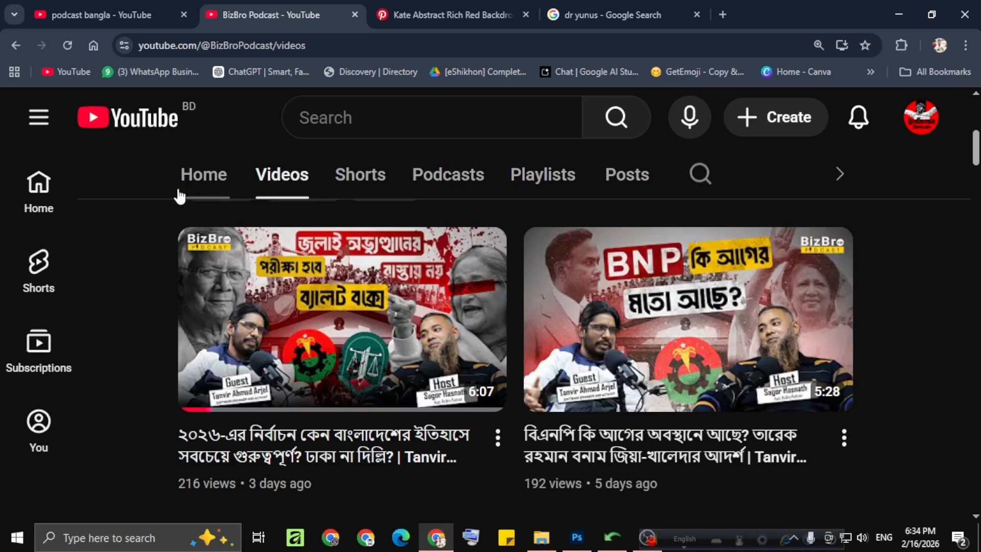
Examine the BizBro Podcast channel's video thumbnails as design references, including the two latest election and BNP thumbnails
{"action": "scroll", "coordinate": [493, 217], "scroll_direction": "up", "scroll_amount": 5}
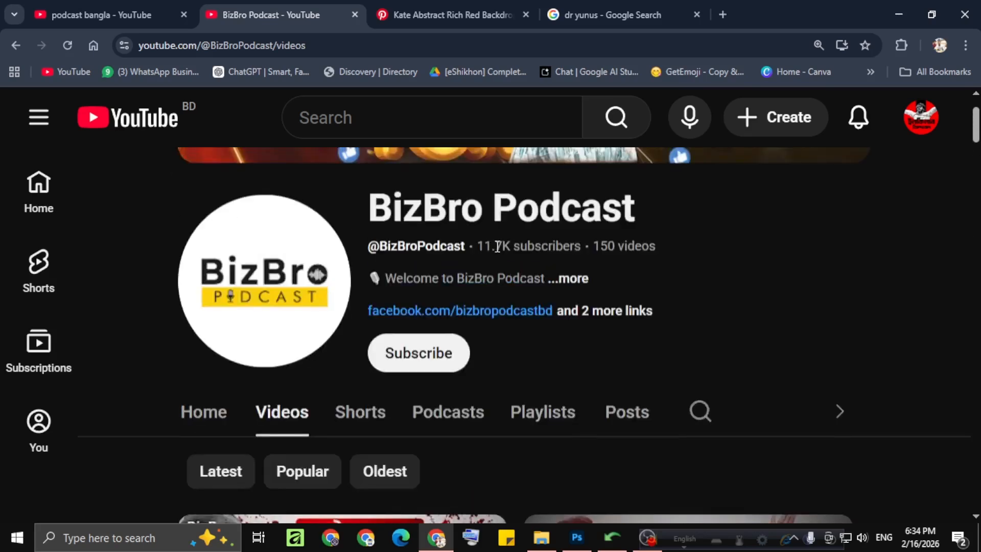
{"action": "scroll", "coordinate": [511, 243], "scroll_direction": "down", "scroll_amount": 10}
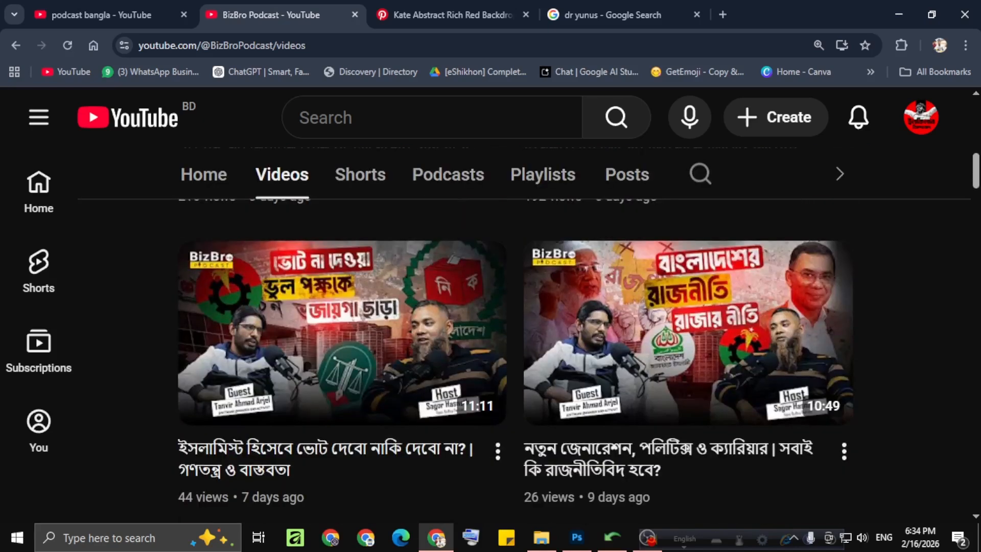
{"action": "scroll", "coordinate": [511, 242], "scroll_direction": "up", "scroll_amount": 4}
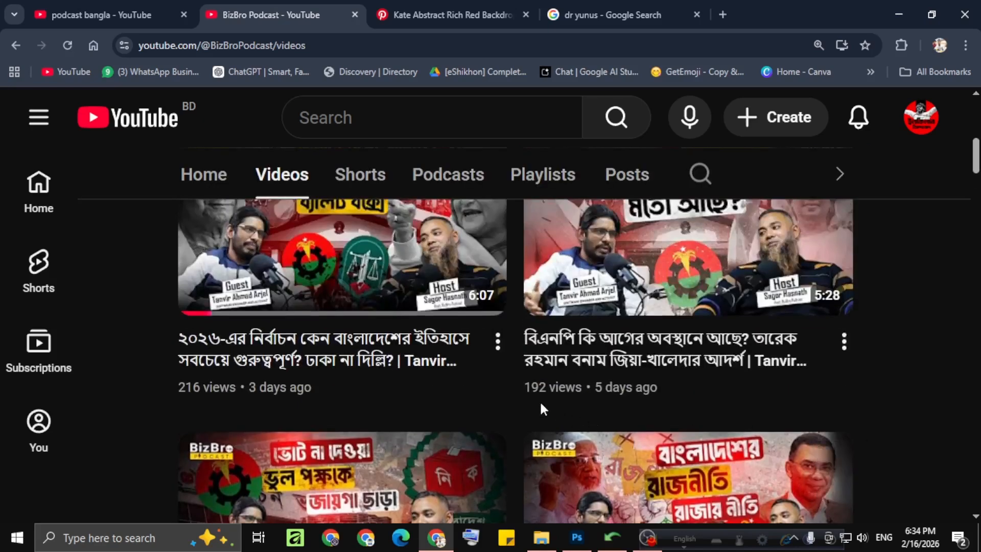
{"action": "scroll", "coordinate": [868, 322], "scroll_direction": "down", "scroll_amount": 13}
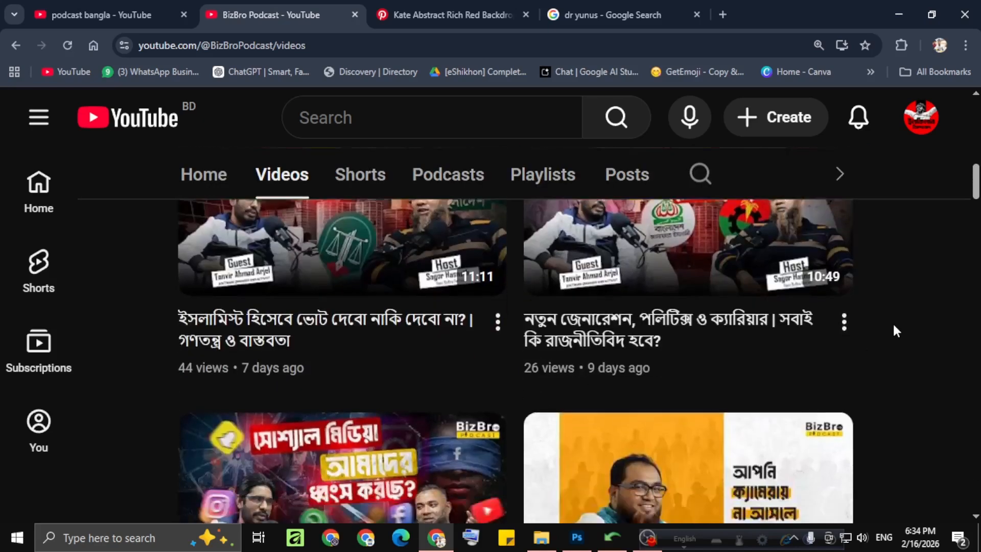
{"action": "scroll", "coordinate": [896, 331], "scroll_direction": "down", "scroll_amount": 5}
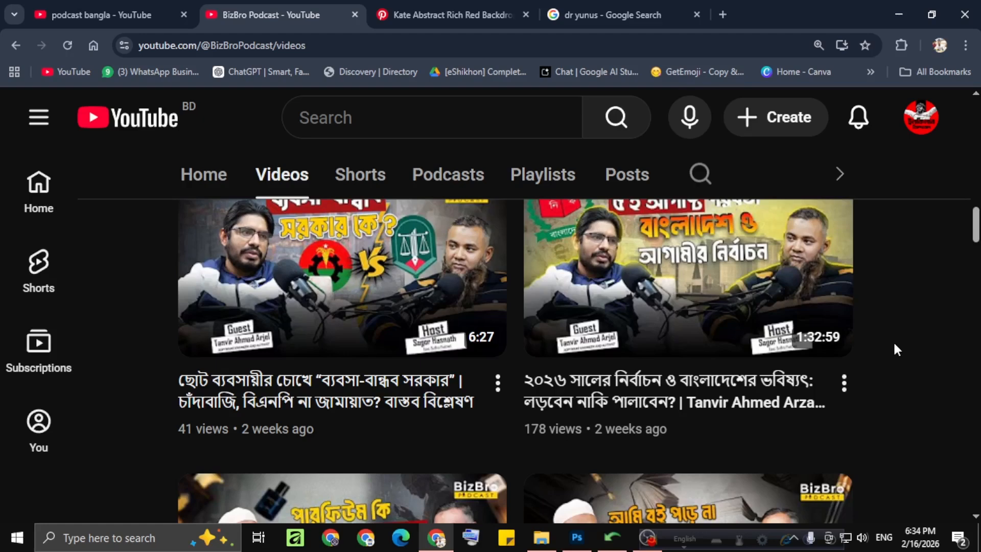
{"action": "scroll", "coordinate": [896, 350], "scroll_direction": "up", "scroll_amount": 10}
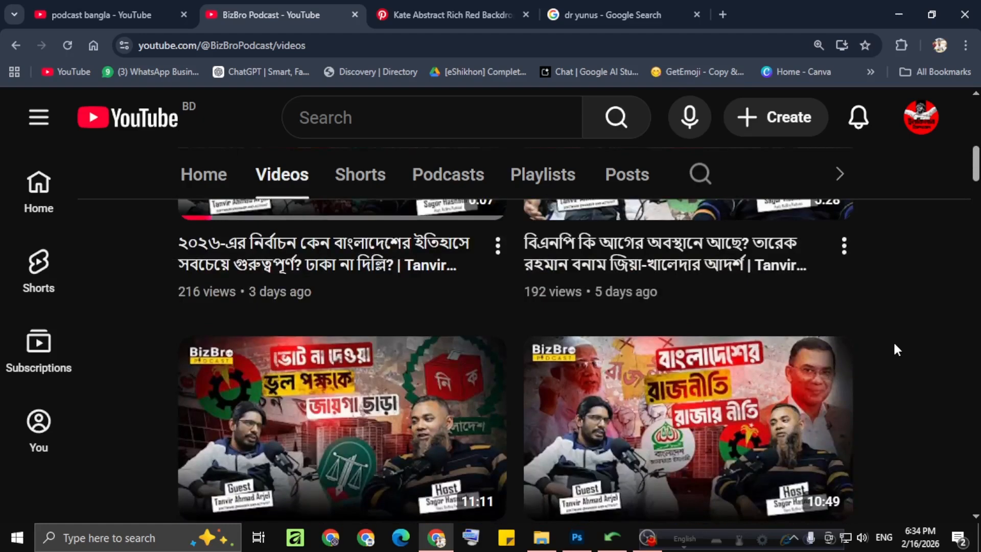
{"action": "scroll", "coordinate": [897, 349], "scroll_direction": "up", "scroll_amount": 5}
{"action": "scroll", "coordinate": [897, 349], "scroll_direction": "down", "scroll_amount": 3}
{"action": "scroll", "coordinate": [896, 350], "scroll_direction": "up", "scroll_amount": 1}
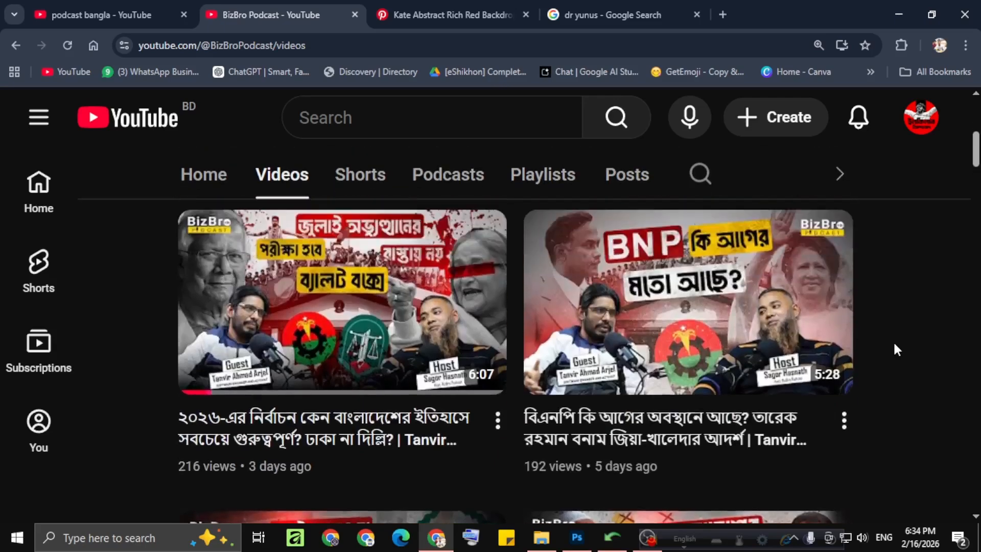
{"action": "scroll", "coordinate": [896, 350], "scroll_direction": "up", "scroll_amount": 4}
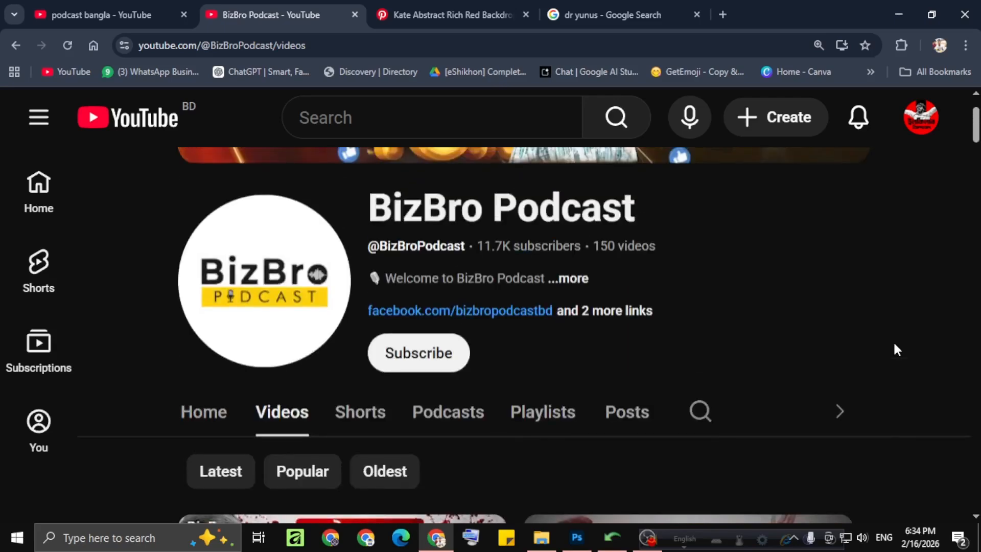
{"action": "scroll", "coordinate": [896, 349], "scroll_direction": "down", "scroll_amount": 3}
{"action": "scroll", "coordinate": [896, 350], "scroll_direction": "up", "scroll_amount": 5}
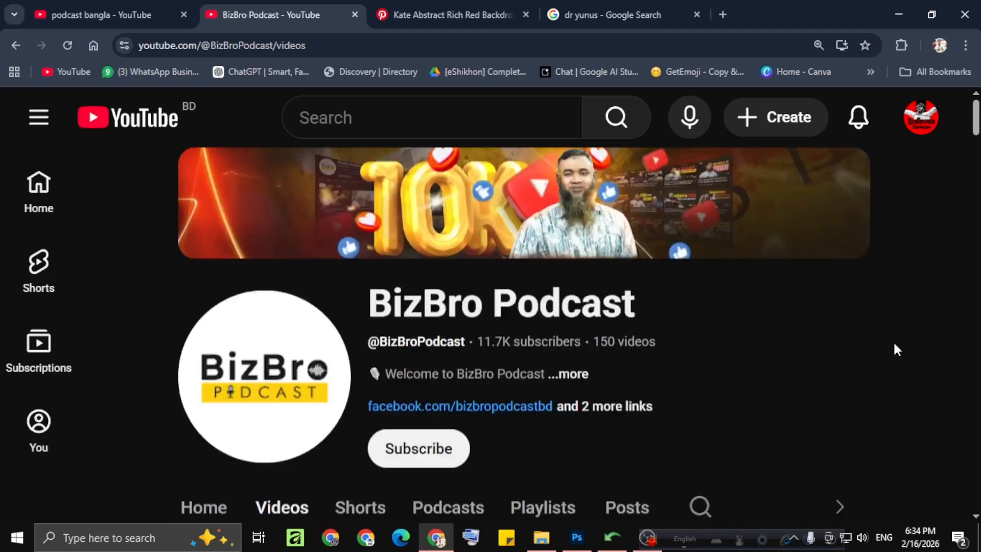
{"action": "scroll", "coordinate": [893, 373], "scroll_direction": "down", "scroll_amount": 5}
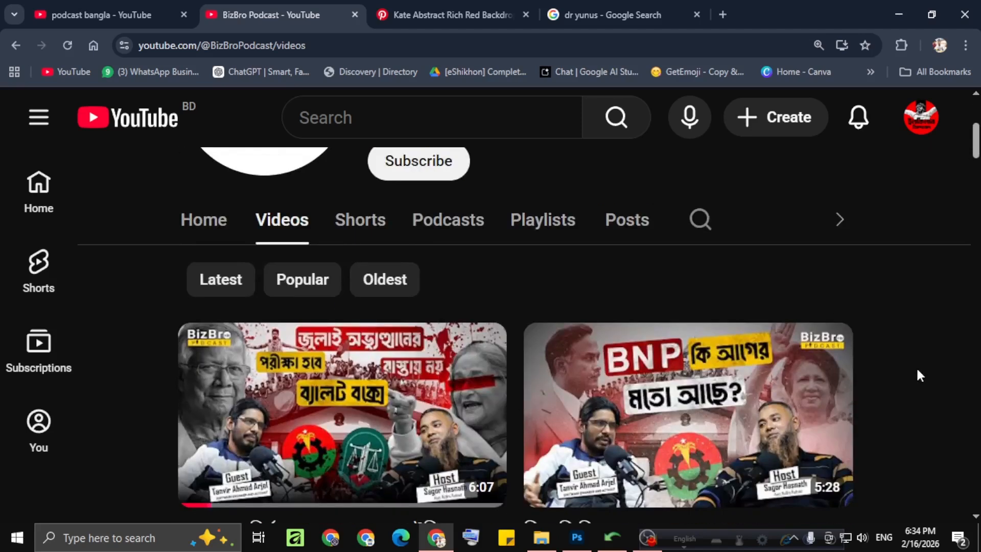
{"action": "scroll", "coordinate": [916, 376], "scroll_direction": "down", "scroll_amount": 1}
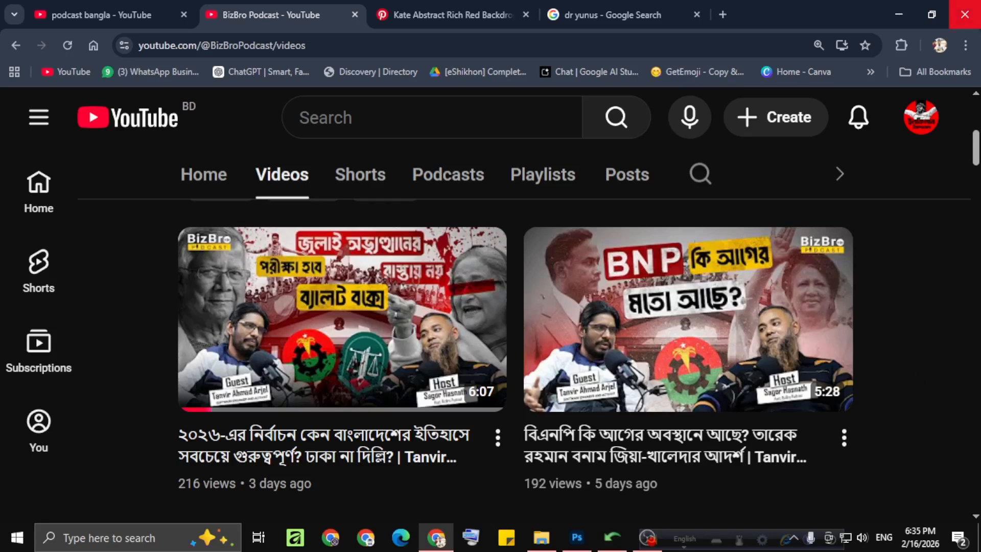
Switch to Photoshop and shift the black-and-white man in the vest (Layer 2) left about 90 px, to X 364 px
{"action": "left_click", "coordinate": [897, 15]}
{"action": "scroll", "coordinate": [434, 282], "scroll_direction": "down", "scroll_amount": 1}
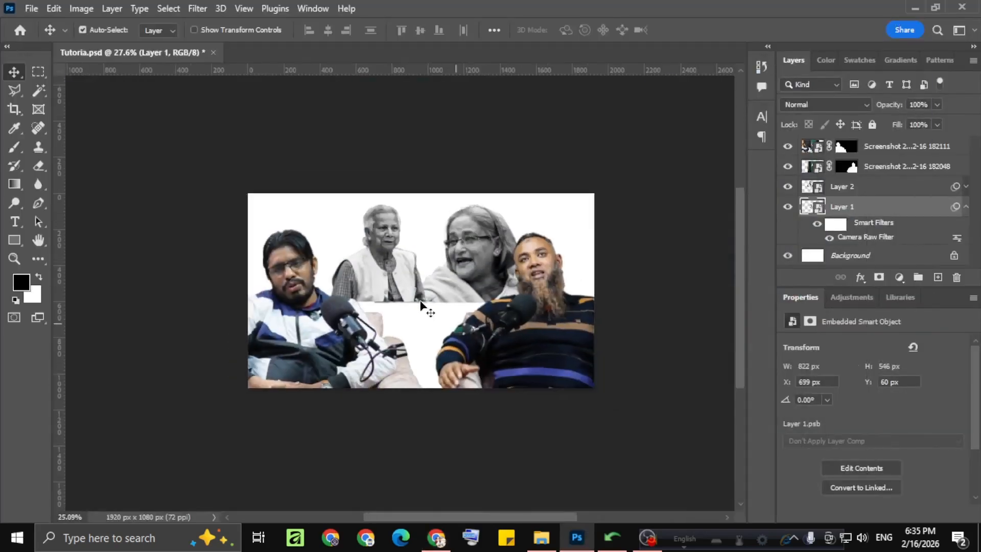
{"action": "scroll", "coordinate": [357, 294], "scroll_direction": "up", "scroll_amount": 1}
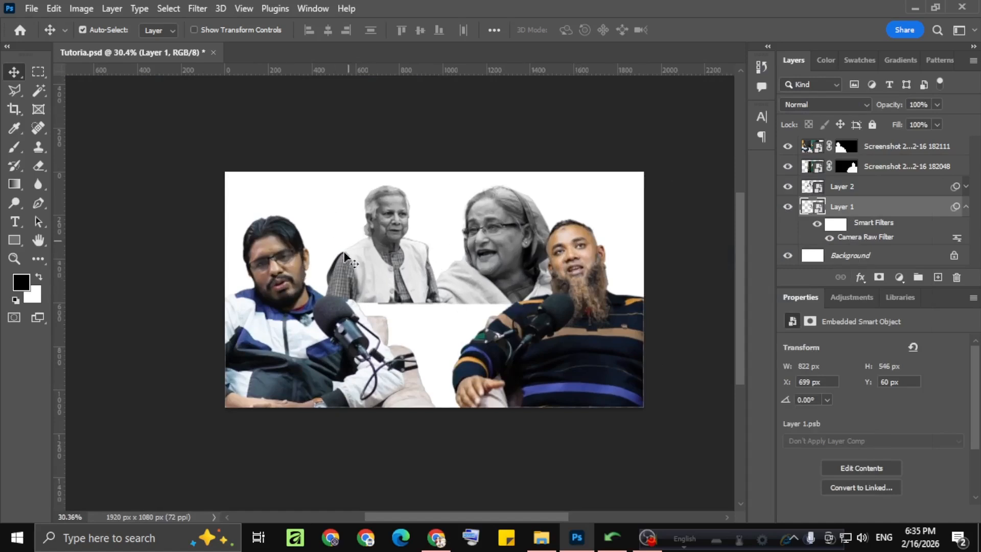
{"action": "left_click", "coordinate": [367, 277]}
{"action": "key", "text": "shift+Left"}
{"action": "key", "text": "shift+Left"}
{"action": "key", "text": "shift+Left"}
{"action": "key", "text": "shift+Left"}
{"action": "key", "text": "shift+Left"}
{"action": "key", "text": "shift+Left"}
{"action": "key", "text": "shift+Left"}
{"action": "key", "text": "shift+Left"}
{"action": "key", "text": "shift+Left"}
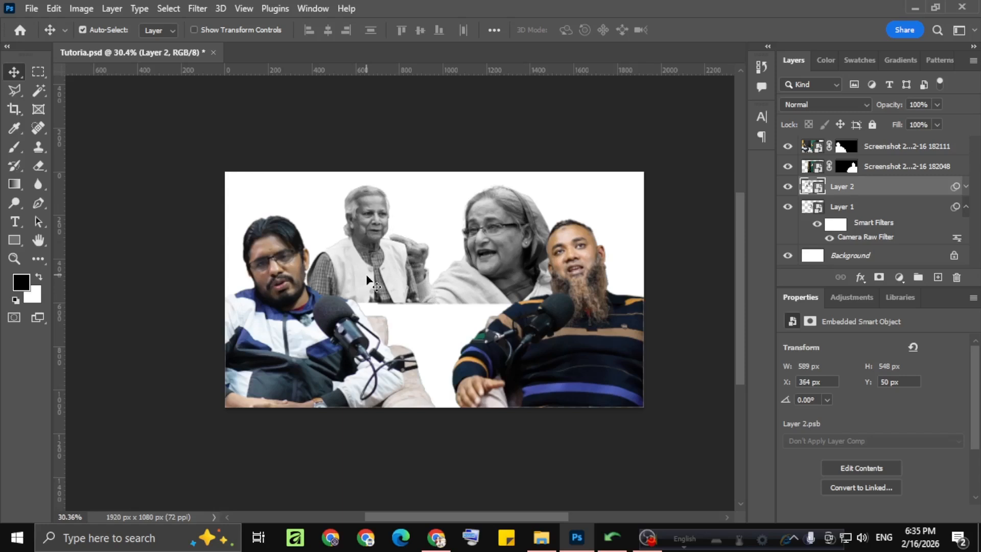
{"action": "scroll", "coordinate": [366, 278], "scroll_direction": "down", "scroll_amount": 1}
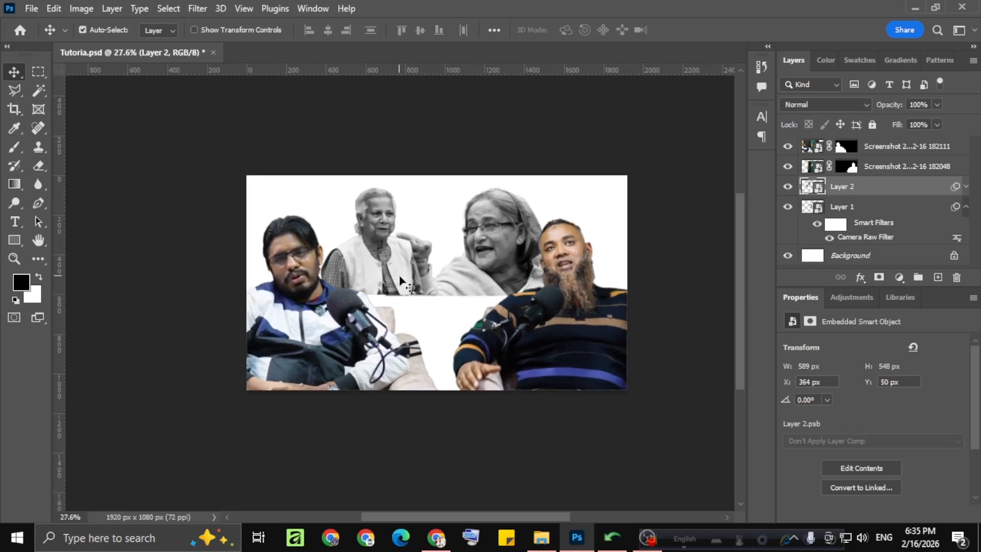
{"action": "scroll", "coordinate": [403, 294], "scroll_direction": "up", "scroll_amount": 2}
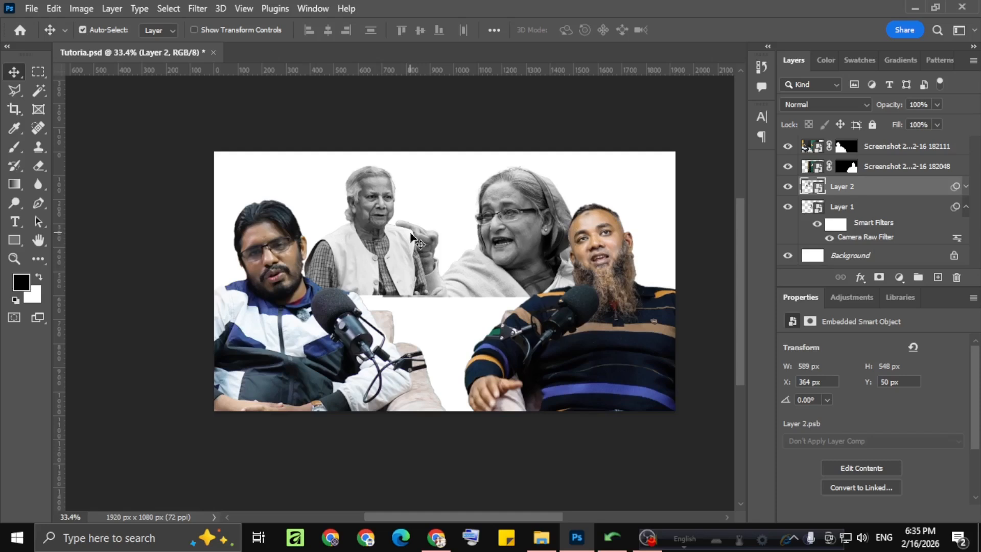
{"action": "scroll", "coordinate": [411, 238], "scroll_direction": "down", "scroll_amount": 1}
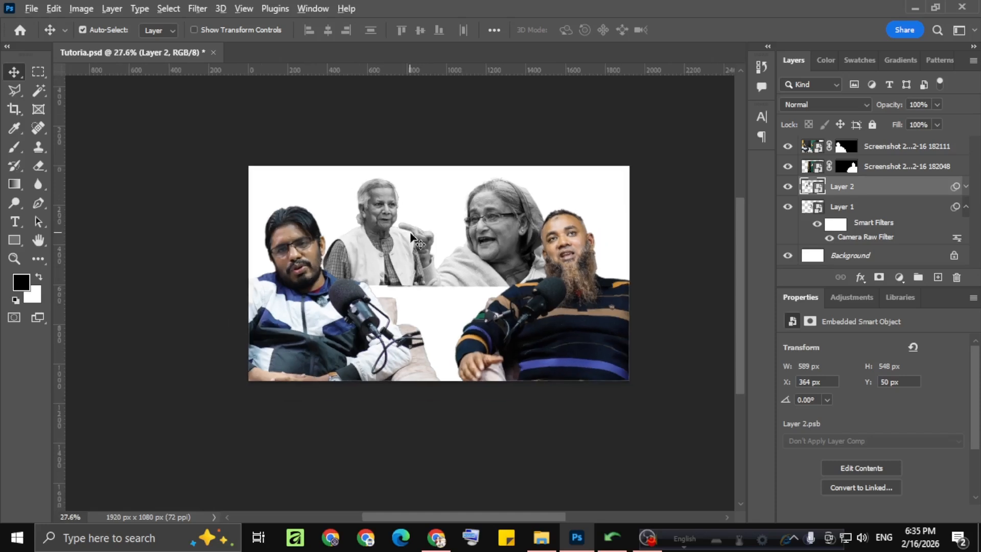
{"action": "scroll", "coordinate": [411, 238], "scroll_direction": "up", "scroll_amount": 1}
{"action": "scroll", "coordinate": [410, 233], "scroll_direction": "down", "scroll_amount": 1}
{"action": "scroll", "coordinate": [411, 233], "scroll_direction": "up", "scroll_amount": 2}
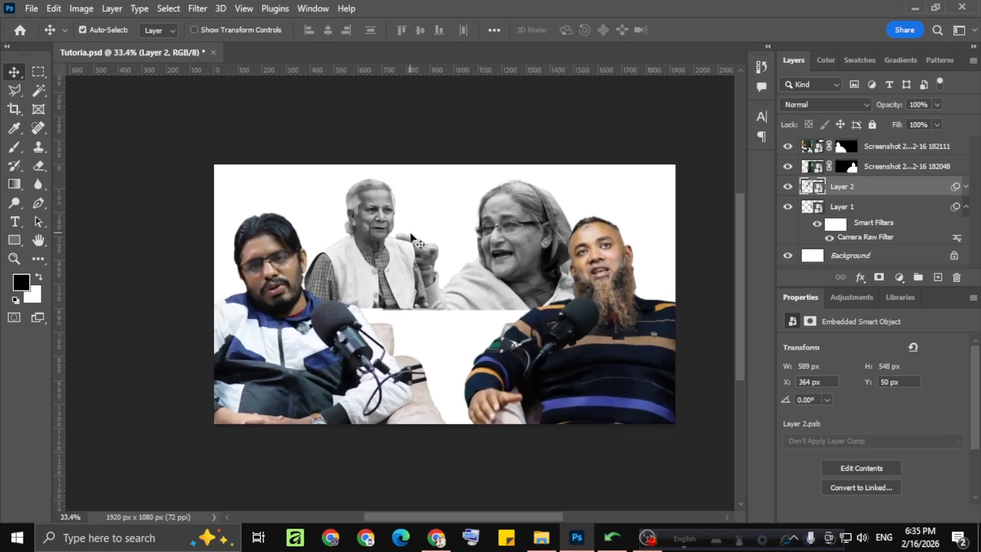
{"action": "scroll", "coordinate": [503, 228], "scroll_direction": "down", "scroll_amount": 1}
{"action": "scroll", "coordinate": [449, 236], "scroll_direction": "up", "scroll_amount": 3}
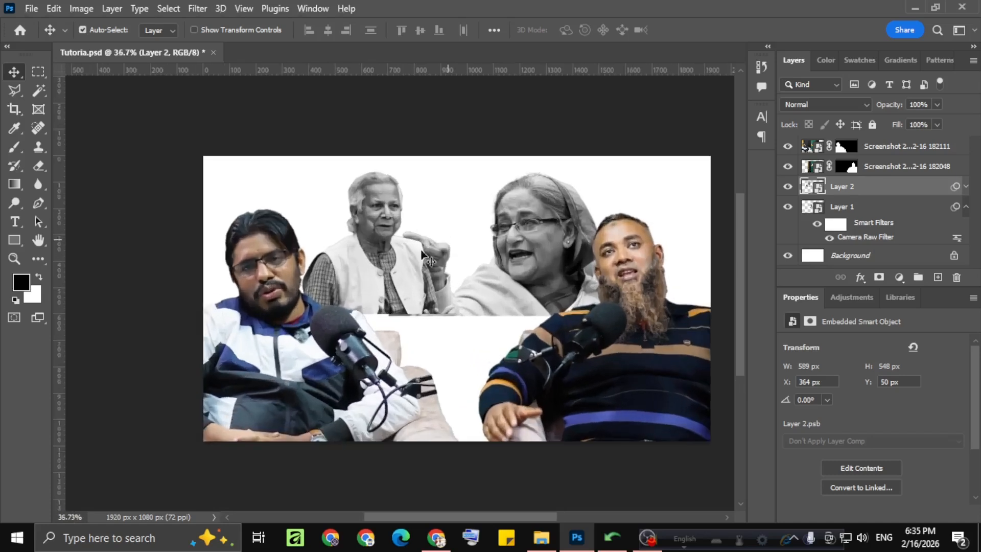
{"action": "scroll", "coordinate": [452, 253], "scroll_direction": "down", "scroll_amount": 2}
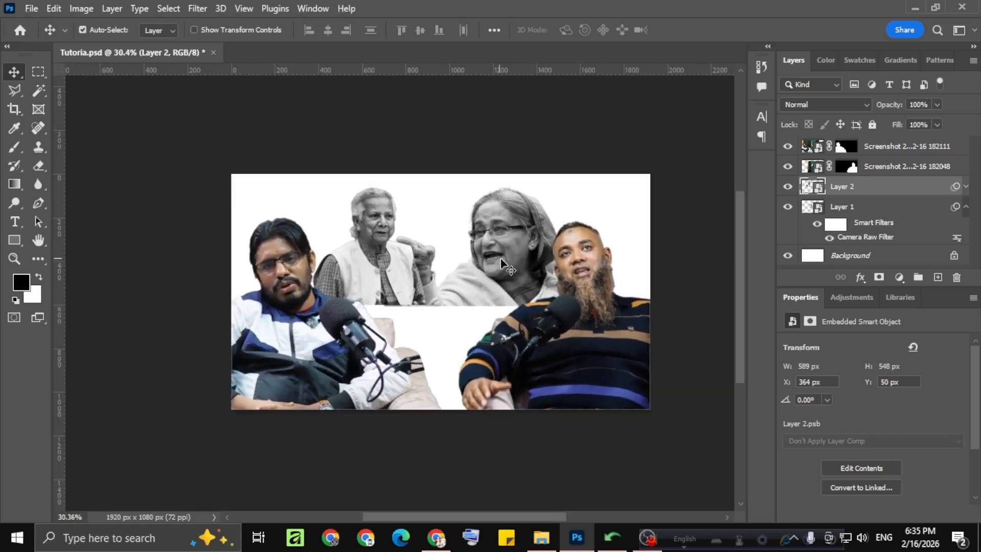
{"action": "scroll", "coordinate": [351, 283], "scroll_direction": "down", "scroll_amount": 1}
{"action": "scroll", "coordinate": [352, 282], "scroll_direction": "up", "scroll_amount": 1}
Open the bearded host's layer in Camera Raw Filter and set Contrast +21, Texture +32, Clarity +14 and Exposure +0.15
{"action": "left_click", "coordinate": [574, 309]}
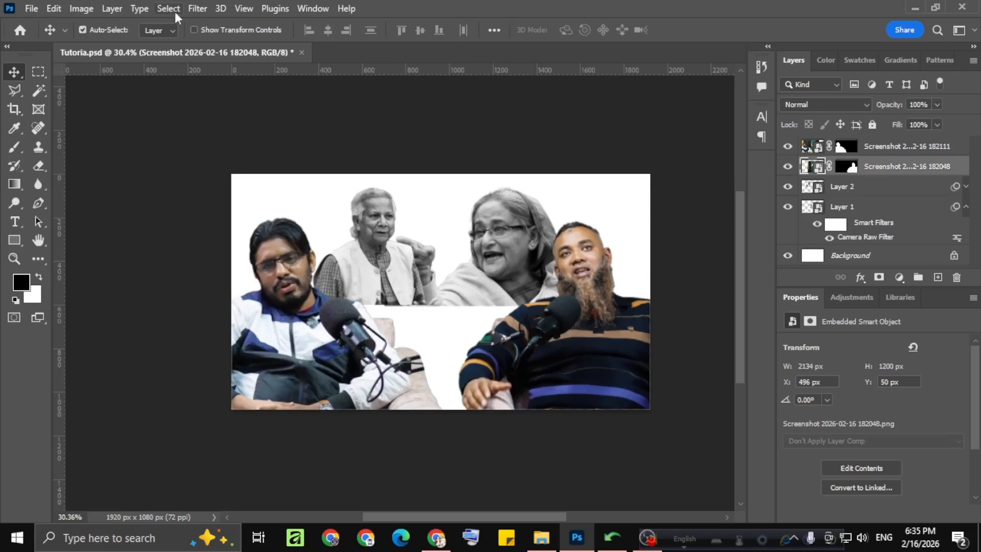
{"action": "left_click", "coordinate": [198, 9]}
{"action": "left_click", "coordinate": [235, 115]}
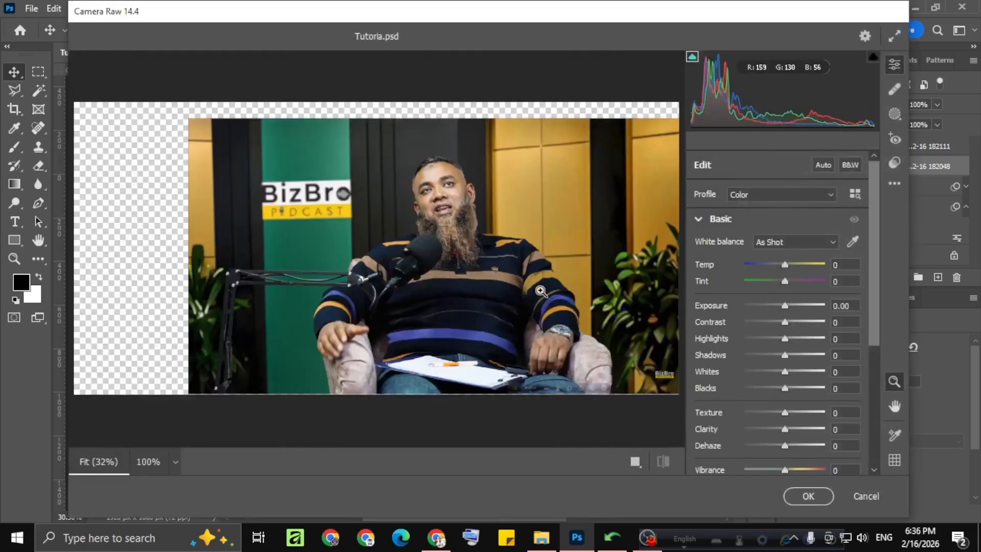
{"action": "left_click_drag", "start_coordinate": [782, 323], "coordinate": [793, 324]}
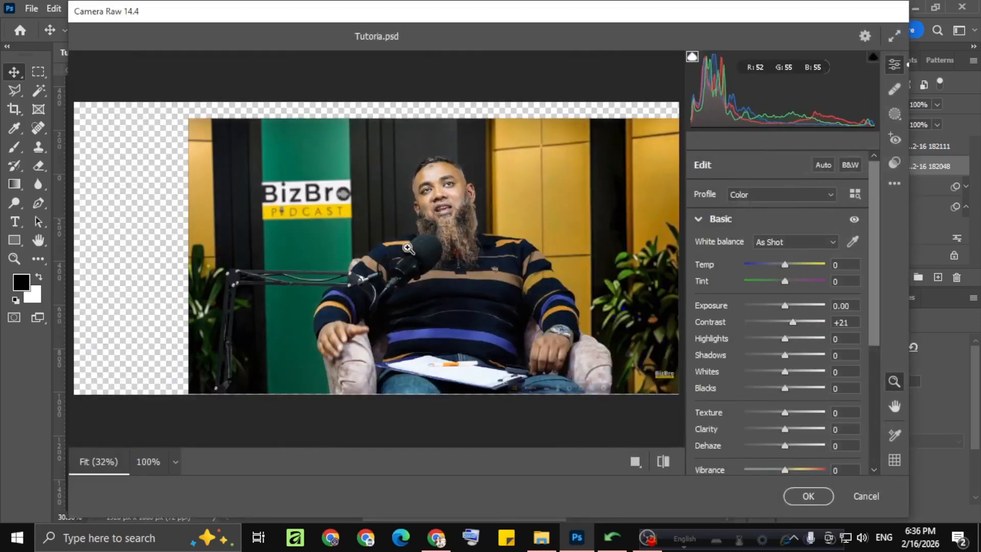
{"action": "left_click_drag", "start_coordinate": [785, 413], "coordinate": [792, 433]}
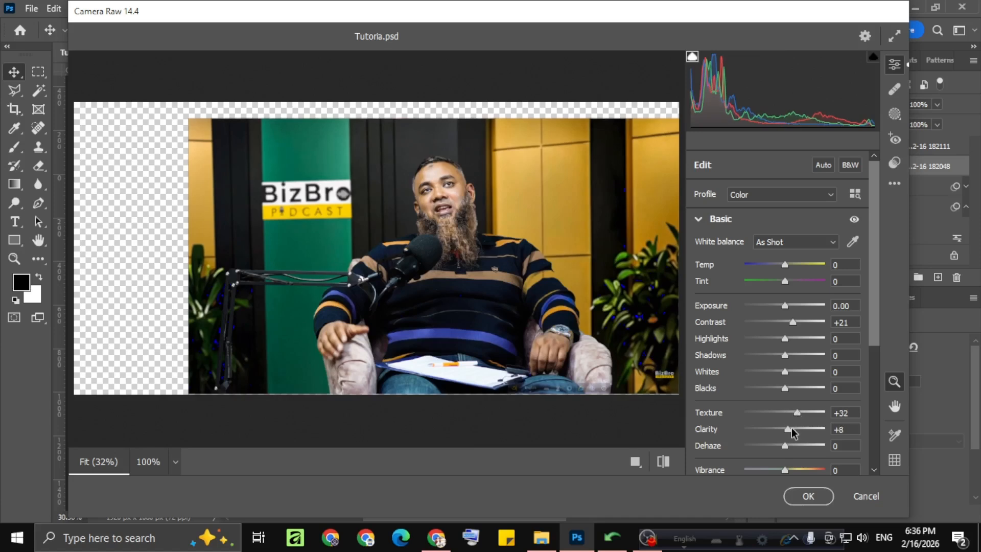
{"action": "left_click_drag", "start_coordinate": [785, 304], "coordinate": [786, 304]}
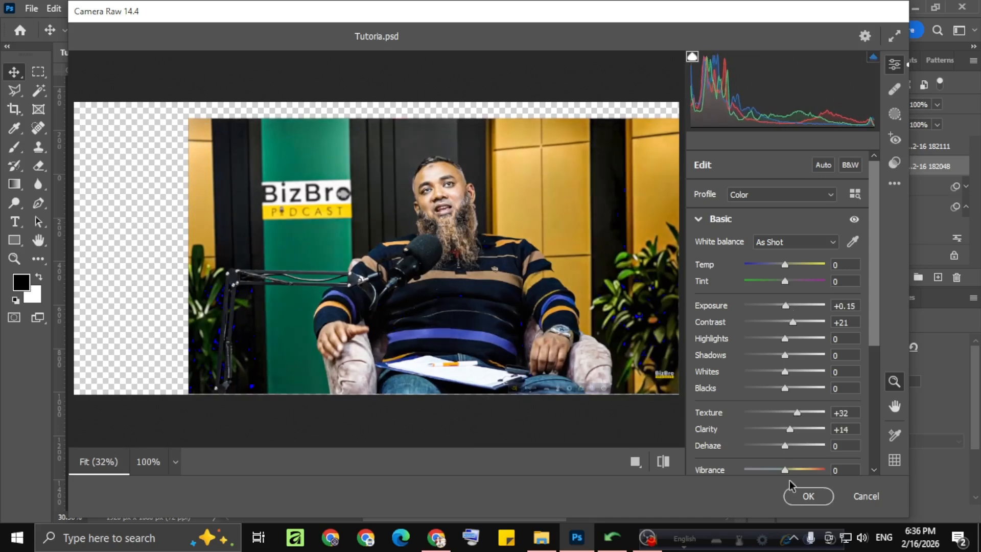
Add light sharpening to the host's image and apply the Camera Raw filter
{"action": "left_click", "coordinate": [699, 219]}
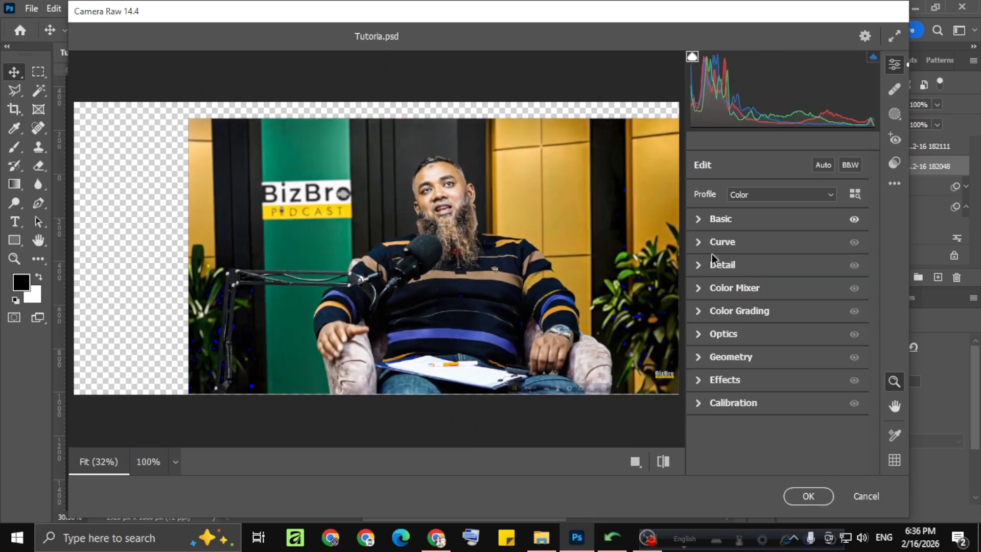
{"action": "left_click", "coordinate": [708, 265]}
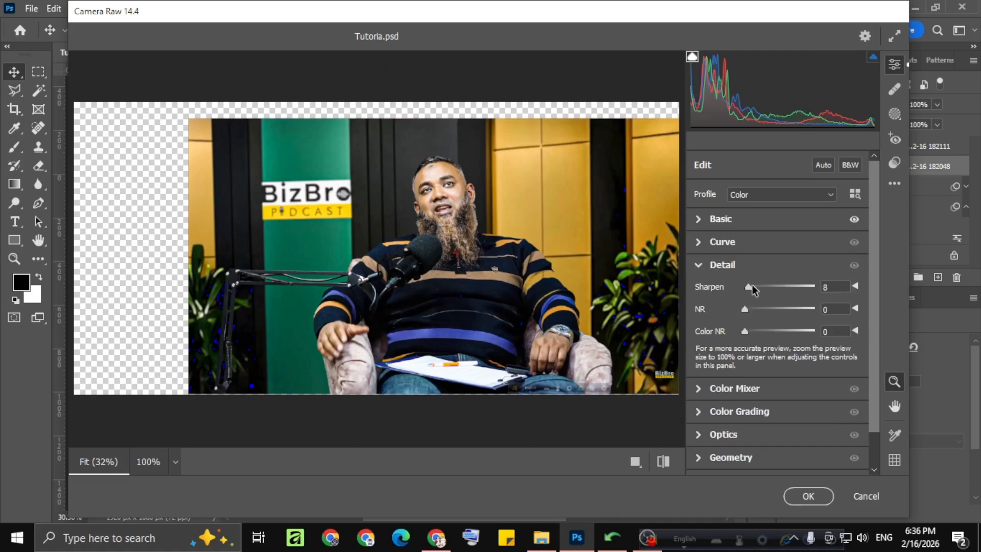
{"action": "left_click", "coordinate": [800, 501]}
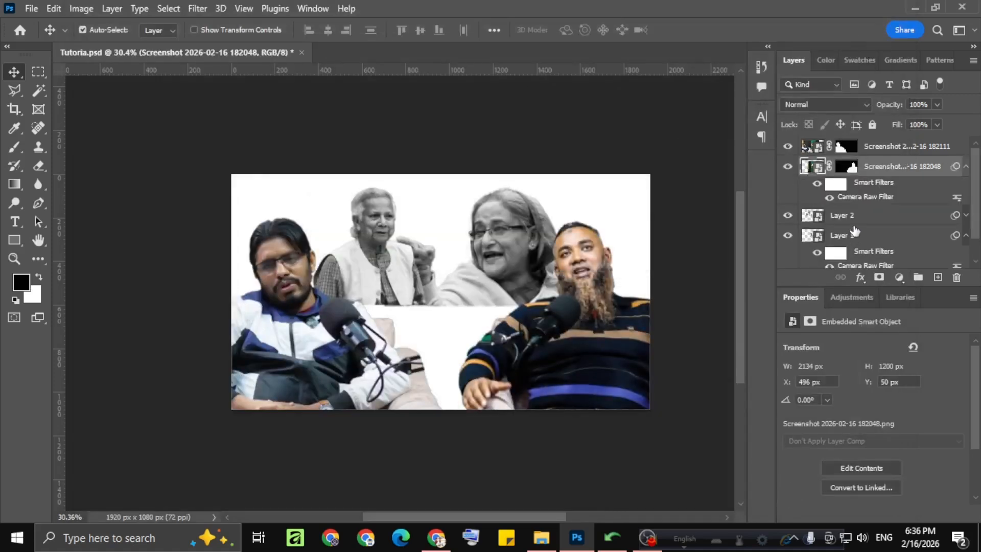
Copy the Camera Raw smart filter from the host's layer onto the guest's screenshot layer ending in 182111
{"action": "left_click_drag", "start_coordinate": [877, 199], "coordinate": [871, 148]}
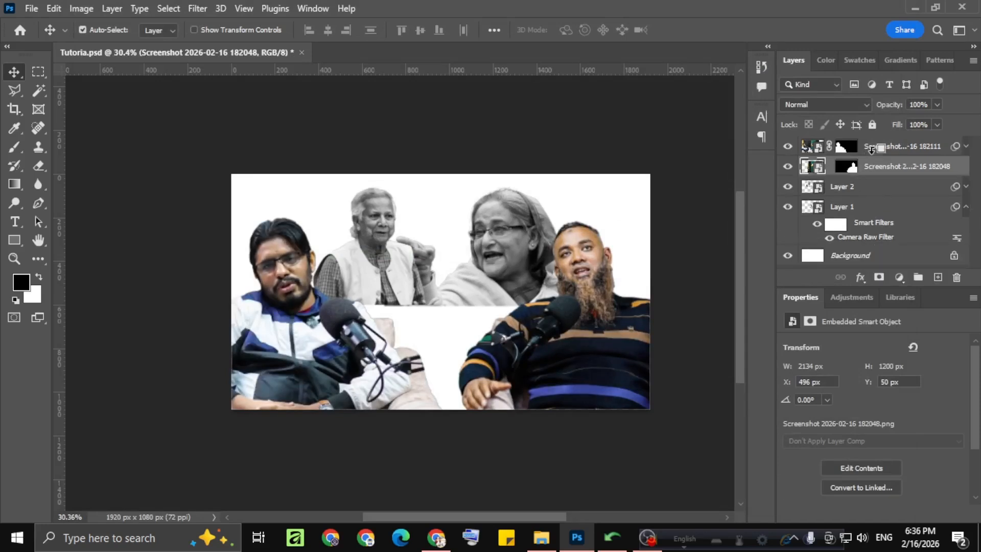
{"action": "scroll", "coordinate": [284, 296], "scroll_direction": "down", "scroll_amount": 1}
Add a new empty layer directly above the Background layer
{"action": "scroll", "coordinate": [880, 219], "scroll_direction": "down", "scroll_amount": 1}
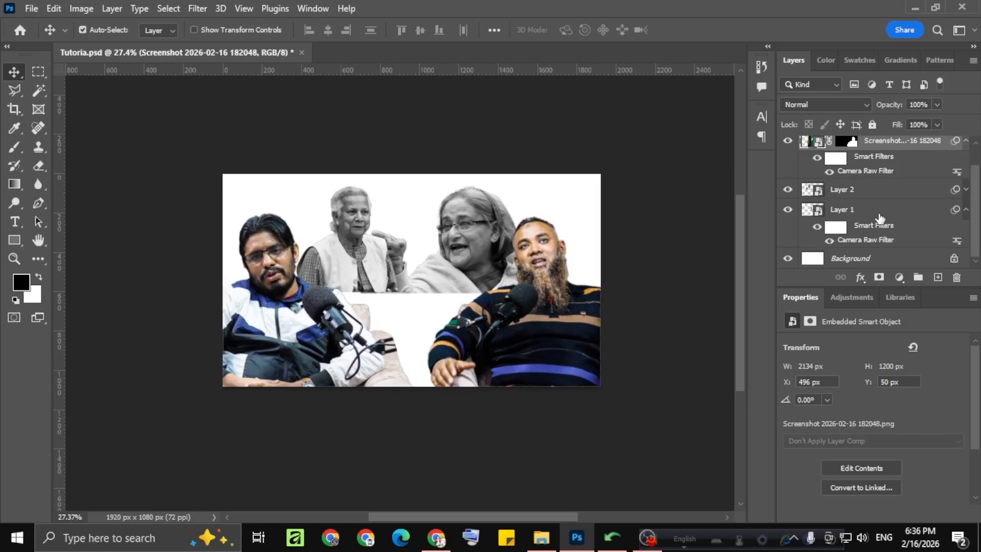
{"action": "left_click", "coordinate": [927, 257]}
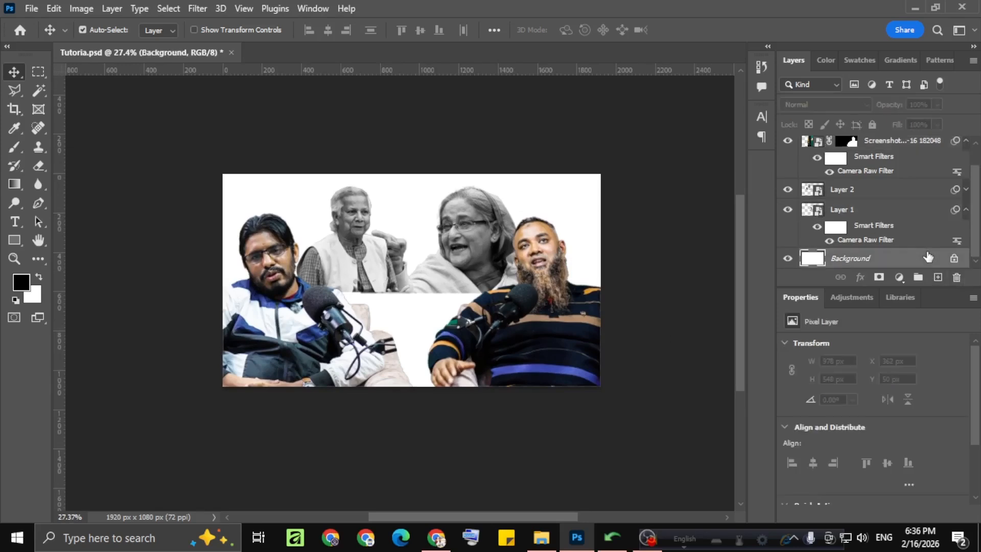
{"action": "left_click", "coordinate": [935, 278]}
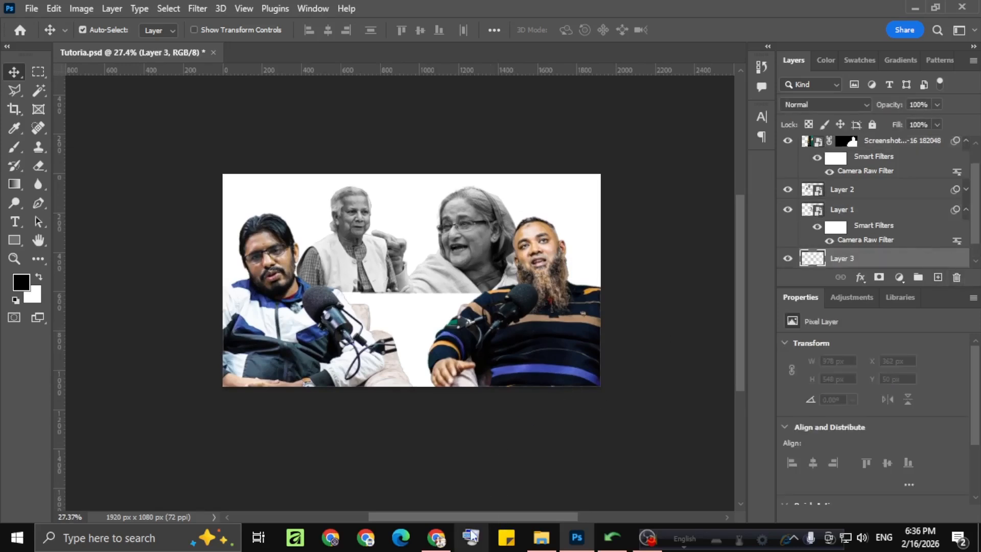
Switch to Chrome, browse the red backdrops on Pinterest, copy the enlarged Kate Abstract Rich Red Backdrop image and return to Photoshop
{"action": "left_click", "coordinate": [437, 537]}
{"action": "left_click", "coordinate": [470, 2]}
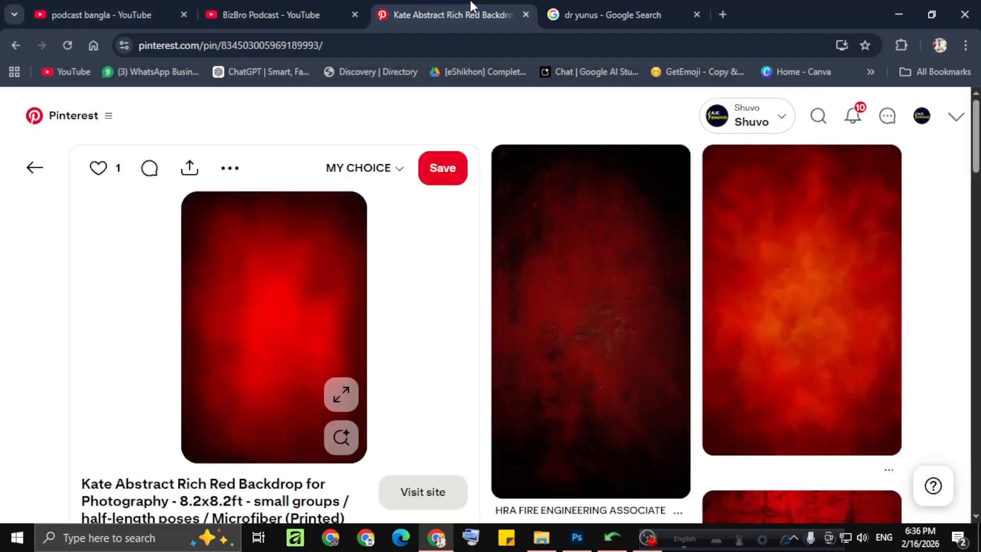
{"action": "scroll", "coordinate": [666, 333], "scroll_direction": "down", "scroll_amount": 7}
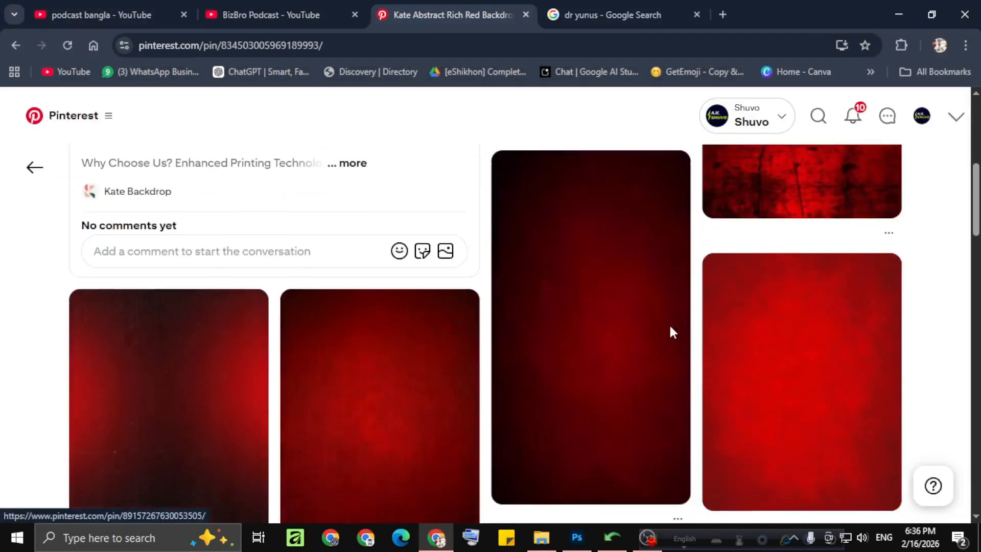
{"action": "scroll", "coordinate": [671, 332], "scroll_direction": "up", "scroll_amount": 6}
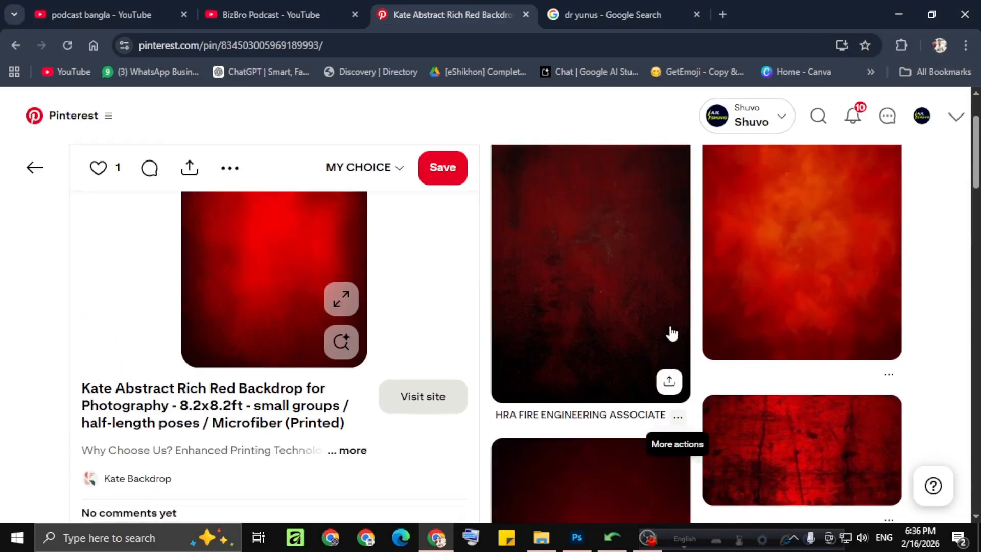
{"action": "scroll", "coordinate": [670, 333], "scroll_direction": "down", "scroll_amount": 13}
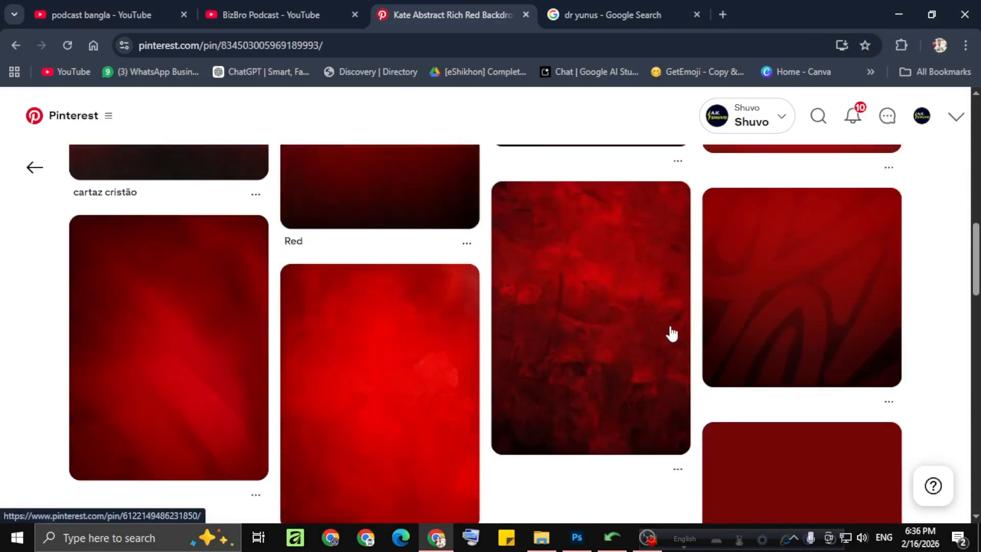
{"action": "scroll", "coordinate": [671, 332], "scroll_direction": "up", "scroll_amount": 14}
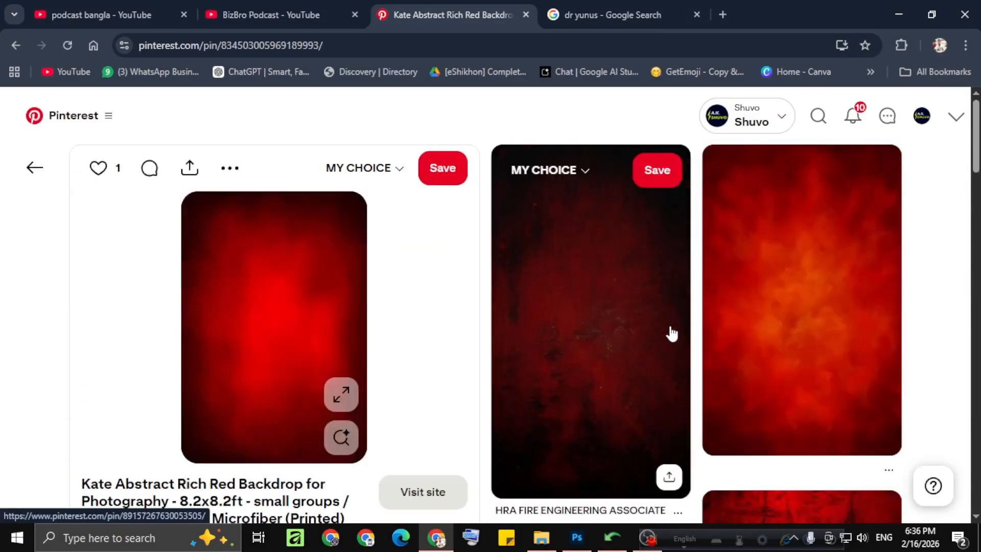
{"action": "left_click", "coordinate": [342, 393]}
{"action": "right_click", "coordinate": [498, 277]}
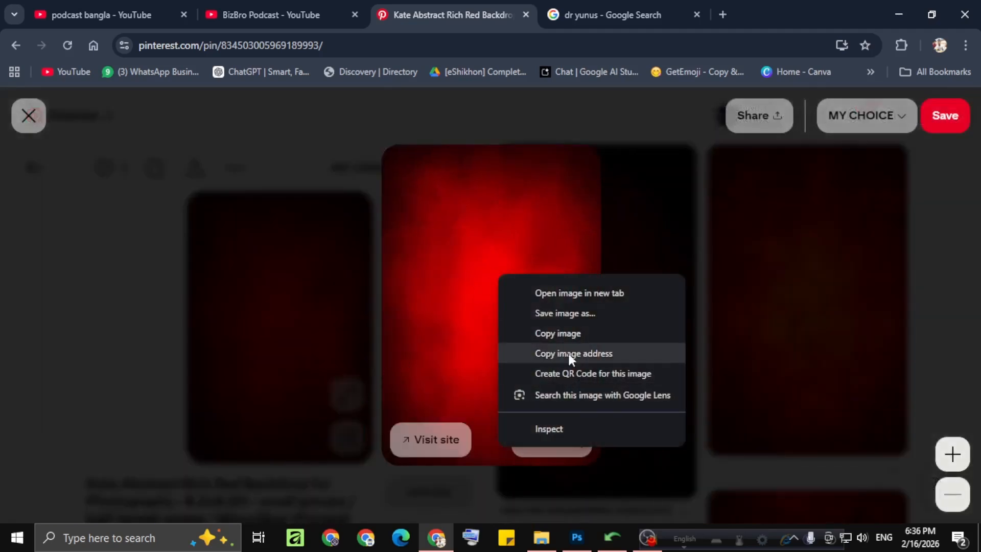
{"action": "left_click", "coordinate": [562, 333]}
{"action": "left_click", "coordinate": [898, 14]}
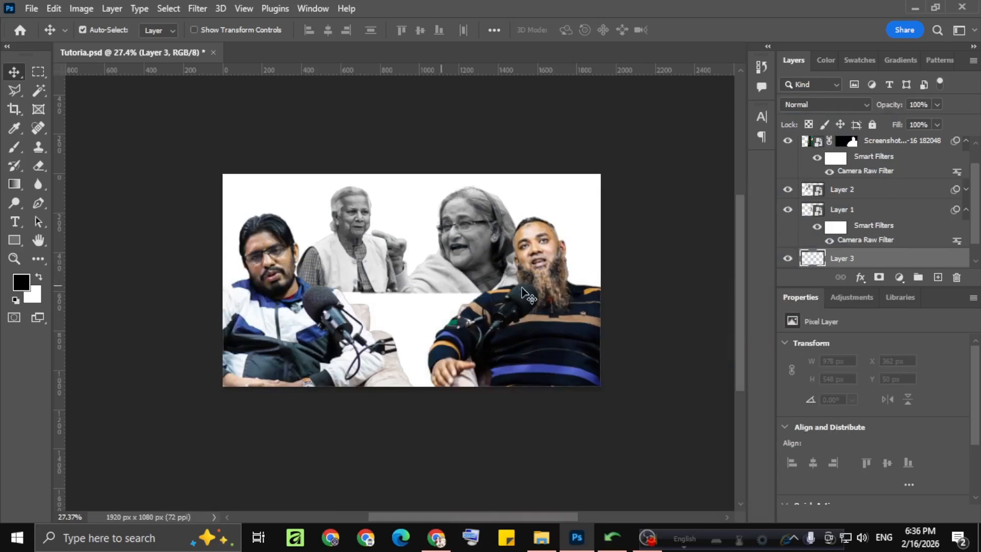
Paste the red backdrop into Layer 3, rotate it 90°, scale it to about 114% and position it to cover the whole canvas
{"action": "left_click_drag", "start_coordinate": [586, 465], "coordinate": [609, 481]}
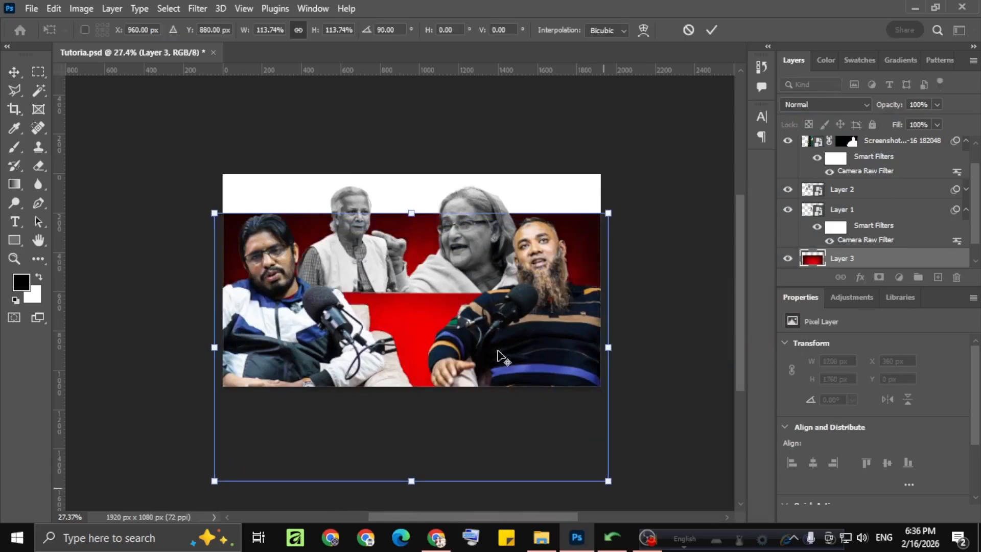
{"action": "left_click_drag", "start_coordinate": [448, 233], "coordinate": [447, 155]}
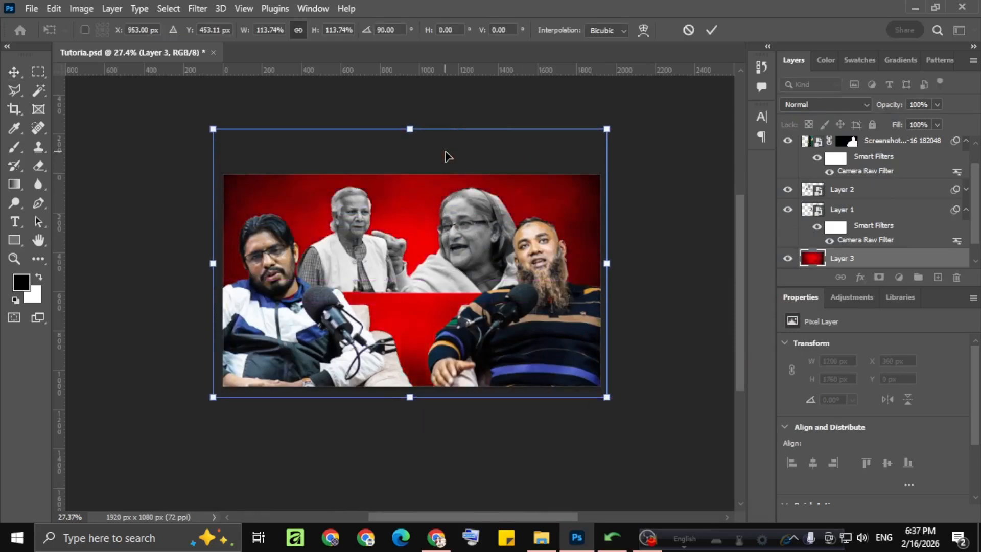
{"action": "left_click", "coordinate": [711, 29]}
{"action": "scroll", "coordinate": [334, 287], "scroll_direction": "down", "scroll_amount": 2}
{"action": "scroll", "coordinate": [333, 285], "scroll_direction": "up", "scroll_amount": 3}
{"action": "scroll", "coordinate": [337, 284], "scroll_direction": "down", "scroll_amount": 2}
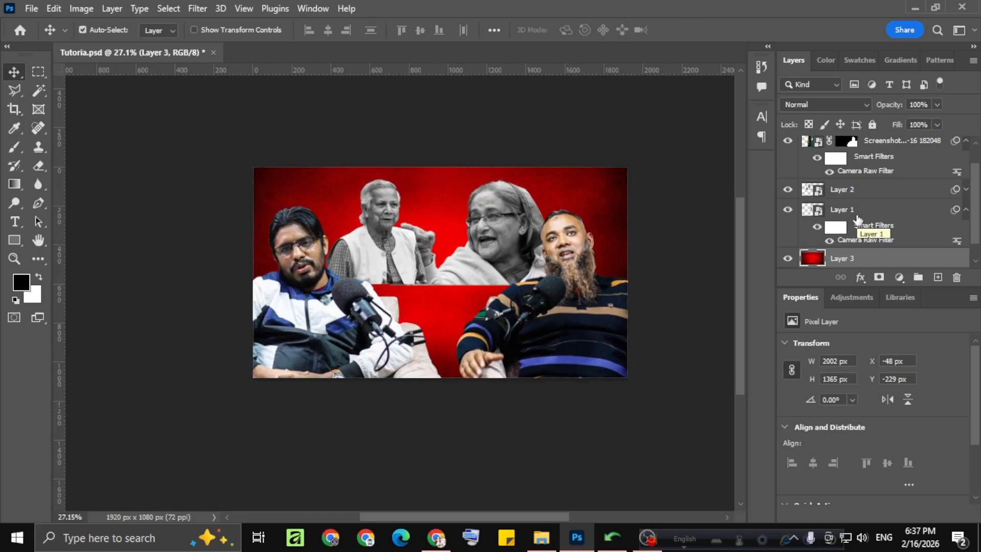
Place the abstract-grain-texture overlay image from D:\Elements\Texture directly above Layer 2, scaled to cover the whole canvas
{"action": "left_click", "coordinate": [865, 198]}
{"action": "left_click", "coordinate": [938, 278]}
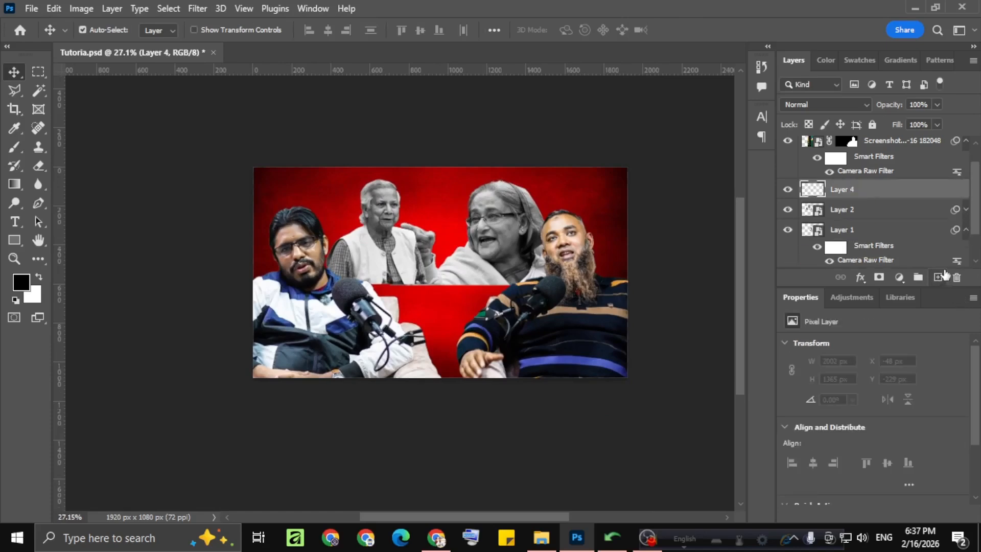
{"action": "left_click", "coordinate": [540, 537]}
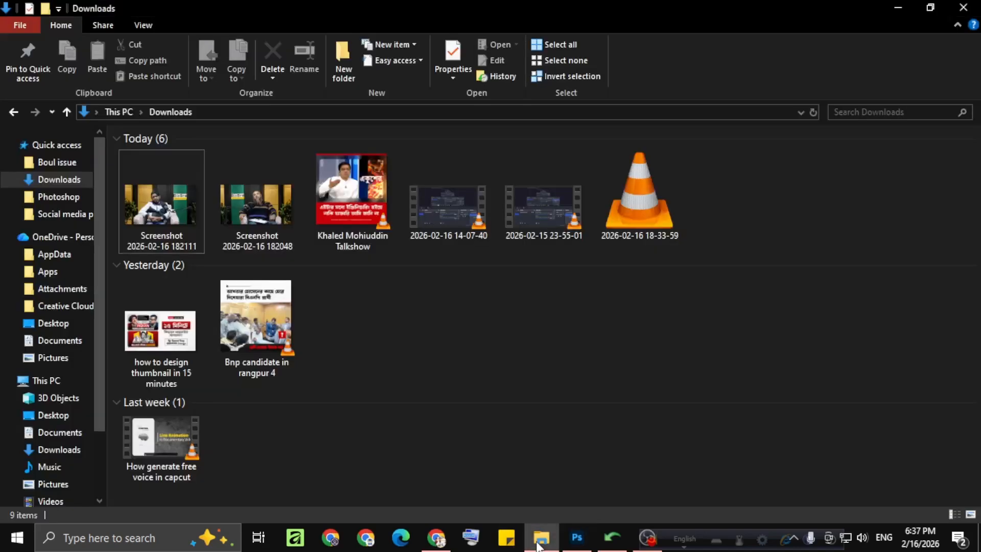
{"action": "scroll", "coordinate": [41, 491], "scroll_direction": "down", "scroll_amount": 3}
{"action": "left_click", "coordinate": [69, 443]}
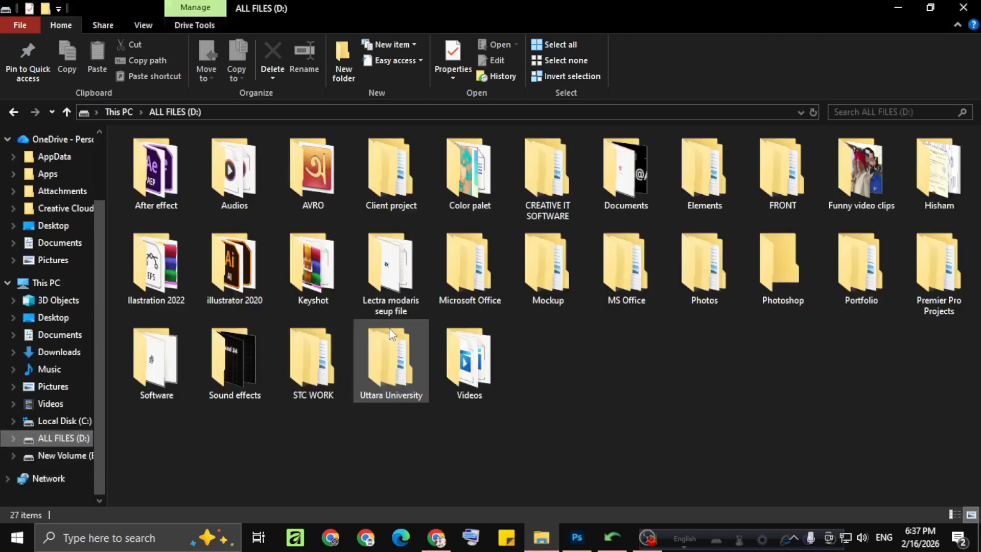
{"action": "double_click", "coordinate": [724, 191]}
{"action": "double_click", "coordinate": [467, 174]}
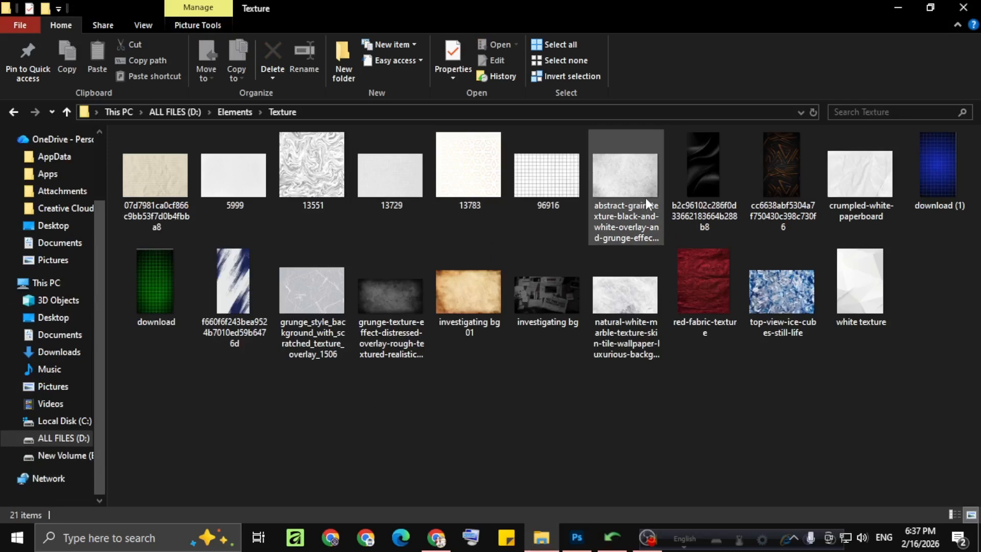
{"action": "mouse_move", "coordinate": [464, 320]}
{"action": "left_click_drag", "start_coordinate": [639, 198], "coordinate": [542, 486]}
{"action": "left_click_drag", "start_coordinate": [627, 374], "coordinate": [634, 404]}
{"action": "left_click", "coordinate": [712, 29]}
Set the grain texture layer's blend mode to Multiply and its opacity to 50%
{"action": "left_click", "coordinate": [818, 104]}
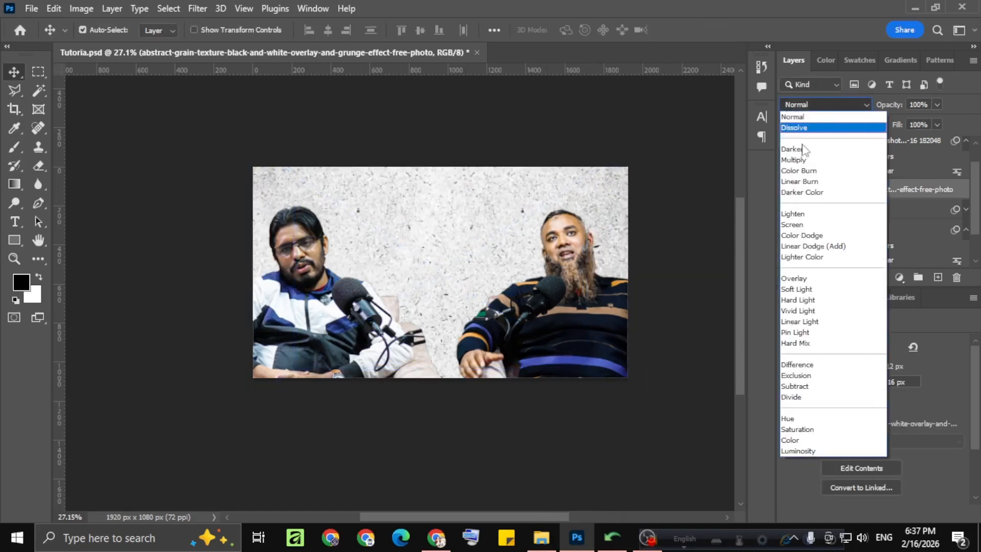
{"action": "left_click", "coordinate": [798, 160]}
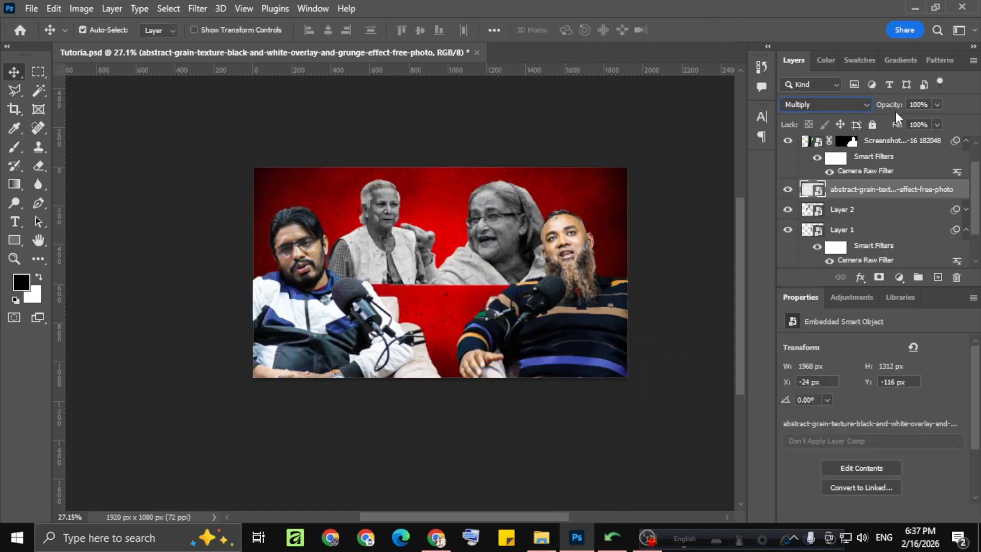
{"action": "left_click_drag", "start_coordinate": [882, 106], "coordinate": [863, 107]}
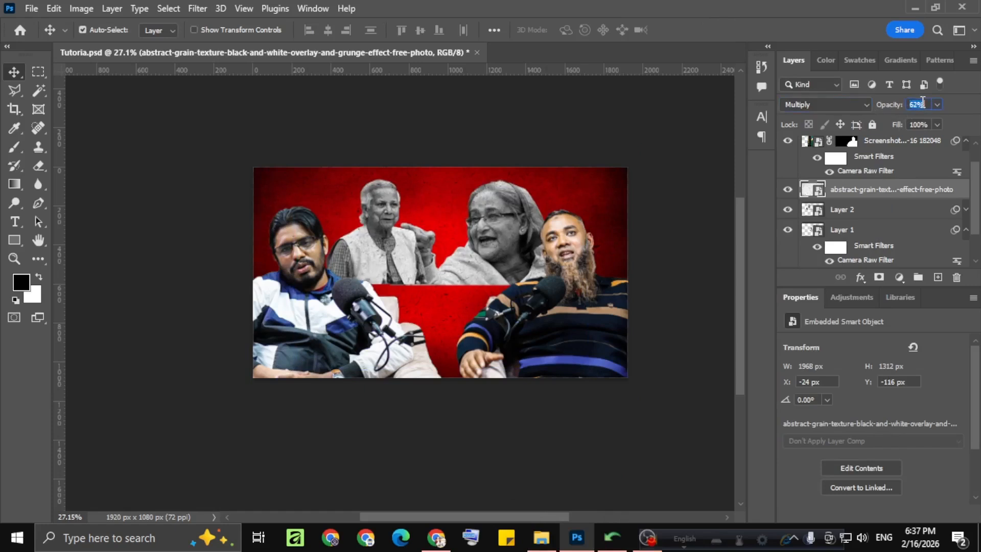
{"action": "scroll", "coordinate": [923, 103], "scroll_direction": "down", "scroll_amount": 2}
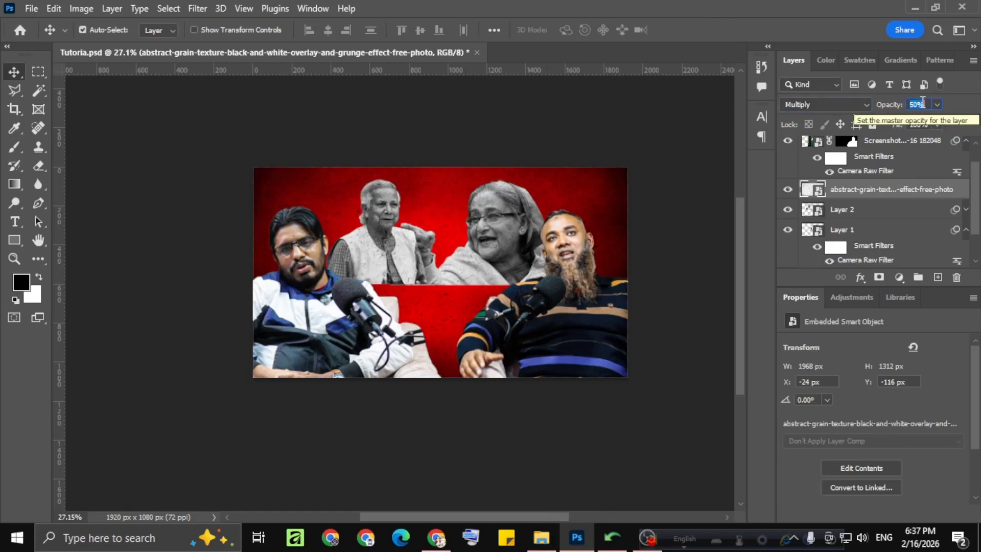
Reduce the opacity of both grey portrait layers, Layer 1 and Layer 2, to 56%
{"action": "left_click", "coordinate": [871, 212]}
{"action": "left_click", "coordinate": [875, 229], "text": "shift"}
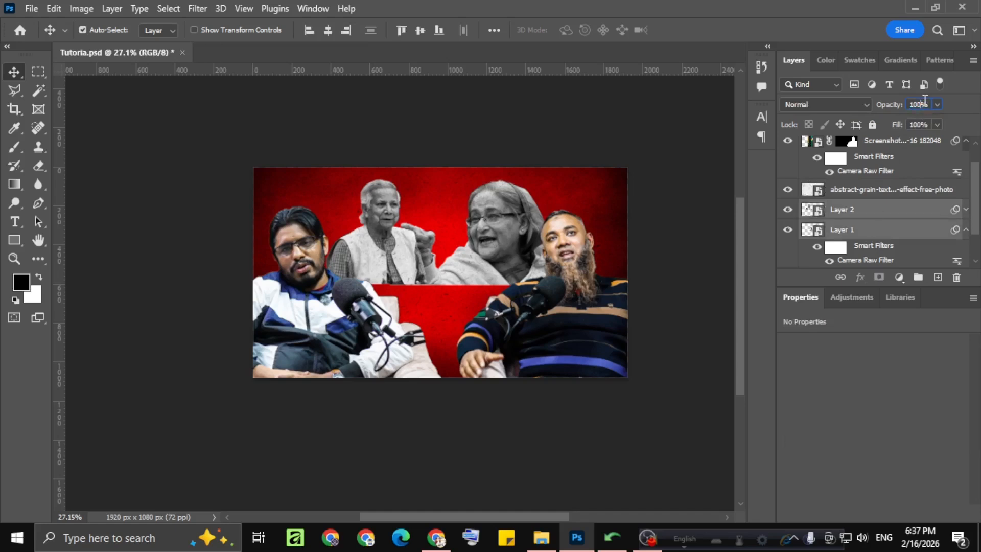
{"action": "scroll", "coordinate": [924, 101], "scroll_direction": "down", "scroll_amount": 20}
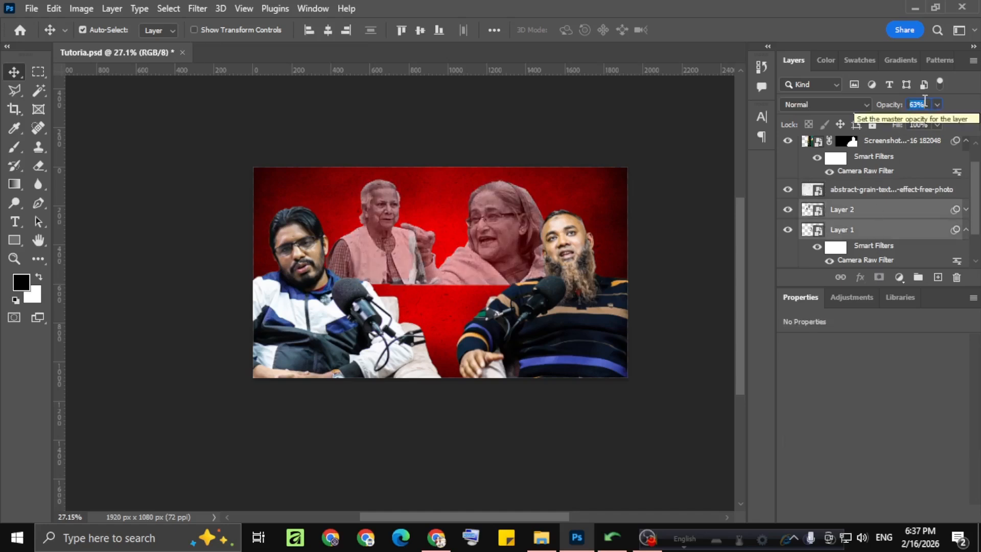
{"action": "scroll", "coordinate": [924, 100], "scroll_direction": "down", "scroll_amount": 5}
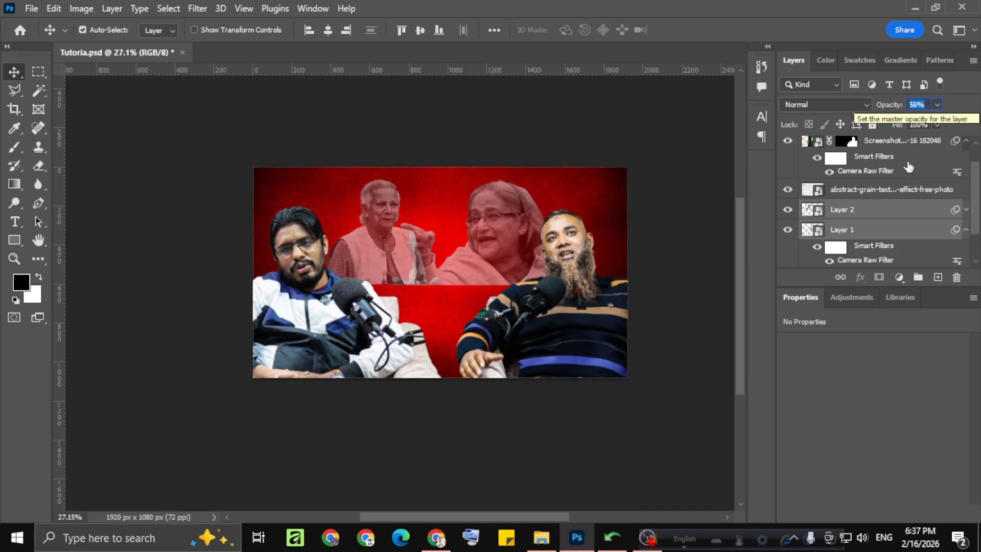
Add a white layer mask to Layer 2 and another to Layer 1
{"action": "left_click", "coordinate": [839, 212]}
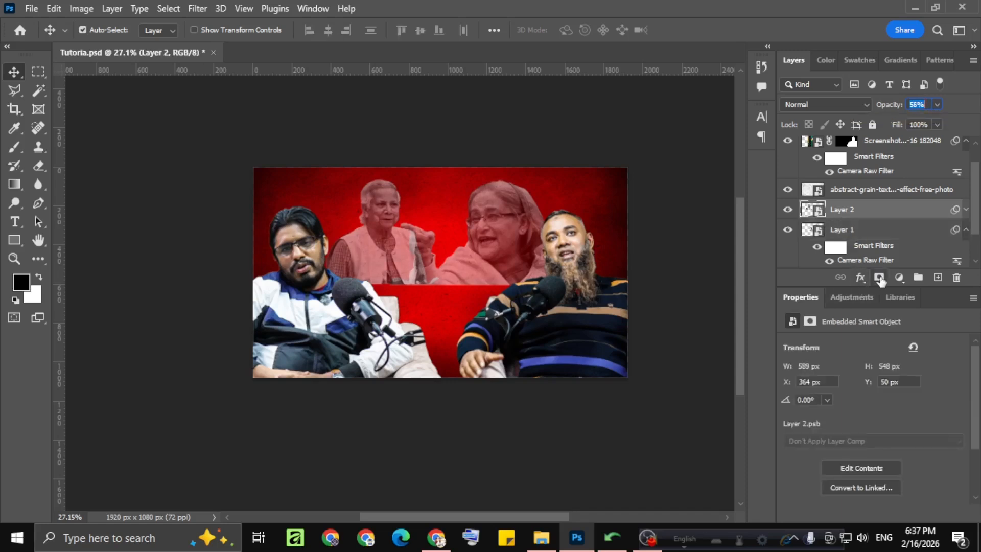
{"action": "left_click", "coordinate": [879, 280]}
{"action": "left_click", "coordinate": [852, 231]}
{"action": "left_click", "coordinate": [879, 278]}
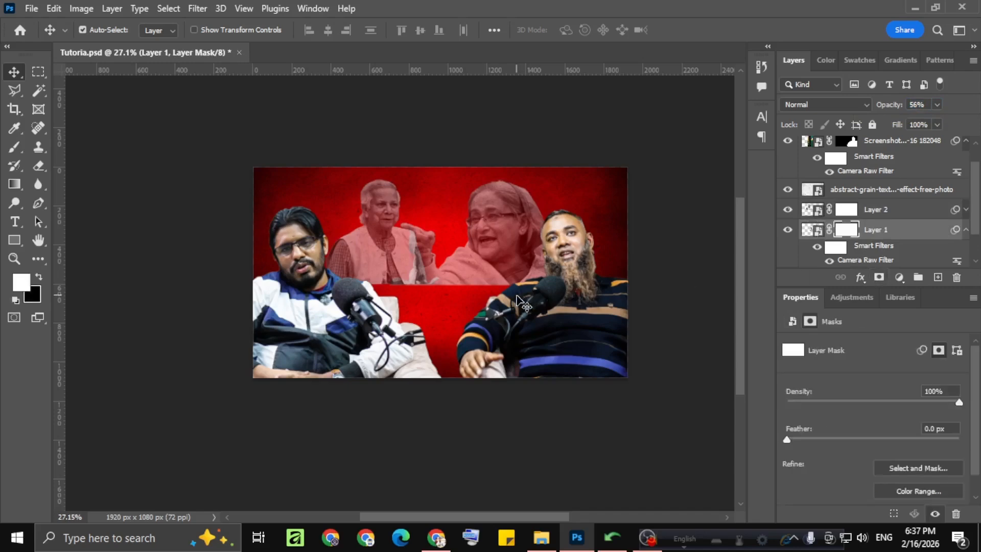
Nudge the faded man's cutout on Layer 2 to X 394 px and Y 60 px
{"action": "scroll", "coordinate": [520, 301], "scroll_direction": "up", "scroll_amount": 3}
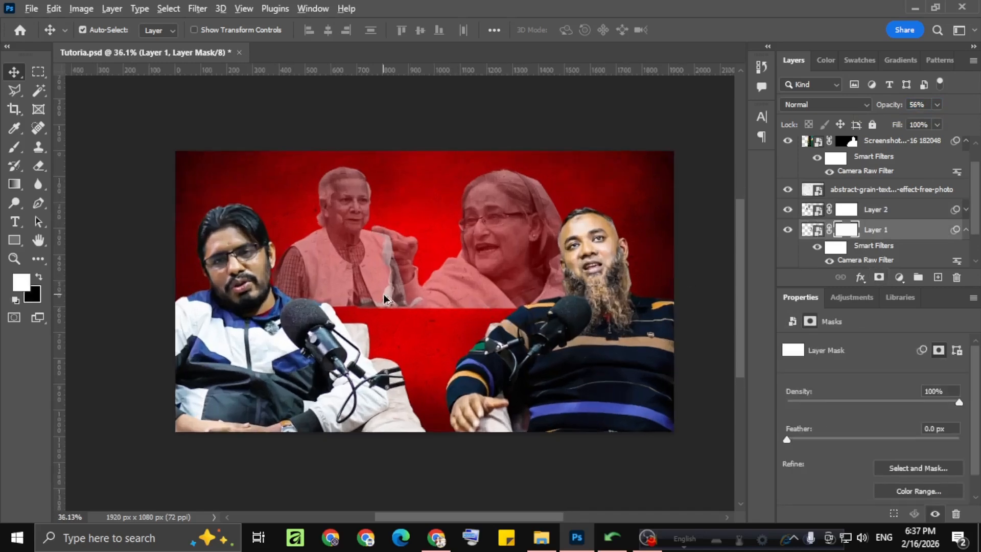
{"action": "scroll", "coordinate": [383, 293], "scroll_direction": "up", "scroll_amount": 3}
{"action": "scroll", "coordinate": [383, 293], "scroll_direction": "down", "scroll_amount": 3}
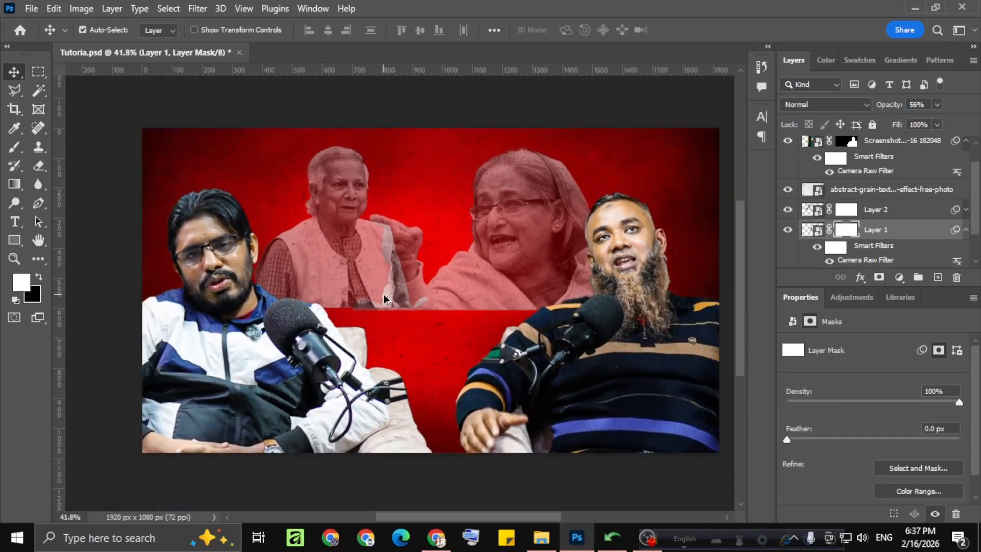
{"action": "left_click", "coordinate": [479, 290]}
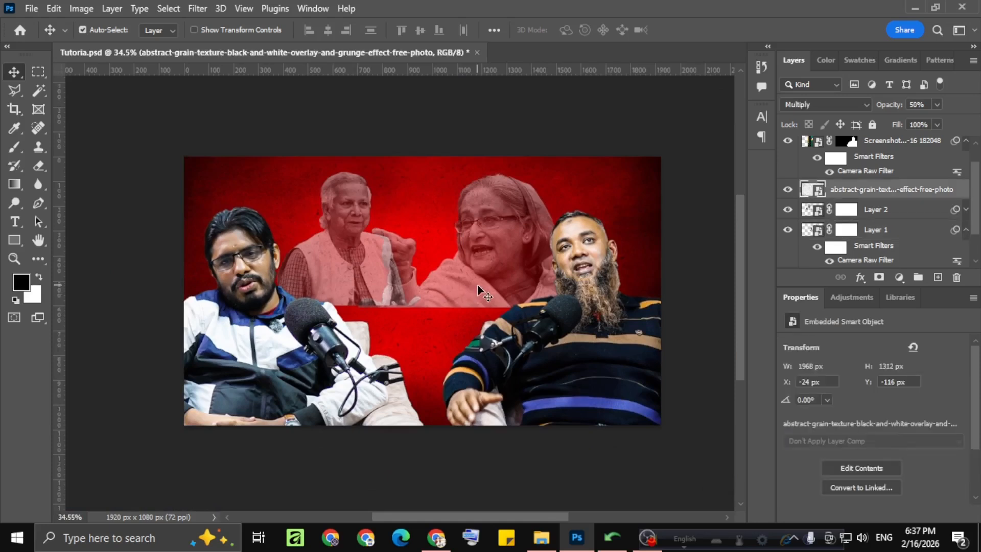
{"action": "left_click", "coordinate": [884, 208]}
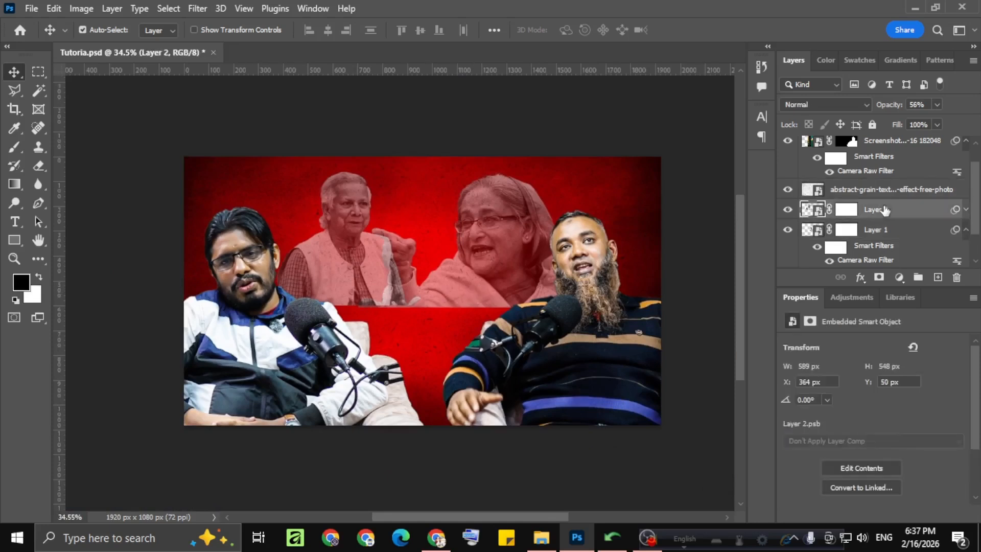
{"action": "key", "text": "Left"}
{"action": "key", "text": "Left"}
{"action": "key", "text": "Left"}
{"action": "key", "text": "Left"}
{"action": "key", "text": "Left"}
{"action": "key", "text": "Left"}
{"action": "key", "text": "Left"}
{"action": "key", "text": "Left"}
{"action": "key", "text": "Left"}
{"action": "key", "text": "Left"}
{"action": "key", "text": "Left"}
{"action": "key", "text": "Left"}
{"action": "key", "text": "Left"}
{"action": "key", "text": "Left"}
{"action": "key", "text": "Left"}
{"action": "key", "text": "Left"}
{"action": "key", "text": "Left"}
{"action": "key", "text": "Left"}
{"action": "key", "text": "Left"}
{"action": "key", "text": "Left"}
{"action": "key", "text": "shift+Left"}
{"action": "key", "text": "shift+Left"}
{"action": "key", "text": "shift+Left"}
{"action": "key", "text": "shift+Left"}
{"action": "key", "text": "shift+Left"}
{"action": "key", "text": "shift+Left"}
{"action": "key", "text": "shift+Left"}
{"action": "key", "text": "shift+Down"}
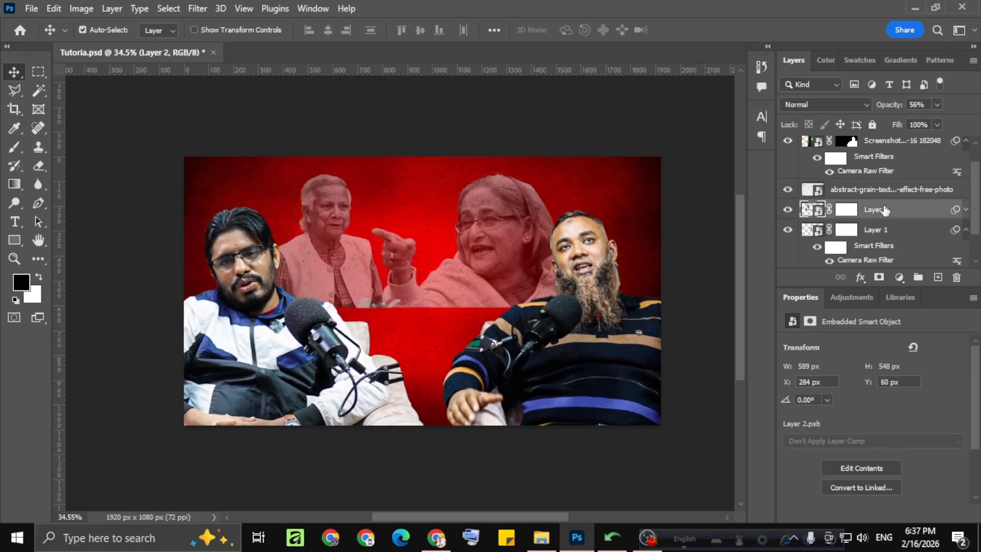
{"action": "key", "text": "shift+Right"}
{"action": "key", "text": "shift+Right"}
{"action": "key", "text": "shift+Right"}
{"action": "key", "text": "shift+Right"}
{"action": "key", "text": "shift+Right"}
{"action": "key", "text": "shift+Right"}
{"action": "key", "text": "shift+Right"}
{"action": "key", "text": "shift+Right"}
{"action": "key", "text": "shift+Right"}
{"action": "key", "text": "shift+Right"}
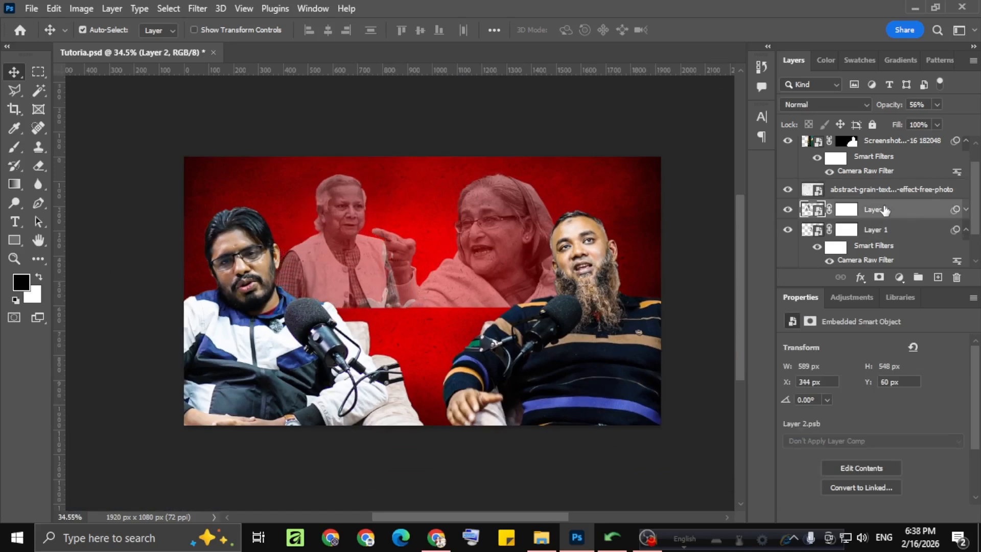
{"action": "key", "text": "shift+Right"}
{"action": "key", "text": "shift+Right"}
{"action": "key", "text": "shift+Right"}
{"action": "key", "text": "shift+Right"}
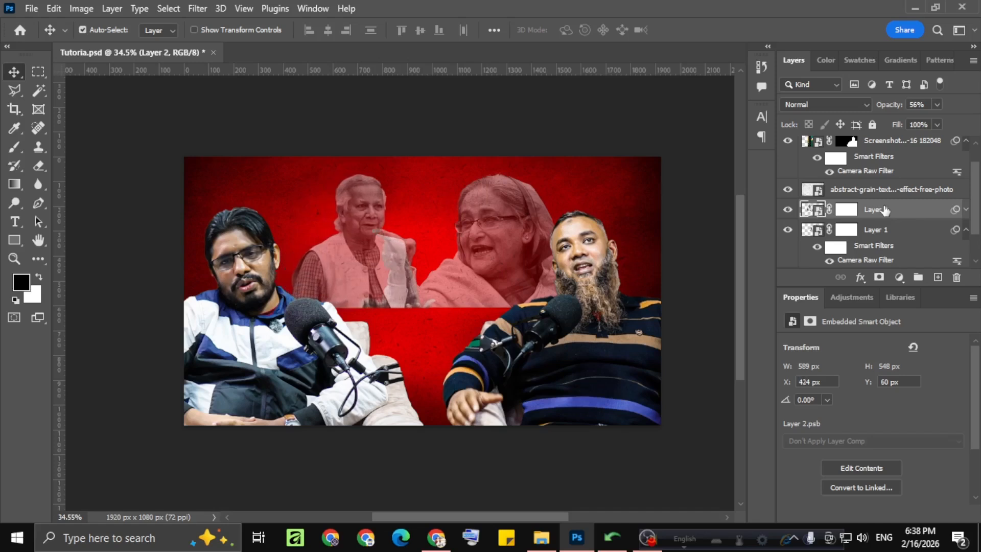
{"action": "key", "text": "shift+Left"}
{"action": "key", "text": "shift+Left"}
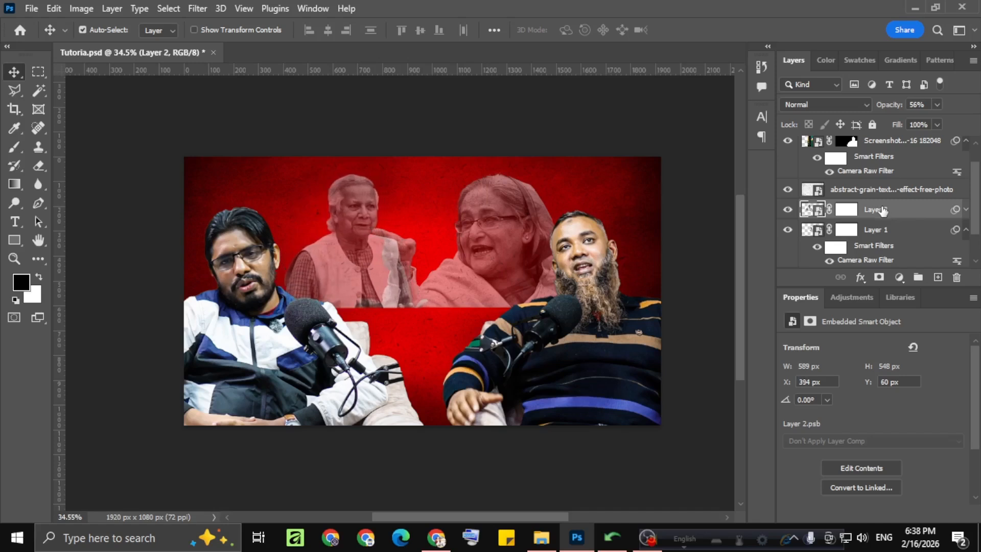
Paint along the lower edge of Layer 2's mask with a soft black 175 px brush at 54% opacity and 31% flow
{"action": "left_click", "coordinate": [846, 210]}
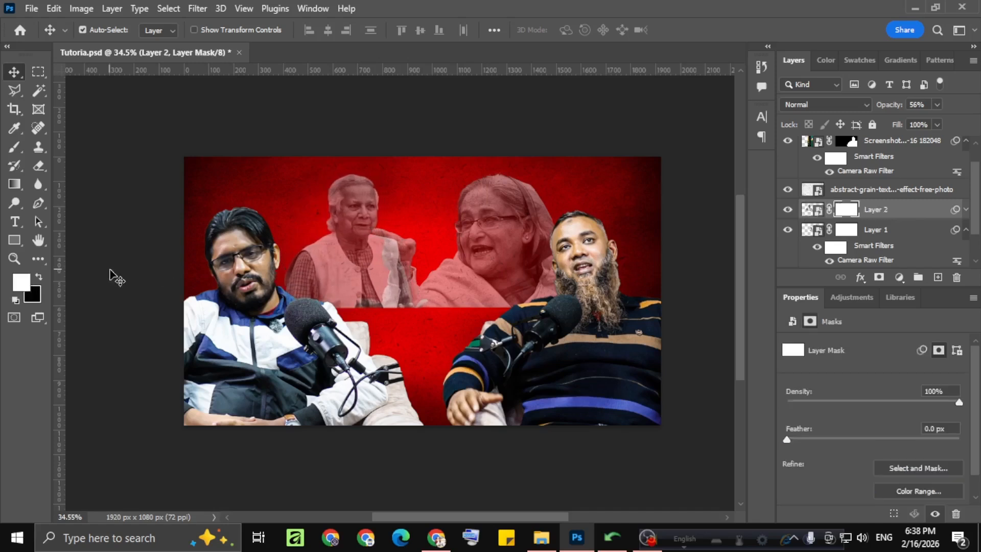
{"action": "left_click", "coordinate": [15, 147]}
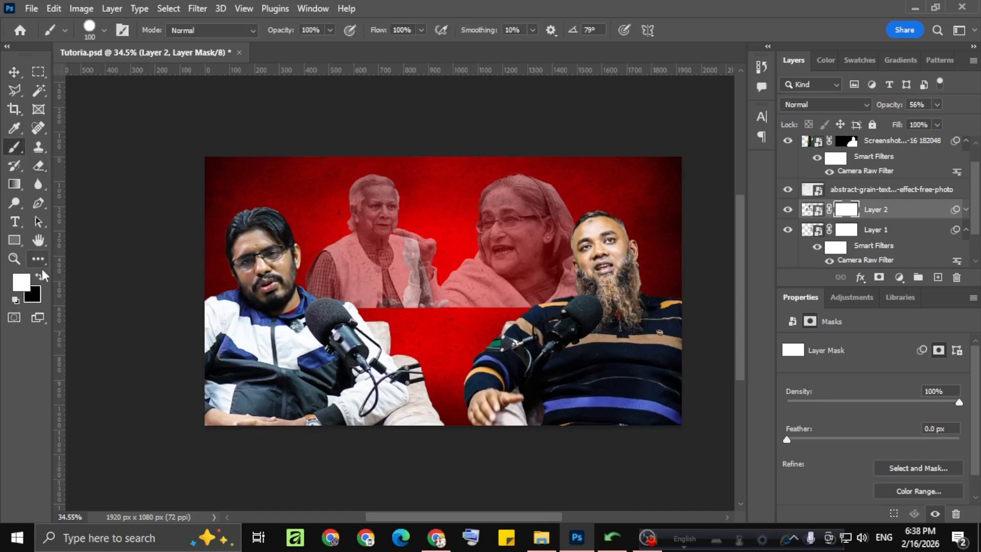
{"action": "left_click", "coordinate": [89, 29]}
{"action": "left_click", "coordinate": [52, 166]}
{"action": "left_click", "coordinate": [104, 32]}
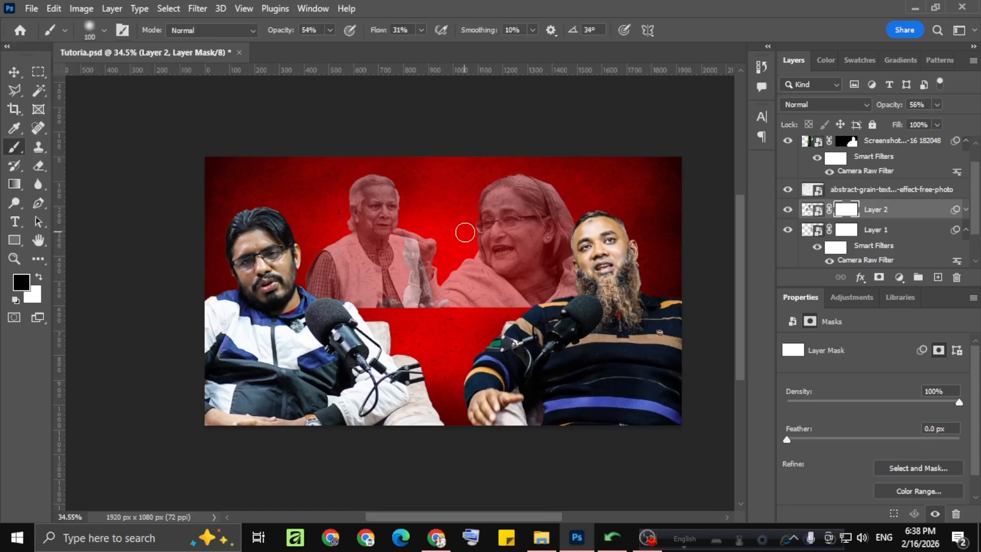
{"action": "key", "text": "bracketright"}
{"action": "key", "text": "bracketright"}
{"action": "key", "text": "bracketright"}
{"action": "left_click_drag", "start_coordinate": [333, 301], "coordinate": [423, 301]}
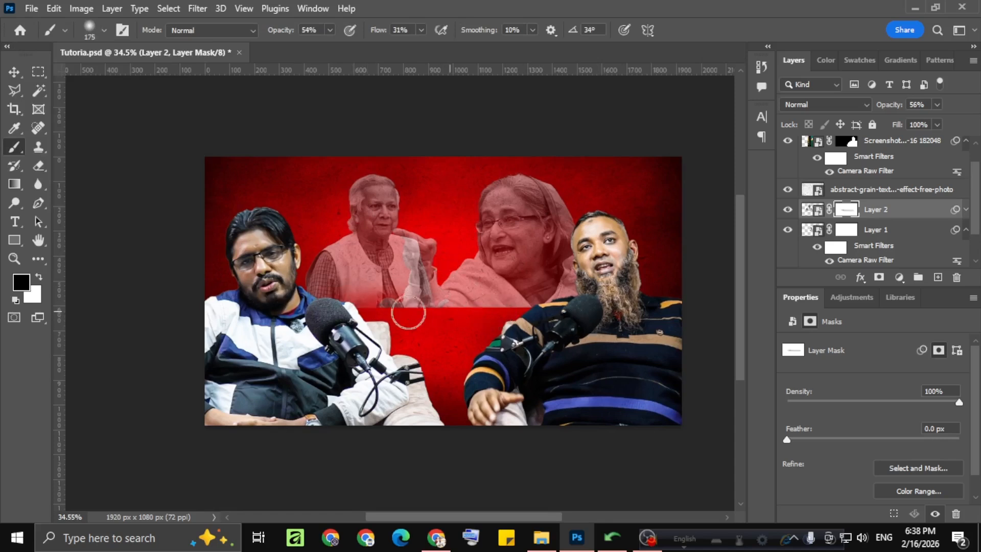
Group Layer 2 and Layer 1, and add a white layer mask to the group
{"action": "left_click", "coordinate": [907, 234], "text": "shift"}
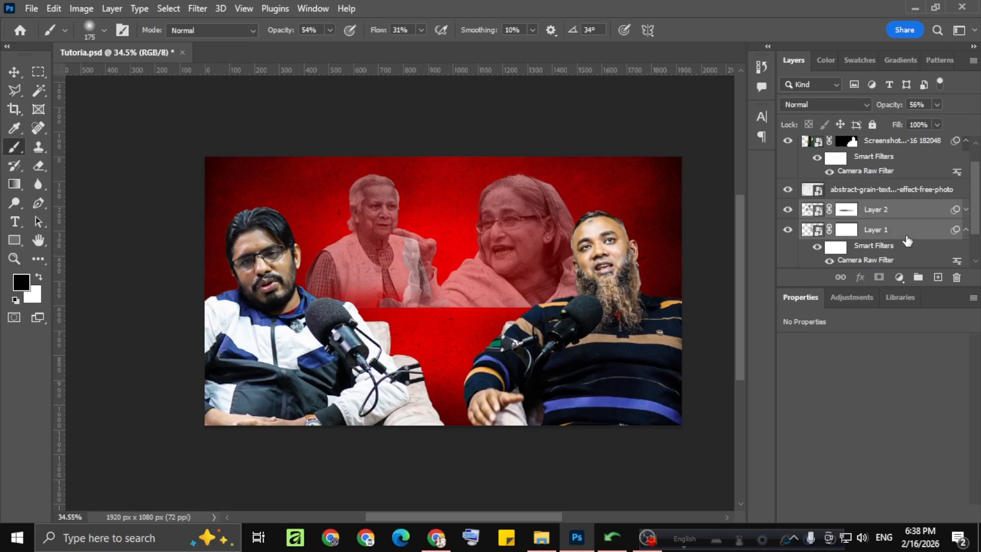
{"action": "left_click", "coordinate": [918, 277]}
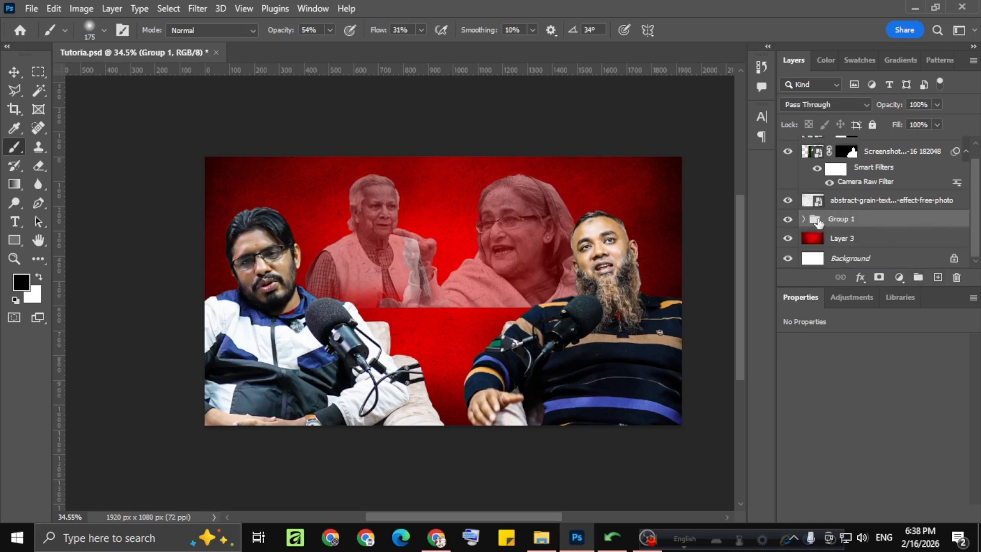
{"action": "left_click", "coordinate": [878, 276]}
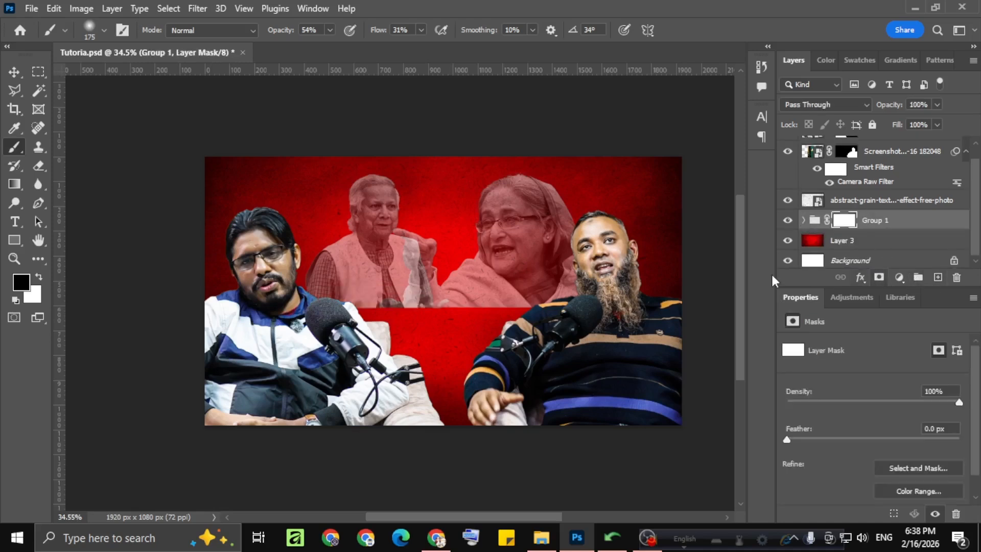
Paint black with the soft brush on Group 1's mask along both portraits' lower edges to fade them into the red background
{"action": "scroll", "coordinate": [382, 243], "scroll_direction": "up", "scroll_amount": 1}
{"action": "mouse_move", "coordinate": [345, 326]}
{"action": "left_mouse_down"}
{"action": "mouse_move", "coordinate": [633, 326]}
{"action": "mouse_move", "coordinate": [394, 332]}
{"action": "mouse_move", "coordinate": [538, 323]}
{"action": "left_mouse_up"}
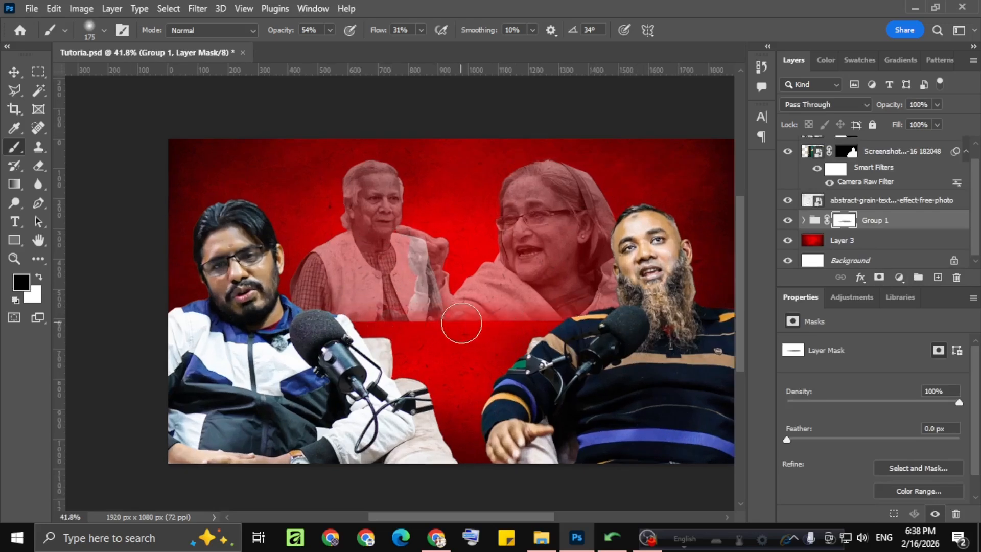
{"action": "left_click_drag", "start_coordinate": [409, 347], "coordinate": [495, 307]}
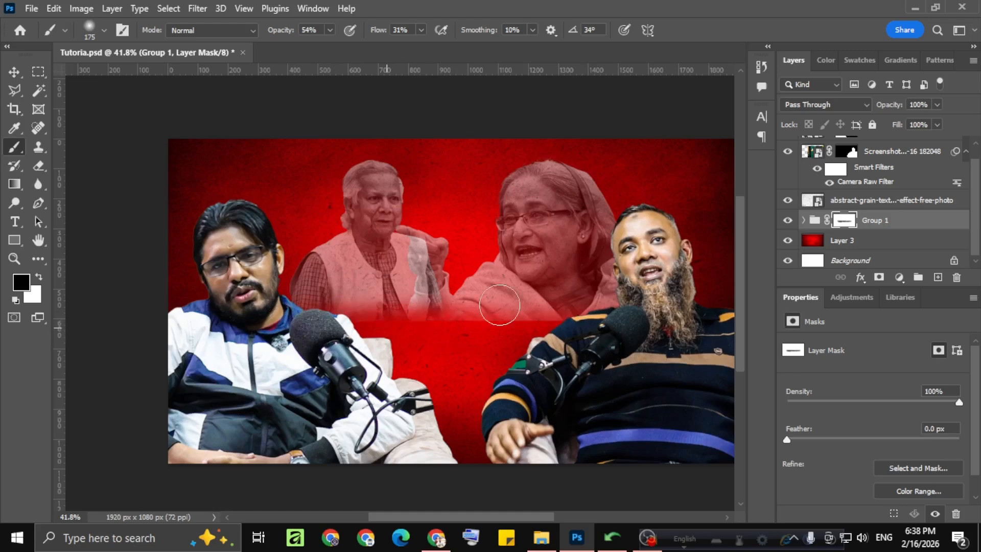
{"action": "scroll", "coordinate": [451, 329], "scroll_direction": "down", "scroll_amount": 5}
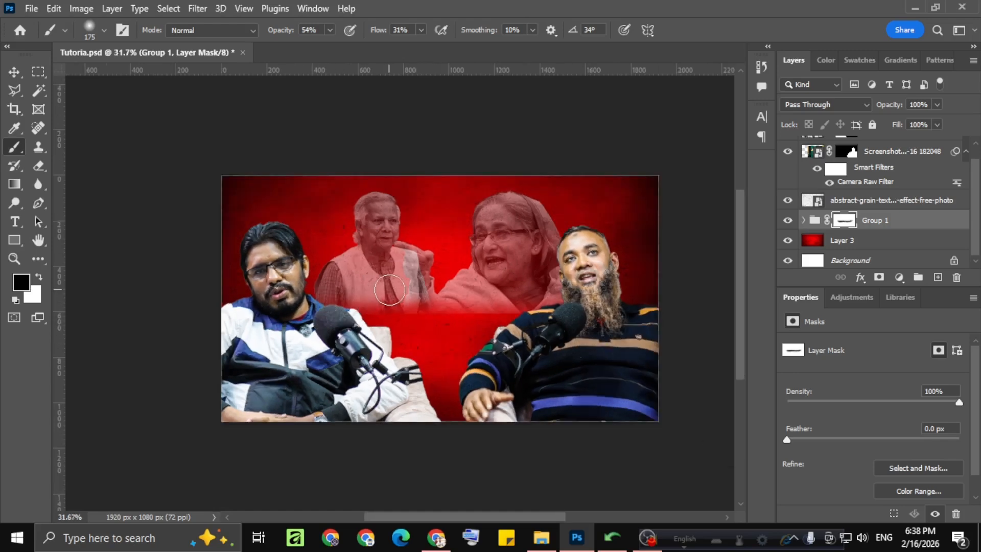
{"action": "scroll", "coordinate": [454, 274], "scroll_direction": "down", "scroll_amount": 1}
{"action": "scroll", "coordinate": [460, 279], "scroll_direction": "up", "scroll_amount": 2}
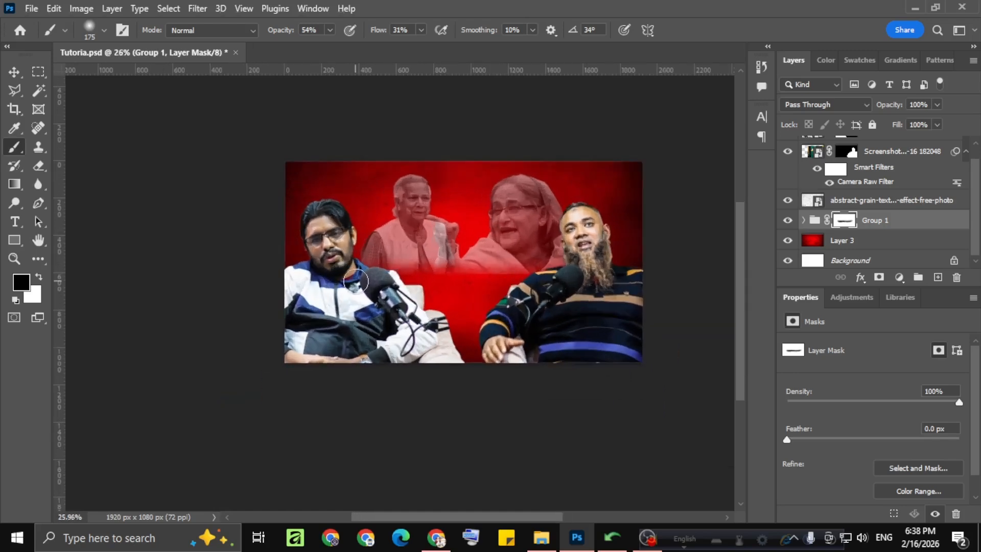
{"action": "scroll", "coordinate": [485, 286], "scroll_direction": "down", "scroll_amount": 1}
{"action": "scroll", "coordinate": [493, 292], "scroll_direction": "up", "scroll_amount": 2}
{"action": "scroll", "coordinate": [496, 292], "scroll_direction": "up", "scroll_amount": 1}
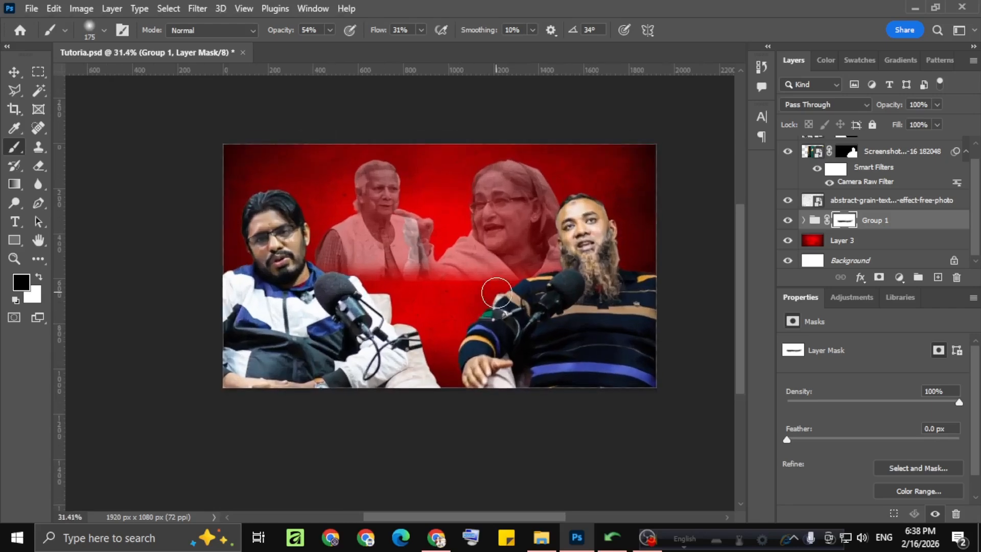
{"action": "scroll", "coordinate": [496, 293], "scroll_direction": "down", "scroll_amount": 1}
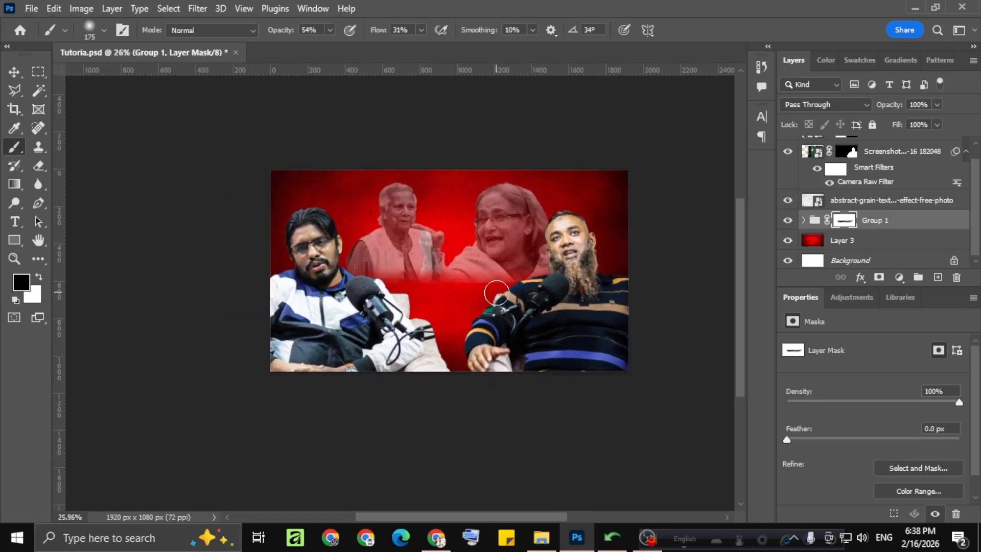
Switch to Chrome and examine how the BizBro Podcast video thumbnails arrange hosts and background portraits, returning to Photoshop when done
{"action": "left_click", "coordinate": [435, 536]}
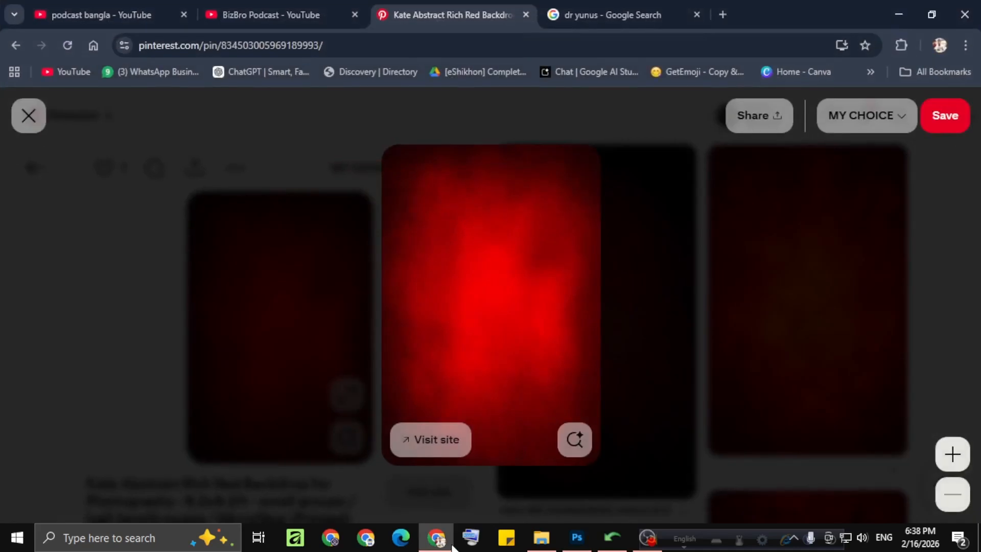
{"action": "left_click", "coordinate": [114, 18]}
{"action": "left_click", "coordinate": [290, 5]}
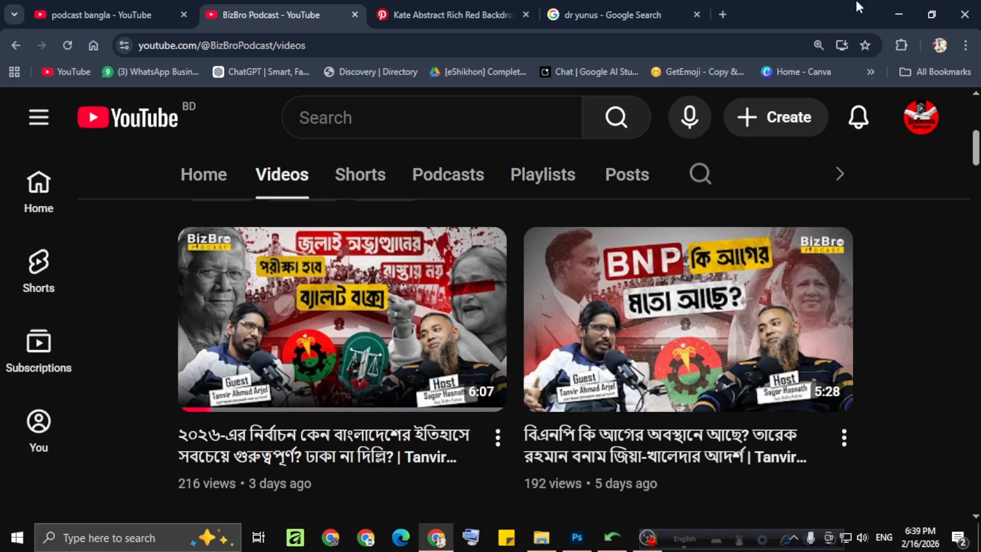
{"action": "left_click", "coordinate": [899, 14]}
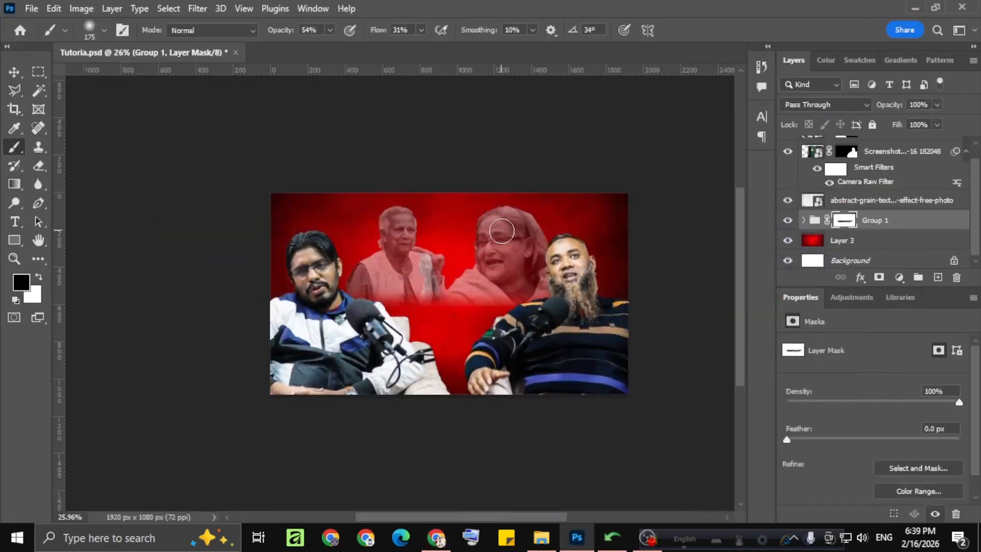
Move the faded man's cutout on Layer 2 inside Group 1 to X 114 px and Y 100 px
{"action": "scroll", "coordinate": [503, 232], "scroll_direction": "up", "scroll_amount": 3}
{"action": "scroll", "coordinate": [391, 245], "scroll_direction": "down", "scroll_amount": 2}
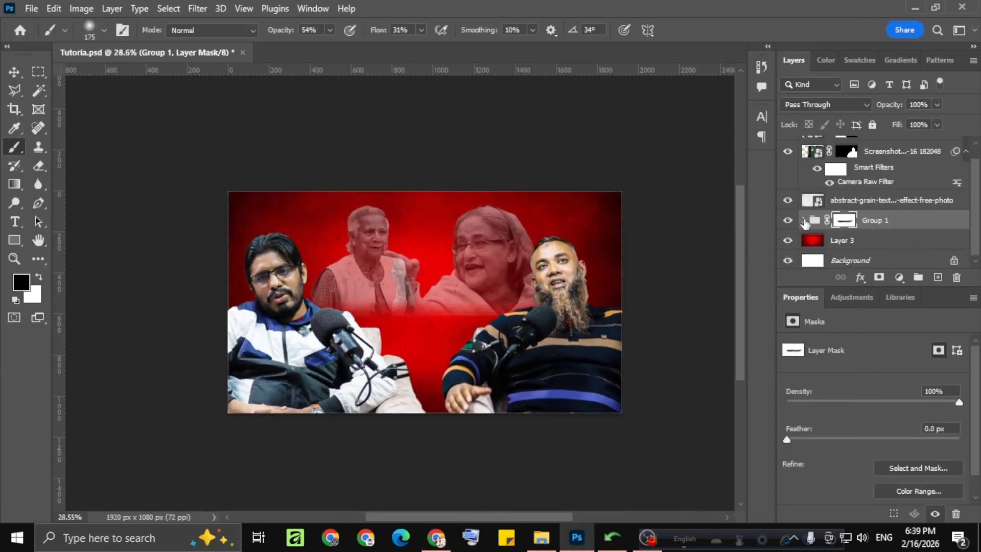
{"action": "left_click", "coordinate": [804, 221]}
{"action": "scroll", "coordinate": [855, 255], "scroll_direction": "down", "scroll_amount": 1}
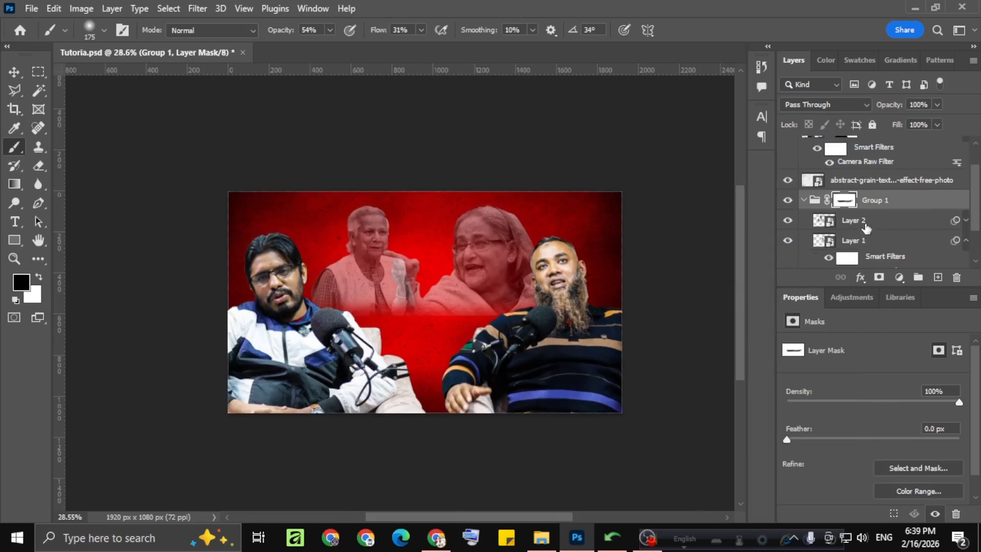
{"action": "left_click", "coordinate": [865, 225]}
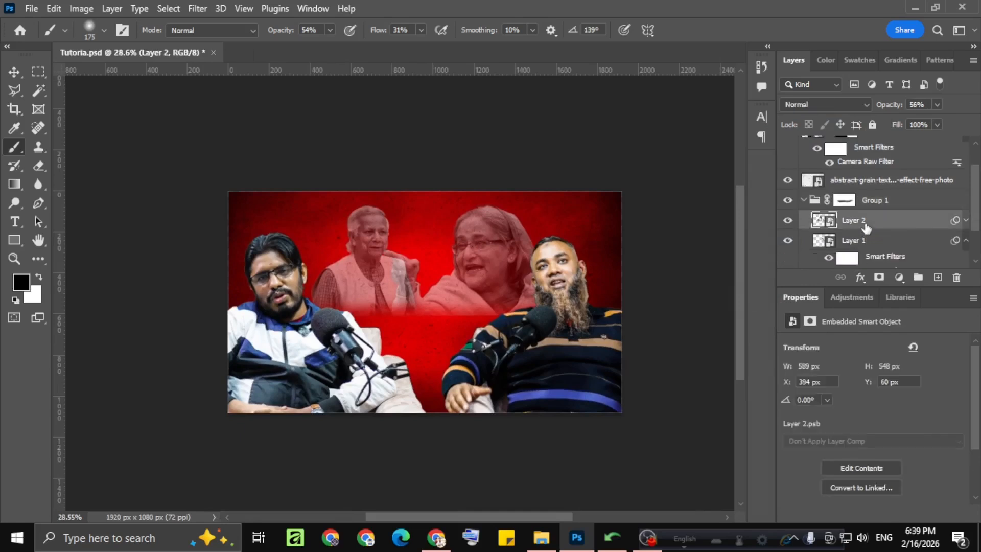
{"action": "key", "text": "v"}
{"action": "key", "text": "shift+Left"}
{"action": "key", "text": "shift+Left"}
{"action": "key", "text": "shift+Left"}
{"action": "key", "text": "shift+Left"}
{"action": "key", "text": "shift+Left"}
{"action": "key", "text": "shift+Left"}
{"action": "key", "text": "shift+Left"}
{"action": "key", "text": "shift+Left"}
{"action": "key", "text": "shift+Left"}
{"action": "key", "text": "shift+Left"}
{"action": "key", "text": "shift+Left"}
{"action": "key", "text": "shift+Left"}
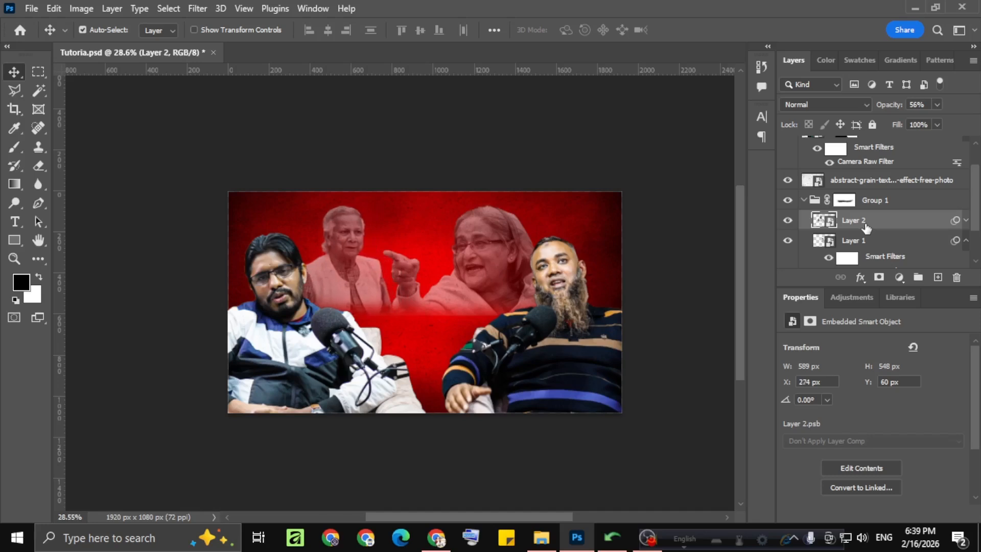
{"action": "key", "text": "shift+Left"}
{"action": "key", "text": "shift+Left"}
{"action": "key", "text": "shift+Left"}
{"action": "key", "text": "shift+Left"}
{"action": "key", "text": "shift+Left"}
{"action": "key", "text": "shift+Left"}
{"action": "key", "text": "shift+Left"}
{"action": "key", "text": "shift+Left"}
{"action": "key", "text": "shift+Left"}
{"action": "key", "text": "shift+Left"}
{"action": "key", "text": "shift+Left"}
{"action": "key", "text": "shift+Left"}
{"action": "key", "text": "shift+Left"}
{"action": "key", "text": "shift+Left"}
{"action": "key", "text": "shift+Left"}
{"action": "key", "text": "shift+Left"}
{"action": "key", "text": "shift+Left"}
{"action": "key", "text": "shift+Left"}
{"action": "key", "text": "shift+Left"}
{"action": "key", "text": "shift+Left"}
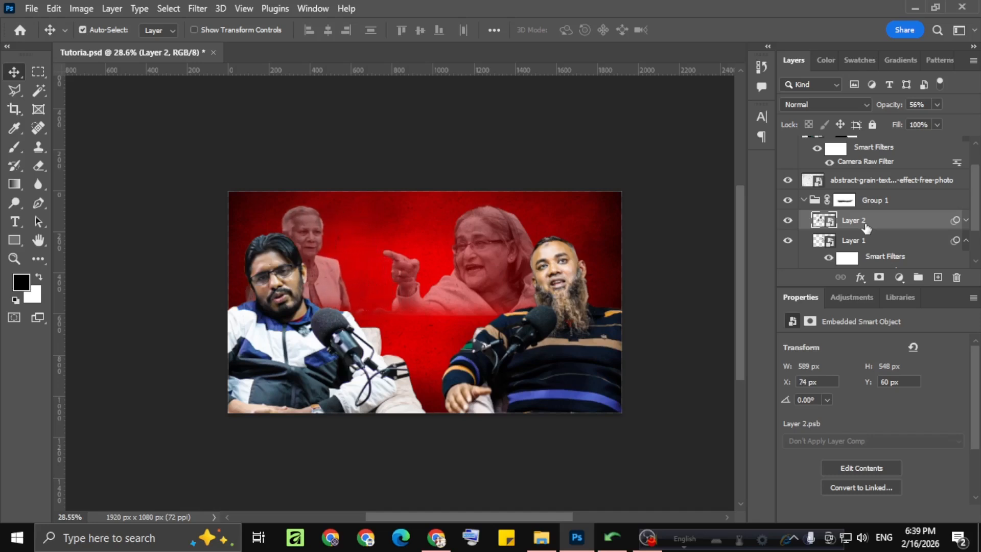
{"action": "key", "text": "shift+Right"}
{"action": "key", "text": "shift+Right"}
{"action": "key", "text": "shift+Right"}
{"action": "key", "text": "shift+Right"}
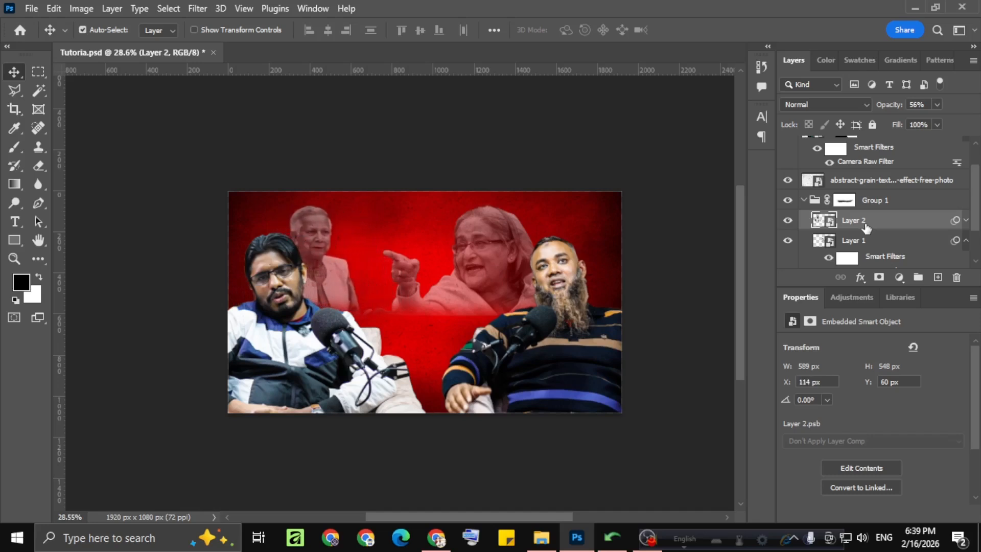
{"action": "key", "text": "shift+Down"}
{"action": "key", "text": "shift+Down"}
{"action": "key", "text": "shift+Down"}
Scale Layer 2's portrait to 161.61% and place its centre at about X 476 px, Y 443 px
{"action": "key", "text": "ctrl+t"}
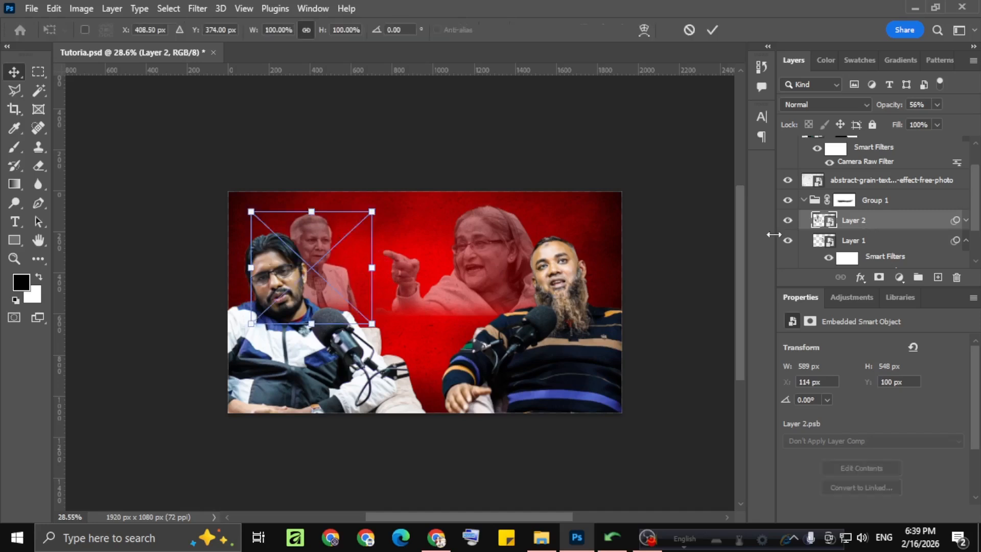
{"action": "left_click_drag", "start_coordinate": [373, 324], "coordinate": [407, 368]}
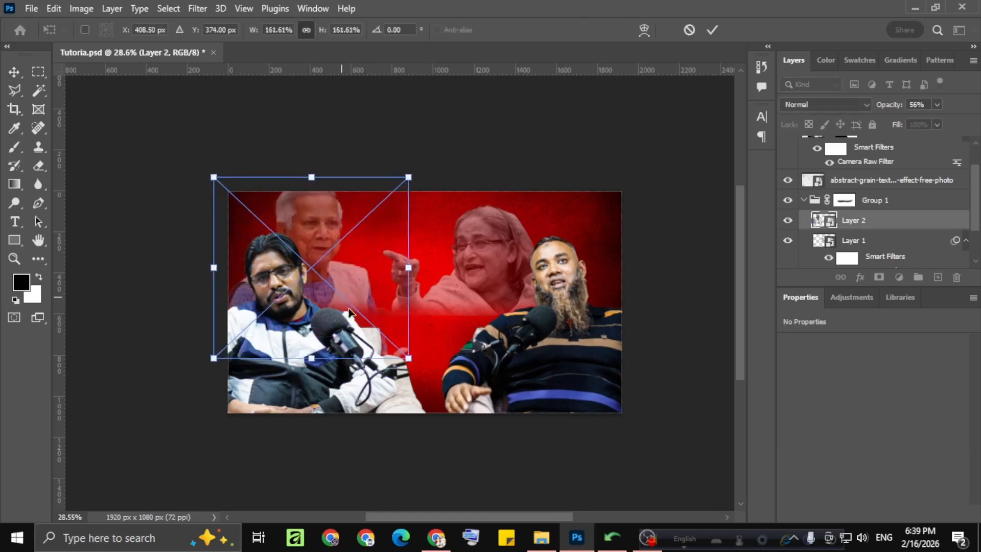
{"action": "left_click_drag", "start_coordinate": [347, 307], "coordinate": [356, 317]}
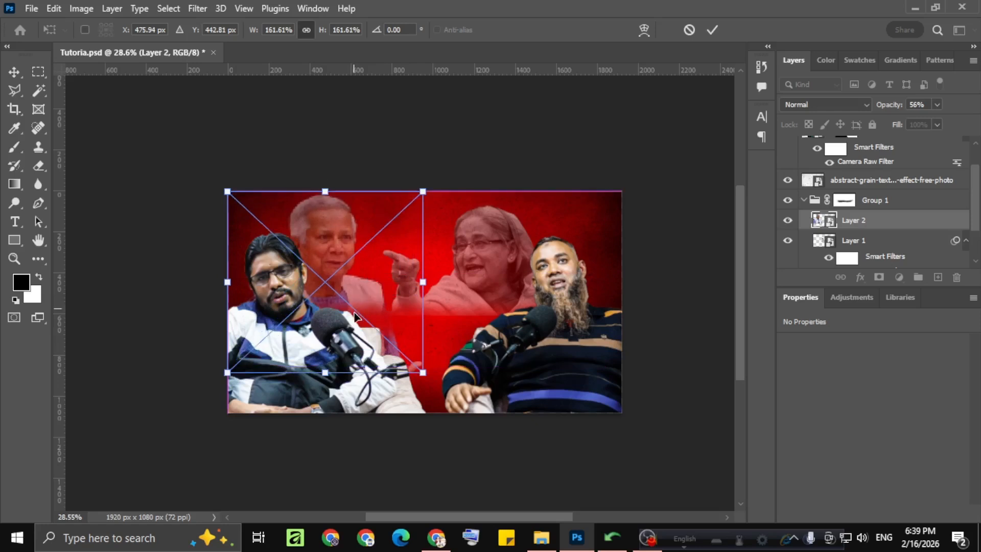
{"action": "left_click", "coordinate": [712, 30]}
Free Transform the faded woman's cutout on Layer 1 and shift its centre to X 1290 px, Y 303 px
{"action": "left_click", "coordinate": [513, 259]}
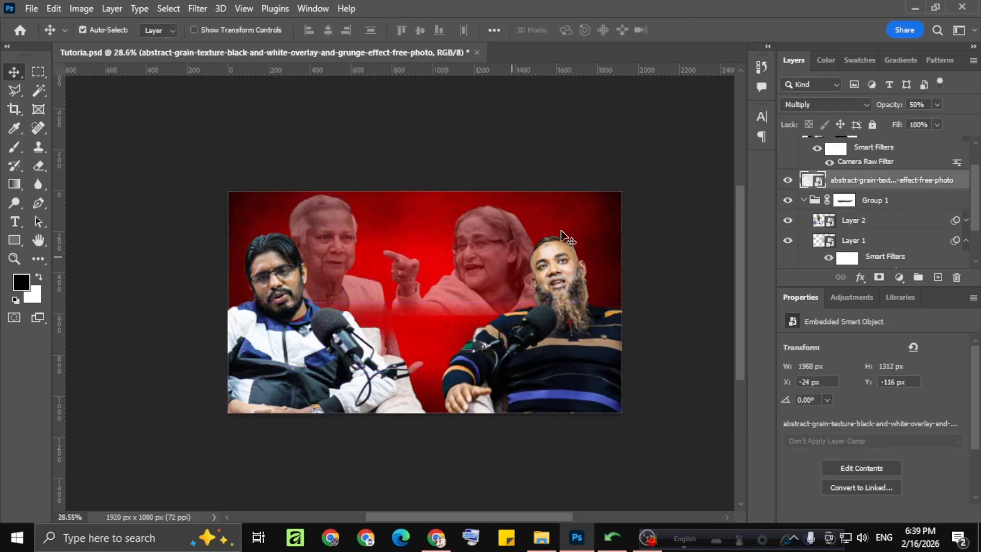
{"action": "left_click", "coordinate": [868, 243]}
{"action": "key", "text": "ctrl+t"}
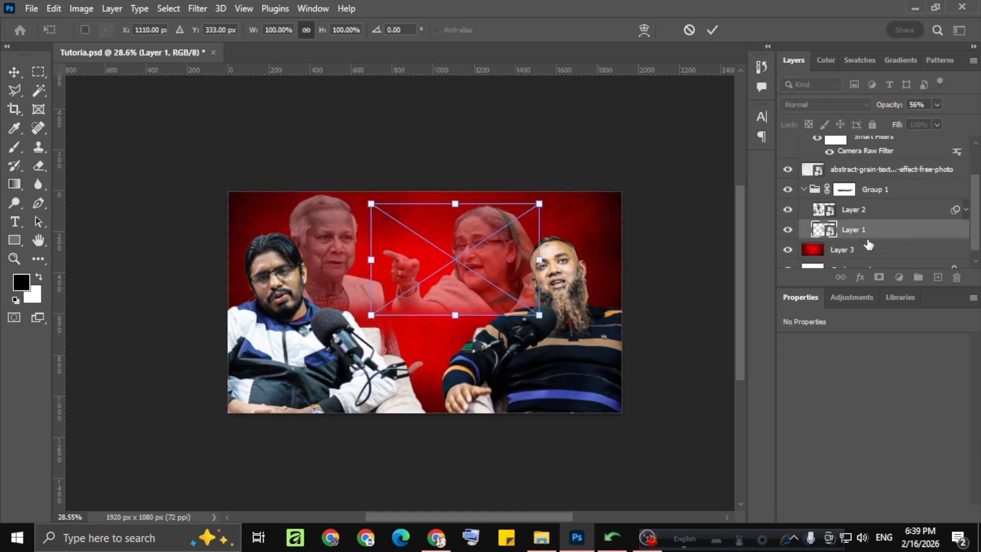
{"action": "key", "text": "shift+Right"}
{"action": "key", "text": "shift+Right"}
{"action": "key", "text": "shift+Right"}
{"action": "key", "text": "shift+Right"}
{"action": "key", "text": "shift+Right"}
{"action": "key", "text": "shift+Right"}
{"action": "key", "text": "shift+Right"}
{"action": "key", "text": "shift+Right"}
{"action": "key", "text": "shift+Right"}
{"action": "key", "text": "shift+Right"}
{"action": "key", "text": "shift+Right"}
{"action": "key", "text": "shift+Right"}
{"action": "key", "text": "shift+Right"}
{"action": "key", "text": "shift+Right"}
{"action": "key", "text": "shift+Right"}
{"action": "key", "text": "shift+Right"}
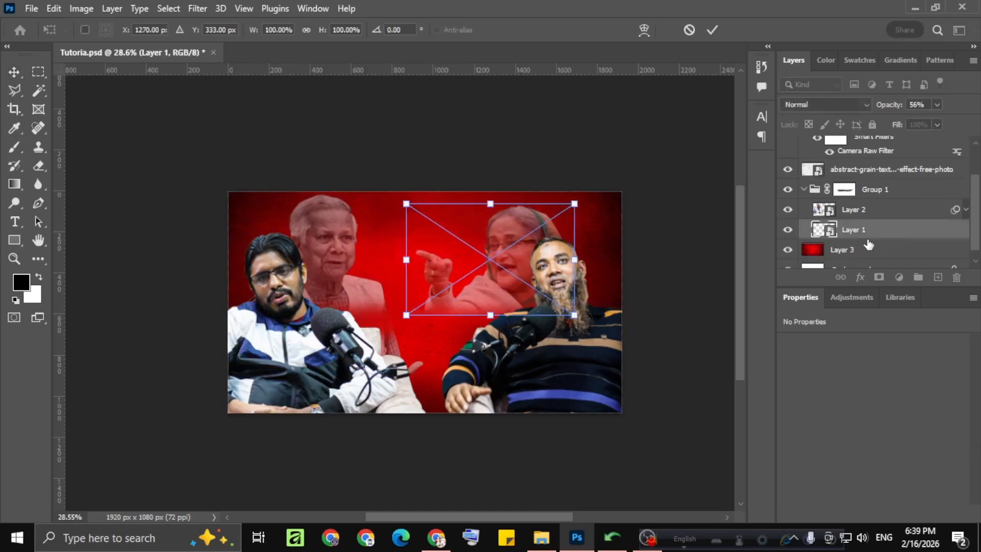
{"action": "key", "text": "shift+Right"}
{"action": "key", "text": "shift+Right"}
{"action": "key", "text": "shift+Up"}
{"action": "key", "text": "shift+Up"}
{"action": "key", "text": "shift+Up"}
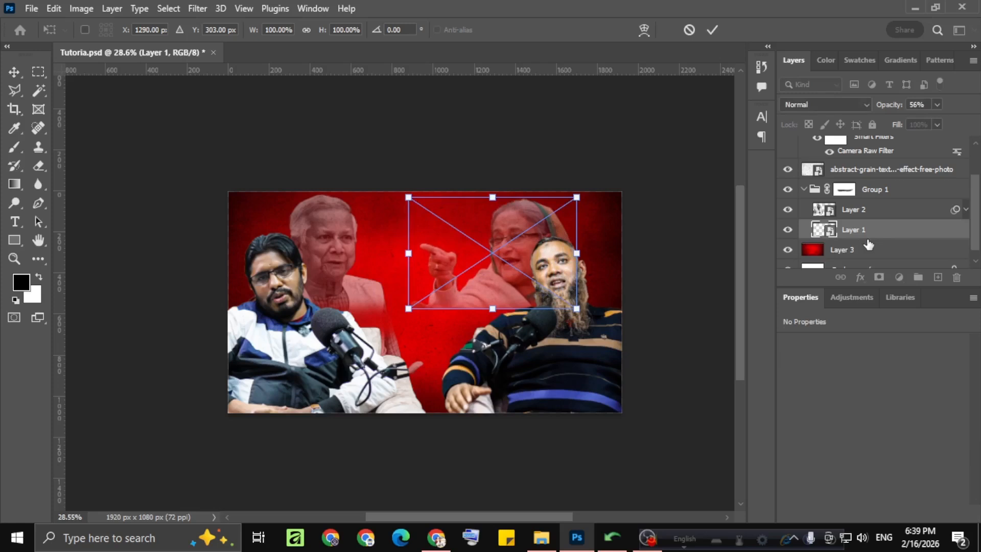
Scale Layer 1's portrait to 120.33% and place its centre at about X 1272 px, Y 341 px
{"action": "left_click_drag", "start_coordinate": [575, 310], "coordinate": [601, 342]}
{"action": "left_click_drag", "start_coordinate": [597, 257], "coordinate": [584, 241]}
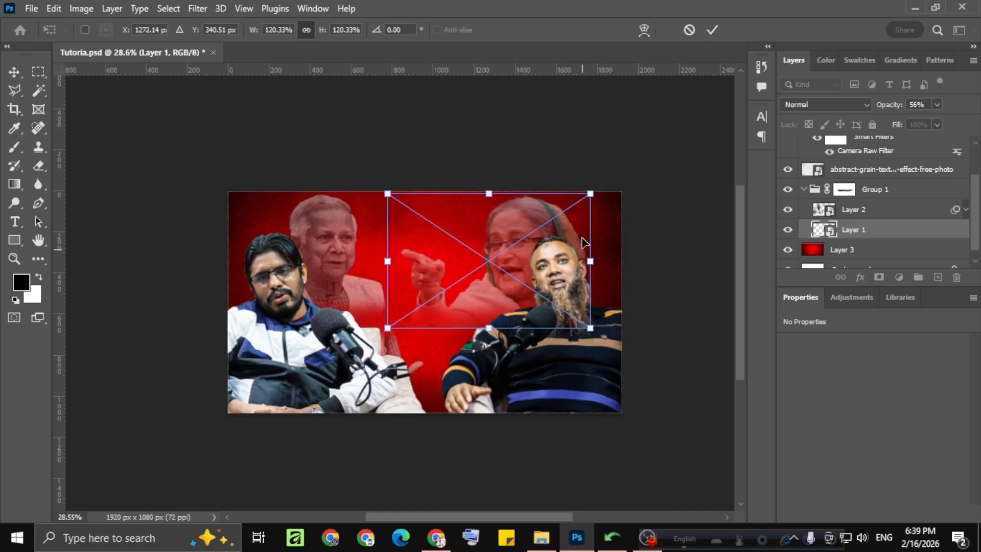
{"action": "left_click", "coordinate": [711, 29]}
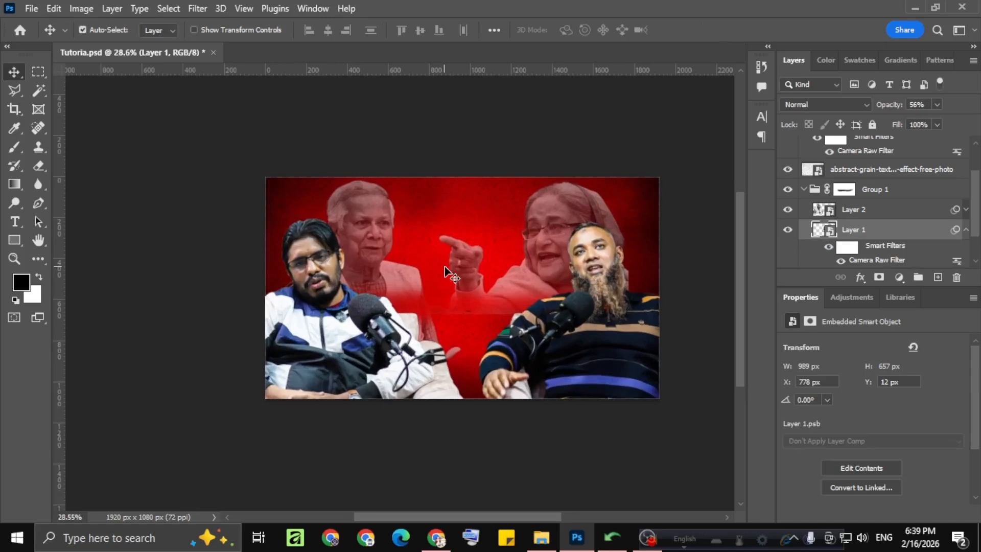
{"action": "scroll", "coordinate": [341, 278], "scroll_direction": "down", "scroll_amount": 2}
{"action": "scroll", "coordinate": [453, 290], "scroll_direction": "up", "scroll_amount": 3}
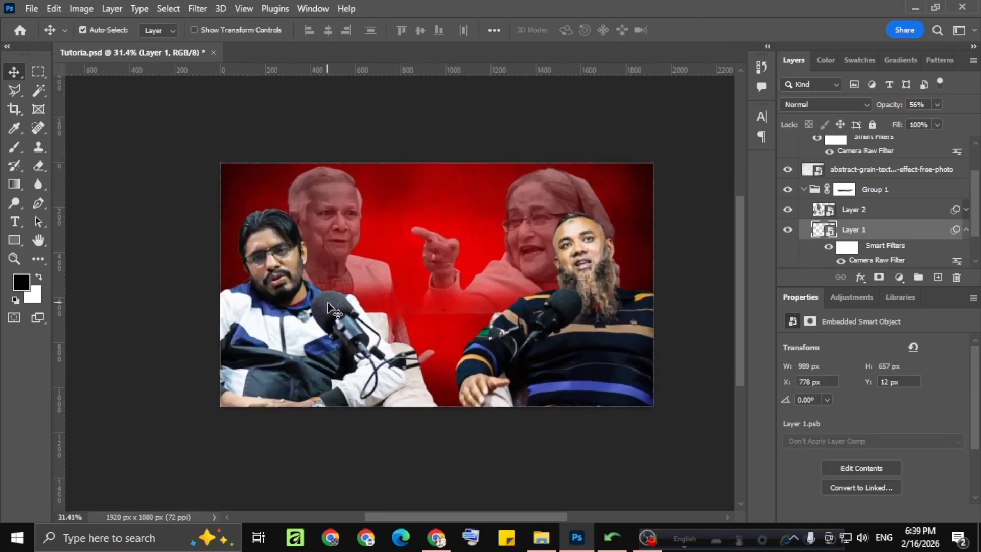
{"action": "scroll", "coordinate": [328, 303], "scroll_direction": "down", "scroll_amount": 1}
Switch to the Google Images results in Chrome and search for "july revolution bangladesh"
{"action": "left_click", "coordinate": [436, 536]}
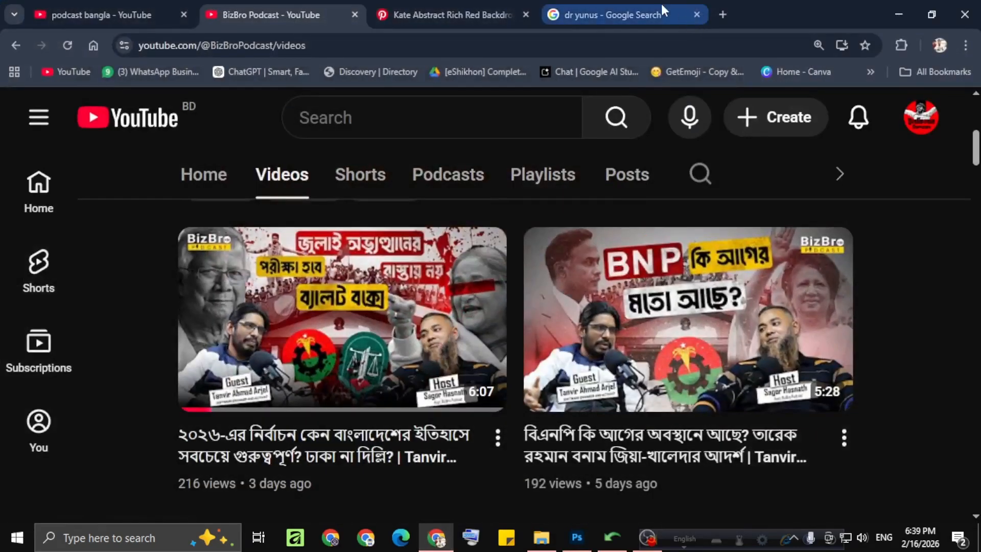
{"action": "left_click", "coordinate": [659, 5]}
{"action": "left_click", "coordinate": [630, 106]}
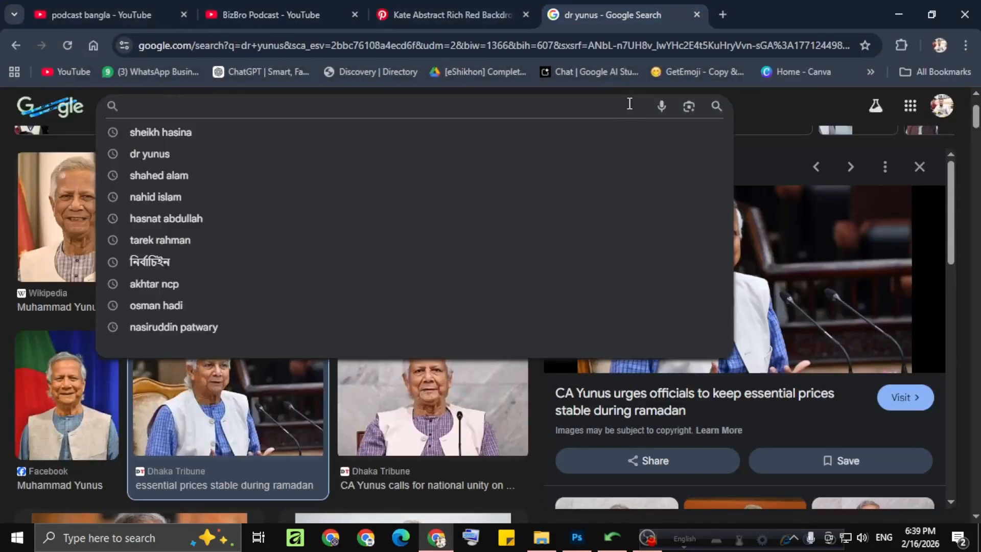
{"action": "type", "text": "jula"}
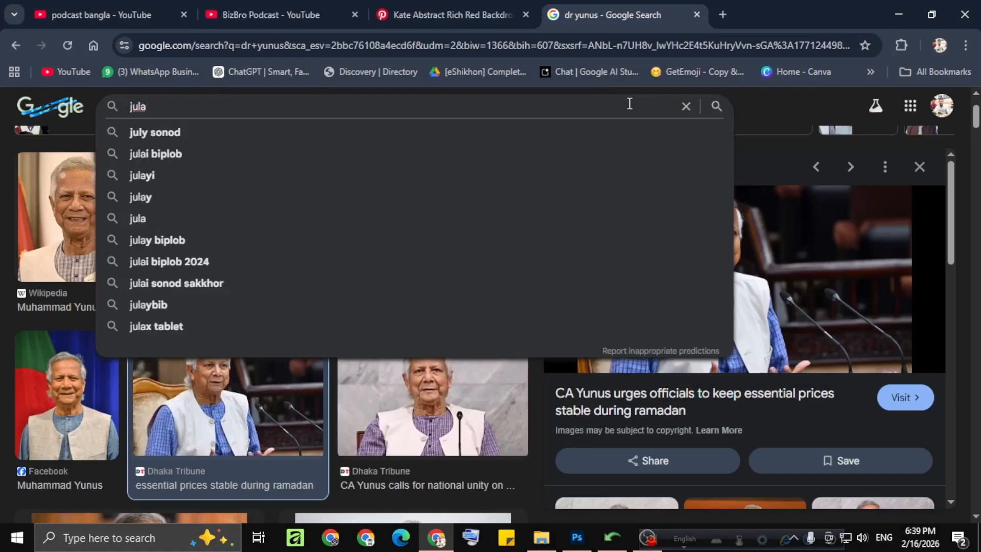
{"action": "key", "text": "BackSpace"}
{"action": "key", "text": "BackSpace"}
{"action": "key", "text": "BackSpace"}
{"action": "key", "text": "BackSpace"}
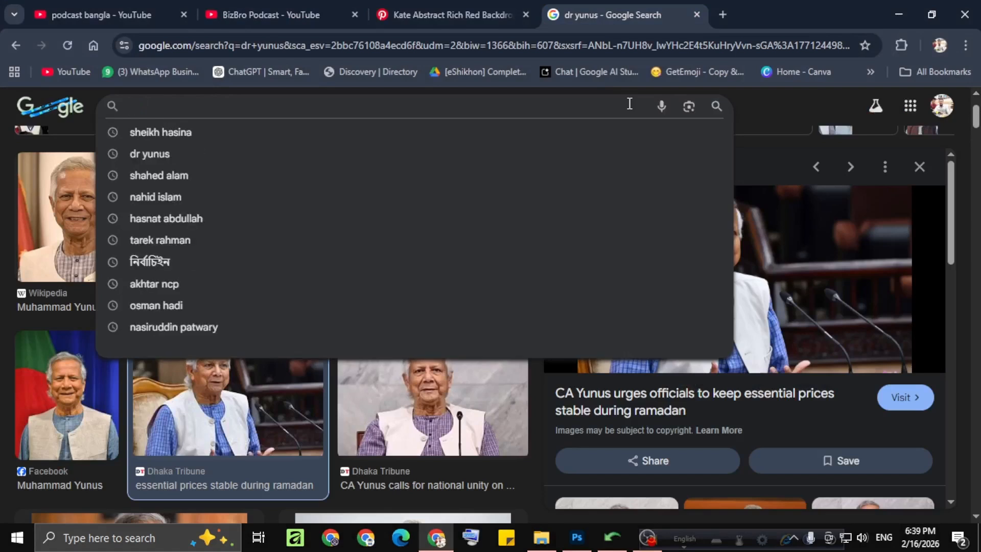
{"action": "type", "text": "july"}
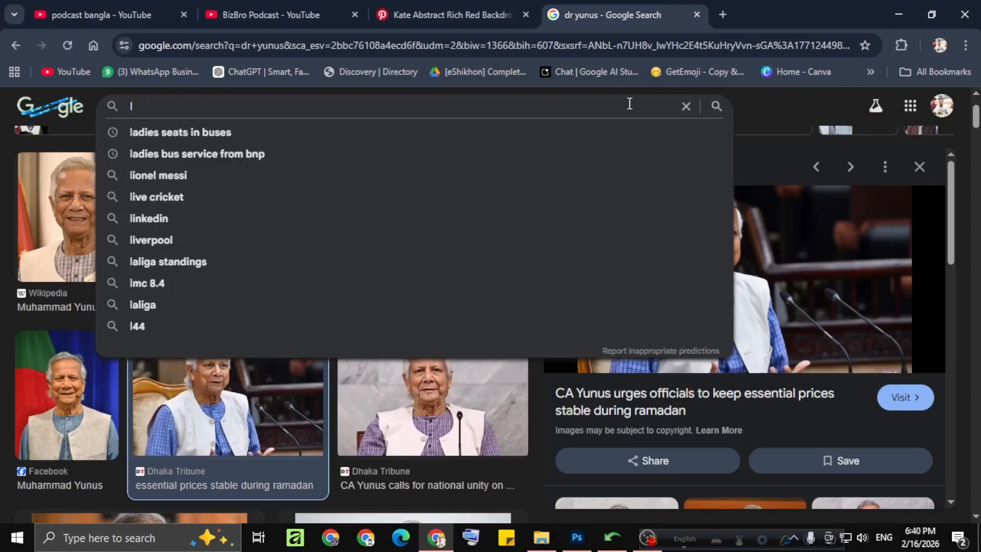
{"action": "type", "text": " g"}
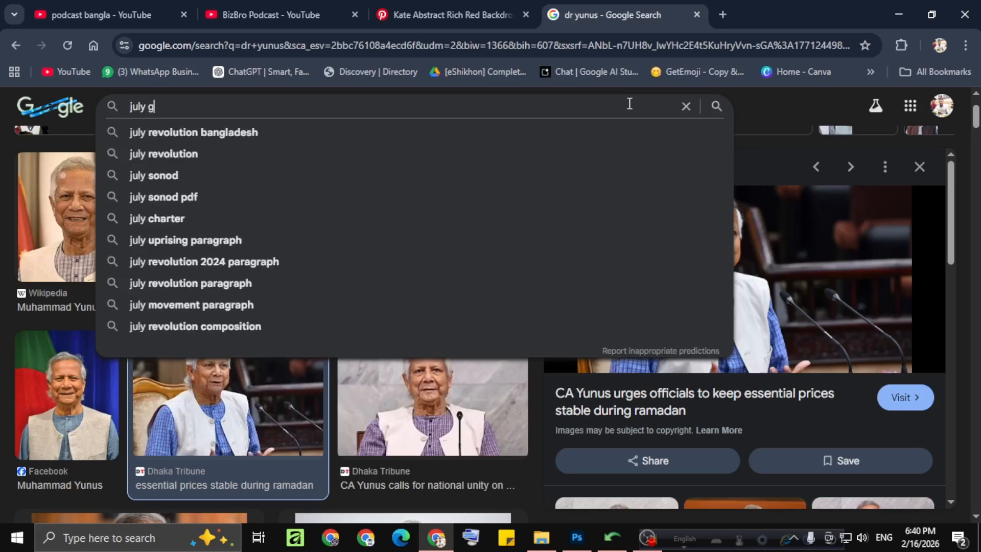
{"action": "key", "text": "BackSpace"}
{"action": "key", "text": "Down"}
{"action": "key", "text": "Return"}
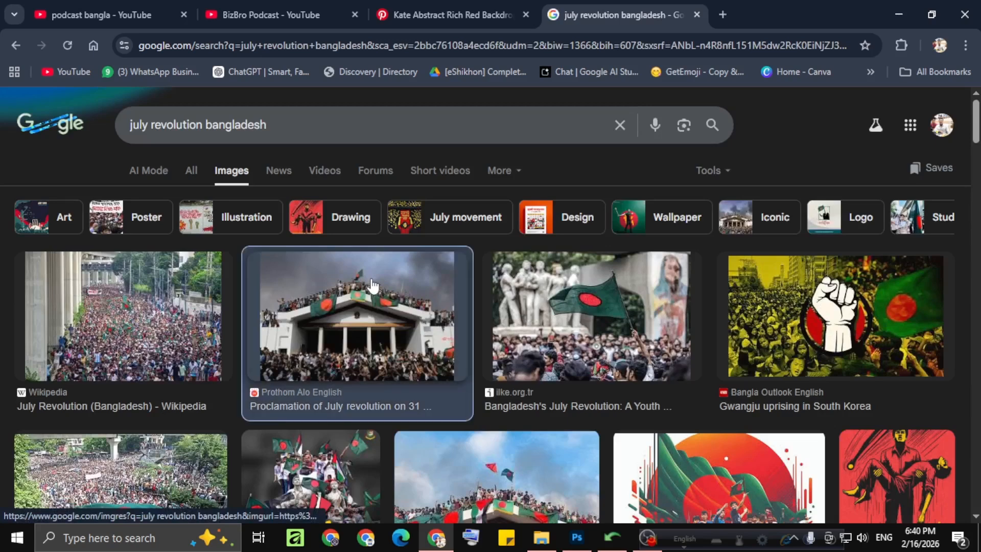
Copy the Prothom Alo English photo of the flag-draped building and protest crowd, and return to Photoshop
{"action": "left_click", "coordinate": [372, 285]}
{"action": "right_click", "coordinate": [740, 318]}
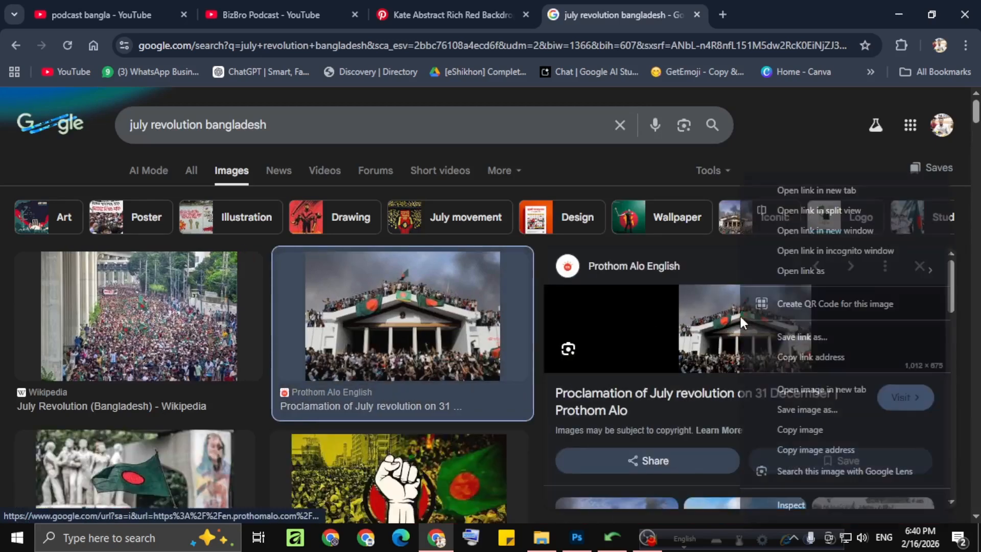
{"action": "left_click", "coordinate": [803, 429]}
{"action": "left_click", "coordinate": [898, 14]}
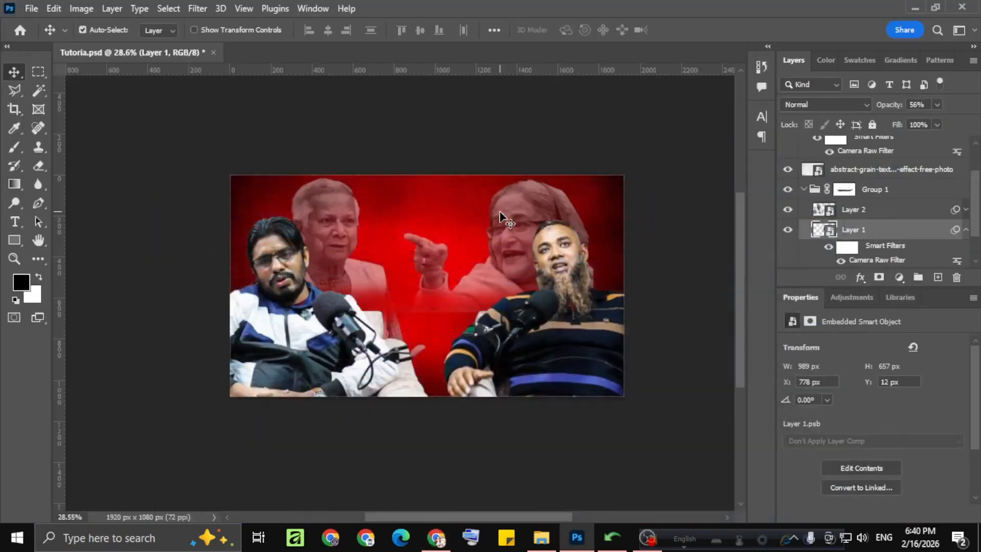
Paste the copied photo on a new layer above Layer 3 and enlarge it to 2016 × 1345 px at X -48 px, Y -133 px
{"action": "scroll", "coordinate": [887, 223], "scroll_direction": "down", "scroll_amount": 2}
{"action": "left_click", "coordinate": [869, 247]}
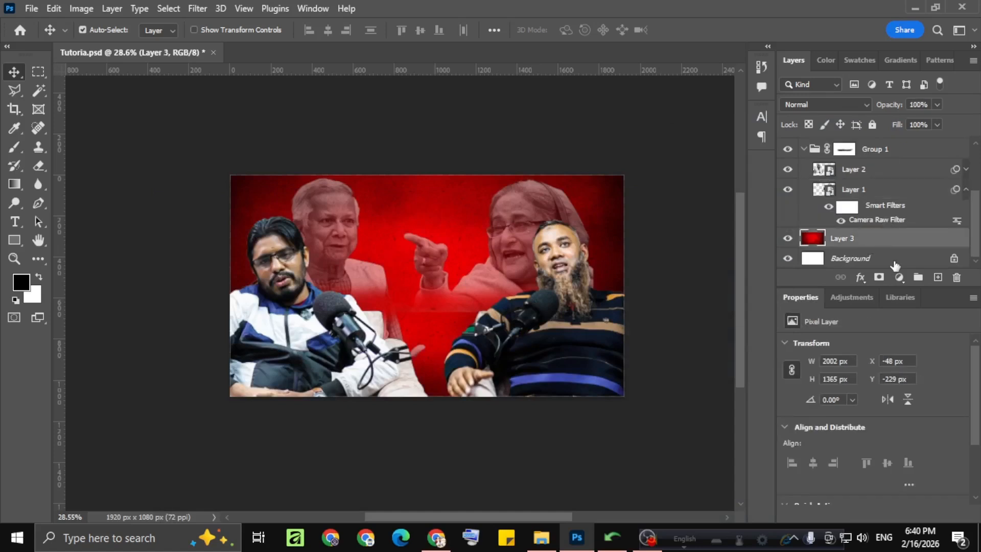
{"action": "left_click", "coordinate": [937, 277]}
{"action": "key", "text": "ctrl+v"}
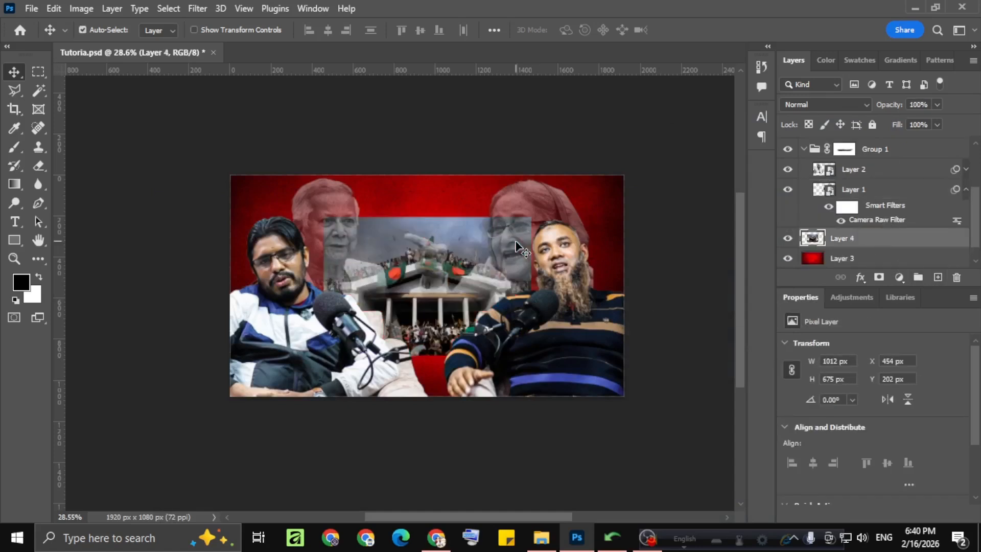
{"action": "left_click_drag", "start_coordinate": [517, 245], "coordinate": [661, 175]}
{"action": "key", "text": "ctrl+t"}
{"action": "left_click", "coordinate": [710, 30]}
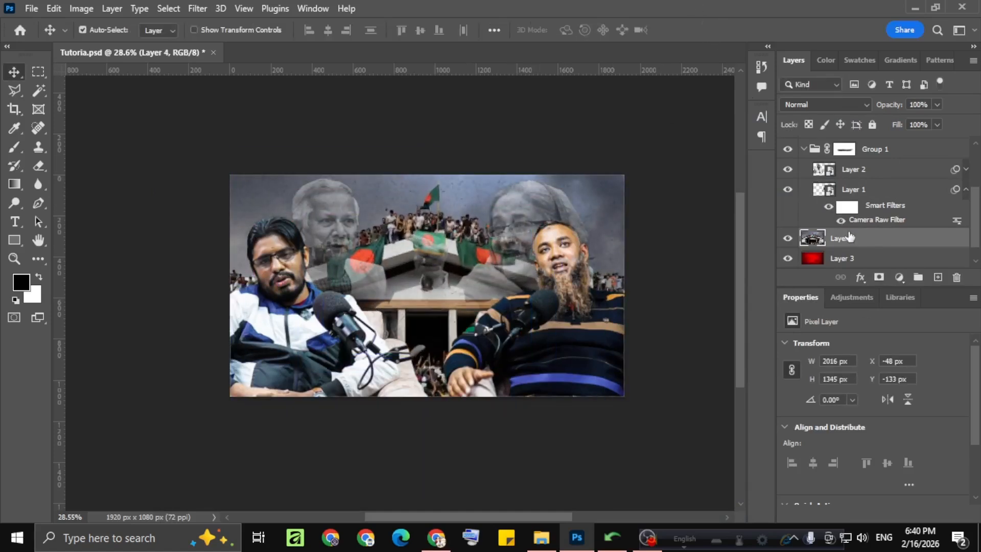
Set the protest photo on Layer 4 to the Multiply blend mode with 32% opacity
{"action": "left_click", "coordinate": [838, 99]}
{"action": "left_click", "coordinate": [797, 158]}
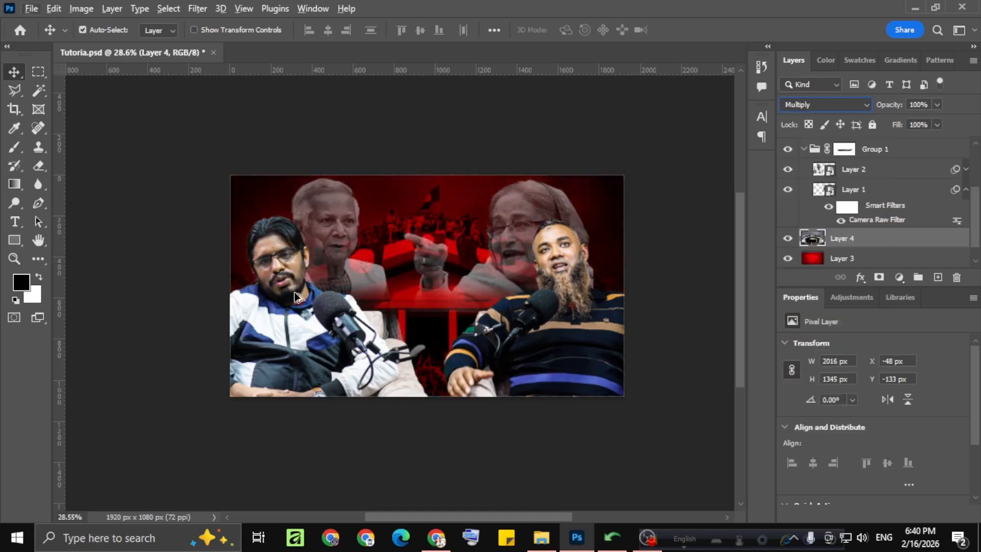
{"action": "left_click", "coordinate": [339, 269]}
{"action": "scroll", "coordinate": [292, 256], "scroll_direction": "down", "scroll_amount": 2}
{"action": "scroll", "coordinate": [364, 267], "scroll_direction": "up", "scroll_amount": 3}
{"action": "scroll", "coordinate": [363, 267], "scroll_direction": "up", "scroll_amount": 2}
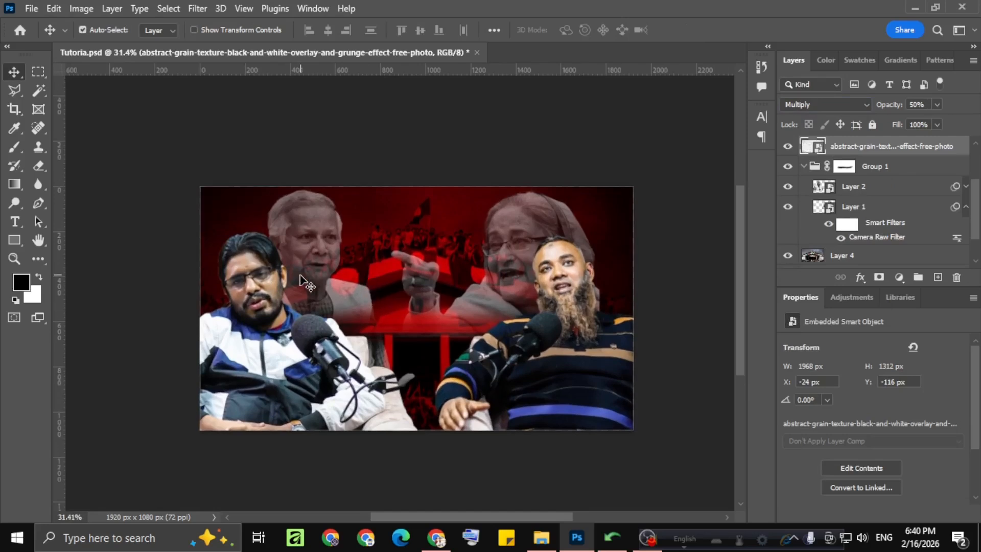
{"action": "scroll", "coordinate": [299, 276], "scroll_direction": "down", "scroll_amount": 1}
{"action": "scroll", "coordinate": [282, 256], "scroll_direction": "down", "scroll_amount": 2}
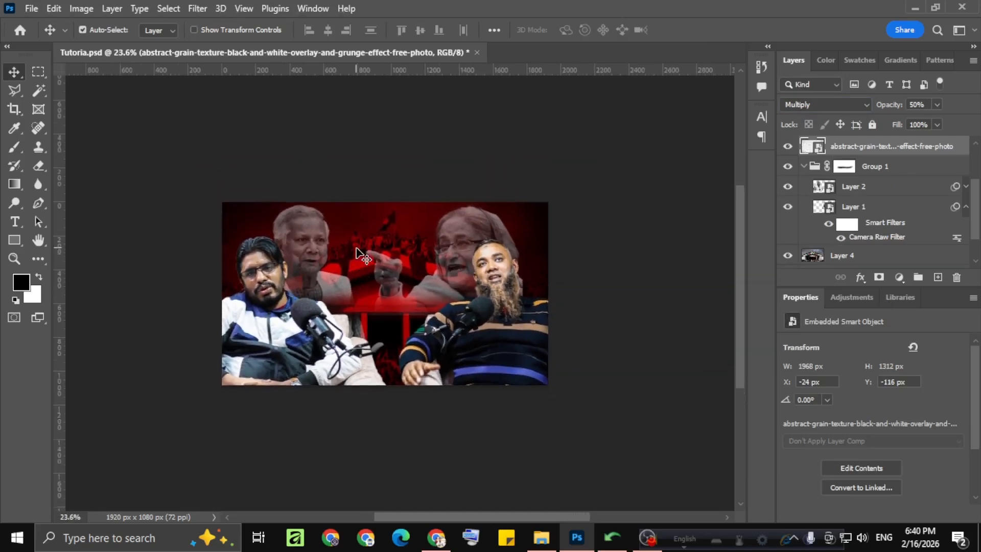
{"action": "scroll", "coordinate": [850, 255], "scroll_direction": "down", "scroll_amount": 2}
{"action": "left_click", "coordinate": [867, 223]}
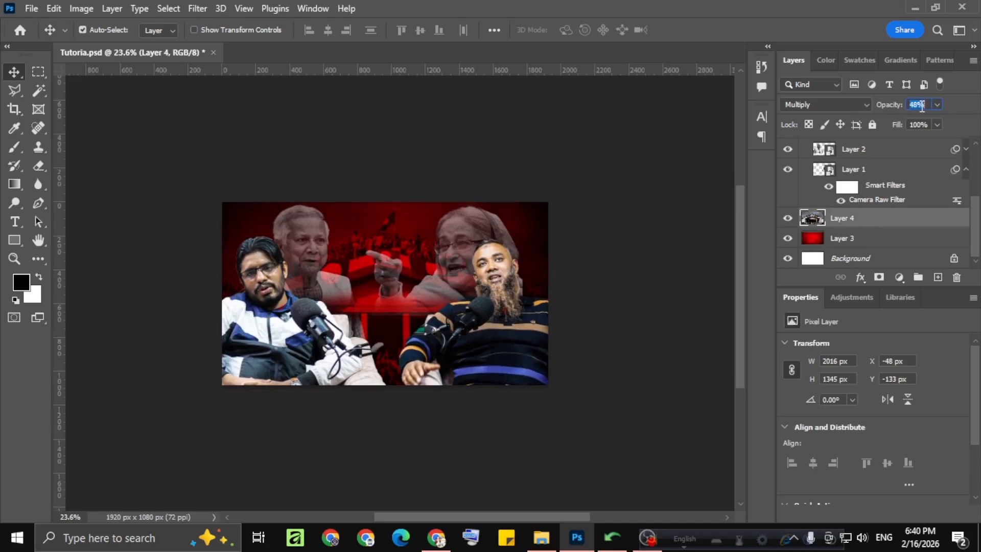
{"action": "type", "text": "8"}
{"action": "key", "text": "Return"}
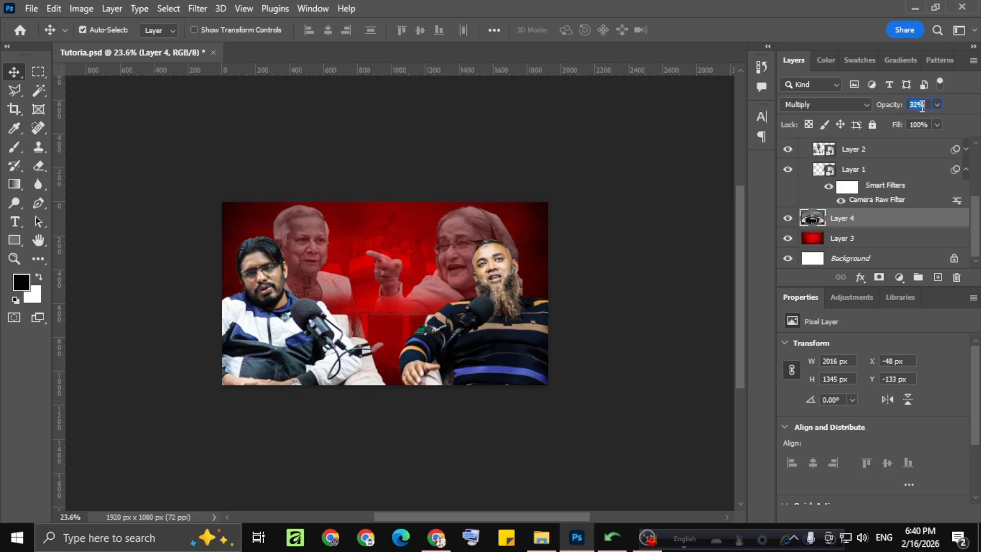
{"action": "left_click", "coordinate": [604, 221]}
Examine how the faded protest photo blends with the red background, the two political portraits and the hosts
{"action": "scroll", "coordinate": [340, 261], "scroll_direction": "up", "scroll_amount": 2}
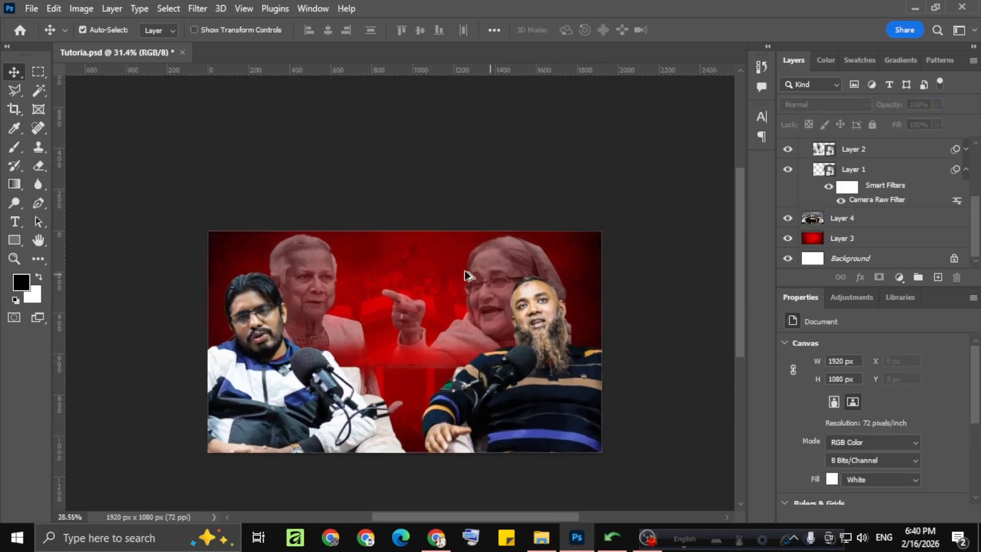
{"action": "scroll", "coordinate": [378, 284], "scroll_direction": "down", "scroll_amount": 2}
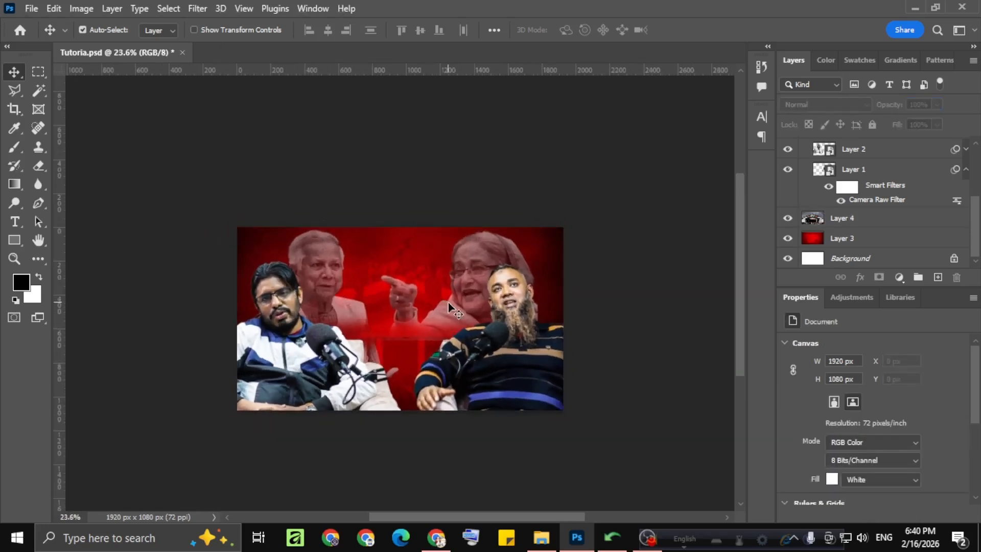
{"action": "scroll", "coordinate": [446, 301], "scroll_direction": "down", "scroll_amount": 1}
{"action": "scroll", "coordinate": [361, 302], "scroll_direction": "down", "scroll_amount": 1}
{"action": "scroll", "coordinate": [362, 302], "scroll_direction": "up", "scroll_amount": 2}
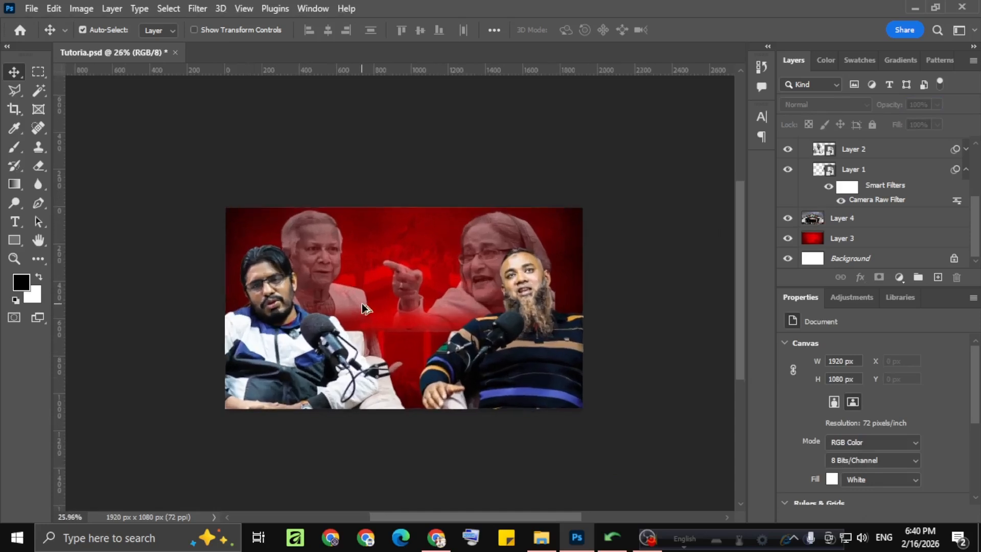
{"action": "scroll", "coordinate": [361, 305], "scroll_direction": "down", "scroll_amount": 2}
{"action": "scroll", "coordinate": [357, 311], "scroll_direction": "up", "scroll_amount": 2}
{"action": "scroll", "coordinate": [352, 314], "scroll_direction": "up", "scroll_amount": 1}
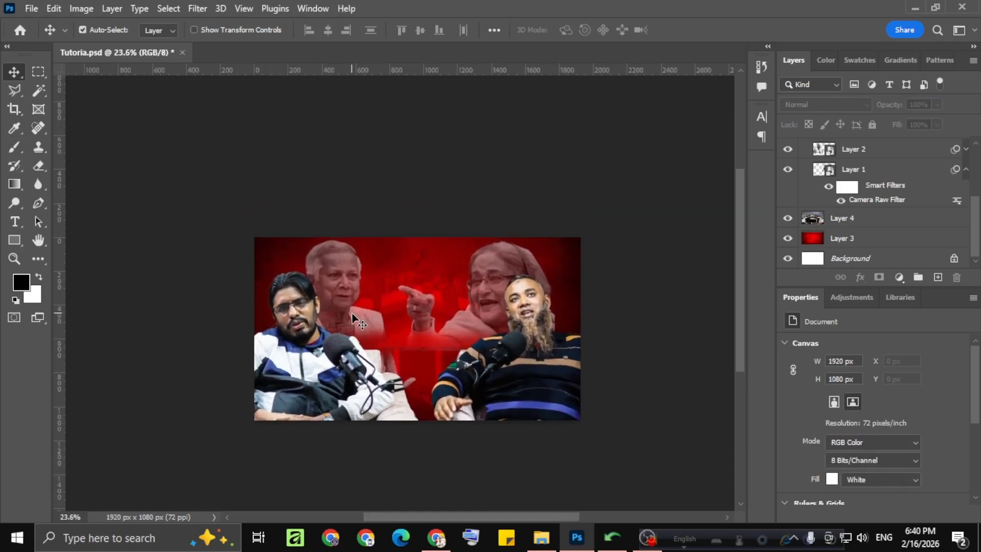
{"action": "scroll", "coordinate": [353, 316], "scroll_direction": "down", "scroll_amount": 2}
{"action": "scroll", "coordinate": [352, 317], "scroll_direction": "up", "scroll_amount": 1}
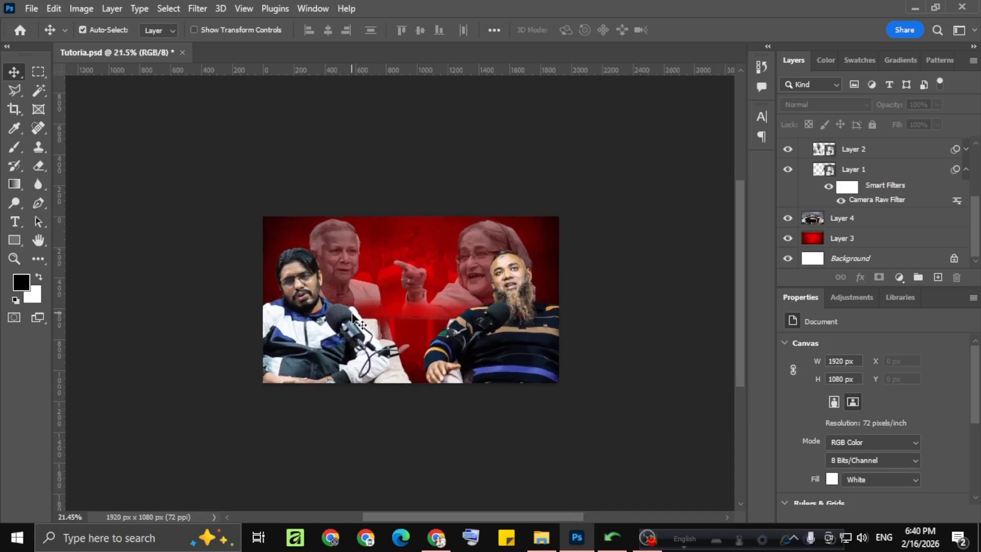
{"action": "scroll", "coordinate": [352, 314], "scroll_direction": "down", "scroll_amount": 1}
{"action": "scroll", "coordinate": [338, 315], "scroll_direction": "up", "scroll_amount": 1}
{"action": "scroll", "coordinate": [339, 315], "scroll_direction": "up", "scroll_amount": 1}
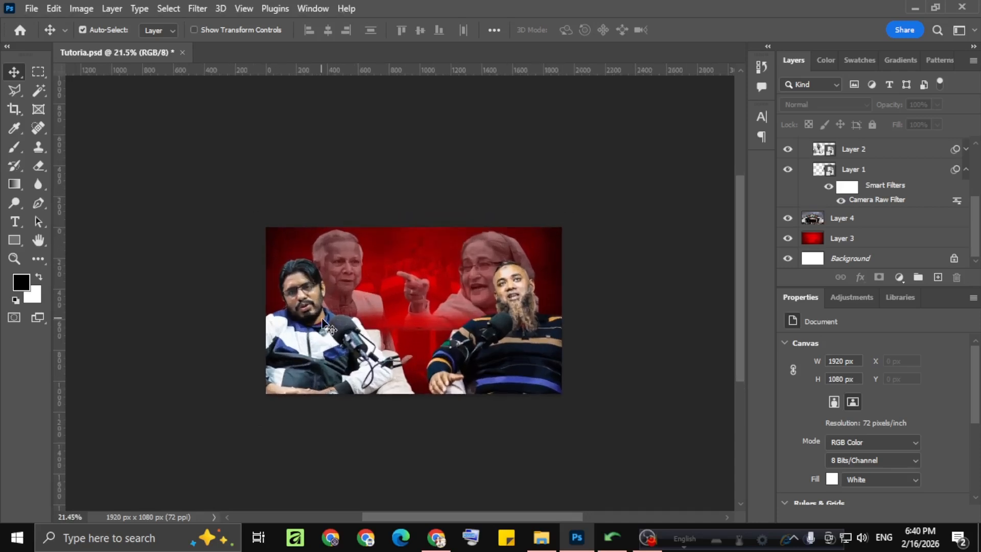
{"action": "scroll", "coordinate": [266, 323], "scroll_direction": "up", "scroll_amount": 3}
{"action": "scroll", "coordinate": [265, 323], "scroll_direction": "down", "scroll_amount": 1}
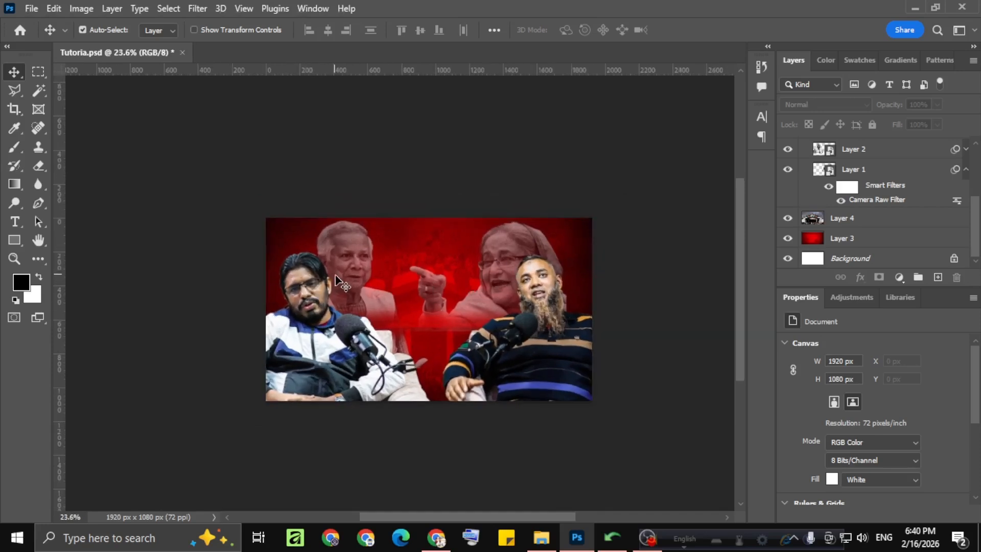
{"action": "scroll", "coordinate": [339, 279], "scroll_direction": "down", "scroll_amount": 1}
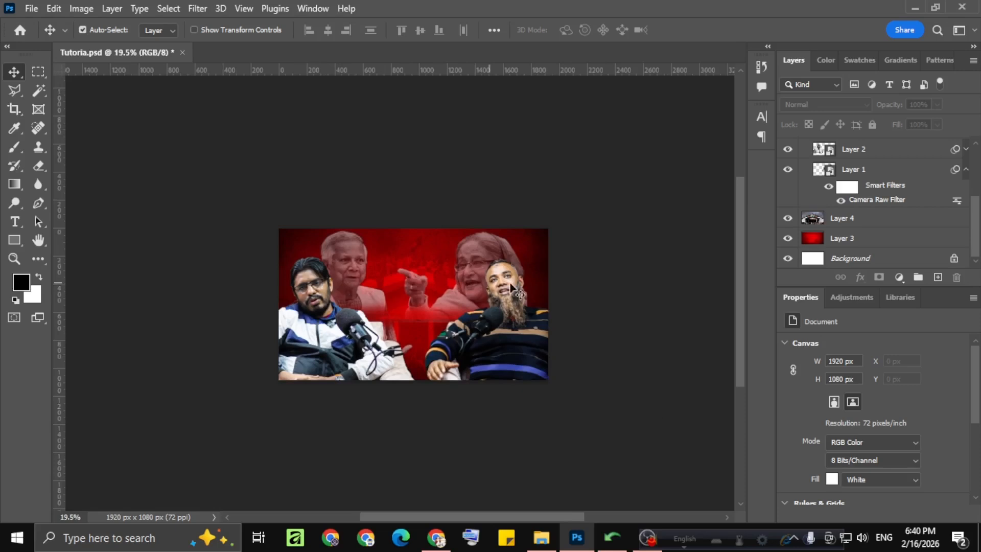
{"action": "scroll", "coordinate": [856, 220], "scroll_direction": "up", "scroll_amount": 2}
{"action": "scroll", "coordinate": [855, 238], "scroll_direction": "down", "scroll_amount": 2}
Convert Layer 4 to a smart object and apply a Gaussian Blur with a radius of 2.9 pixels
{"action": "left_click", "coordinate": [851, 220]}
{"action": "right_click", "coordinate": [851, 220]}
{"action": "left_click", "coordinate": [715, 218]}
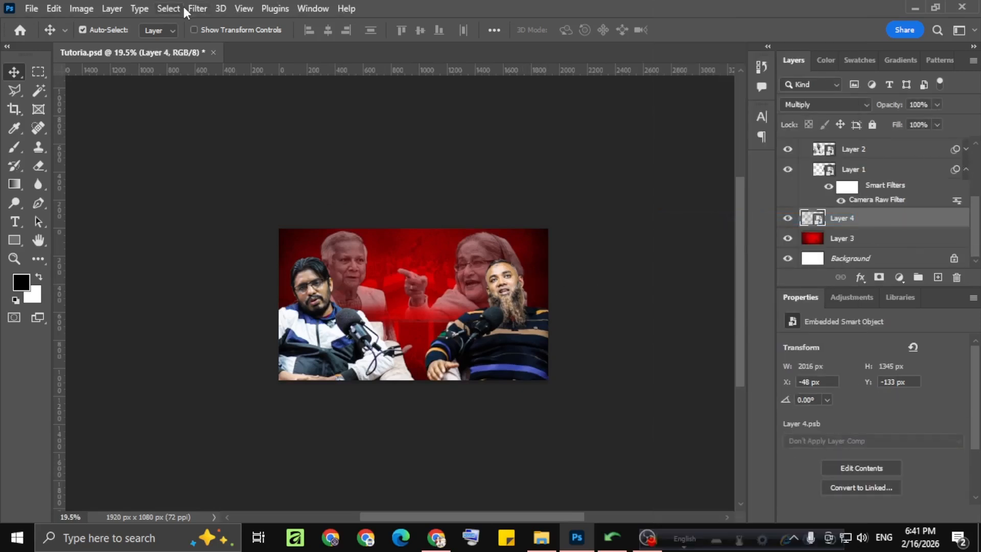
{"action": "left_click", "coordinate": [198, 8]}
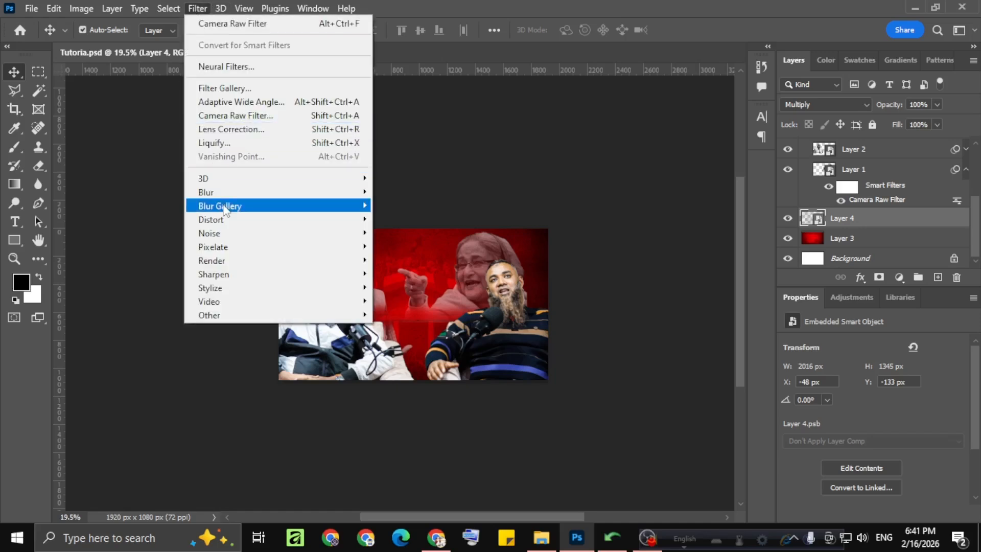
{"action": "mouse_move", "coordinate": [233, 192]}
{"action": "left_click", "coordinate": [412, 247]}
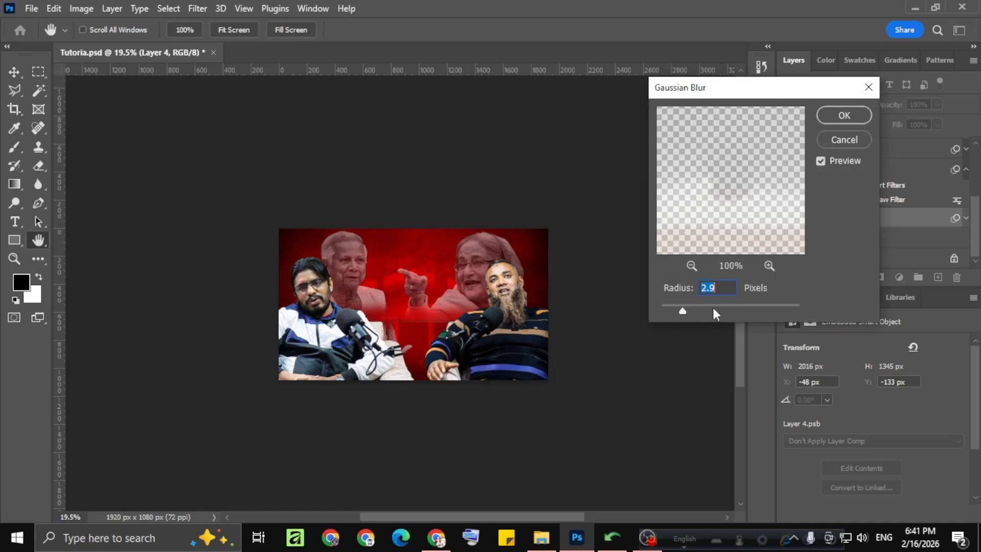
{"action": "left_click", "coordinate": [844, 115]}
Group the two host screenshot layers, 182111 and 182048, and put the group into Free Transform
{"action": "scroll", "coordinate": [472, 250], "scroll_direction": "down", "scroll_amount": 1}
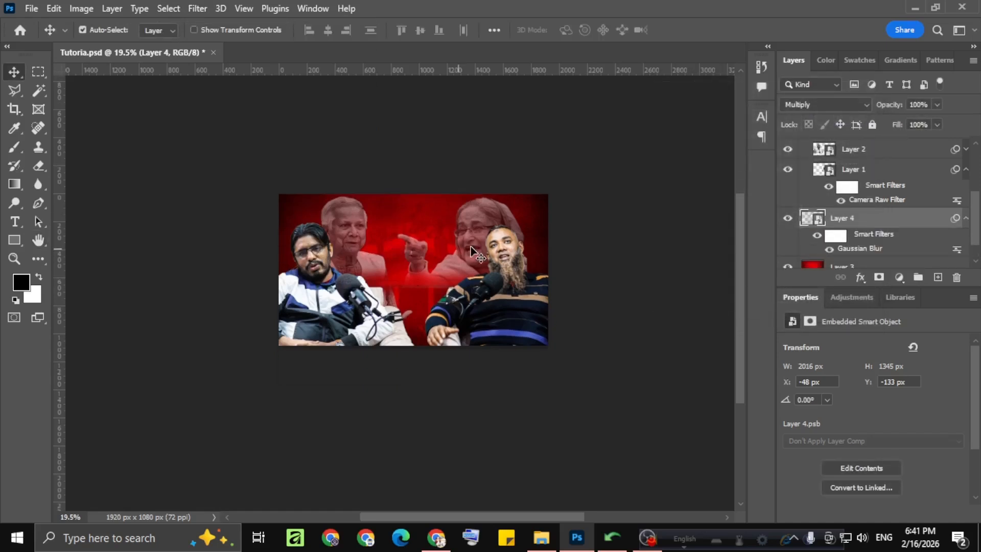
{"action": "scroll", "coordinate": [471, 247], "scroll_direction": "up", "scroll_amount": 3}
{"action": "scroll", "coordinate": [350, 270], "scroll_direction": "up", "scroll_amount": 2}
{"action": "scroll", "coordinate": [351, 271], "scroll_direction": "down", "scroll_amount": 3}
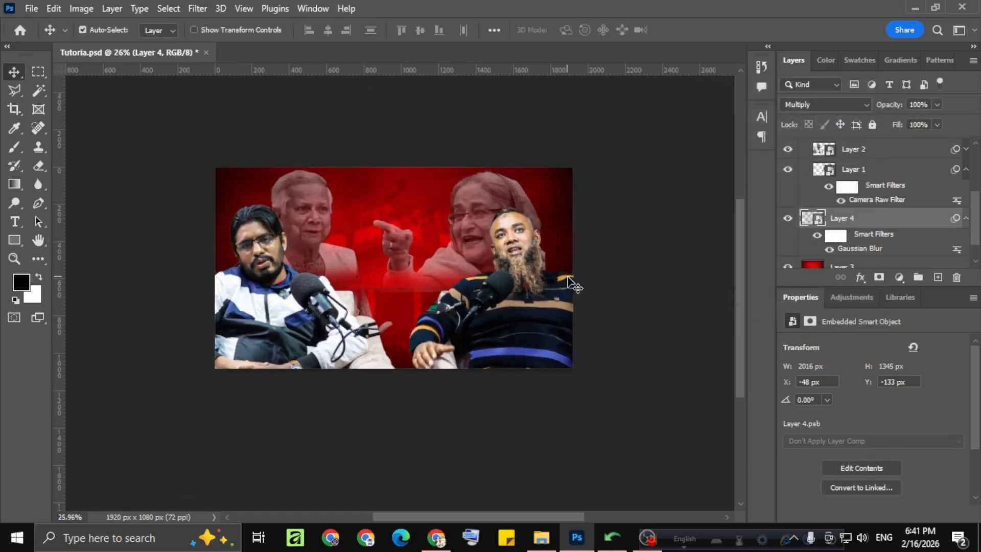
{"action": "scroll", "coordinate": [568, 281], "scroll_direction": "down", "scroll_amount": 1}
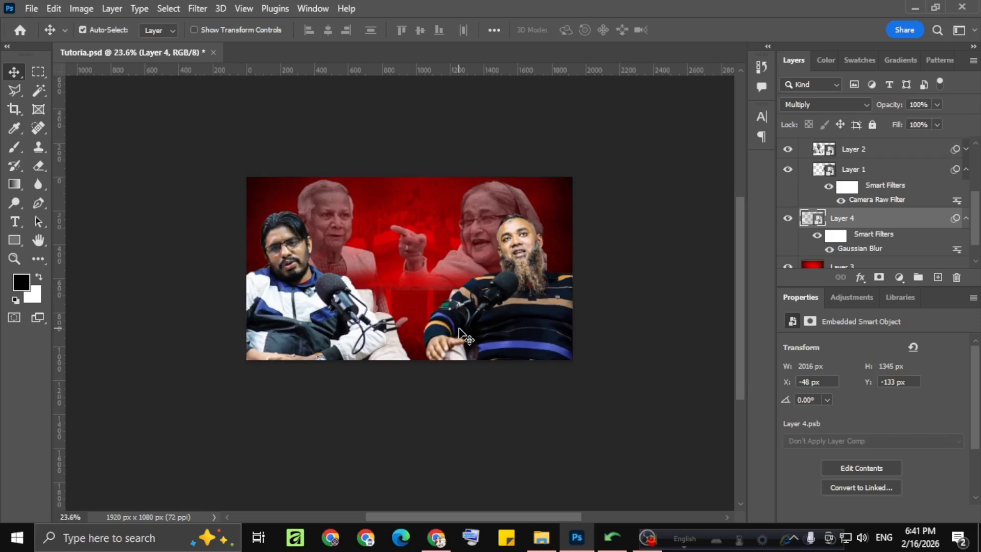
{"action": "scroll", "coordinate": [861, 184], "scroll_direction": "up", "scroll_amount": 4}
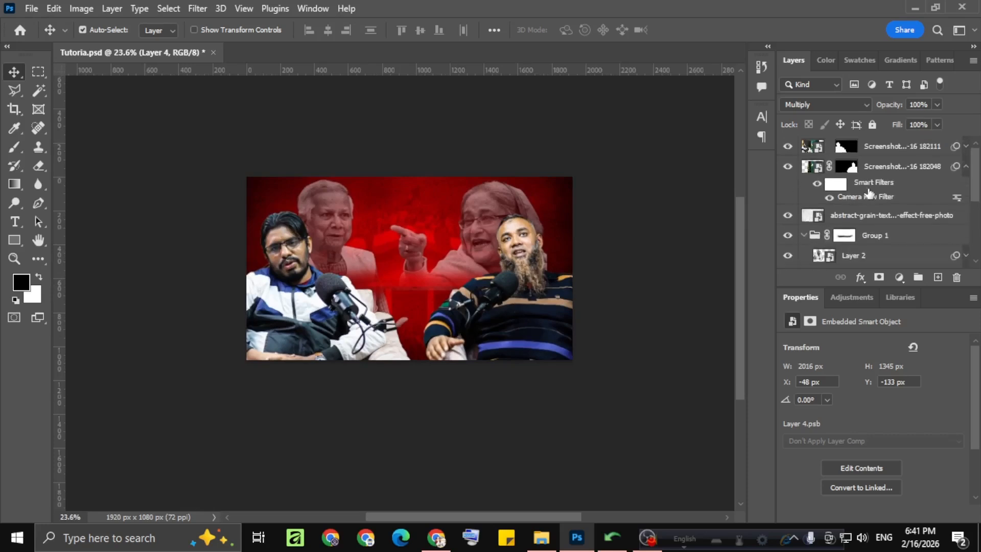
{"action": "left_click", "coordinate": [891, 169]}
{"action": "left_click", "coordinate": [898, 147], "text": "ctrl"}
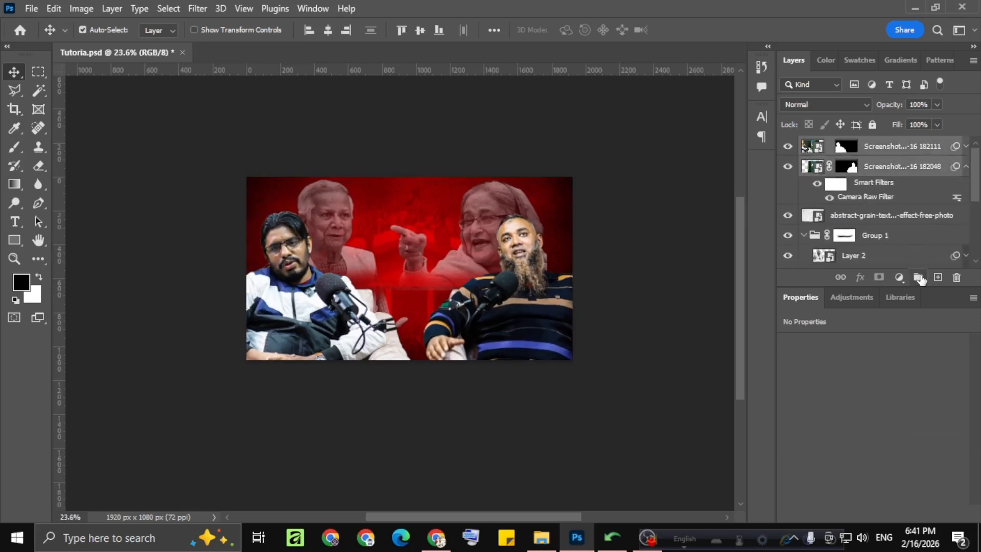
{"action": "left_click", "coordinate": [918, 278]}
{"action": "key", "text": "ctrl+t"}
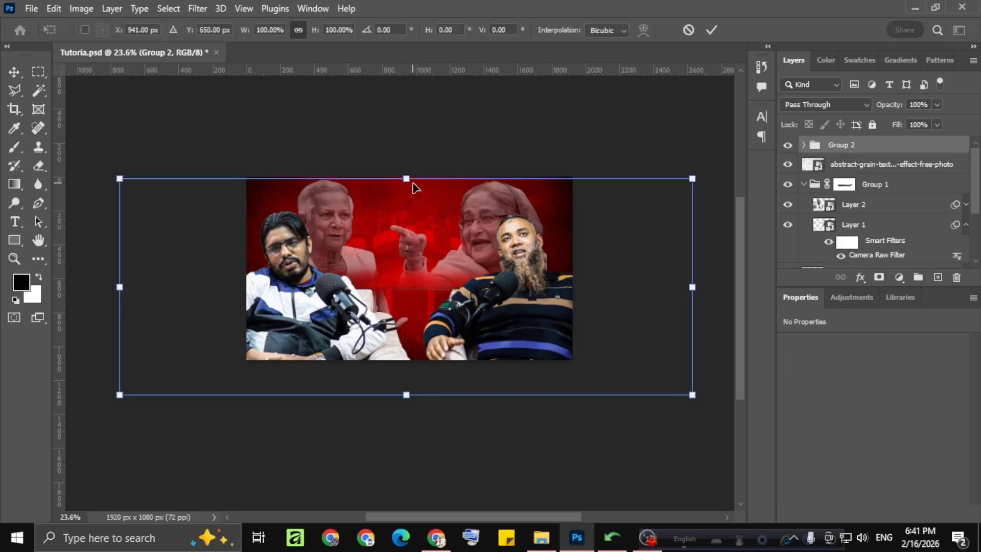
Convert the 182111 host screenshot layer to a smart object and scale it up to about 108%
{"action": "right_click", "coordinate": [903, 165]}
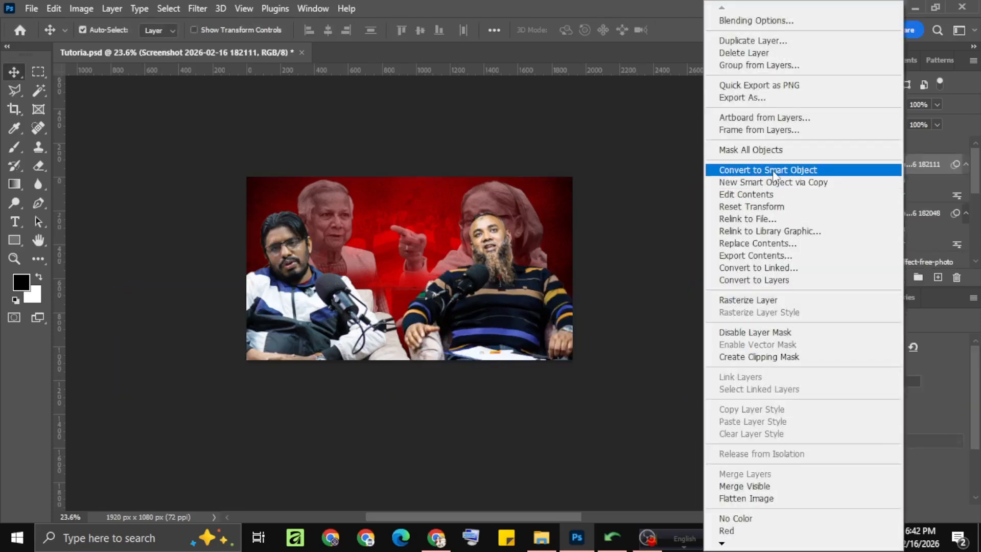
{"action": "left_click", "coordinate": [771, 169]}
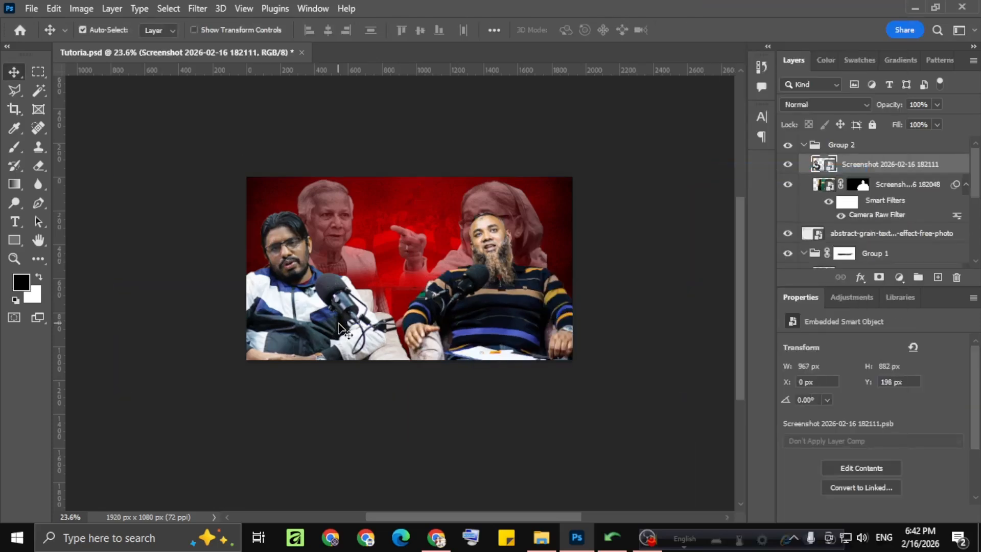
{"action": "scroll", "coordinate": [341, 329], "scroll_direction": "up", "scroll_amount": 3}
{"action": "scroll", "coordinate": [348, 355], "scroll_direction": "down", "scroll_amount": 1}
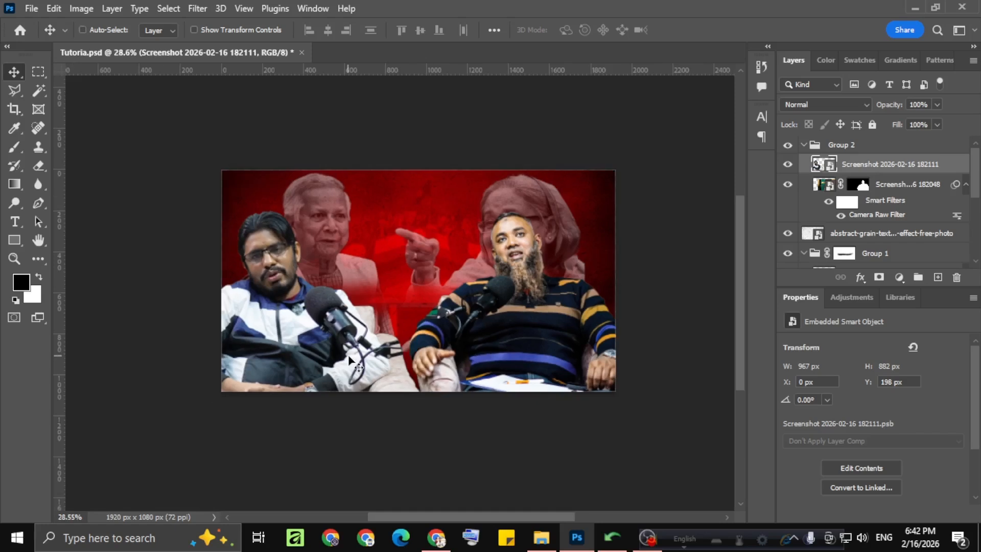
{"action": "key", "text": "ctrl+t"}
{"action": "left_click_drag", "start_coordinate": [612, 170], "coordinate": [651, 160]}
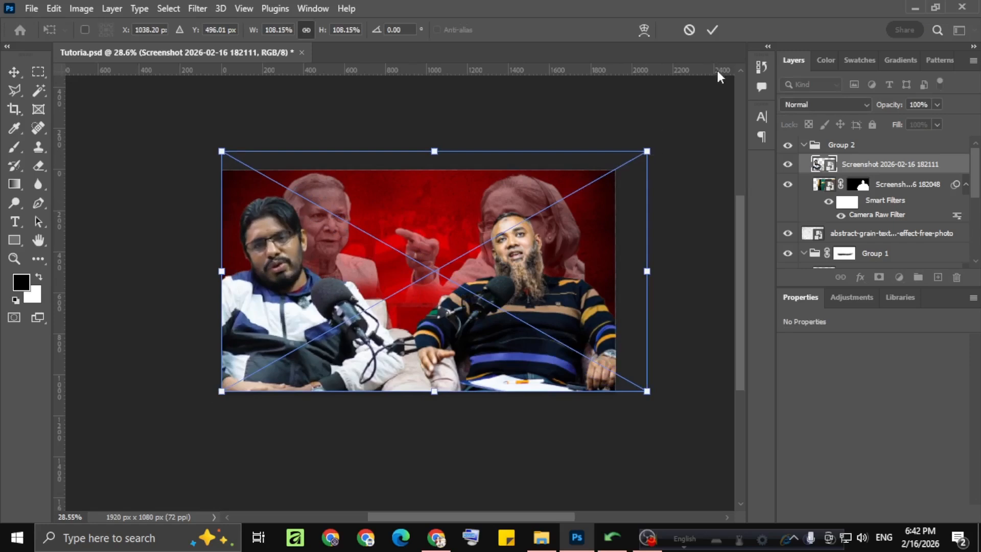
{"action": "left_click", "coordinate": [711, 30]}
Scale the masked 182048 host layer to about 116% and reposition it against the canvas edges
{"action": "left_click", "coordinate": [891, 187]}
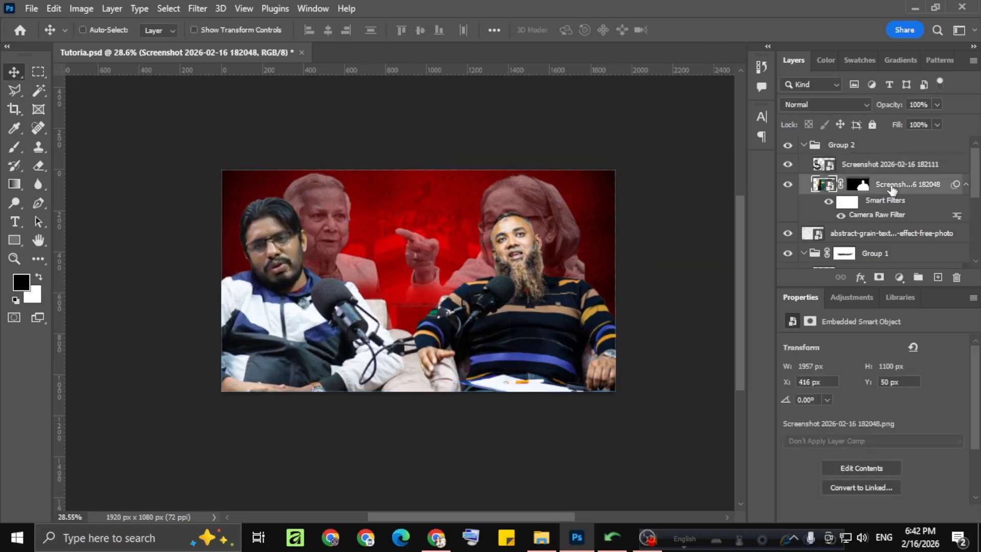
{"action": "key", "text": "ctrl+t"}
{"action": "left_click_drag", "start_coordinate": [725, 166], "coordinate": [727, 150]}
{"action": "left_click_drag", "start_coordinate": [273, 406], "coordinate": [256, 413]}
{"action": "left_click_drag", "start_coordinate": [499, 317], "coordinate": [504, 322]}
{"action": "scroll", "coordinate": [502, 319], "scroll_direction": "down", "scroll_amount": 1}
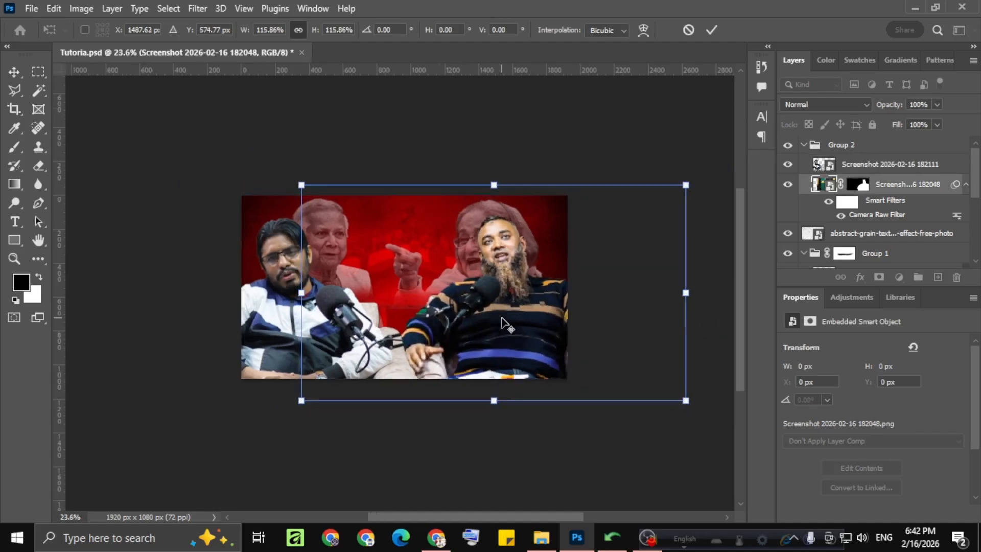
{"action": "scroll", "coordinate": [192, 331], "scroll_direction": "up", "scroll_amount": 1}
{"action": "scroll", "coordinate": [529, 334], "scroll_direction": "down", "scroll_amount": 1}
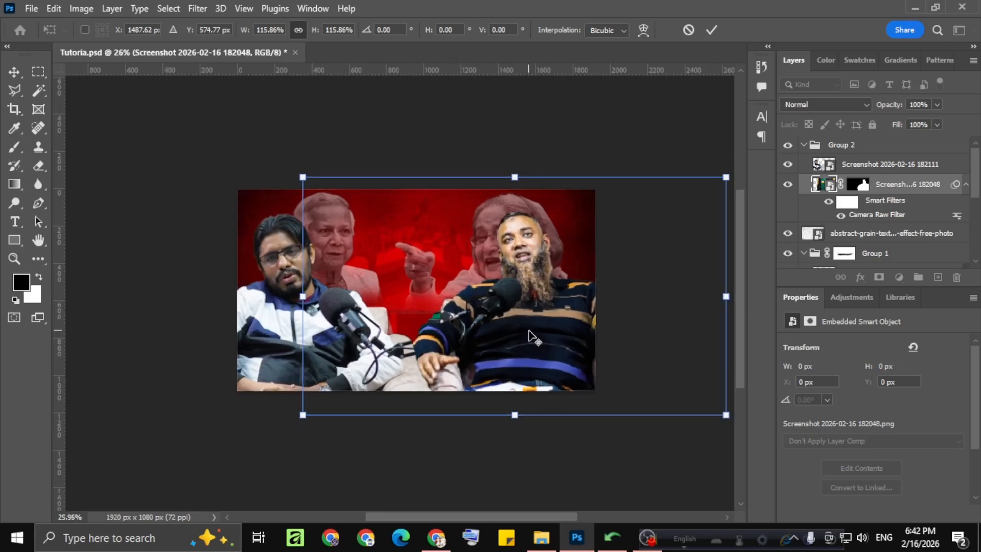
{"action": "left_click", "coordinate": [711, 30]}
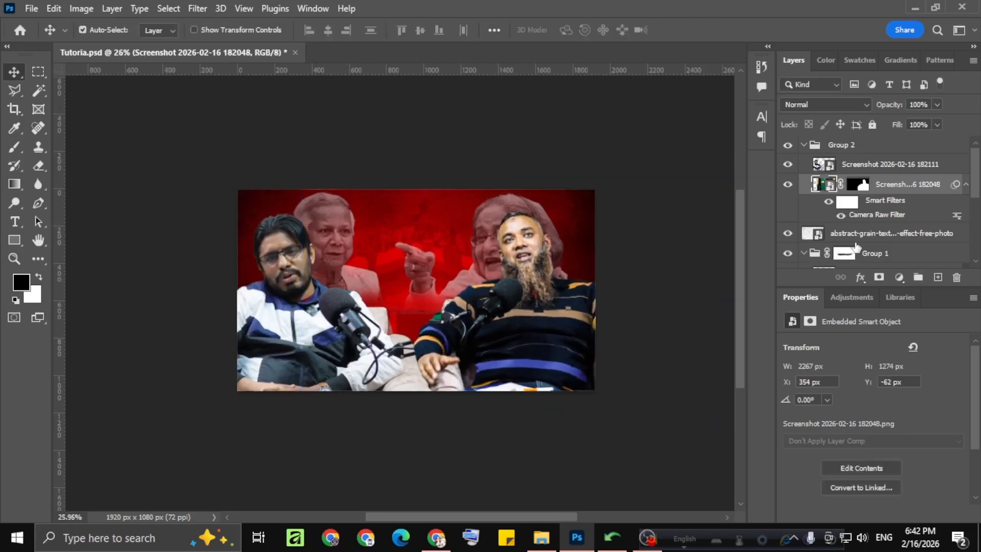
Copy the Camera Raw smart filter from the 182048 host layer onto the 182111 host layer
{"action": "left_click", "coordinate": [943, 165]}
{"action": "left_click_drag", "start_coordinate": [881, 218], "coordinate": [889, 172]}
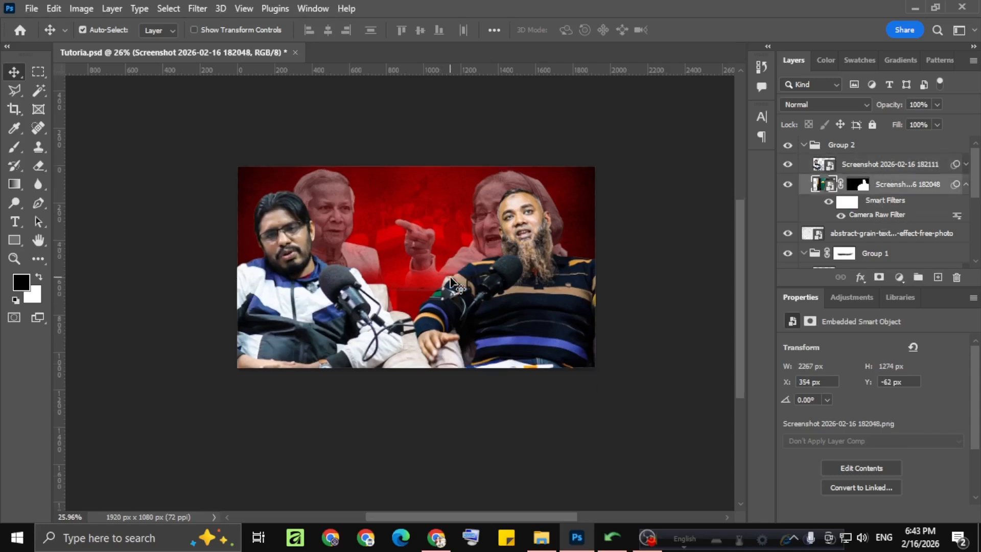
Nudge the 182111 host layer vertically to a Y position of 124 px
{"action": "scroll", "coordinate": [447, 281], "scroll_direction": "down", "scroll_amount": 2}
{"action": "left_click", "coordinate": [304, 284]}
{"action": "key", "text": "Up"}
{"action": "key", "text": "Up"}
{"action": "key", "text": "Up"}
{"action": "key", "text": "Up"}
{"action": "key", "text": "Up"}
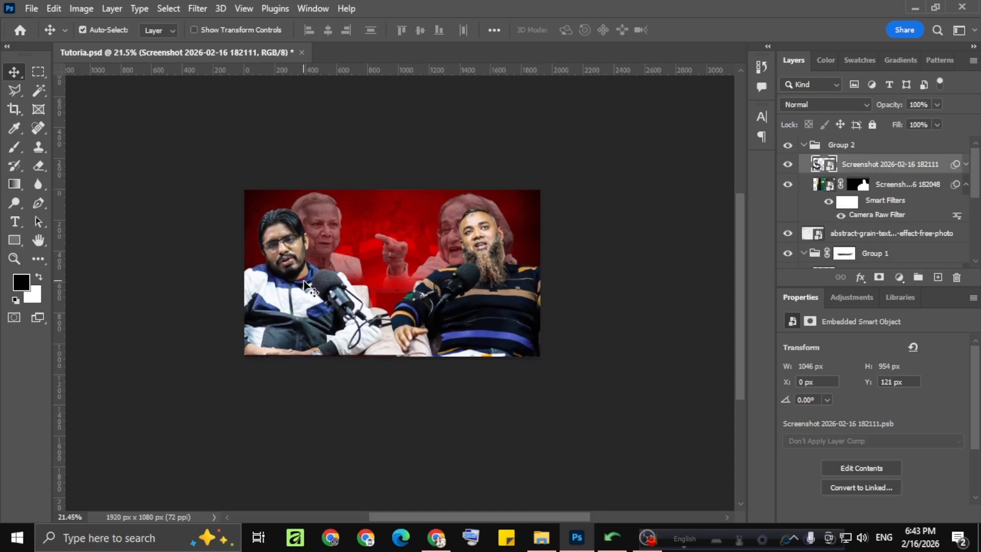
{"action": "key", "text": "Down"}
{"action": "key", "text": "Down"}
{"action": "key", "text": "Down"}
{"action": "key", "text": "Down"}
{"action": "key", "text": "Down"}
{"action": "key", "text": "Down"}
{"action": "key", "text": "Down"}
{"action": "key", "text": "Down"}
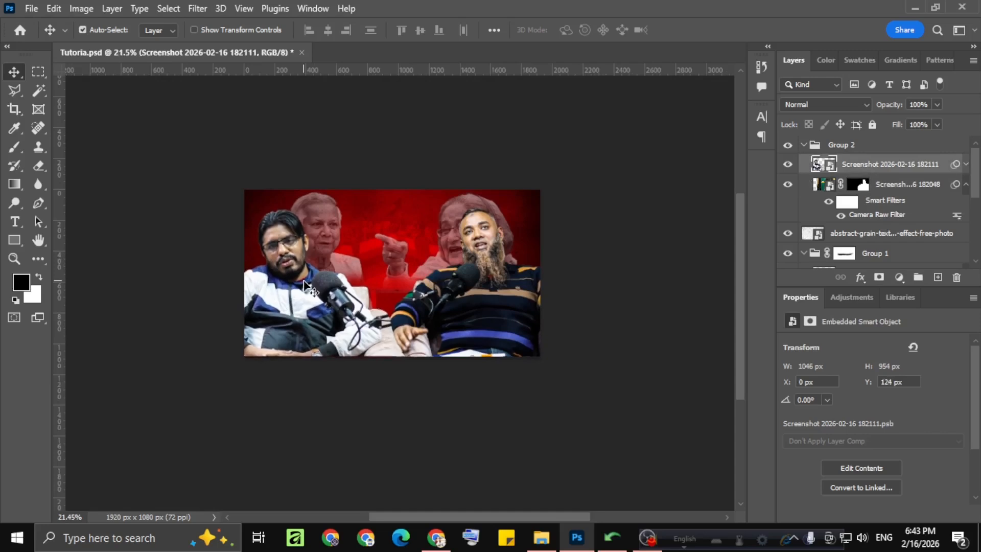
Nudge the 182048 host layer horizontally to an X position of 370 px
{"action": "left_click", "coordinate": [503, 310]}
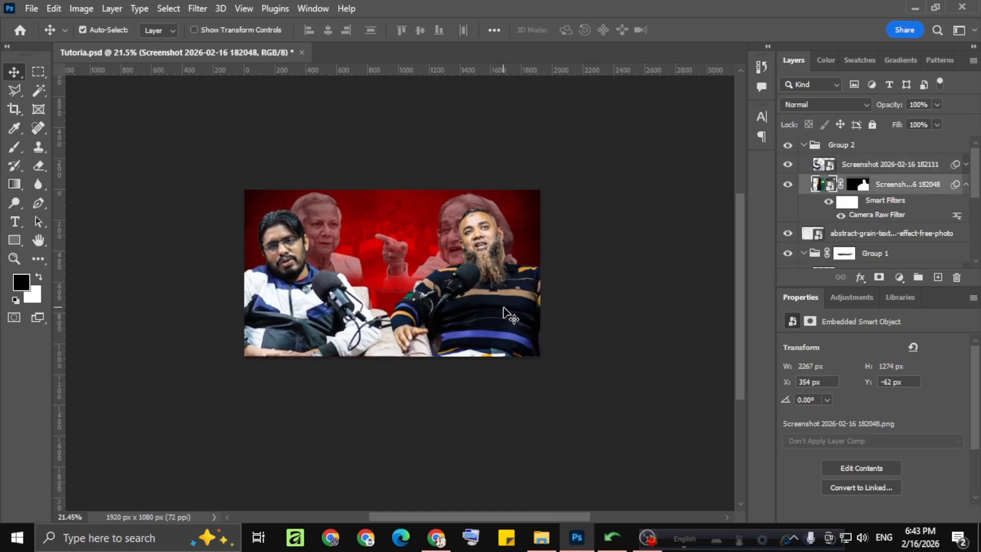
{"action": "key", "text": "Right"}
{"action": "key", "text": "Right"}
{"action": "key", "text": "Right"}
{"action": "key", "text": "Right"}
{"action": "key", "text": "Right"}
{"action": "key", "text": "Right"}
{"action": "key", "text": "Right"}
{"action": "key", "text": "Right"}
{"action": "key", "text": "Right"}
{"action": "key", "text": "Right"}
{"action": "key", "text": "Right"}
{"action": "key", "text": "Right"}
{"action": "key", "text": "Right"}
{"action": "key", "text": "Right"}
{"action": "key", "text": "Right"}
{"action": "key", "text": "Right"}
Examine the placement and size of both hosts against the faded portraits and the red background
{"action": "scroll", "coordinate": [503, 310], "scroll_direction": "down", "scroll_amount": 2}
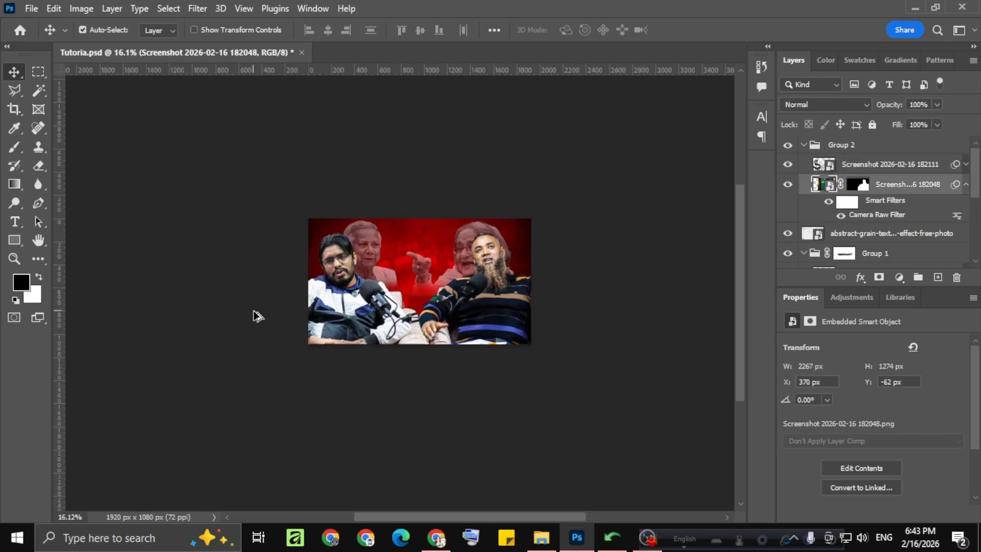
{"action": "scroll", "coordinate": [253, 312], "scroll_direction": "up", "scroll_amount": 1}
{"action": "scroll", "coordinate": [422, 299], "scroll_direction": "down", "scroll_amount": 1}
{"action": "scroll", "coordinate": [520, 300], "scroll_direction": "up", "scroll_amount": 3}
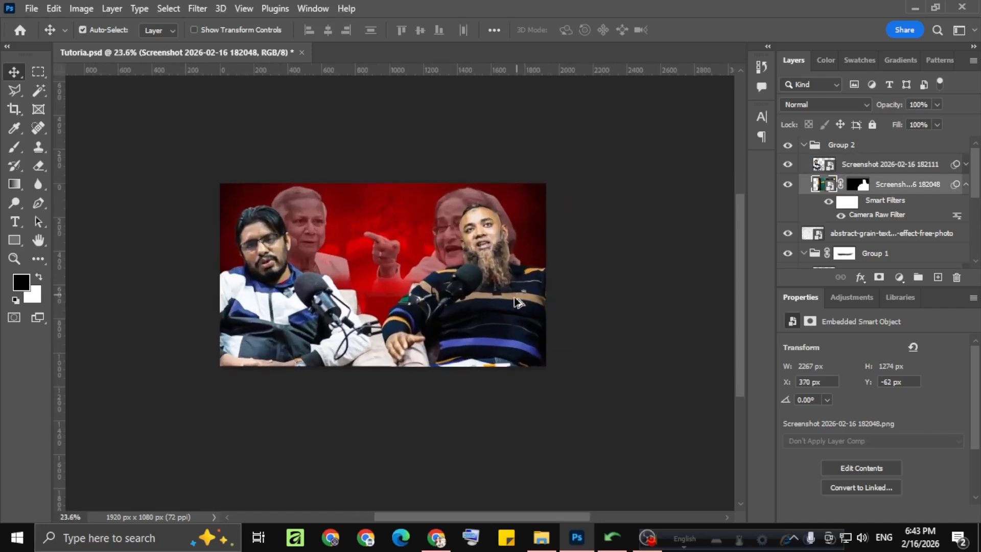
{"action": "scroll", "coordinate": [498, 303], "scroll_direction": "down", "scroll_amount": 3}
{"action": "left_click_drag", "start_coordinate": [274, 306], "coordinate": [319, 334]}
{"action": "scroll", "coordinate": [541, 301], "scroll_direction": "up", "scroll_amount": 4}
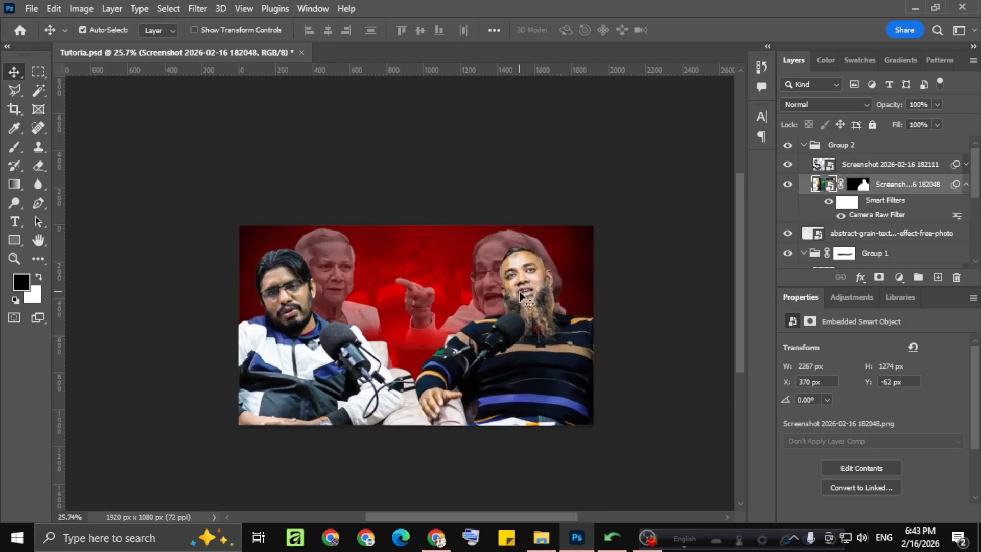
{"action": "scroll", "coordinate": [526, 293], "scroll_direction": "down", "scroll_amount": 1}
{"action": "scroll", "coordinate": [449, 328], "scroll_direction": "up", "scroll_amount": 1}
{"action": "scroll", "coordinate": [416, 331], "scroll_direction": "down", "scroll_amount": 2}
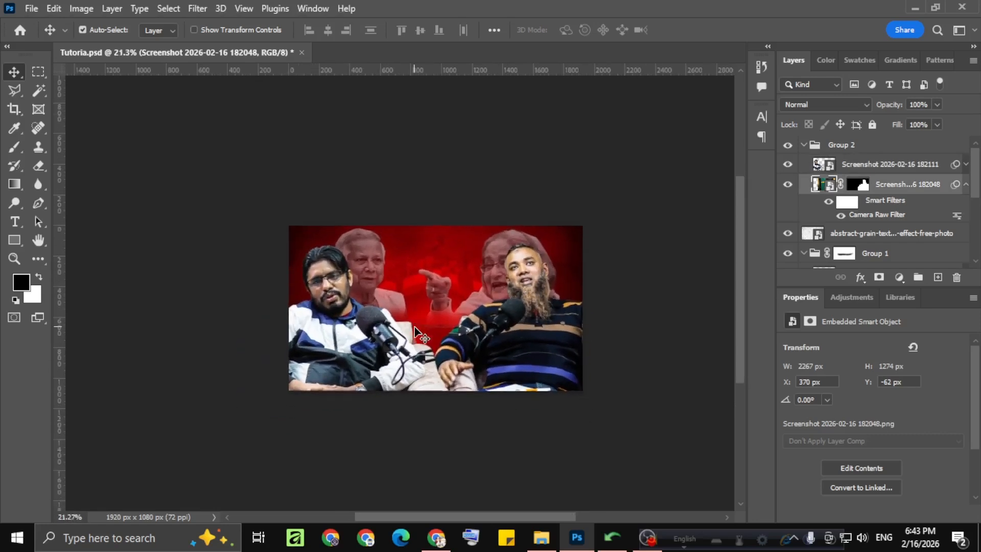
{"action": "scroll", "coordinate": [414, 326], "scroll_direction": "up", "scroll_amount": 1}
{"action": "scroll", "coordinate": [414, 326], "scroll_direction": "up", "scroll_amount": 1}
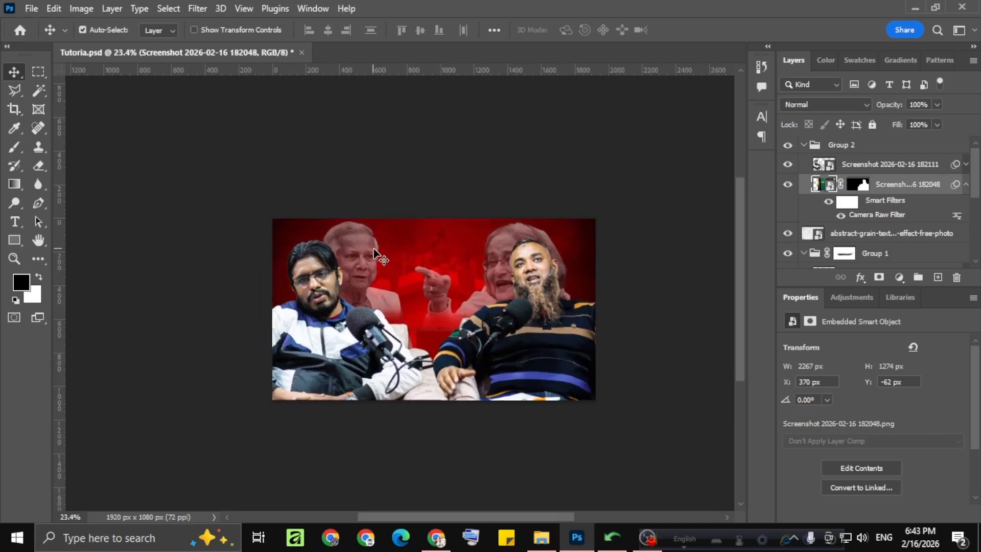
{"action": "scroll", "coordinate": [379, 253], "scroll_direction": "down", "scroll_amount": 1}
{"action": "scroll", "coordinate": [357, 264], "scroll_direction": "up", "scroll_amount": 1}
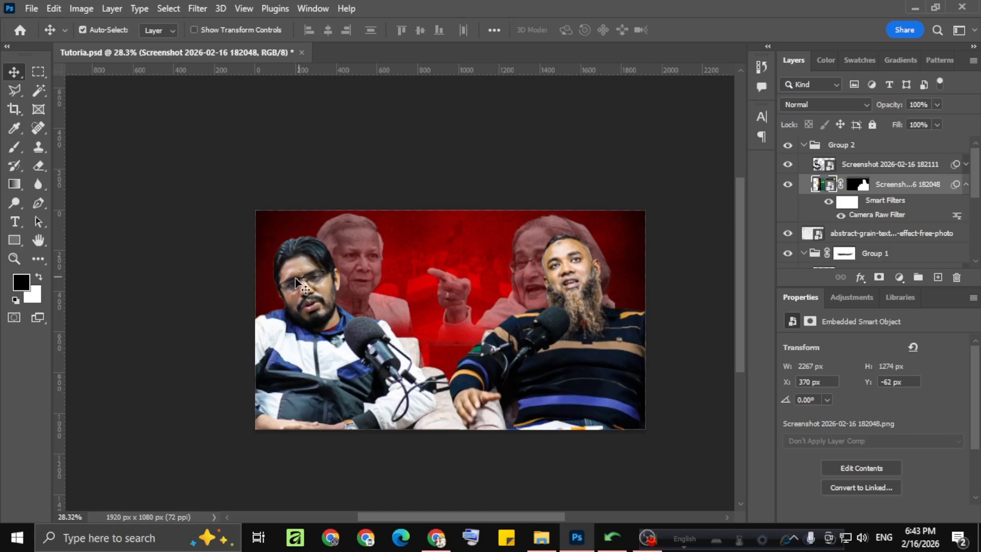
{"action": "scroll", "coordinate": [295, 282], "scroll_direction": "down", "scroll_amount": 1}
{"action": "scroll", "coordinate": [295, 282], "scroll_direction": "up", "scroll_amount": 1}
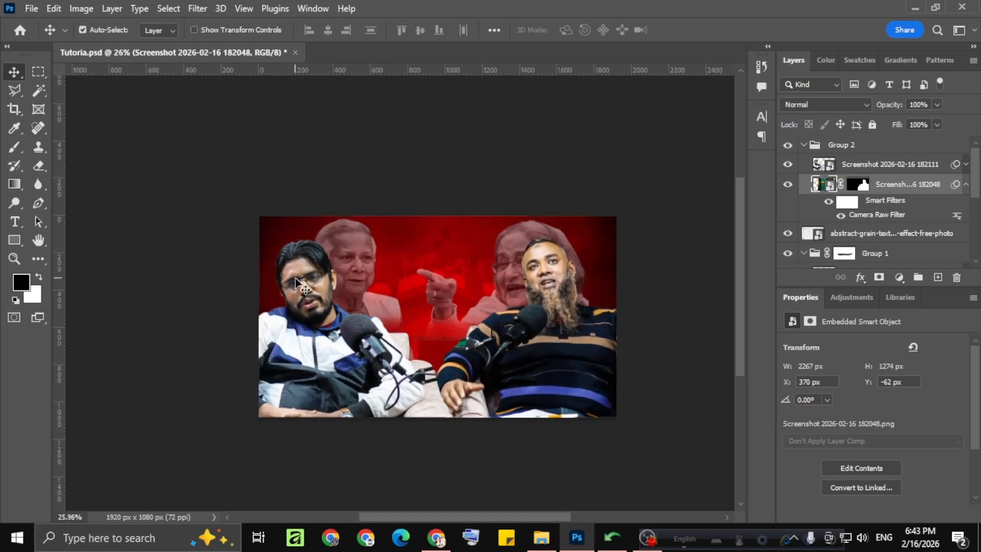
Create a new empty layer above the grain texture and place it inside Group 2, below the 182048 host layer
{"action": "left_click", "coordinate": [880, 233]}
{"action": "left_click", "coordinate": [937, 277]}
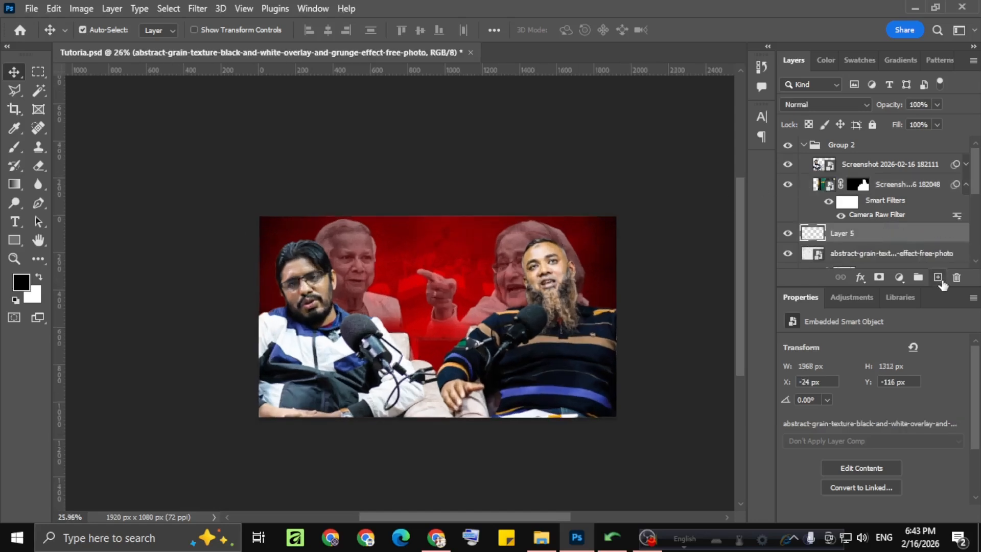
{"action": "left_click_drag", "start_coordinate": [848, 232], "coordinate": [842, 215]}
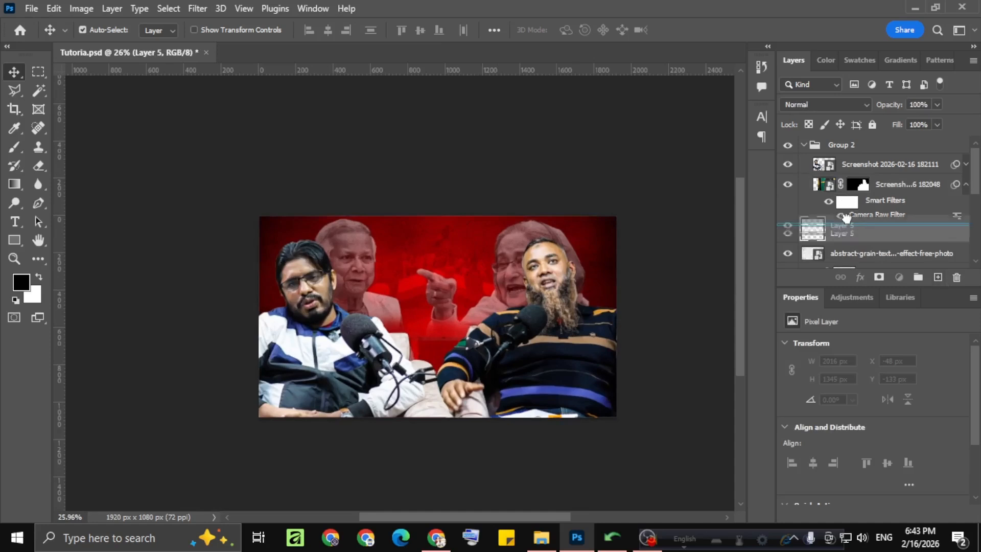
Paint a soft white glow behind the host in the white and blue jacket on Layer 5, using an 800 px brush
{"action": "scroll", "coordinate": [305, 270], "scroll_direction": "up", "scroll_amount": 1}
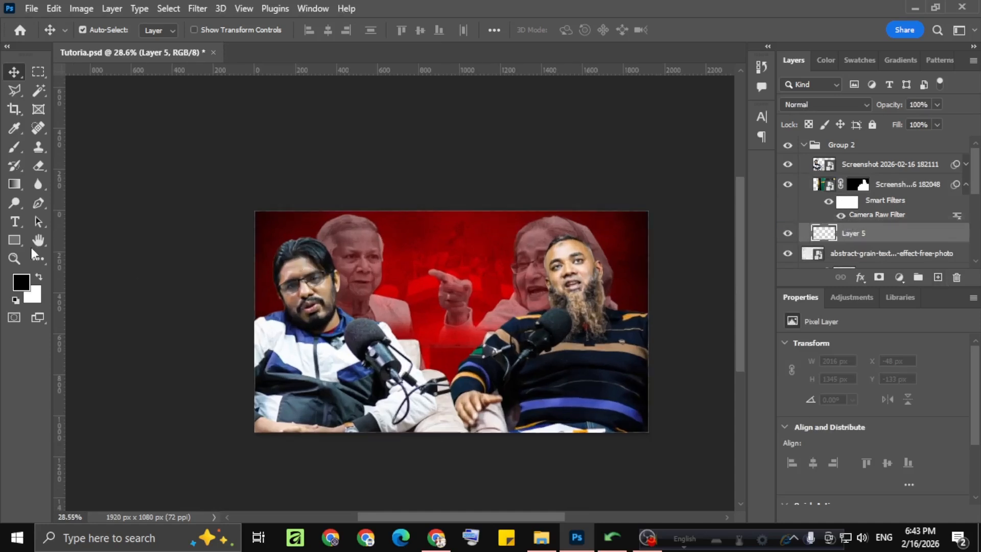
{"action": "left_click", "coordinate": [13, 149]}
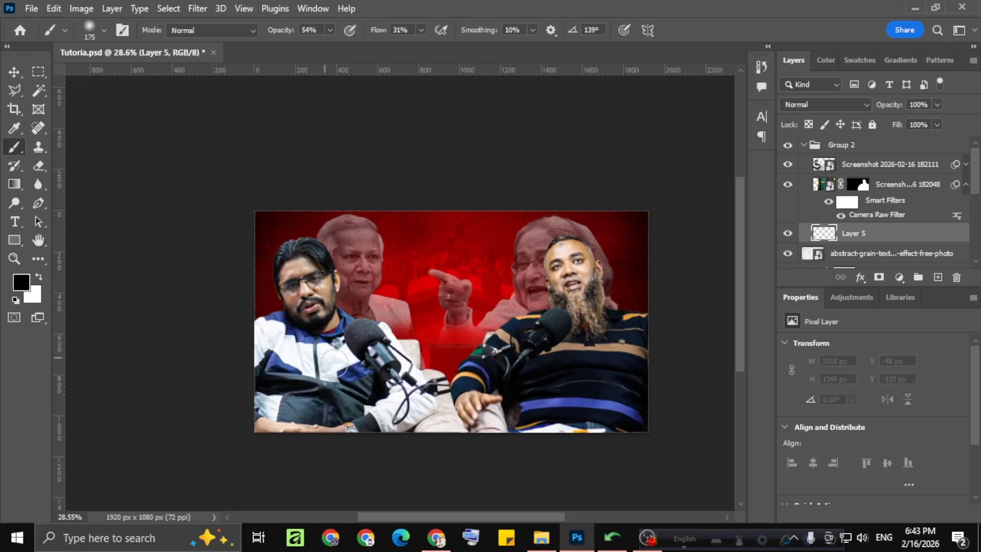
{"action": "key", "text": "bracketright"}
{"action": "key", "text": "bracketright"}
{"action": "key", "text": "bracketright"}
{"action": "key", "text": "bracketright"}
{"action": "key", "text": "bracketright"}
{"action": "key", "text": "bracketright"}
{"action": "key", "text": "bracketright"}
{"action": "key", "text": "bracketright"}
{"action": "key", "text": "bracketright"}
{"action": "key", "text": "bracketright"}
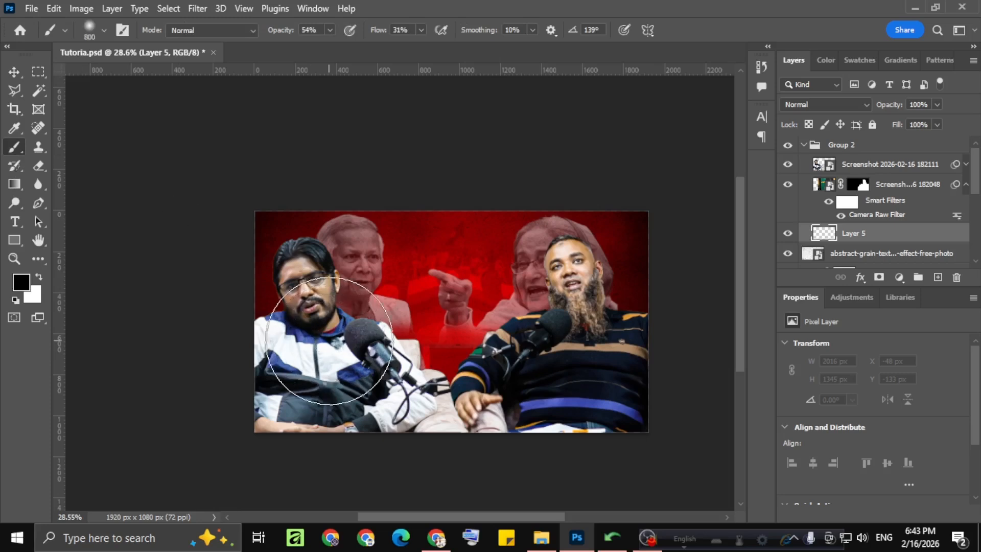
{"action": "left_click", "coordinate": [40, 277]}
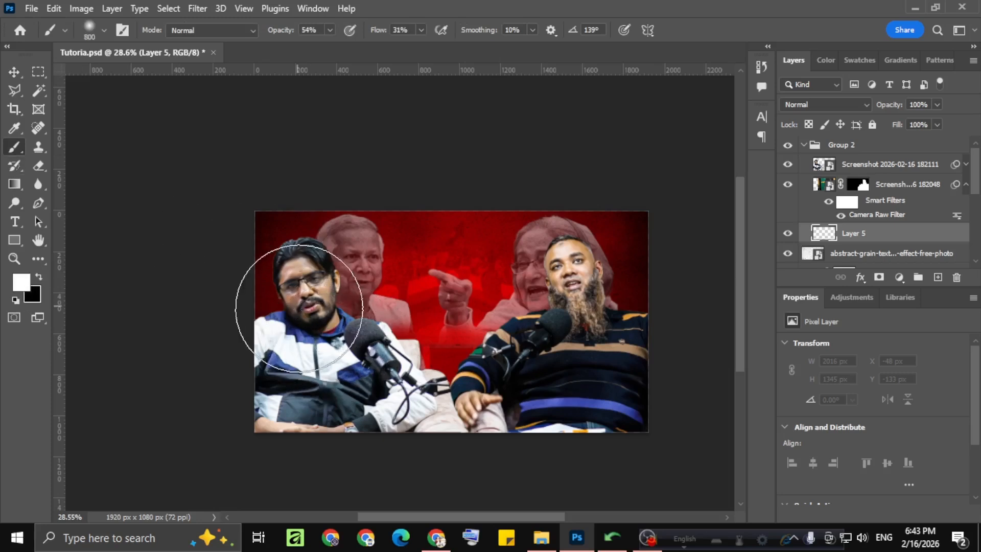
{"action": "left_click", "coordinate": [325, 321]}
{"action": "left_click", "coordinate": [338, 336]}
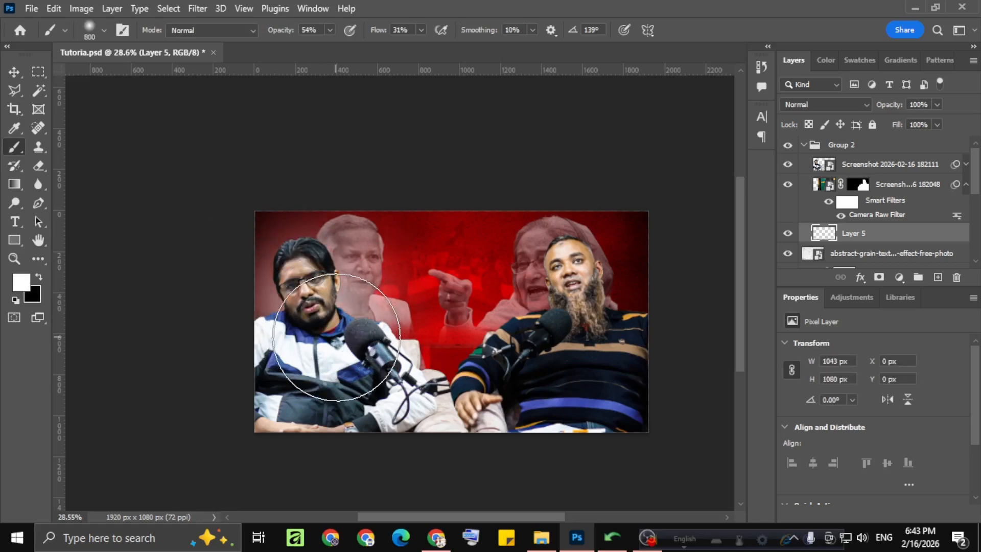
{"action": "left_click", "coordinate": [339, 339]}
{"action": "left_click", "coordinate": [318, 290]}
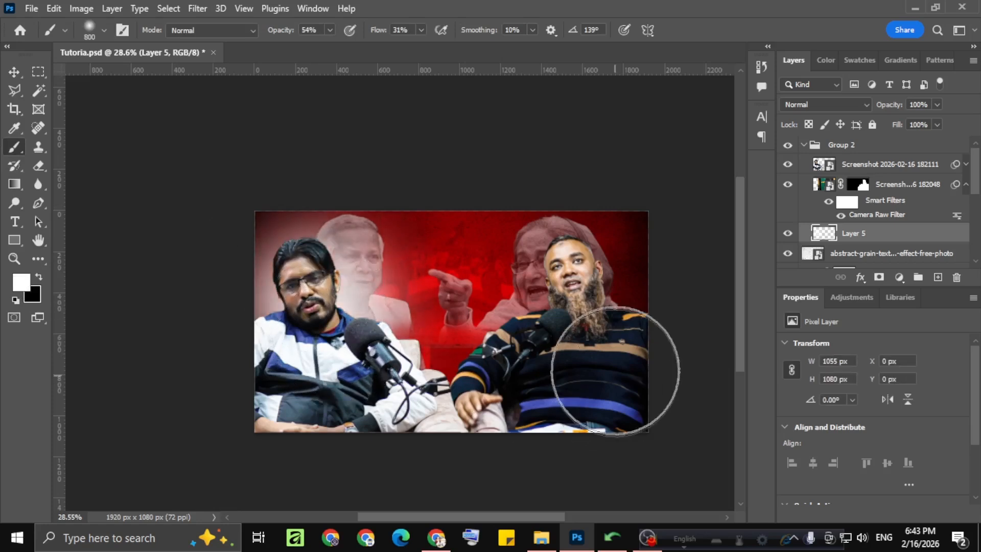
Paint the same white glow behind the bearded host and set Layer 5 to the Linear Dodge (Add) blend mode
{"action": "left_click", "coordinate": [587, 301]}
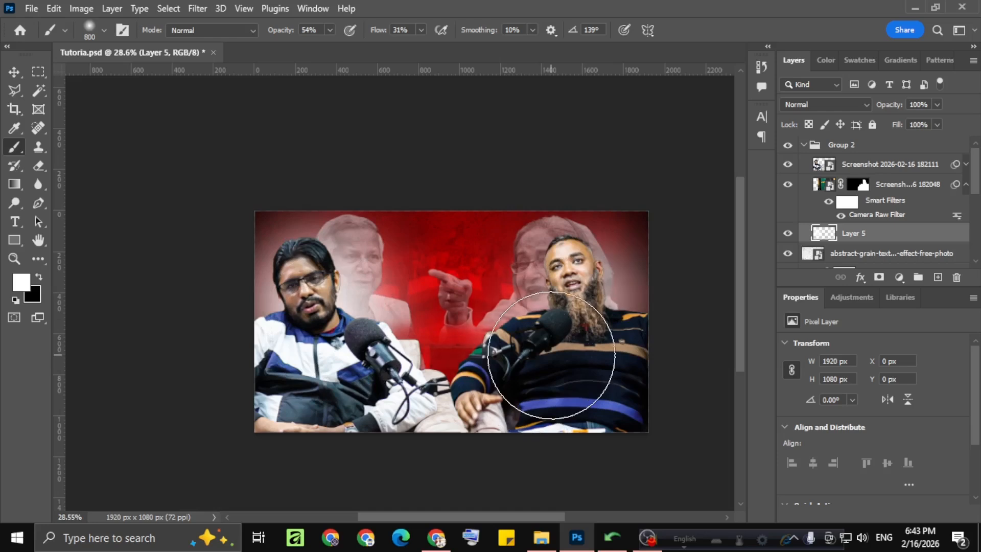
{"action": "left_click", "coordinate": [582, 291]}
{"action": "left_click", "coordinate": [581, 291]}
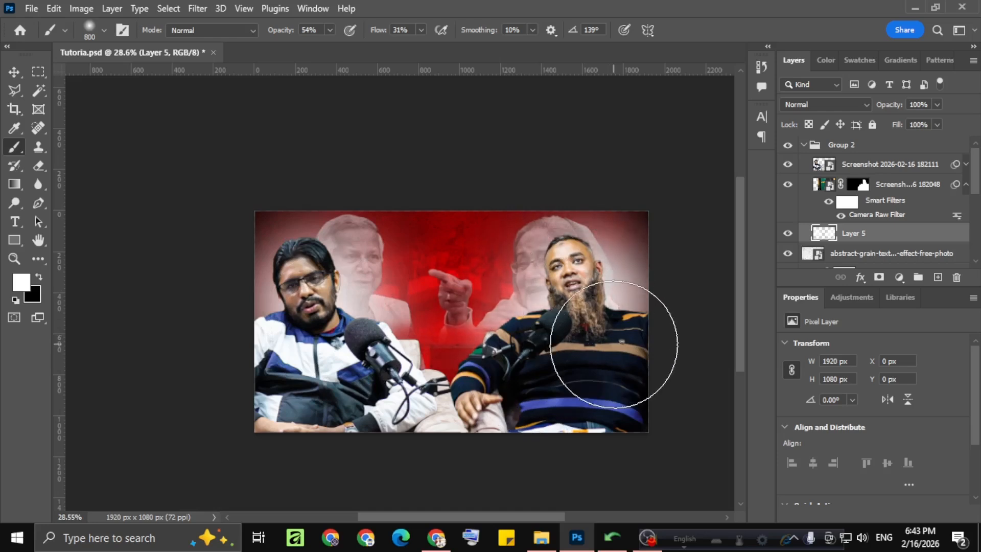
{"action": "left_click", "coordinate": [615, 344]}
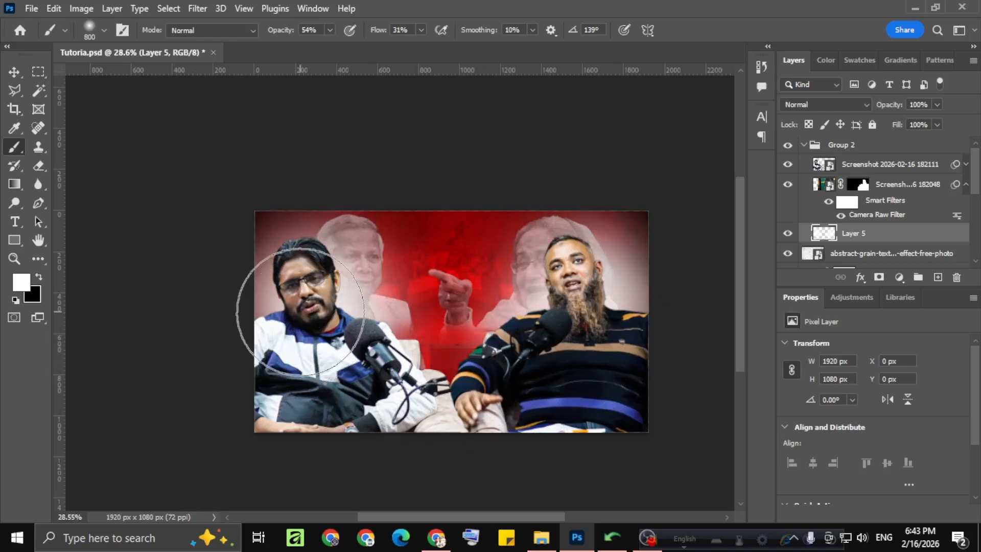
{"action": "left_click", "coordinate": [833, 105]}
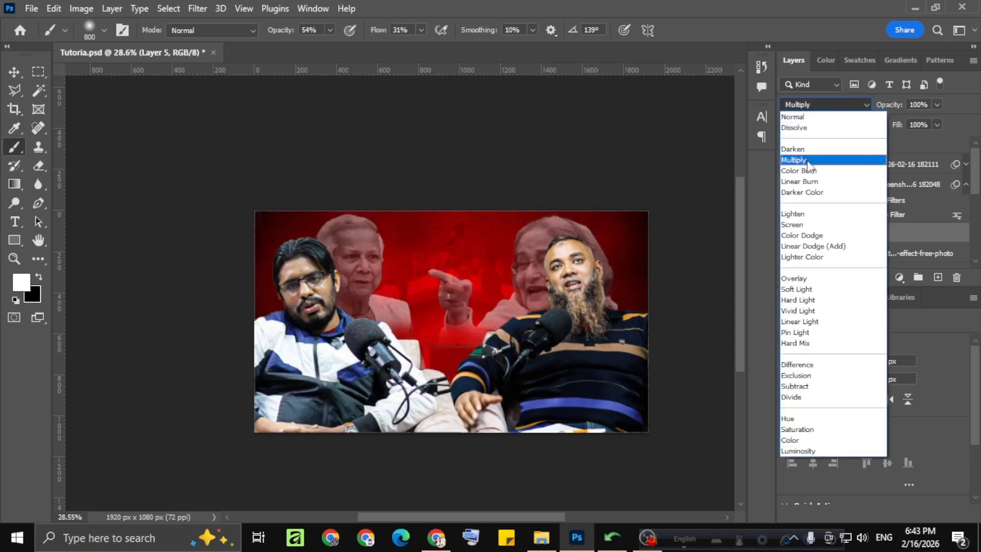
{"action": "left_click", "coordinate": [814, 247]}
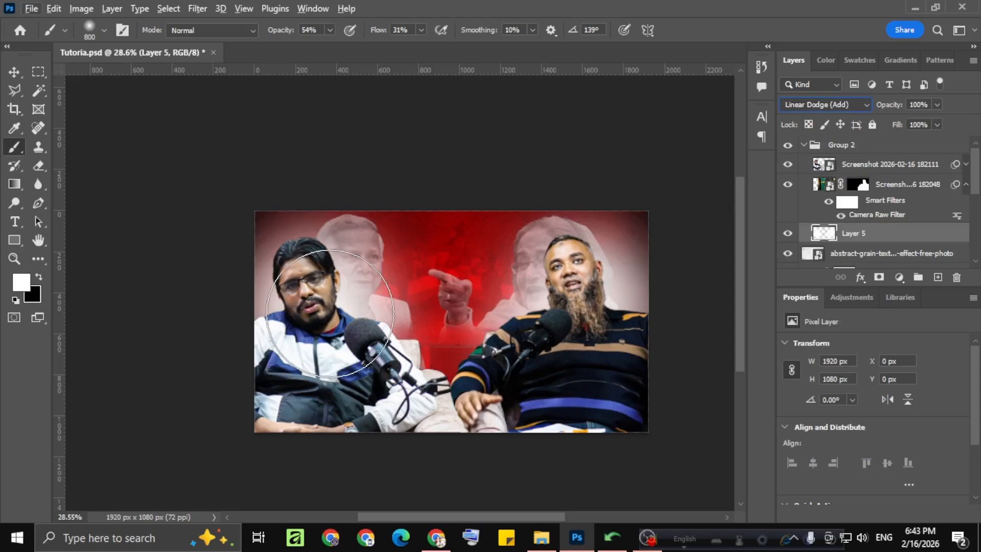
Add a black Drop Shadow to the bearded host's layer with 31% opacity, 1 px distance and 46 px size
{"action": "key", "text": "v"}
{"action": "left_click", "coordinate": [587, 280]}
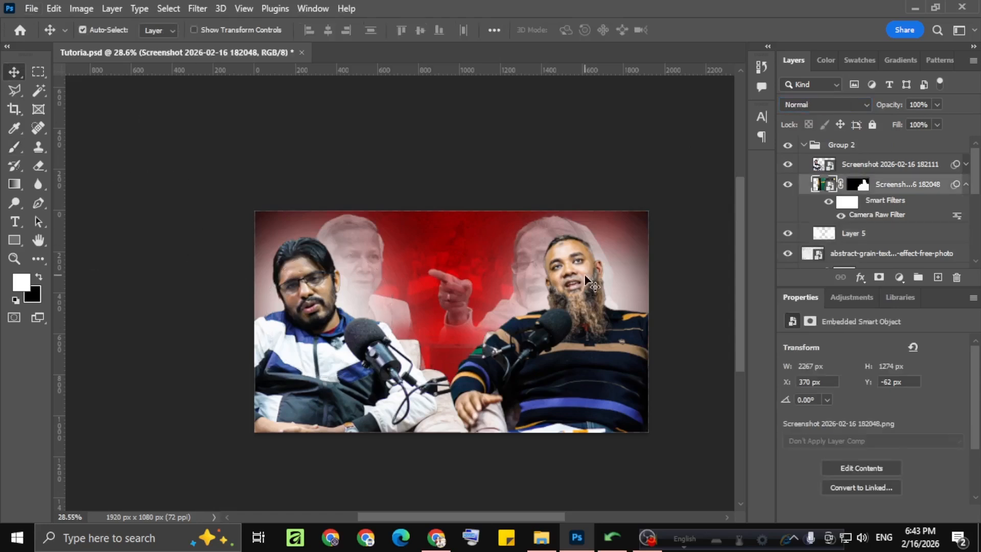
{"action": "left_click", "coordinate": [860, 283]}
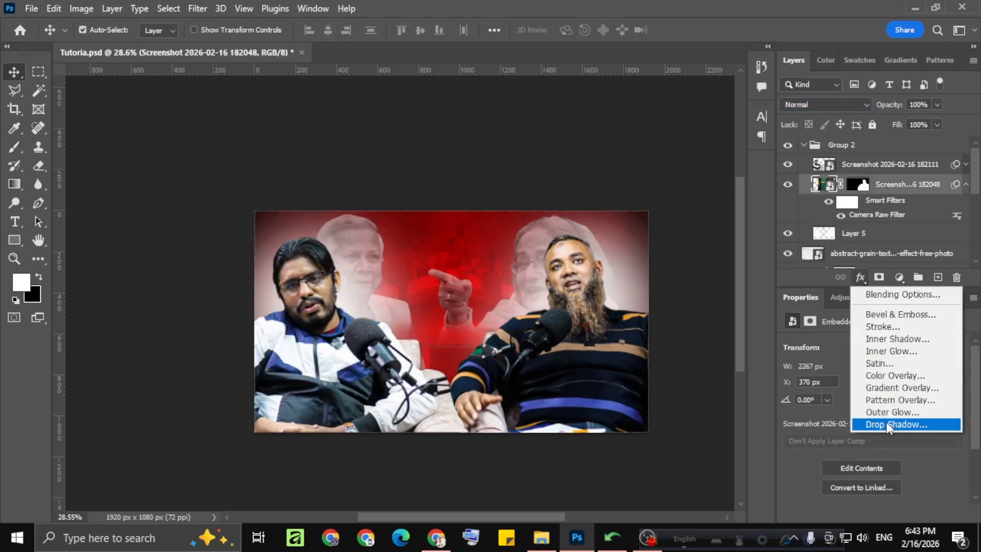
{"action": "left_click", "coordinate": [886, 422]}
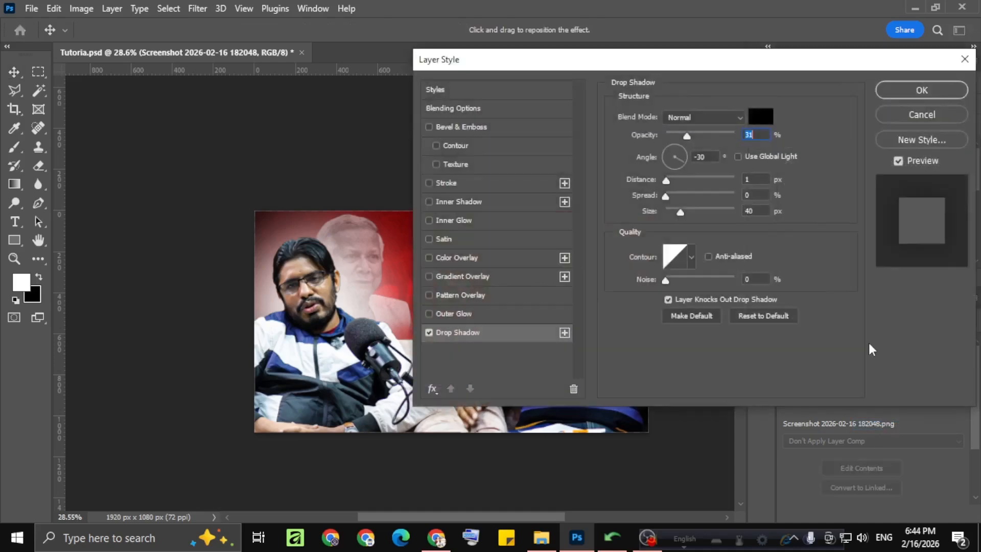
{"action": "left_click", "coordinate": [686, 208]}
{"action": "left_click_drag", "start_coordinate": [516, 516], "coordinate": [588, 517]}
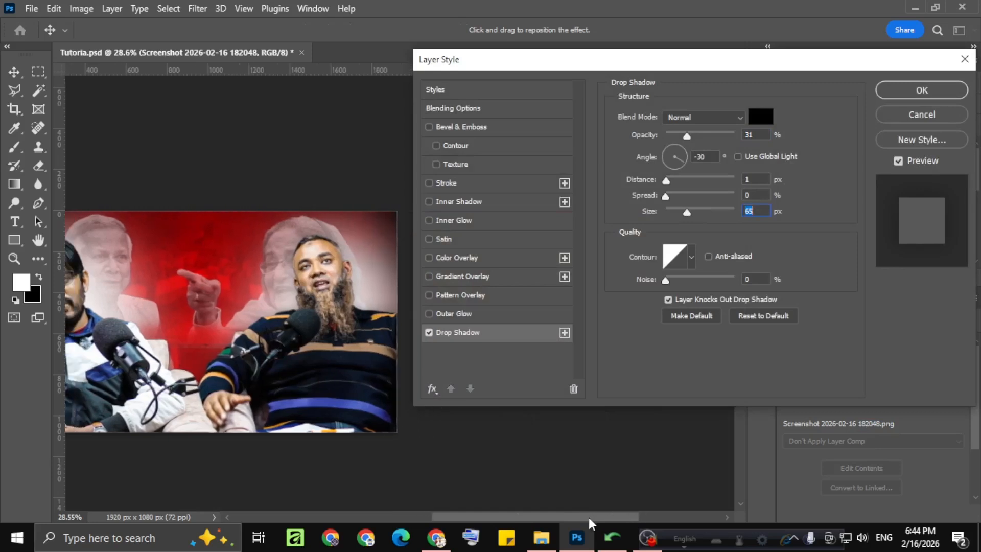
{"action": "mouse_move", "coordinate": [682, 209]}
{"action": "left_mouse_down"}
{"action": "mouse_move", "coordinate": [669, 212]}
{"action": "mouse_move", "coordinate": [680, 213]}
{"action": "left_mouse_up"}
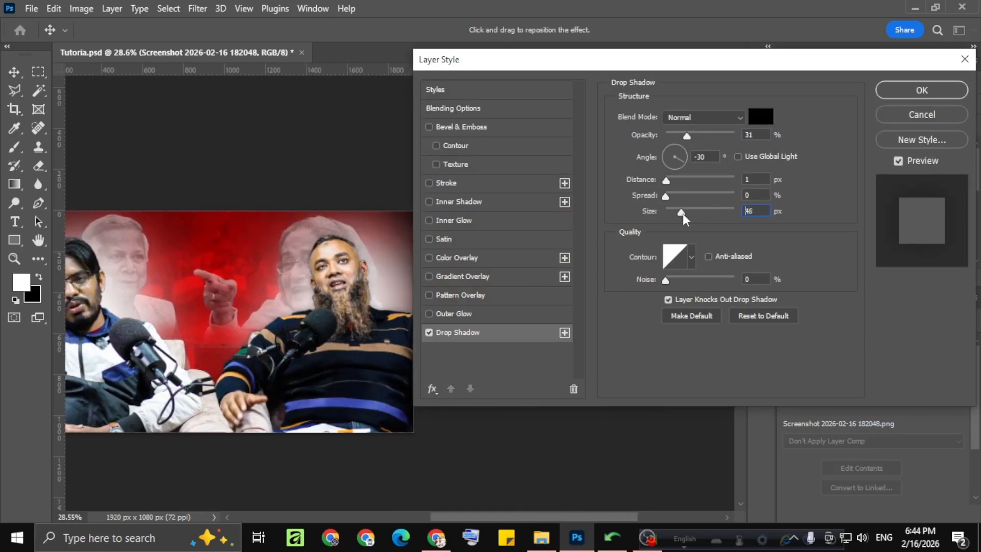
{"action": "left_click", "coordinate": [965, 89]}
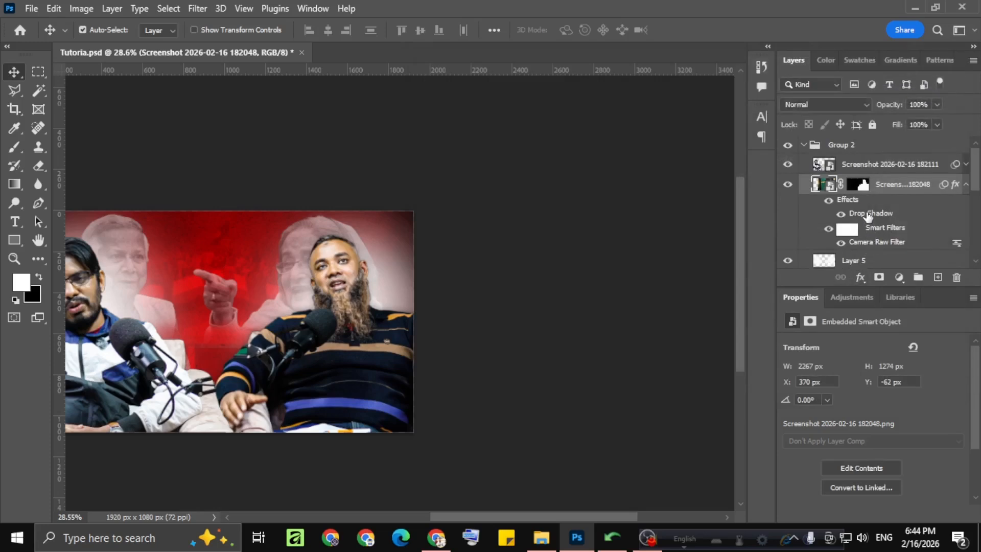
Copy the Drop Shadow effect from the bearded host's layer to the 182111 layer of the host in the white and blue jacket
{"action": "left_click_drag", "start_coordinate": [868, 216], "coordinate": [871, 173]}
{"action": "left_click_drag", "start_coordinate": [868, 216], "coordinate": [872, 172]}
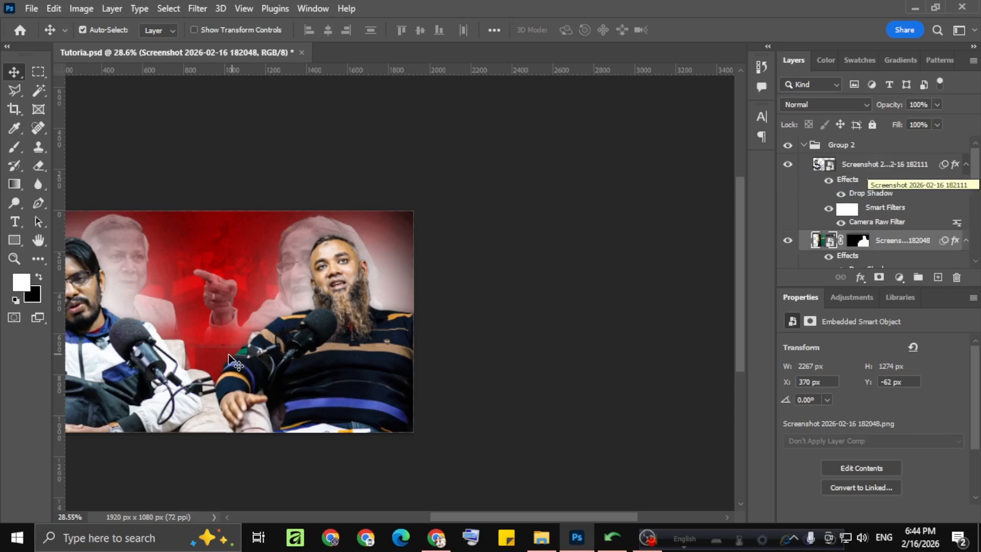
{"action": "scroll", "coordinate": [226, 350], "scroll_direction": "down", "scroll_amount": 3}
{"action": "left_click_drag", "start_coordinate": [217, 345], "coordinate": [383, 330]}
{"action": "scroll", "coordinate": [384, 330], "scroll_direction": "up", "scroll_amount": 2}
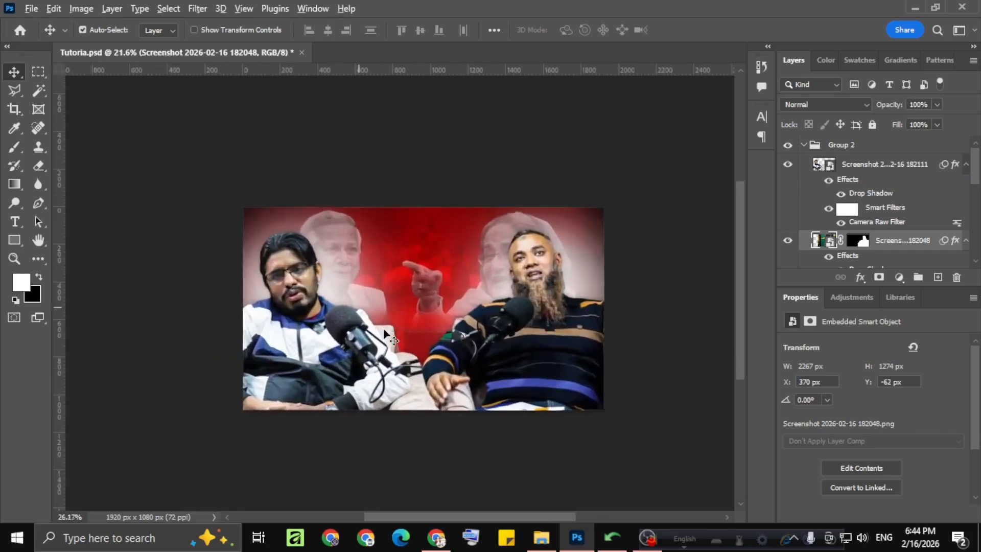
Examine the shadows and glow around both hosts against the faded portraits at different zoom levels
{"action": "scroll", "coordinate": [384, 335], "scroll_direction": "up", "scroll_amount": 1}
{"action": "scroll", "coordinate": [863, 214], "scroll_direction": "down", "scroll_amount": 2}
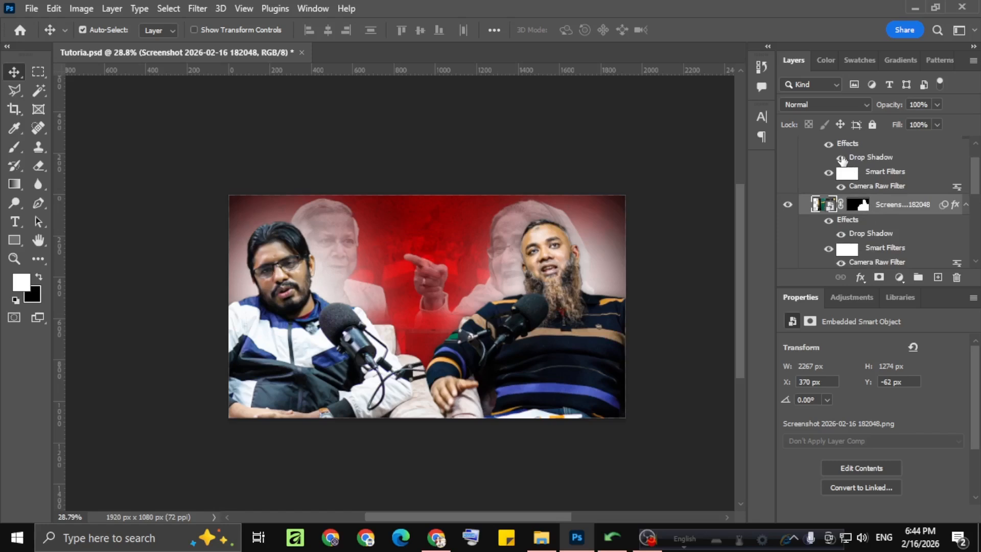
{"action": "scroll", "coordinate": [314, 360], "scroll_direction": "down", "scroll_amount": 3}
{"action": "scroll", "coordinate": [312, 359], "scroll_direction": "up", "scroll_amount": 1}
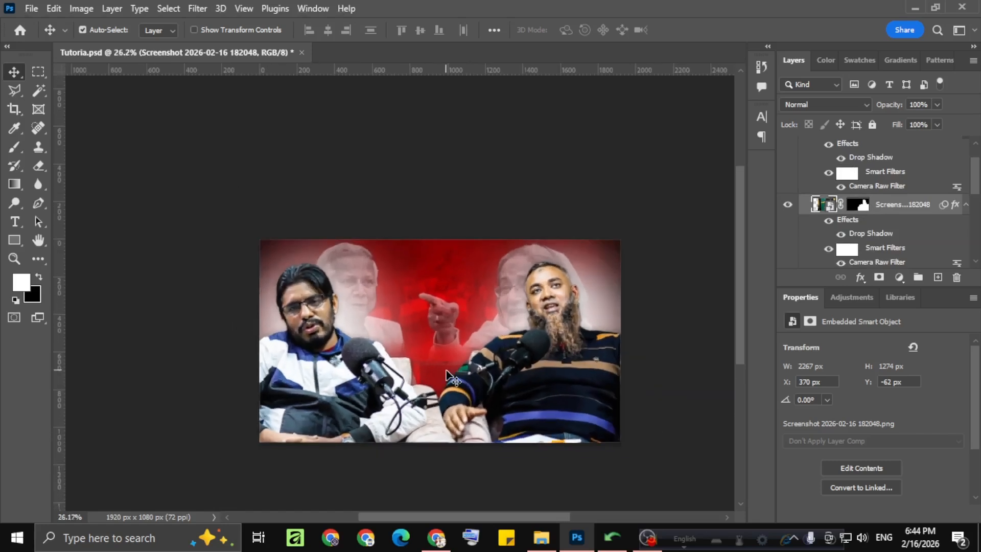
{"action": "scroll", "coordinate": [445, 376], "scroll_direction": "down", "scroll_amount": 1}
{"action": "scroll", "coordinate": [557, 348], "scroll_direction": "up", "scroll_amount": 2}
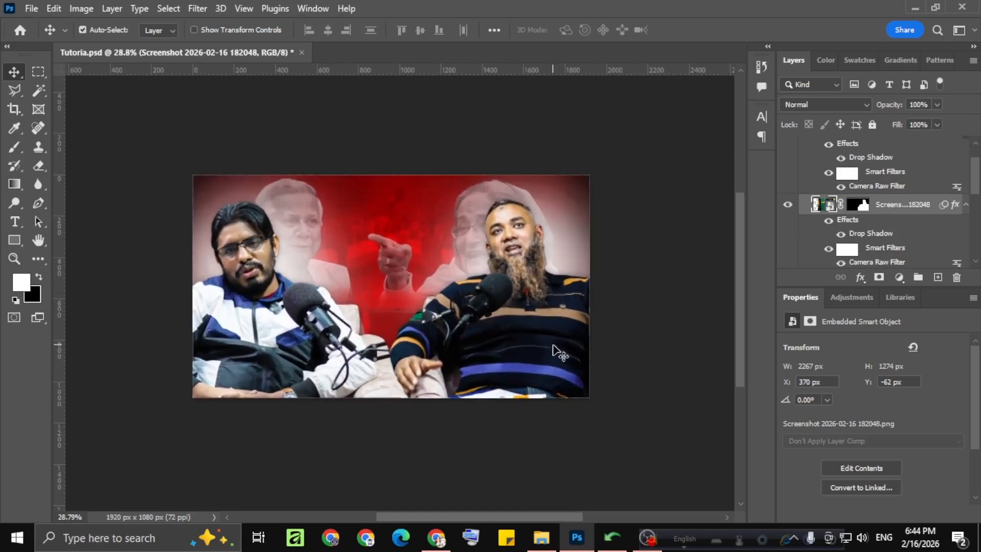
{"action": "scroll", "coordinate": [511, 353], "scroll_direction": "down", "scroll_amount": 3}
{"action": "scroll", "coordinate": [470, 352], "scroll_direction": "up", "scroll_amount": 2}
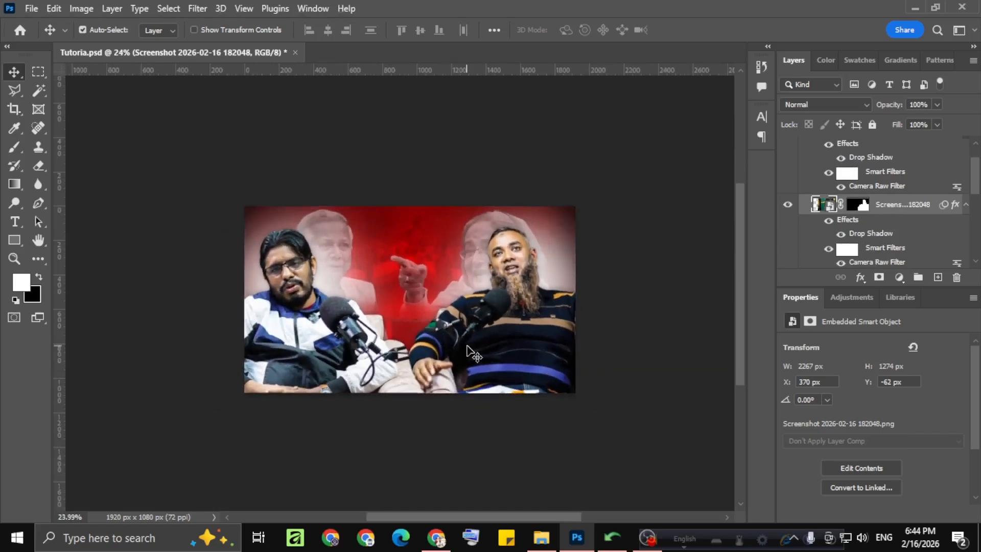
{"action": "left_click_drag", "start_coordinate": [414, 302], "coordinate": [442, 306]}
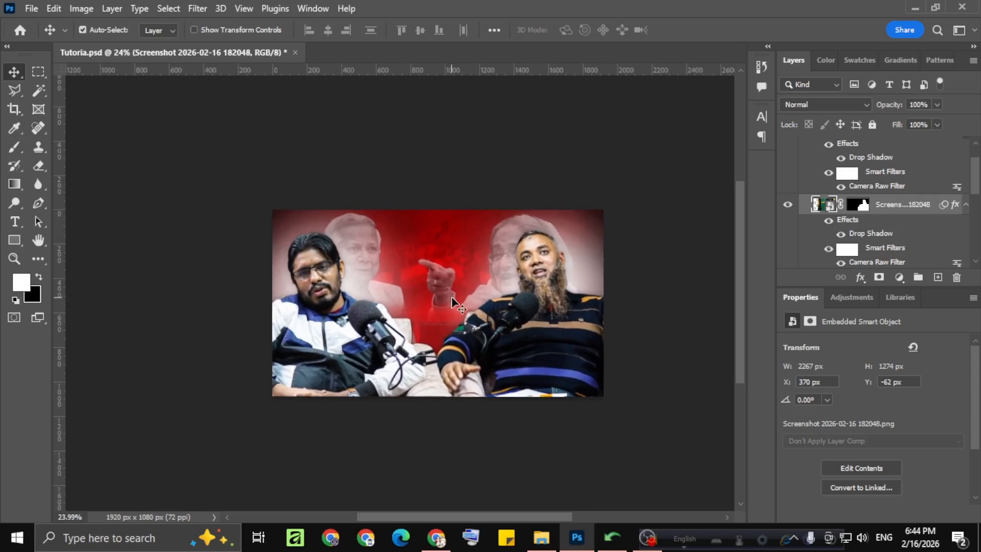
{"action": "scroll", "coordinate": [451, 297], "scroll_direction": "down", "scroll_amount": 1}
{"action": "scroll", "coordinate": [451, 298], "scroll_direction": "down", "scroll_amount": 1}
{"action": "scroll", "coordinate": [451, 297], "scroll_direction": "up", "scroll_amount": 1}
{"action": "scroll", "coordinate": [452, 298], "scroll_direction": "up", "scroll_amount": 2}
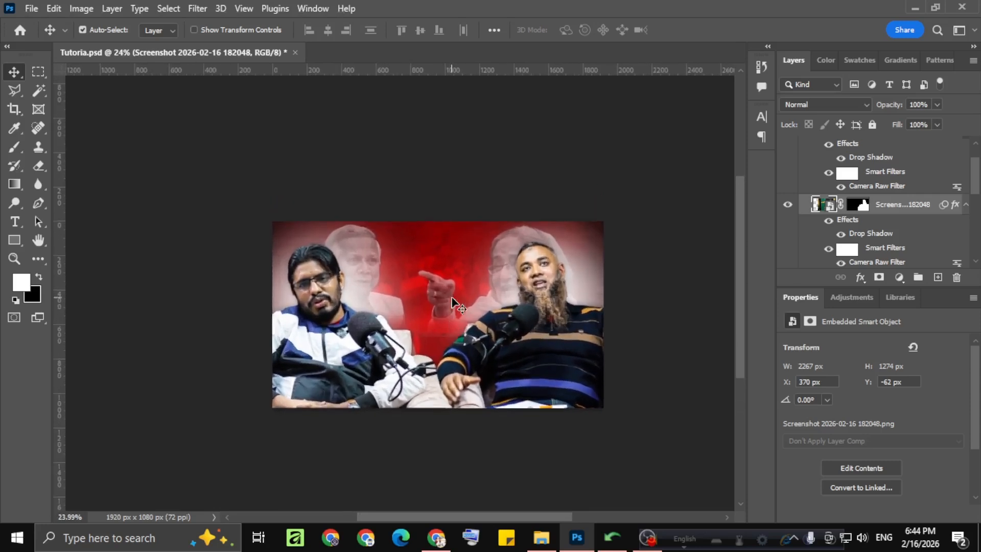
{"action": "scroll", "coordinate": [529, 396], "scroll_direction": "down", "scroll_amount": 1}
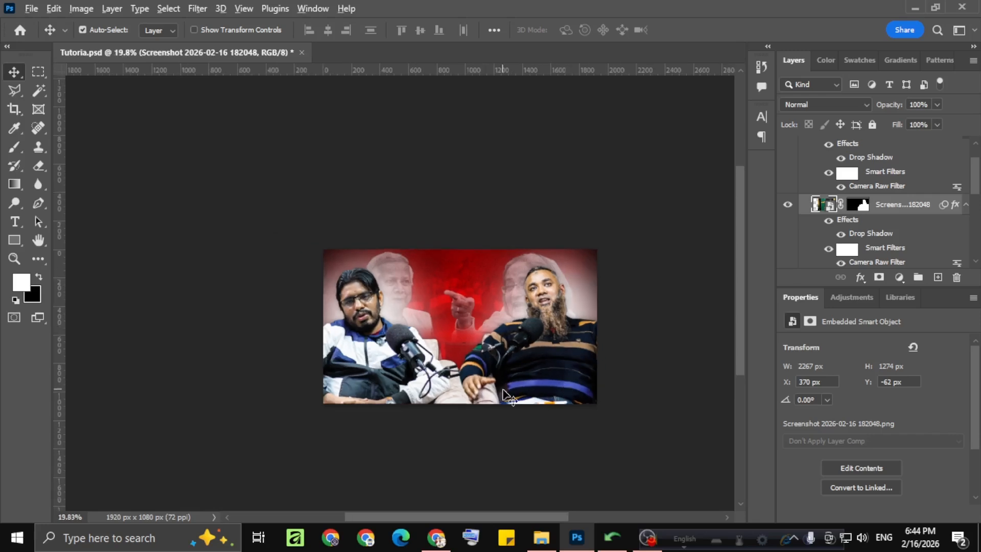
{"action": "scroll", "coordinate": [511, 397], "scroll_direction": "up", "scroll_amount": 1}
{"action": "scroll", "coordinate": [876, 241], "scroll_direction": "up", "scroll_amount": 1}
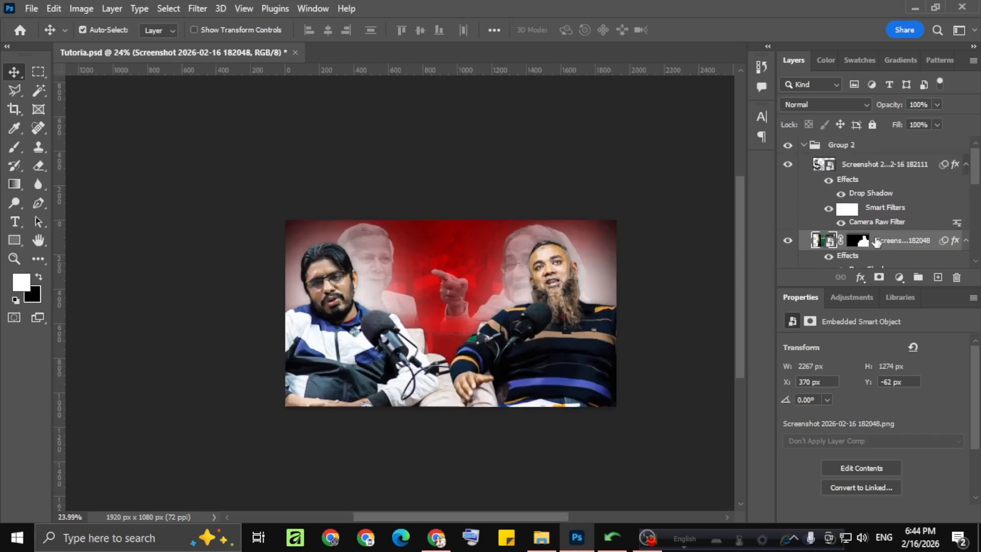
Create a new layer above the collapsed Group 2 and draw a black-to-transparent linear gradient about 599 px high, rising from the canvas's lower edge
{"action": "left_click", "coordinate": [878, 148]}
{"action": "left_click", "coordinate": [804, 146]}
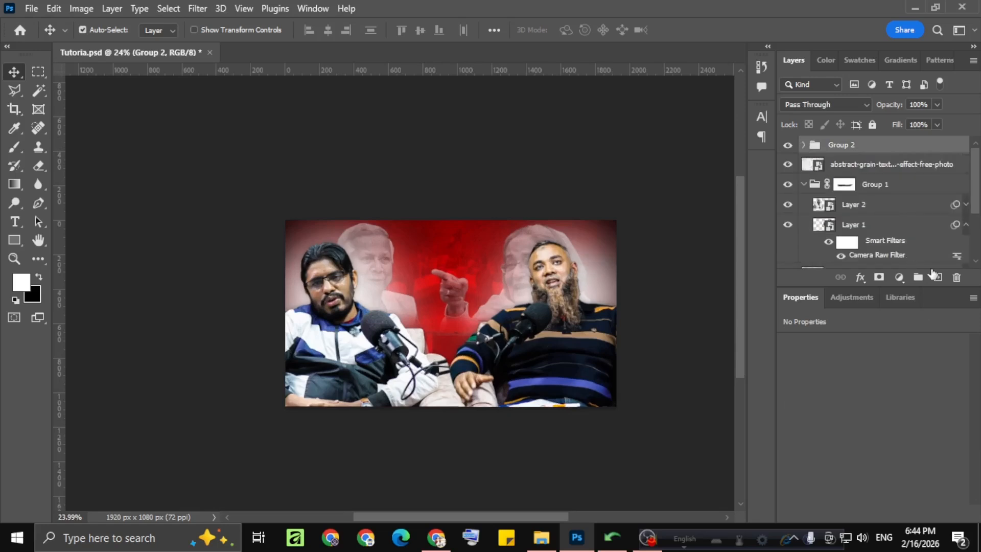
{"action": "left_click", "coordinate": [937, 276]}
{"action": "left_click", "coordinate": [15, 184]}
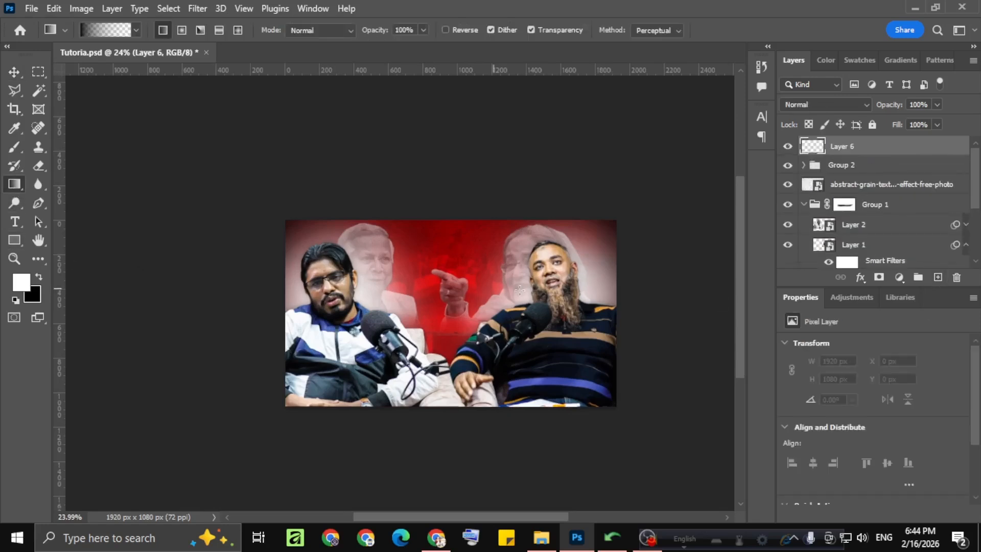
{"action": "left_click_drag", "start_coordinate": [471, 414], "coordinate": [466, 276]}
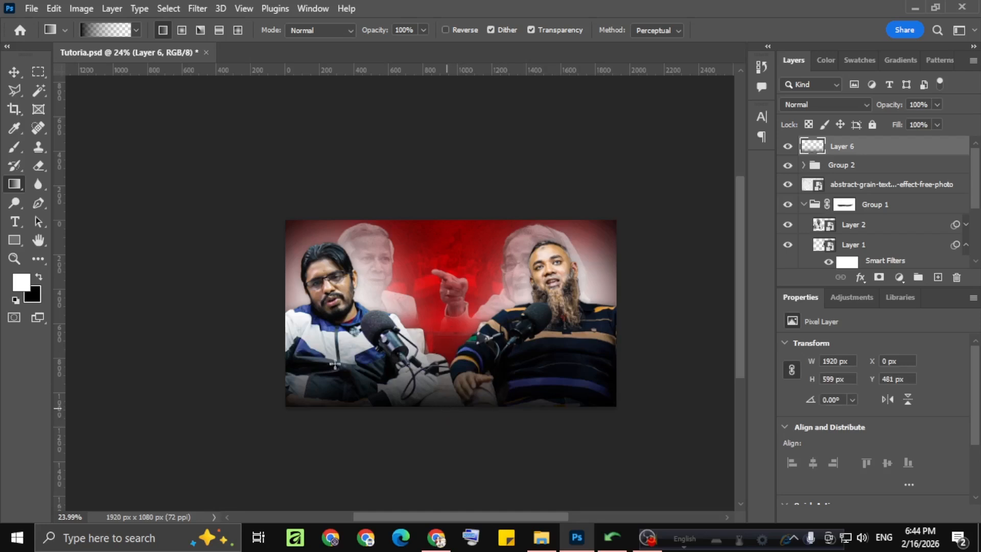
Darken the lower edge across both hosts on Layer 6 with a soft 800 px black brush at 54% opacity and 31% flow
{"action": "left_click", "coordinate": [14, 147]}
{"action": "left_click", "coordinate": [38, 277]}
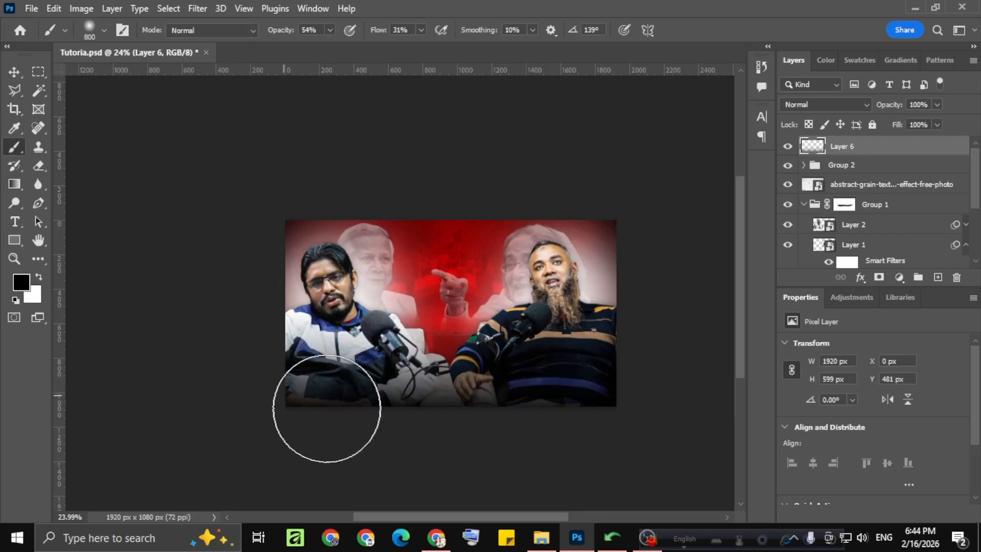
{"action": "mouse_move", "coordinate": [327, 408]}
{"action": "left_mouse_down"}
{"action": "mouse_move", "coordinate": [597, 412]}
{"action": "mouse_move", "coordinate": [644, 387]}
{"action": "left_mouse_up"}
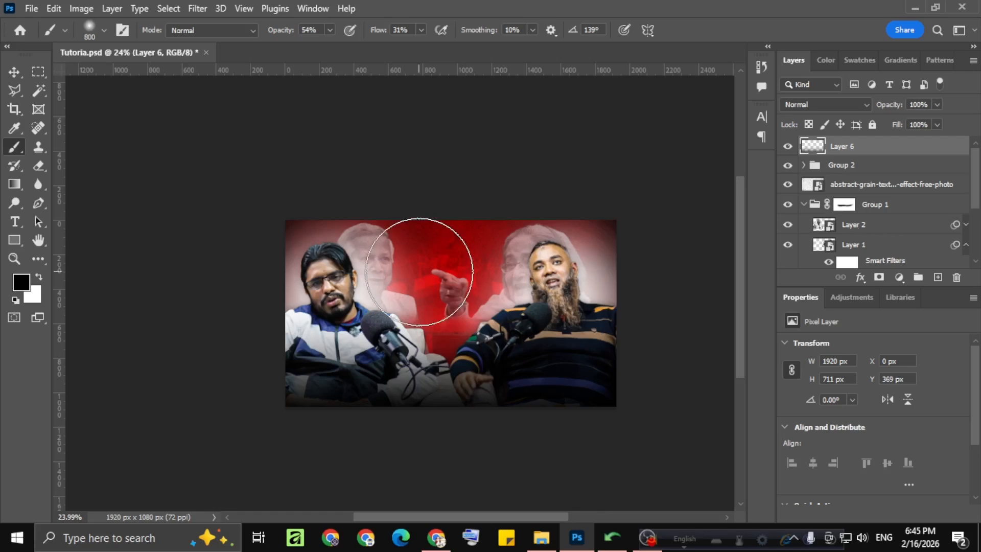
Examine the darkened lower part of the thumbnail at different zoom levels and expand Group 2
{"action": "scroll", "coordinate": [419, 271], "scroll_direction": "down", "scroll_amount": 1}
{"action": "scroll", "coordinate": [439, 292], "scroll_direction": "up", "scroll_amount": 2}
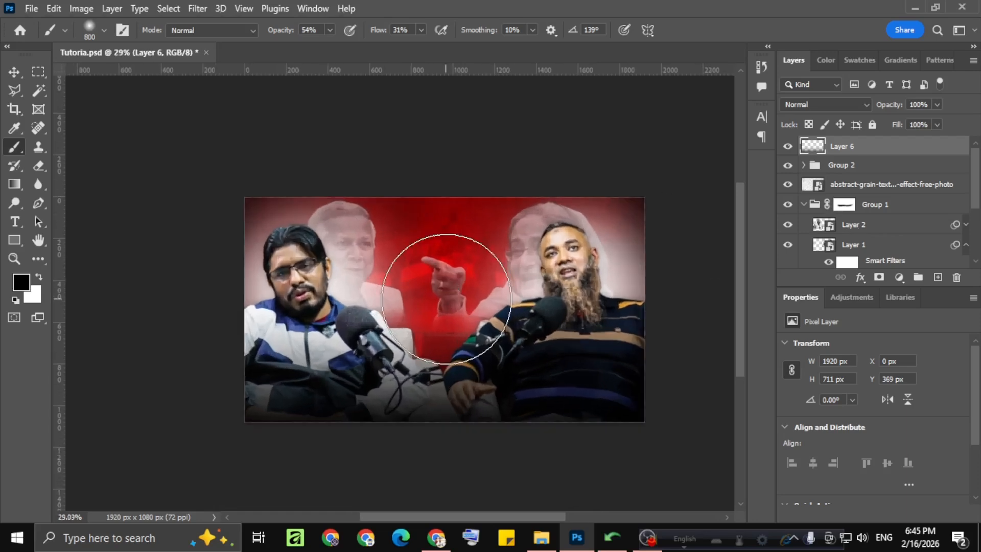
{"action": "scroll", "coordinate": [510, 306], "scroll_direction": "down", "scroll_amount": 1}
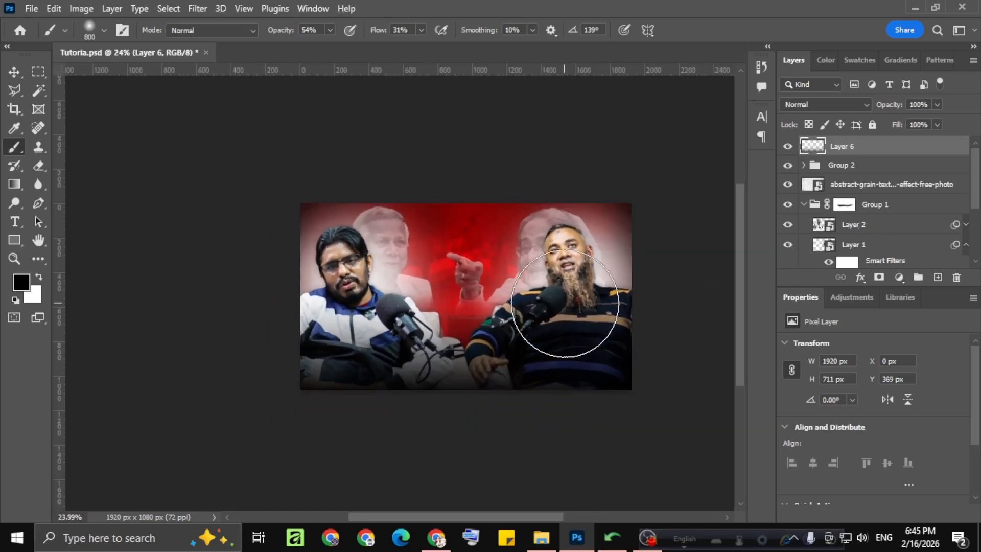
{"action": "left_click", "coordinate": [15, 73]}
{"action": "scroll", "coordinate": [852, 198], "scroll_direction": "down", "scroll_amount": 2}
{"action": "scroll", "coordinate": [857, 203], "scroll_direction": "up", "scroll_amount": 2}
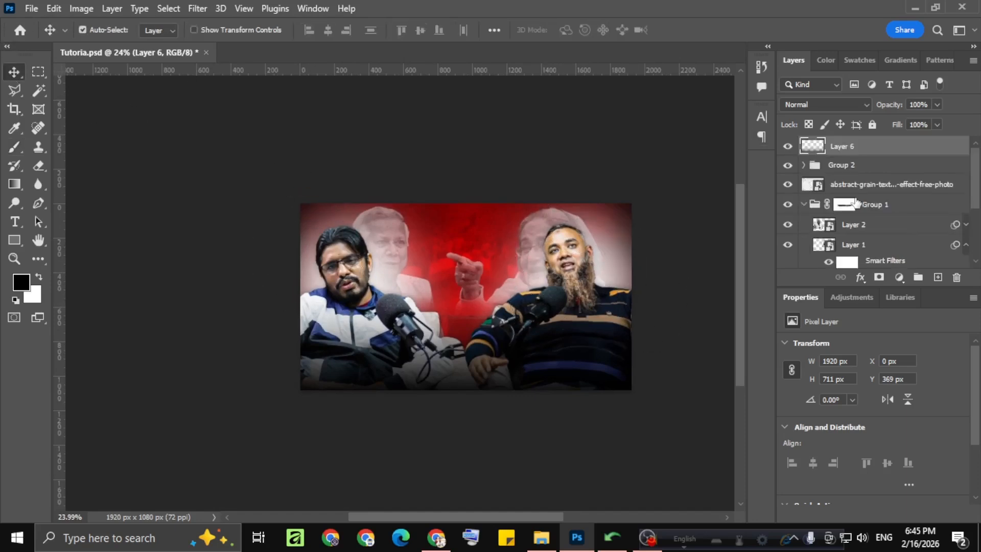
{"action": "left_click", "coordinate": [803, 165]}
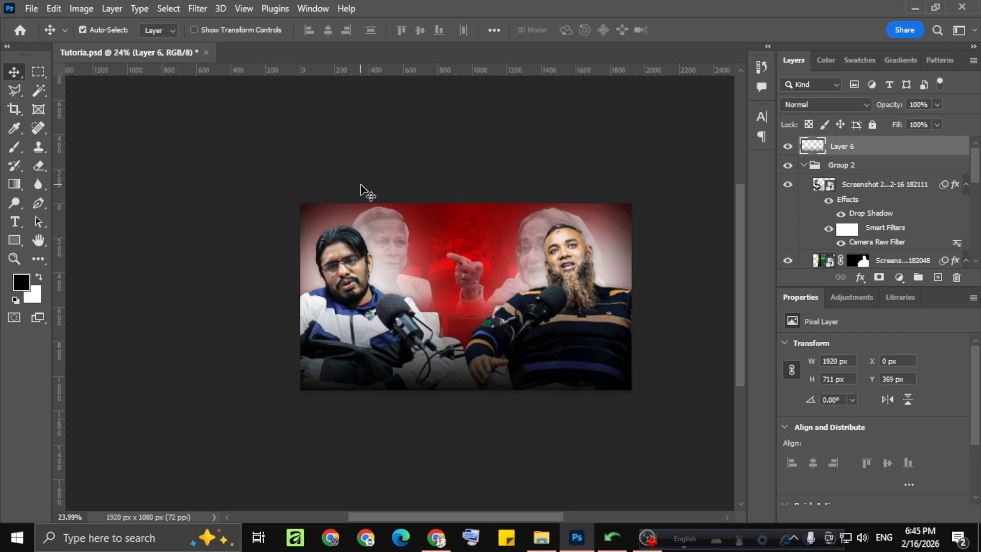
{"action": "scroll", "coordinate": [394, 258], "scroll_direction": "down", "scroll_amount": 4}
{"action": "scroll", "coordinate": [469, 246], "scroll_direction": "up", "scroll_amount": 4}
{"action": "scroll", "coordinate": [456, 287], "scroll_direction": "down", "scroll_amount": 1}
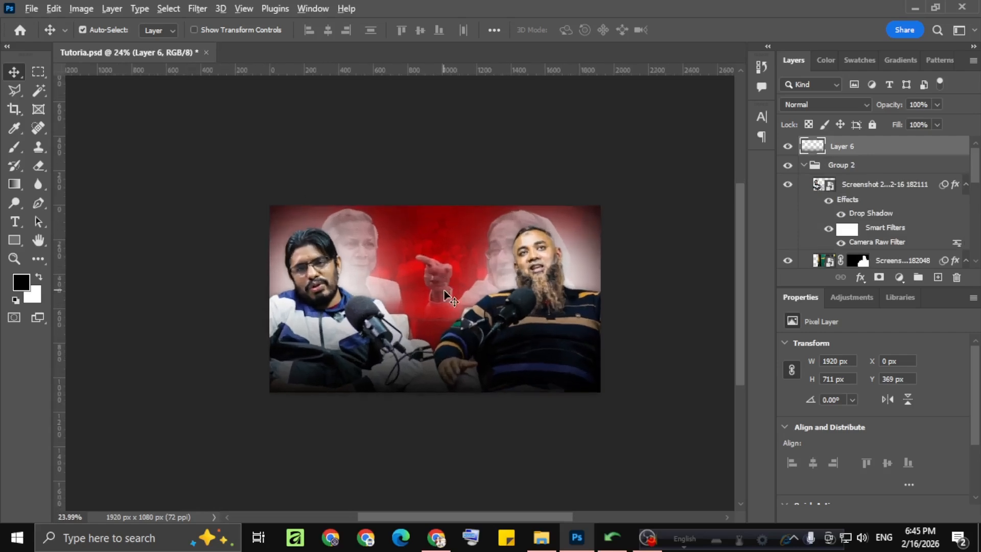
Switch to Chrome, check the headline layout on the BizBro Podcast thumbnails and return to Photoshop
{"action": "left_click", "coordinate": [435, 536]}
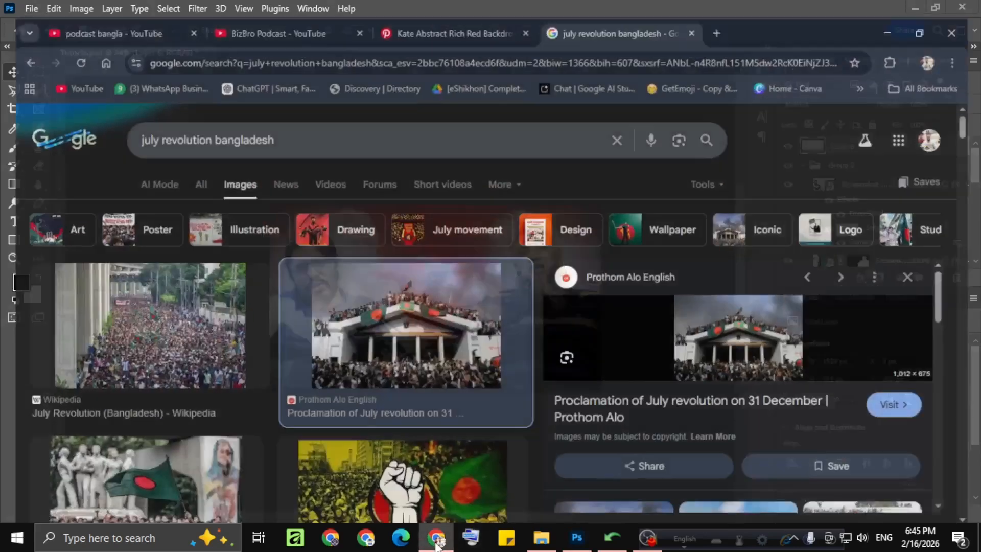
{"action": "left_click", "coordinate": [234, 15]}
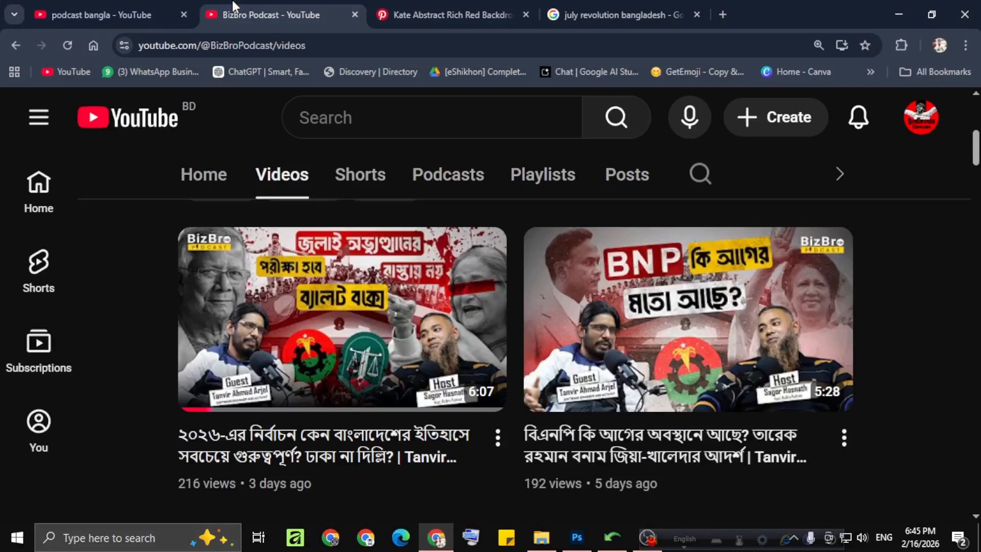
{"action": "left_click", "coordinate": [898, 14]}
Add the white headline "জুলাই গণঅভ্যুত্থানের" in Ekush Regular, 87 pt, near the canvas's upper edge between the two faded portraits
{"action": "scroll", "coordinate": [366, 264], "scroll_direction": "up", "scroll_amount": 1}
{"action": "scroll", "coordinate": [429, 282], "scroll_direction": "down", "scroll_amount": 1}
{"action": "scroll", "coordinate": [419, 270], "scroll_direction": "up", "scroll_amount": 1}
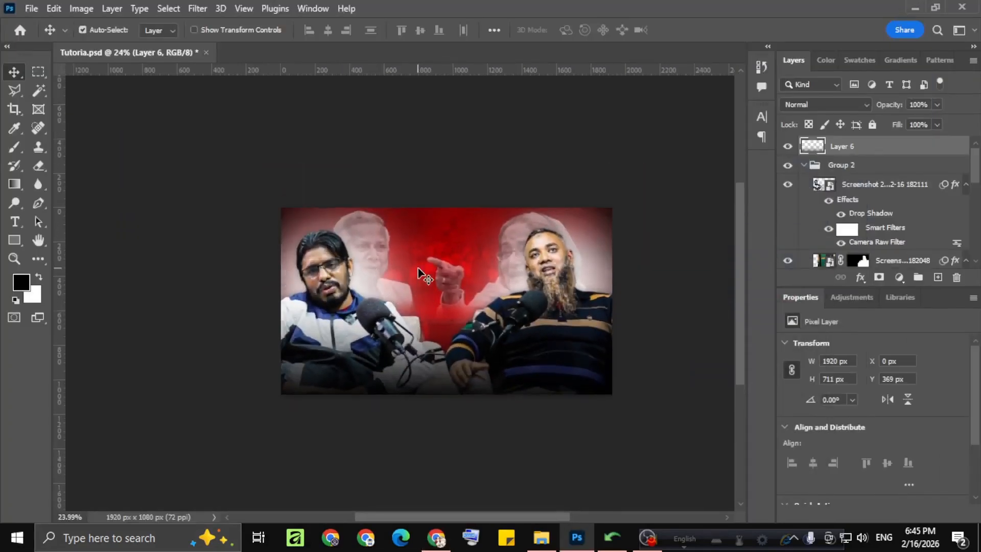
{"action": "scroll", "coordinate": [439, 246], "scroll_direction": "up", "scroll_amount": 1}
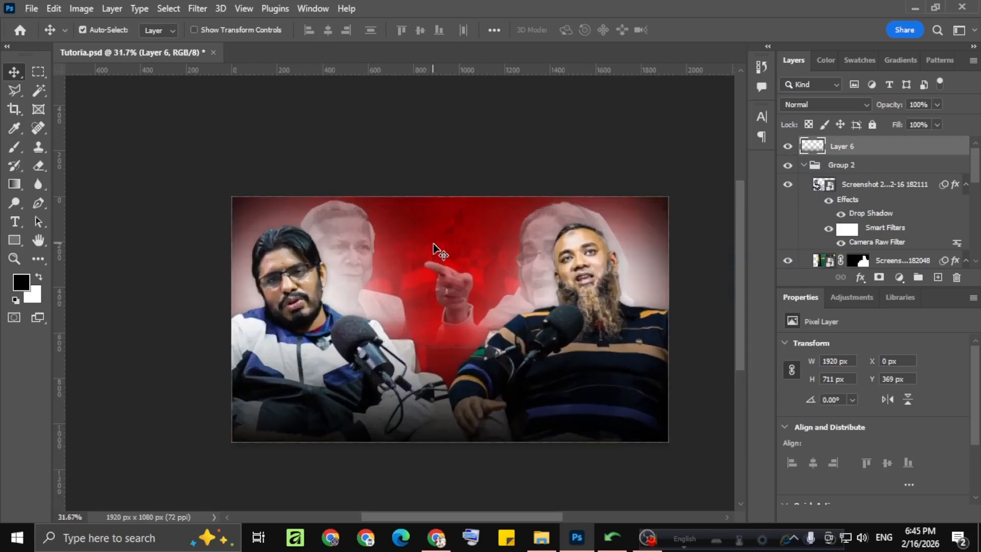
{"action": "scroll", "coordinate": [444, 244], "scroll_direction": "down", "scroll_amount": 1}
{"action": "scroll", "coordinate": [56, 231], "scroll_direction": "up", "scroll_amount": 1}
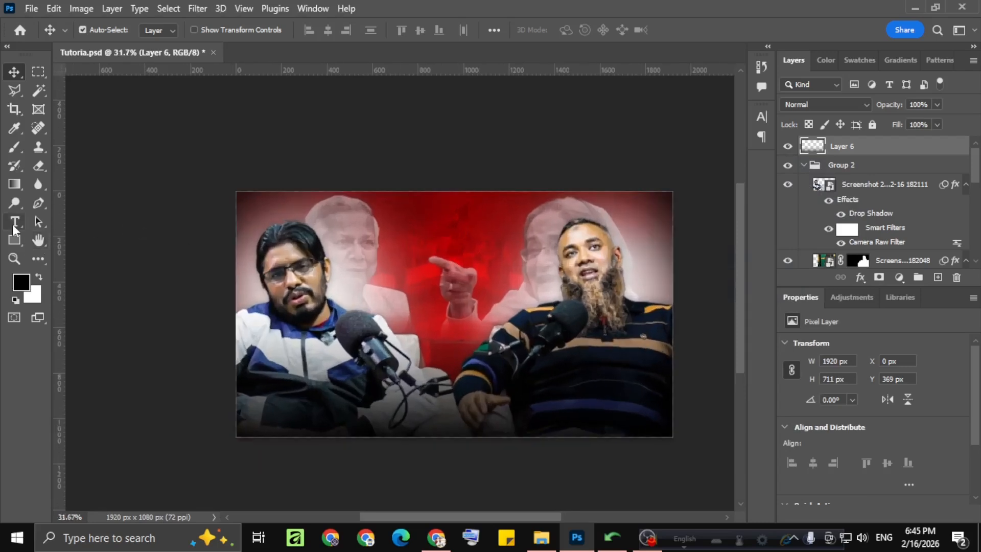
{"action": "left_click", "coordinate": [384, 221]}
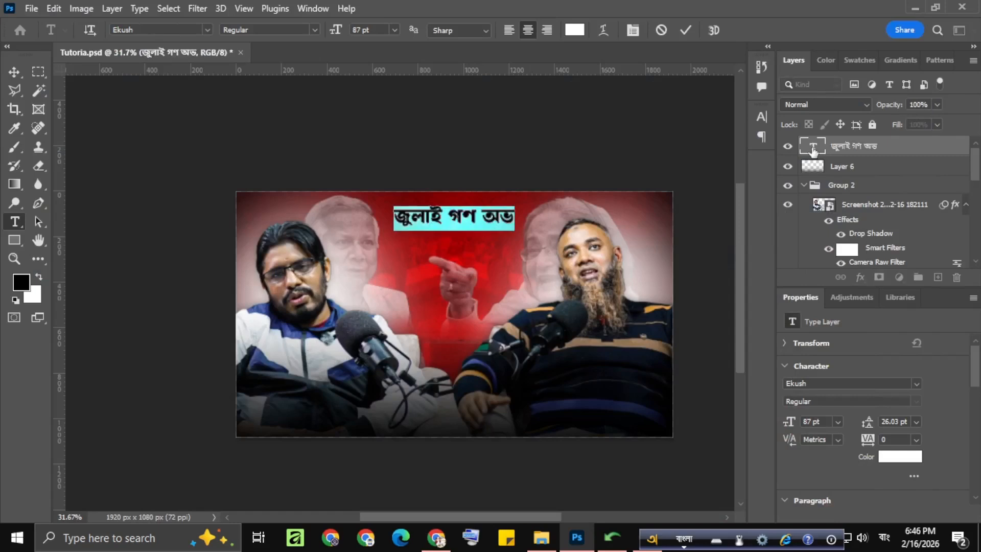
{"action": "type", "text": "জুলাই গণঅভ্যুত্থান"}
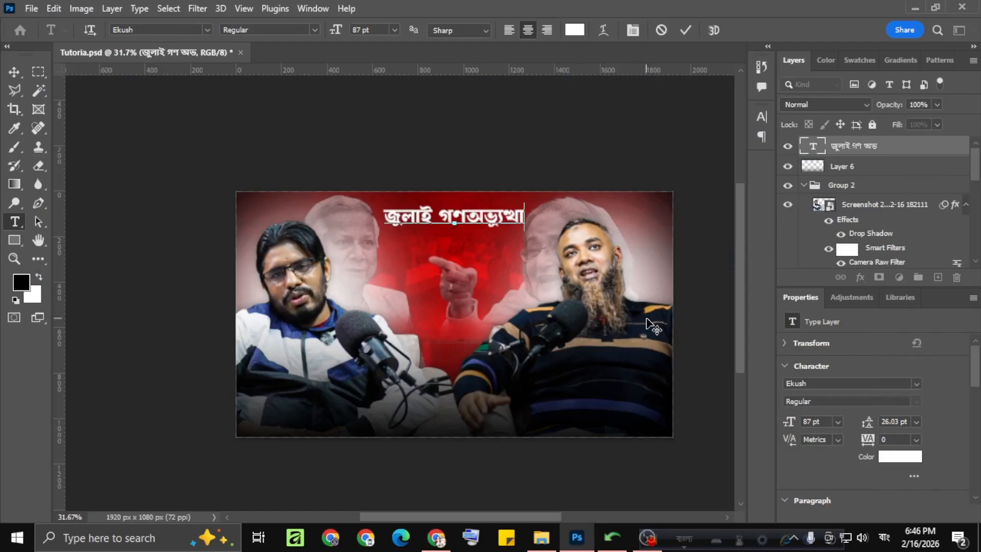
{"action": "type", "text": "ner"}
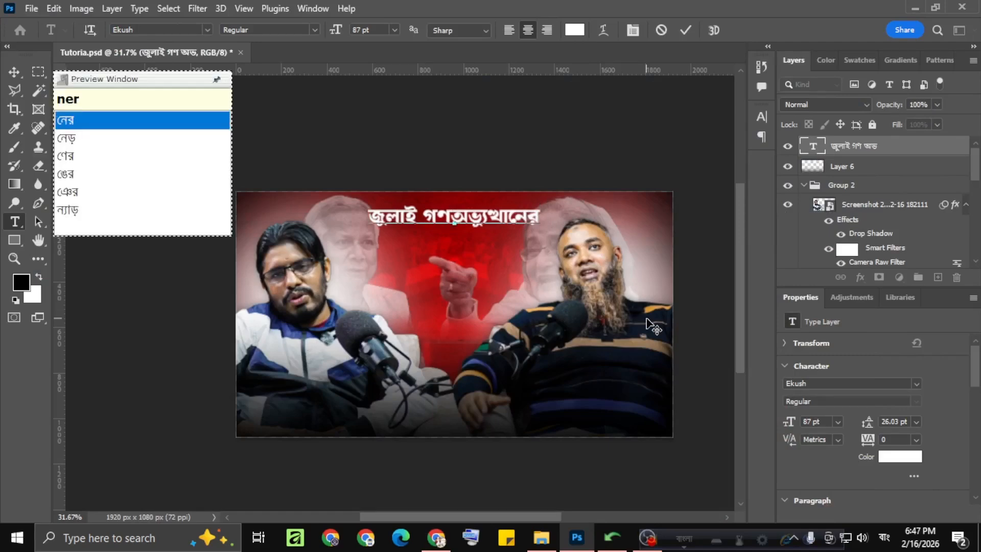
{"action": "left_click", "coordinate": [685, 30]}
Switch to Chrome, review the headline styling on the BizBro Podcast video thumbnails and return to Photoshop
{"action": "left_click", "coordinate": [437, 538]}
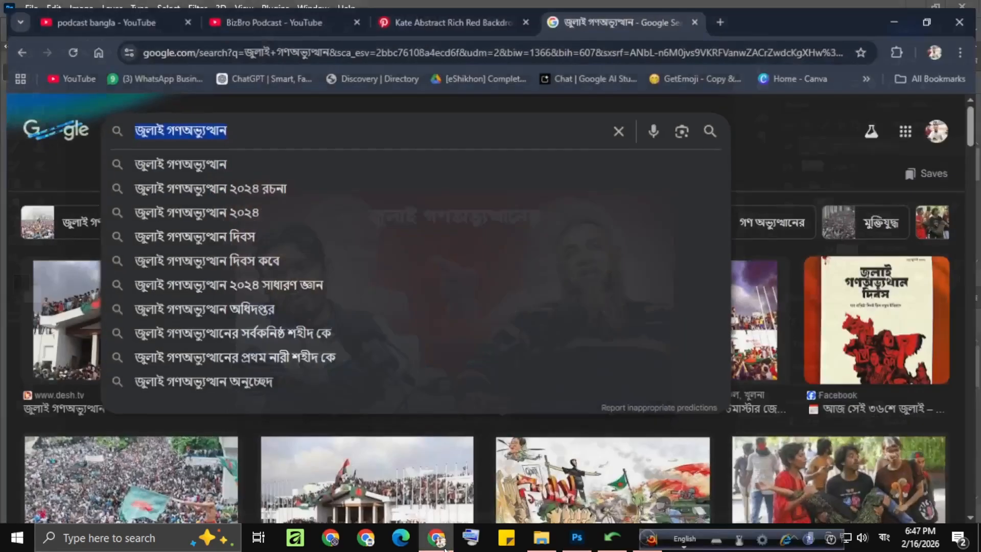
{"action": "left_click", "coordinate": [442, 546]}
{"action": "left_click", "coordinate": [443, 545]}
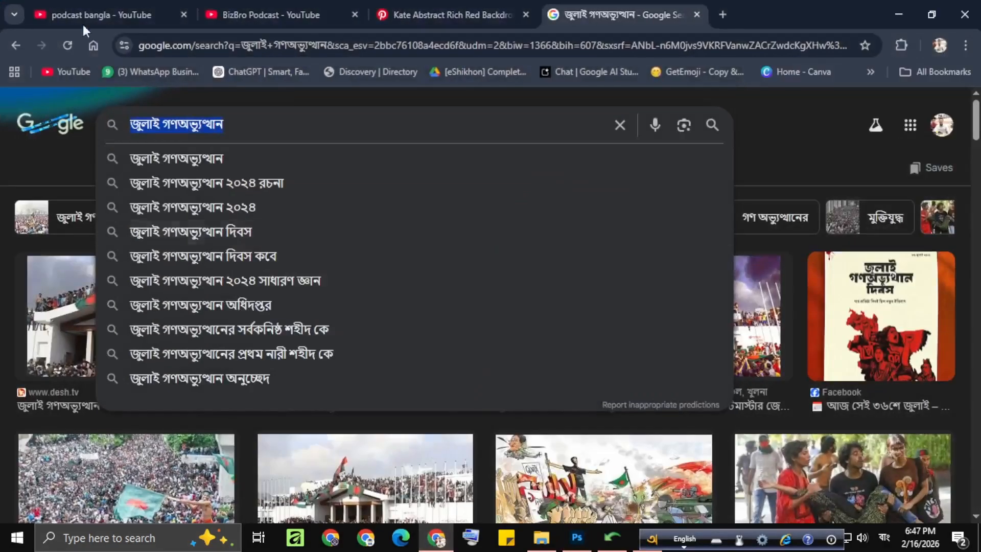
{"action": "left_click", "coordinate": [302, 8]}
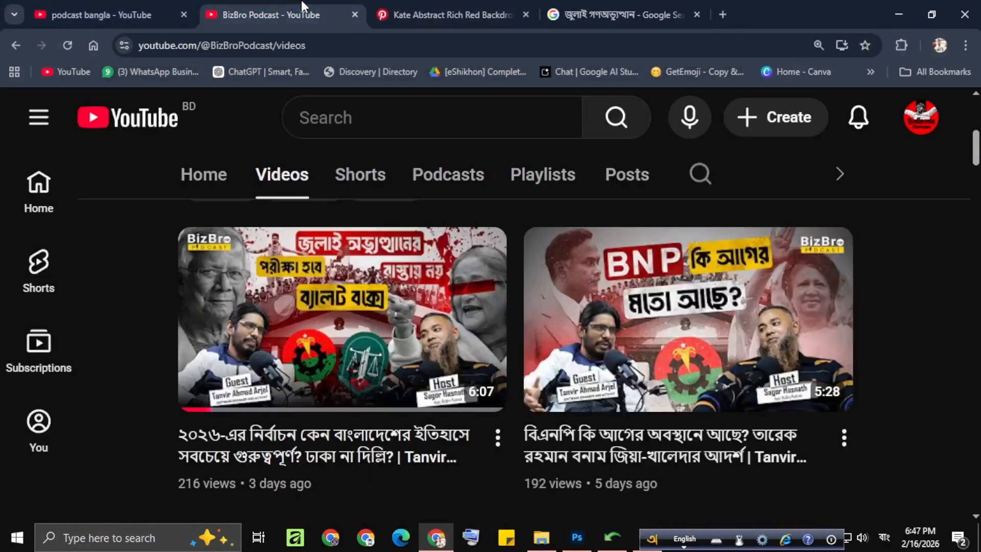
{"action": "left_click", "coordinate": [888, 15]}
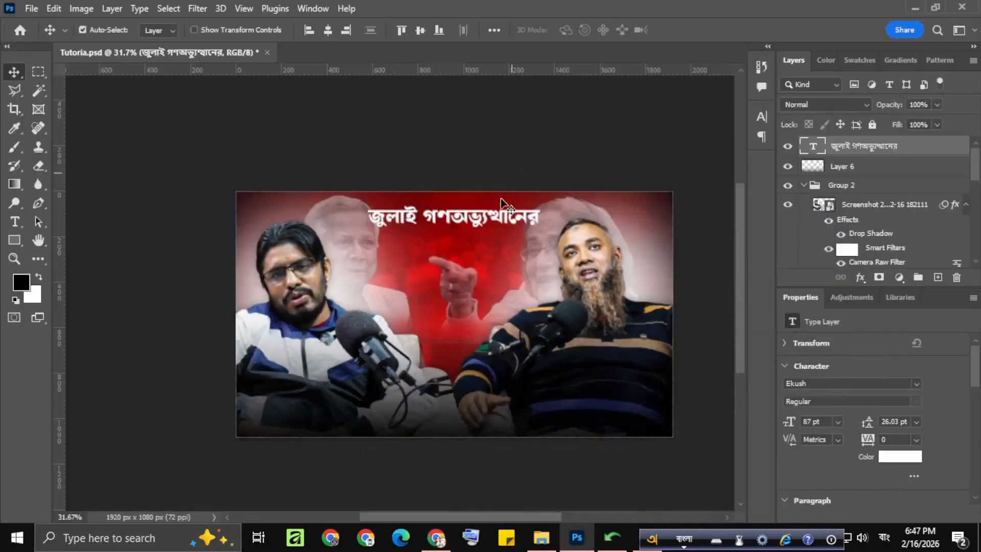
Browse the Bangla fonts and change the headline's font to FN Mahin Dhaka Nagari AM
{"action": "left_click", "coordinate": [916, 385]}
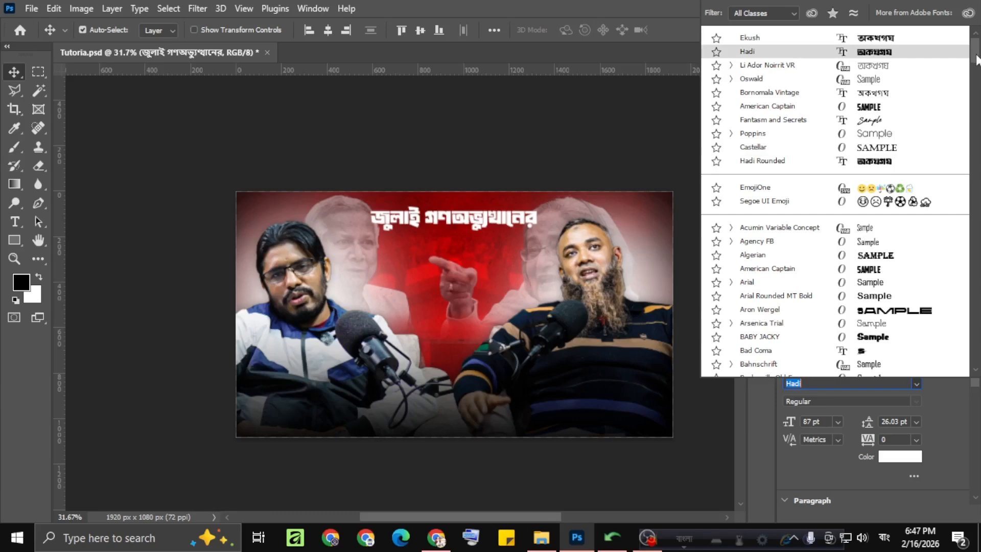
{"action": "left_click_drag", "start_coordinate": [976, 59], "coordinate": [976, 306]}
{"action": "scroll", "coordinate": [834, 148], "scroll_direction": "up", "scroll_amount": 1}
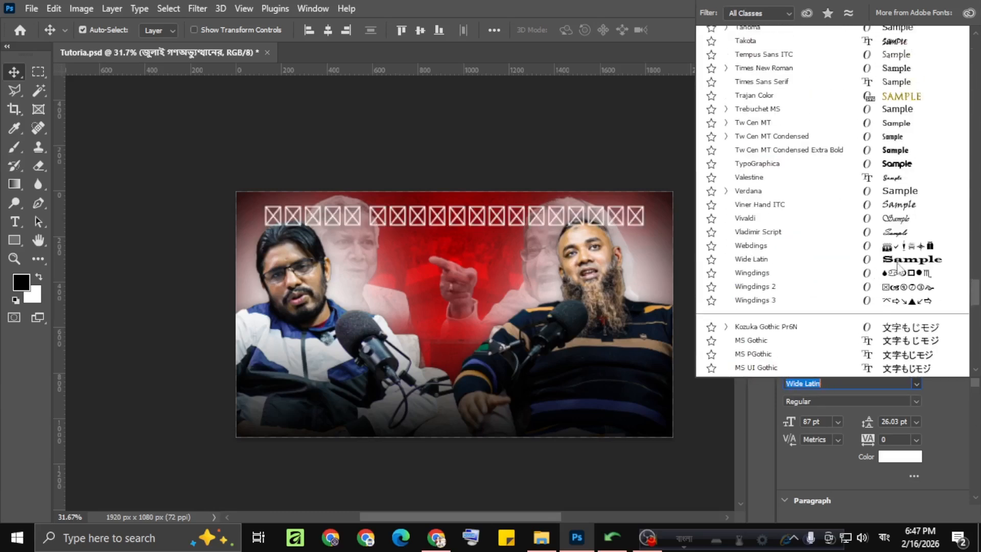
{"action": "scroll", "coordinate": [893, 260], "scroll_direction": "down", "scroll_amount": 4}
{"action": "left_click_drag", "start_coordinate": [976, 297], "coordinate": [976, 339]}
{"action": "scroll", "coordinate": [876, 209], "scroll_direction": "up", "scroll_amount": 1}
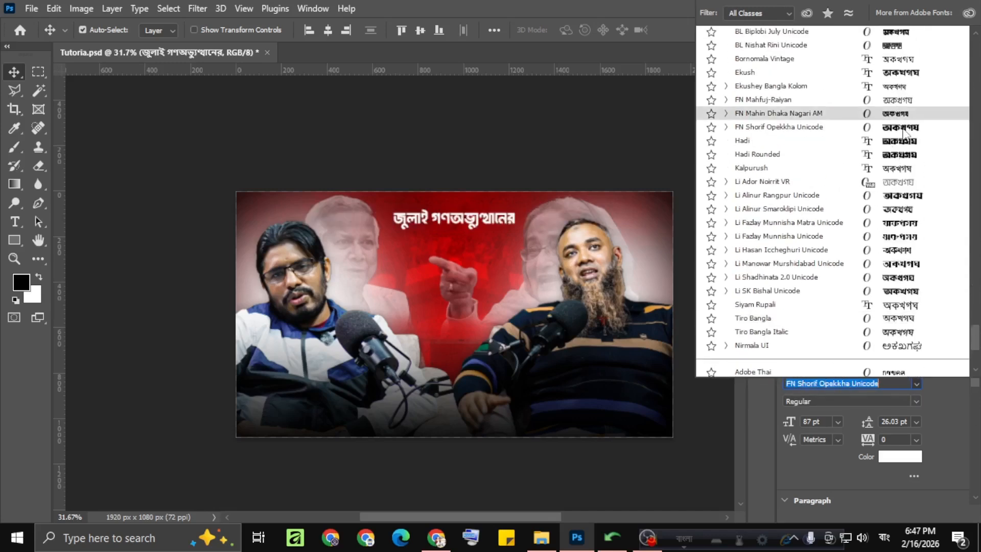
{"action": "scroll", "coordinate": [893, 76], "scroll_direction": "up", "scroll_amount": 3}
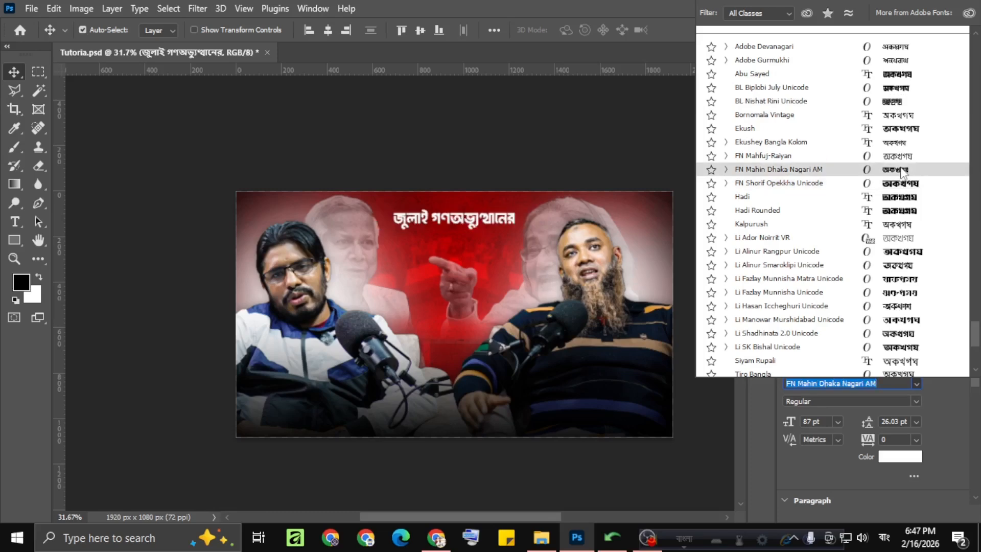
{"action": "left_click", "coordinate": [900, 171]}
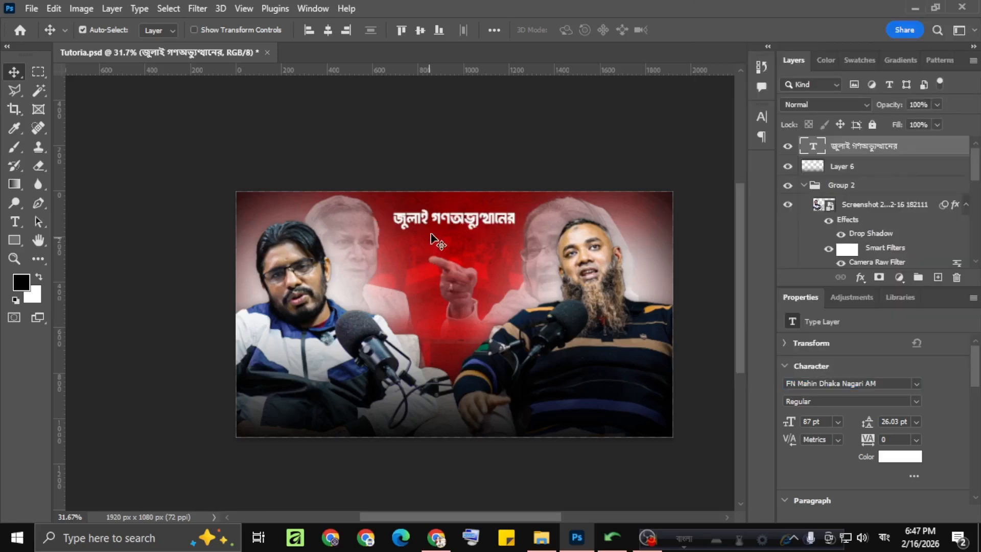
Enlarge the headline to about 154%, 133.73 pt, centred between the two faded portraits above the pointing hand
{"action": "scroll", "coordinate": [464, 224], "scroll_direction": "up", "scroll_amount": 1}
{"action": "left_click_drag", "start_coordinate": [465, 223], "coordinate": [449, 261]}
{"action": "key", "text": "ctrl+t"}
{"action": "scroll", "coordinate": [444, 224], "scroll_direction": "down", "scroll_amount": 1}
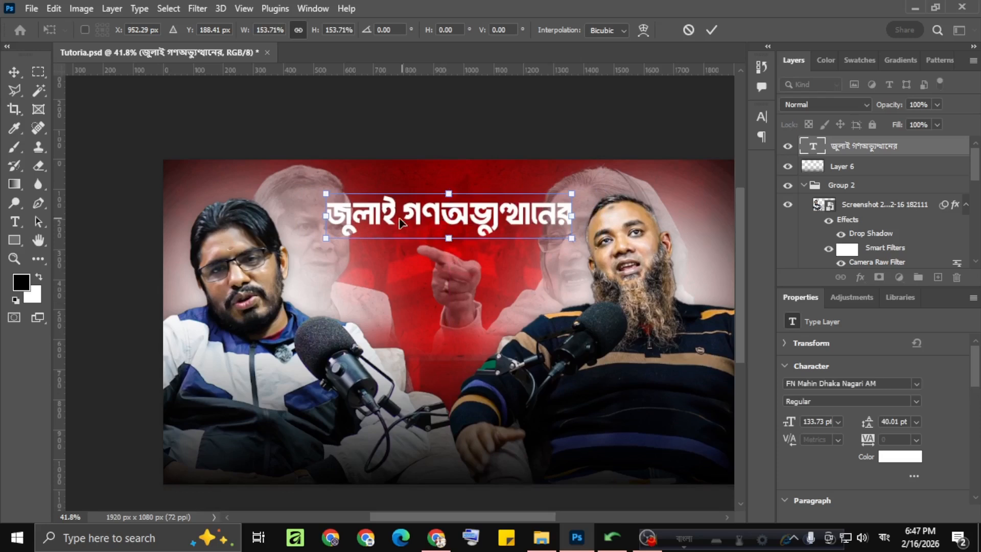
{"action": "key", "text": "Return"}
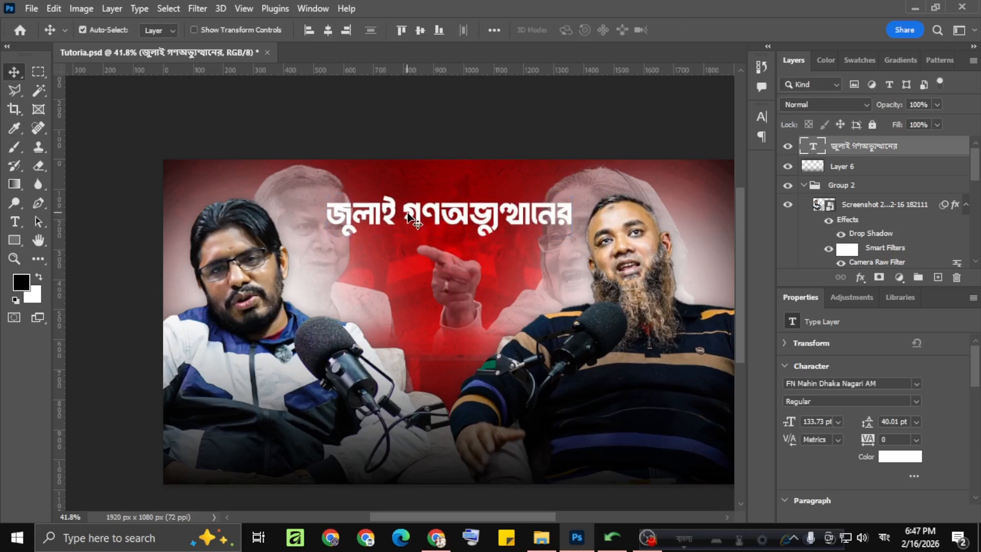
Break the headline onto two lines after "জুলাই" and set its leading to 110 pt
{"action": "double_click", "coordinate": [409, 217]}
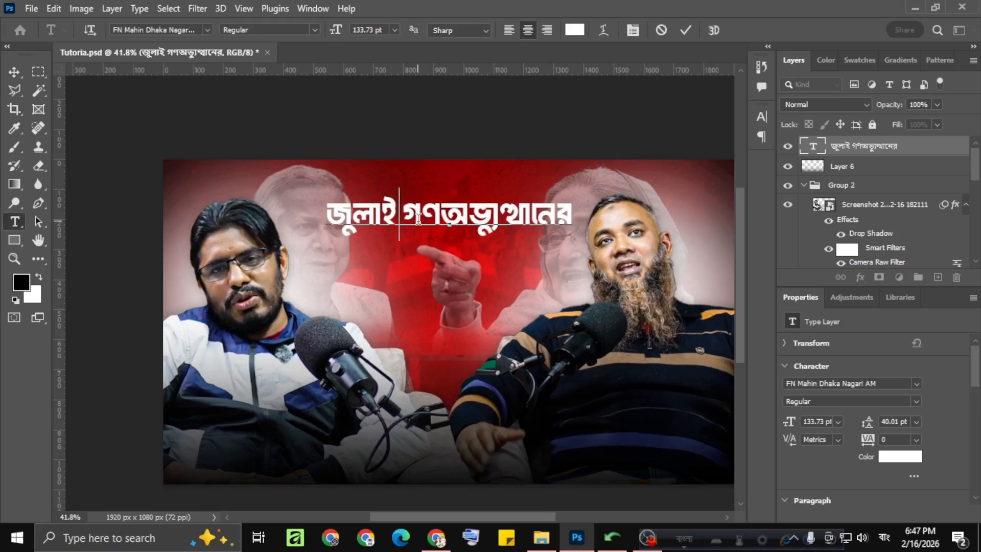
{"action": "key", "text": "Return"}
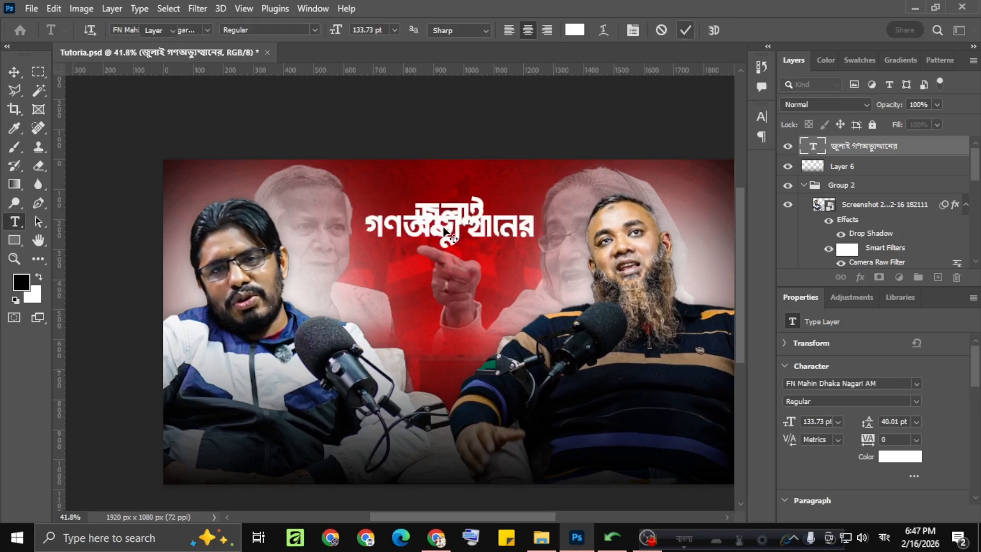
{"action": "key", "text": "Escape"}
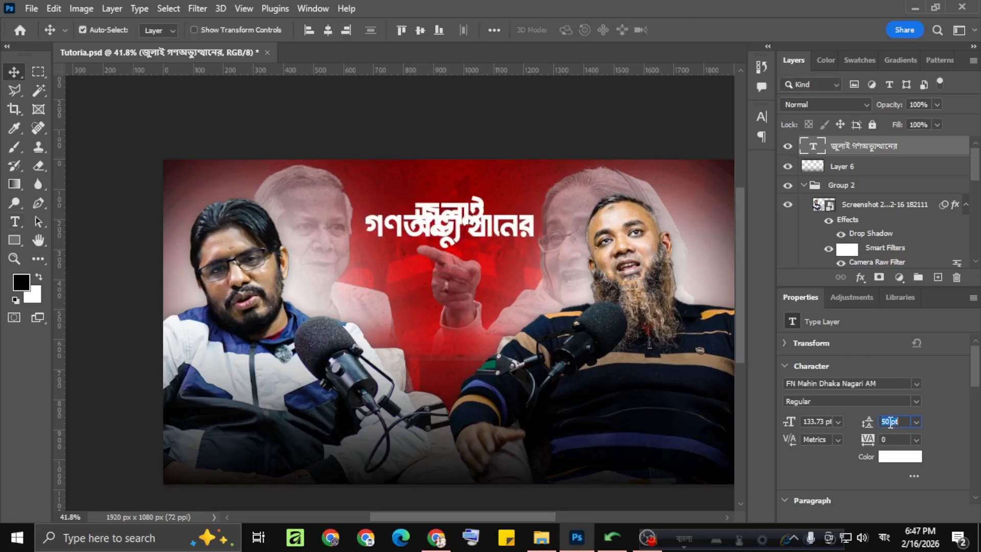
{"action": "key", "text": "shift+Up"}
{"action": "key", "text": "shift+Up"}
{"action": "key", "text": "shift+Up"}
{"action": "key", "text": "shift+Up"}
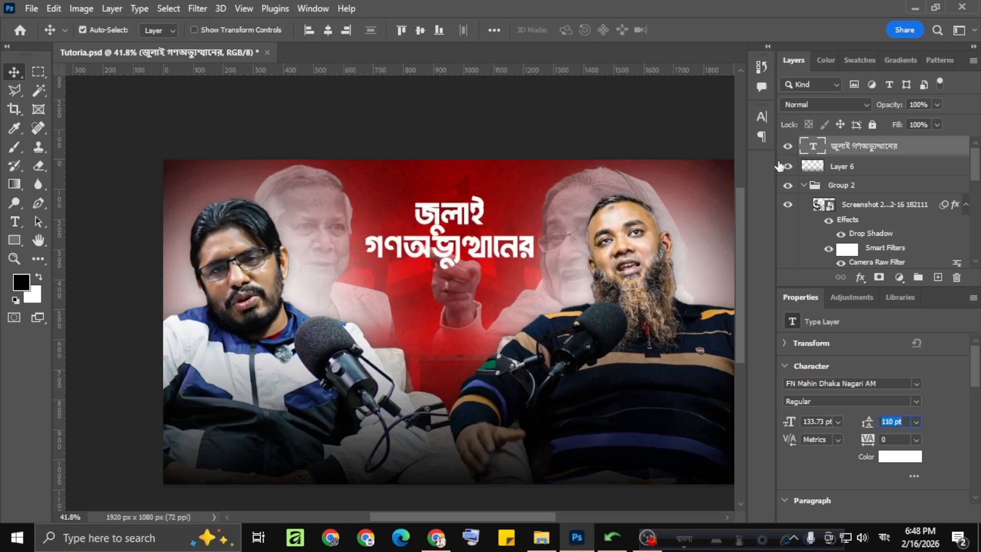
Shorten the headline to "জুলাই" and scale it up to about 231%, 309.26 pt, keeping the Regular style
{"action": "double_click", "coordinate": [812, 147]}
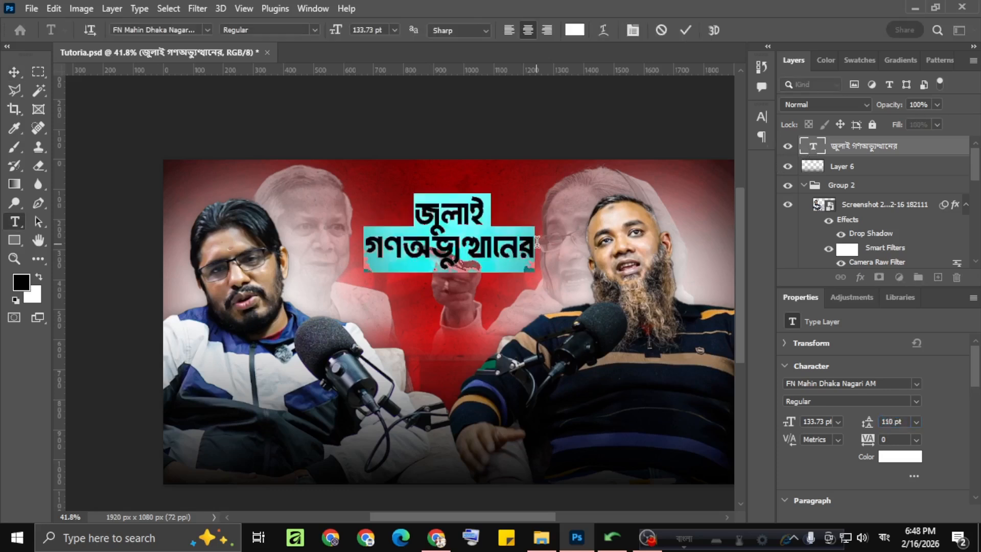
{"action": "key", "text": "BackSpace"}
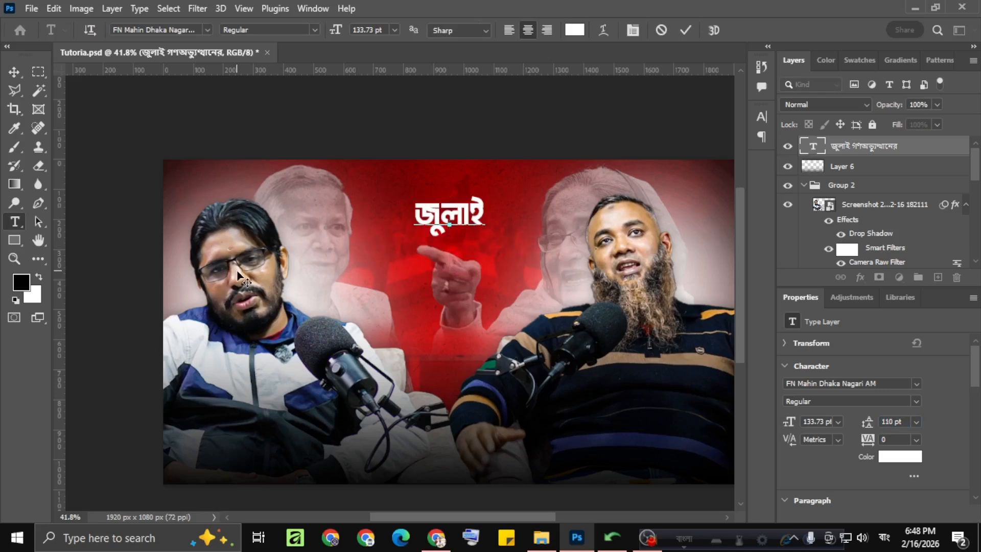
{"action": "left_click", "coordinate": [685, 29]}
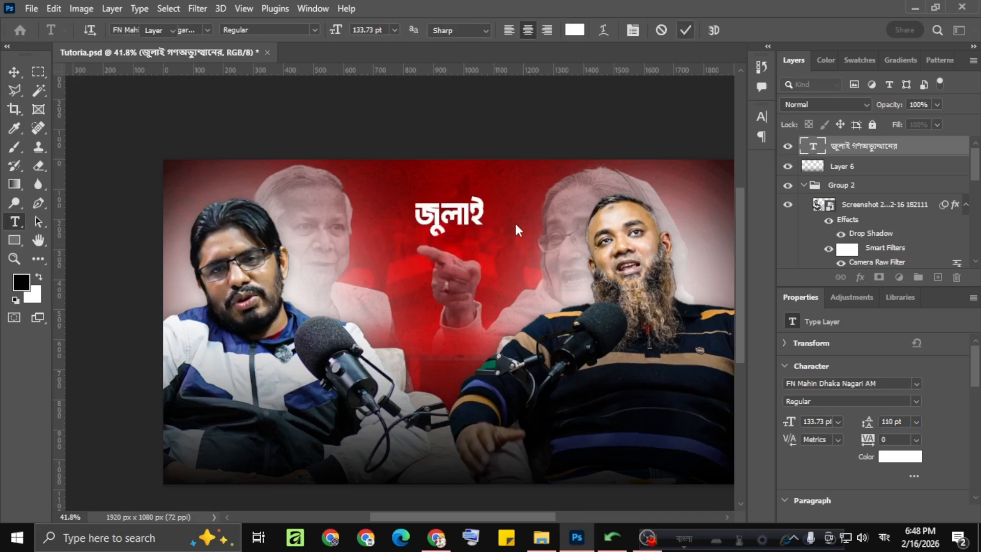
{"action": "key", "text": "ctrl"}
{"action": "key", "text": "ctrl+t"}
{"action": "mouse_move", "coordinate": [485, 237]}
{"action": "left_mouse_down"}
{"action": "mouse_move", "coordinate": [524, 292]}
{"action": "mouse_move", "coordinate": [475, 225]}
{"action": "left_mouse_up"}
{"action": "left_click", "coordinate": [711, 30]}
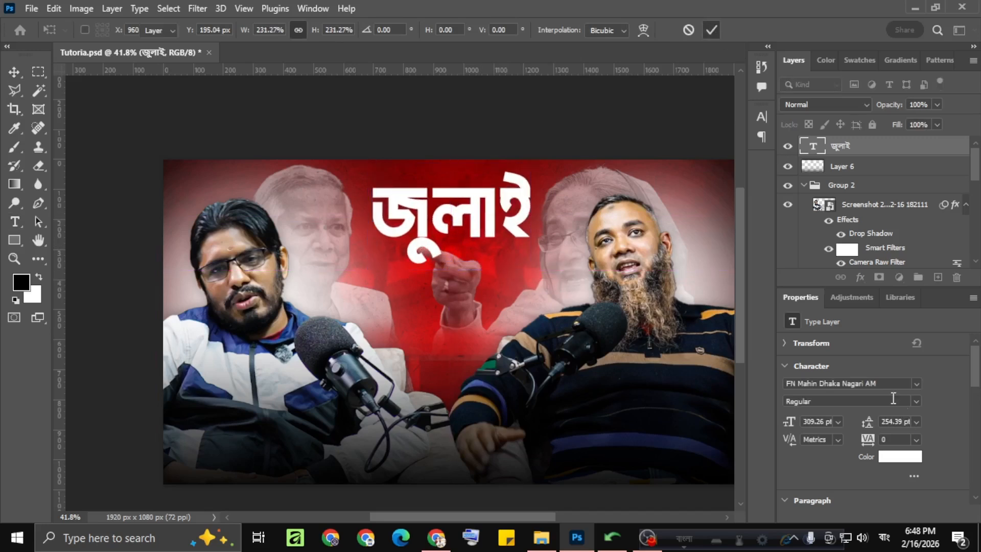
{"action": "left_click", "coordinate": [911, 400]}
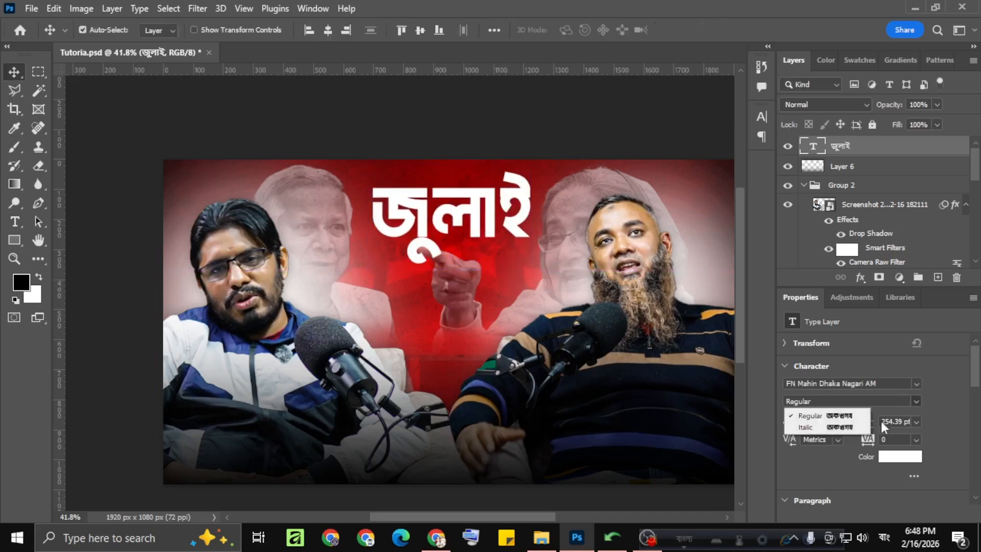
{"action": "left_click", "coordinate": [882, 363]}
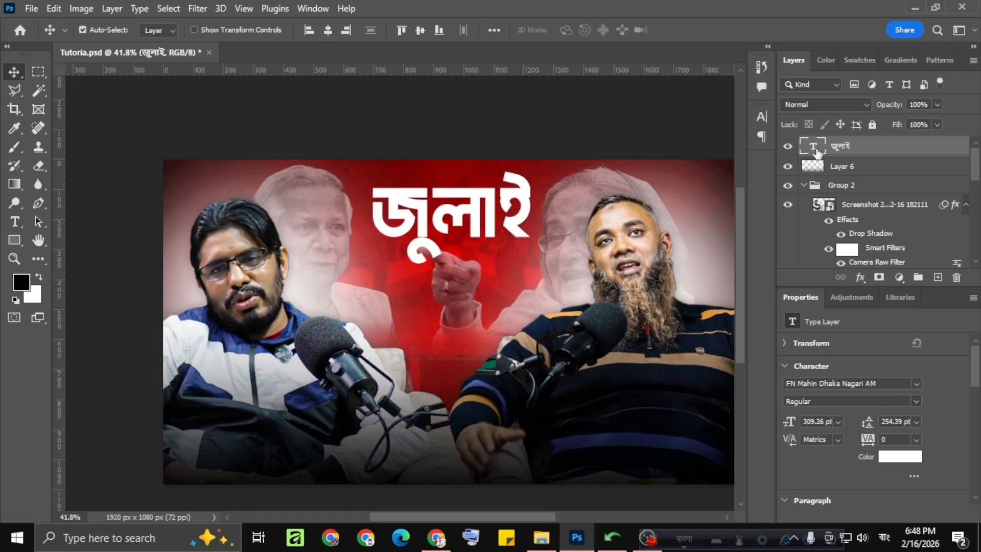
Duplicate the "জুলাই" text directly below itself and replace the copy's wording with "গণঅভ্যুত্থানের"
{"action": "left_click_drag", "start_coordinate": [468, 215], "coordinate": [473, 280]}
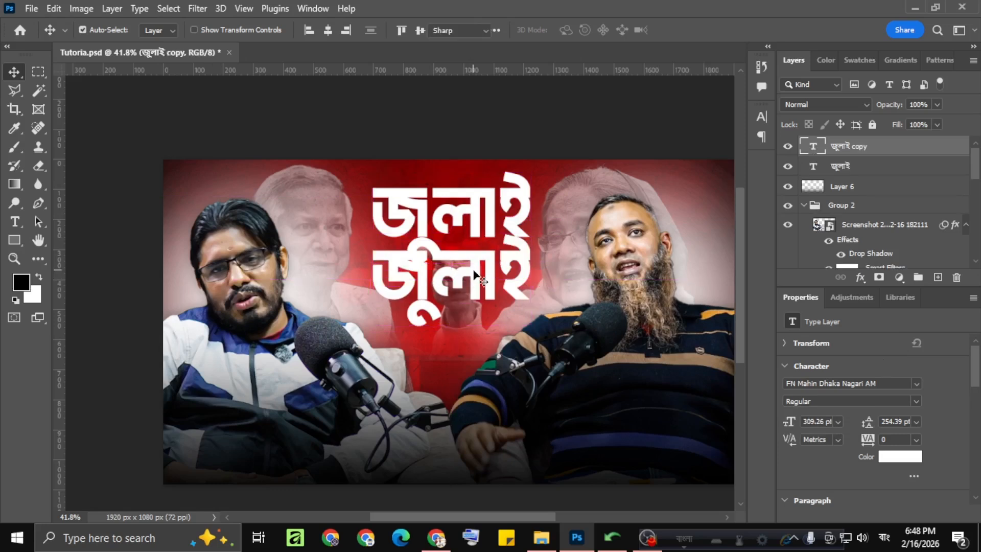
{"action": "double_click", "coordinate": [473, 278]}
{"action": "type", "text": "গণঅভ্যুত্থানের"}
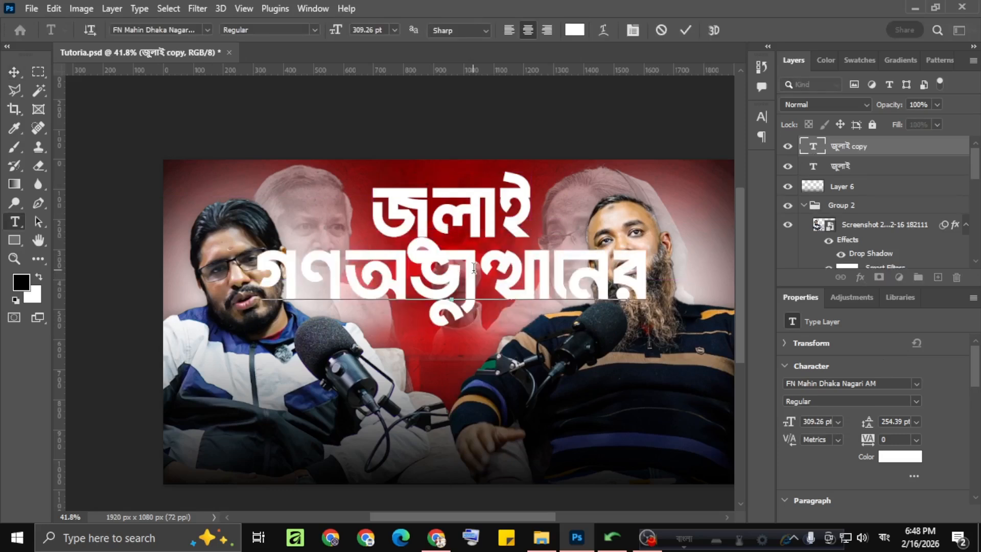
{"action": "left_click", "coordinate": [686, 30]}
Scale the "গণঅভ্যুত্থানের" line down to about 41%, 127.98 pt, matching the width of "জুলাই" and sitting just beneath it
{"action": "key", "text": "ctrl+t"}
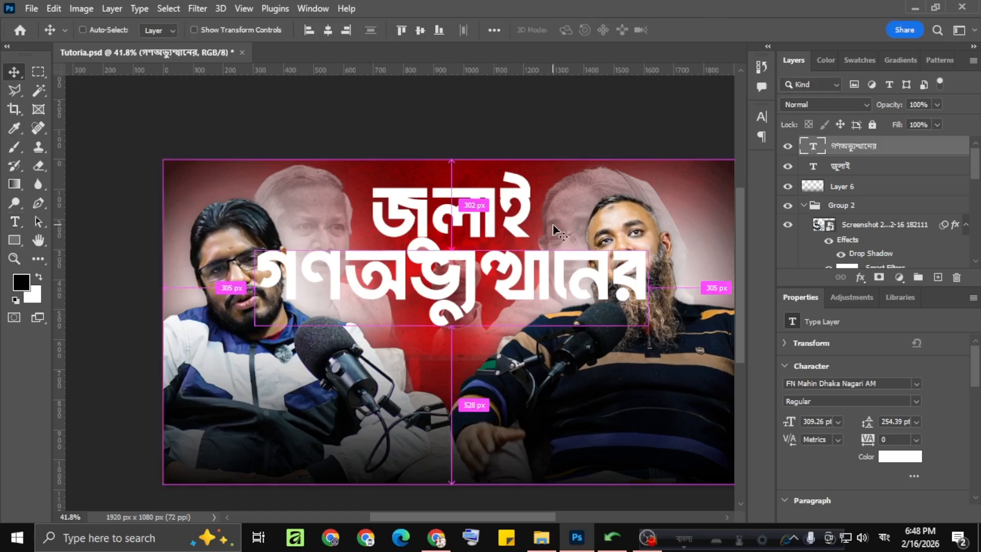
{"action": "left_click_drag", "start_coordinate": [645, 227], "coordinate": [491, 266]}
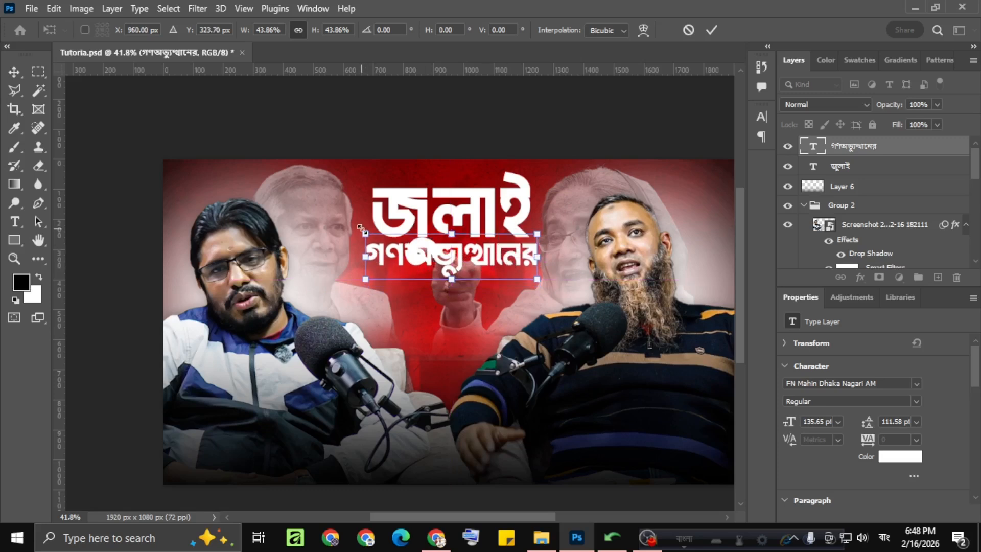
{"action": "left_click_drag", "start_coordinate": [362, 228], "coordinate": [367, 230]}
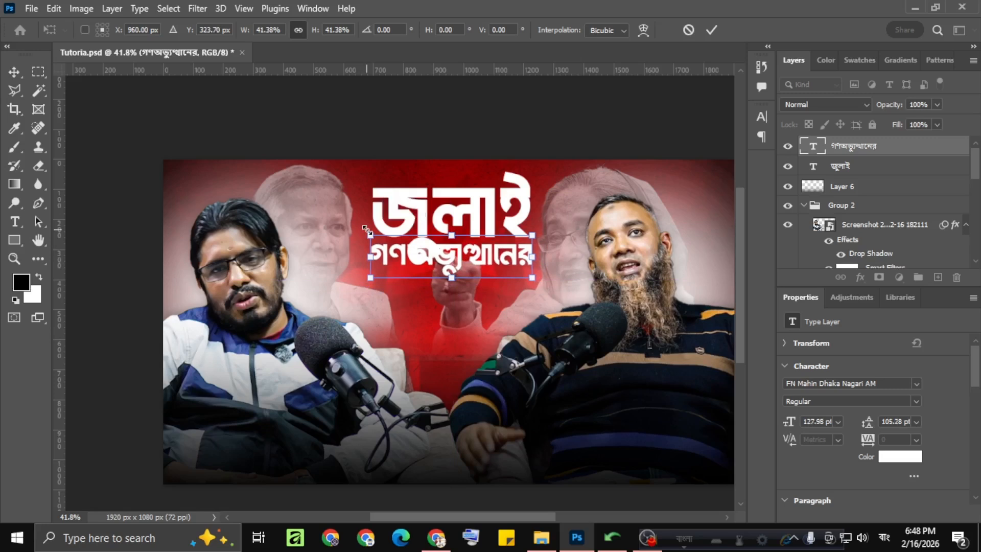
{"action": "left_click", "coordinate": [712, 26]}
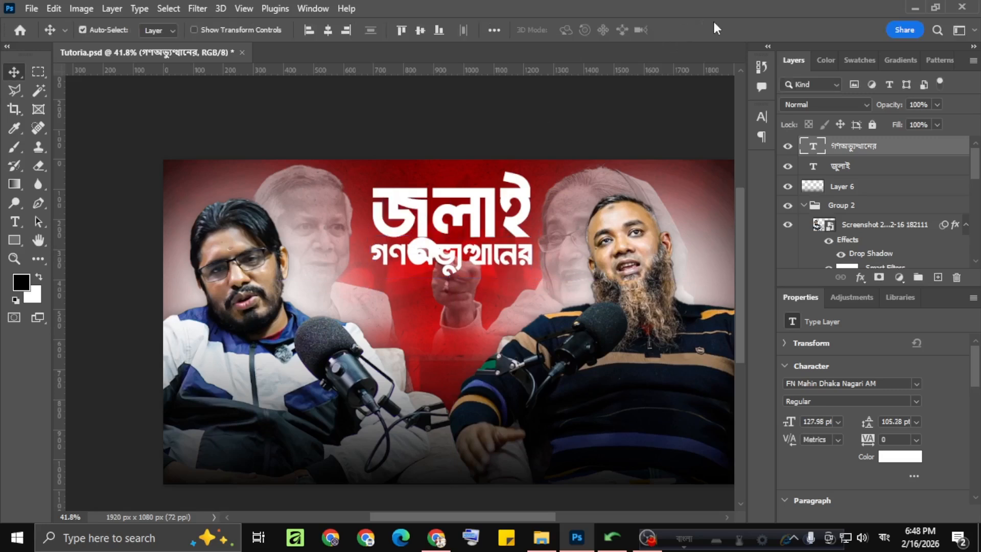
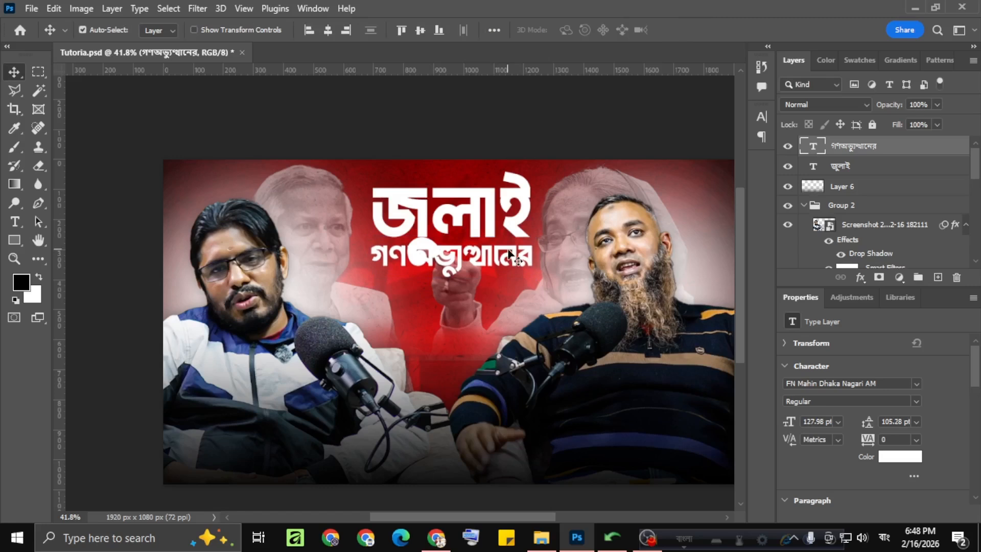
Hide the part of "জুলাই" overlapping the second line with an inverted layer mask made from a rectangular selection around that line
{"action": "scroll", "coordinate": [466, 247], "scroll_direction": "up", "scroll_amount": 3}
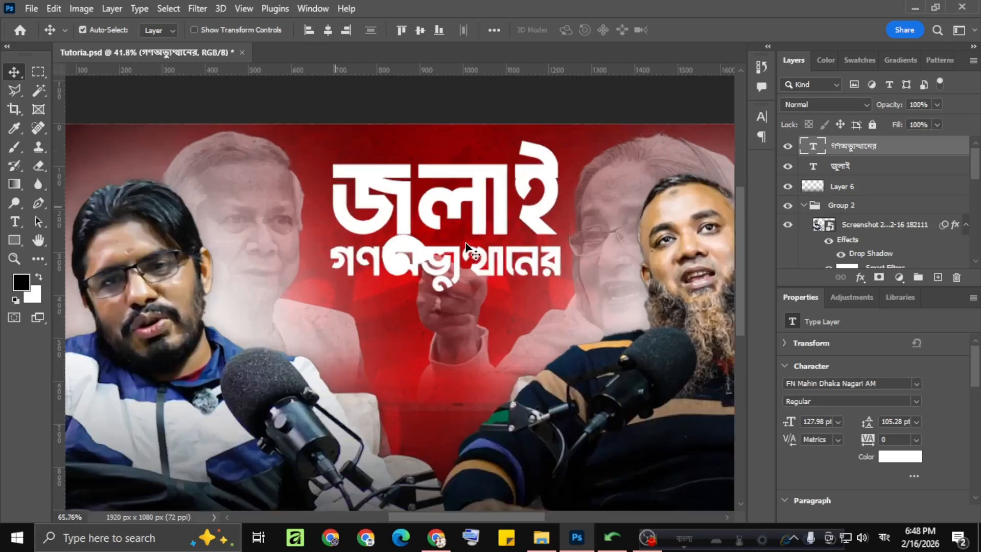
{"action": "scroll", "coordinate": [465, 248], "scroll_direction": "up", "scroll_amount": 2}
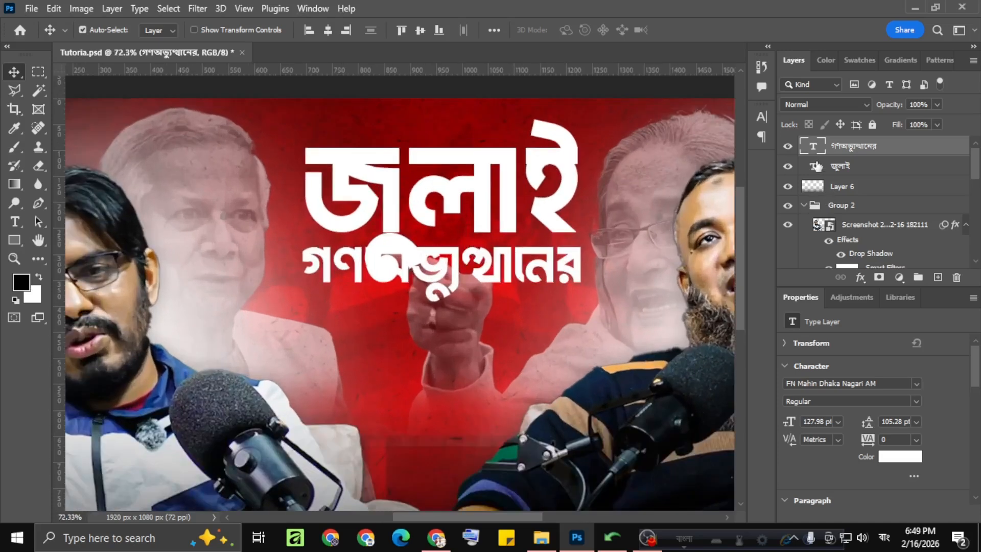
{"action": "left_click", "coordinate": [852, 167]}
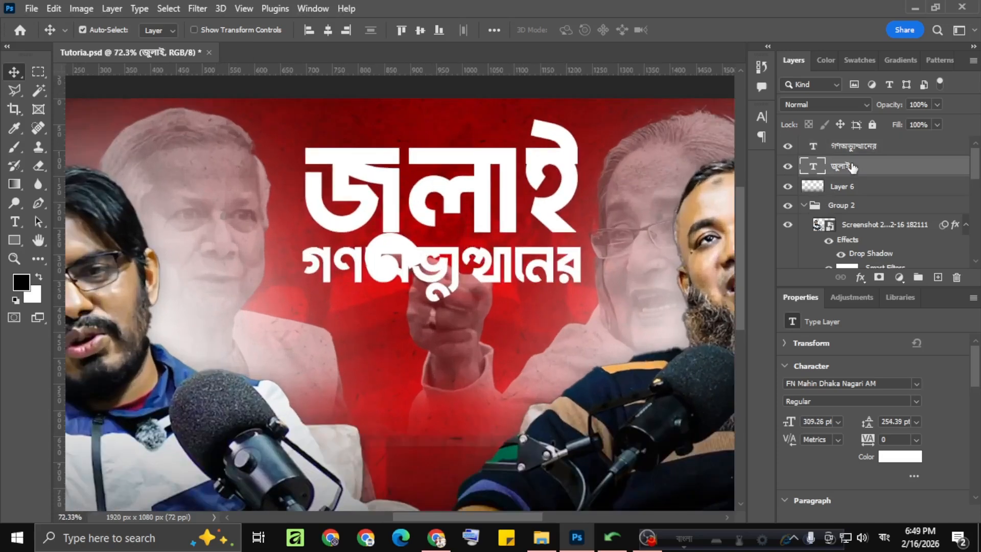
{"action": "left_click", "coordinate": [37, 74]}
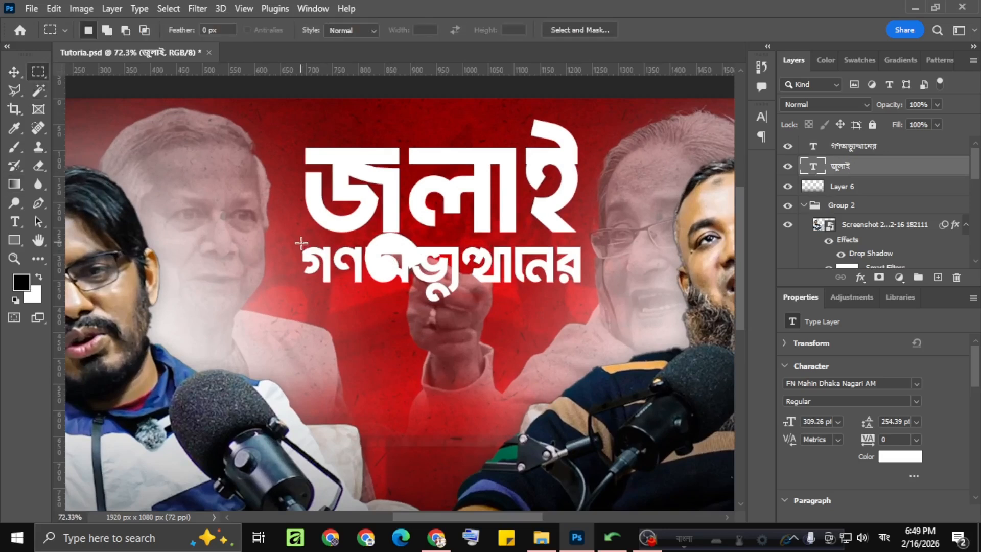
{"action": "left_click_drag", "start_coordinate": [300, 242], "coordinate": [591, 294]}
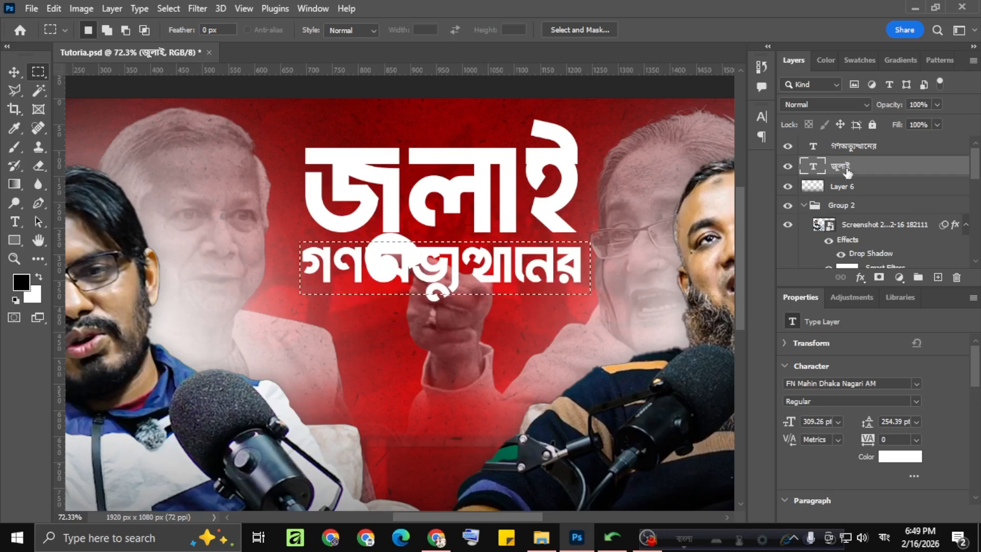
{"action": "left_click", "coordinate": [877, 278]}
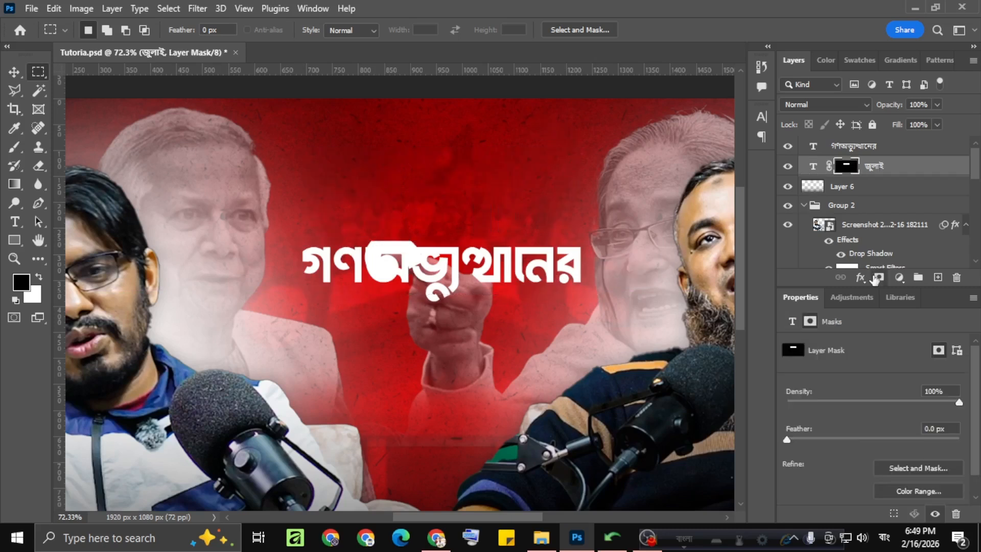
{"action": "key", "text": "ctrl+i"}
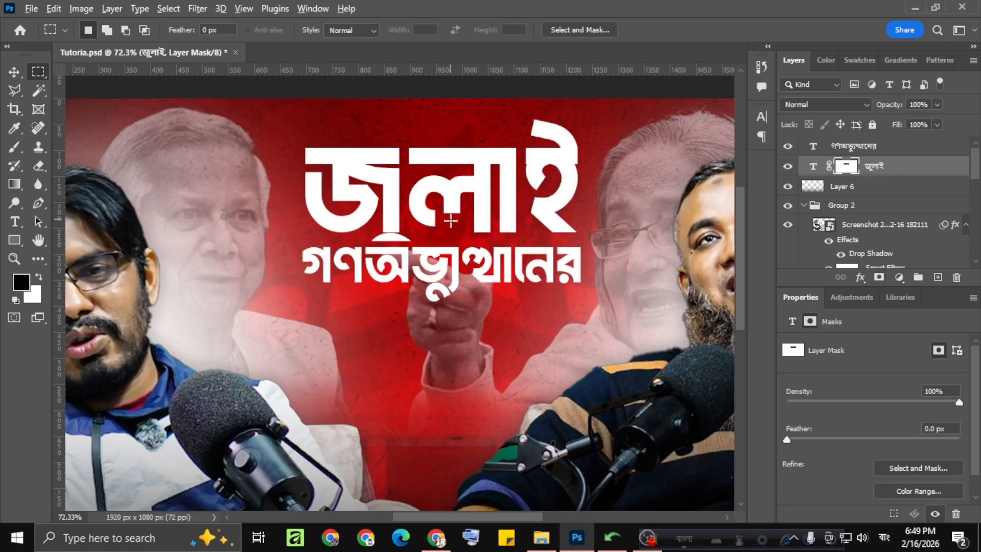
Examine the stacked headline against the two hosts and the faded portraits, close up and over the whole composition
{"action": "scroll", "coordinate": [445, 218], "scroll_direction": "down", "scroll_amount": 2}
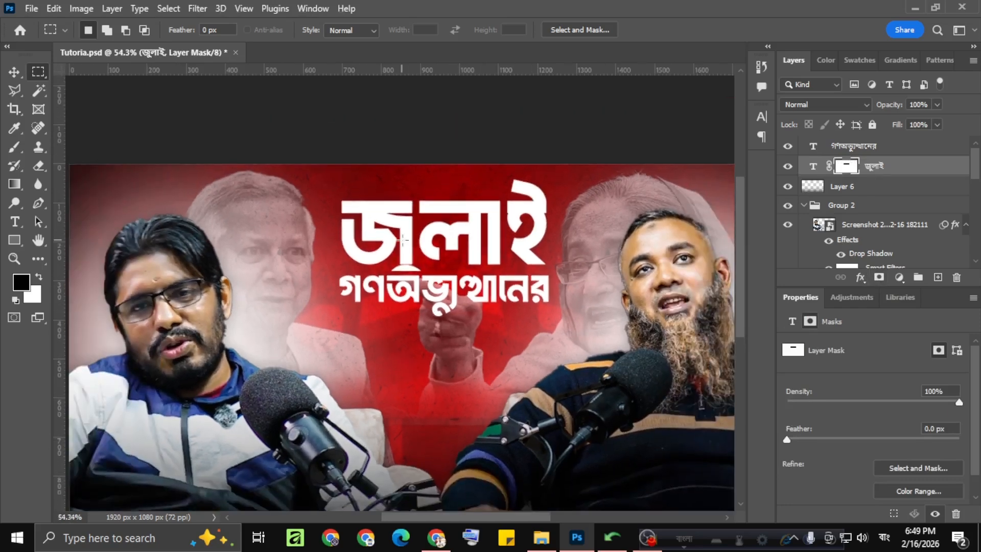
{"action": "scroll", "coordinate": [402, 239], "scroll_direction": "down", "scroll_amount": 2}
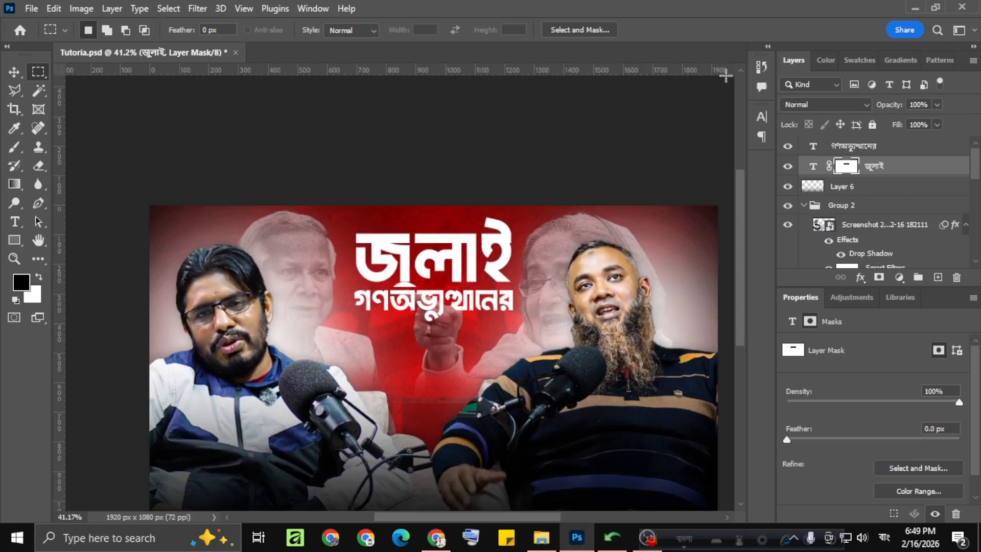
{"action": "left_click", "coordinate": [17, 75]}
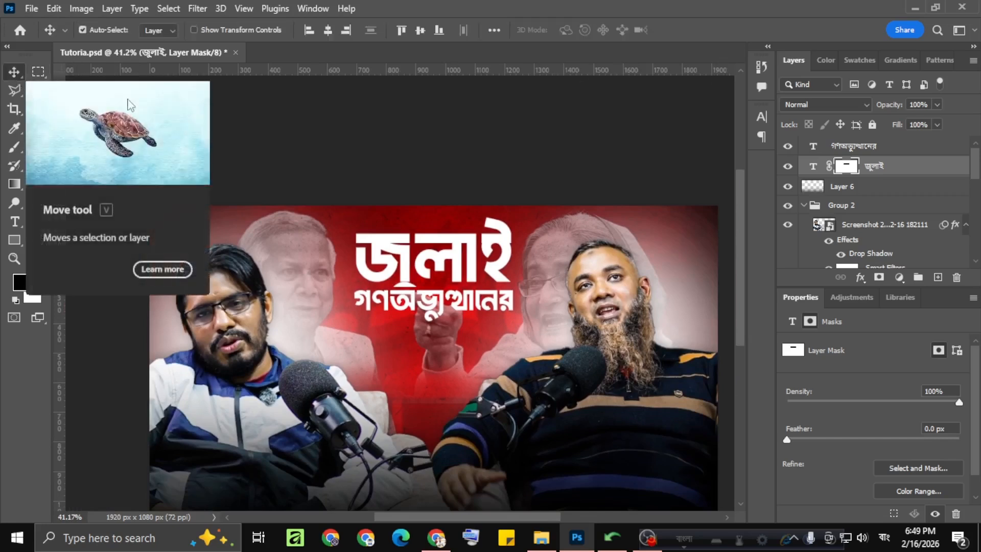
{"action": "left_click", "coordinate": [813, 167]}
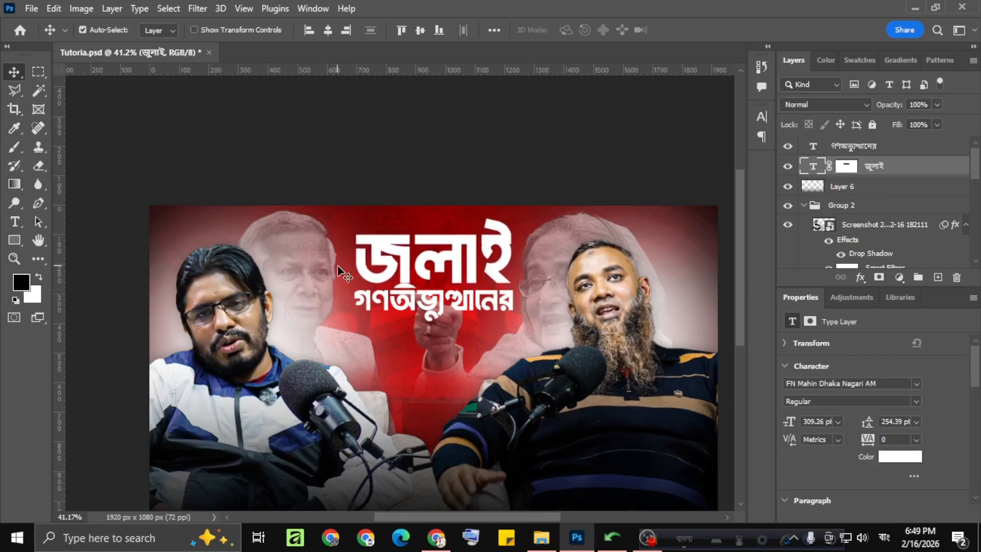
{"action": "left_click", "coordinate": [298, 184]}
{"action": "scroll", "coordinate": [374, 262], "scroll_direction": "down", "scroll_amount": 1}
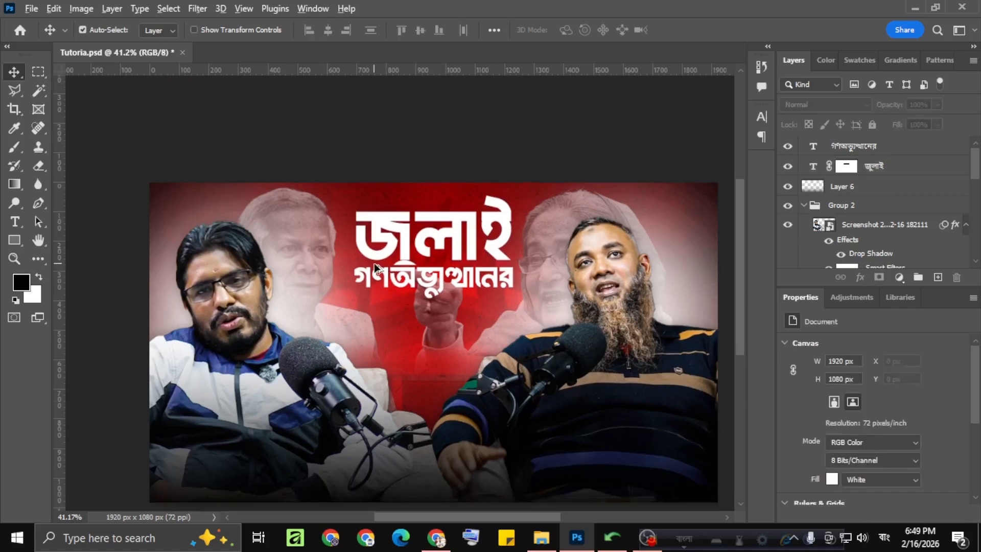
{"action": "scroll", "coordinate": [373, 262], "scroll_direction": "up", "scroll_amount": 2}
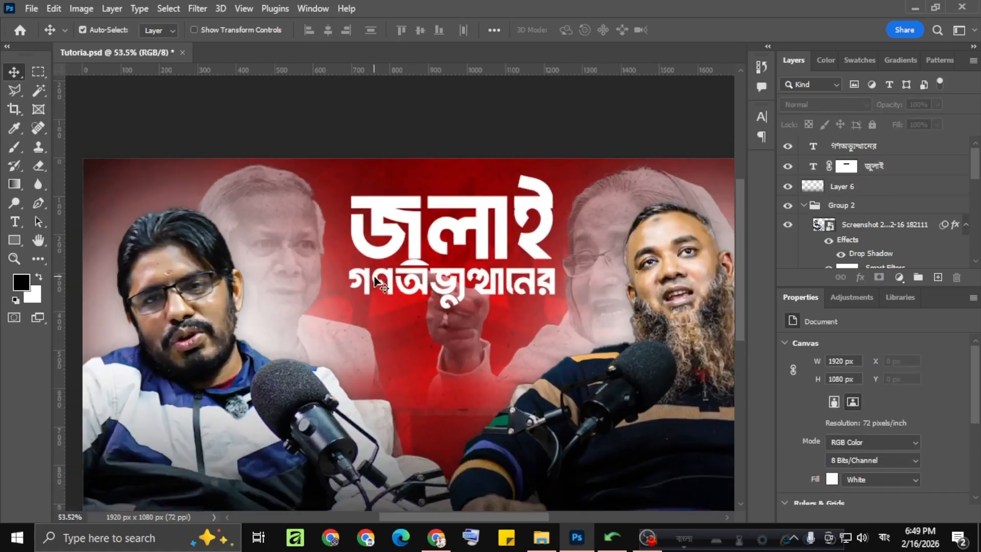
{"action": "scroll", "coordinate": [374, 280], "scroll_direction": "down", "scroll_amount": 2}
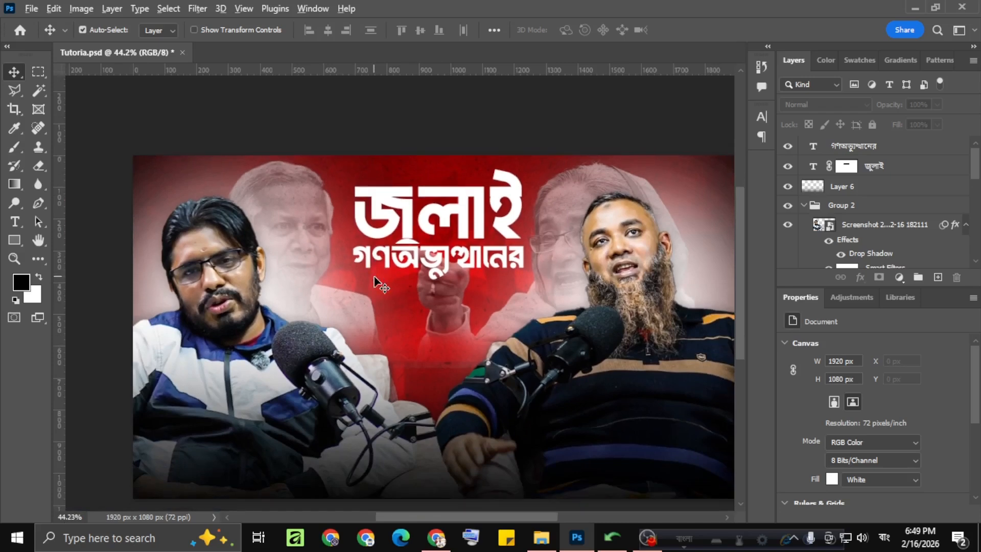
{"action": "scroll", "coordinate": [509, 302], "scroll_direction": "down", "scroll_amount": 1}
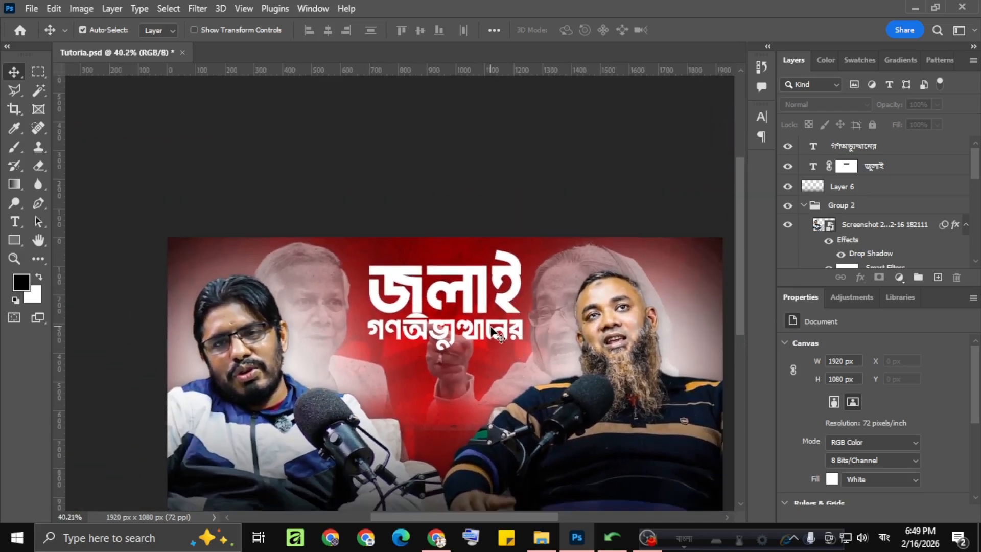
{"action": "scroll", "coordinate": [475, 312], "scroll_direction": "up", "scroll_amount": 3}
{"action": "scroll", "coordinate": [474, 310], "scroll_direction": "down", "scroll_amount": 4}
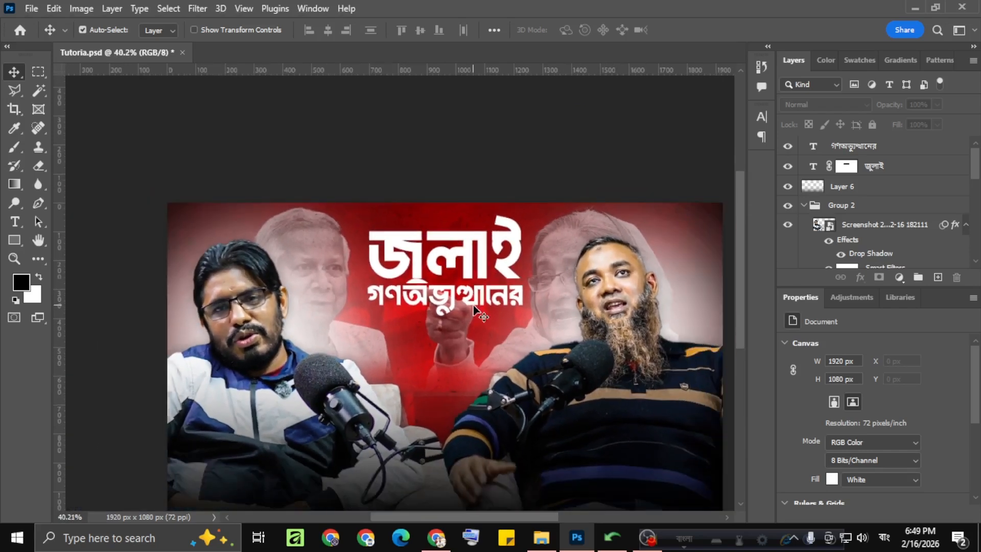
{"action": "scroll", "coordinate": [442, 301], "scroll_direction": "down", "scroll_amount": 3}
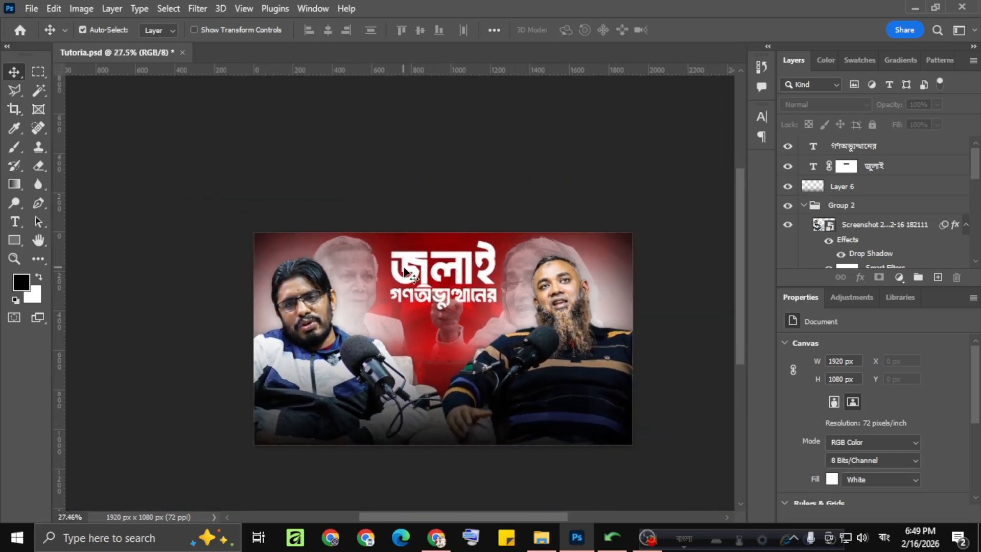
Hide the white Background layer at the bottom of the layer stack
{"action": "scroll", "coordinate": [896, 220], "scroll_direction": "down", "scroll_amount": 3}
{"action": "scroll", "coordinate": [896, 219], "scroll_direction": "down", "scroll_amount": 5}
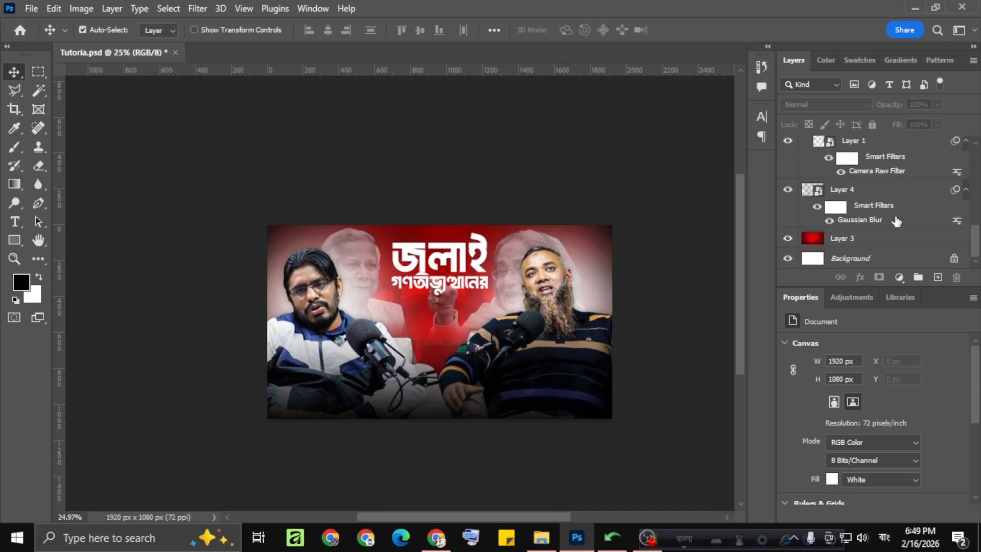
{"action": "left_click", "coordinate": [802, 260]}
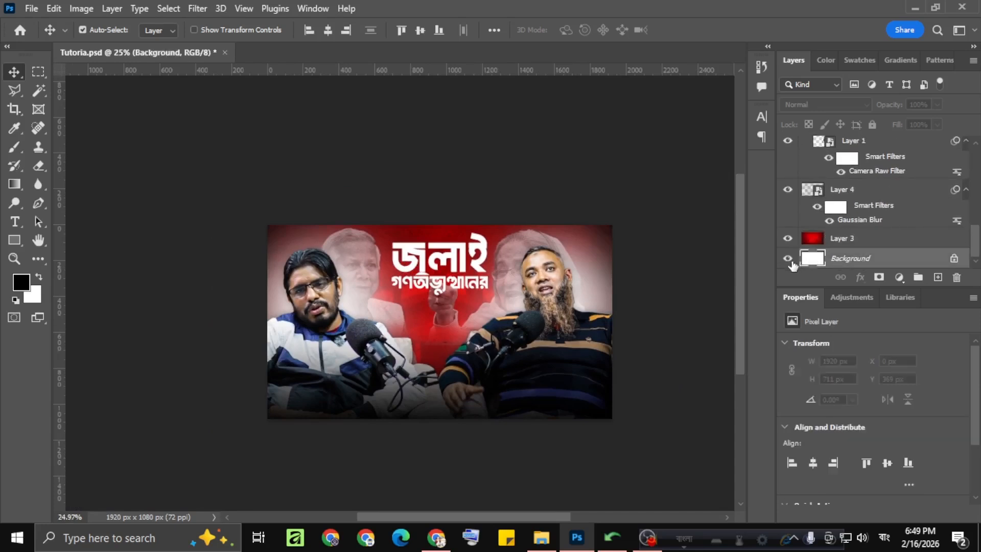
{"action": "left_click", "coordinate": [788, 259]}
Add a linear Gradient Fill layer at 90° above Background, starting from the black-to-white preset in Basics
{"action": "left_click", "coordinate": [899, 277]}
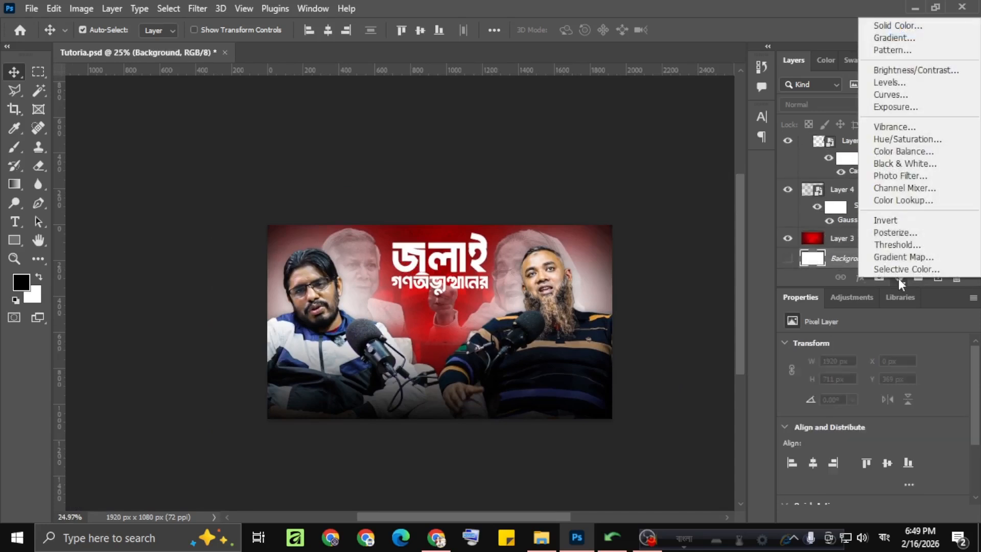
{"action": "left_click", "coordinate": [905, 36]}
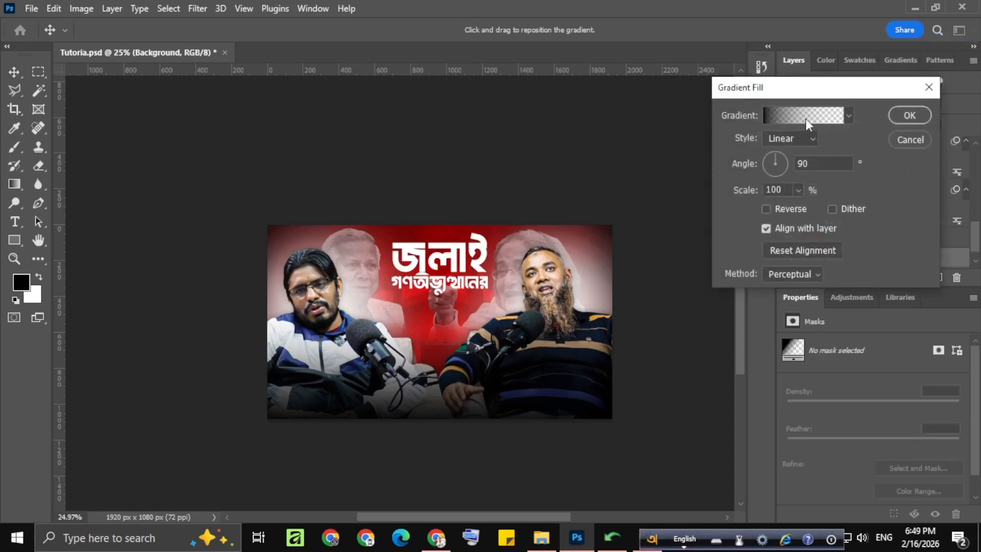
{"action": "left_click", "coordinate": [848, 116]}
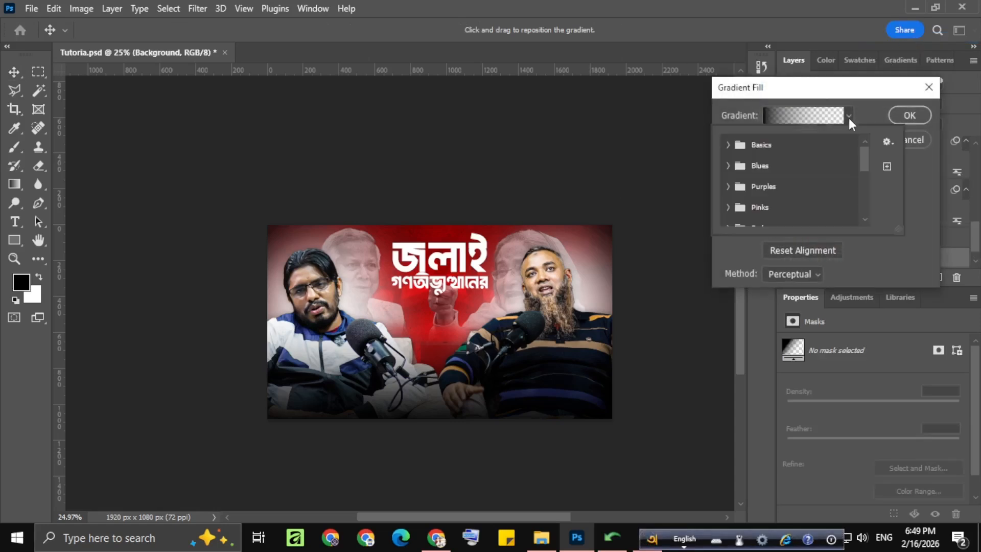
{"action": "left_click", "coordinate": [740, 153]}
{"action": "left_click", "coordinate": [785, 174]}
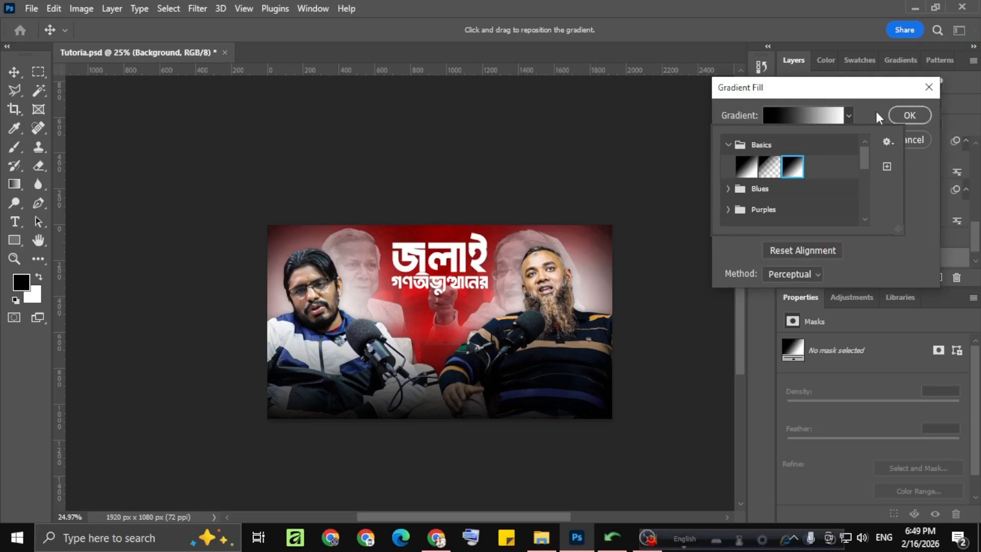
{"action": "left_click", "coordinate": [802, 124]}
Set the gradient's start stop to red (RGB 209, 0, 0) and its end stop to f30000
{"action": "left_click", "coordinate": [642, 298]}
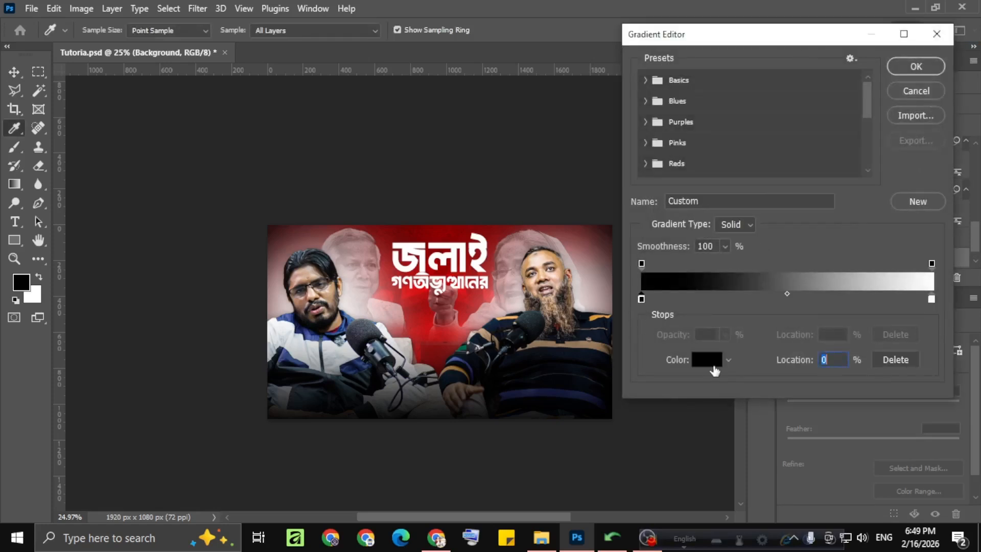
{"action": "left_click", "coordinate": [707, 360]}
{"action": "left_click_drag", "start_coordinate": [773, 134], "coordinate": [806, 83]}
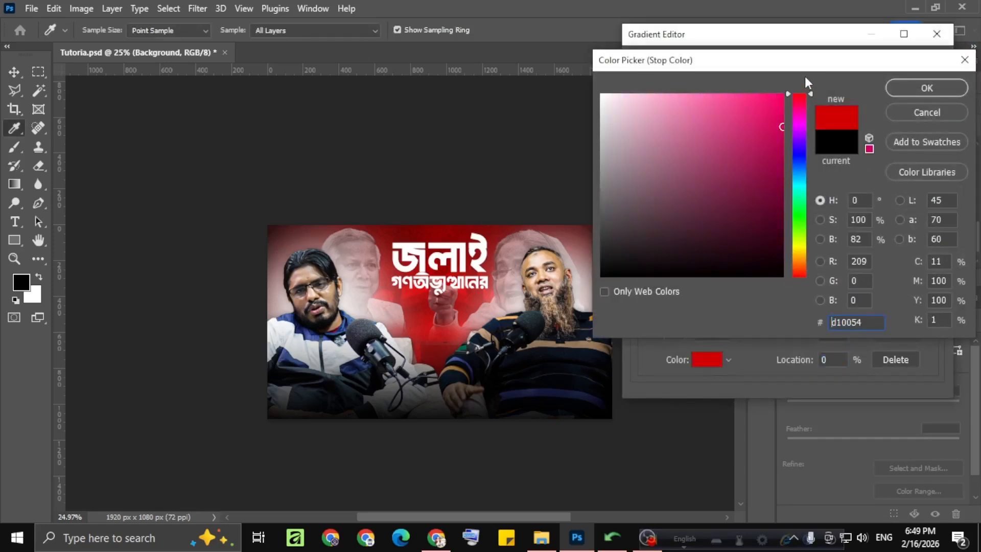
{"action": "left_click", "coordinate": [927, 88]}
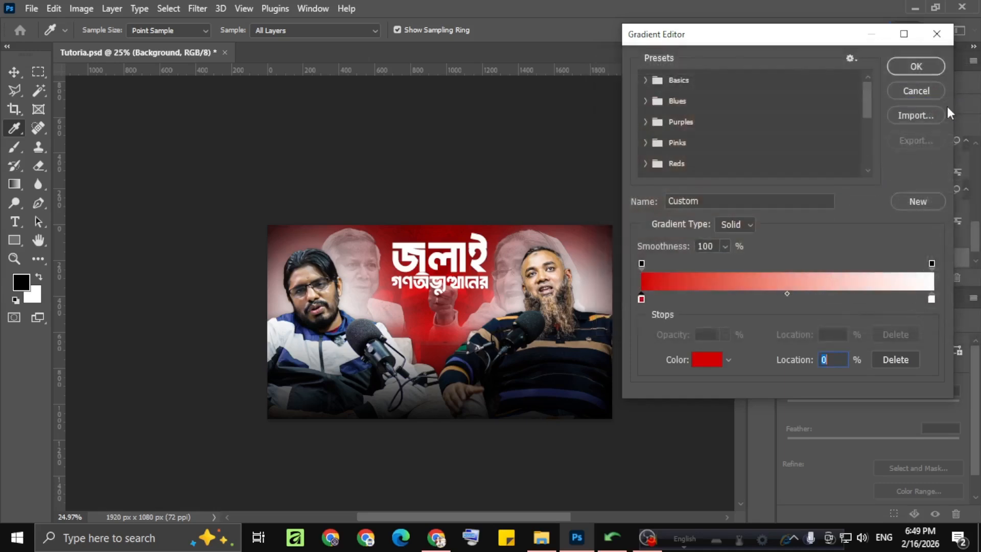
{"action": "double_click", "coordinate": [931, 300]}
{"action": "left_click", "coordinate": [804, 93]}
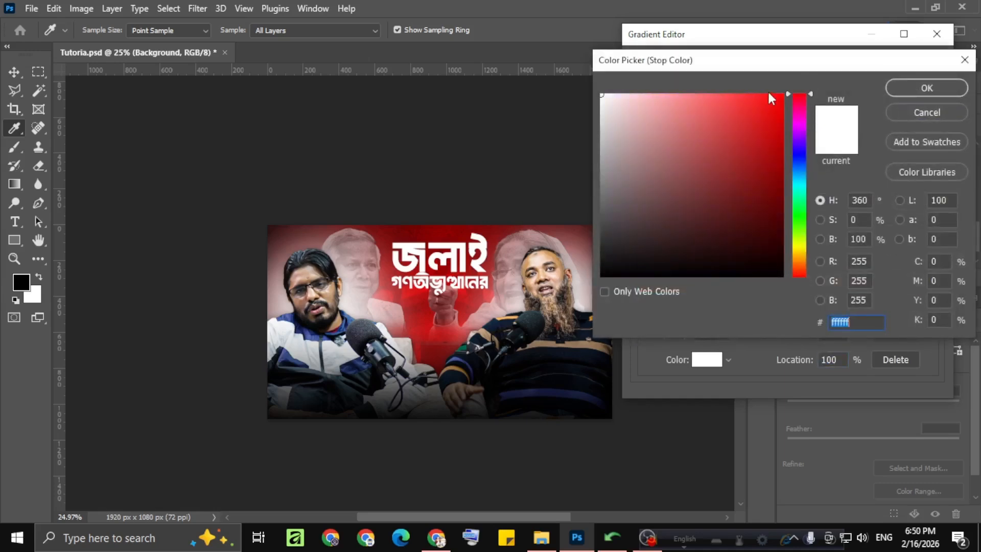
{"action": "left_click_drag", "start_coordinate": [769, 94], "coordinate": [787, 103]}
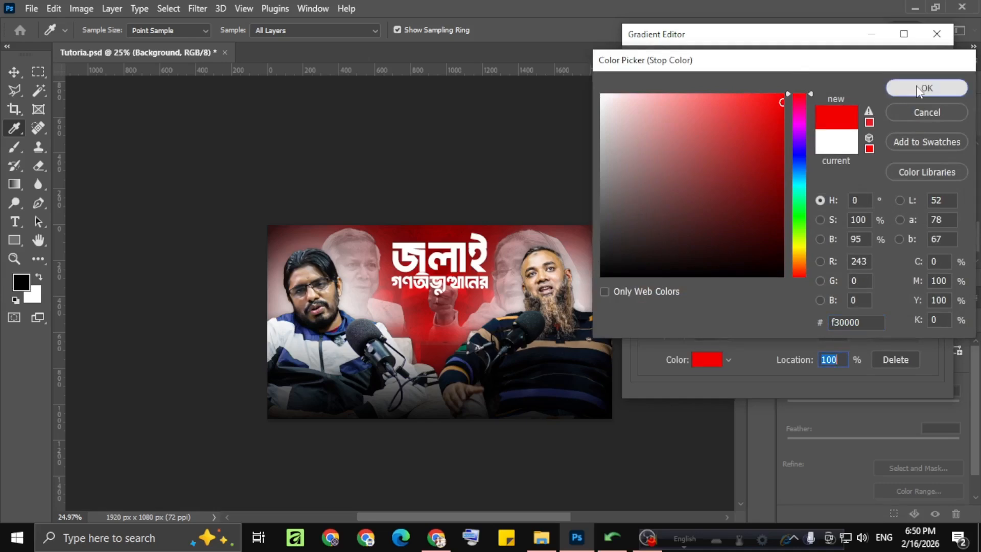
{"action": "left_click", "coordinate": [894, 89]}
Change the gradient's start stop to the red e60000
{"action": "left_click", "coordinate": [642, 299]}
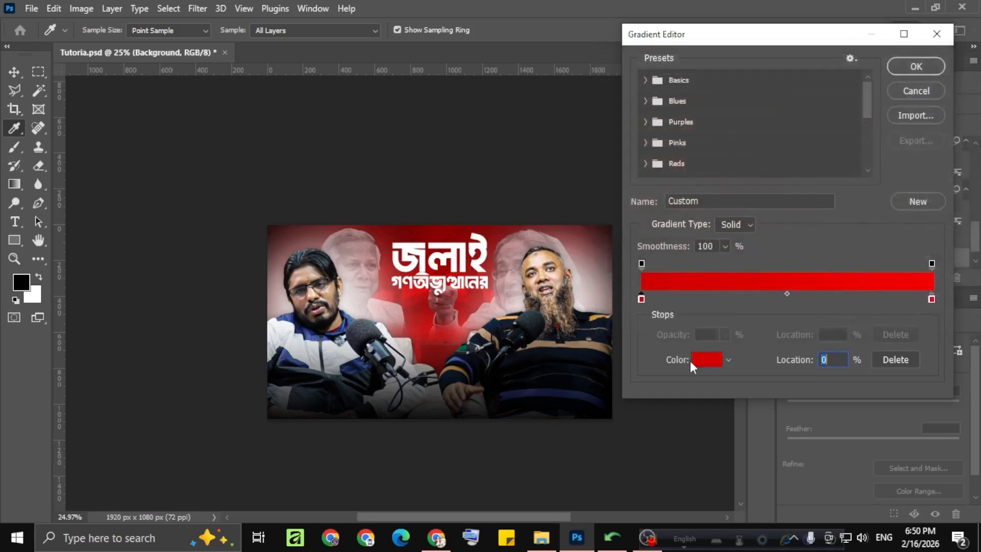
{"action": "left_click", "coordinate": [700, 359]}
{"action": "mouse_move", "coordinate": [780, 139]}
{"action": "left_mouse_down"}
{"action": "mouse_move", "coordinate": [773, 102]}
{"action": "mouse_move", "coordinate": [781, 111]}
{"action": "left_mouse_up"}
{"action": "left_click", "coordinate": [889, 93]}
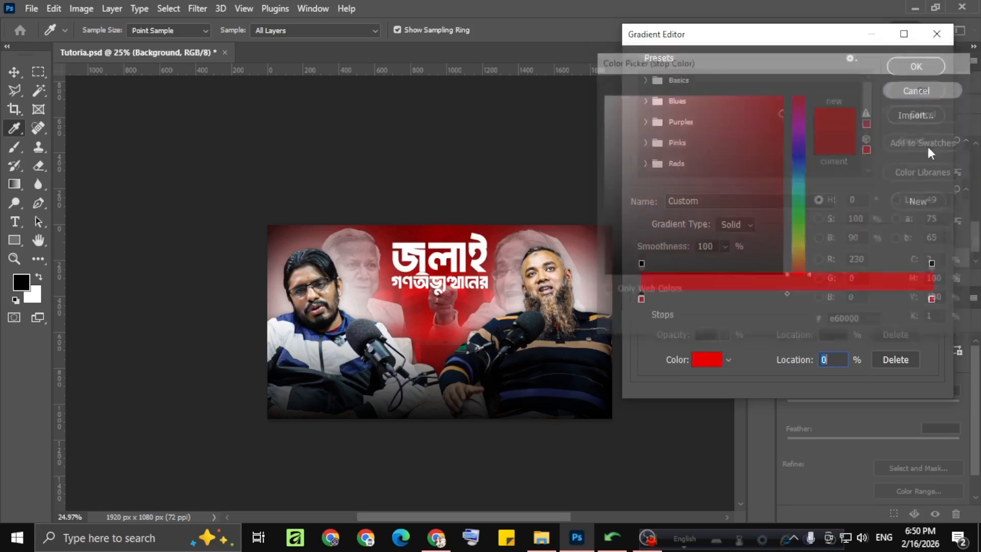
Change the gradient's end stop to a dark red and accept the gradient fill
{"action": "double_click", "coordinate": [931, 300]}
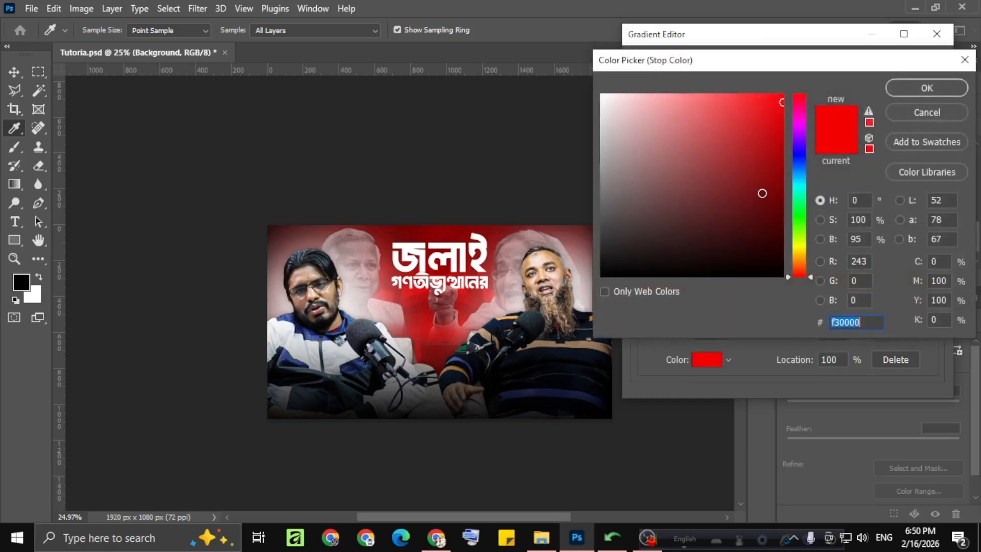
{"action": "left_click", "coordinate": [785, 196]}
{"action": "mouse_move", "coordinate": [788, 196]}
{"action": "left_mouse_down"}
{"action": "mouse_move", "coordinate": [775, 194]}
{"action": "mouse_move", "coordinate": [782, 182]}
{"action": "left_mouse_up"}
{"action": "left_click", "coordinate": [936, 91]}
{"action": "left_click", "coordinate": [916, 69]}
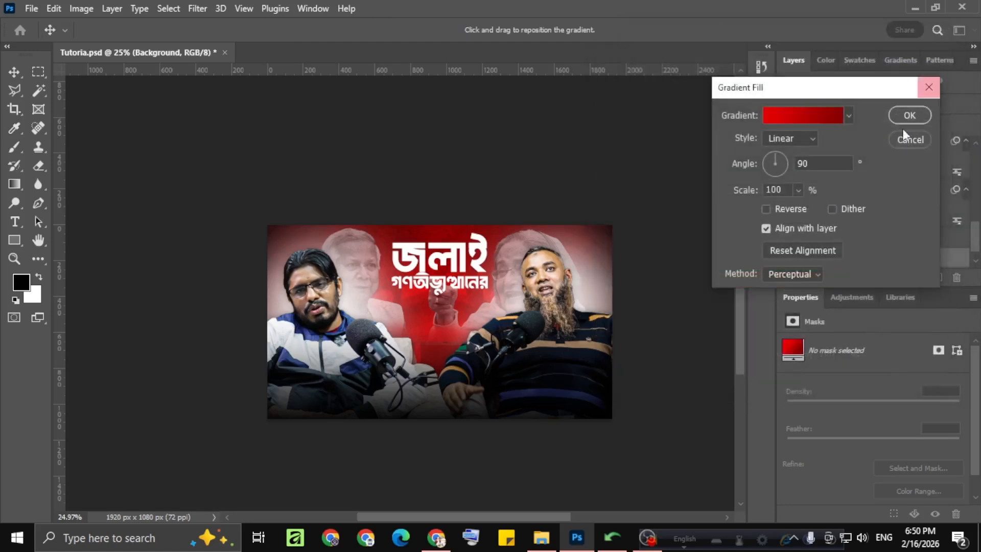
{"action": "left_click", "coordinate": [911, 118]}
Set the blend mode of the red Layer 3 to Multiply over the gradient fill
{"action": "left_click", "coordinate": [854, 239]}
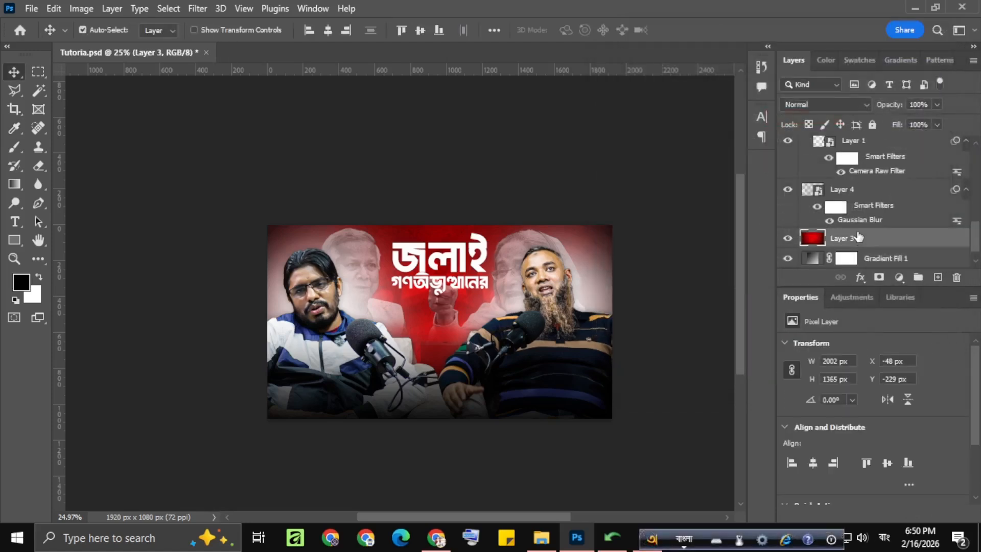
{"action": "left_click", "coordinate": [823, 105]}
{"action": "left_click", "coordinate": [802, 158]}
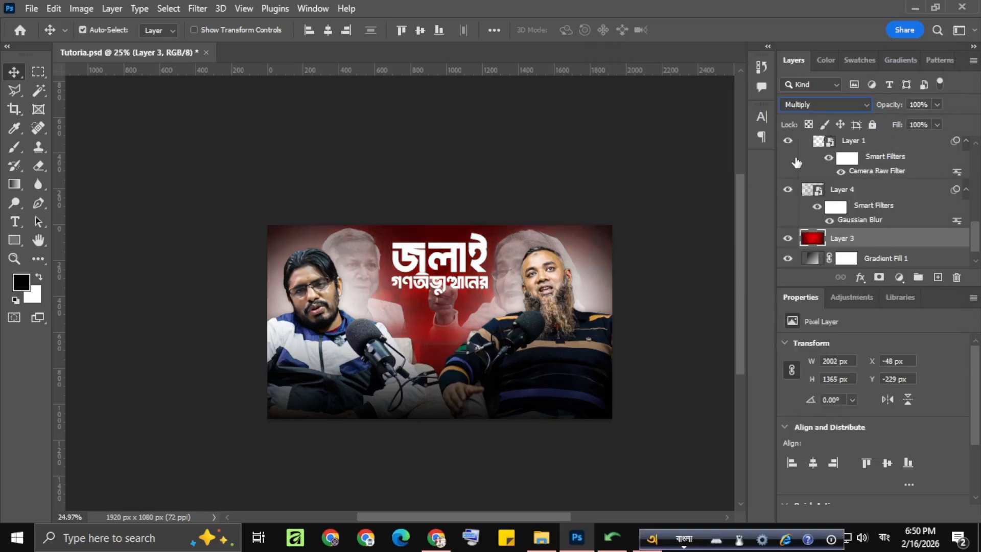
{"action": "left_click", "coordinate": [409, 153]}
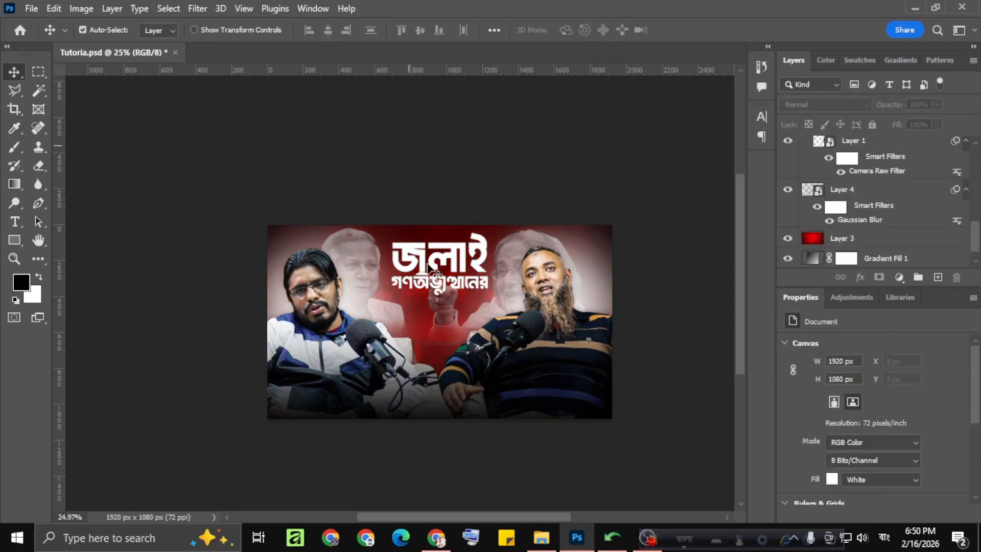
{"action": "scroll", "coordinate": [431, 265], "scroll_direction": "up", "scroll_amount": 1}
{"action": "scroll", "coordinate": [431, 262], "scroll_direction": "up", "scroll_amount": 2}
{"action": "scroll", "coordinate": [431, 262], "scroll_direction": "down", "scroll_amount": 3}
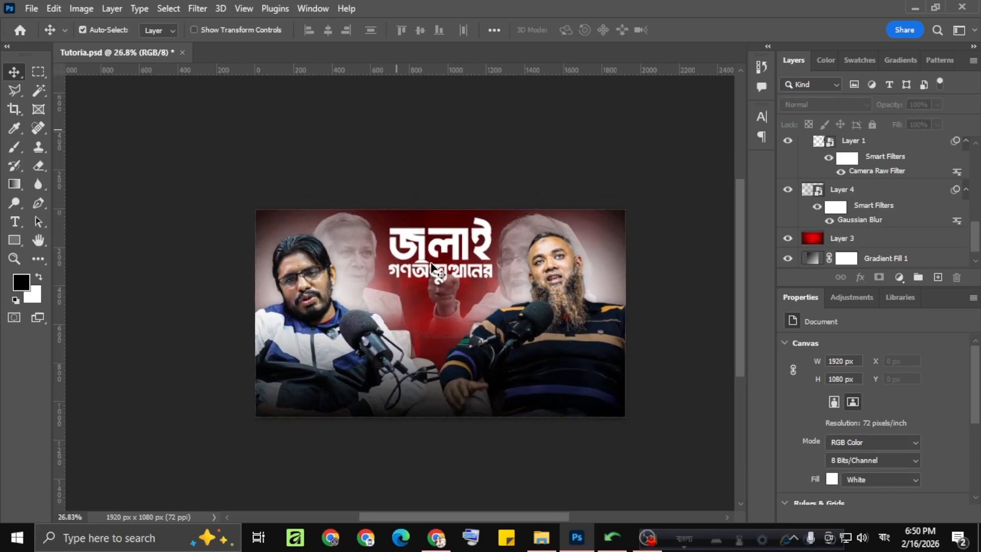
{"action": "scroll", "coordinate": [837, 201], "scroll_direction": "up", "scroll_amount": 2}
{"action": "scroll", "coordinate": [862, 220], "scroll_direction": "down", "scroll_amount": 2}
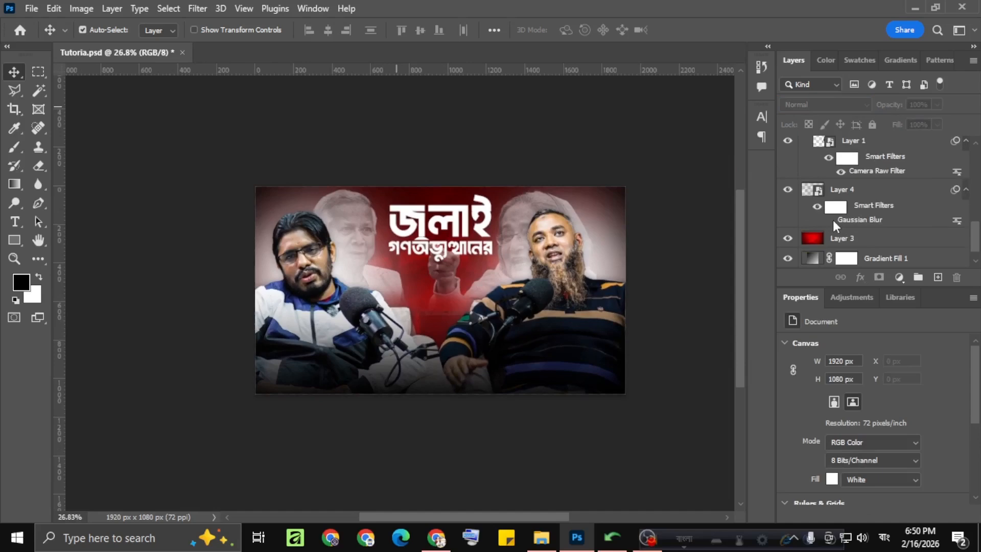
Turn off Layer 4's Gaussian Blur and raise the crowd photo's opacity to 100% inside its smart object, saving the contents
{"action": "left_click", "coordinate": [879, 186]}
{"action": "double_click", "coordinate": [817, 191]}
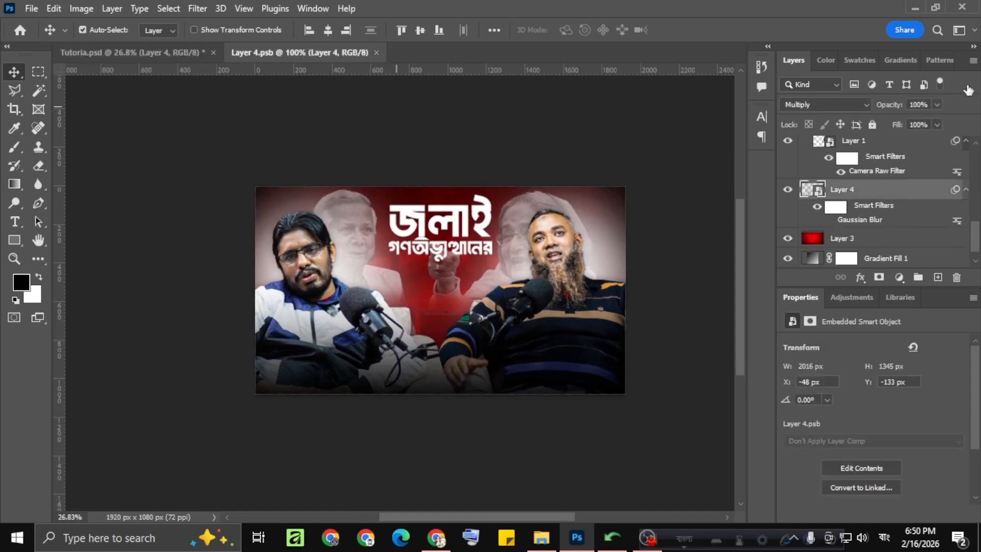
{"action": "left_click_drag", "start_coordinate": [889, 110], "coordinate": [977, 108]}
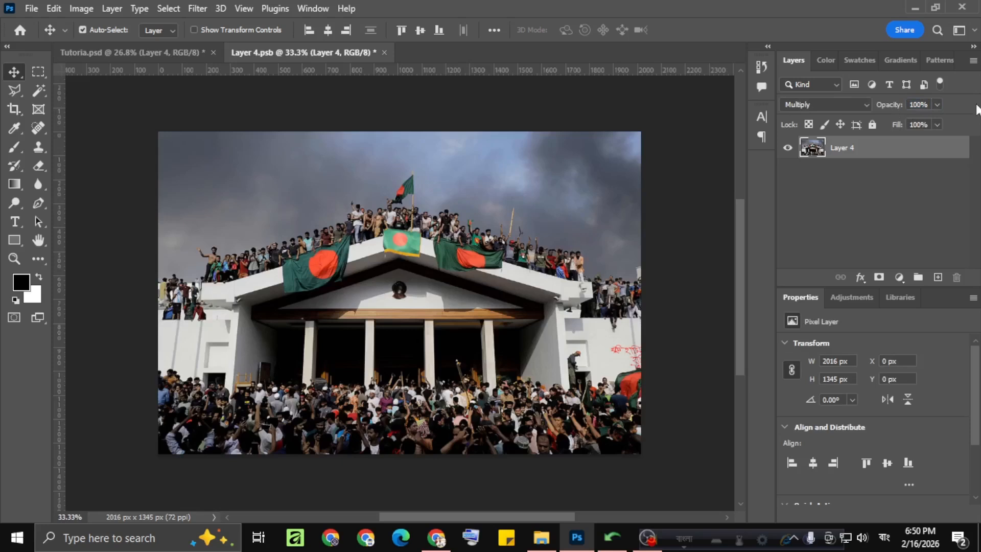
{"action": "left_click", "coordinate": [384, 52]}
{"action": "left_click", "coordinate": [426, 204]}
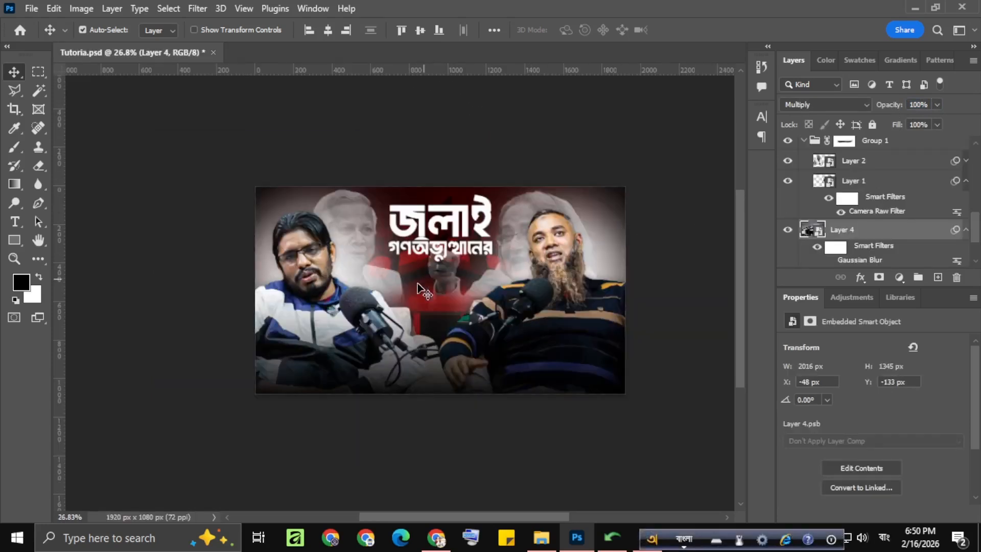
{"action": "scroll", "coordinate": [391, 280], "scroll_direction": "up", "scroll_amount": 2}
{"action": "scroll", "coordinate": [392, 280], "scroll_direction": "up", "scroll_amount": 3}
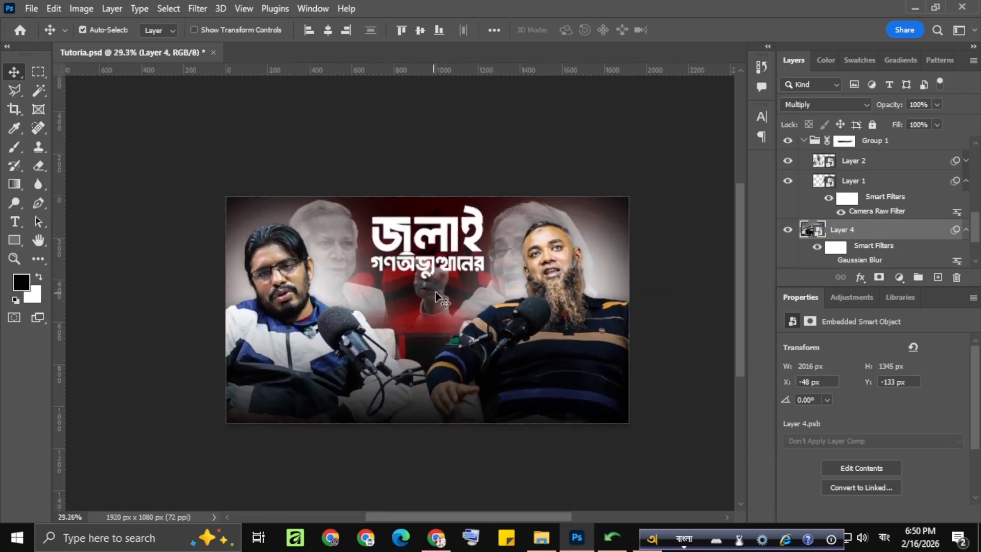
{"action": "scroll", "coordinate": [863, 216], "scroll_direction": "down", "scroll_amount": 2}
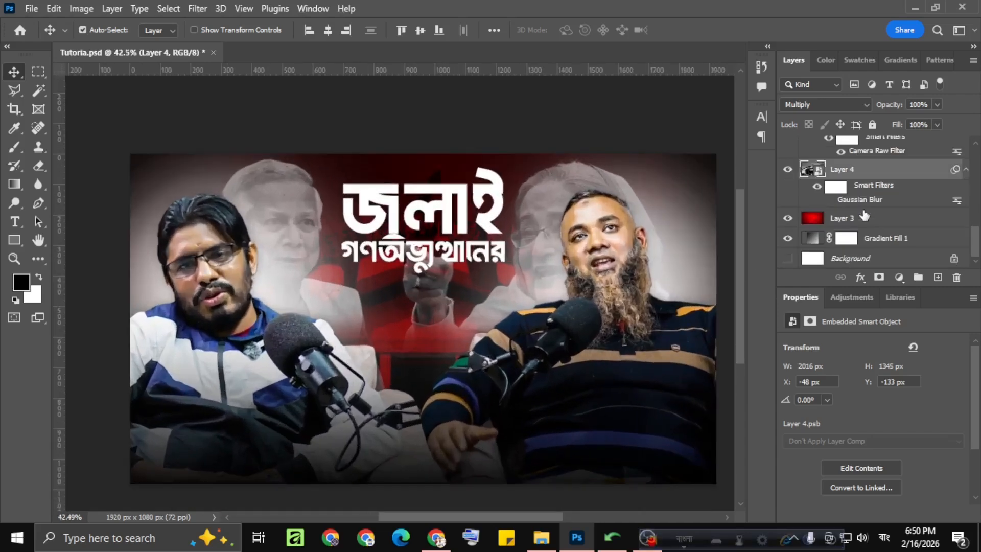
Hide Gradient Fill 1, show the Background layer in its place, and lower Layer 4's opacity to 52%
{"action": "left_click", "coordinate": [787, 238]}
{"action": "scroll", "coordinate": [436, 261], "scroll_direction": "down", "scroll_amount": 3}
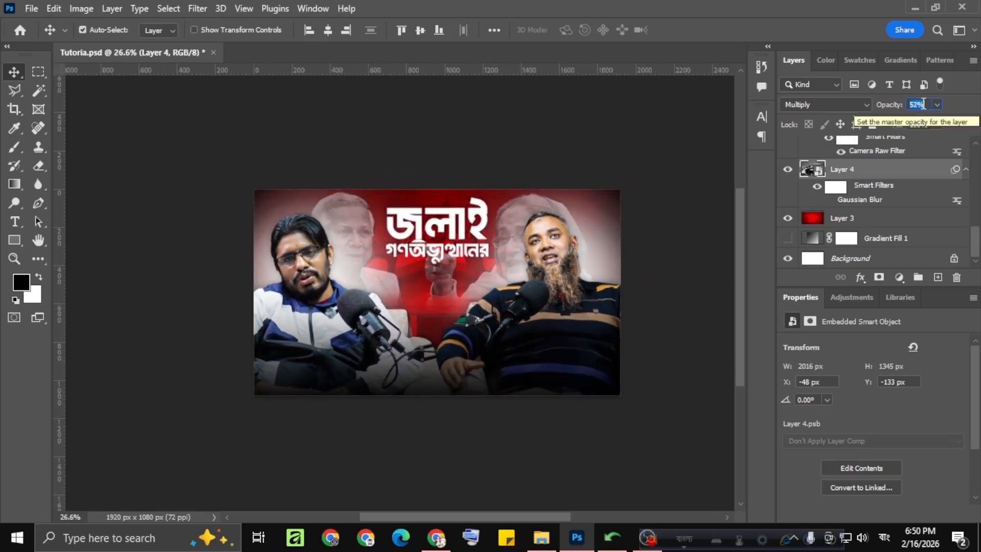
{"action": "left_click", "coordinate": [459, 163]}
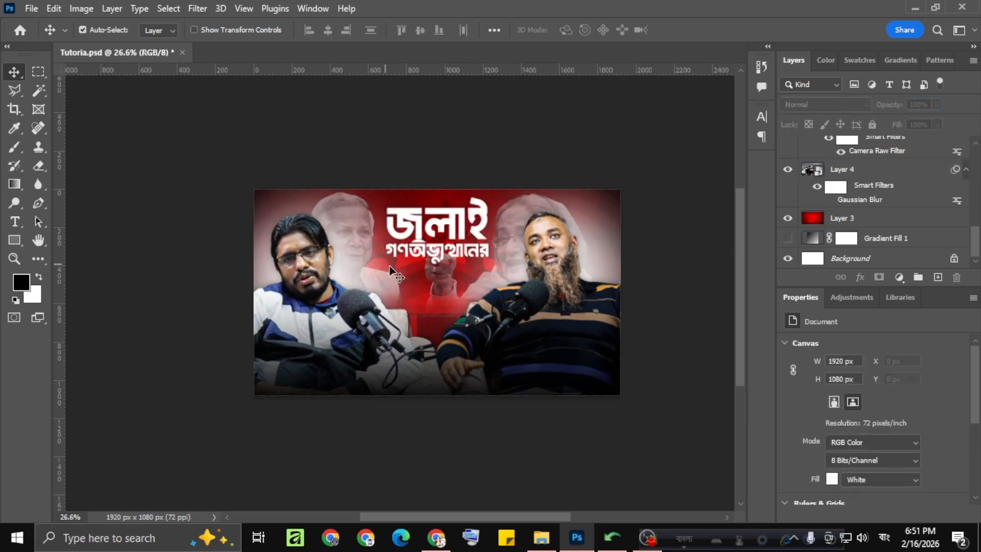
{"action": "scroll", "coordinate": [540, 248], "scroll_direction": "up", "scroll_amount": 4}
{"action": "scroll", "coordinate": [459, 255], "scroll_direction": "down", "scroll_amount": 2}
{"action": "scroll", "coordinate": [401, 252], "scroll_direction": "up", "scroll_amount": 2}
{"action": "scroll", "coordinate": [401, 251], "scroll_direction": "down", "scroll_amount": 1}
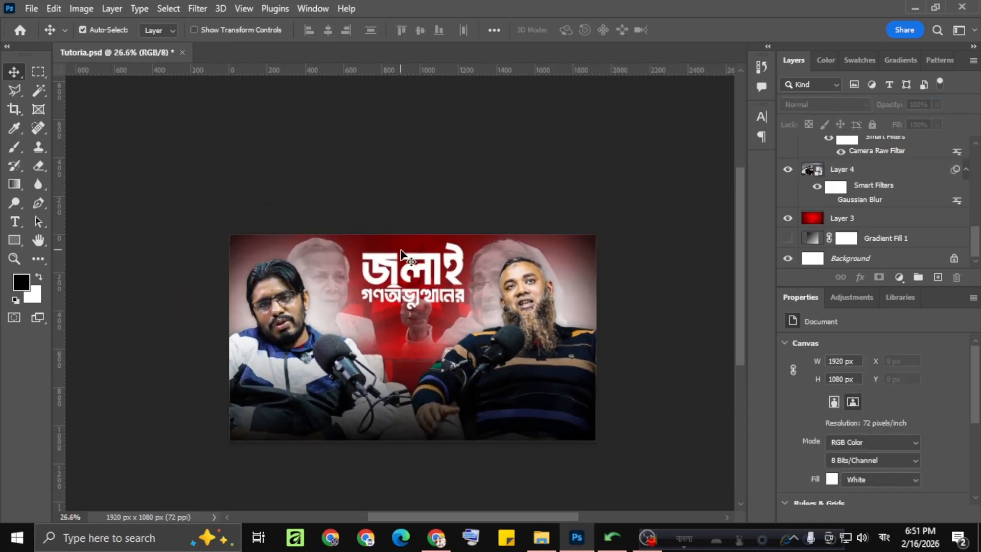
{"action": "scroll", "coordinate": [401, 252], "scroll_direction": "down", "scroll_amount": 3}
{"action": "scroll", "coordinate": [401, 251], "scroll_direction": "up", "scroll_amount": 1}
Add a layer above Layer 3 and darken the top of the background with a soft black brush at 54% opacity, undoing the last stroke
{"action": "left_click", "coordinate": [853, 218]}
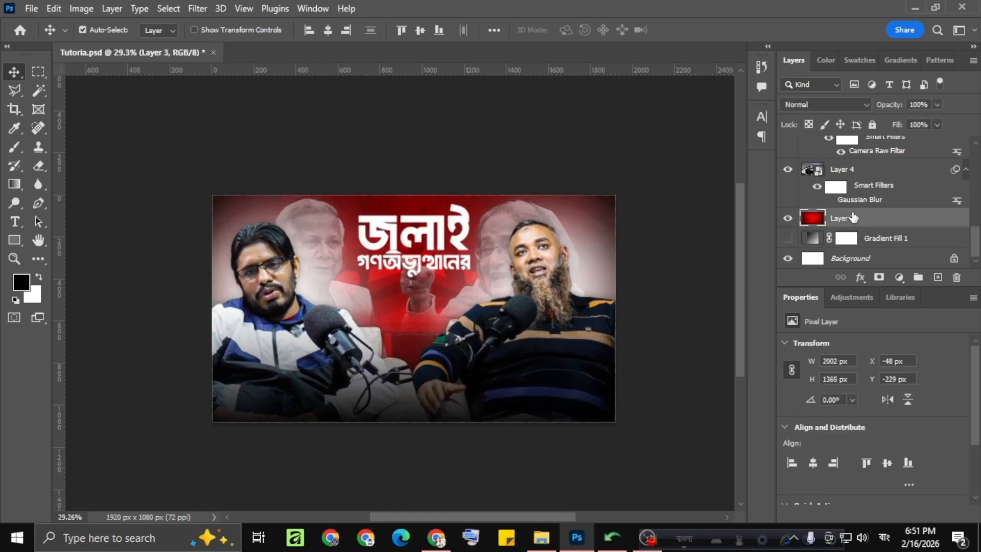
{"action": "scroll", "coordinate": [854, 217], "scroll_direction": "up", "scroll_amount": 1}
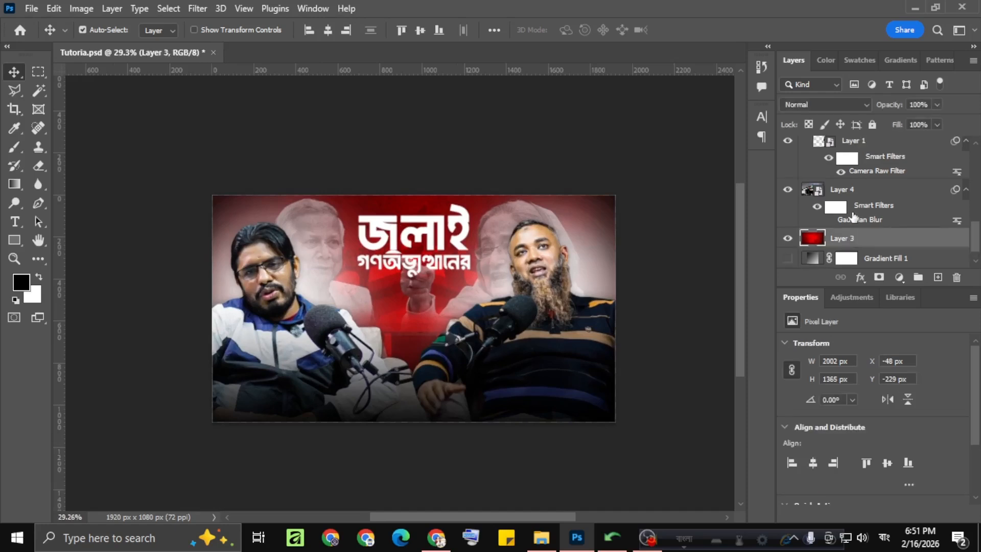
{"action": "left_click", "coordinate": [937, 277]}
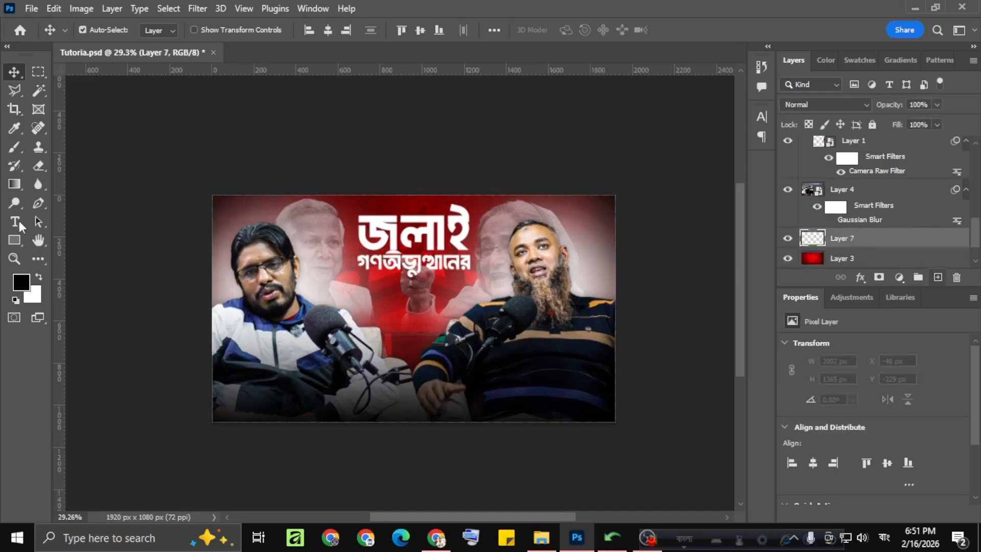
{"action": "left_click", "coordinate": [8, 151]}
{"action": "mouse_move", "coordinate": [198, 175]}
{"action": "left_mouse_down"}
{"action": "mouse_move", "coordinate": [649, 194]}
{"action": "mouse_move", "coordinate": [386, 212]}
{"action": "mouse_move", "coordinate": [89, 214]}
{"action": "mouse_move", "coordinate": [624, 219]}
{"action": "mouse_move", "coordinate": [317, 208]}
{"action": "mouse_move", "coordinate": [101, 229]}
{"action": "left_mouse_up"}
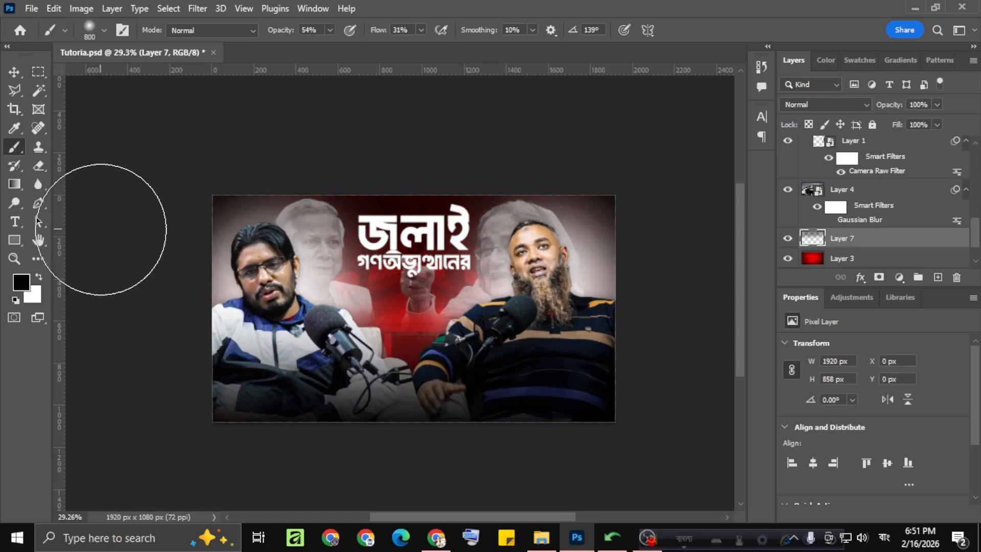
{"action": "key", "text": "ctrl+z"}
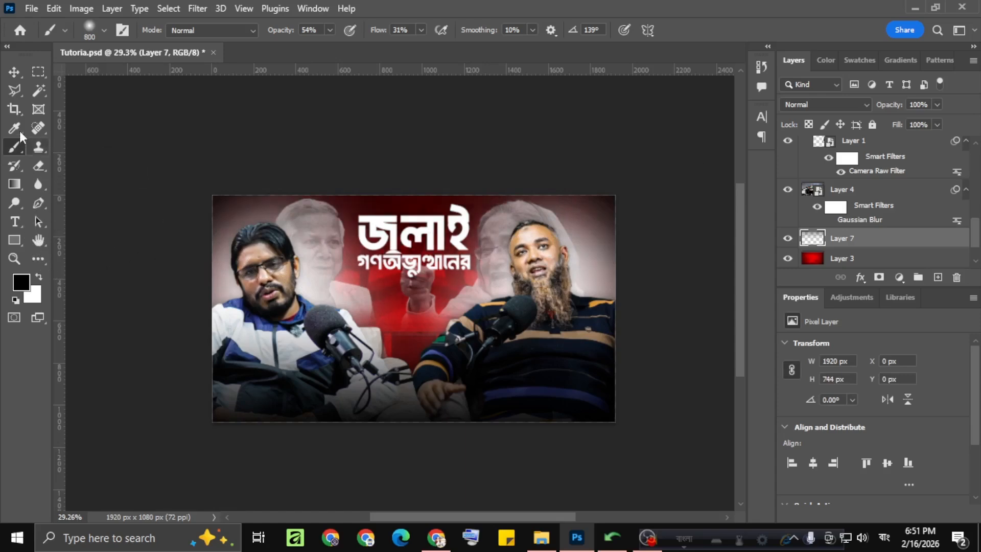
{"action": "left_click", "coordinate": [11, 75]}
Switch to Chrome to examine the BizBro Podcast thumbnails' headline styling, and return to Photoshop
{"action": "scroll", "coordinate": [405, 252], "scroll_direction": "down", "scroll_amount": 2}
{"action": "scroll", "coordinate": [400, 255], "scroll_direction": "down", "scroll_amount": 1}
{"action": "scroll", "coordinate": [404, 259], "scroll_direction": "up", "scroll_amount": 3}
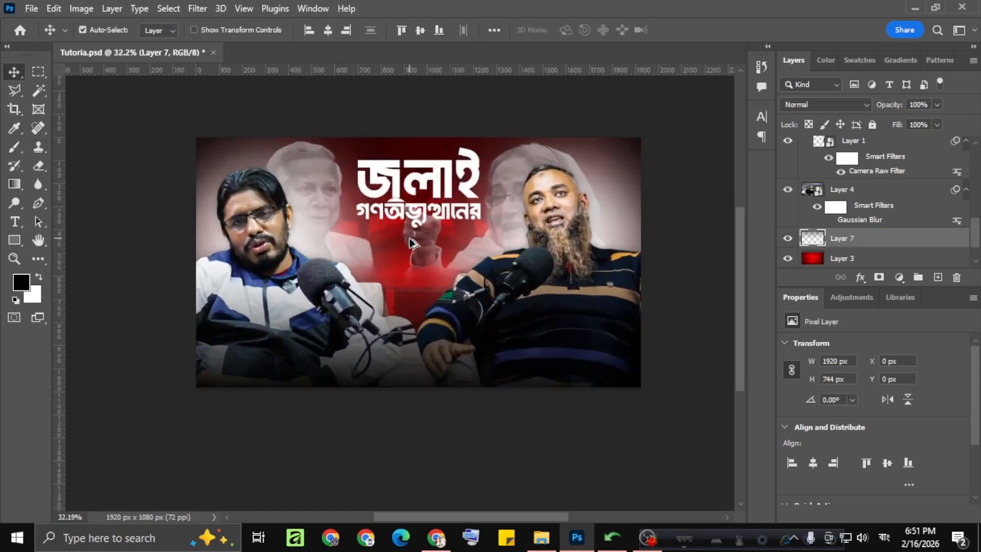
{"action": "scroll", "coordinate": [434, 269], "scroll_direction": "up", "scroll_amount": 1}
{"action": "scroll", "coordinate": [434, 269], "scroll_direction": "down", "scroll_amount": 1}
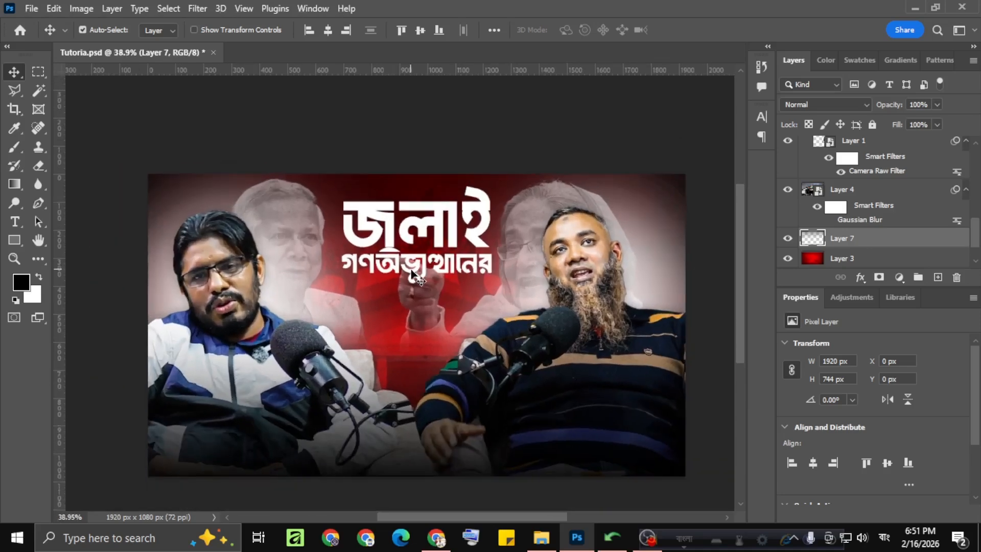
{"action": "left_click", "coordinate": [443, 545]}
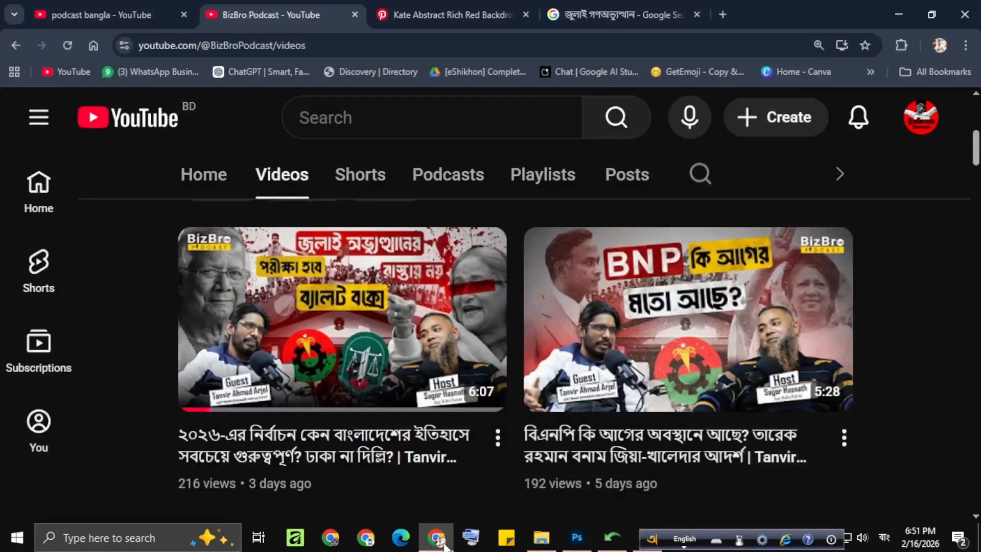
{"action": "left_click", "coordinate": [441, 542]}
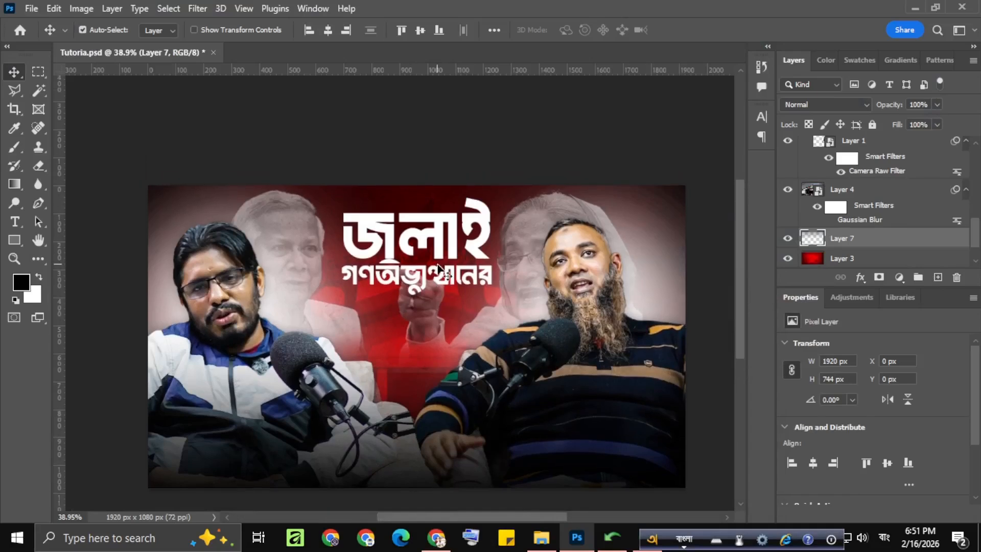
Draw a rectangle about 583 × 101 px behind the গণঅভ্যুত্থানের text, stacked above the জুলাই layer
{"action": "scroll", "coordinate": [434, 260], "scroll_direction": "up", "scroll_amount": 1}
{"action": "scroll", "coordinate": [822, 228], "scroll_direction": "up", "scroll_amount": 6}
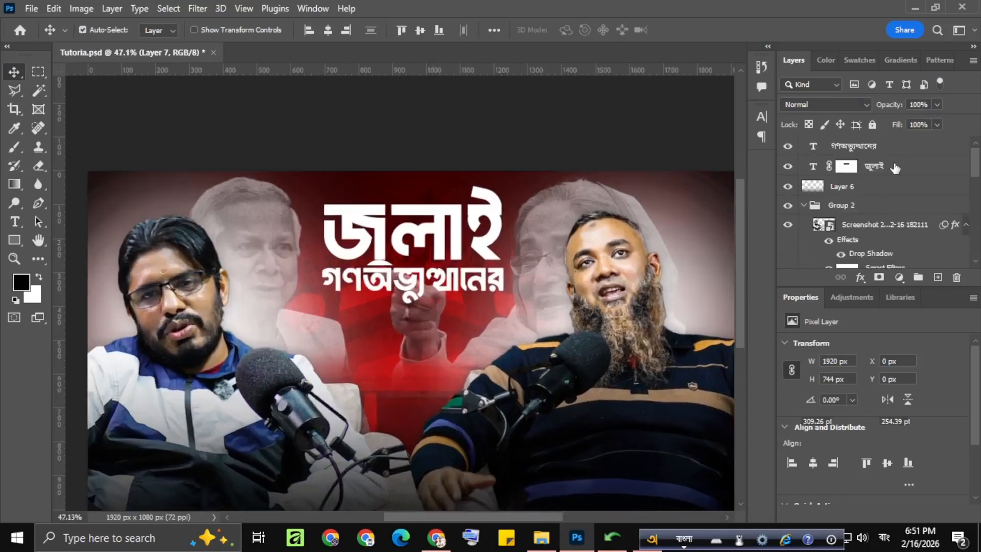
{"action": "left_click", "coordinate": [888, 173]}
{"action": "left_click", "coordinate": [937, 277]}
{"action": "scroll", "coordinate": [301, 279], "scroll_direction": "up", "scroll_amount": 2}
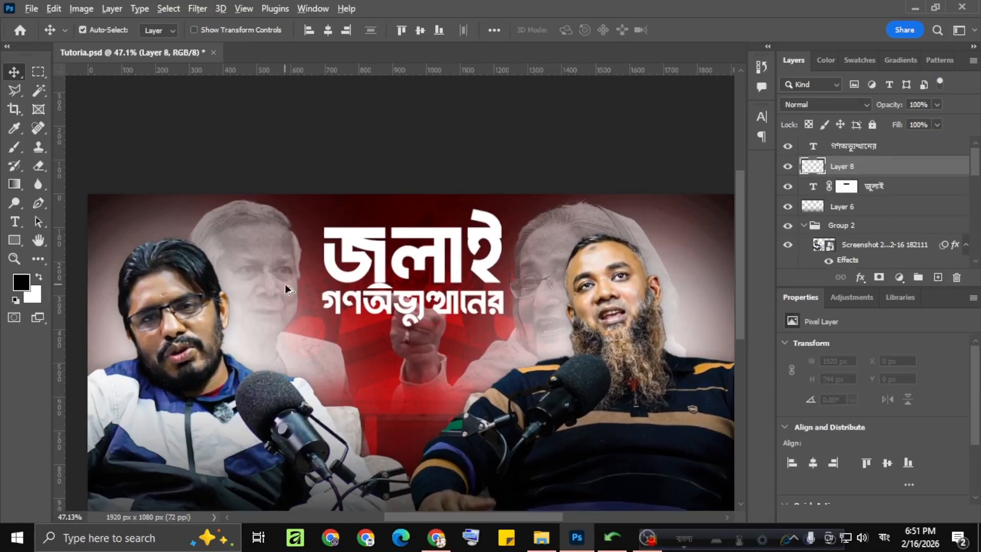
{"action": "scroll", "coordinate": [442, 287], "scroll_direction": "down", "scroll_amount": 1}
{"action": "scroll", "coordinate": [435, 291], "scroll_direction": "up", "scroll_amount": 2}
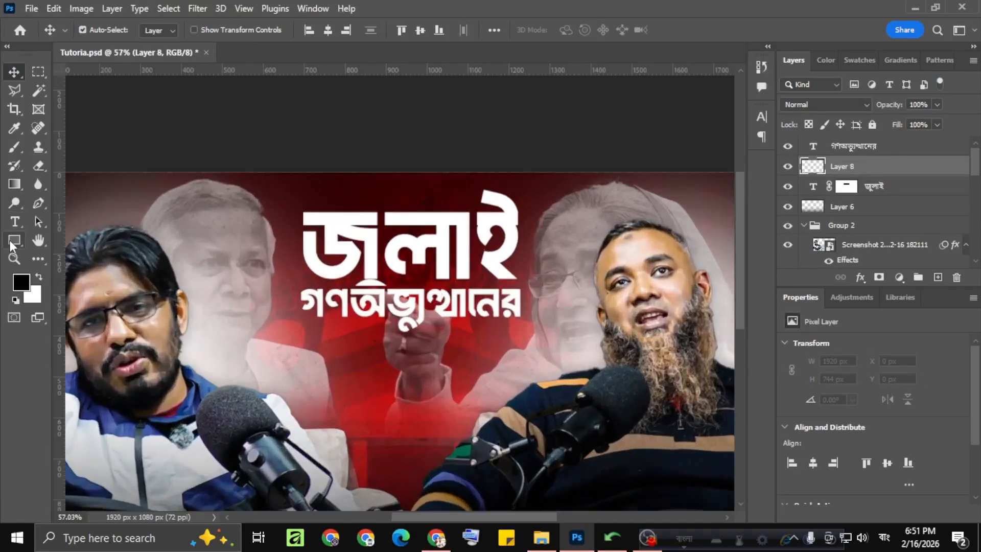
{"action": "left_click_drag", "start_coordinate": [14, 240], "coordinate": [72, 238]}
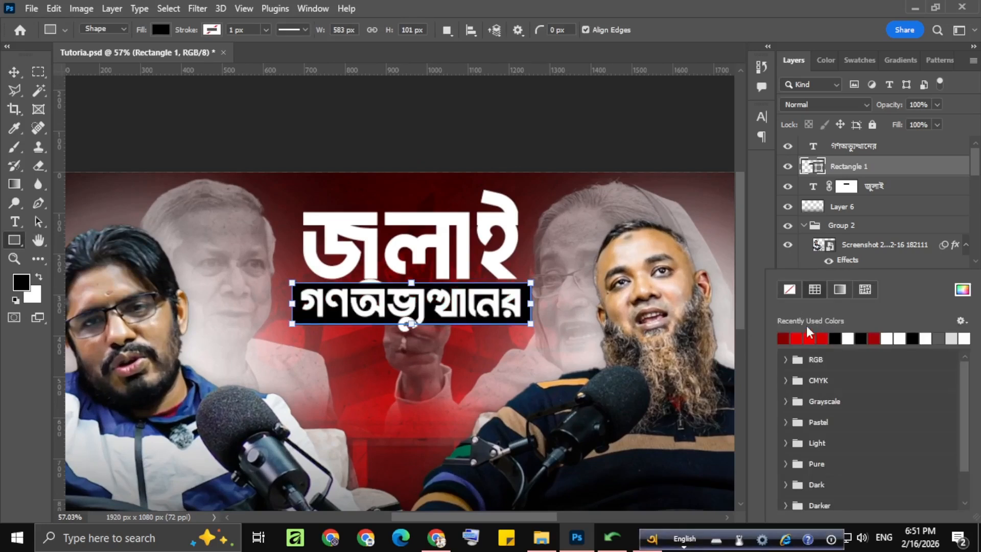
Fill the rectangle with a white to light grey linear gradient at 90°
{"action": "left_click", "coordinate": [840, 292]}
{"action": "left_click", "coordinate": [797, 341]}
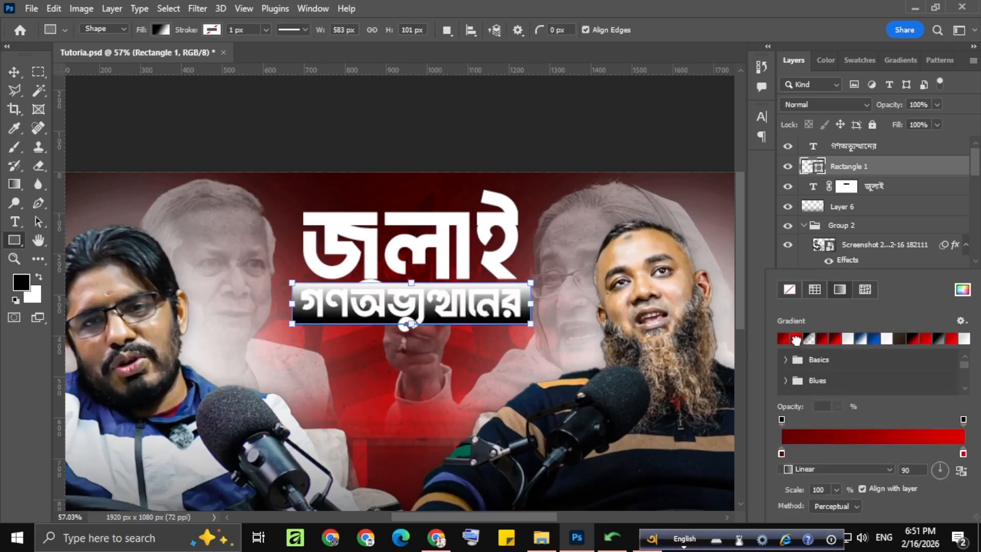
{"action": "left_click", "coordinate": [844, 340]}
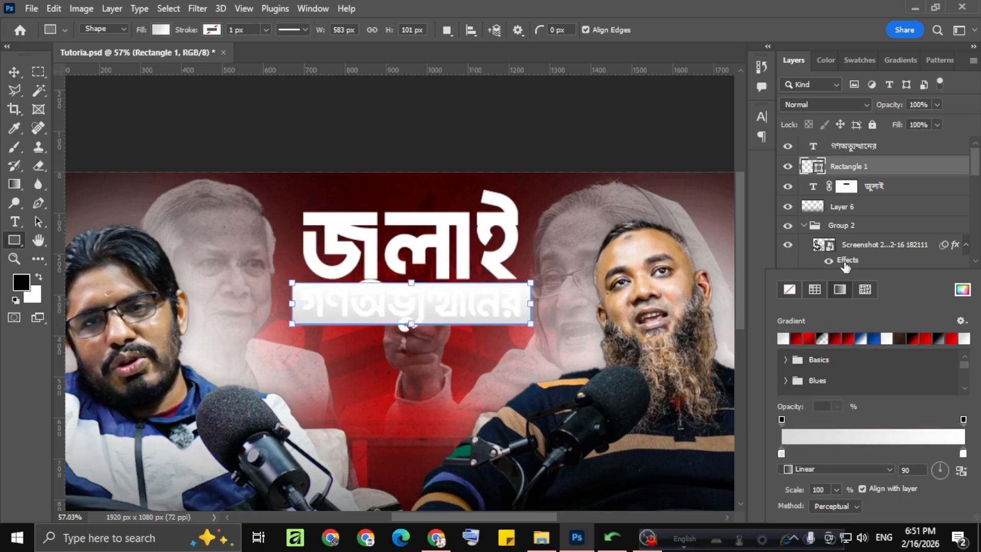
{"action": "left_click", "coordinate": [767, 192]}
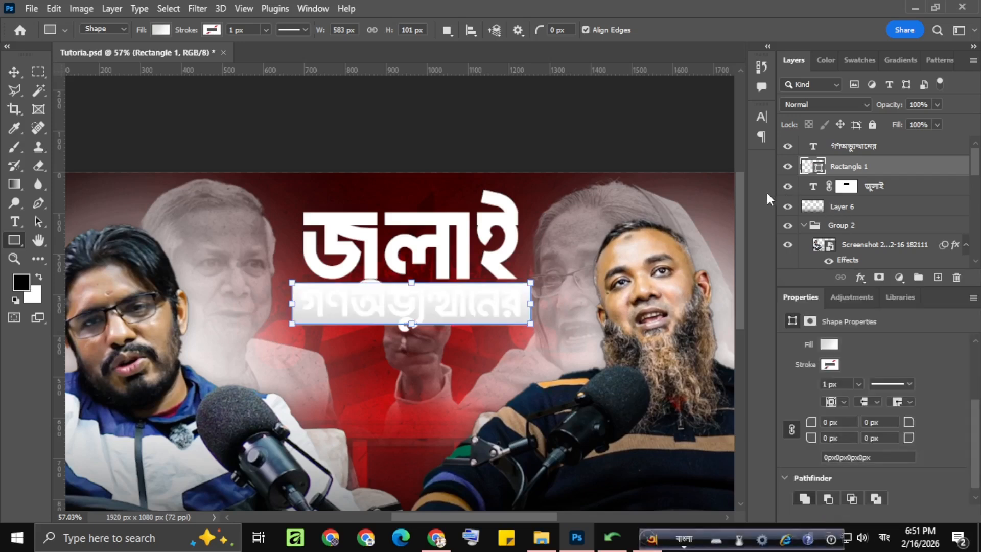
Apply a red Gradient Overlay to the গণঅভ্যুত্থানের text
{"action": "left_click", "coordinate": [862, 148]}
{"action": "left_click", "coordinate": [861, 278]}
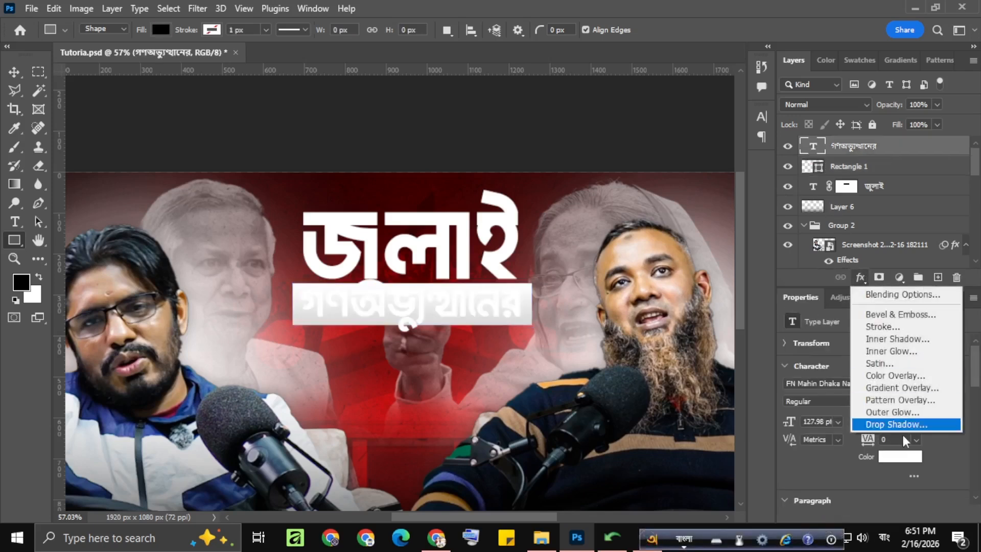
{"action": "left_click", "coordinate": [898, 391]}
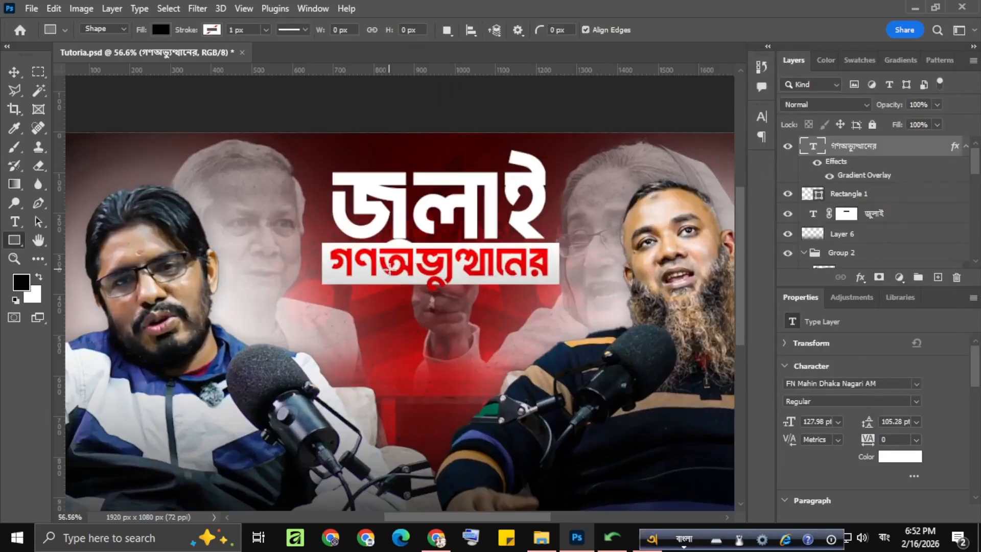
{"action": "scroll", "coordinate": [390, 269], "scroll_direction": "down", "scroll_amount": 1}
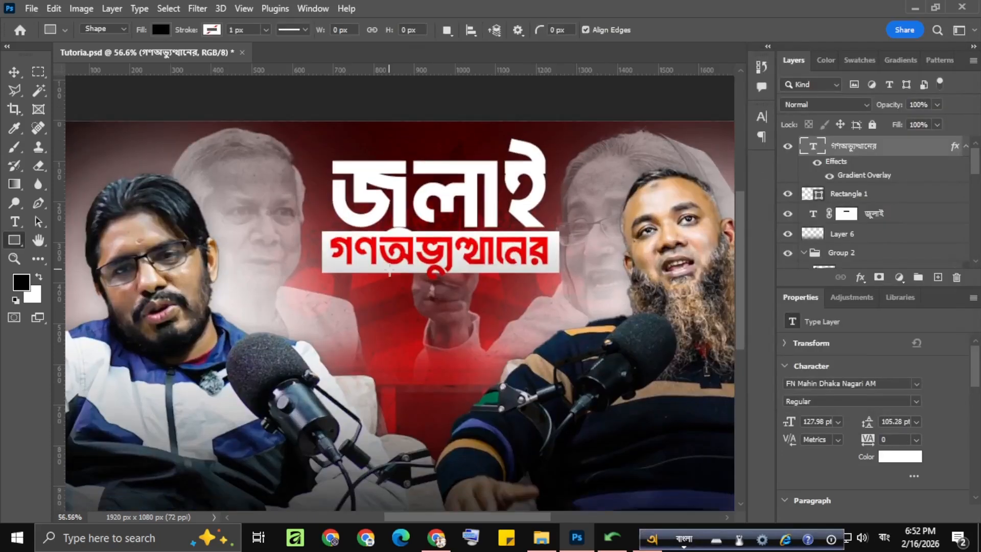
Centre the headline texts and the white rectangle horizontally on the canvas, and collapse Group 2
{"action": "left_click", "coordinate": [23, 78]}
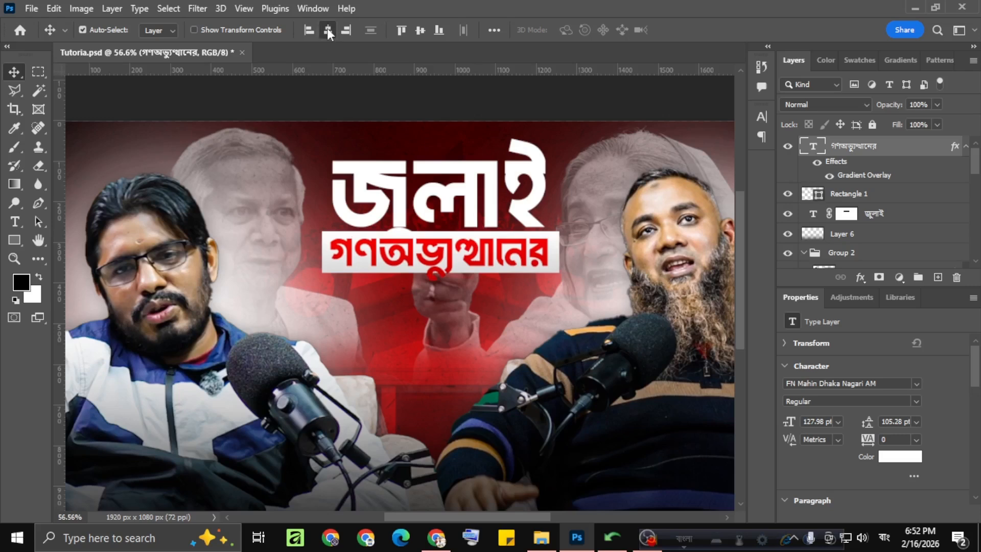
{"action": "left_click", "coordinate": [435, 188]}
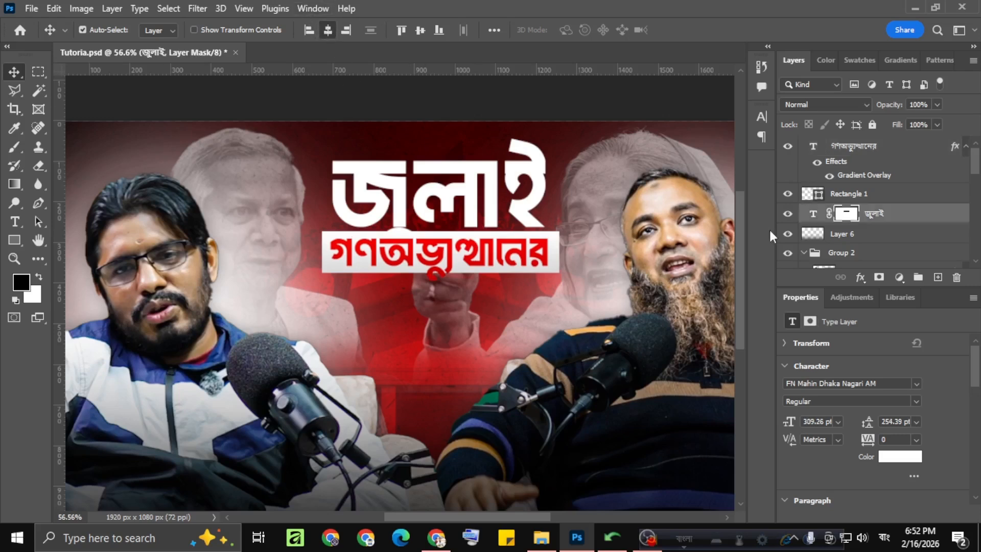
{"action": "left_click", "coordinate": [858, 234]}
{"action": "scroll", "coordinate": [859, 233], "scroll_direction": "down", "scroll_amount": 3}
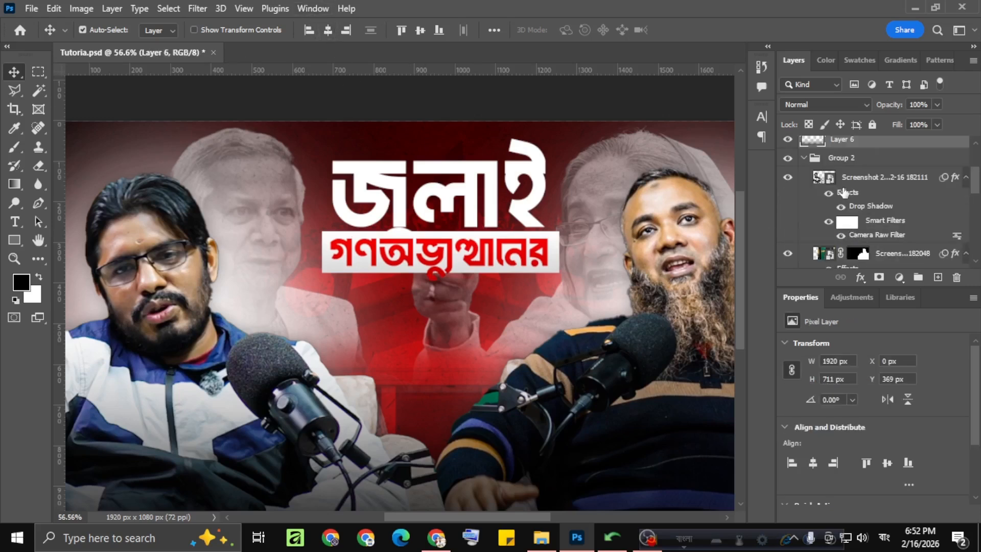
{"action": "scroll", "coordinate": [844, 192], "scroll_direction": "up", "scroll_amount": 3}
{"action": "left_click", "coordinate": [804, 253]}
{"action": "left_click", "coordinate": [848, 193]}
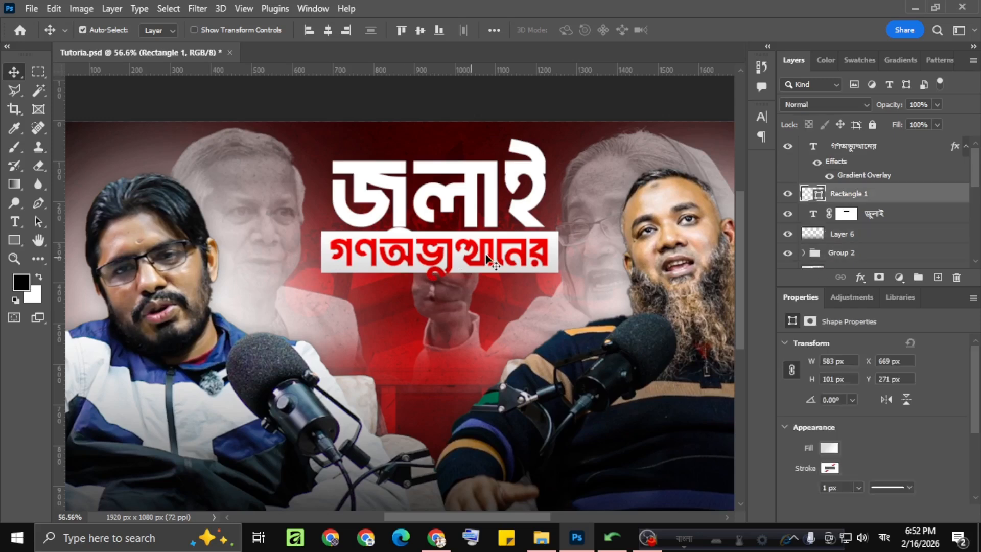
Enlarge the জুলাই headline to about 110% so it spans the width of the white rectangle
{"action": "scroll", "coordinate": [490, 260], "scroll_direction": "down", "scroll_amount": 4}
{"action": "scroll", "coordinate": [490, 258], "scroll_direction": "up", "scroll_amount": 2}
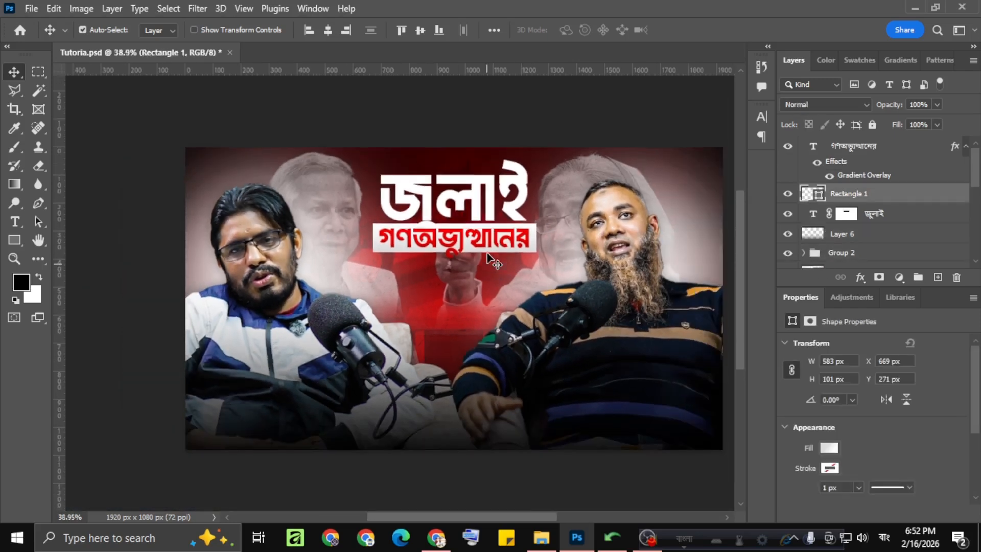
{"action": "left_click", "coordinate": [466, 239]}
{"action": "scroll", "coordinate": [467, 239], "scroll_direction": "up", "scroll_amount": 2}
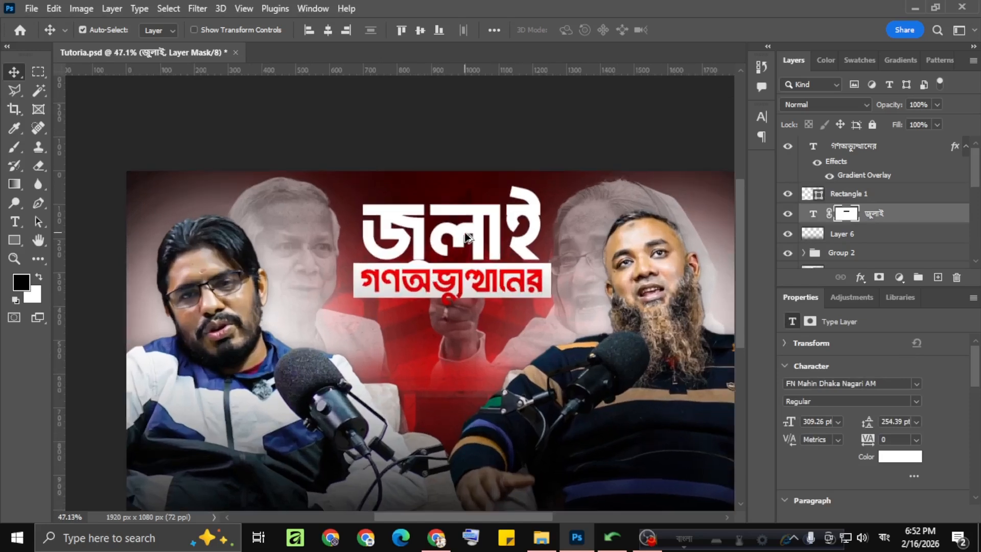
{"action": "key", "text": "ctrl+t"}
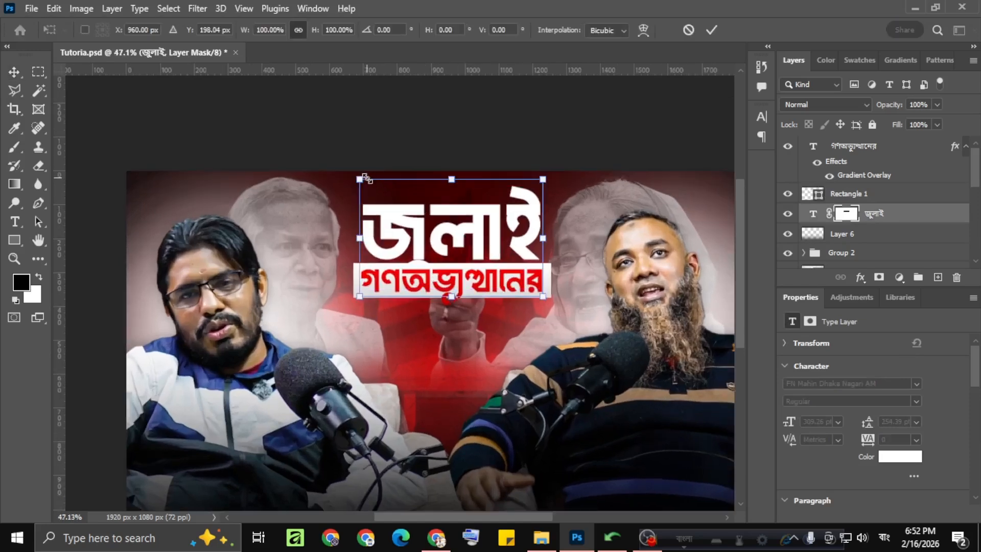
{"action": "left_click_drag", "start_coordinate": [365, 178], "coordinate": [351, 183]}
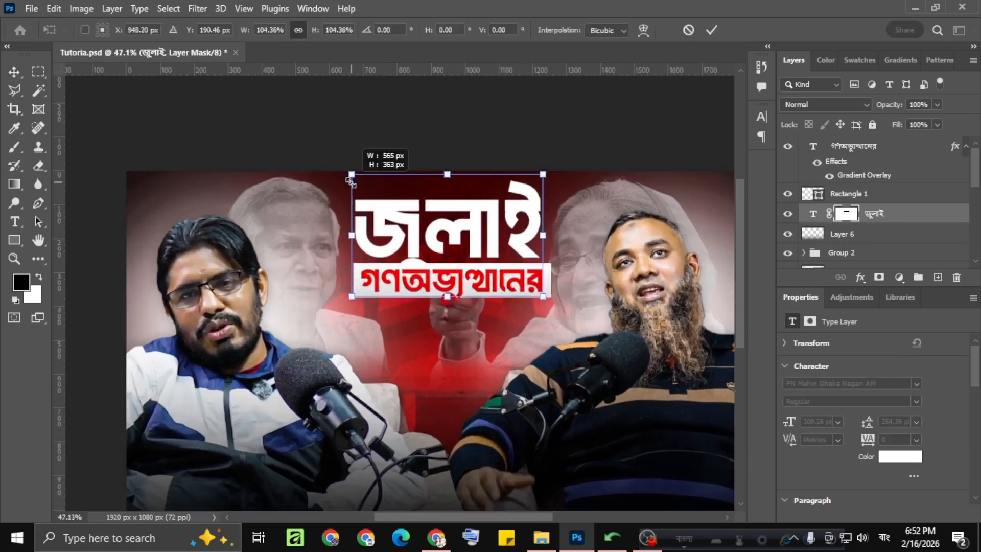
{"action": "left_click_drag", "start_coordinate": [543, 174], "coordinate": [551, 169]}
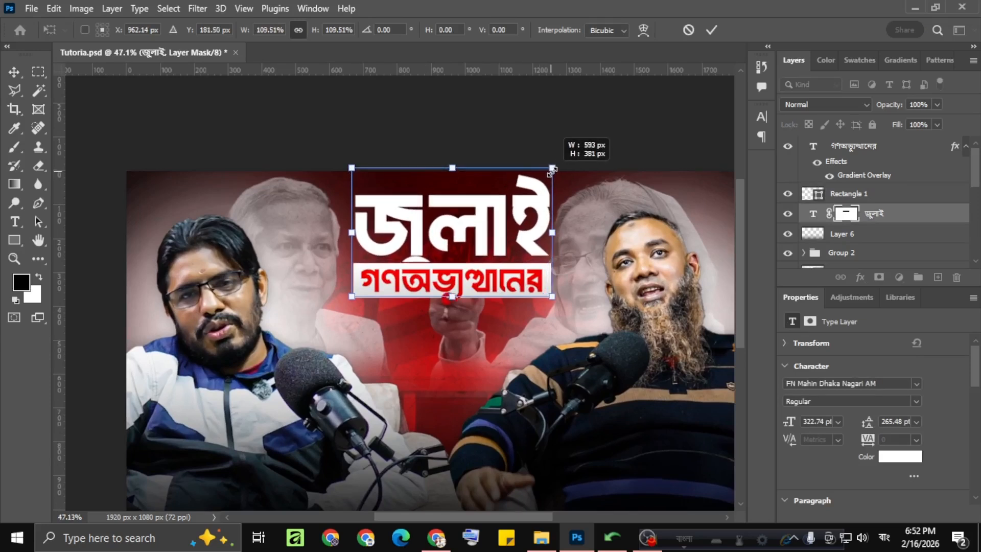
{"action": "left_click_drag", "start_coordinate": [551, 171], "coordinate": [554, 168]}
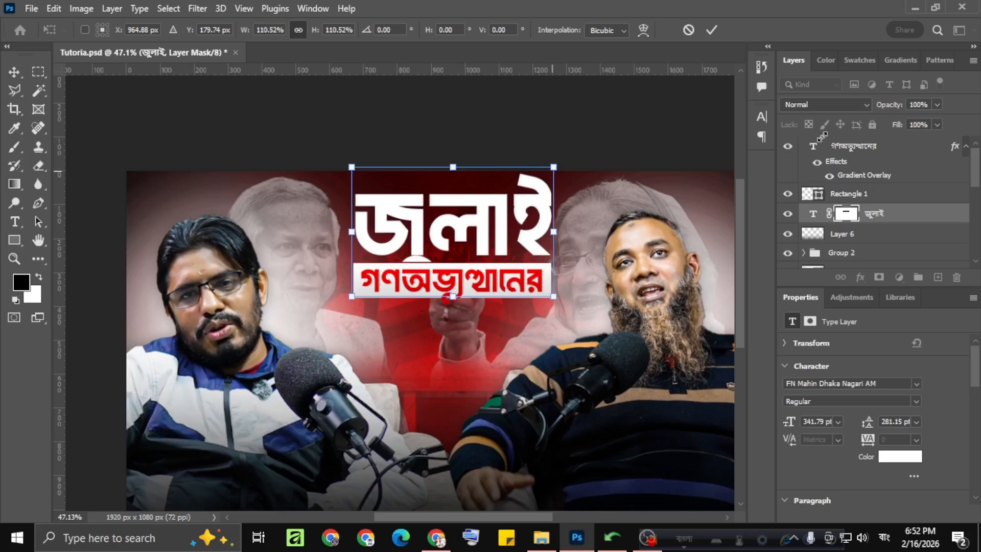
Move both headline texts and the white rectangle down together to a Y position of about 58 px
{"action": "left_click", "coordinate": [874, 154], "text": "shift"}
{"action": "key", "text": "shift+Down"}
{"action": "key", "text": "shift+Down"}
{"action": "key", "text": "shift+Down"}
{"action": "key", "text": "shift+Down"}
{"action": "key", "text": "shift+Down"}
{"action": "key", "text": "shift+Down"}
{"action": "key", "text": "shift+Down"}
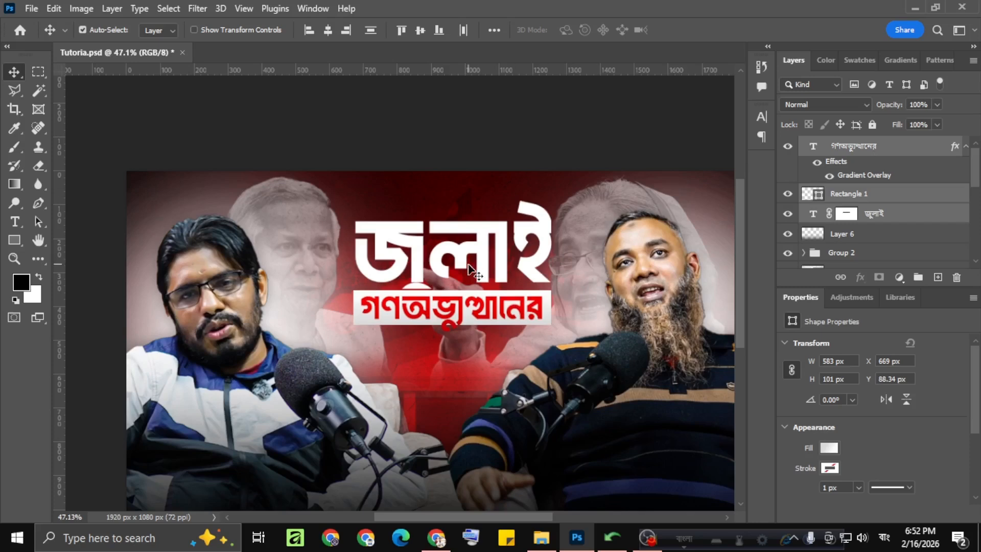
{"action": "key", "text": "shift+Up"}
{"action": "key", "text": "shift+Up"}
{"action": "scroll", "coordinate": [470, 269], "scroll_direction": "down", "scroll_amount": 3}
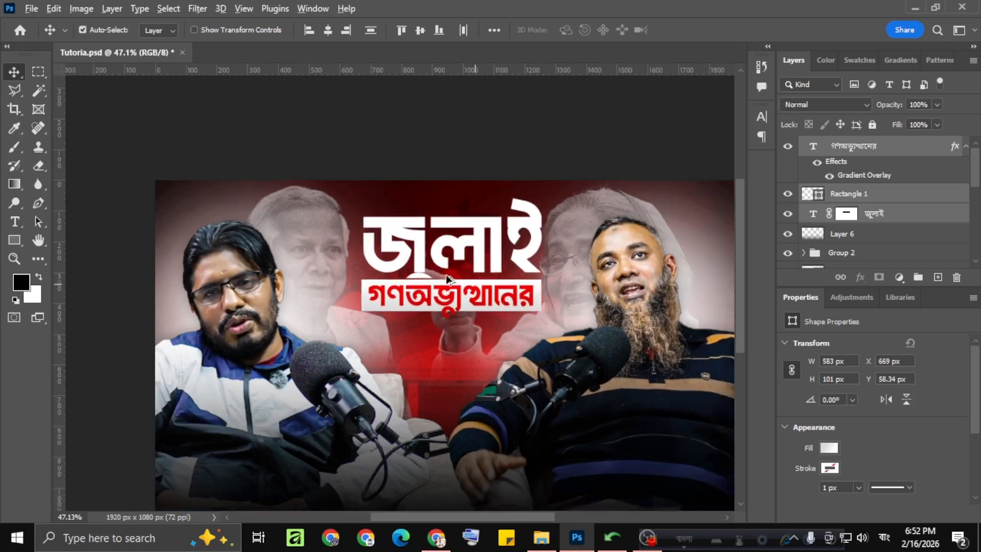
{"action": "scroll", "coordinate": [434, 245], "scroll_direction": "down", "scroll_amount": 2}
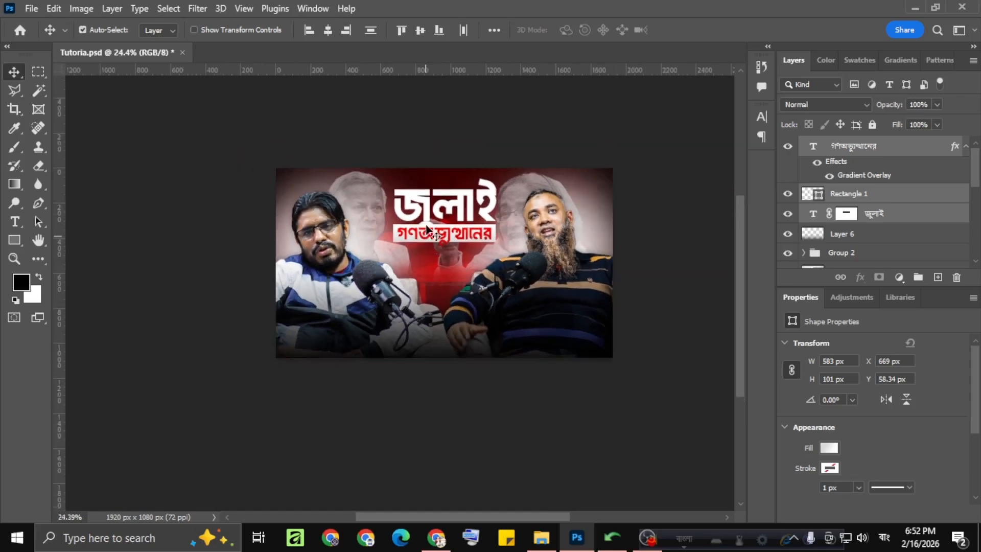
Try copying the red Gradient Overlay from the গণঅভ্যুত্থানের text onto the জুলাই headline
{"action": "scroll", "coordinate": [441, 237], "scroll_direction": "up", "scroll_amount": 3}
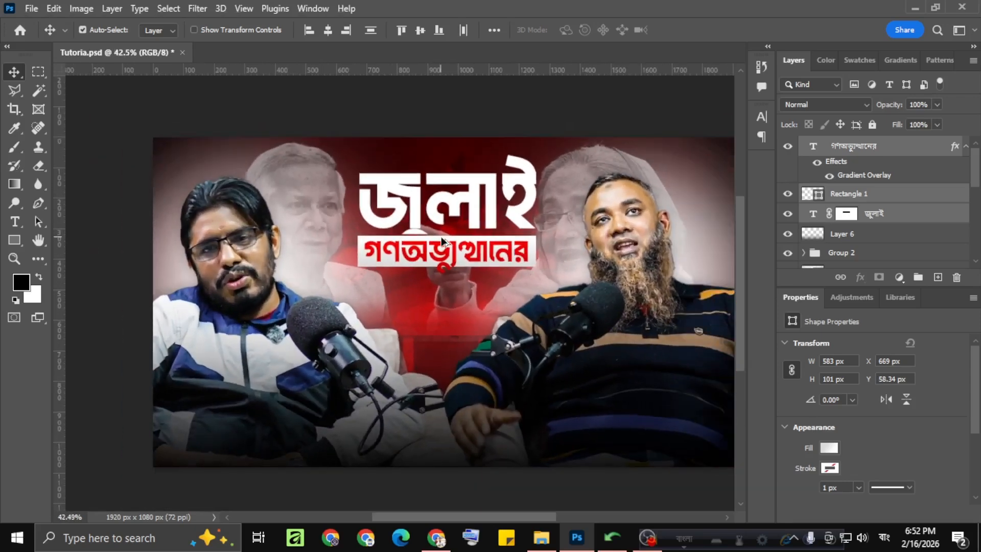
{"action": "scroll", "coordinate": [454, 250], "scroll_direction": "down", "scroll_amount": 2}
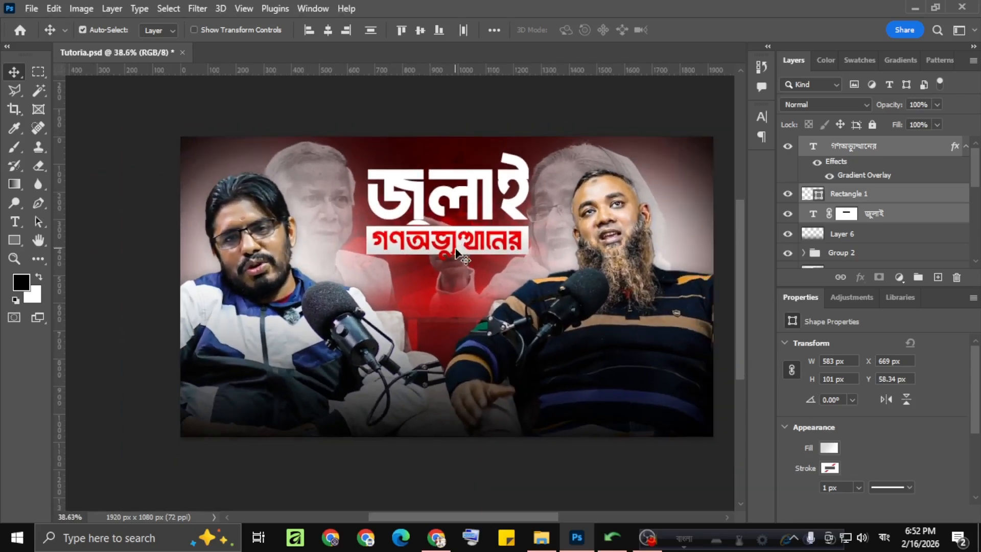
{"action": "scroll", "coordinate": [422, 242], "scroll_direction": "down", "scroll_amount": 2}
{"action": "scroll", "coordinate": [421, 242], "scroll_direction": "up", "scroll_amount": 1}
{"action": "scroll", "coordinate": [421, 242], "scroll_direction": "up", "scroll_amount": 2}
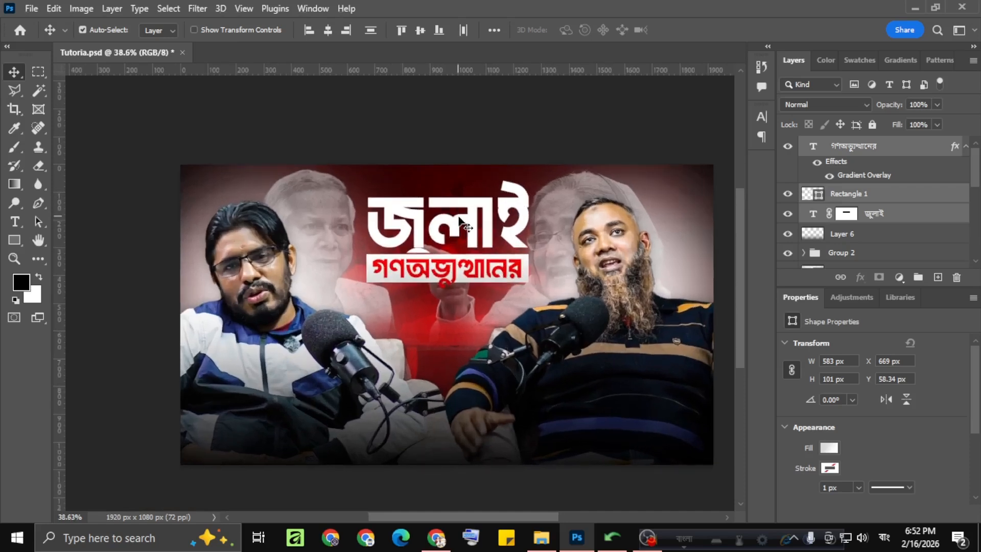
{"action": "left_click", "coordinate": [885, 198]}
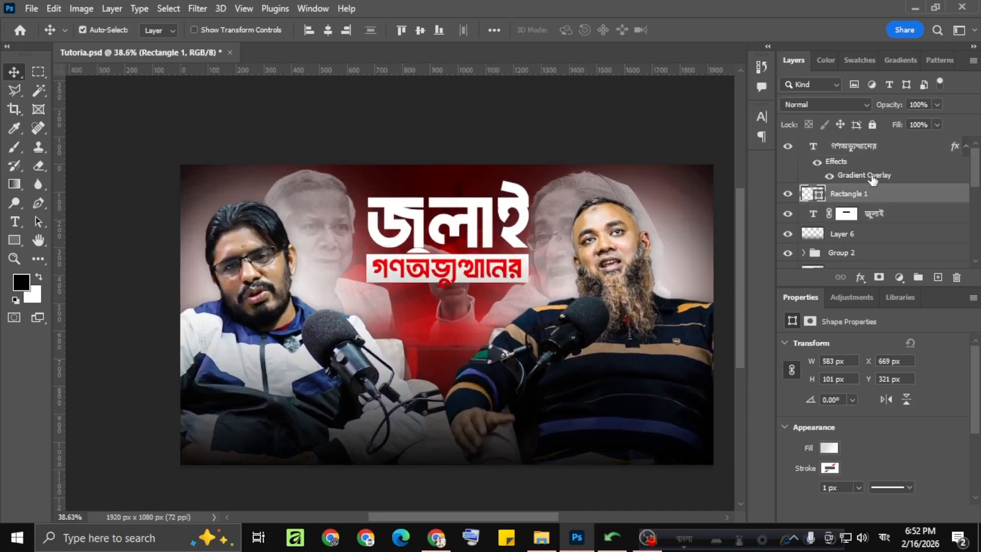
{"action": "left_click_drag", "start_coordinate": [872, 179], "coordinate": [884, 223]}
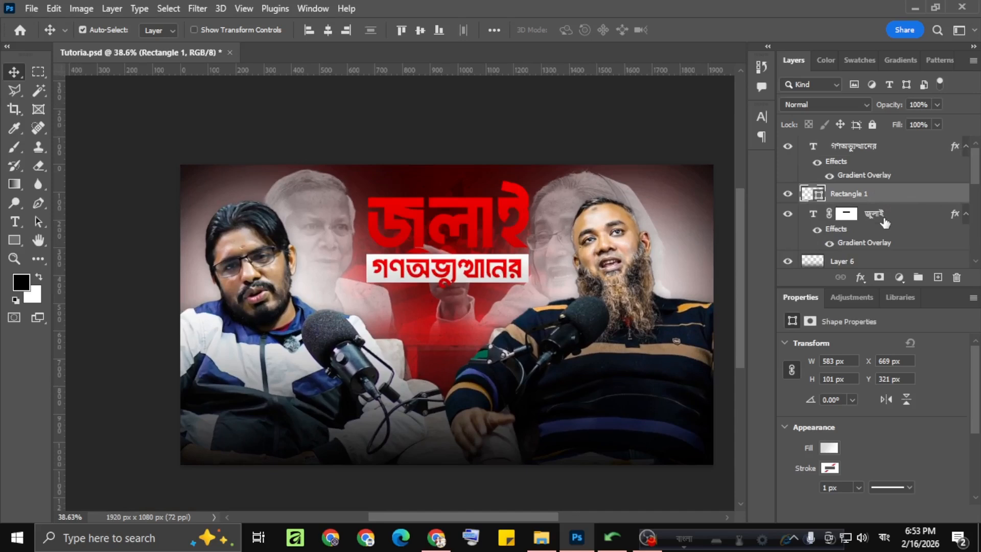
{"action": "key", "text": "ctrl+z"}
Add a Gradient Overlay to the জুলাই headline and change the gradient's first colour stop to a very light grey
{"action": "left_click", "coordinate": [876, 215]}
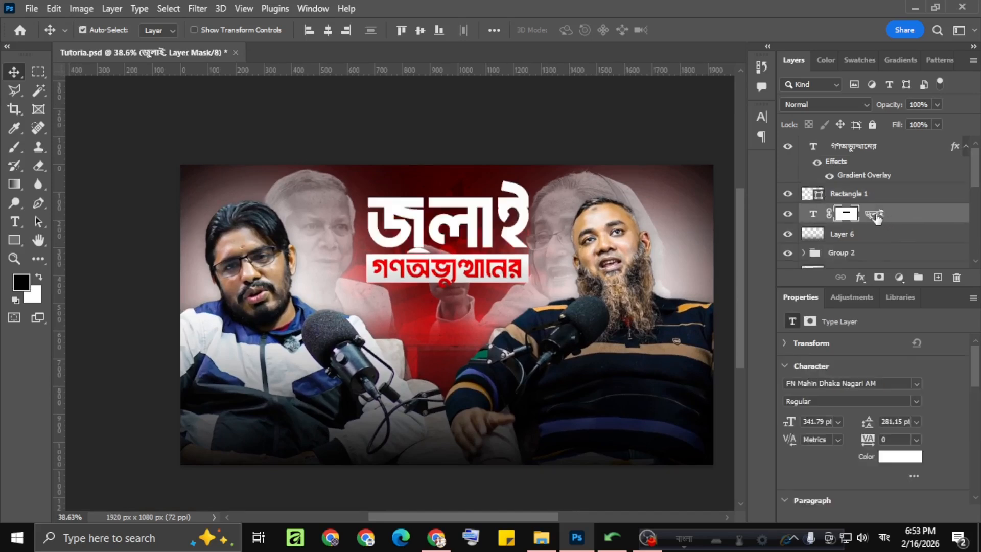
{"action": "left_click", "coordinate": [861, 278]}
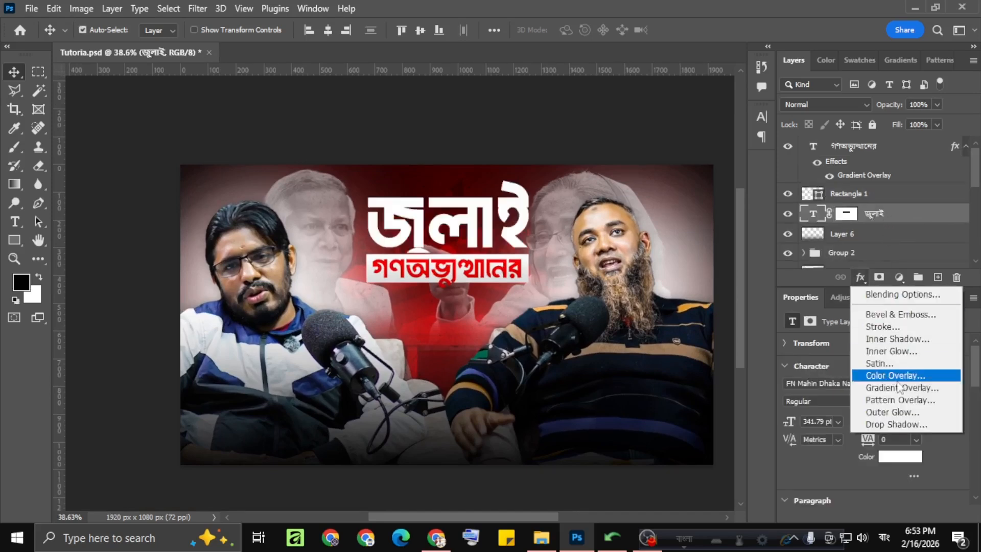
{"action": "left_click", "coordinate": [898, 388]}
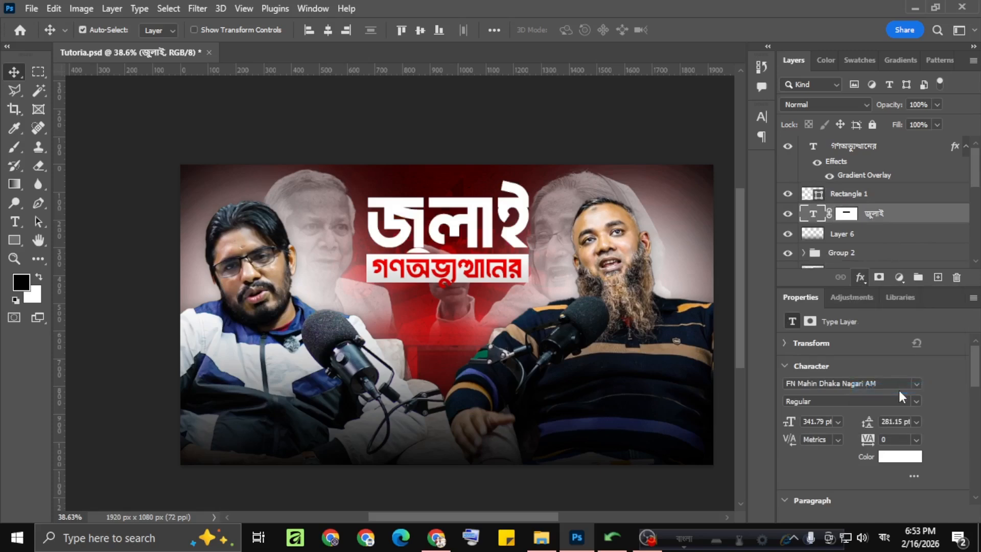
{"action": "left_click_drag", "start_coordinate": [465, 513], "coordinate": [493, 462]}
{"action": "left_click", "coordinate": [718, 155]}
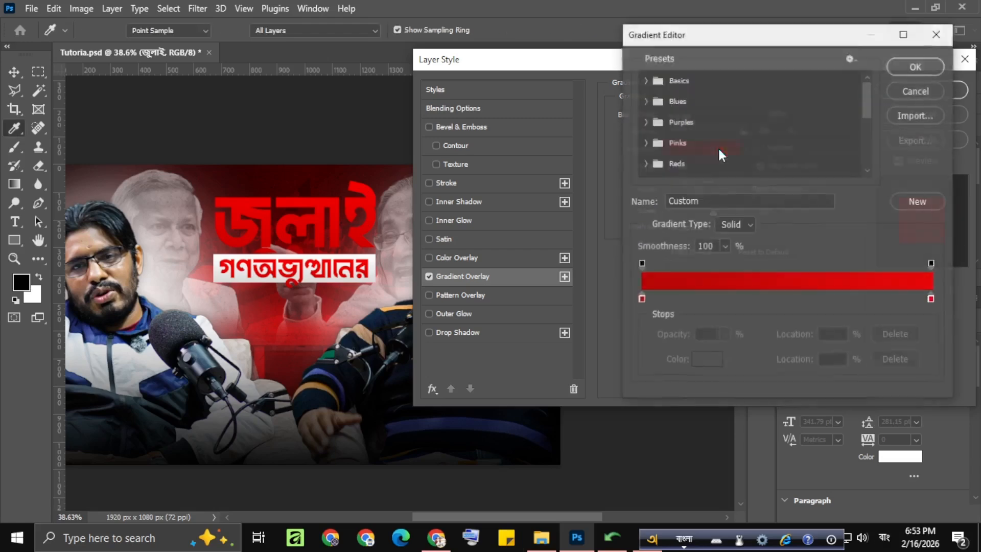
{"action": "left_click", "coordinate": [641, 297]}
{"action": "left_click", "coordinate": [705, 360]}
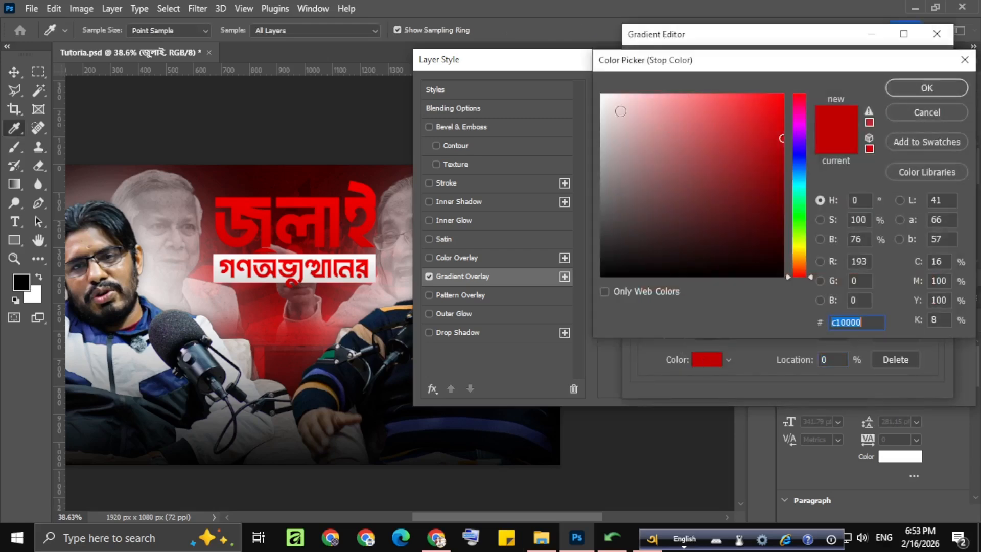
{"action": "left_click", "coordinate": [610, 110]}
{"action": "left_click", "coordinate": [920, 88]}
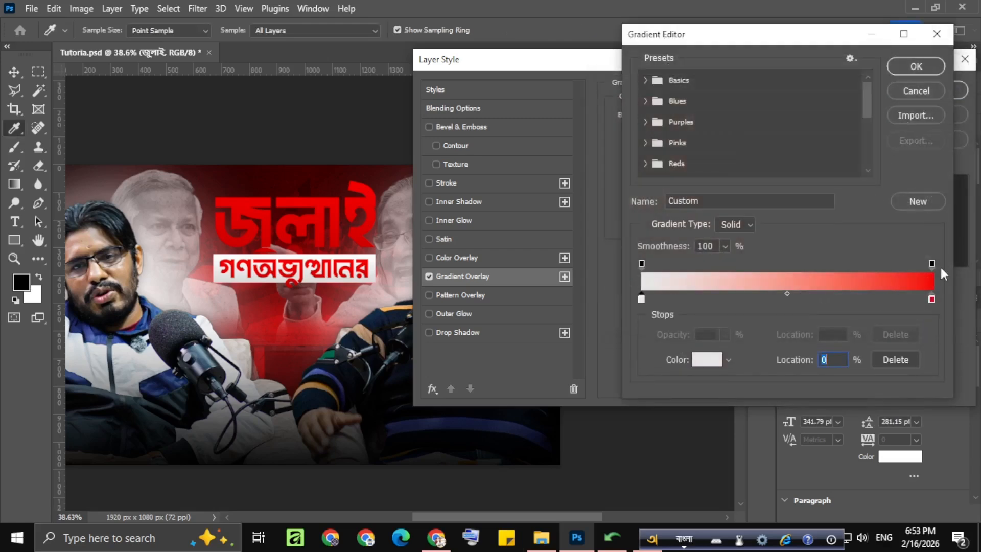
Change the end stop of the জুলাই headline's gradient to near-white and apply the layer style
{"action": "left_click", "coordinate": [931, 300]}
{"action": "double_click", "coordinate": [931, 298]}
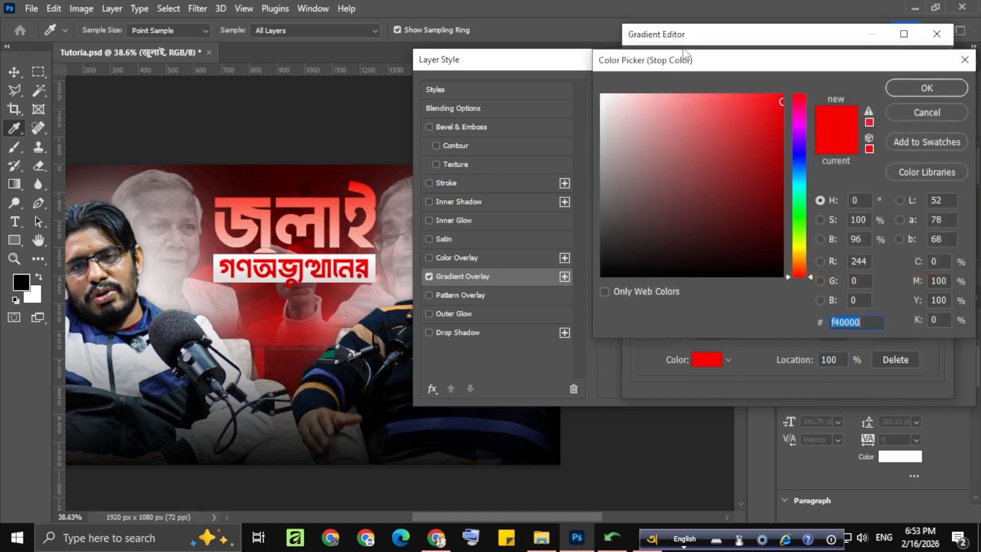
{"action": "left_click_drag", "start_coordinate": [610, 116], "coordinate": [604, 94]}
{"action": "left_click", "coordinate": [921, 87]}
{"action": "left_click", "coordinate": [928, 66]}
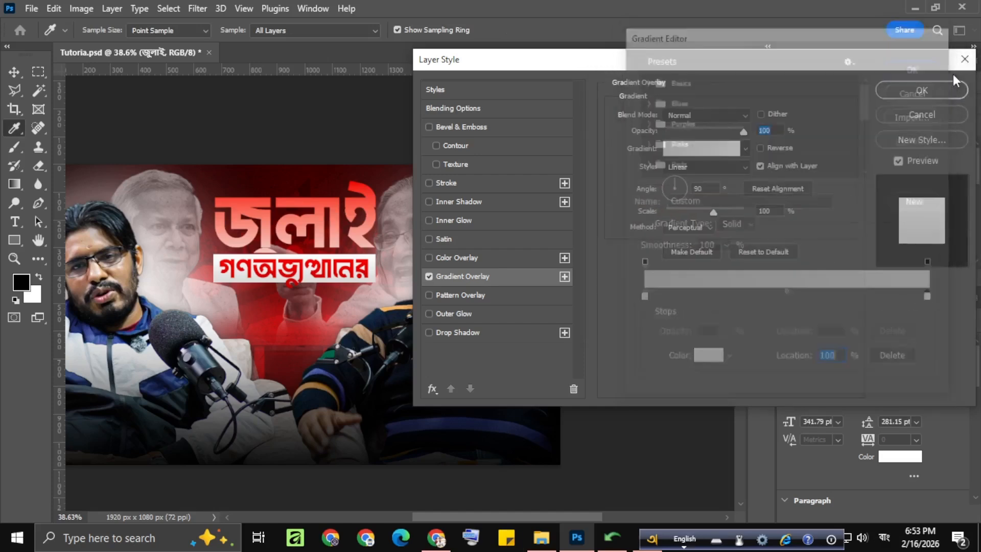
{"action": "left_click", "coordinate": [928, 66]}
Examine the recoloured headline and the overall thumbnail at several magnifications
{"action": "scroll", "coordinate": [265, 233], "scroll_direction": "down", "scroll_amount": 2}
{"action": "left_click_drag", "start_coordinate": [208, 249], "coordinate": [379, 258]}
{"action": "scroll", "coordinate": [552, 256], "scroll_direction": "up", "scroll_amount": 3}
{"action": "scroll", "coordinate": [393, 293], "scroll_direction": "up", "scroll_amount": 2}
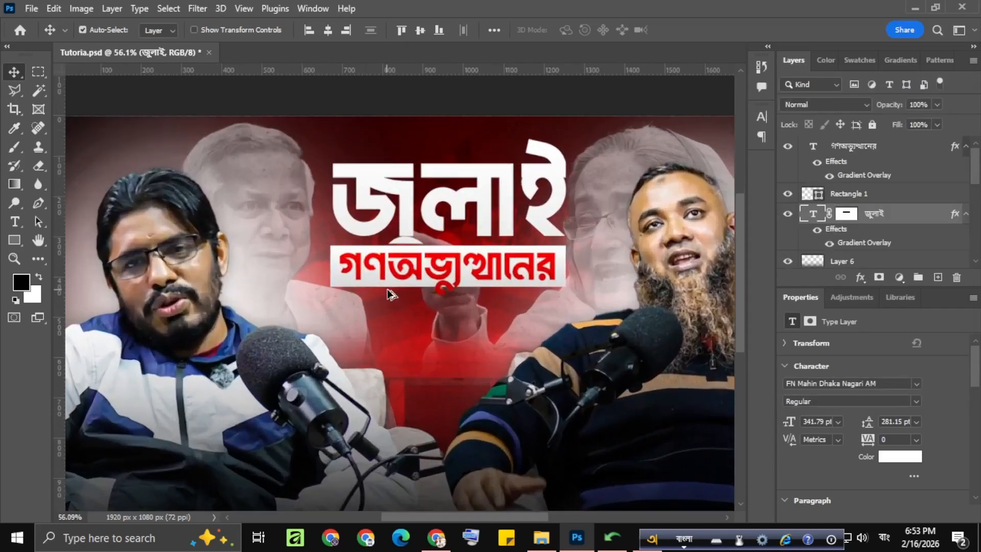
{"action": "scroll", "coordinate": [444, 286], "scroll_direction": "up", "scroll_amount": 1}
{"action": "scroll", "coordinate": [442, 284], "scroll_direction": "down", "scroll_amount": 3}
{"action": "scroll", "coordinate": [441, 280], "scroll_direction": "down", "scroll_amount": 4}
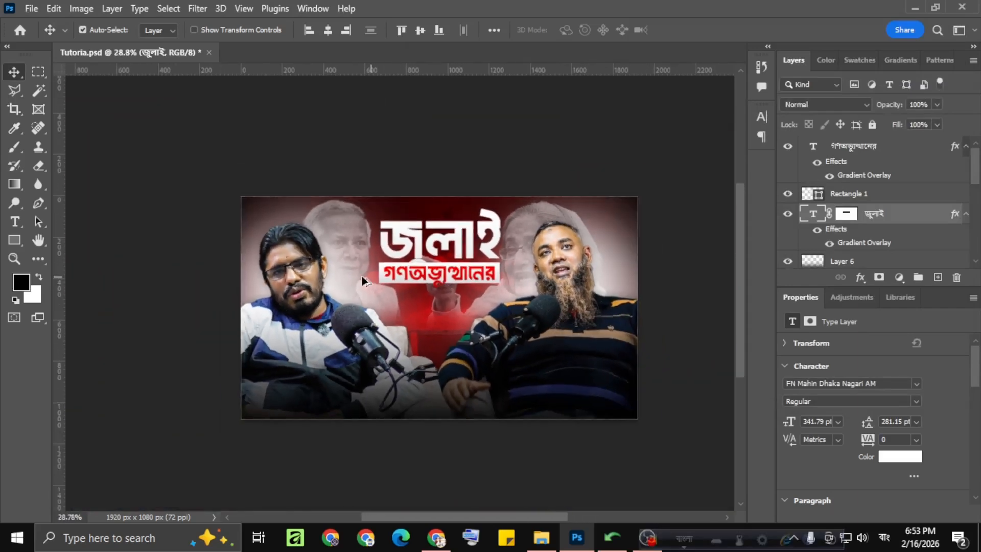
{"action": "scroll", "coordinate": [494, 275], "scroll_direction": "up", "scroll_amount": 3}
{"action": "scroll", "coordinate": [451, 301], "scroll_direction": "down", "scroll_amount": 3}
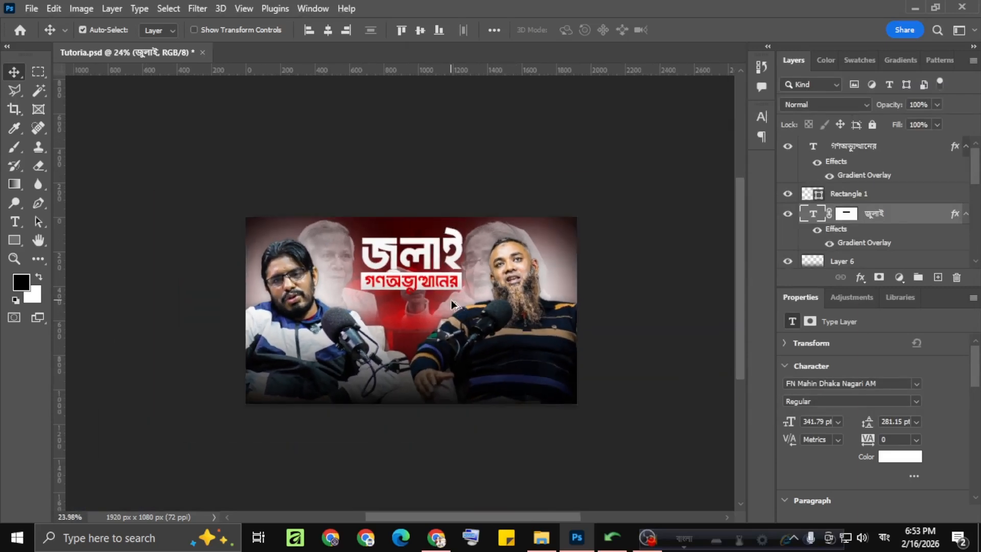
{"action": "scroll", "coordinate": [439, 307], "scroll_direction": "up", "scroll_amount": 2}
{"action": "scroll", "coordinate": [416, 321], "scroll_direction": "up", "scroll_amount": 2}
{"action": "scroll", "coordinate": [416, 311], "scroll_direction": "down", "scroll_amount": 2}
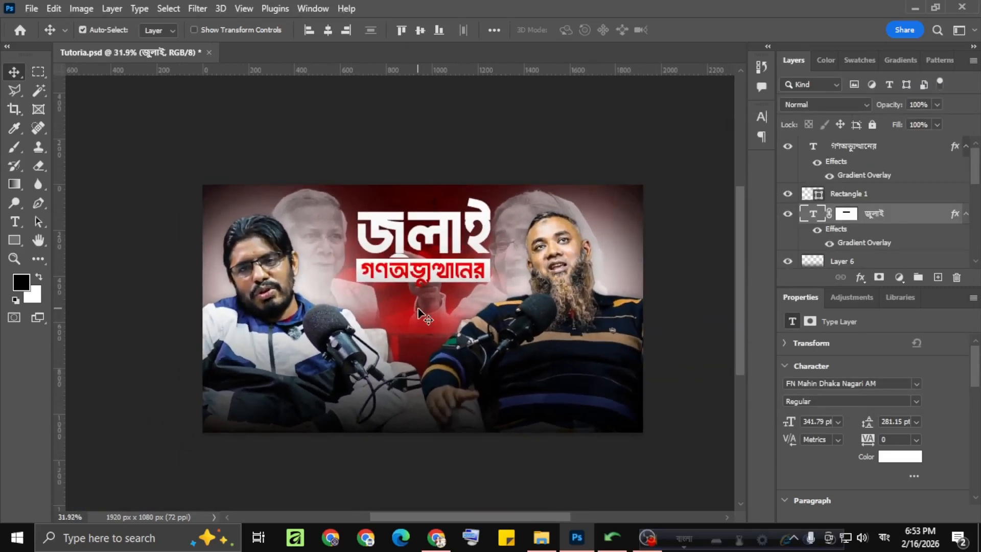
Change the end stop of the red gradient in the Gradient Fill 1 layer to #ac0000
{"action": "scroll", "coordinate": [802, 209], "scroll_direction": "down", "scroll_amount": 5}
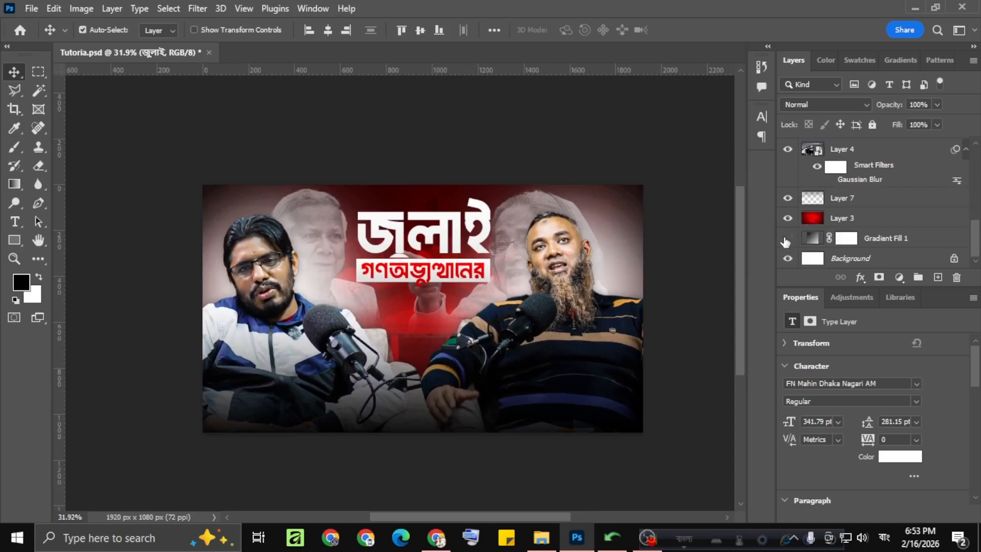
{"action": "left_click", "coordinate": [861, 221]}
{"action": "double_click", "coordinate": [812, 237]}
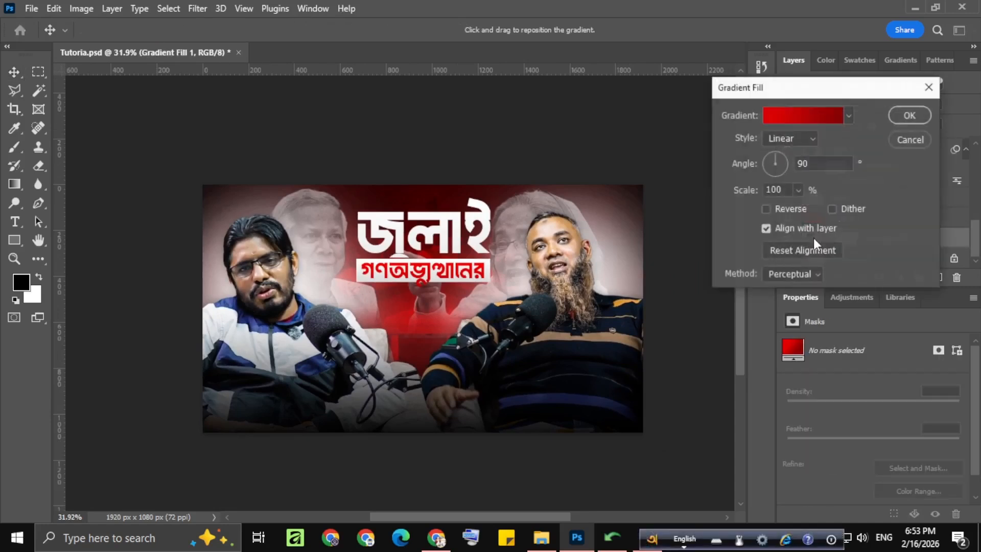
{"action": "left_click", "coordinate": [805, 118]}
{"action": "left_click", "coordinate": [931, 298]}
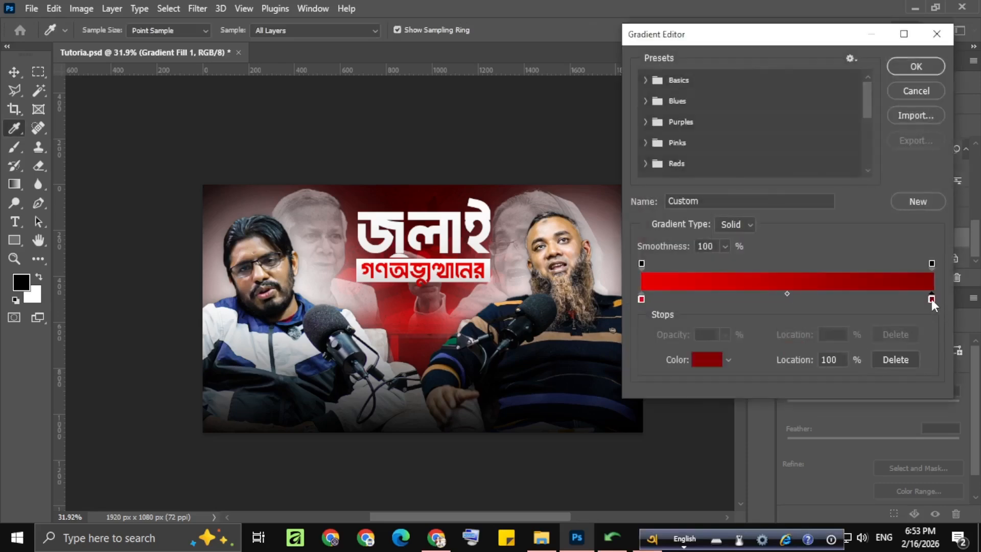
{"action": "double_click", "coordinate": [930, 299]}
{"action": "type", "text": "aa0000"}
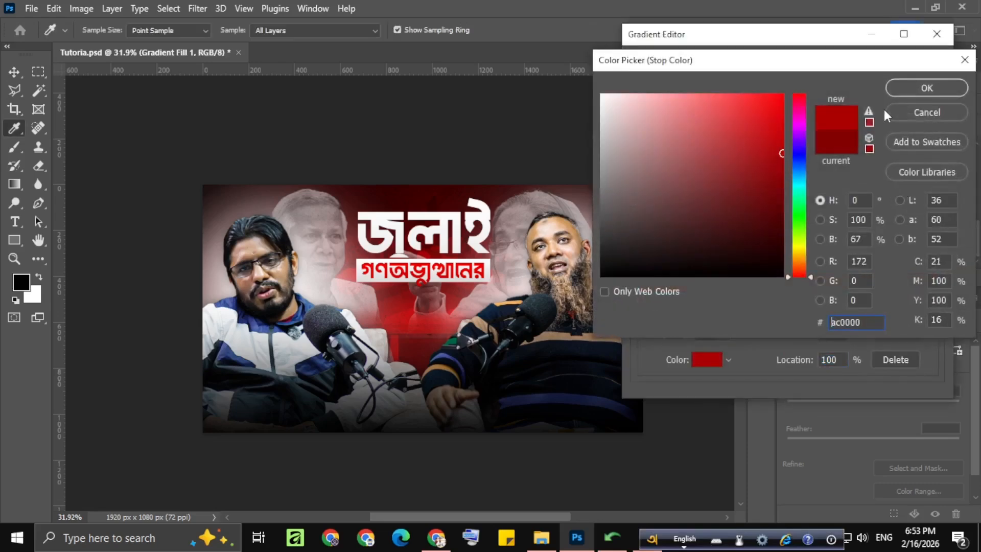
{"action": "left_click", "coordinate": [907, 94]}
{"action": "left_click", "coordinate": [936, 69]}
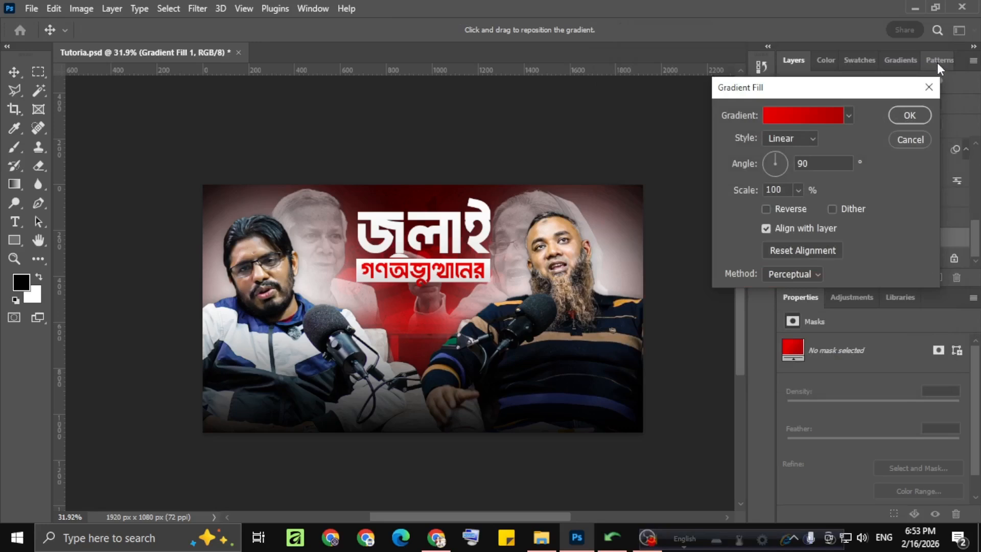
{"action": "left_click", "coordinate": [909, 115]}
Set the blend mode of the red Layer 3 to Multiply and deselect the layer
{"action": "left_click", "coordinate": [869, 199]}
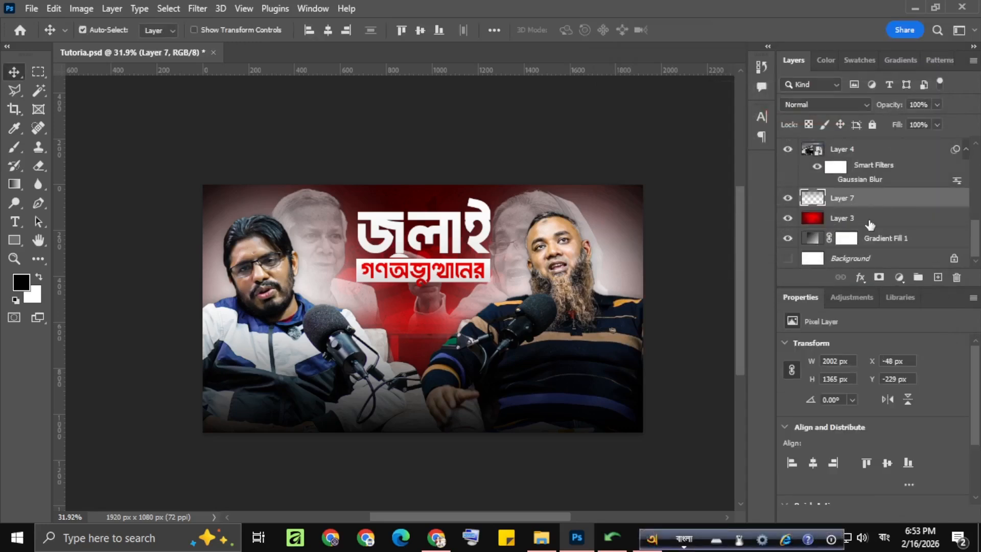
{"action": "left_click", "coordinate": [869, 219]}
{"action": "left_click", "coordinate": [845, 105]}
{"action": "left_click", "coordinate": [800, 158]}
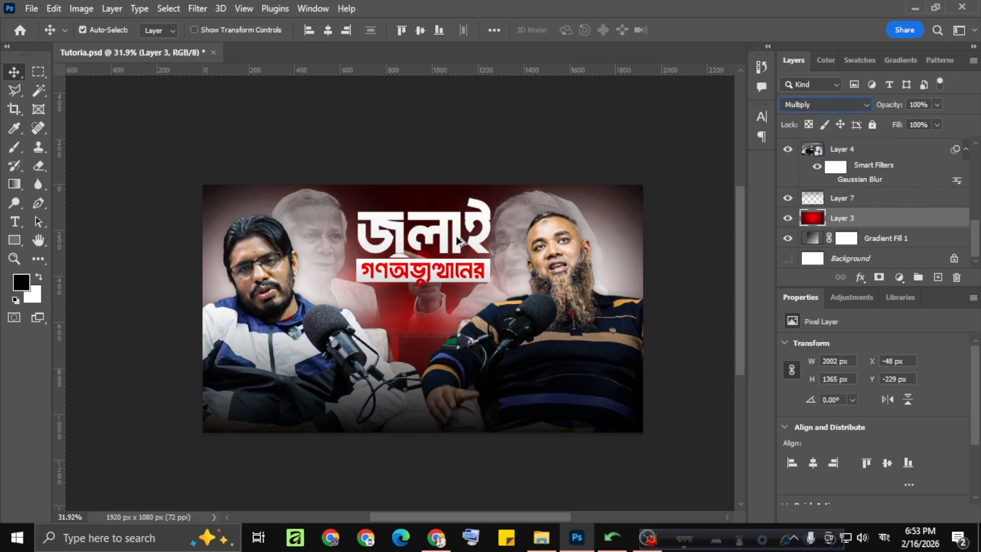
{"action": "left_click", "coordinate": [443, 154]}
{"action": "scroll", "coordinate": [489, 252], "scroll_direction": "down", "scroll_amount": 3}
{"action": "scroll", "coordinate": [480, 253], "scroll_direction": "down", "scroll_amount": 2}
{"action": "scroll", "coordinate": [367, 254], "scroll_direction": "up", "scroll_amount": 4}
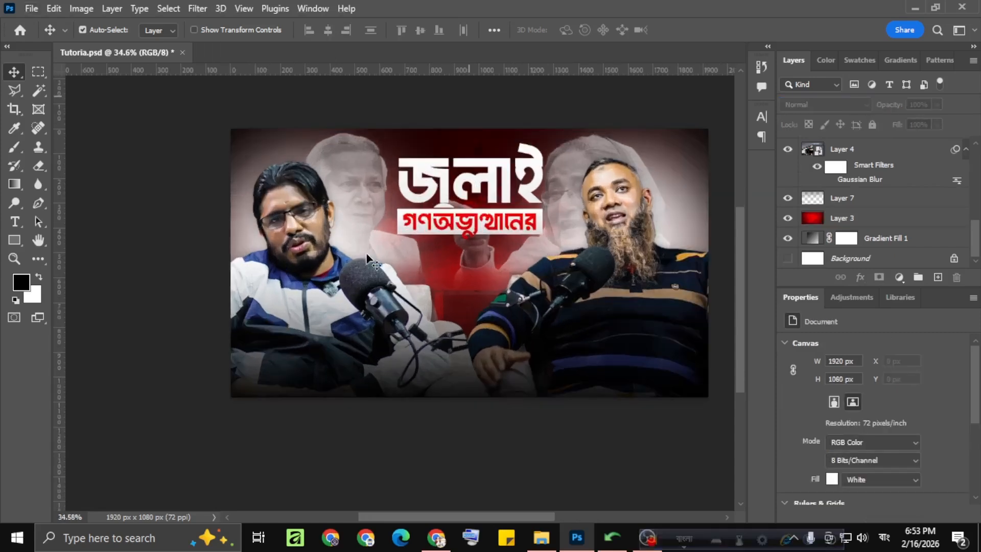
{"action": "scroll", "coordinate": [373, 254], "scroll_direction": "down", "scroll_amount": 2}
{"action": "scroll", "coordinate": [615, 256], "scroll_direction": "down", "scroll_amount": 2}
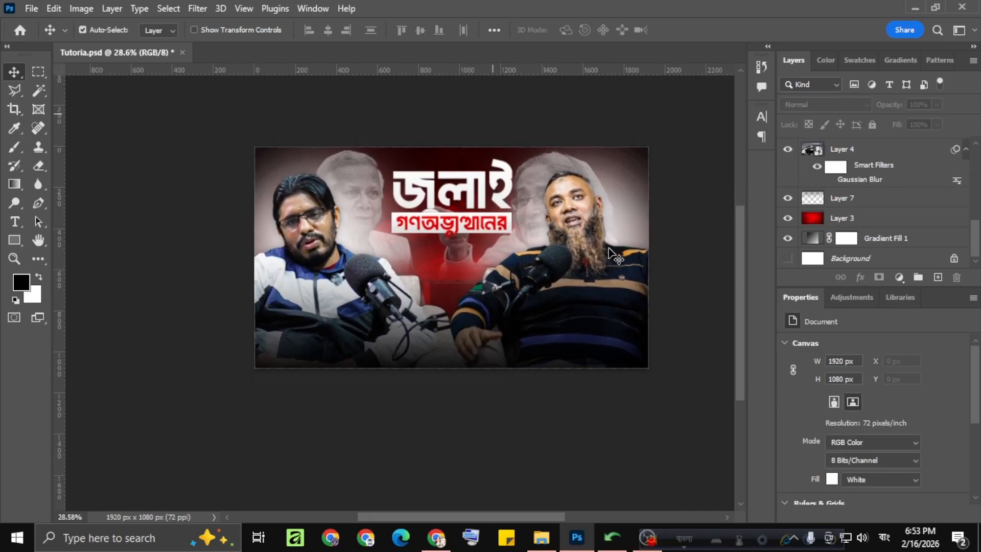
Review the BizBro Podcast video thumbnails on YouTube in the browser as reference for the headline wording and layout
{"action": "scroll", "coordinate": [456, 278], "scroll_direction": "down", "scroll_amount": 2}
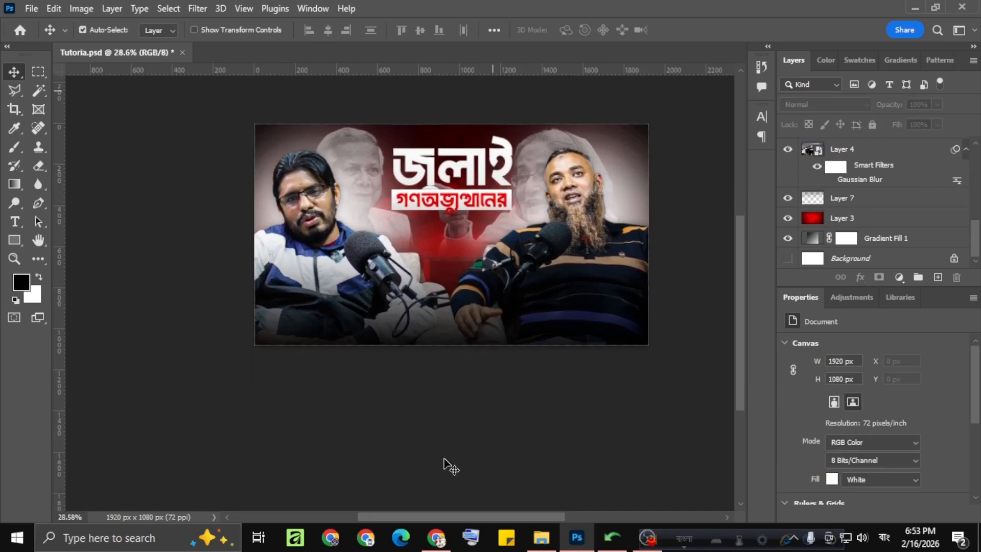
{"action": "left_click", "coordinate": [437, 538]}
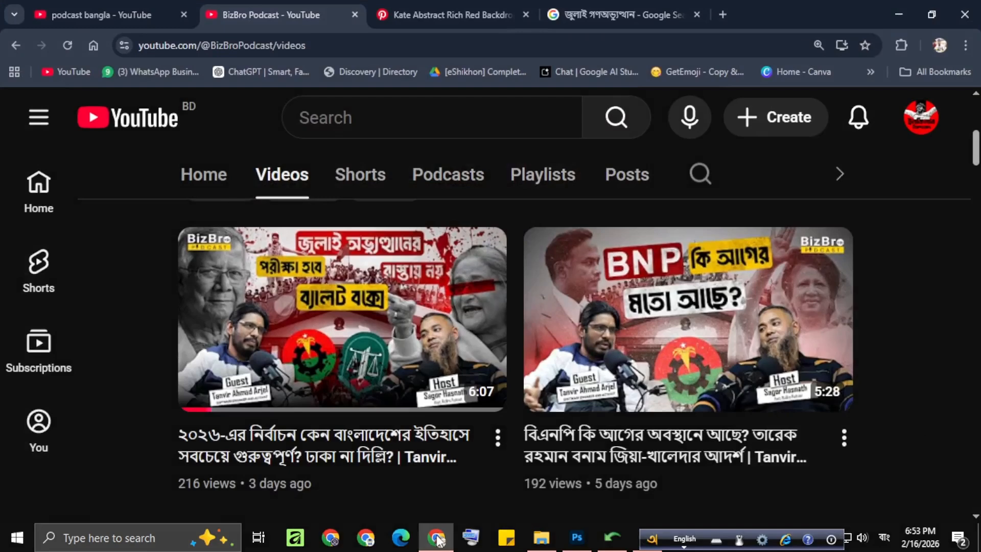
{"action": "left_click", "coordinate": [437, 537]}
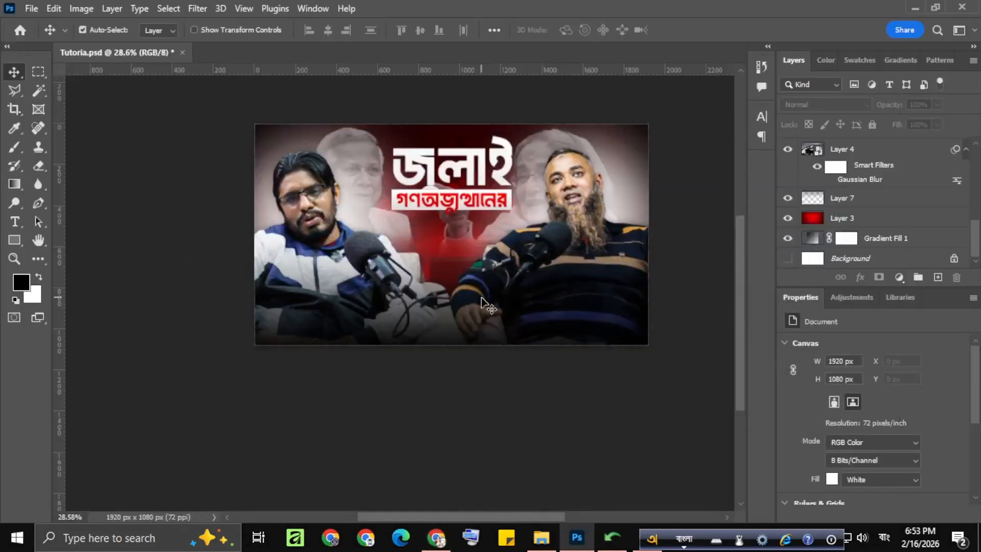
{"action": "scroll", "coordinate": [413, 286], "scroll_direction": "up", "scroll_amount": 2}
{"action": "scroll", "coordinate": [407, 281], "scroll_direction": "up", "scroll_amount": 3}
{"action": "scroll", "coordinate": [463, 284], "scroll_direction": "down", "scroll_amount": 2}
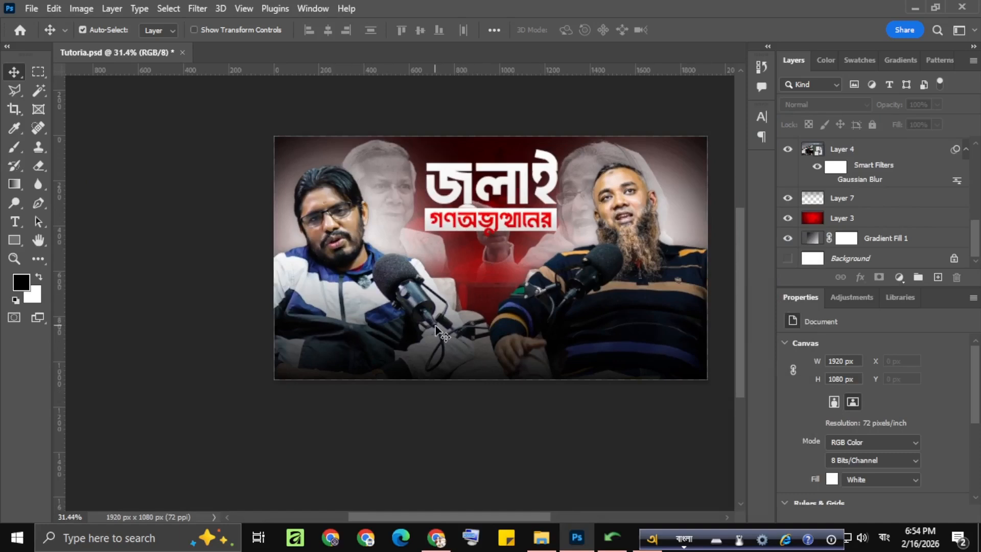
{"action": "scroll", "coordinate": [439, 329], "scroll_direction": "down", "scroll_amount": 1}
{"action": "scroll", "coordinate": [440, 325], "scroll_direction": "up", "scroll_amount": 3}
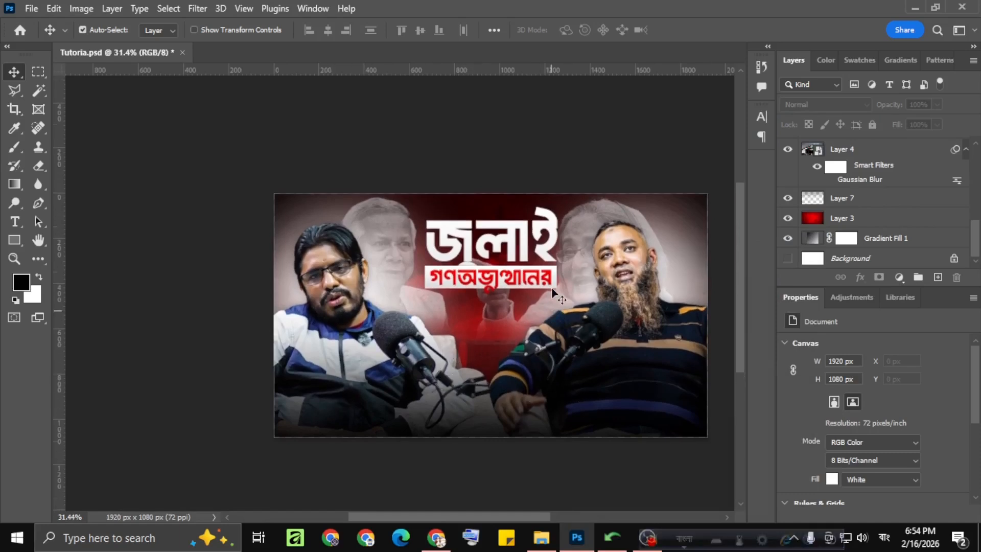
{"action": "scroll", "coordinate": [442, 322], "scroll_direction": "down", "scroll_amount": 1}
{"action": "scroll", "coordinate": [440, 316], "scroll_direction": "up", "scroll_amount": 3}
{"action": "scroll", "coordinate": [388, 301], "scroll_direction": "down", "scroll_amount": 4}
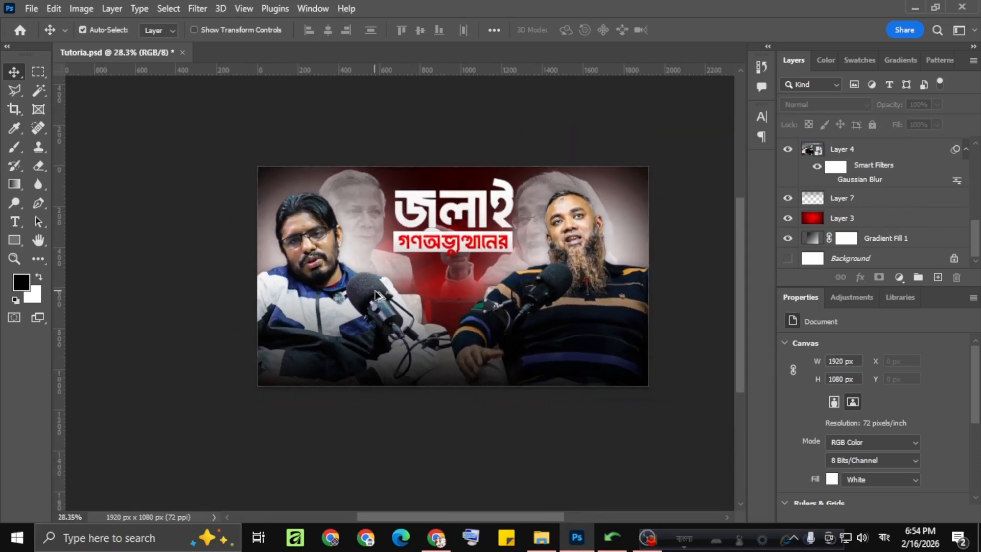
Duplicate the red গণঅভ্যুত্থানের text to the lower centre of the thumbnail and change the copy's wording to পরীক্ষা হবে
{"action": "left_click", "coordinate": [452, 219]}
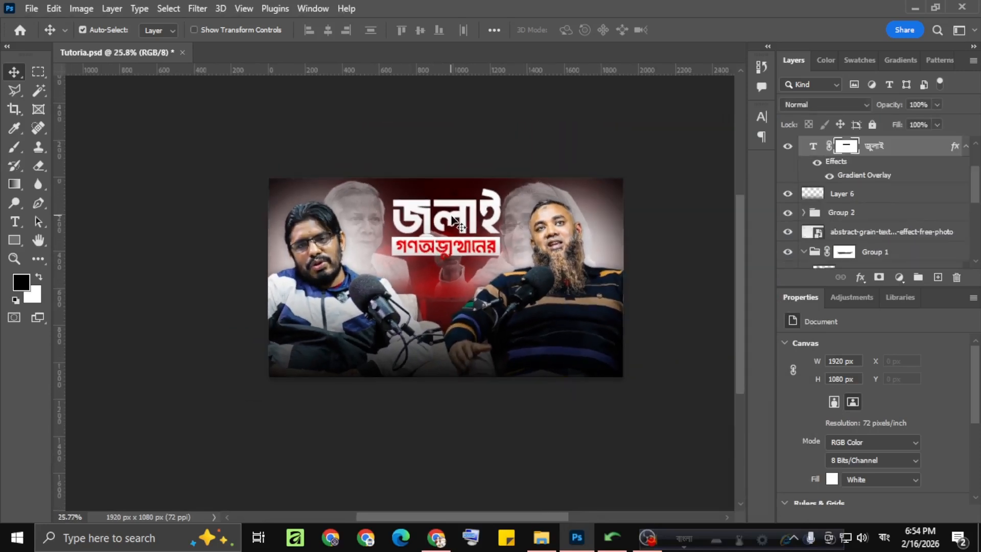
{"action": "scroll", "coordinate": [452, 222], "scroll_direction": "down", "scroll_amount": 1}
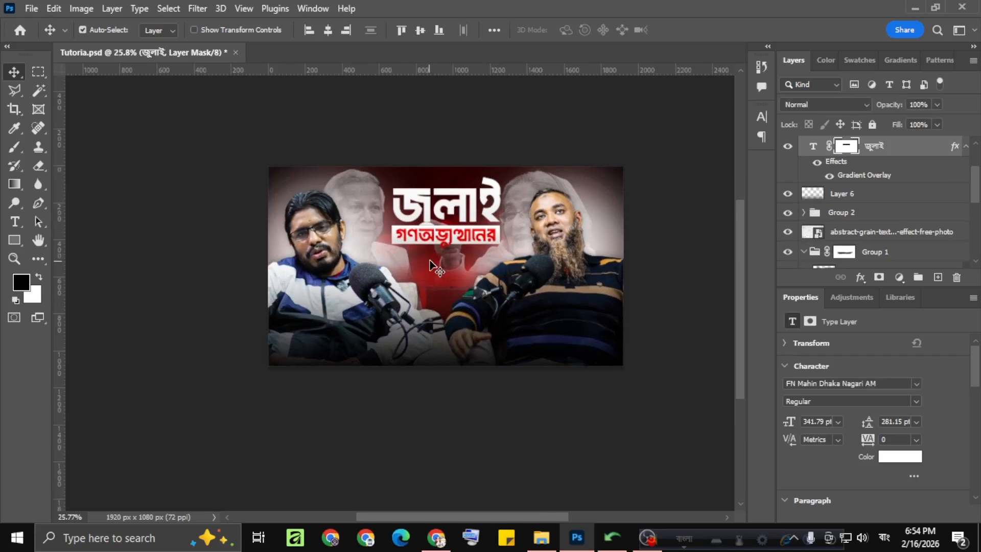
{"action": "left_click_drag", "start_coordinate": [434, 240], "coordinate": [431, 318]}
{"action": "double_click", "coordinate": [438, 312]}
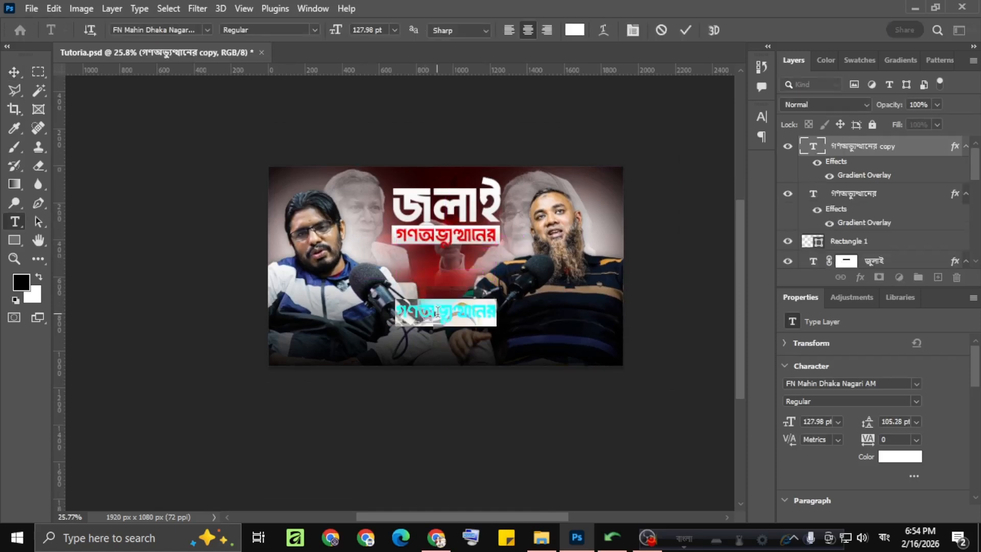
{"action": "type", "text": "po"}
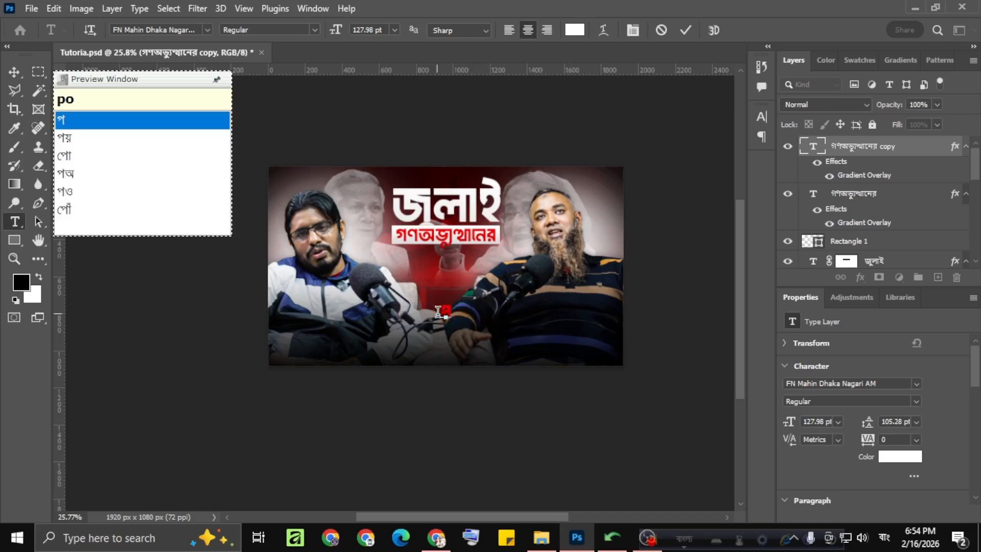
{"action": "type", "text": "rIkk"}
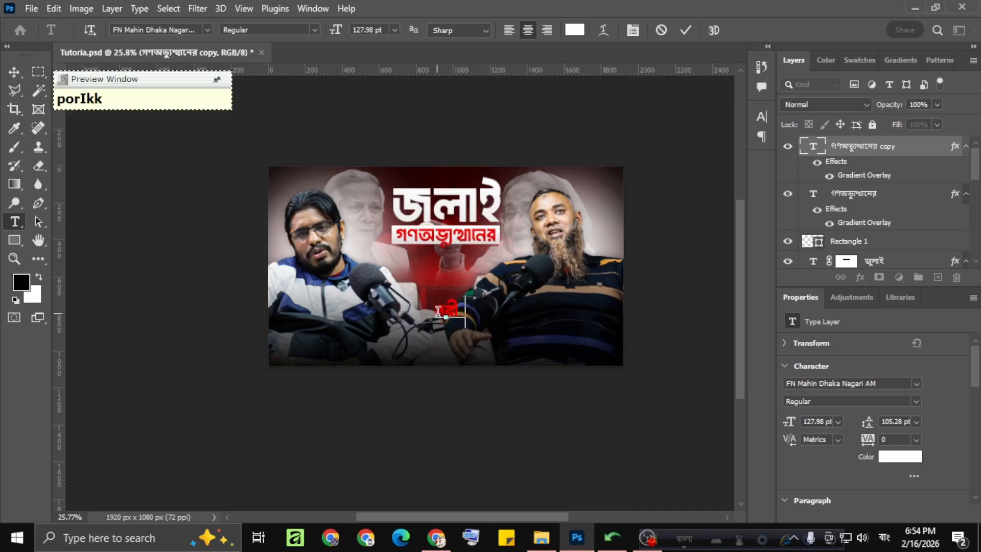
{"action": "type", "text": "ha hobe"}
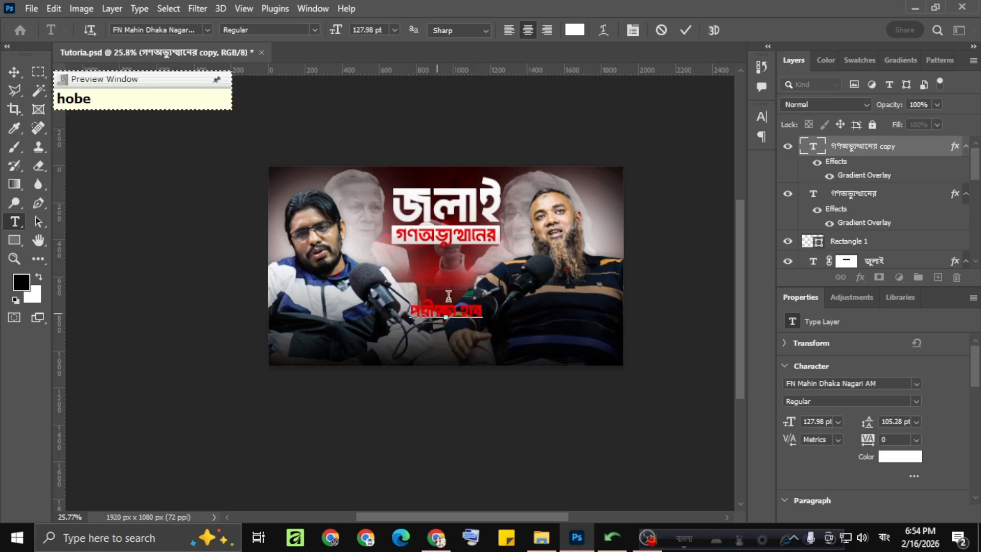
{"action": "left_click", "coordinate": [684, 29]}
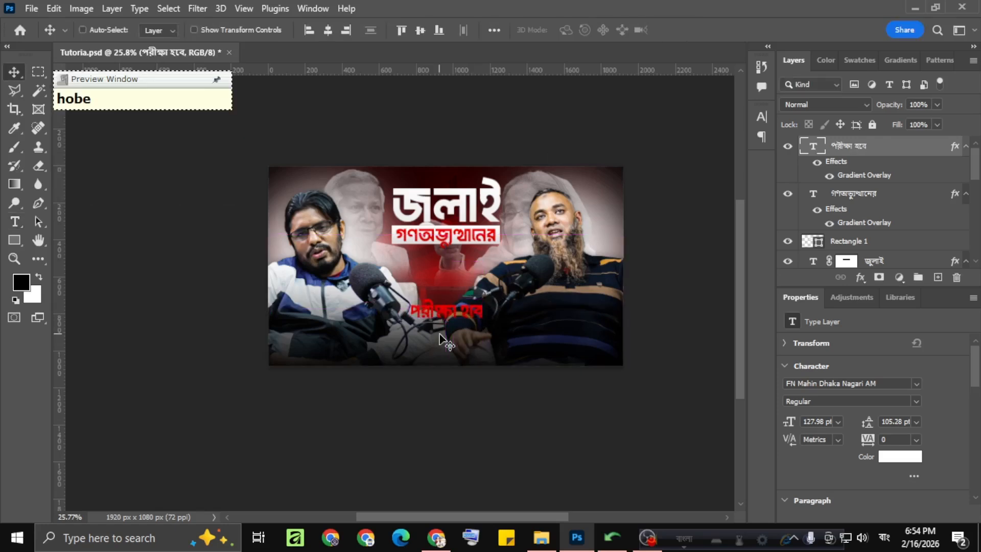
Scale the পরীক্ষা হবে text up to about 339 pt and position it across the lower middle of the thumbnail
{"action": "key", "text": "ctrl+t"}
{"action": "left_click_drag", "start_coordinate": [483, 327], "coordinate": [544, 346]}
{"action": "mouse_move", "coordinate": [466, 307]}
{"action": "left_mouse_down"}
{"action": "mouse_move", "coordinate": [462, 326]}
{"action": "mouse_move", "coordinate": [466, 300]}
{"action": "left_mouse_up"}
{"action": "left_click", "coordinate": [710, 30]}
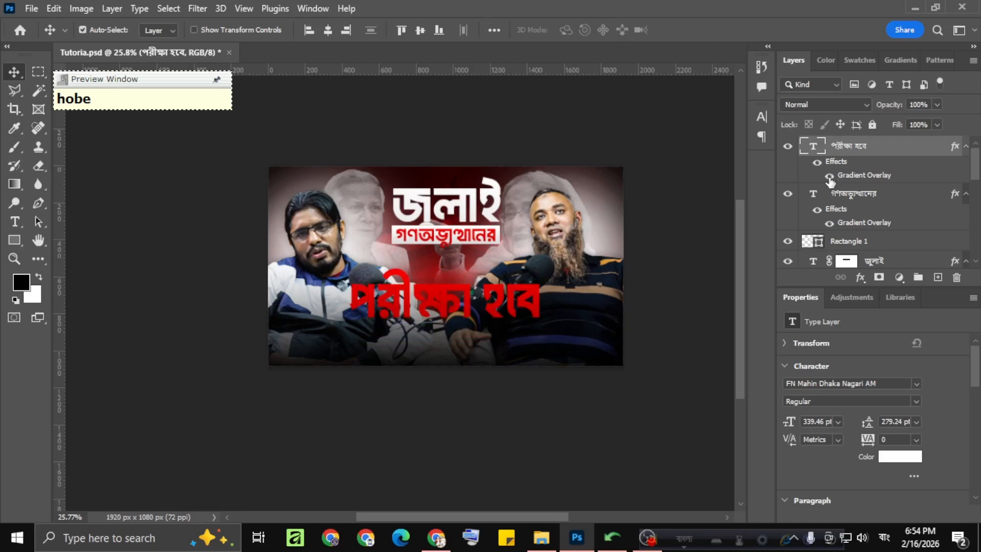
Set the starting colour stop of the পরীক্ষা হবে text's gradient overlay to a bright orange-red
{"action": "key", "text": "F12"}
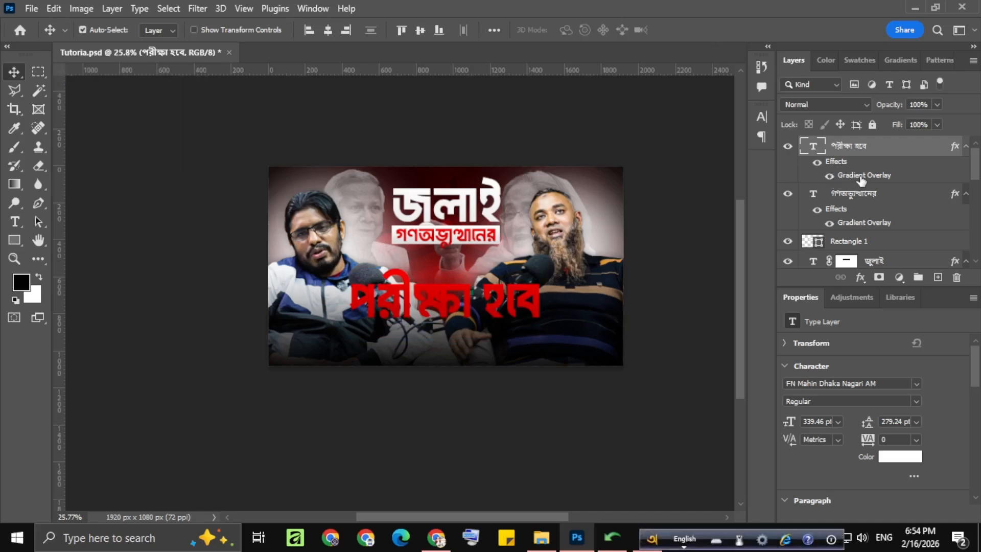
{"action": "double_click", "coordinate": [862, 175]}
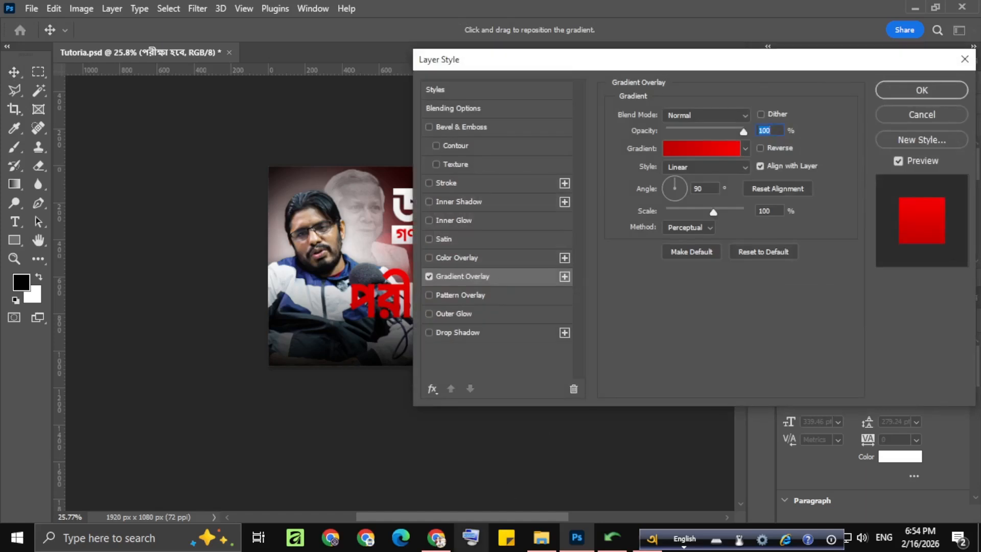
{"action": "left_click_drag", "start_coordinate": [477, 516], "coordinate": [539, 521]}
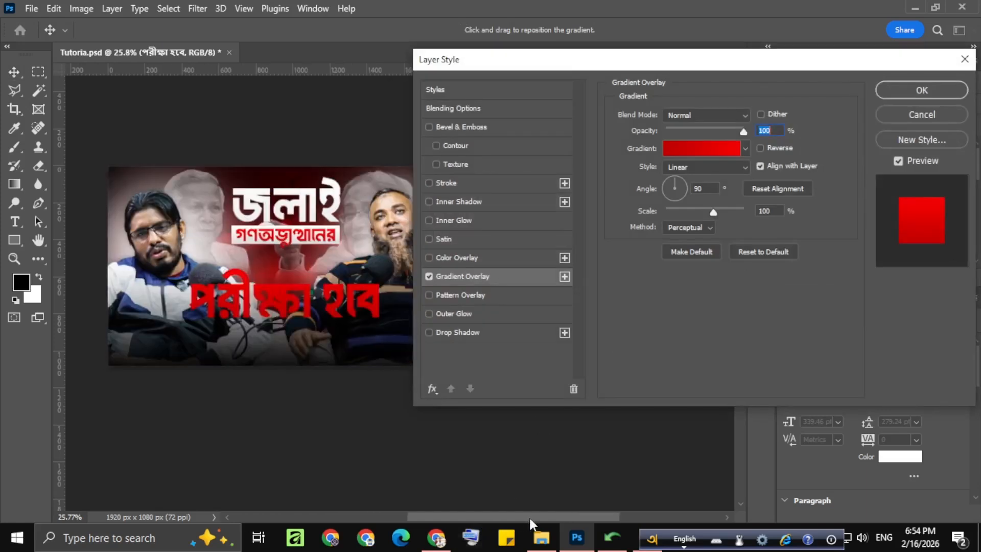
{"action": "left_click", "coordinate": [688, 148]}
{"action": "left_click", "coordinate": [641, 299]}
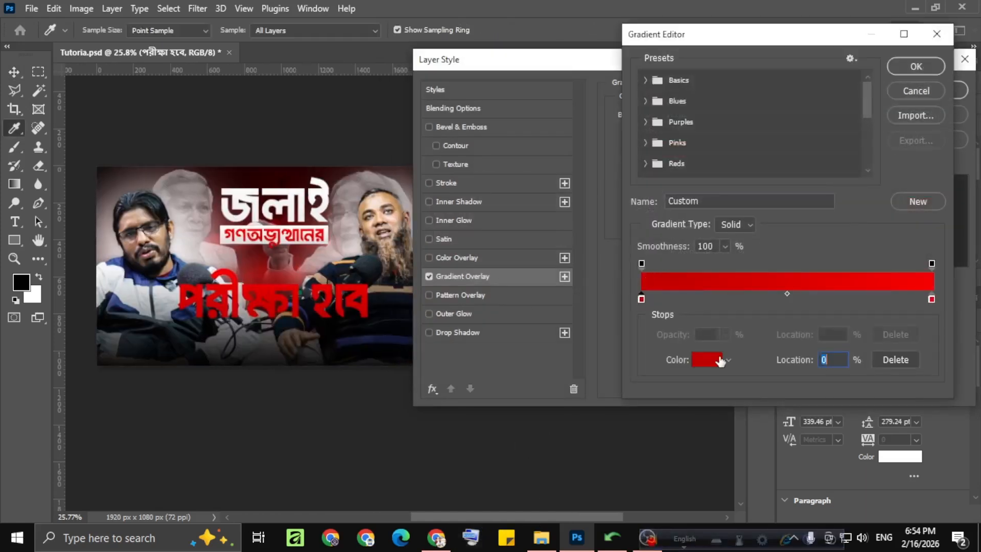
{"action": "left_click", "coordinate": [708, 359]}
{"action": "left_click_drag", "start_coordinate": [798, 263], "coordinate": [798, 247]}
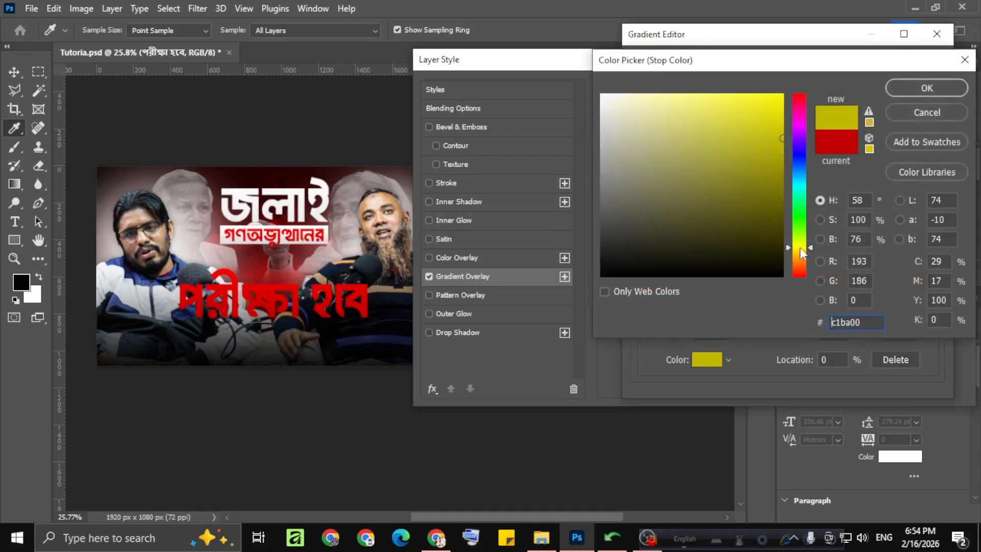
{"action": "left_click_drag", "start_coordinate": [782, 114], "coordinate": [781, 95]}
{"action": "left_click", "coordinate": [799, 258]}
{"action": "left_click_drag", "start_coordinate": [798, 265], "coordinate": [798, 272]}
{"action": "left_click", "coordinate": [922, 90]}
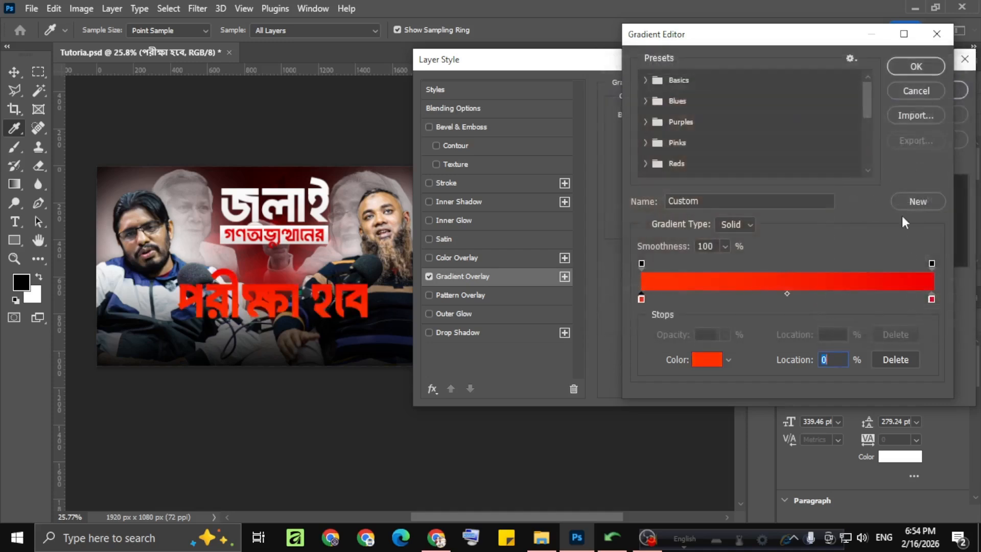
Set the gradient overlay's end colour stop to yellow ffde00 and apply the layer style to the পরীক্ষা হবে text
{"action": "left_click", "coordinate": [931, 299]}
{"action": "double_click", "coordinate": [932, 298]}
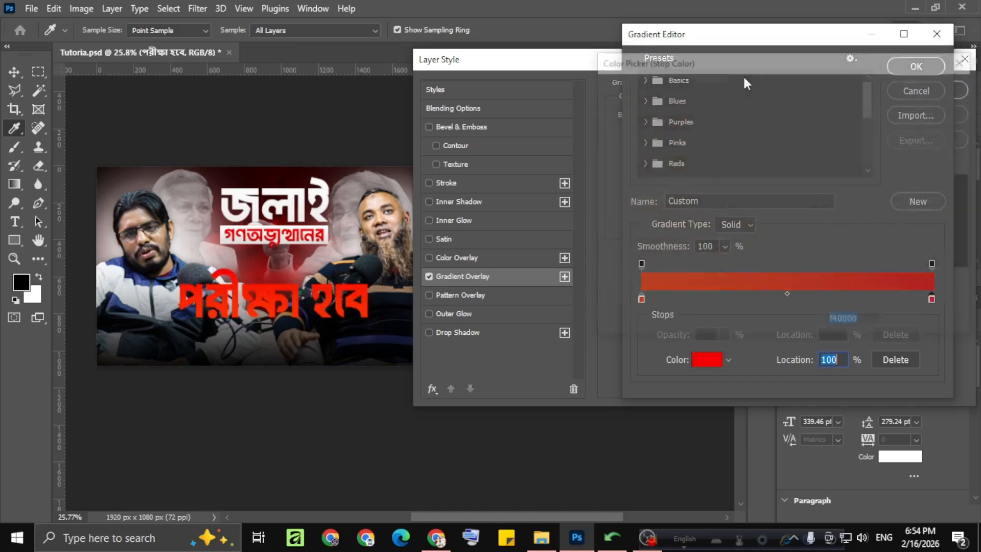
{"action": "left_click", "coordinate": [801, 255]}
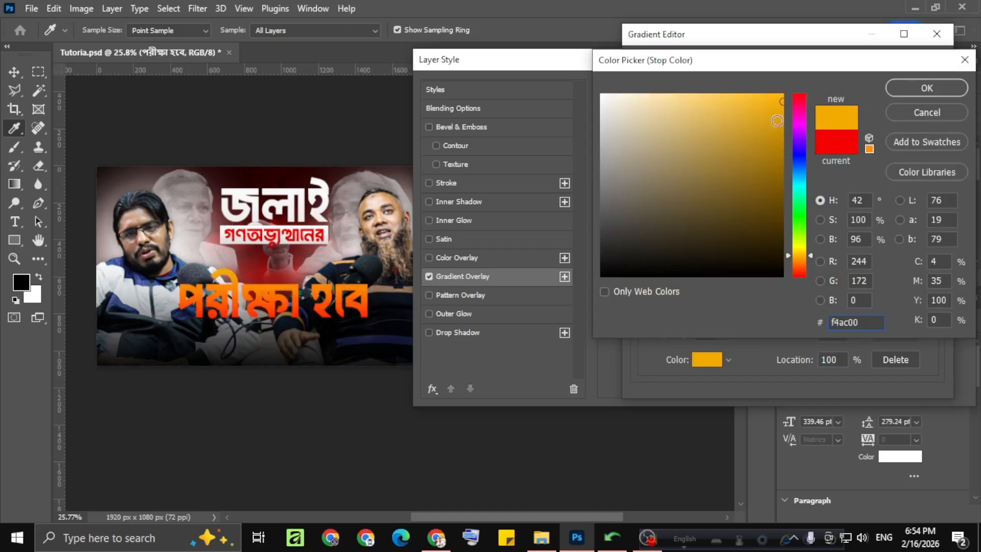
{"action": "left_click", "coordinate": [783, 93]}
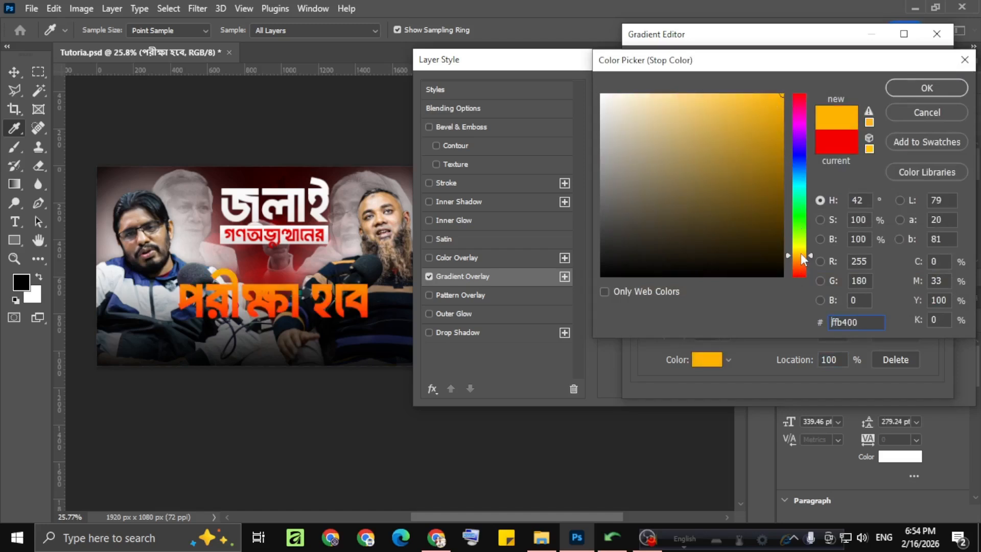
{"action": "left_click", "coordinate": [801, 250]}
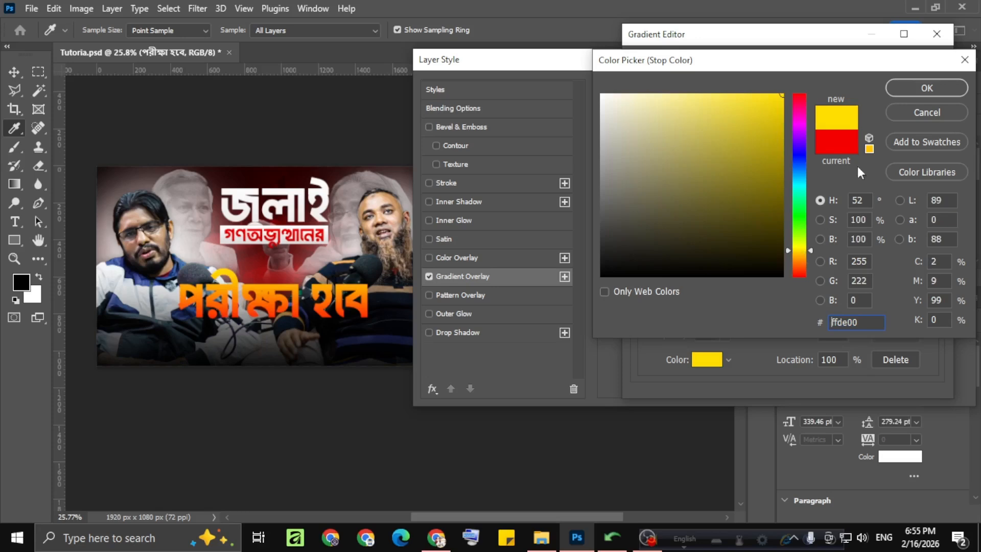
{"action": "left_click", "coordinate": [924, 84]}
{"action": "left_click", "coordinate": [914, 73]}
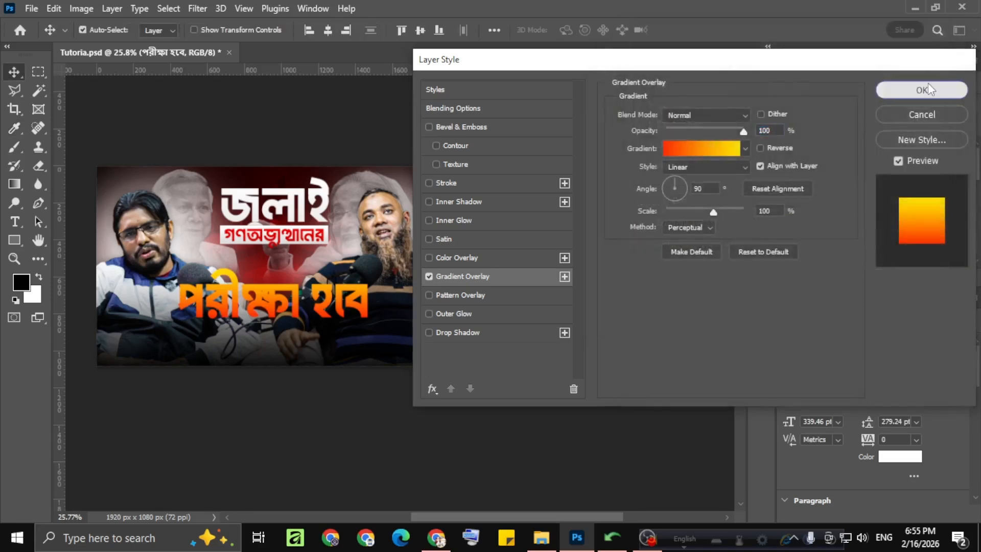
{"action": "left_click", "coordinate": [924, 90]}
Duplicate the orange পরীক্ষা হবে text directly below the original and clear the copy's wording
{"action": "scroll", "coordinate": [439, 278], "scroll_direction": "down", "scroll_amount": 3}
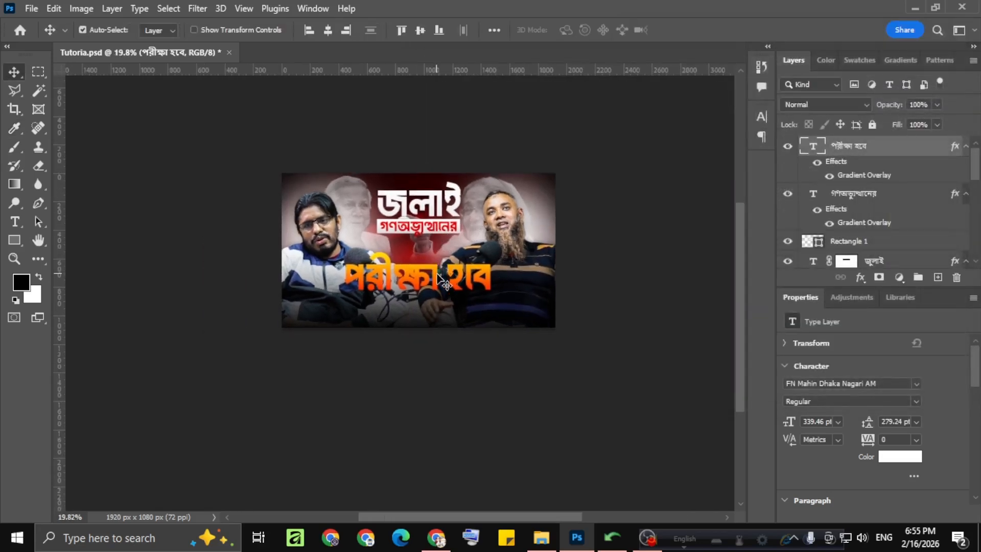
{"action": "scroll", "coordinate": [407, 279], "scroll_direction": "up", "scroll_amount": 4}
{"action": "scroll", "coordinate": [440, 275], "scroll_direction": "down", "scroll_amount": 3}
{"action": "scroll", "coordinate": [366, 274], "scroll_direction": "up", "scroll_amount": 5}
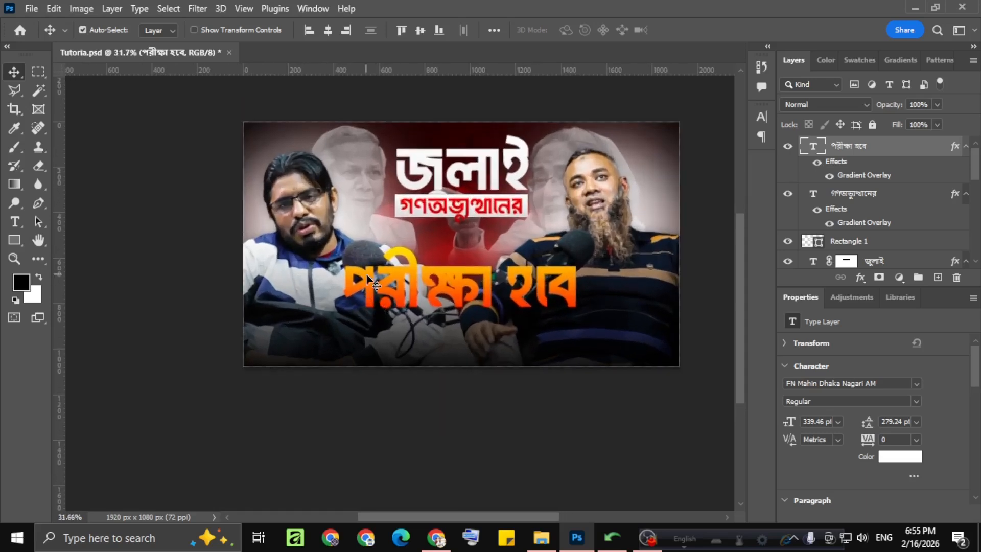
{"action": "scroll", "coordinate": [368, 276], "scroll_direction": "down", "scroll_amount": 1}
{"action": "left_click_drag", "start_coordinate": [423, 270], "coordinate": [437, 323]}
{"action": "double_click", "coordinate": [437, 319]}
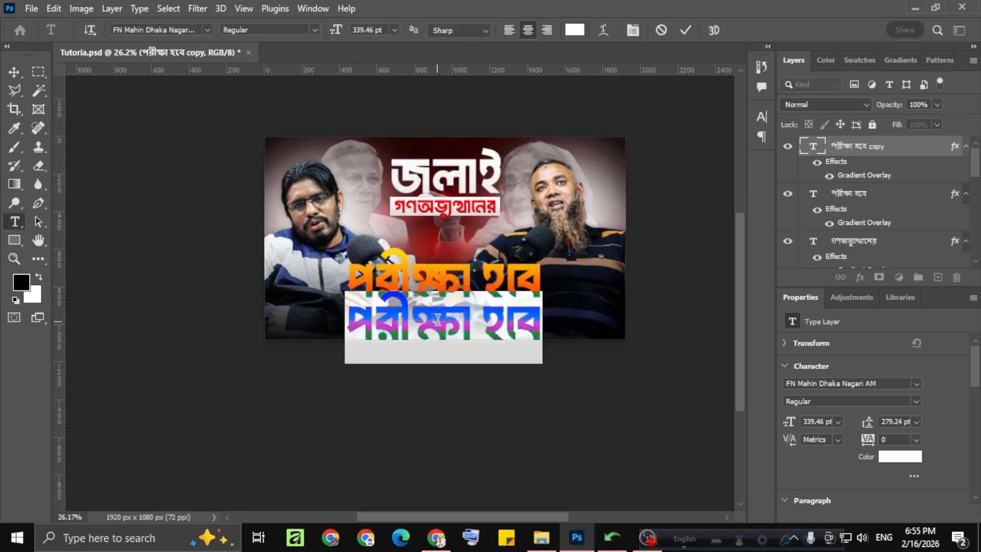
{"action": "type", "text": "RAS"}
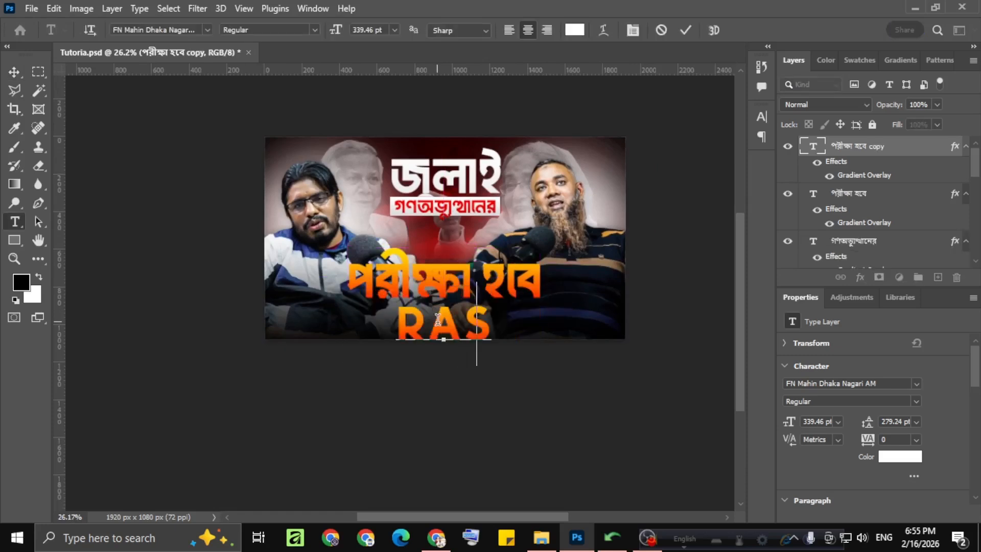
{"action": "key", "text": "BackSpace"}
{"action": "key", "text": "BackSpace"}
{"action": "key", "text": "BackSpace"}
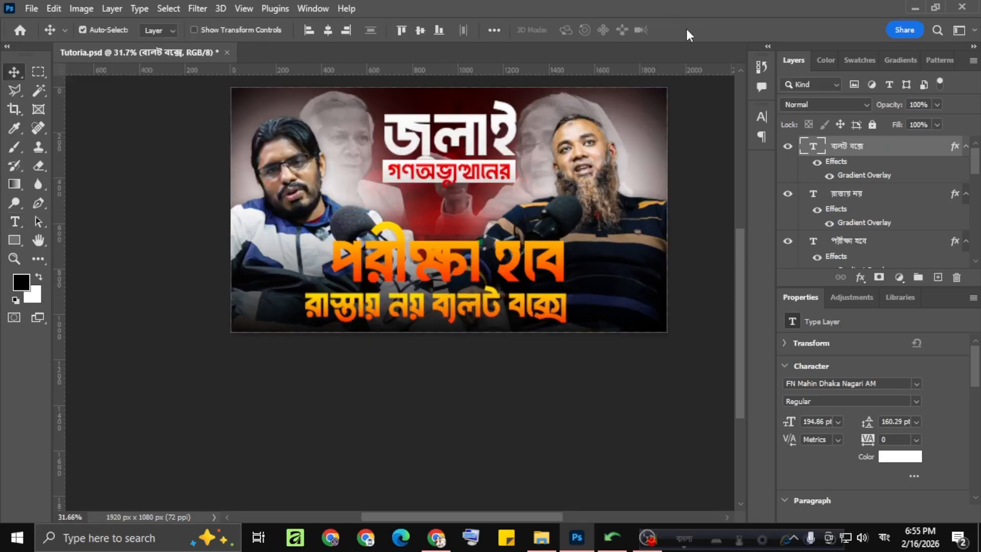
Nudge the ব্যালট বক্সে text slightly to the right to widen its gap from রাস্তায় নয়
{"action": "key", "text": "shift+Right"}
{"action": "key", "text": "shift+Right"}
{"action": "key", "text": "shift+Right"}
{"action": "key", "text": "shift+Right"}
{"action": "key", "text": "shift+Right"}
{"action": "key", "text": "shift+Right"}
{"action": "key", "text": "shift+Right"}
{"action": "key", "text": "shift+Right"}
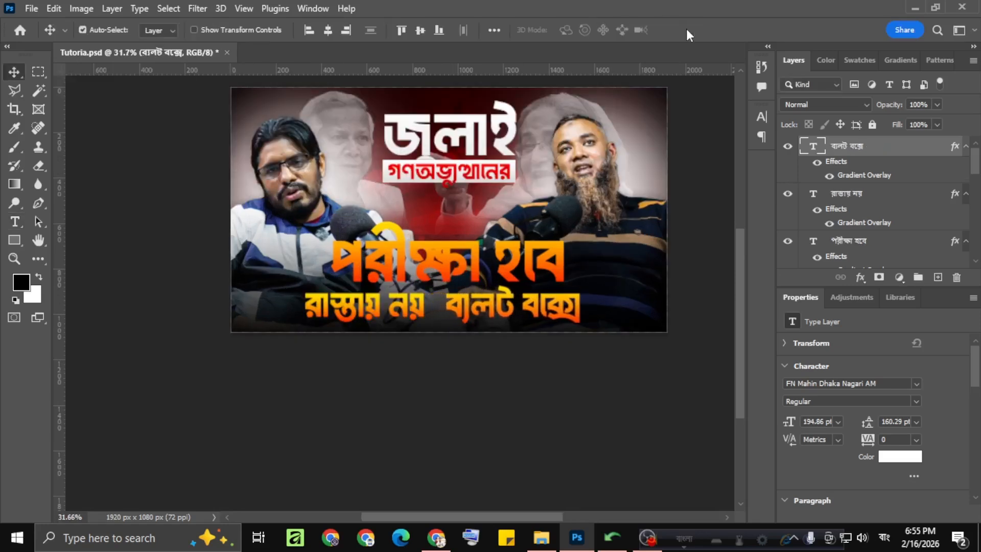
{"action": "key", "text": "shift+Left"}
{"action": "key", "text": "shift+Left"}
{"action": "key", "text": "shift+Left"}
{"action": "key", "text": "shift+Left"}
{"action": "key", "text": "shift+Left"}
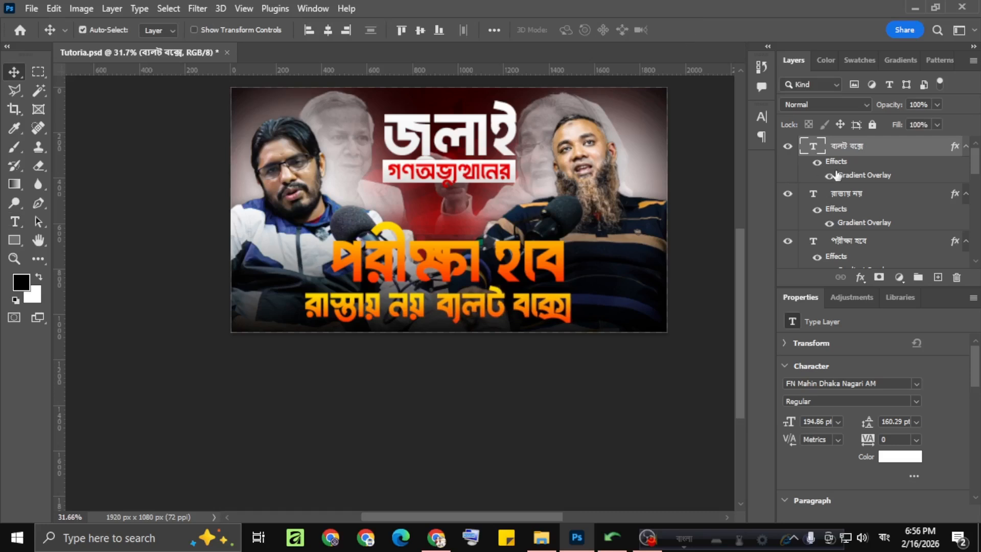
Combine the bottom phrases into one text line, রাস্তায় নয় ব্যালট বক্সে, and scale পরীক্ষা হবে down to about 72% around its centre
{"action": "double_click", "coordinate": [813, 147]}
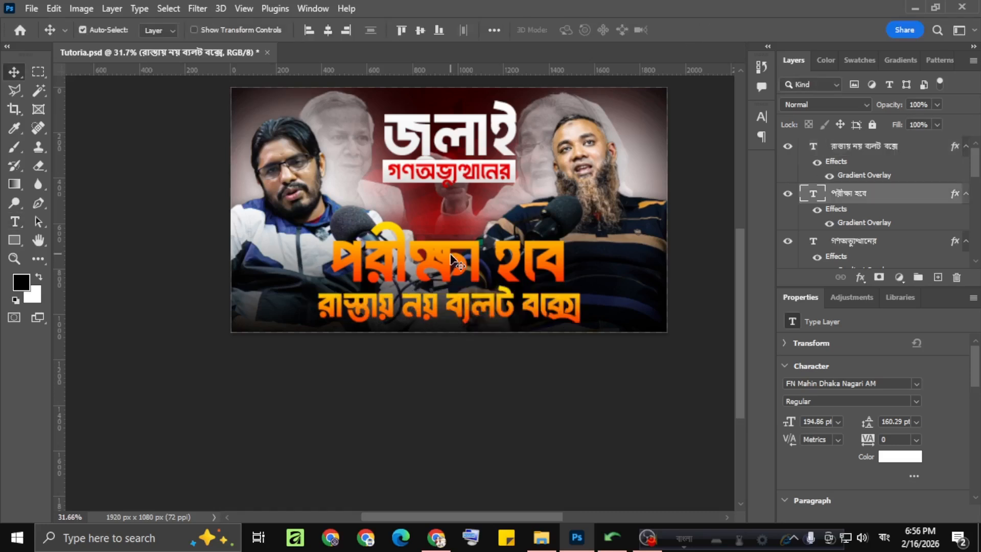
{"action": "key", "text": "ctrl+t"}
{"action": "left_click_drag", "start_coordinate": [566, 225], "coordinate": [536, 232]}
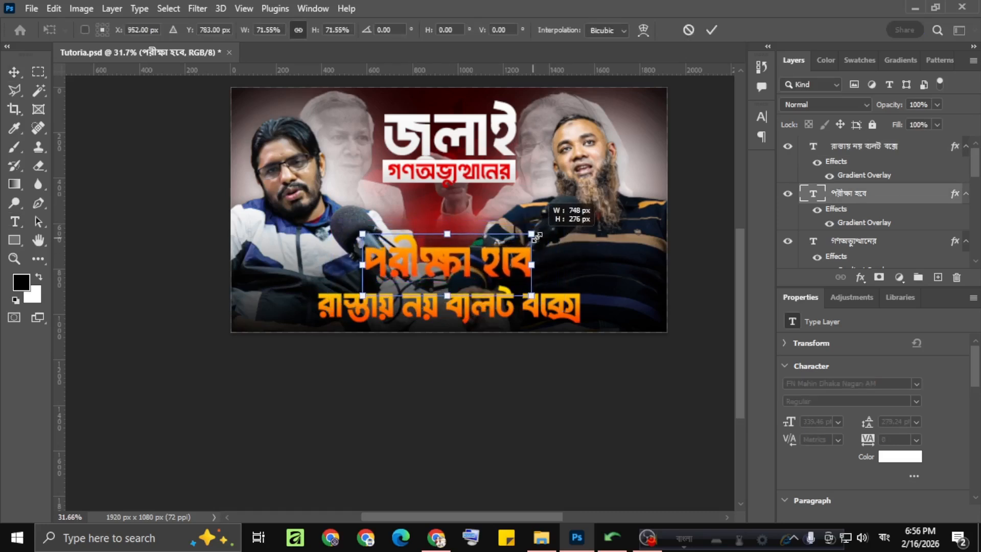
{"action": "left_click", "coordinate": [711, 29]}
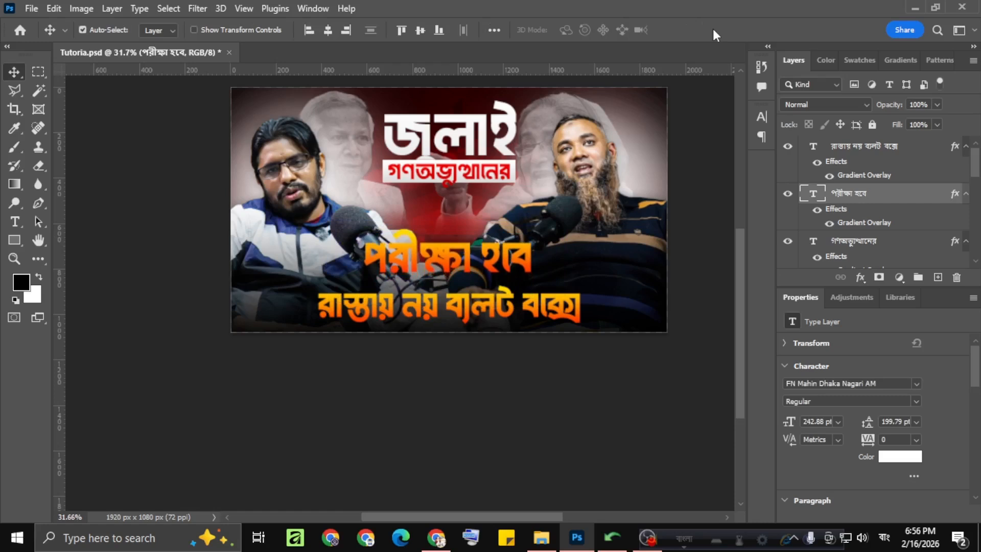
Set the font style of the রাস্তায় নয় ব্যালট বক্সে and পরীক্ষা হবে text lines to Italic
{"action": "left_click", "coordinate": [900, 148]}
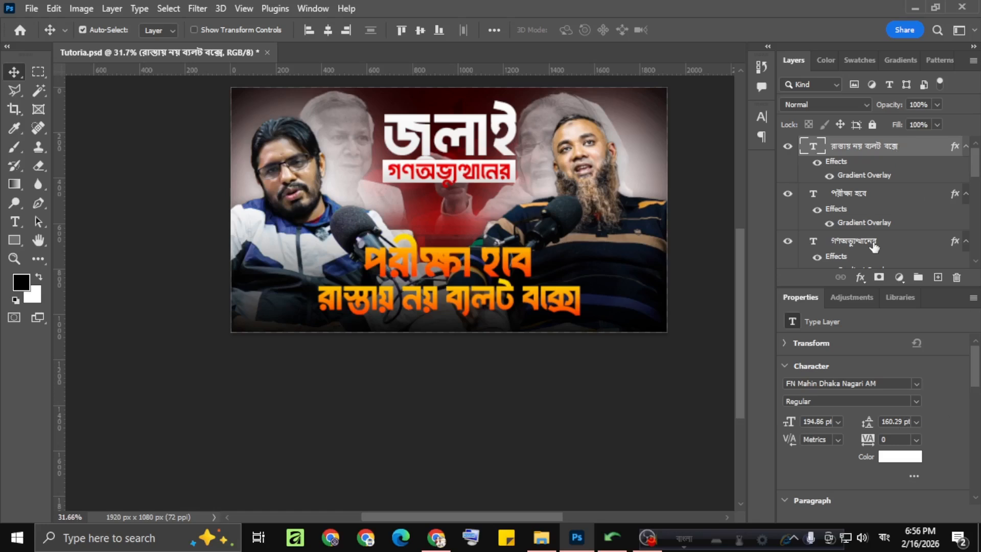
{"action": "scroll", "coordinate": [898, 442], "scroll_direction": "down", "scroll_amount": 3}
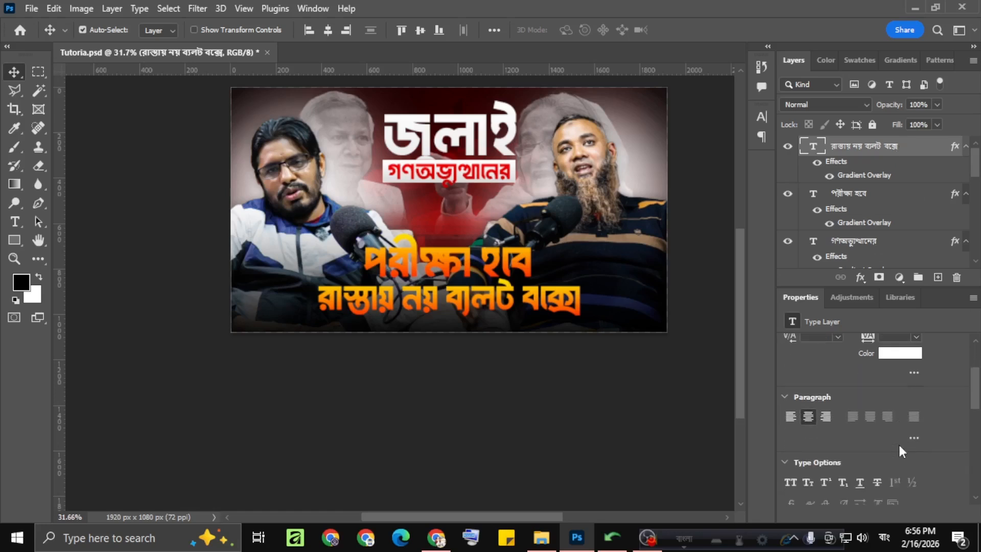
{"action": "left_click", "coordinate": [917, 343]}
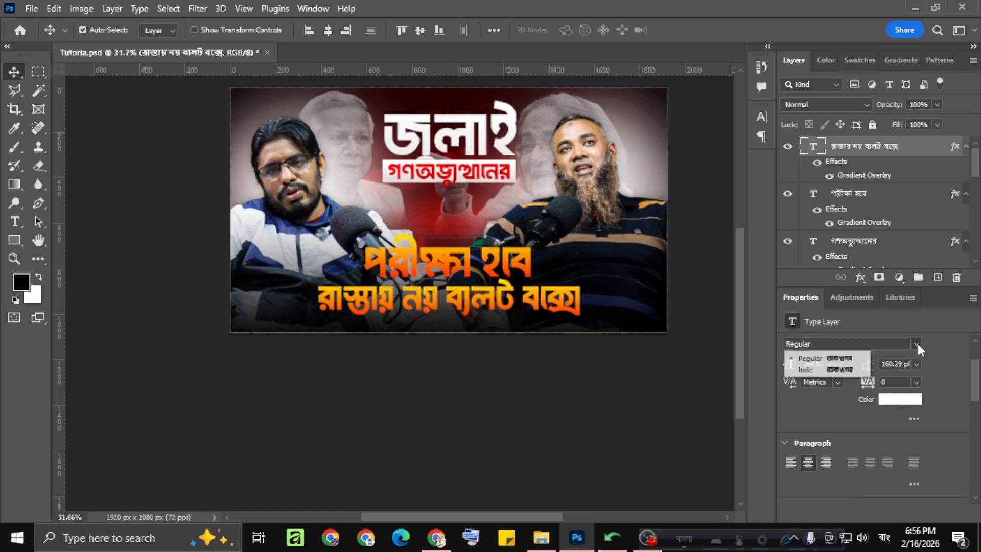
{"action": "left_click", "coordinate": [836, 364]}
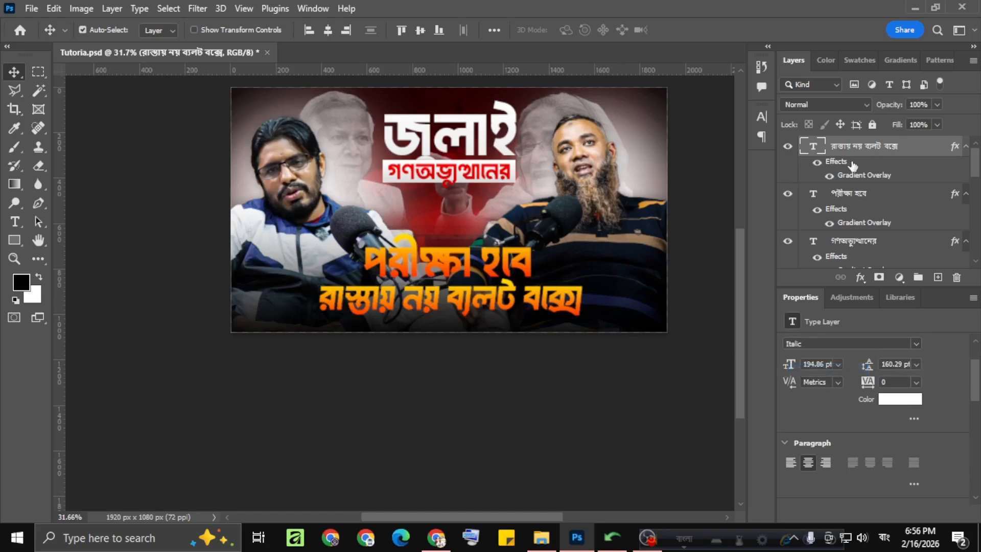
{"action": "key", "text": "alt+["}
{"action": "left_click", "coordinate": [916, 339]}
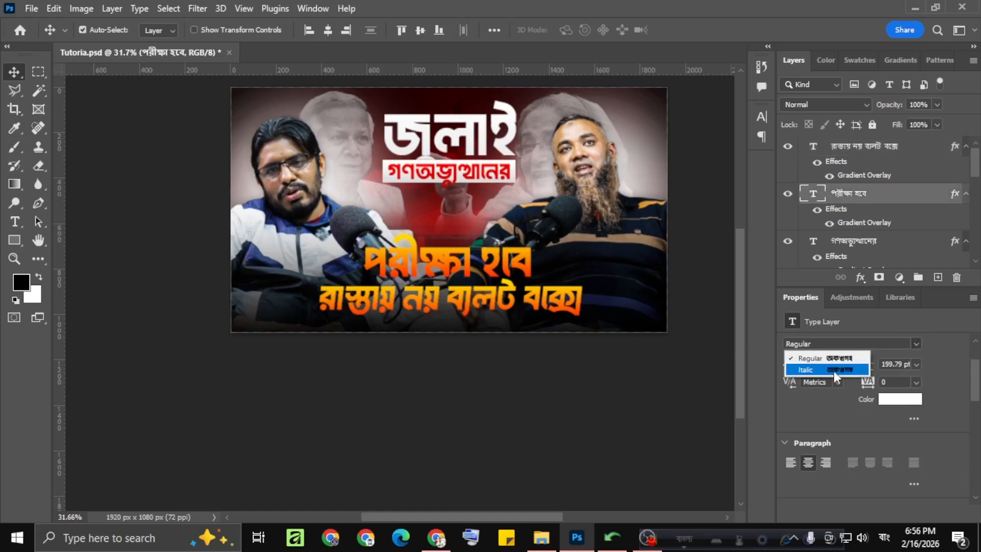
{"action": "left_click", "coordinate": [827, 365]}
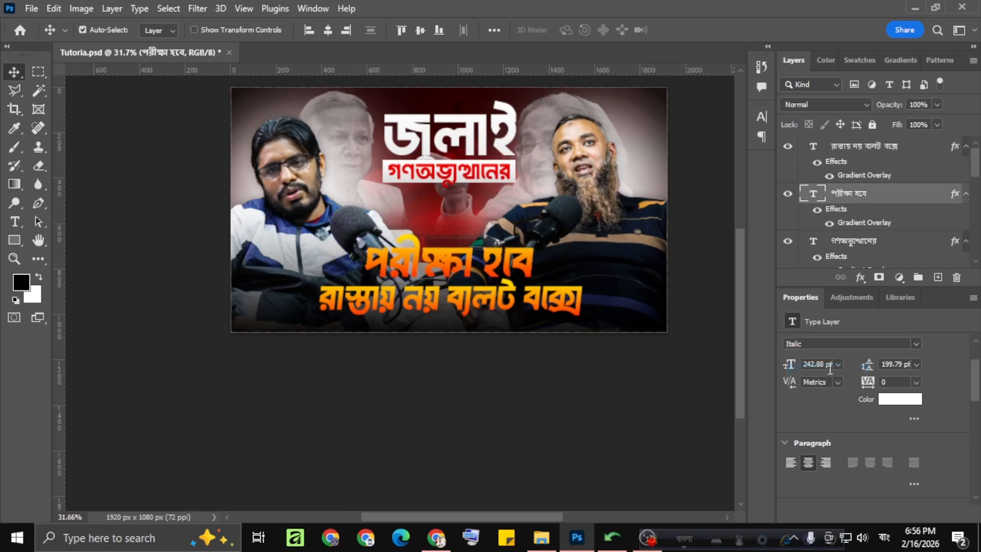
{"action": "scroll", "coordinate": [477, 322], "scroll_direction": "down", "scroll_amount": 2}
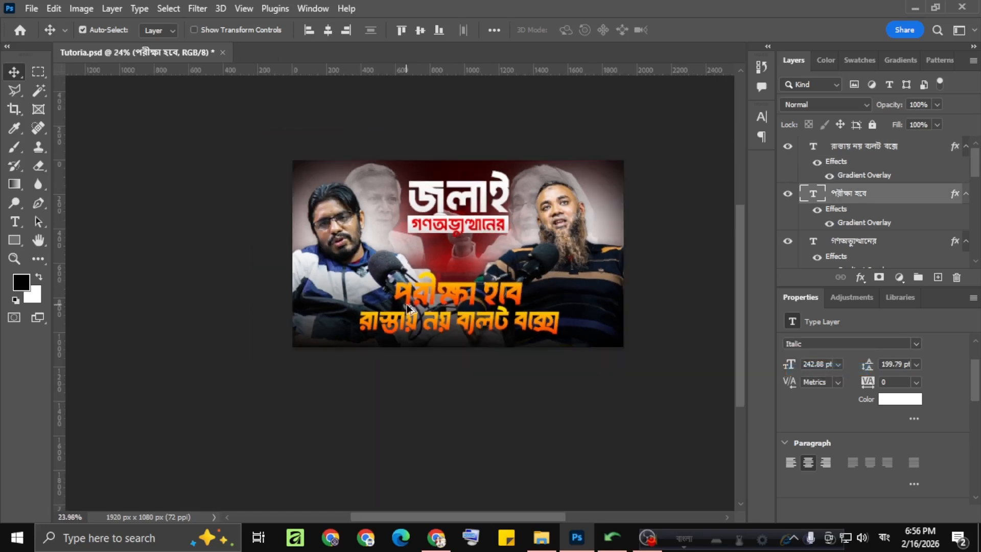
{"action": "scroll", "coordinate": [408, 308], "scroll_direction": "up", "scroll_amount": 2}
{"action": "scroll", "coordinate": [468, 286], "scroll_direction": "up", "scroll_amount": 2}
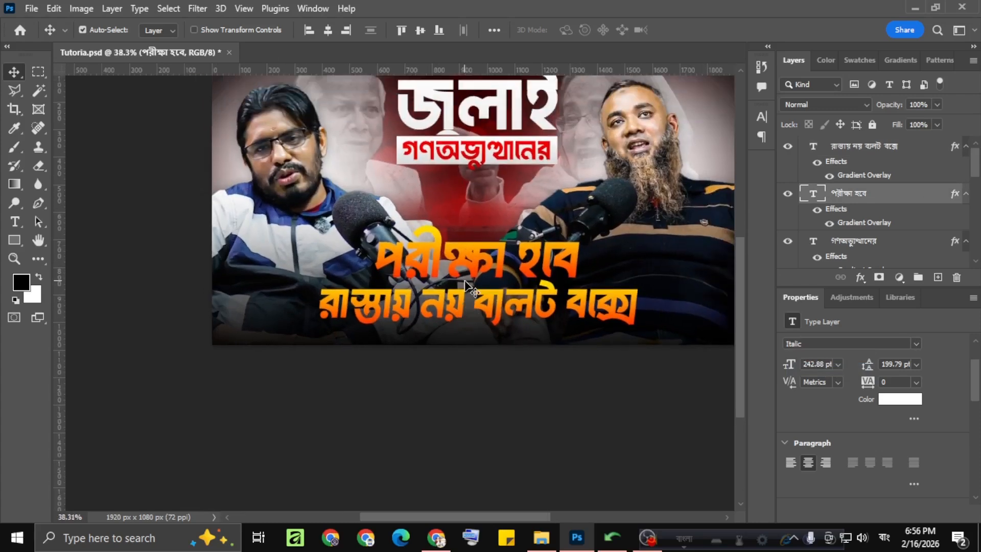
{"action": "scroll", "coordinate": [469, 286], "scroll_direction": "down", "scroll_amount": 3}
{"action": "scroll", "coordinate": [846, 185], "scroll_direction": "down", "scroll_amount": 3}
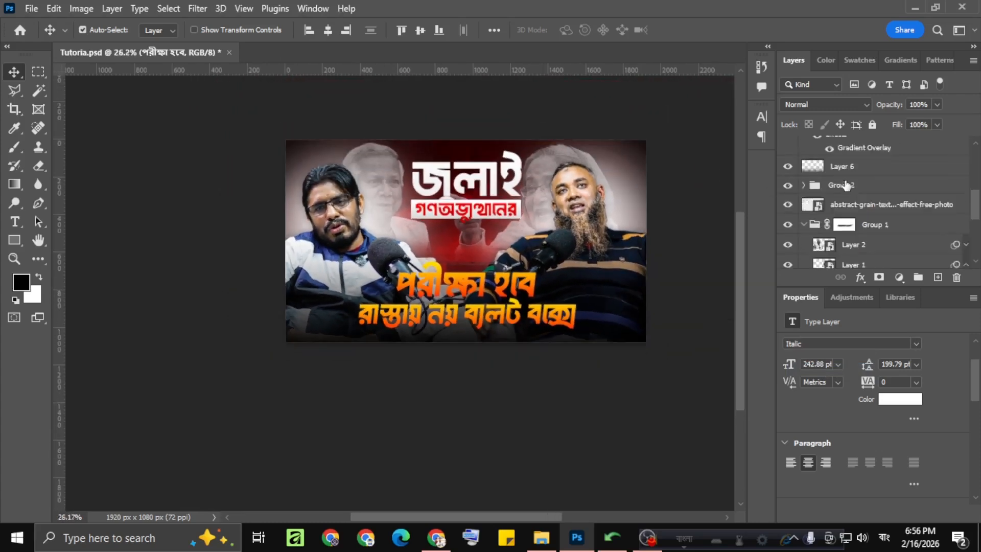
Collapse Group 2, which holds the two speakers, and add a white layer mask to it
{"action": "scroll", "coordinate": [846, 185], "scroll_direction": "down", "scroll_amount": 5}
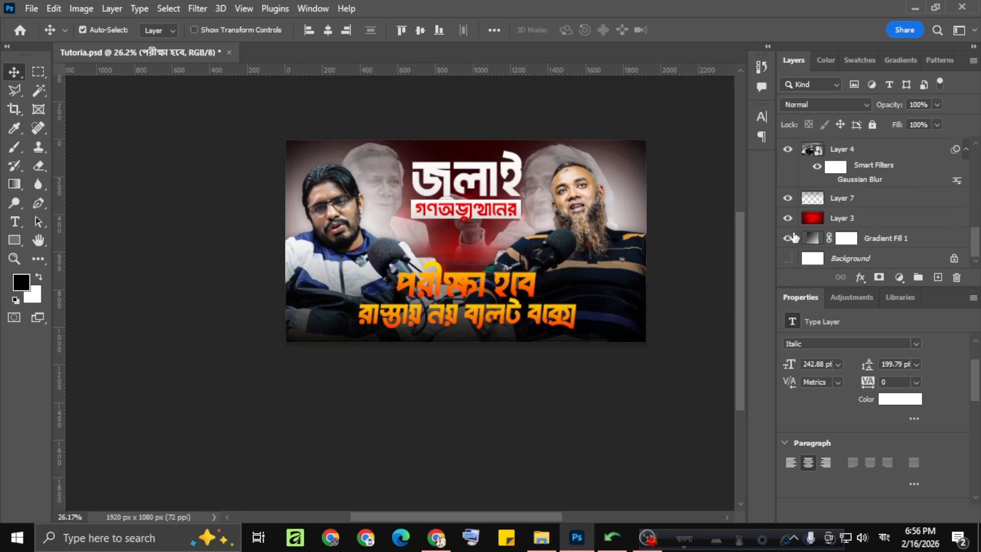
{"action": "scroll", "coordinate": [793, 237], "scroll_direction": "up", "scroll_amount": 3}
{"action": "scroll", "coordinate": [814, 226], "scroll_direction": "up", "scroll_amount": 8}
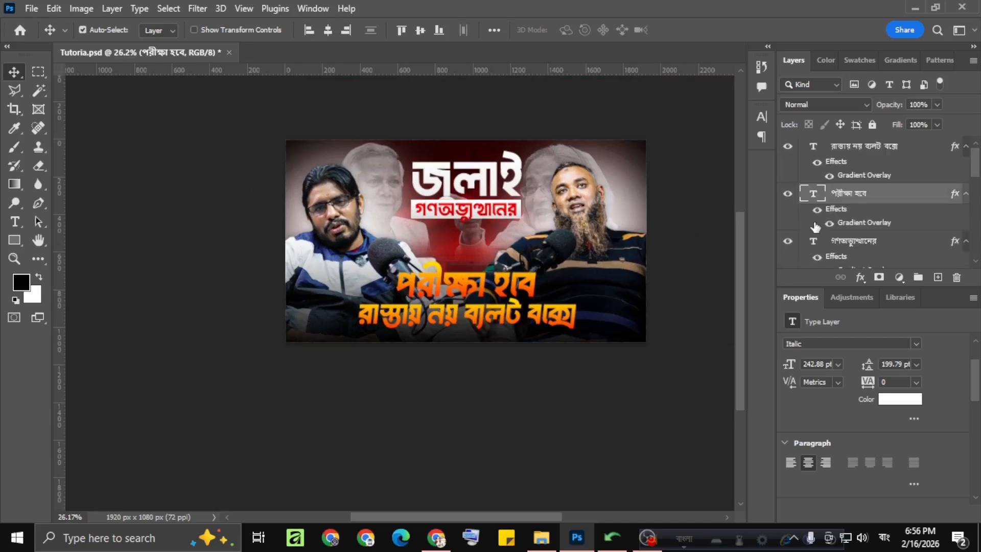
{"action": "scroll", "coordinate": [816, 226], "scroll_direction": "down", "scroll_amount": 3}
{"action": "scroll", "coordinate": [813, 220], "scroll_direction": "down", "scroll_amount": 3}
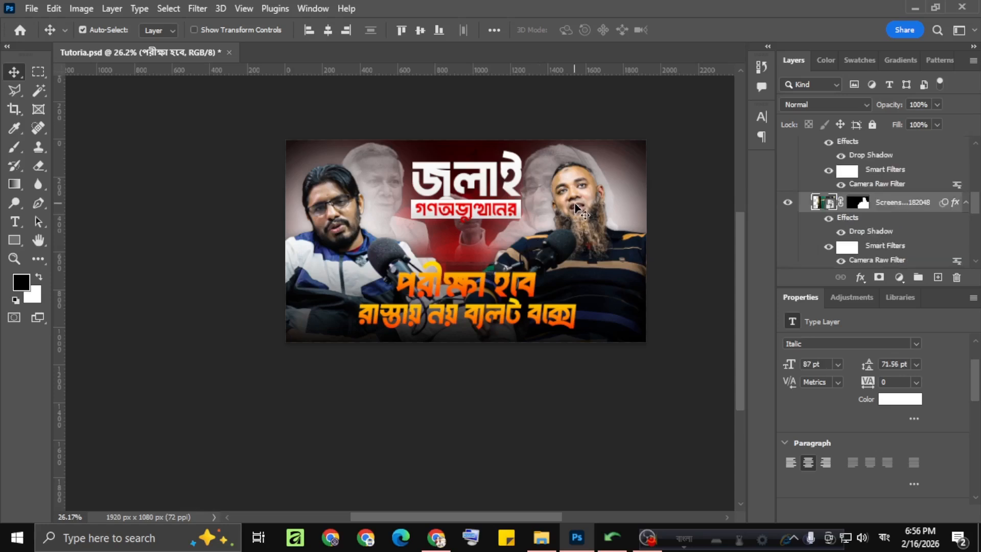
{"action": "left_click", "coordinate": [806, 203]}
{"action": "scroll", "coordinate": [812, 203], "scroll_direction": "up", "scroll_amount": 2}
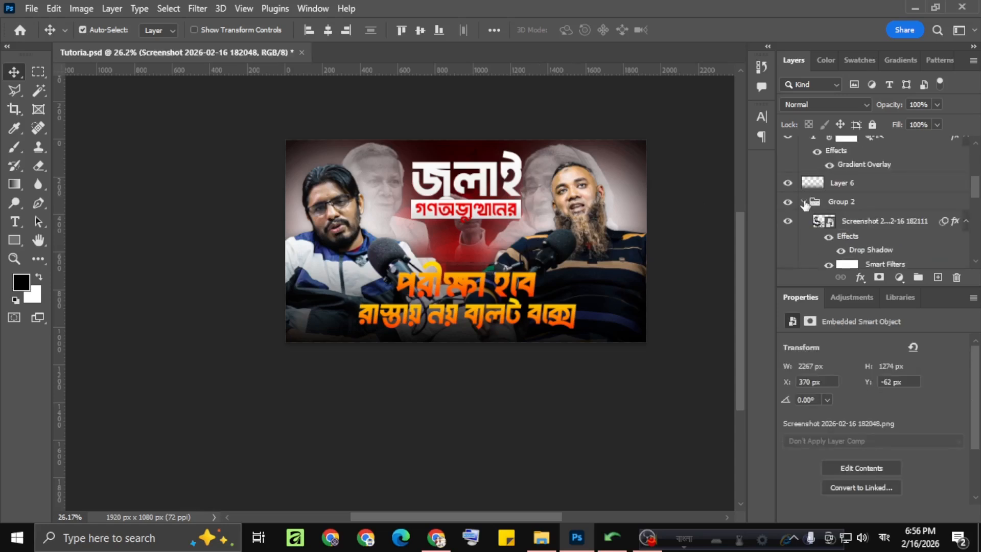
{"action": "left_click", "coordinate": [804, 202]}
{"action": "left_click", "coordinate": [822, 203]}
{"action": "left_click", "coordinate": [878, 277]}
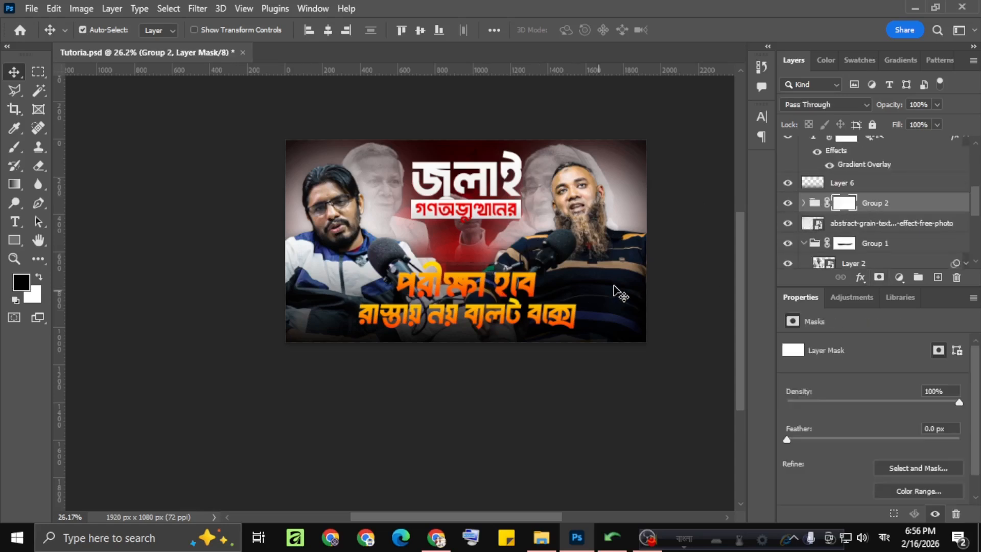
Paint across the speakers' lower bodies with a large soft black brush at 54% opacity and 31% flow to fade them into the dark bottom
{"action": "scroll", "coordinate": [620, 299], "scroll_direction": "up", "scroll_amount": 2}
{"action": "scroll", "coordinate": [374, 332], "scroll_direction": "down", "scroll_amount": 2}
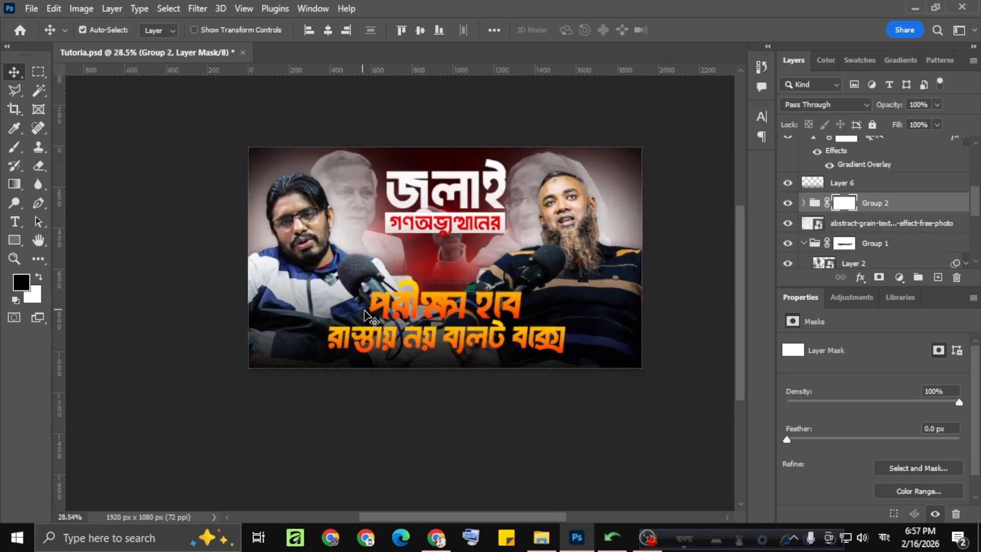
{"action": "left_click", "coordinate": [13, 147]}
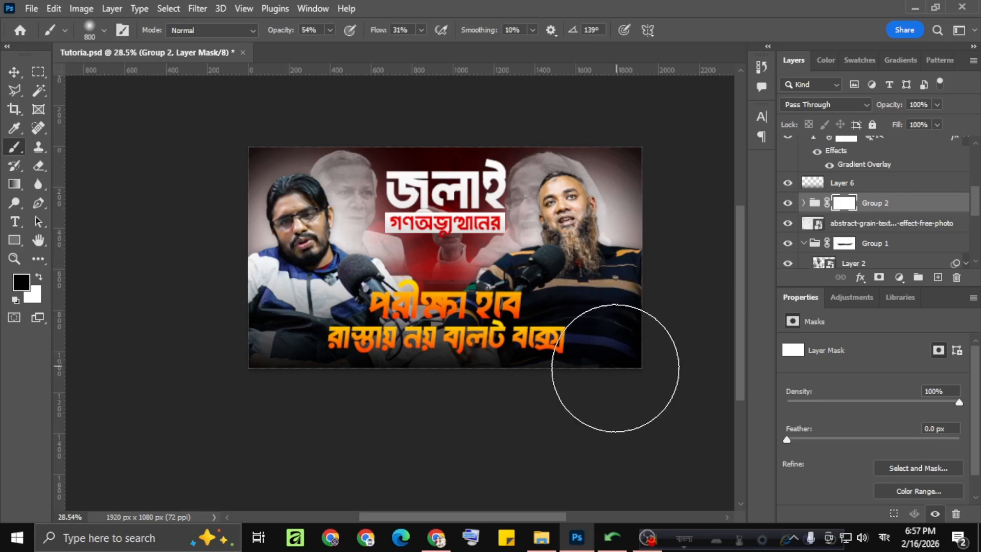
{"action": "mouse_move", "coordinate": [234, 370]}
{"action": "left_mouse_down"}
{"action": "mouse_move", "coordinate": [461, 381]}
{"action": "mouse_move", "coordinate": [637, 354]}
{"action": "left_mouse_up"}
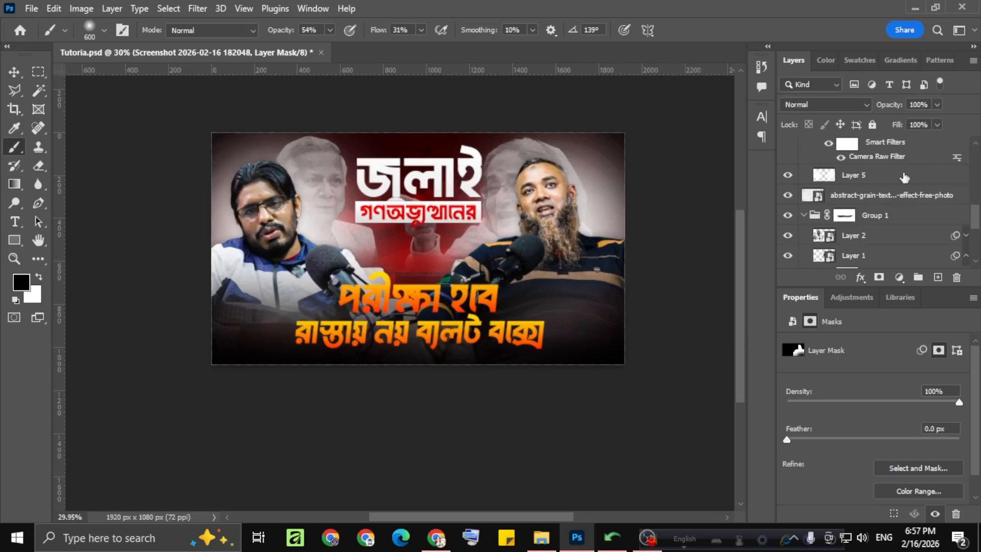
Deepen the black shading on Layer 6 along the image's lower edge behind the text
{"action": "scroll", "coordinate": [881, 180], "scroll_direction": "up", "scroll_amount": 2}
{"action": "left_click", "coordinate": [852, 188]}
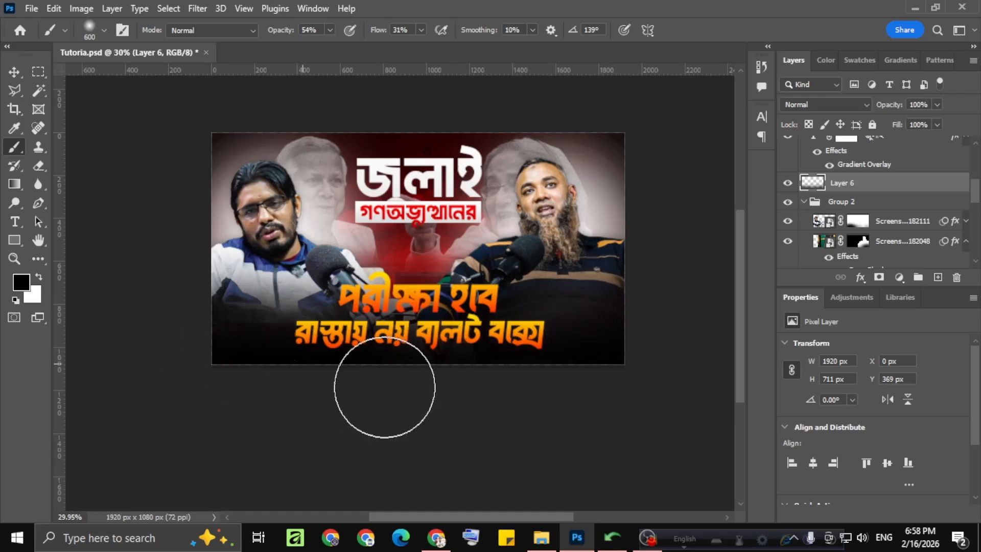
{"action": "scroll", "coordinate": [465, 365], "scroll_direction": "down", "scroll_amount": 3}
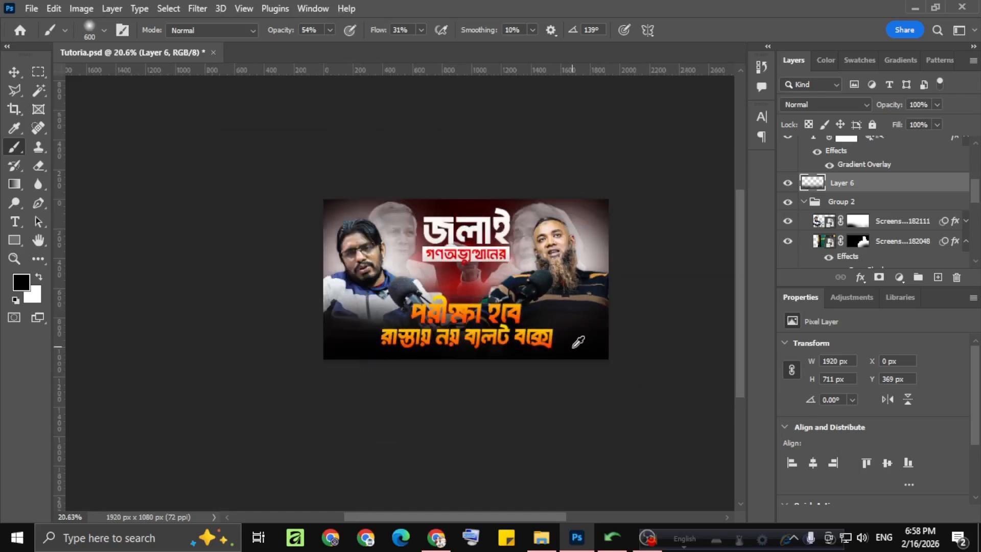
{"action": "scroll", "coordinate": [487, 357], "scroll_direction": "up", "scroll_amount": 3}
{"action": "scroll", "coordinate": [486, 324], "scroll_direction": "down", "scroll_amount": 2}
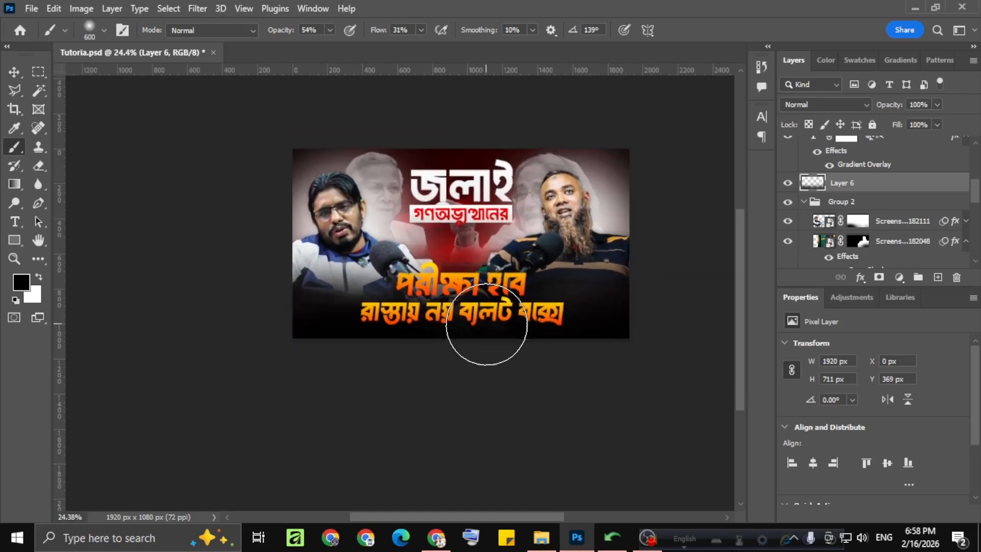
{"action": "scroll", "coordinate": [487, 329], "scroll_direction": "up", "scroll_amount": 2}
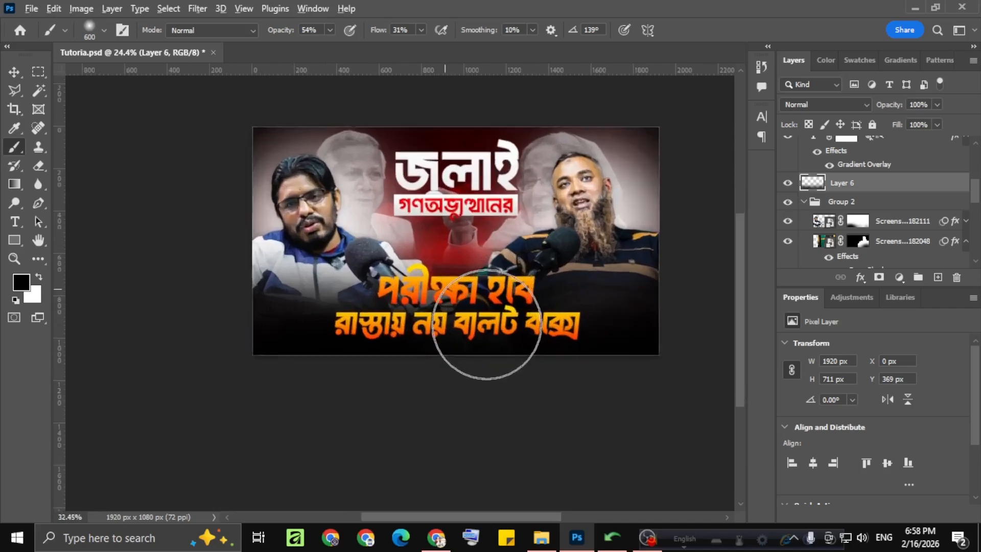
{"action": "left_click", "coordinate": [13, 72]}
Turn off the orange gradient overlay on the রাস্তায় নয় ব্যালট বক্সে text
{"action": "scroll", "coordinate": [498, 275], "scroll_direction": "down", "scroll_amount": 2}
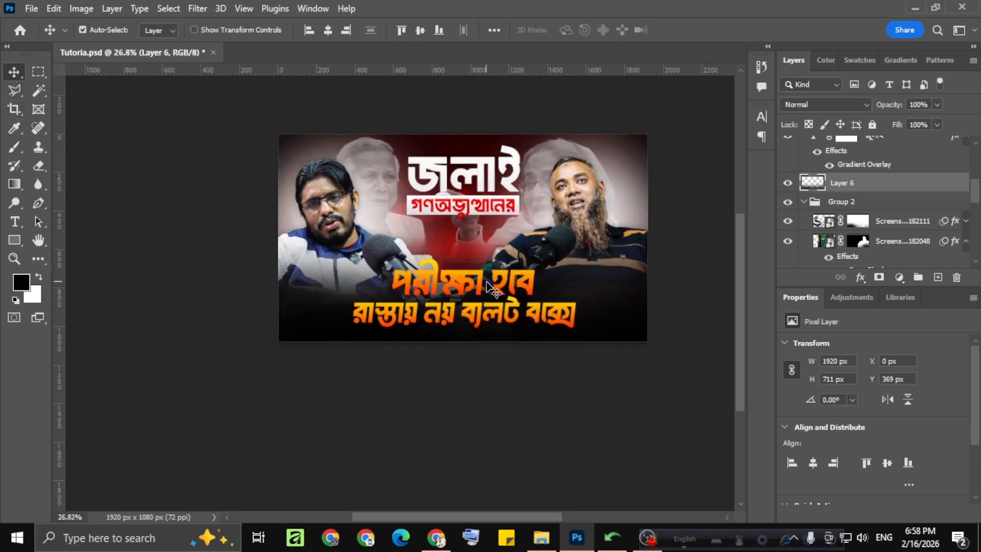
{"action": "scroll", "coordinate": [486, 291], "scroll_direction": "up", "scroll_amount": 1}
{"action": "scroll", "coordinate": [450, 300], "scroll_direction": "up", "scroll_amount": 3}
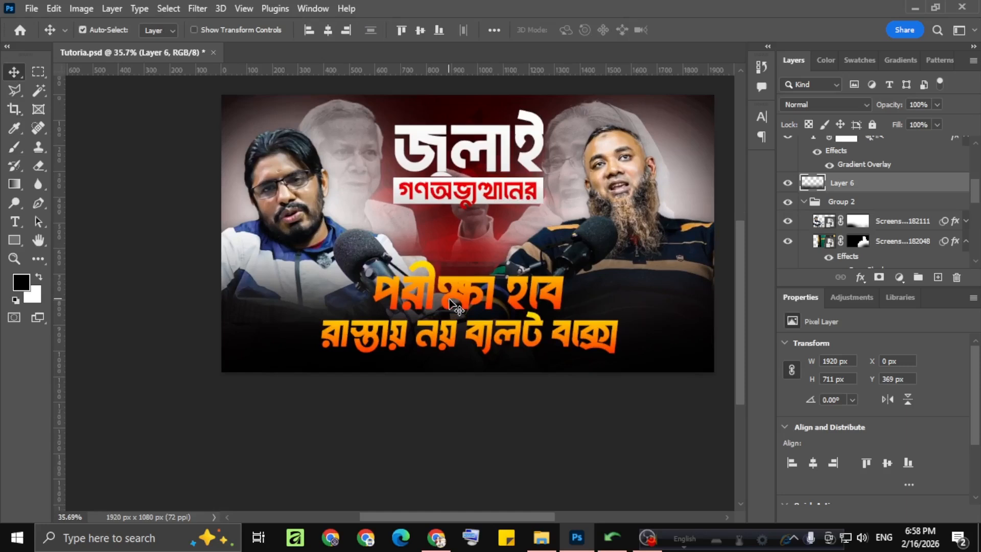
{"action": "left_click", "coordinate": [445, 331]}
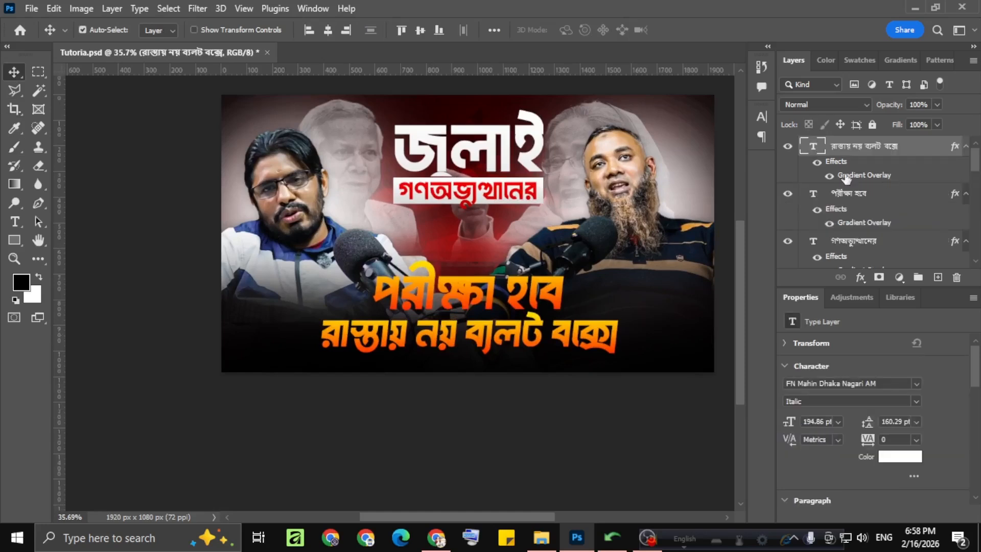
{"action": "left_click", "coordinate": [828, 176]}
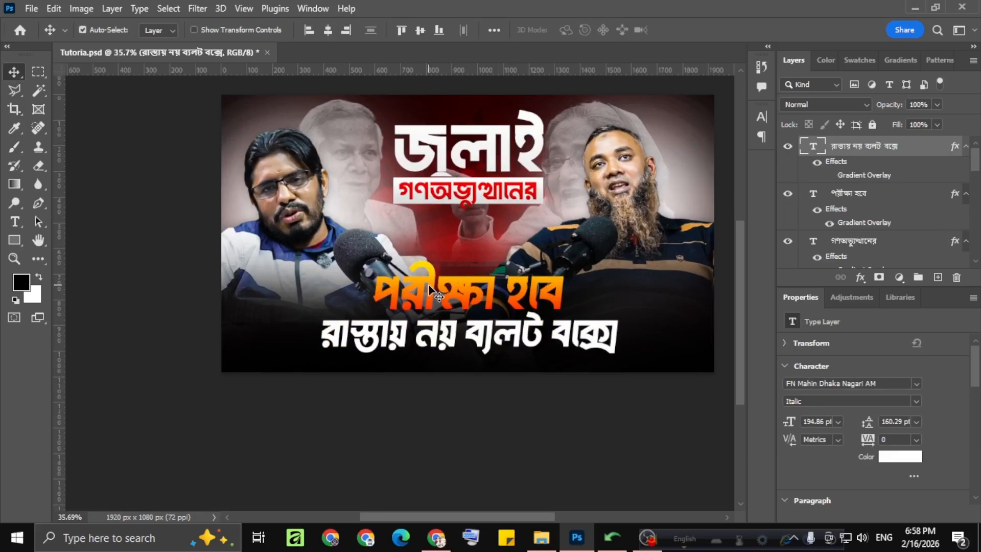
{"action": "scroll", "coordinate": [431, 288], "scroll_direction": "down", "scroll_amount": 2}
{"action": "scroll", "coordinate": [438, 282], "scroll_direction": "up", "scroll_amount": 2}
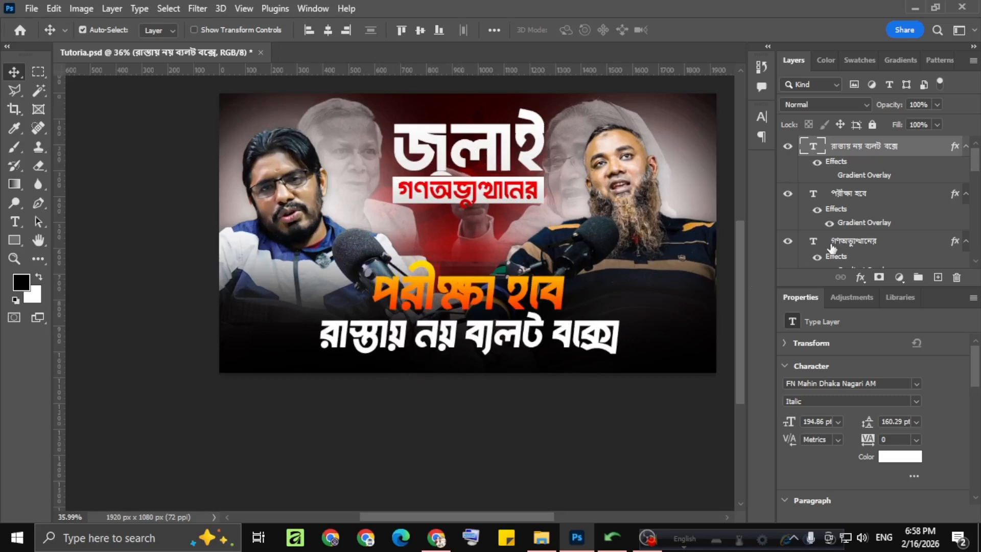
Copy the white-to-grey gradient overlay from the upper title artwork onto the রাস্তায় নয় ব্যালট বক্সে text
{"action": "scroll", "coordinate": [858, 245], "scroll_direction": "down", "scroll_amount": 3}
{"action": "left_click_drag", "start_coordinate": [863, 245], "coordinate": [835, 160]}
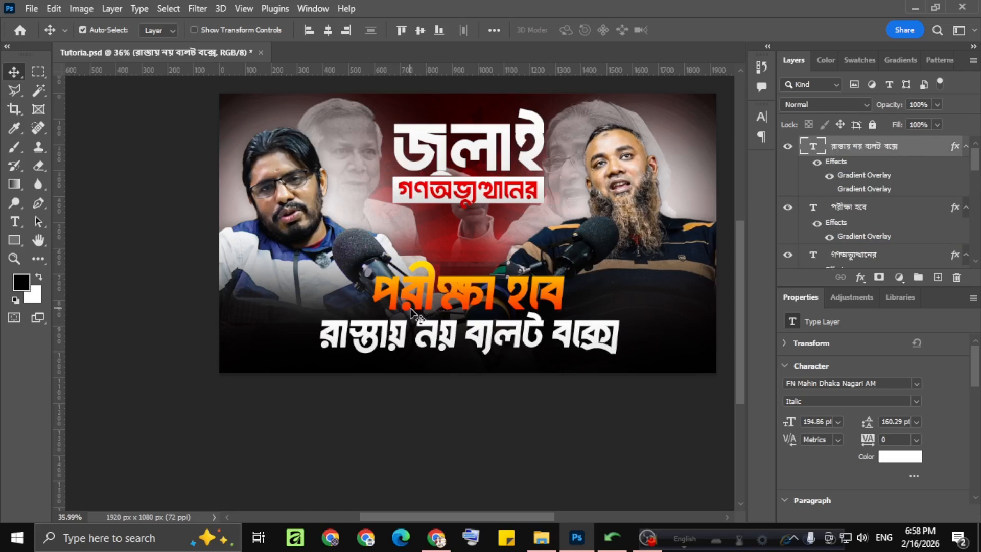
{"action": "scroll", "coordinate": [406, 310], "scroll_direction": "down", "scroll_amount": 2}
{"action": "scroll", "coordinate": [381, 315], "scroll_direction": "down", "scroll_amount": 1}
{"action": "scroll", "coordinate": [549, 265], "scroll_direction": "up", "scroll_amount": 3}
{"action": "scroll", "coordinate": [467, 292], "scroll_direction": "down", "scroll_amount": 1}
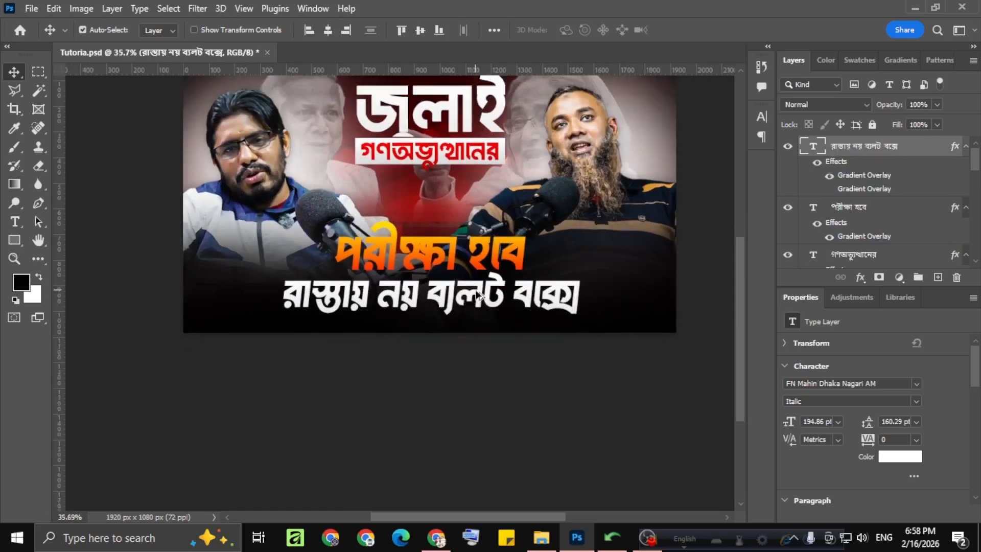
{"action": "scroll", "coordinate": [536, 289], "scroll_direction": "down", "scroll_amount": 1}
Add a new layer above পরীক্ষা হবে and draw a black rectangle of 573 by 161 px behind the words রাস্তায় নয়
{"action": "left_click", "coordinate": [914, 240]}
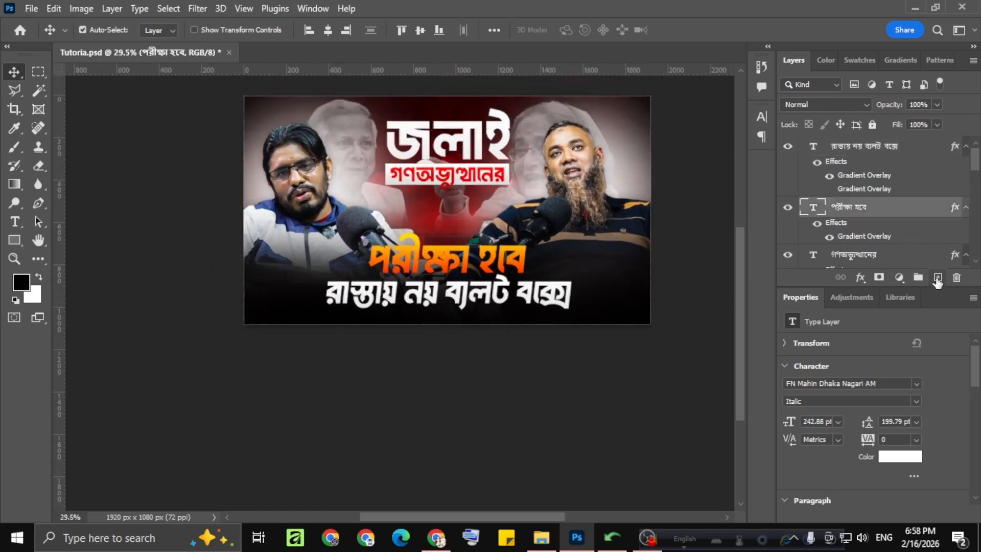
{"action": "left_click", "coordinate": [937, 277]}
{"action": "scroll", "coordinate": [370, 285], "scroll_direction": "up", "scroll_amount": 2}
{"action": "scroll", "coordinate": [438, 280], "scroll_direction": "down", "scroll_amount": 1}
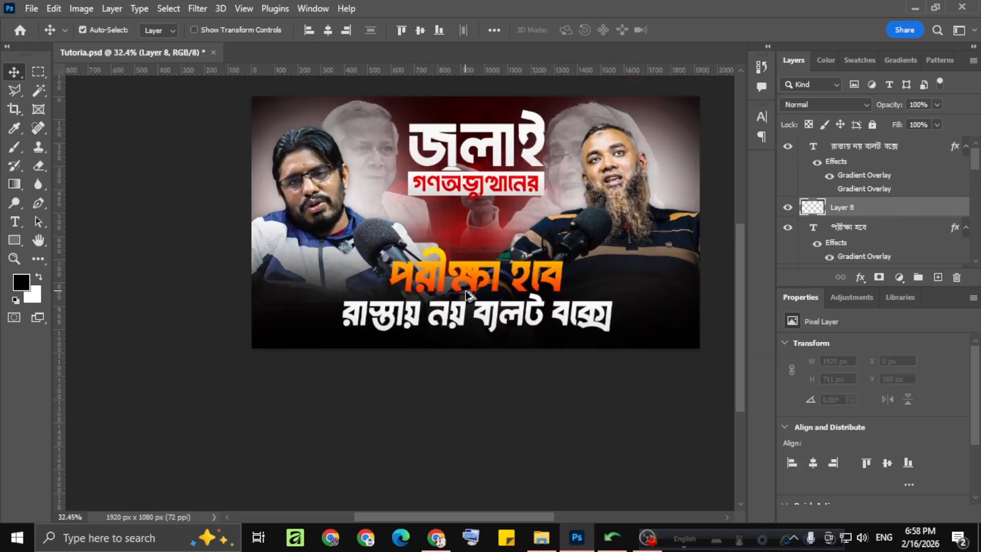
{"action": "scroll", "coordinate": [469, 296], "scroll_direction": "up", "scroll_amount": 2}
{"action": "left_click", "coordinate": [14, 240]}
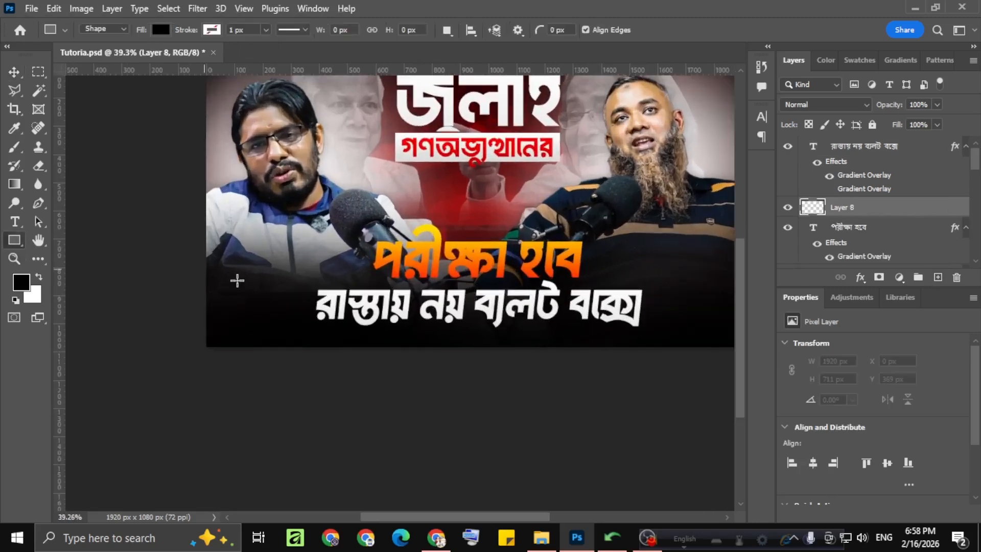
{"action": "left_click_drag", "start_coordinate": [307, 284], "coordinate": [468, 328]}
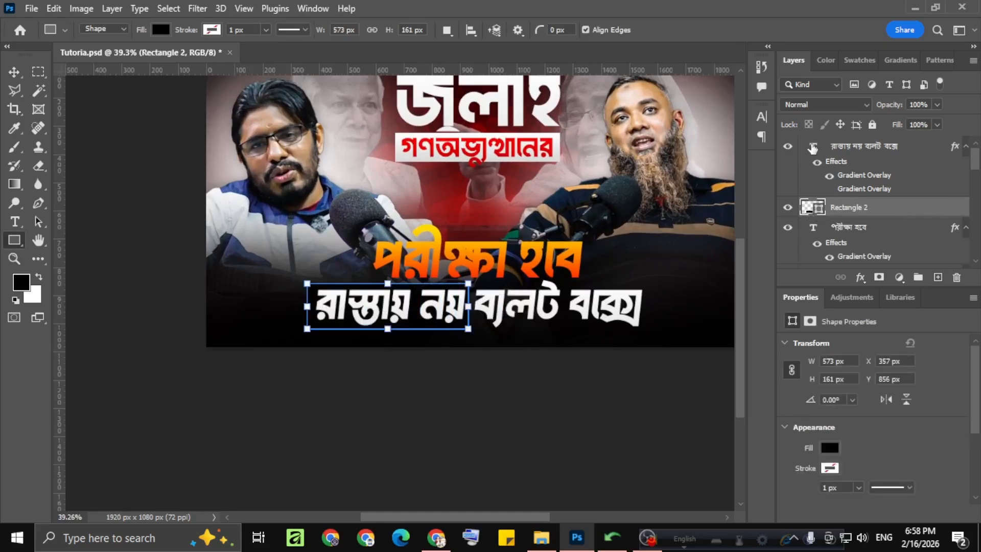
Widen the gap between নয় and ব্যলট in the lower headline with an extra space
{"action": "left_click", "coordinate": [812, 147]}
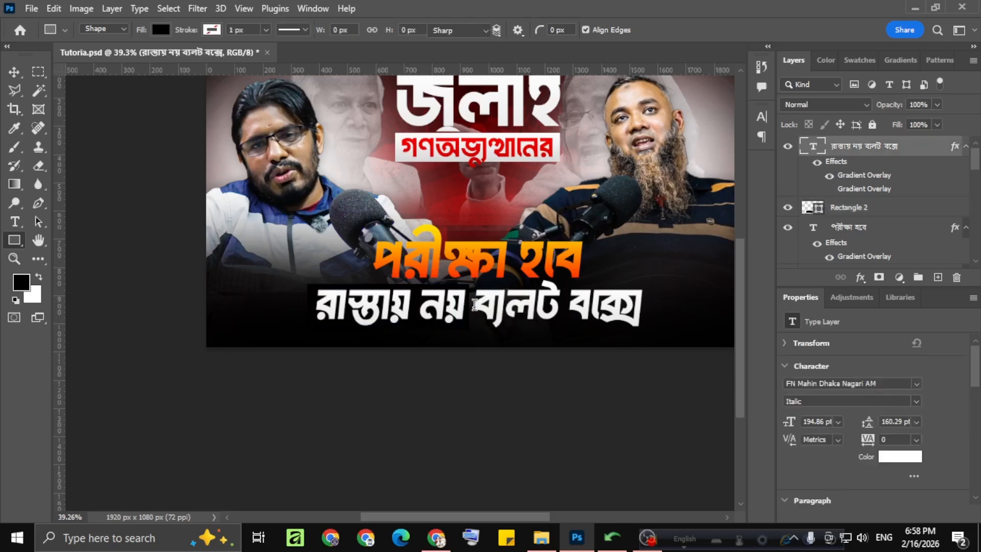
{"action": "left_click", "coordinate": [474, 304]}
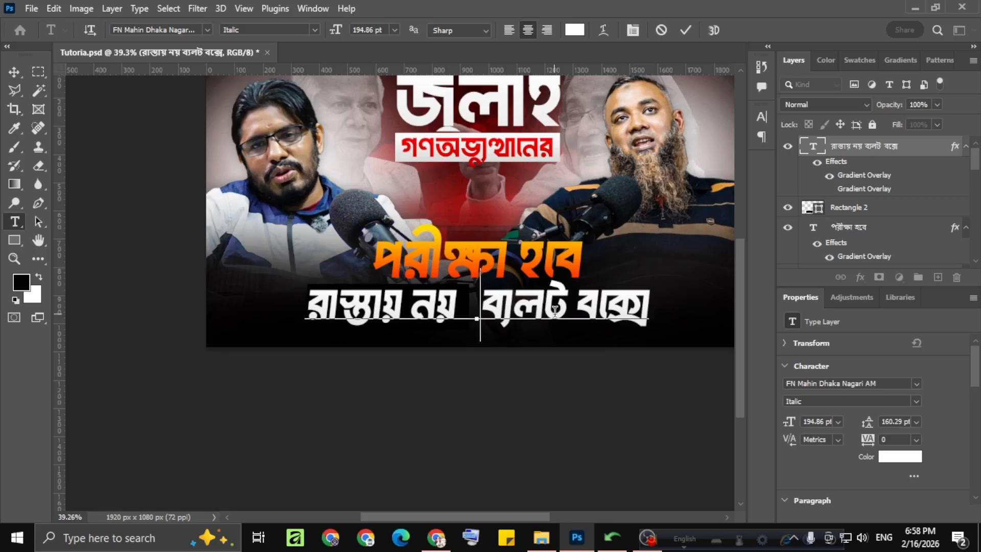
{"action": "key", "text": "BackSpace"}
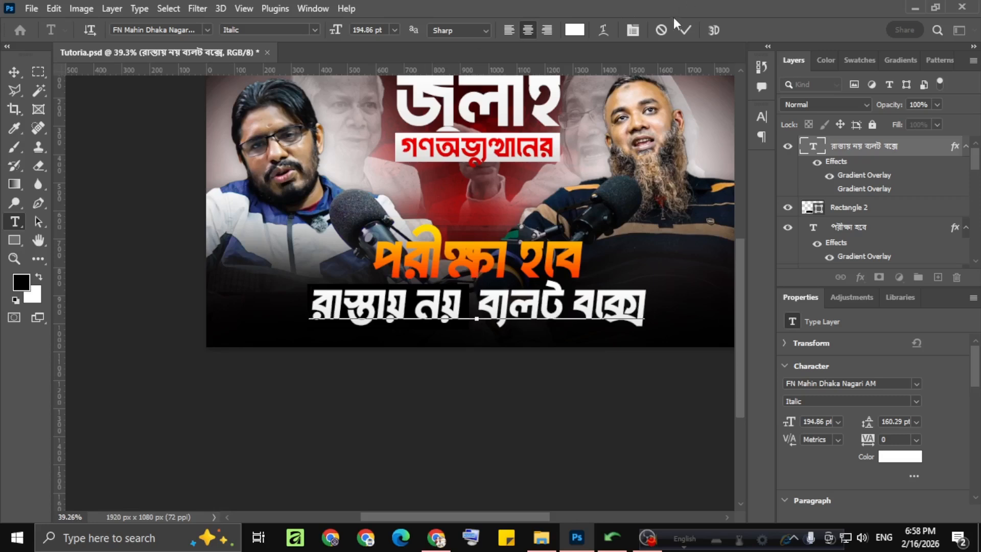
{"action": "left_click", "coordinate": [683, 32]}
Fill the rectangle behind রাস্তায় নয় with a red gradient
{"action": "left_click", "coordinate": [860, 207]}
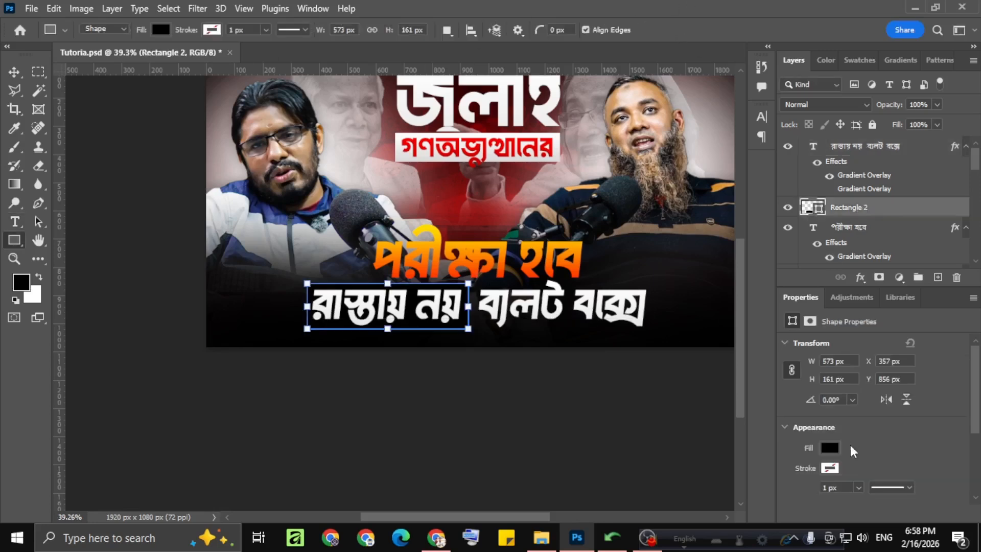
{"action": "scroll", "coordinate": [850, 446], "scroll_direction": "down", "scroll_amount": 2}
{"action": "left_click", "coordinate": [832, 413]}
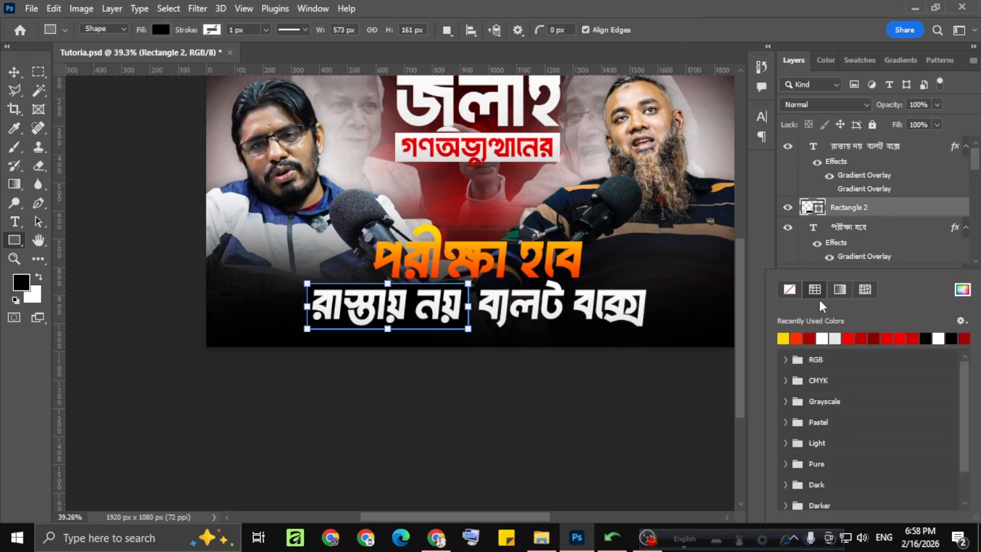
{"action": "left_click", "coordinate": [837, 291]}
{"action": "left_click", "coordinate": [783, 339]}
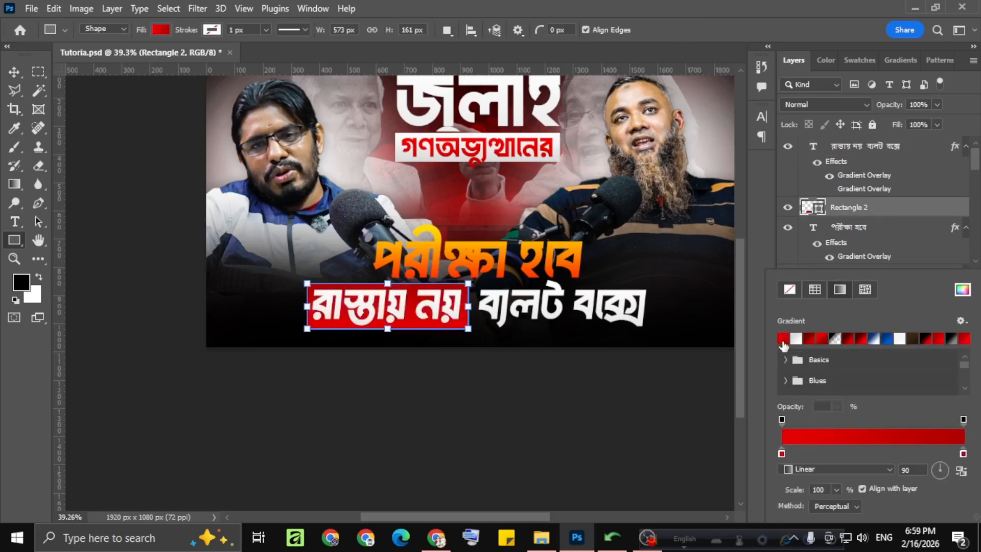
Try to skew the red rectangle horizontally by about -4 degrees to follow the italic text
{"action": "left_click", "coordinate": [14, 72]}
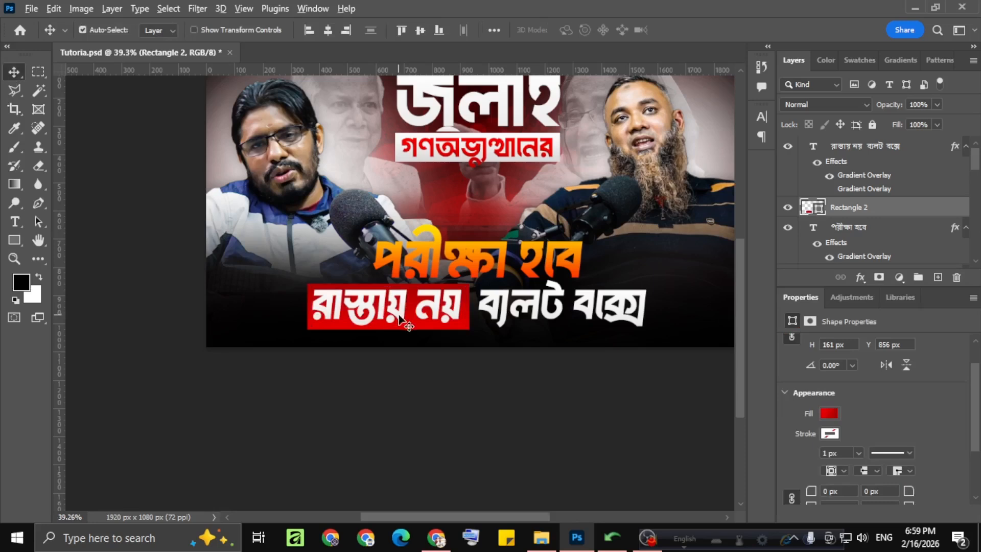
{"action": "scroll", "coordinate": [402, 322], "scroll_direction": "up", "scroll_amount": 1}
{"action": "scroll", "coordinate": [403, 320], "scroll_direction": "up", "scroll_amount": 1}
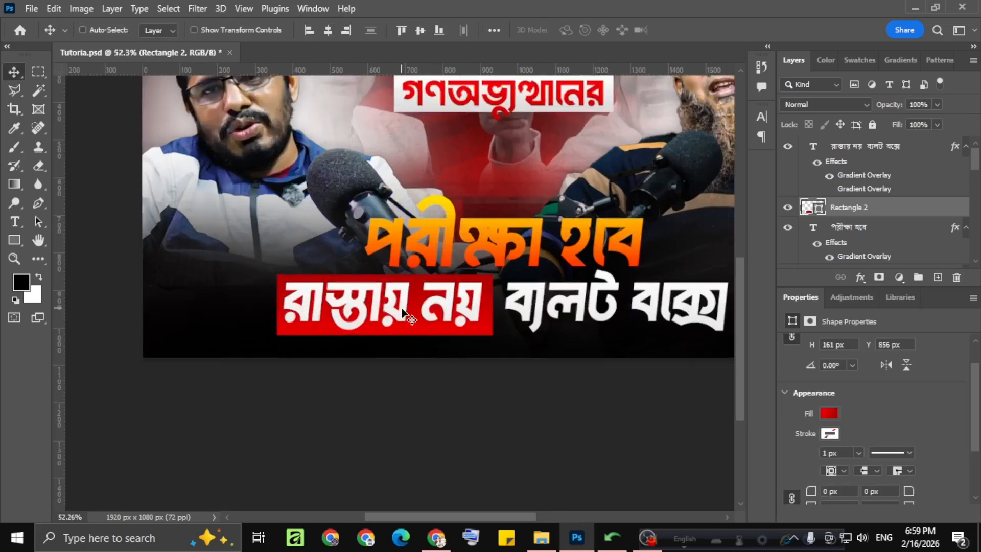
{"action": "key", "text": "ctrl+t"}
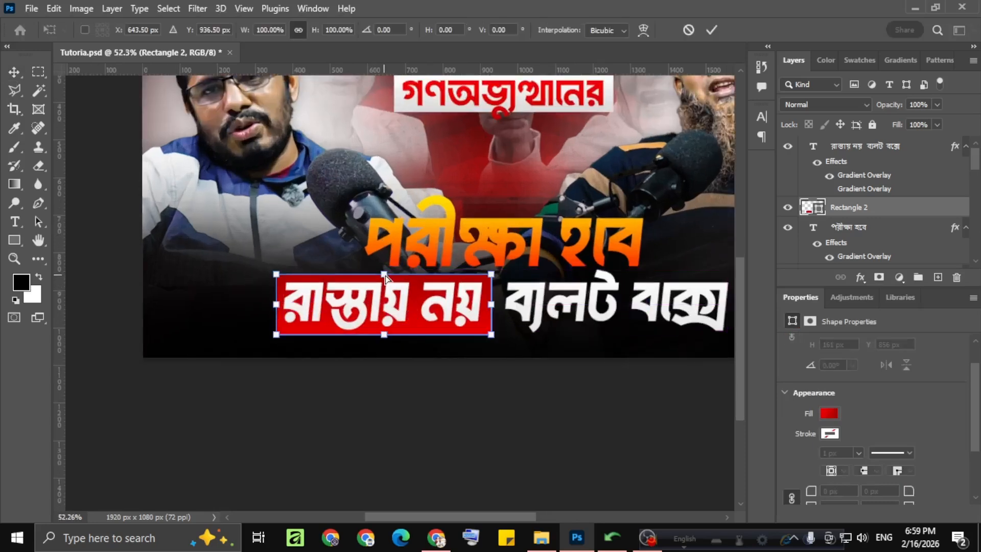
{"action": "left_click_drag", "start_coordinate": [386, 277], "coordinate": [389, 274]}
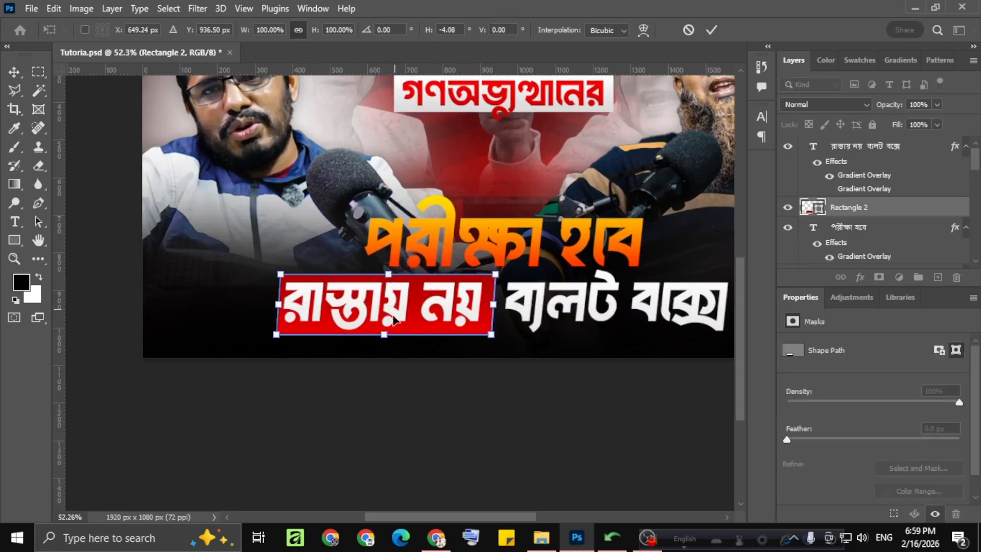
{"action": "left_click", "coordinate": [711, 30]}
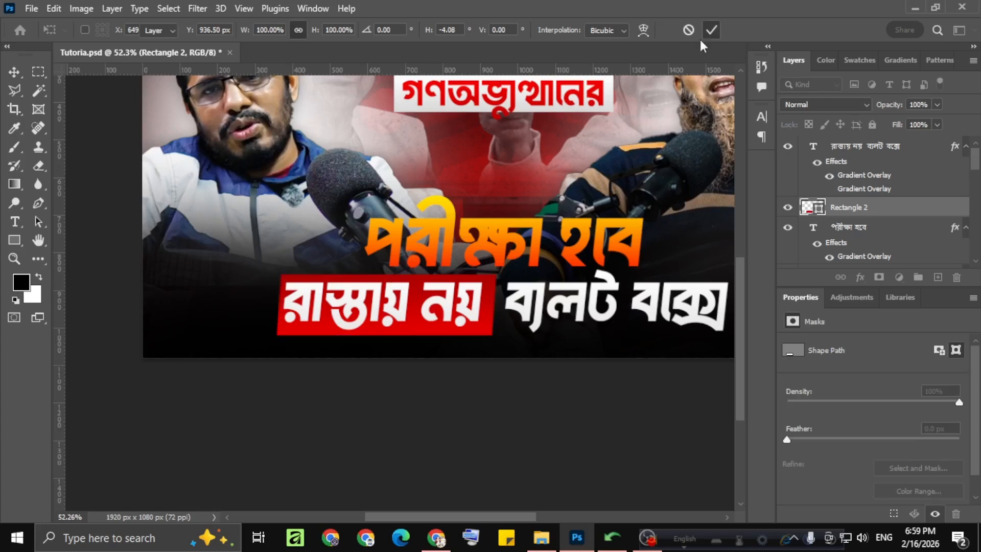
{"action": "scroll", "coordinate": [342, 302], "scroll_direction": "up", "scroll_amount": 2}
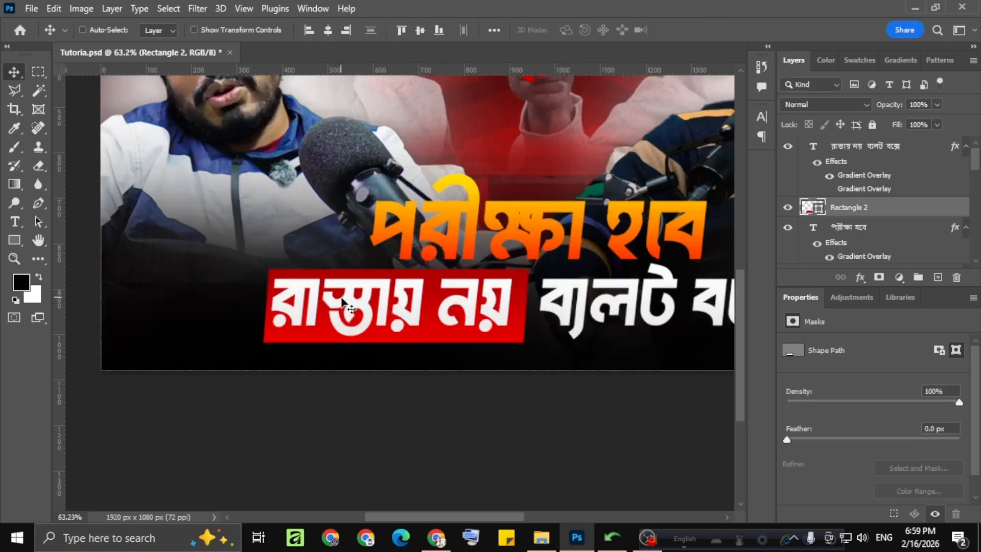
{"action": "key", "text": "ctrl+z"}
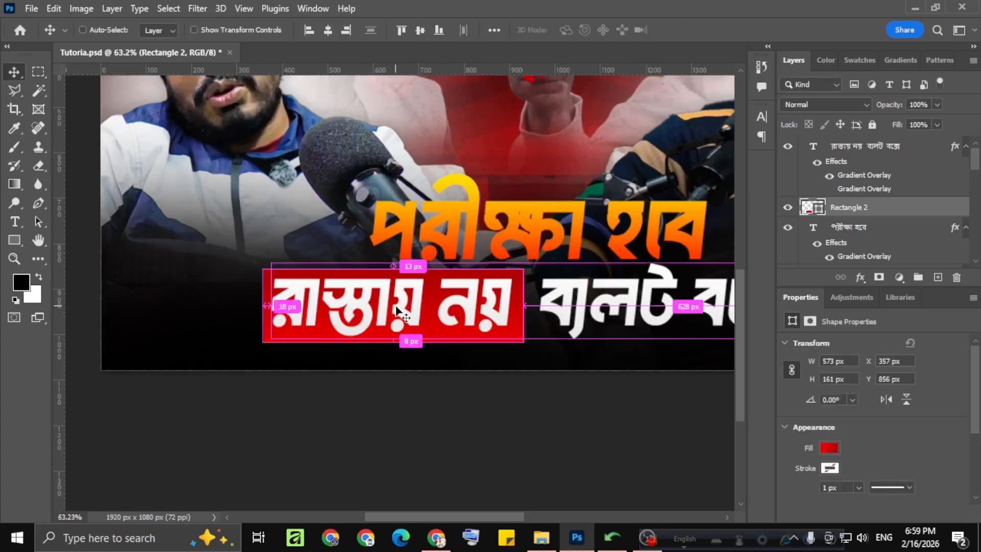
Shrink the red rectangle's height to about 140 px so it fits closely around রাস্তায় নয়
{"action": "key", "text": "ctrl+t"}
{"action": "left_click_drag", "start_coordinate": [393, 343], "coordinate": [392, 338]}
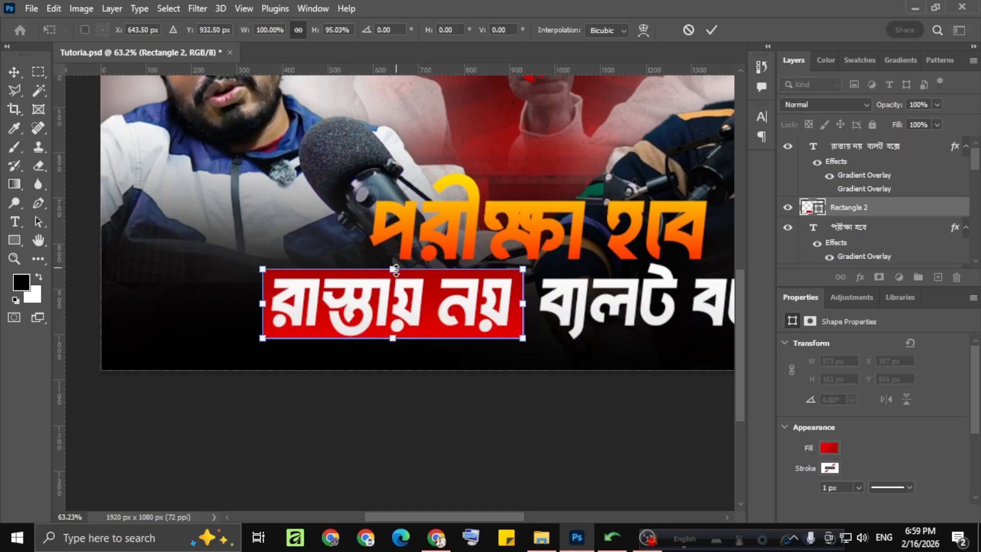
{"action": "left_click_drag", "start_coordinate": [396, 269], "coordinate": [399, 273]}
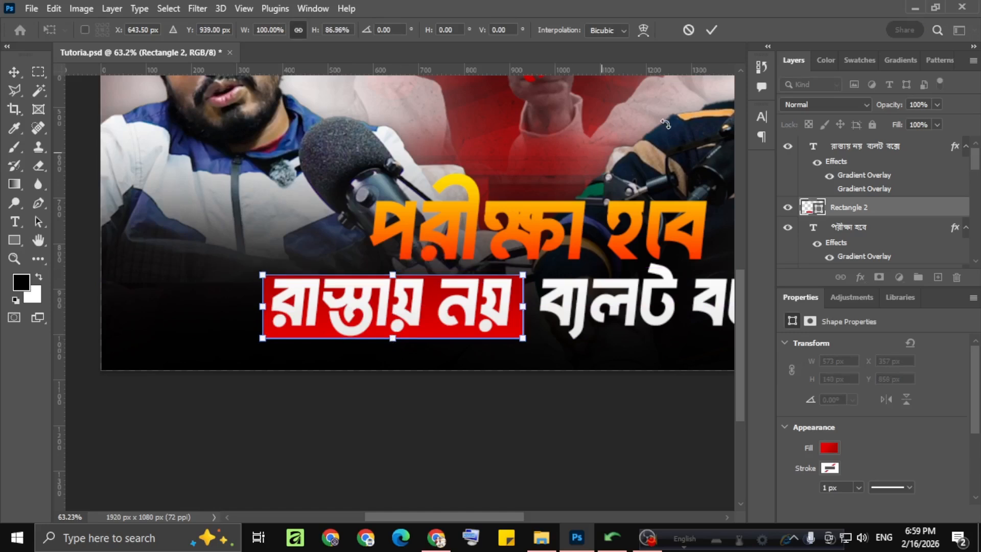
{"action": "left_click", "coordinate": [708, 31]}
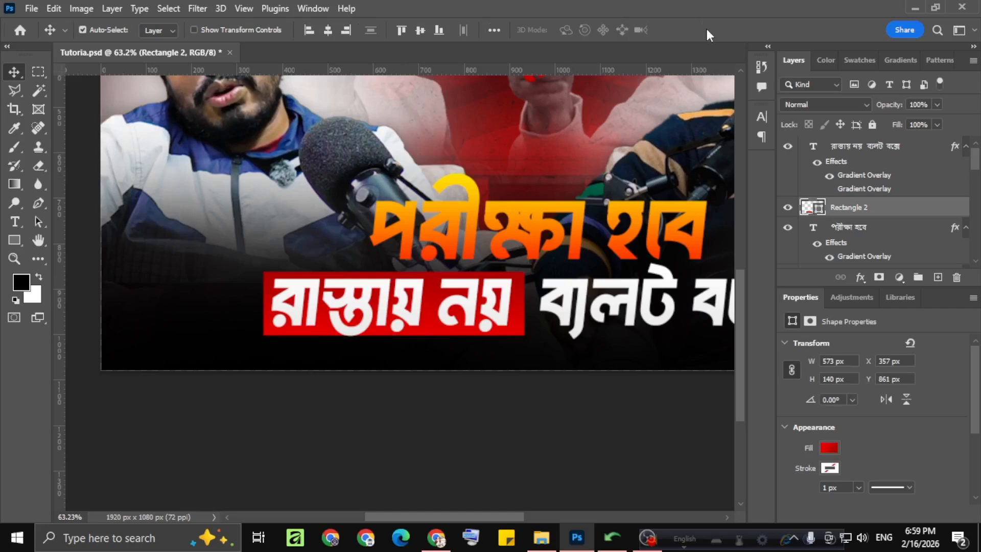
Round all four corners of the red rectangle to 15 px
{"action": "scroll", "coordinate": [848, 462], "scroll_direction": "down", "scroll_amount": 3}
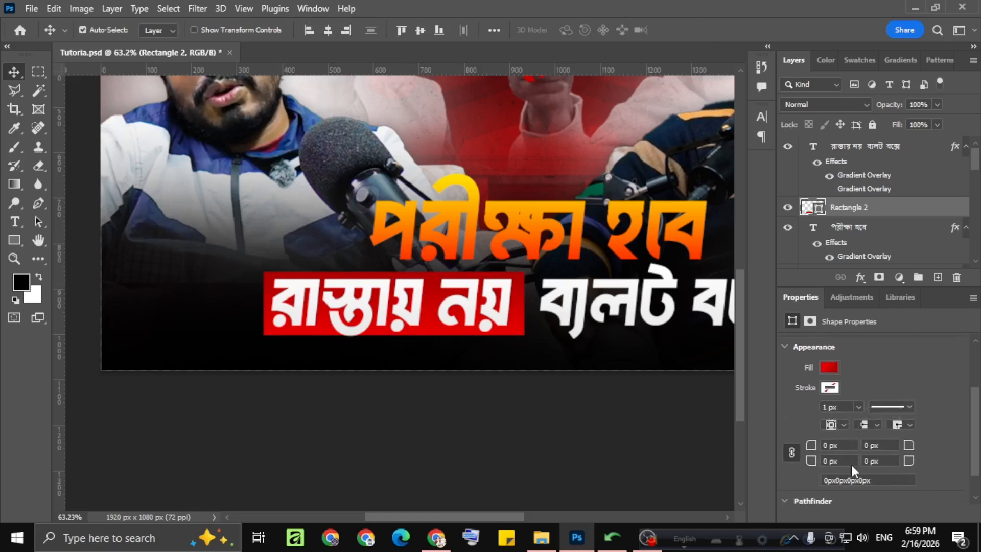
{"action": "left_click", "coordinate": [791, 450]}
{"action": "type", "text": "15"}
{"action": "key", "text": "Return"}
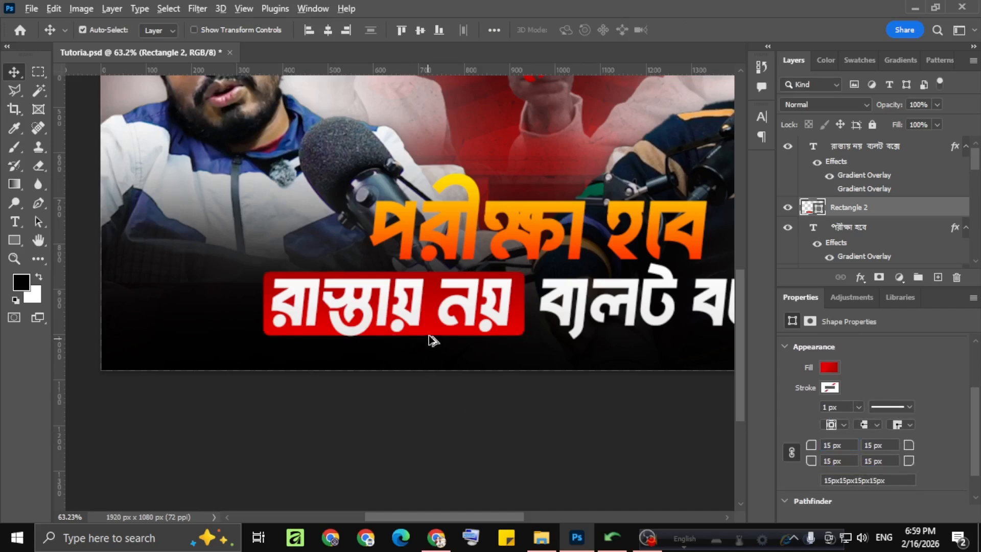
Skew the rounded red rectangle horizontally so its sides follow the italic slant of রাস্তায় নয়
{"action": "scroll", "coordinate": [434, 341], "scroll_direction": "up", "scroll_amount": 1}
{"action": "key", "text": "ctrl+t"}
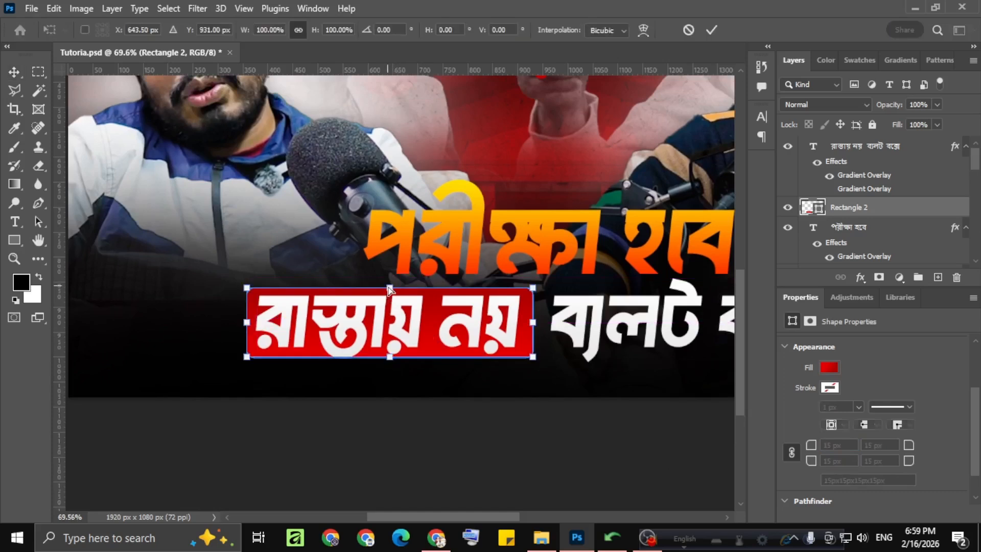
{"action": "left_click_drag", "start_coordinate": [393, 287], "coordinate": [395, 288]}
{"action": "left_click", "coordinate": [709, 30]}
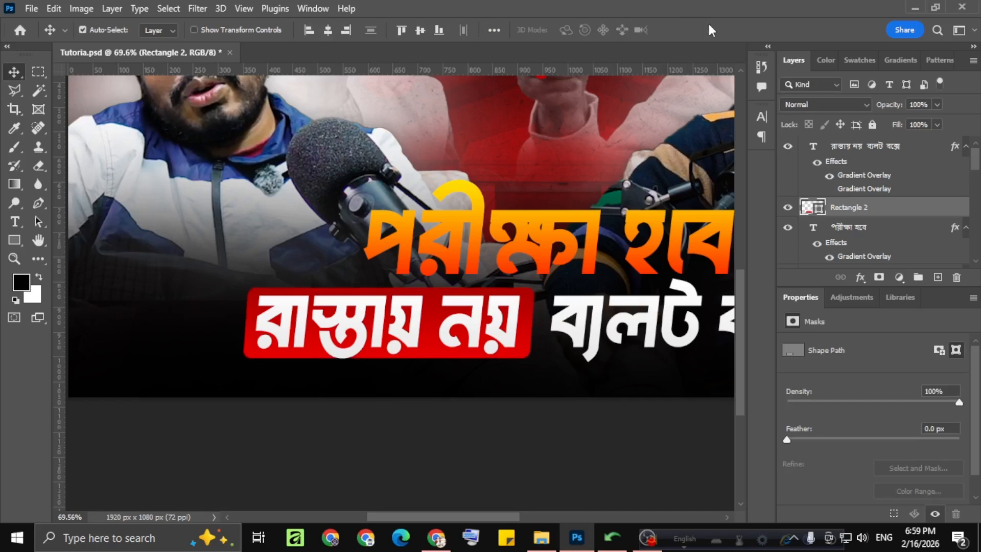
Duplicate the red rectangle, place the copy behind ব্যলট বক্সে and widen it to about 631 px
{"action": "scroll", "coordinate": [490, 347], "scroll_direction": "down", "scroll_amount": 4}
{"action": "scroll", "coordinate": [583, 318], "scroll_direction": "up", "scroll_amount": 1}
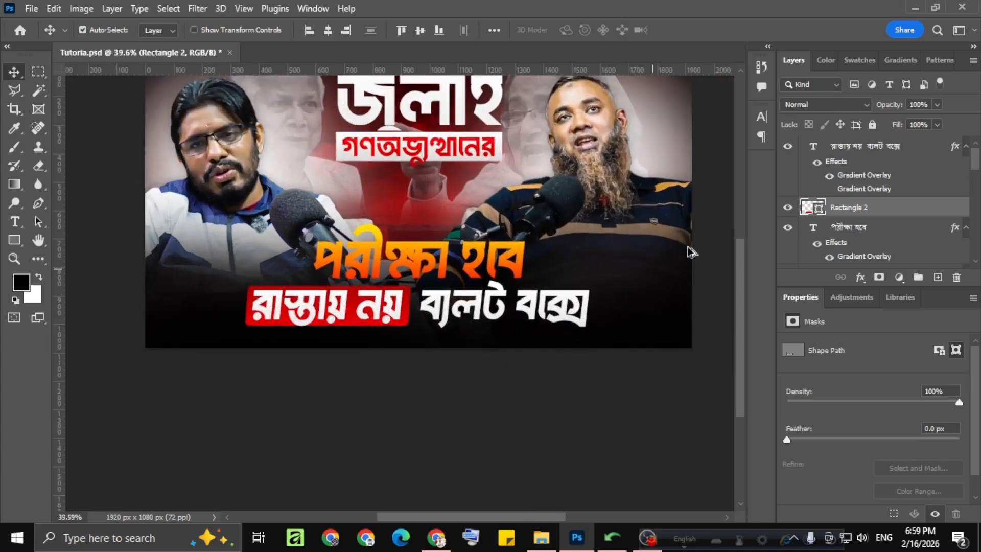
{"action": "key", "text": "ctrl+j"}
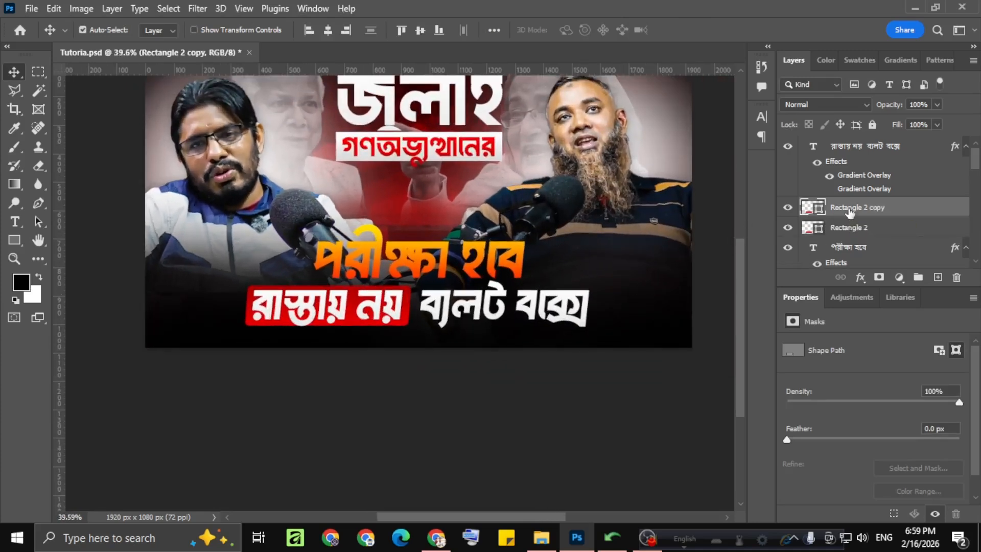
{"action": "key", "text": "shift+Right"}
{"action": "key", "text": "shift+Right"}
{"action": "key", "text": "shift+Right"}
{"action": "key", "text": "shift+Right"}
{"action": "key", "text": "shift+Right"}
{"action": "key", "text": "shift+Right"}
{"action": "key", "text": "shift+Right"}
{"action": "key", "text": "shift+Right"}
{"action": "key", "text": "shift+Right"}
{"action": "key", "text": "shift+Right"}
{"action": "key", "text": "shift+Right"}
{"action": "key", "text": "shift+Right"}
{"action": "key", "text": "shift+Right"}
{"action": "key", "text": "shift+Right"}
{"action": "key", "text": "shift+Right"}
{"action": "key", "text": "shift+Right"}
{"action": "key", "text": "shift+Right"}
{"action": "key", "text": "shift+Right"}
{"action": "key", "text": "shift+Right"}
{"action": "key", "text": "shift+Right"}
{"action": "key", "text": "shift+Right"}
{"action": "key", "text": "shift+Right"}
{"action": "key", "text": "shift+Right"}
{"action": "key", "text": "shift+Right"}
{"action": "key", "text": "shift+Right"}
{"action": "key", "text": "shift+Right"}
{"action": "key", "text": "shift+Right"}
{"action": "key", "text": "shift+Right"}
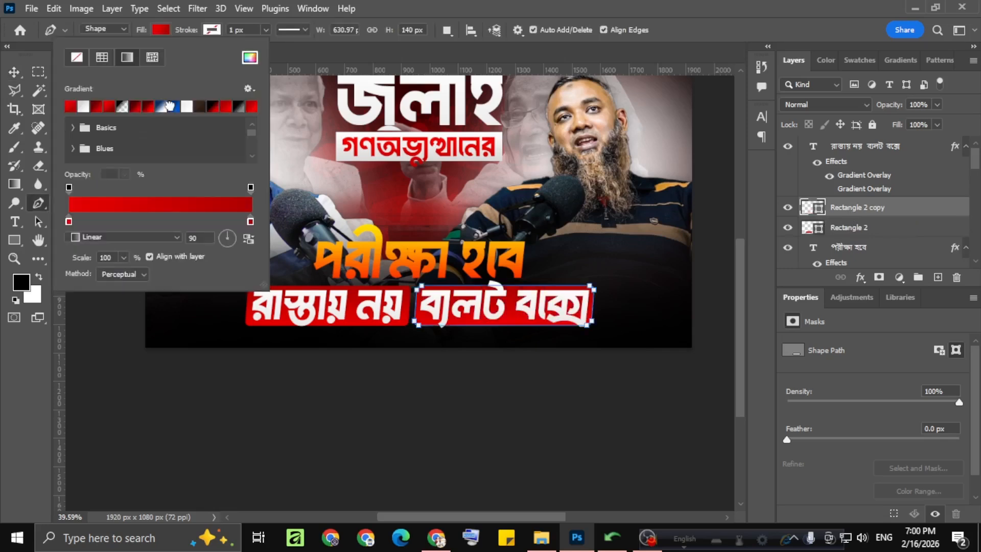
Fill the rectangle behind ব্যলট বক্সে with a dark-to-bright blue gradient
{"action": "left_click", "coordinate": [170, 106]}
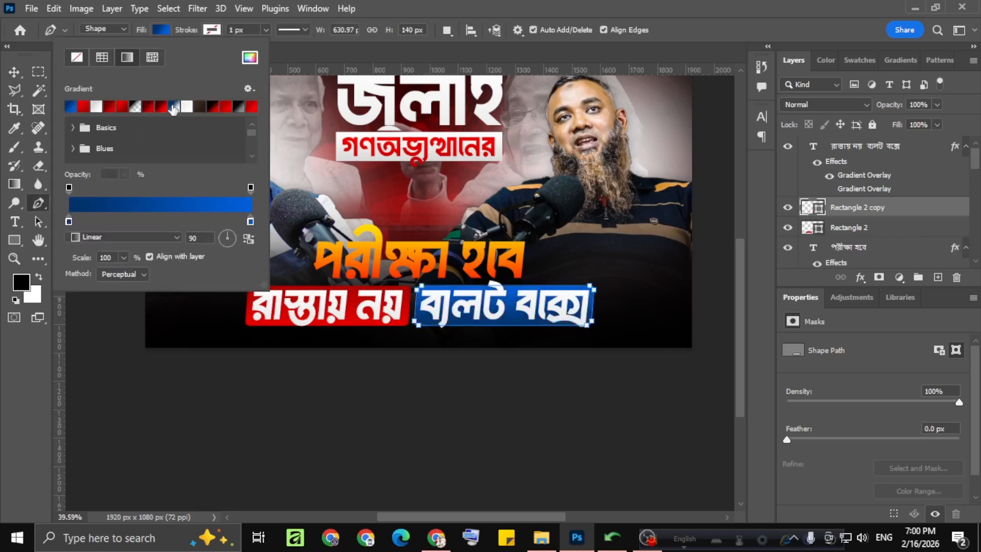
{"action": "left_click", "coordinate": [14, 76]}
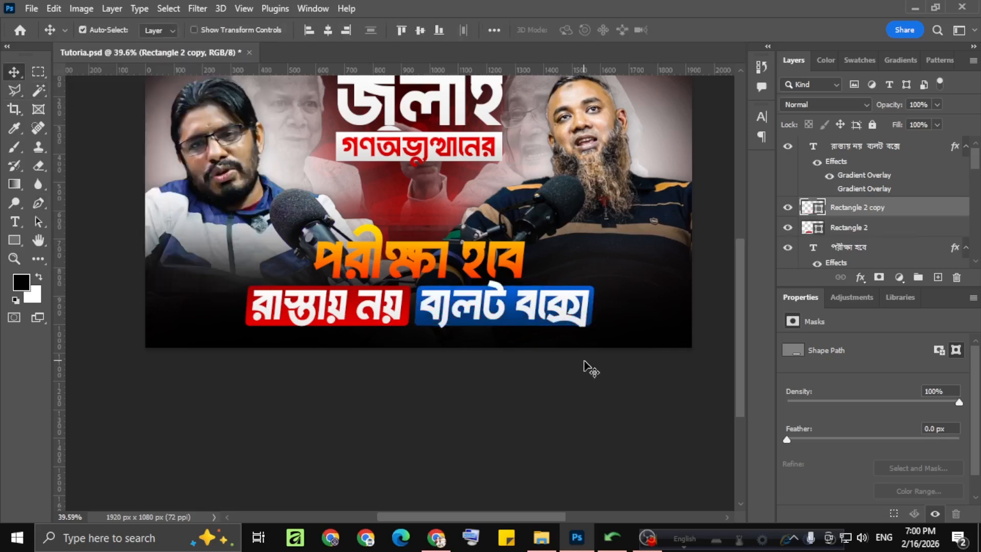
{"action": "scroll", "coordinate": [587, 366], "scroll_direction": "down", "scroll_amount": 2}
{"action": "scroll", "coordinate": [567, 322], "scroll_direction": "down", "scroll_amount": 2}
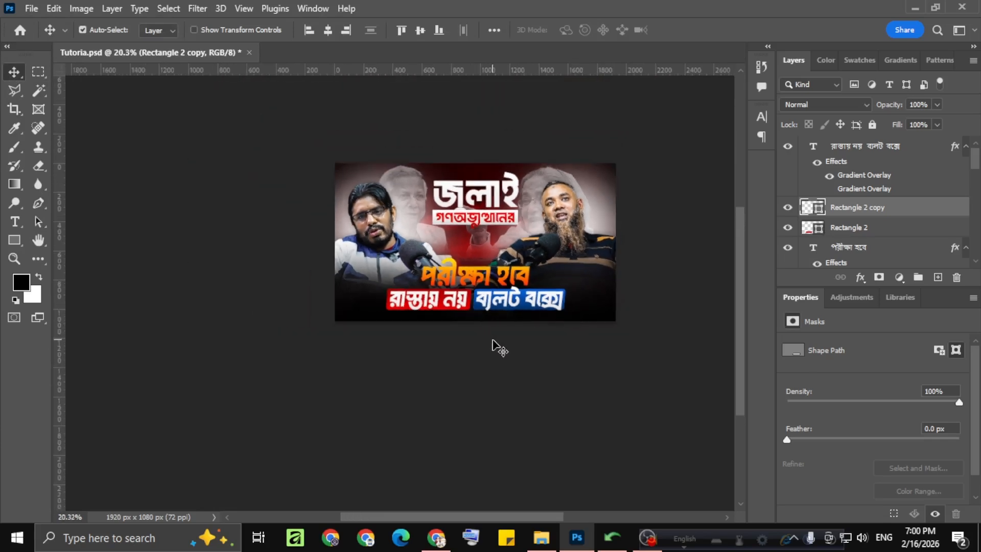
{"action": "scroll", "coordinate": [528, 263], "scroll_direction": "up", "scroll_amount": 1}
{"action": "scroll", "coordinate": [527, 262], "scroll_direction": "up", "scroll_amount": 3}
{"action": "scroll", "coordinate": [528, 263], "scroll_direction": "down", "scroll_amount": 2}
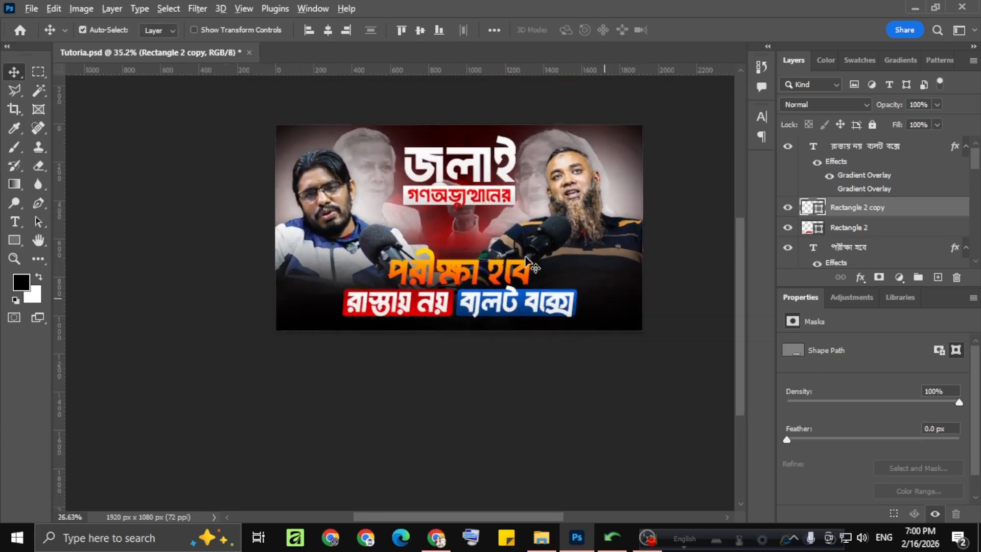
{"action": "left_click_drag", "start_coordinate": [457, 212], "coordinate": [466, 246]}
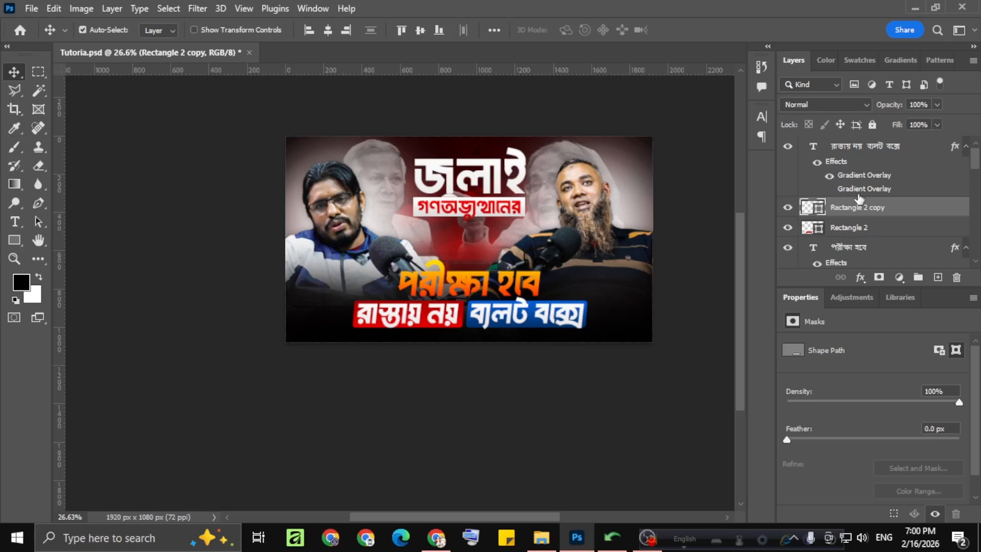
{"action": "left_click", "coordinate": [967, 146]}
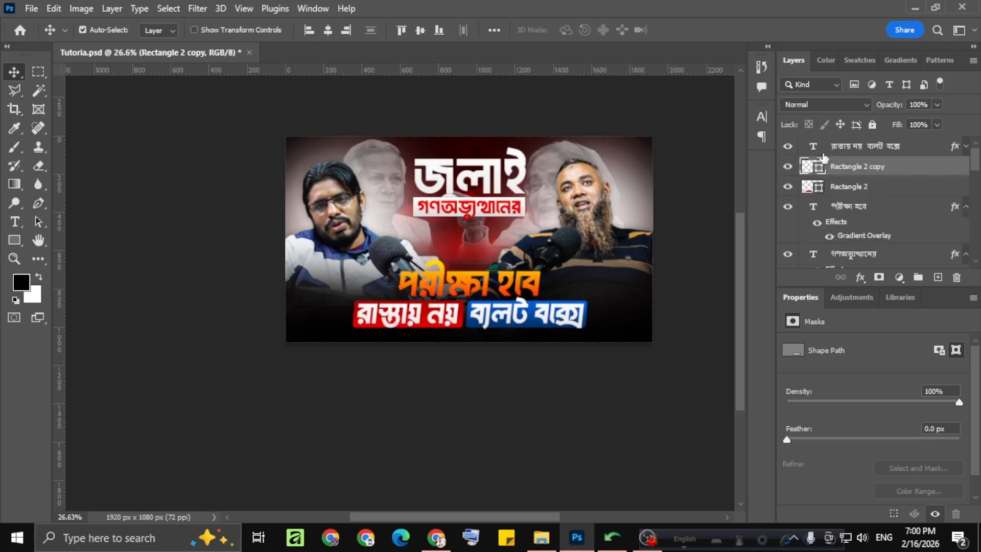
{"action": "scroll", "coordinate": [863, 209], "scroll_direction": "down", "scroll_amount": 3}
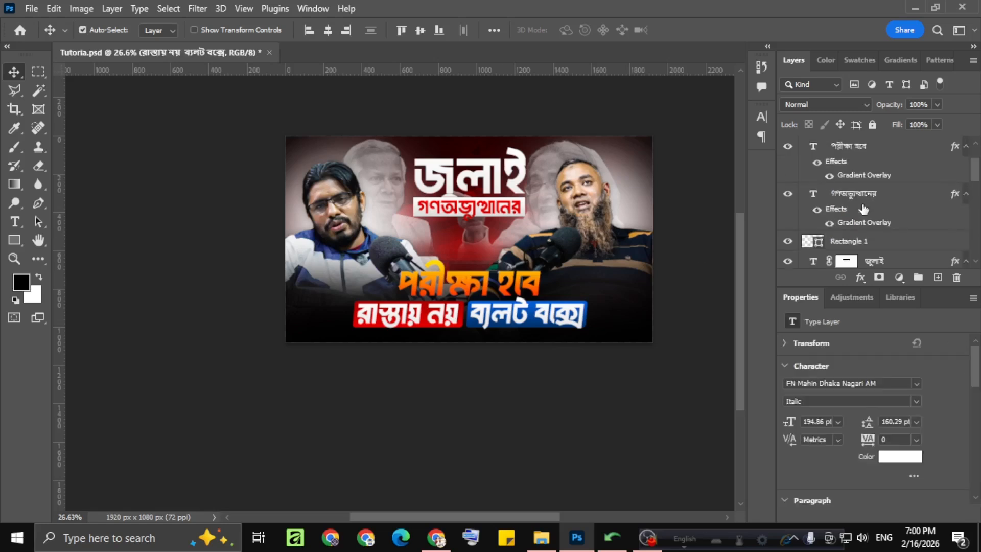
{"action": "scroll", "coordinate": [867, 254], "scroll_direction": "down", "scroll_amount": 2}
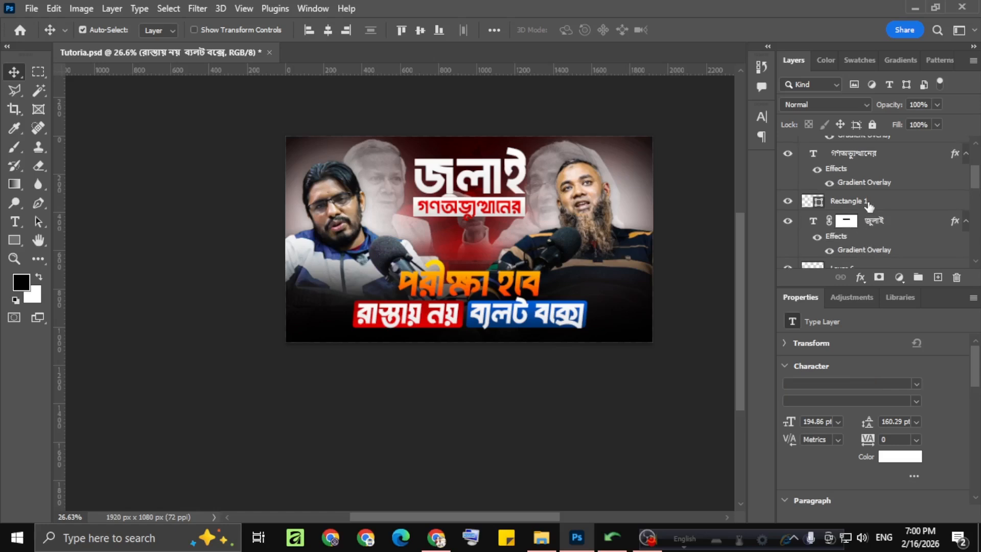
{"action": "left_click", "coordinate": [868, 203], "text": "shift"}
{"action": "left_click", "coordinate": [918, 277]}
{"action": "scroll", "coordinate": [456, 289], "scroll_direction": "down", "scroll_amount": 2}
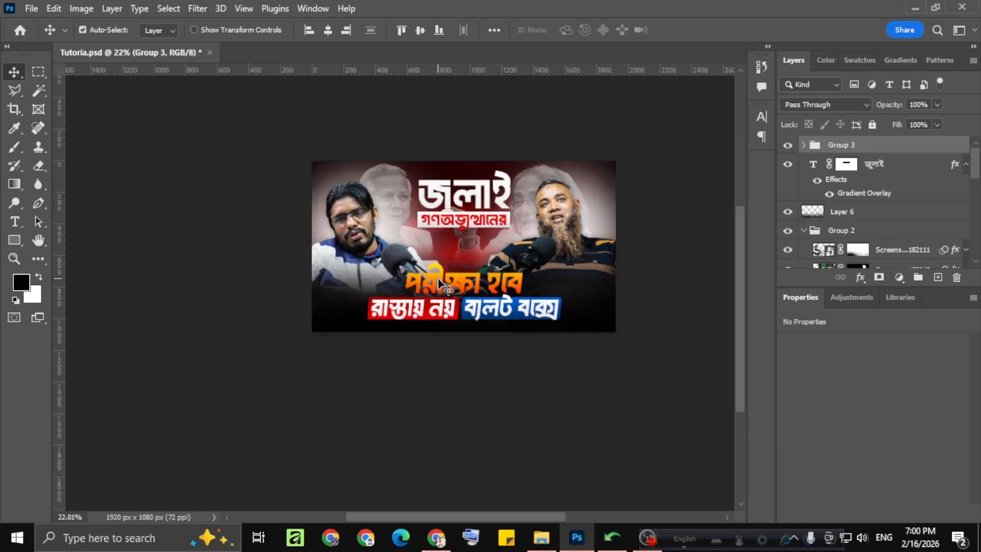
{"action": "key", "text": "ctrl+t"}
{"action": "left_click_drag", "start_coordinate": [561, 299], "coordinate": [572, 303]}
{"action": "key", "text": "ctrl+z"}
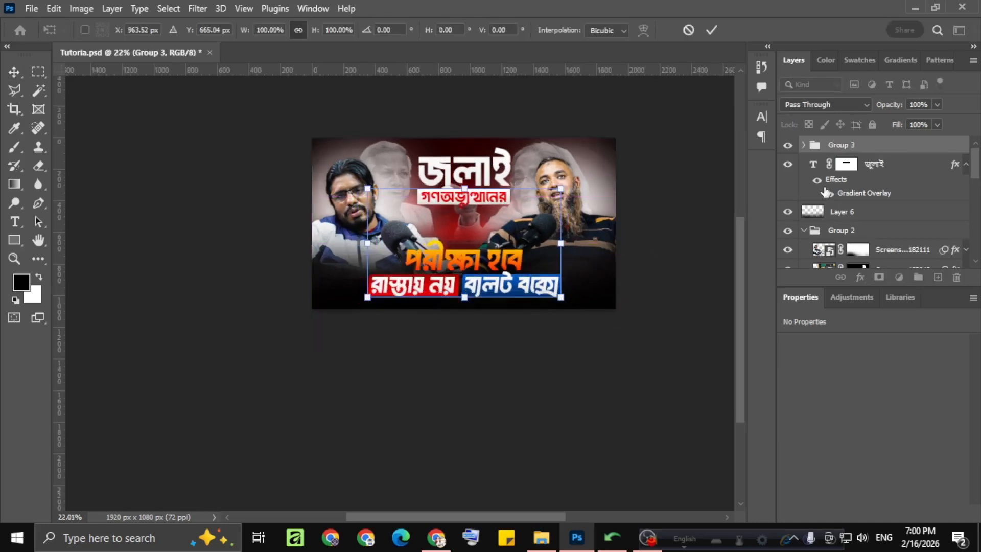
{"action": "key", "text": "ctrl+z"}
{"action": "key", "text": "ctrl+z"}
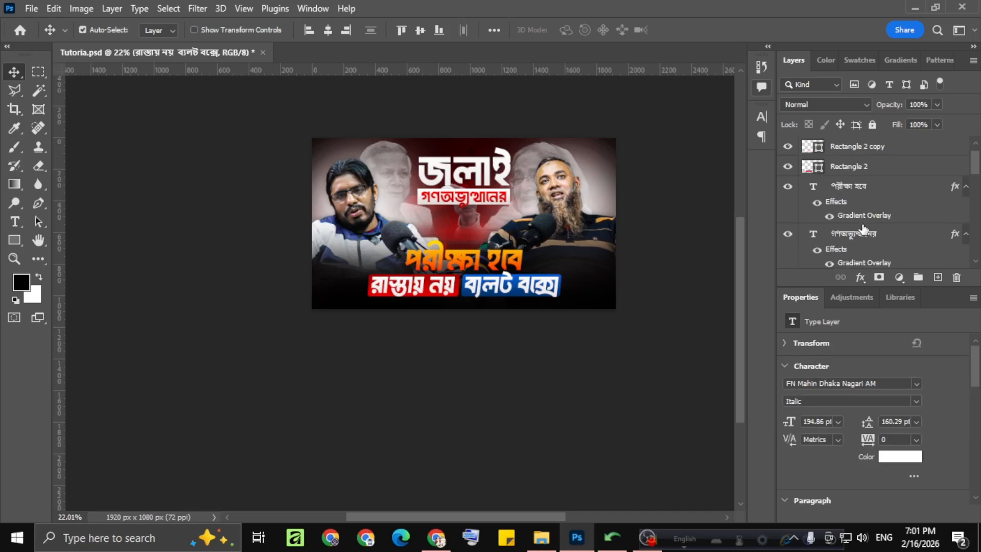
Group the পরীক্ষা হবে and রাস্তায় নয় ব্যলট বক্সে text layers with both rectangles, and enlarge the group across the thumbnail's lower part
{"action": "left_click", "coordinate": [865, 192], "text": "shift"}
{"action": "scroll", "coordinate": [870, 233], "scroll_direction": "up", "scroll_amount": 1}
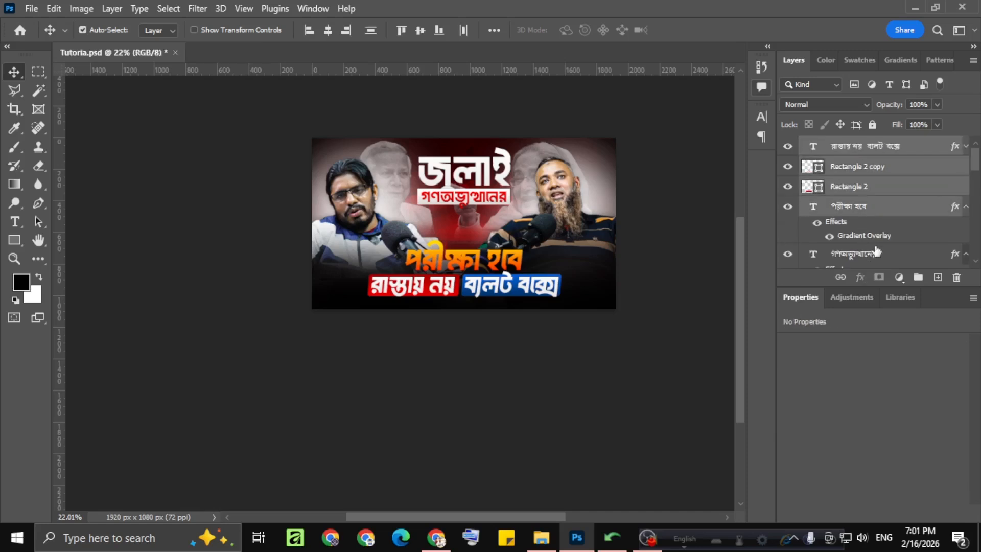
{"action": "left_click", "coordinate": [919, 279]}
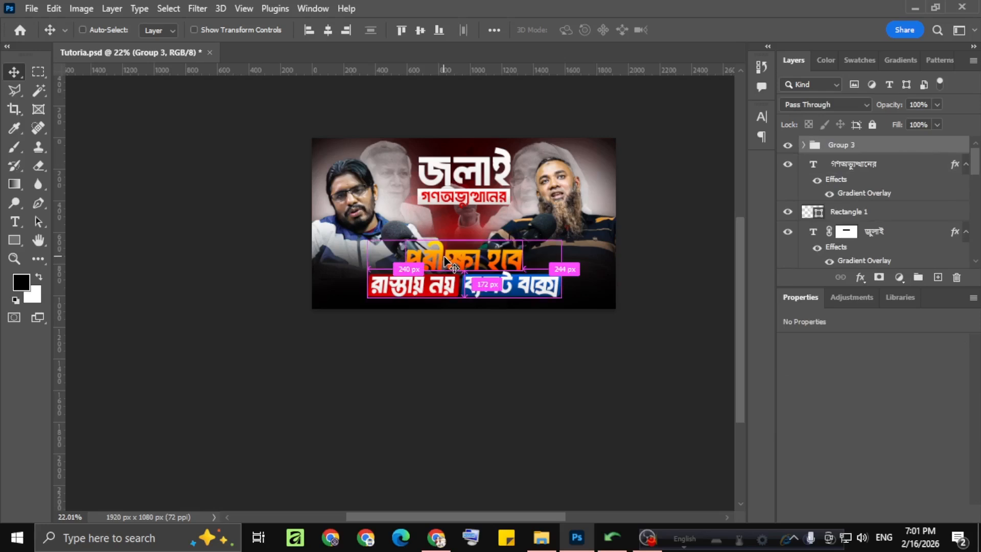
{"action": "key", "text": "ctrl+t"}
{"action": "left_click_drag", "start_coordinate": [564, 237], "coordinate": [584, 232]}
{"action": "left_click", "coordinate": [706, 36]}
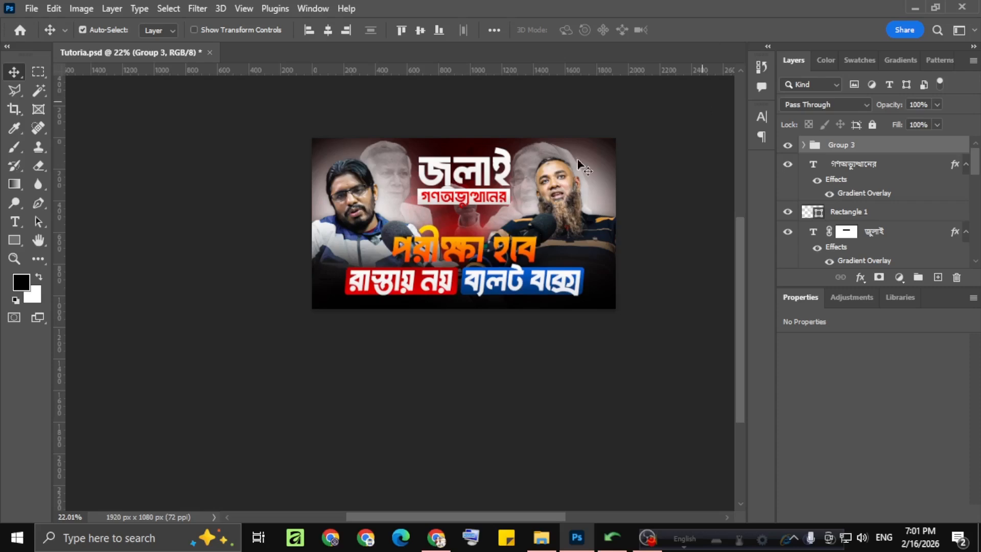
{"action": "scroll", "coordinate": [455, 281], "scroll_direction": "up", "scroll_amount": 3}
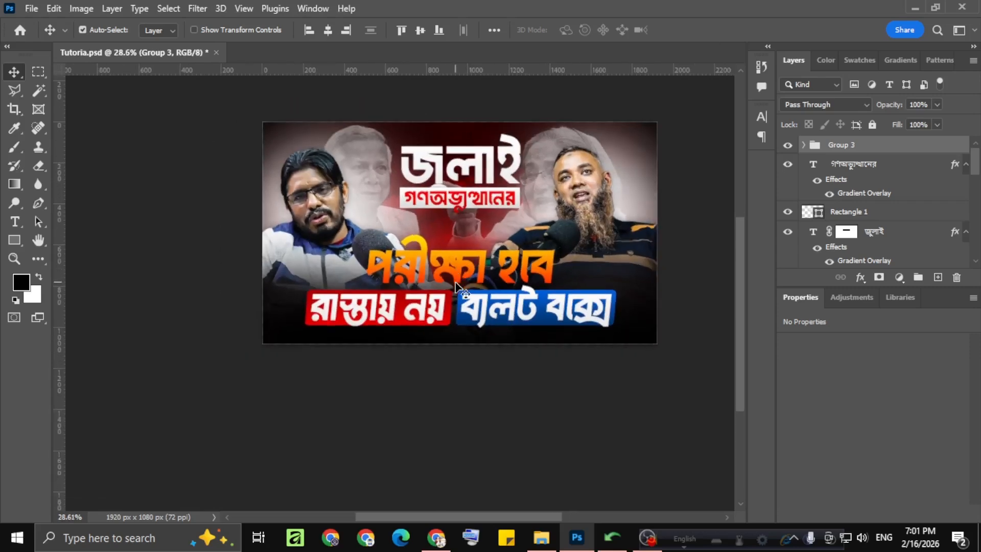
{"action": "scroll", "coordinate": [397, 284], "scroll_direction": "up", "scroll_amount": 2}
{"action": "scroll", "coordinate": [397, 284], "scroll_direction": "down", "scroll_amount": 2}
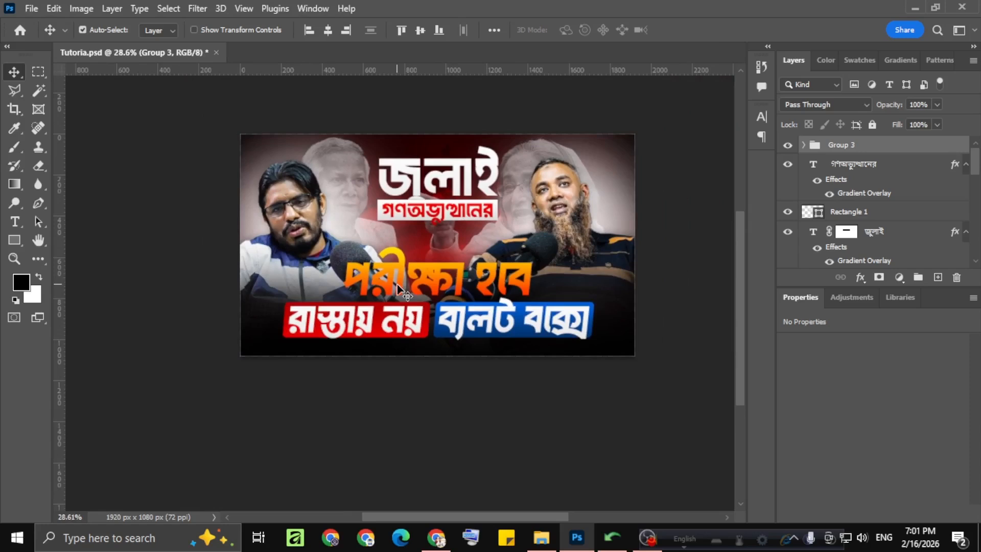
{"action": "scroll", "coordinate": [522, 276], "scroll_direction": "down", "scroll_amount": 1}
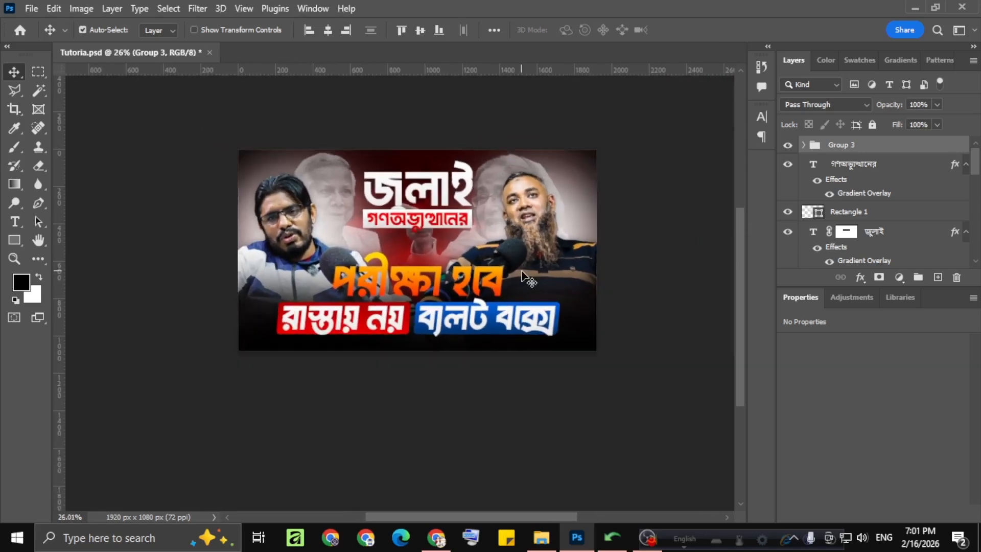
Compare the পরীক্ষা হবে text with and without its gradient overlay
{"action": "left_click", "coordinate": [498, 291]}
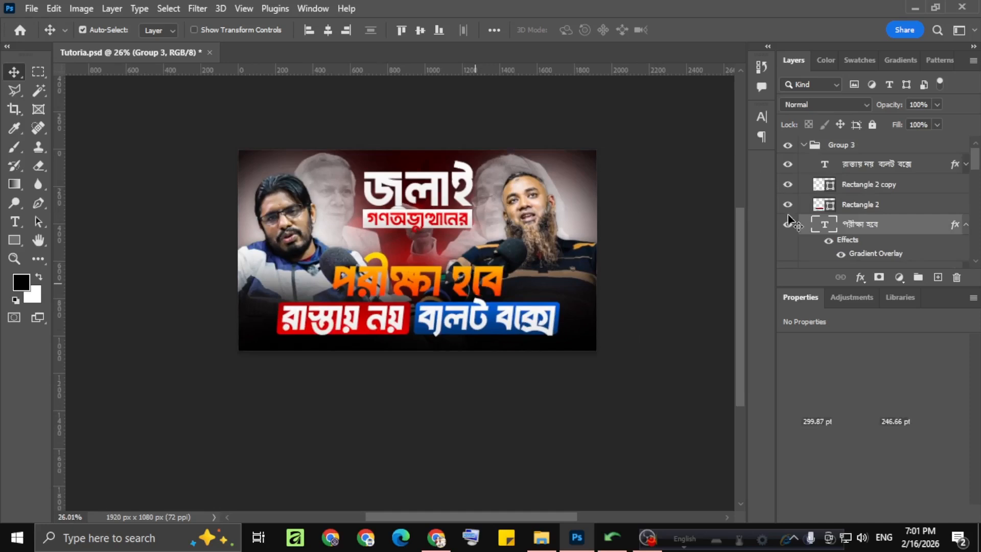
{"action": "left_click", "coordinate": [840, 253]}
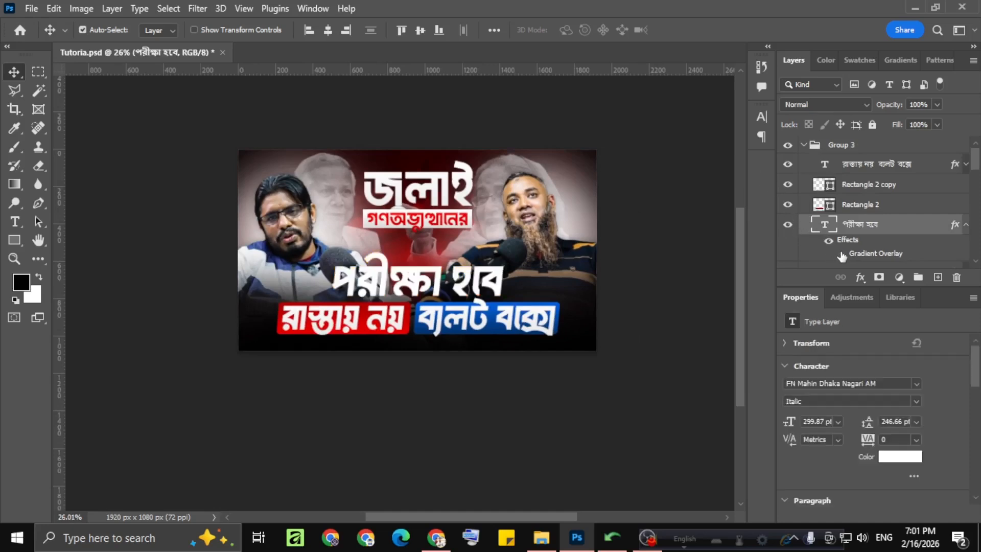
{"action": "left_click", "coordinate": [840, 254]}
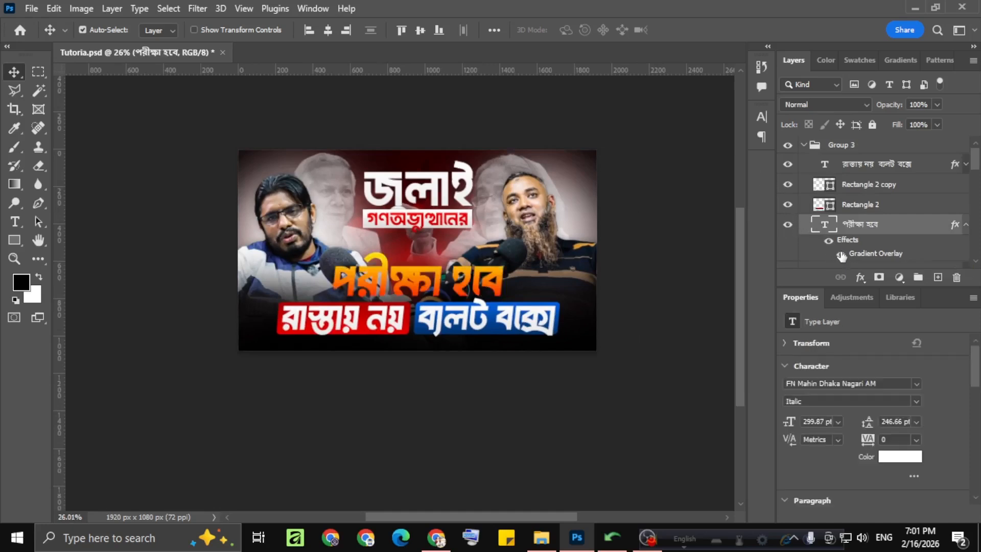
{"action": "scroll", "coordinate": [378, 278], "scroll_direction": "up", "scroll_amount": 3}
{"action": "scroll", "coordinate": [470, 281], "scroll_direction": "down", "scroll_amount": 2}
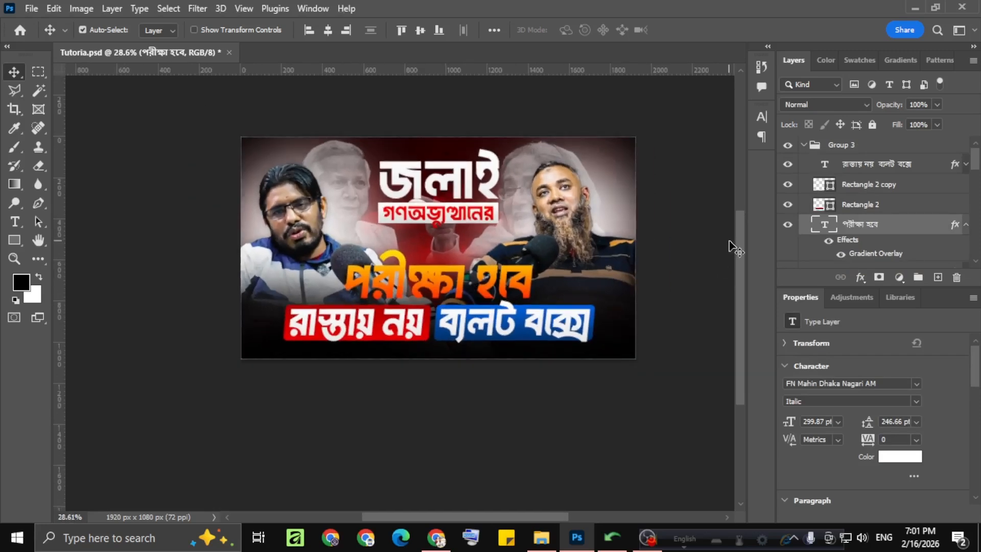
Add an empty layer directly beneath the পরীক্ষা হবে text, inside the lower headline group
{"action": "left_click", "coordinate": [966, 226]}
{"action": "scroll", "coordinate": [885, 236], "scroll_direction": "down", "scroll_amount": 1}
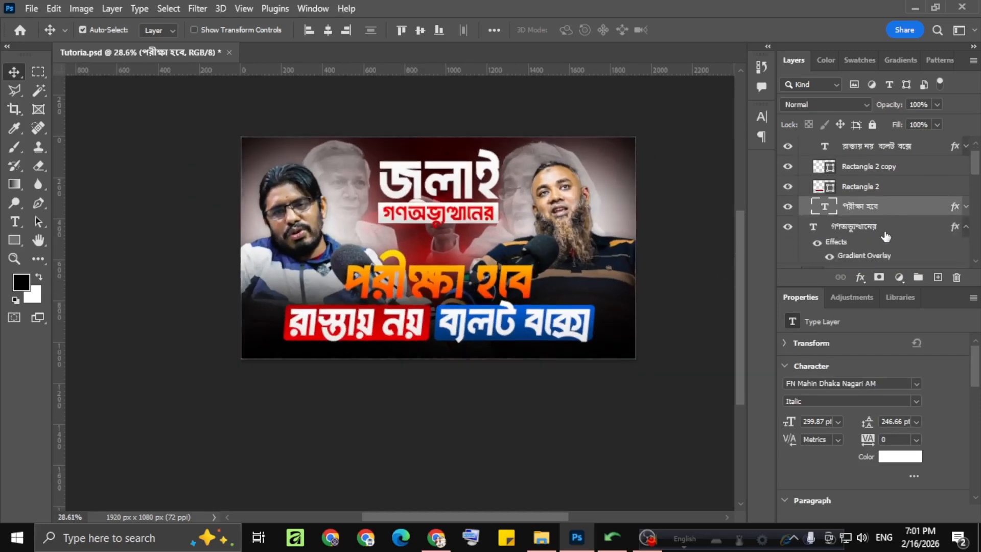
{"action": "left_click", "coordinate": [937, 277]}
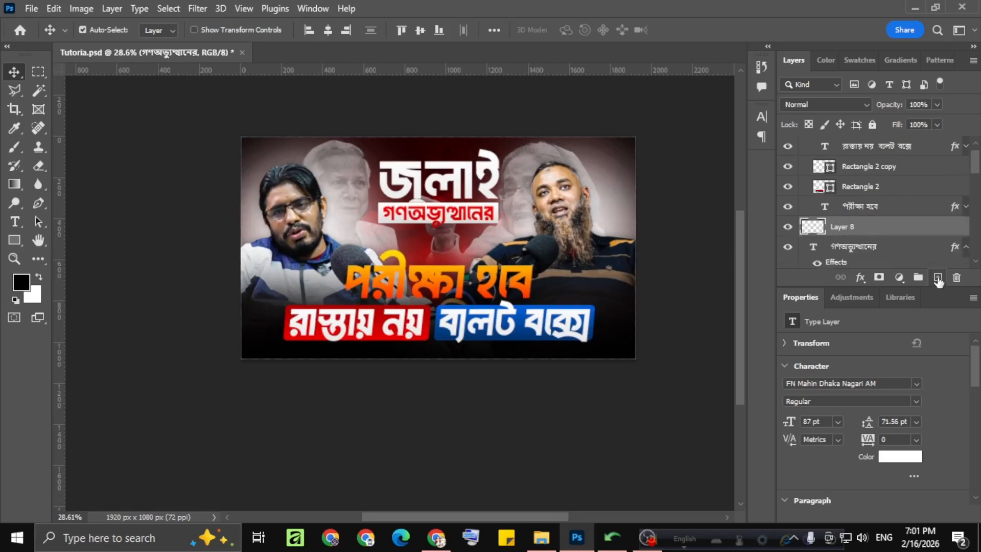
{"action": "left_click_drag", "start_coordinate": [838, 226], "coordinate": [836, 215]}
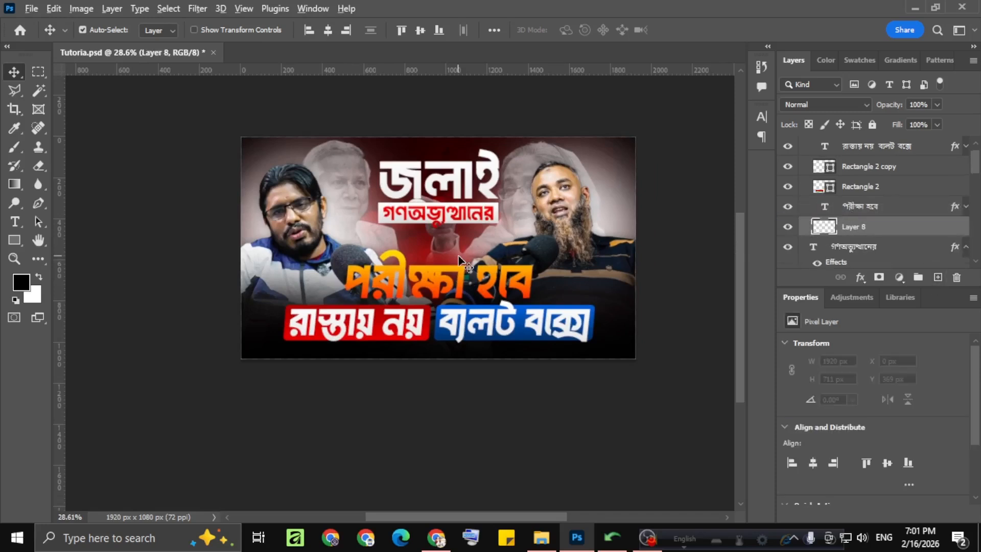
Make a 963 x 203 px rectangular selection around the পরীক্ষা হবে text and shift it down 10 px
{"action": "scroll", "coordinate": [465, 264], "scroll_direction": "up", "scroll_amount": 4}
{"action": "left_click", "coordinate": [38, 71]}
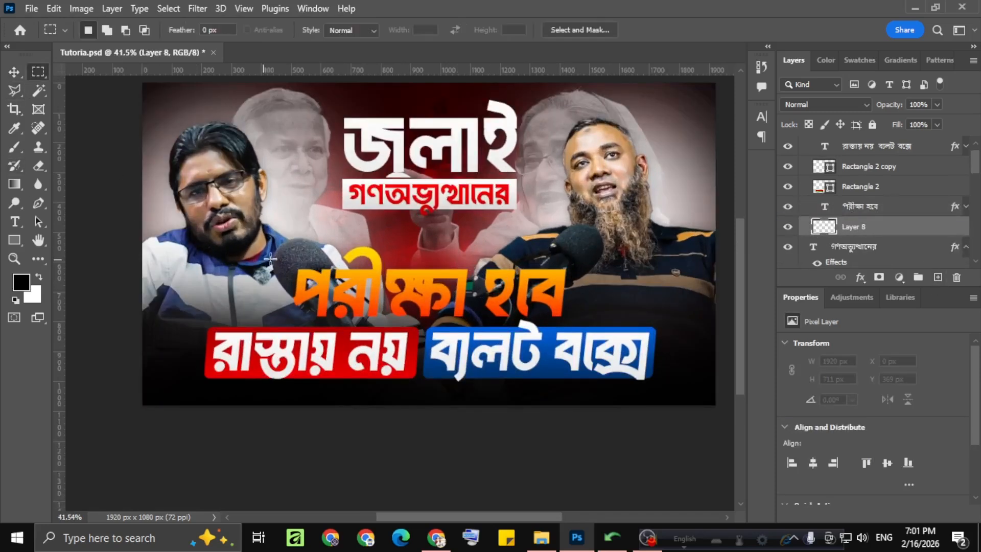
{"action": "left_click_drag", "start_coordinate": [290, 259], "coordinate": [578, 318]}
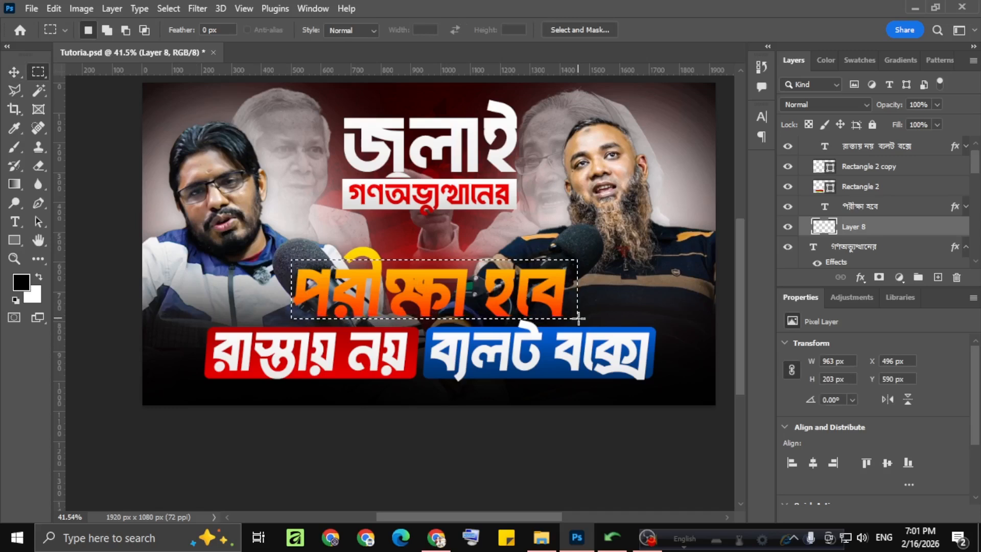
{"action": "key", "text": "Down"}
{"action": "key", "text": "Down"}
{"action": "key", "text": "Down"}
{"action": "key", "text": "Down"}
{"action": "key", "text": "Down"}
{"action": "key", "text": "Down"}
{"action": "key", "text": "Down"}
{"action": "key", "text": "Down"}
{"action": "key", "text": "Down"}
{"action": "key", "text": "Down"}
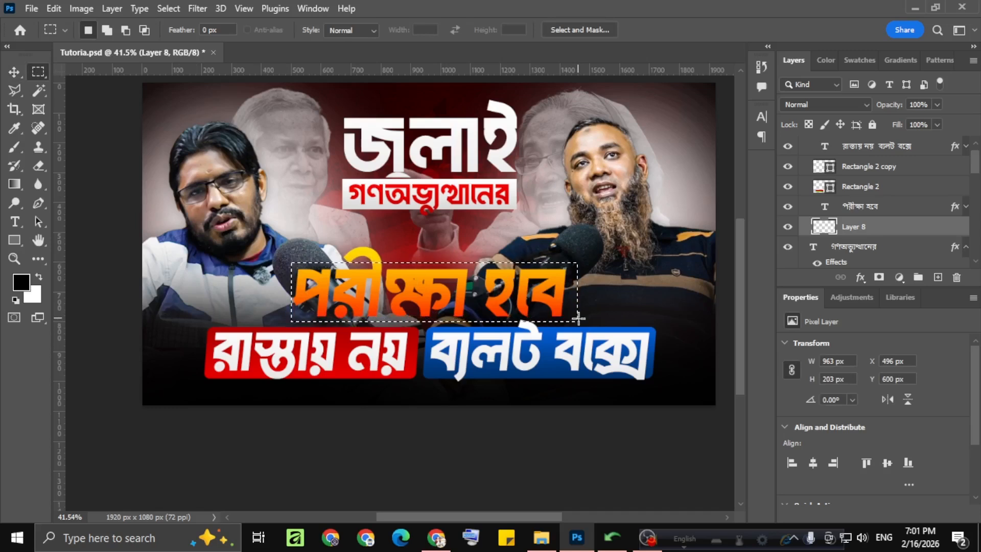
Paint soft black shading inside the selection behind পরীক্ষা হবে with a 600 px brush at 54% opacity and 31% flow, and deselect
{"action": "left_click", "coordinate": [14, 147]}
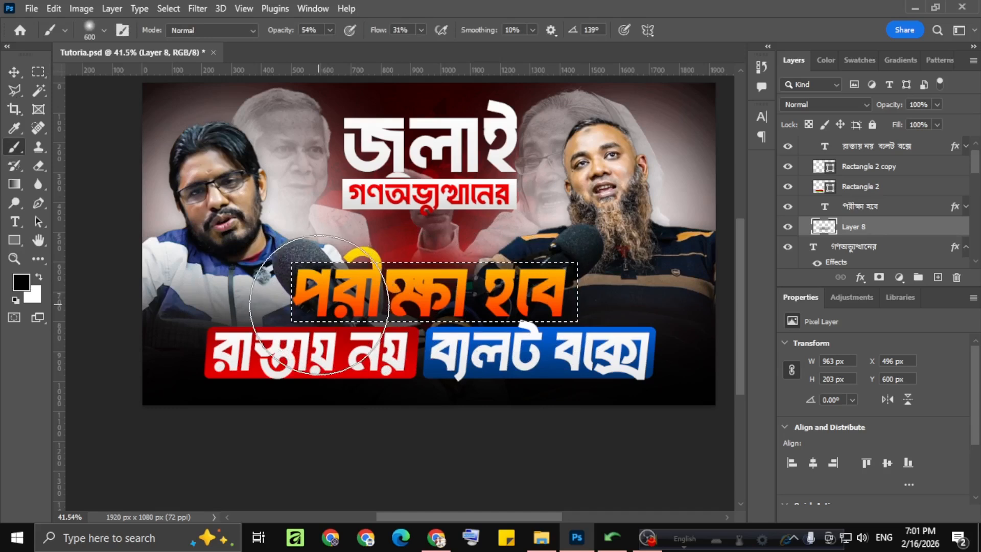
{"action": "left_click", "coordinate": [13, 71]}
{"action": "scroll", "coordinate": [487, 295], "scroll_direction": "down", "scroll_amount": 2}
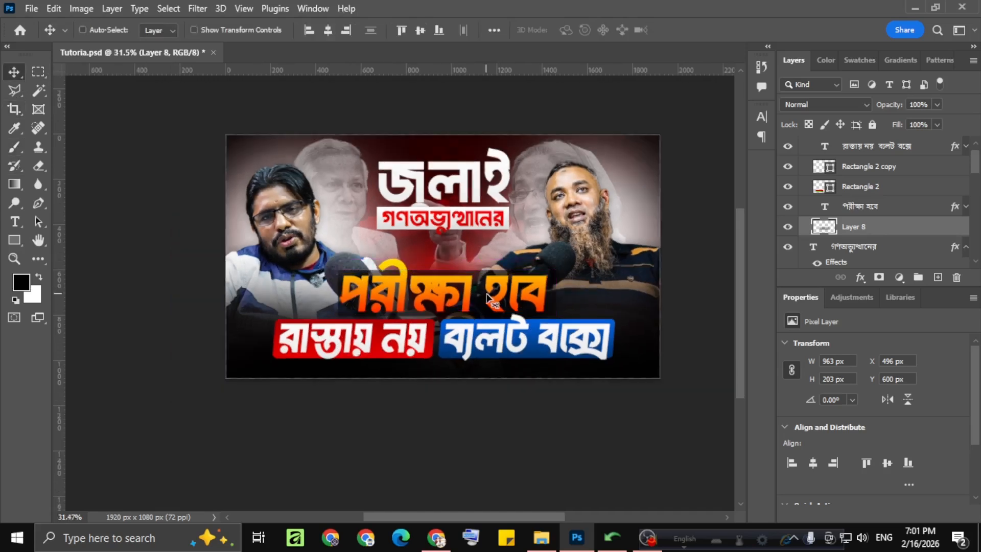
{"action": "scroll", "coordinate": [430, 302], "scroll_direction": "down", "scroll_amount": 2}
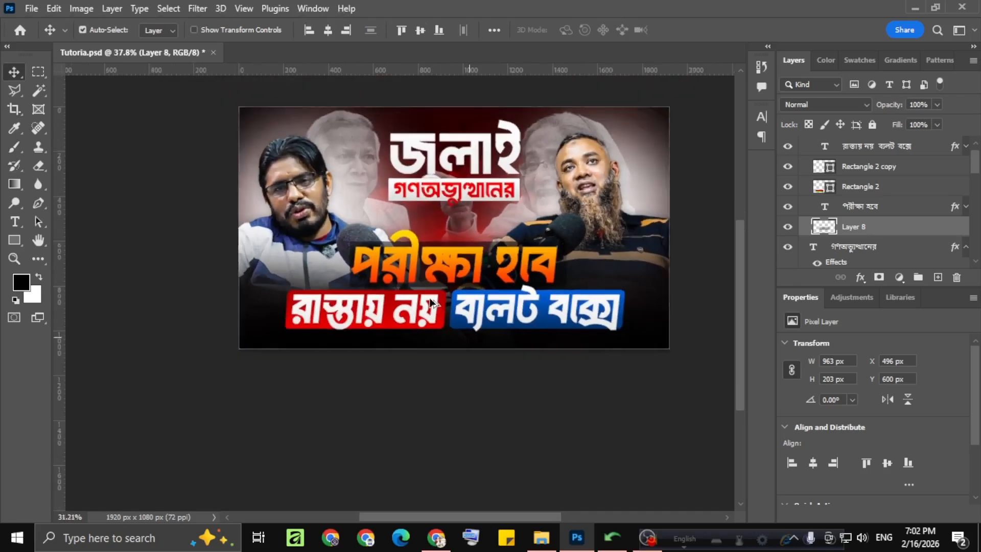
{"action": "scroll", "coordinate": [430, 301], "scroll_direction": "up", "scroll_amount": 2}
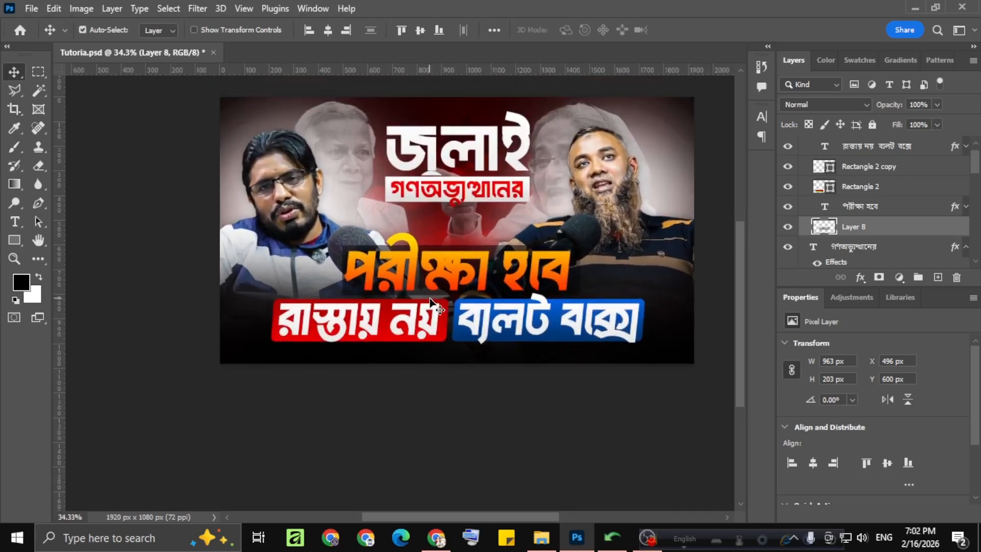
{"action": "scroll", "coordinate": [430, 302], "scroll_direction": "down", "scroll_amount": 4}
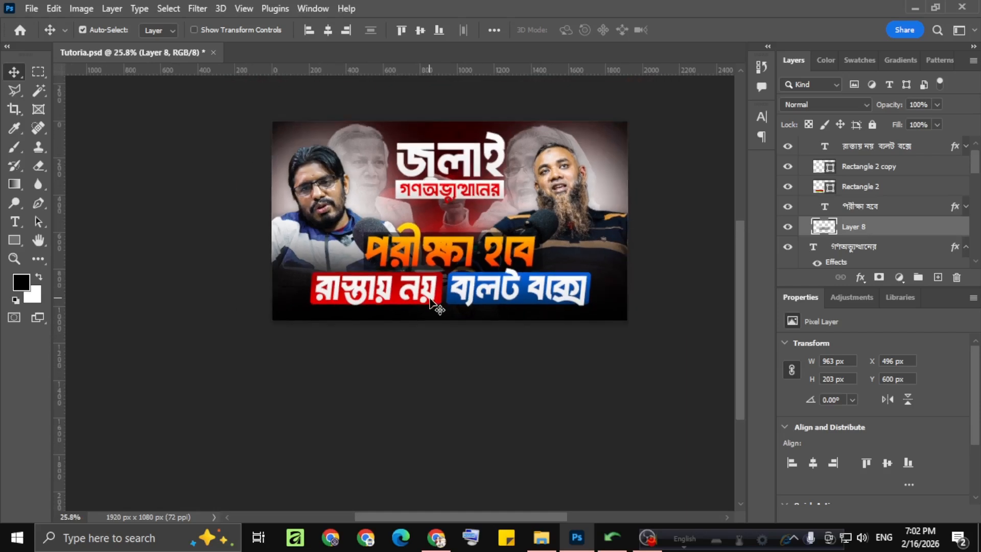
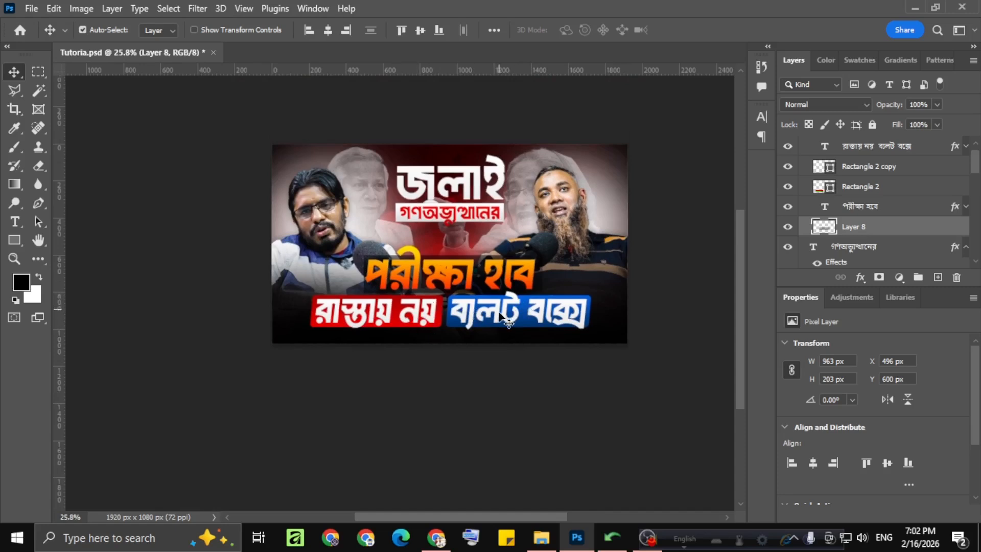
Scale the রাস্তায় নয় ব্যলট বক্সে text and its red and blue rectangles together to 72.13%
{"action": "scroll", "coordinate": [549, 307], "scroll_direction": "up", "scroll_amount": 2}
{"action": "scroll", "coordinate": [863, 171], "scroll_direction": "up", "scroll_amount": 1}
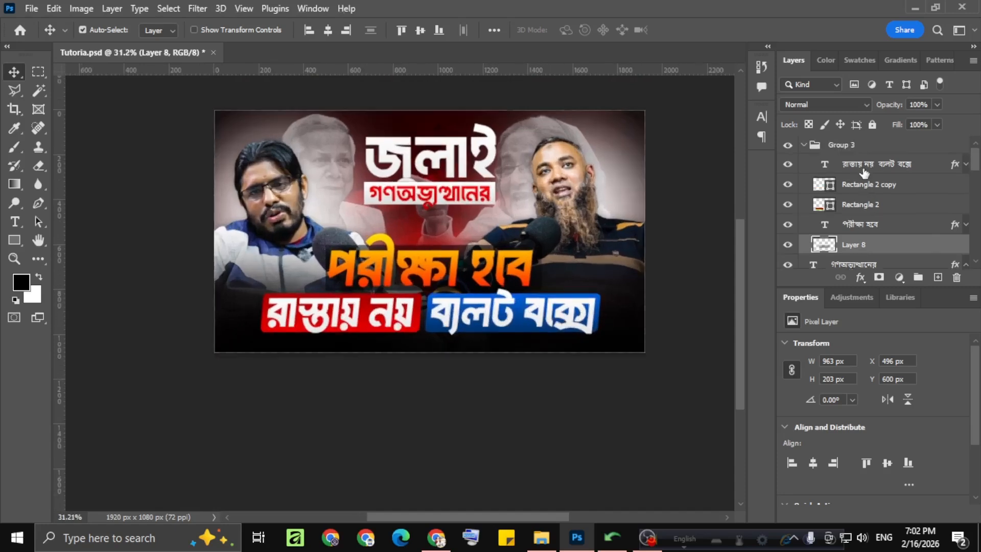
{"action": "left_click", "coordinate": [860, 205]}
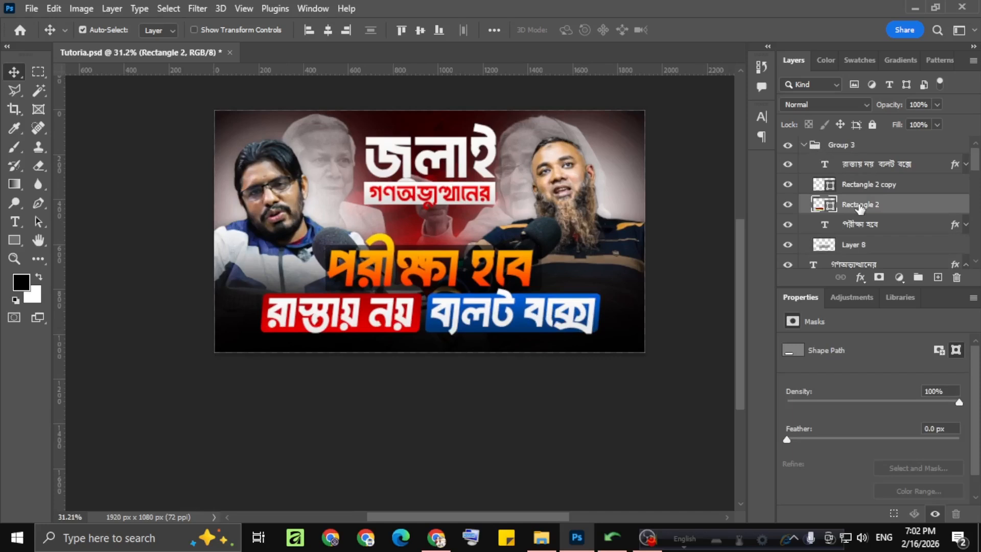
{"action": "left_click", "coordinate": [864, 173], "text": "shift"}
{"action": "key", "text": "ctrl+t"}
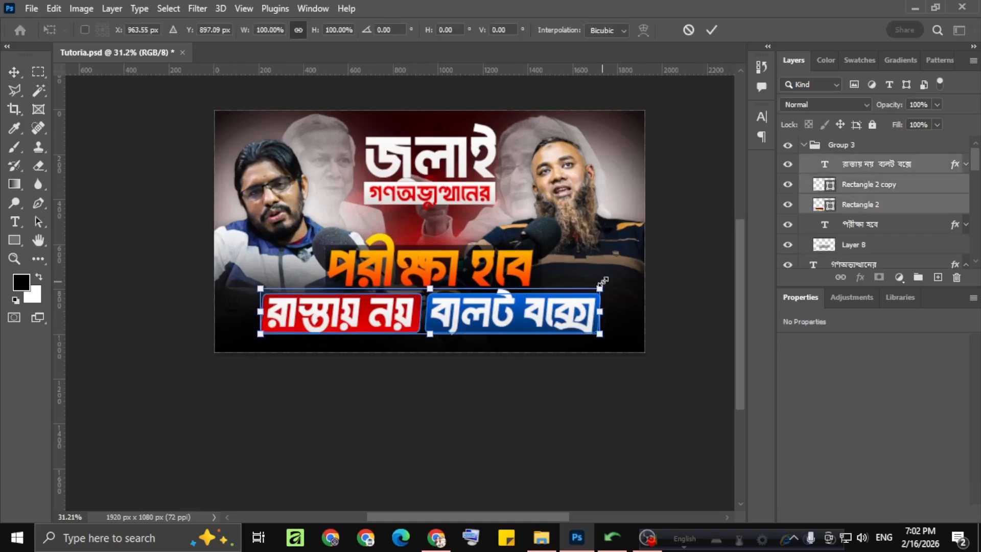
{"action": "left_click_drag", "start_coordinate": [604, 285], "coordinate": [558, 302]}
{"action": "left_click", "coordinate": [713, 30]}
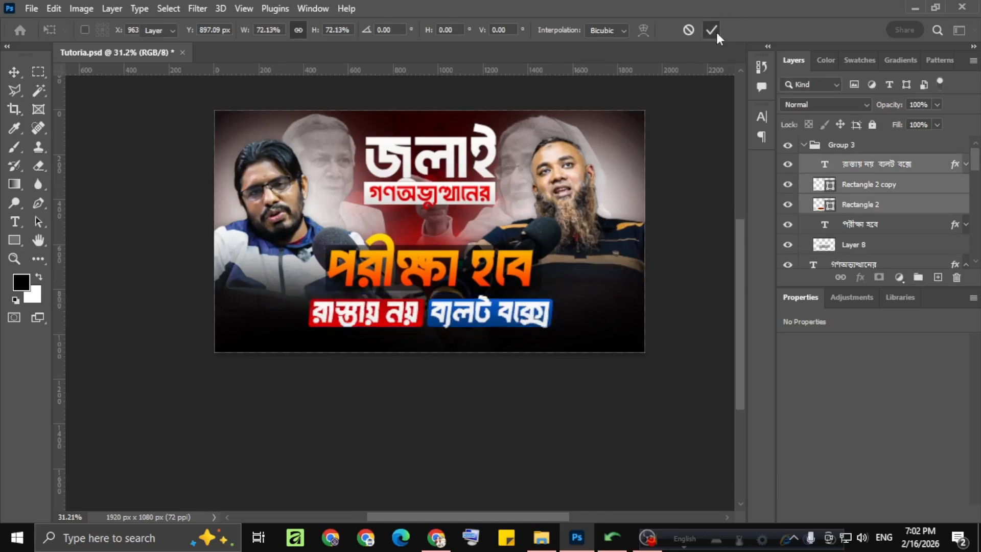
Nudge the রাস্তায় নয় ব্যলট বক্সে text and its two boxes 4 px left and 20 px up
{"action": "left_click", "coordinate": [327, 30]}
{"action": "key", "text": "ctrl+z"}
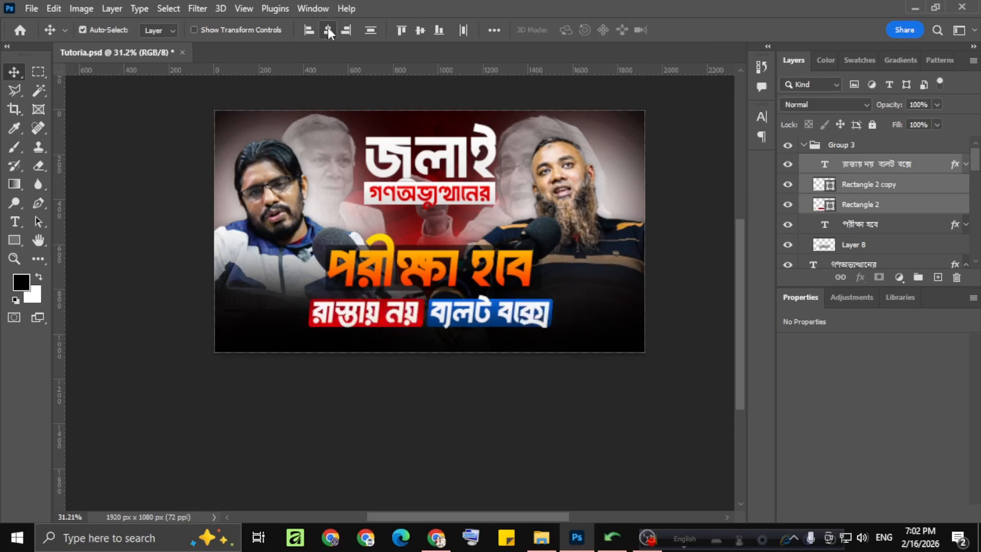
{"action": "key", "text": "Left"}
{"action": "key", "text": "Left"}
{"action": "key", "text": "Left"}
{"action": "key", "text": "Left"}
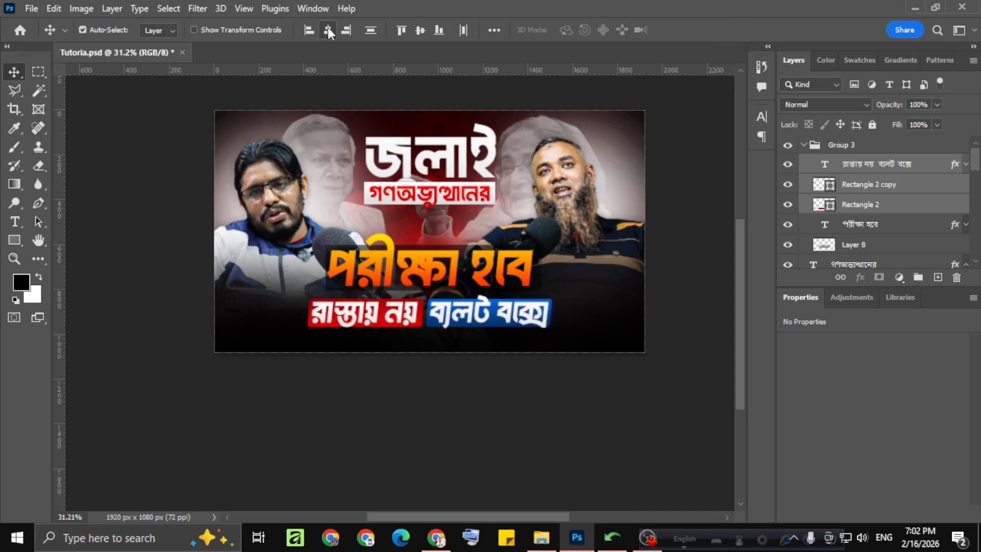
{"action": "key", "text": "Up"}
{"action": "key", "text": "Up"}
{"action": "key", "text": "Up"}
{"action": "key", "text": "Up"}
{"action": "key", "text": "Up"}
{"action": "key", "text": "Up"}
{"action": "key", "text": "Up"}
{"action": "key", "text": "Up"}
{"action": "key", "text": "Up"}
{"action": "key", "text": "Up"}
{"action": "key", "text": "Up"}
{"action": "key", "text": "Up"}
{"action": "key", "text": "Up"}
{"action": "key", "text": "Up"}
{"action": "key", "text": "Up"}
{"action": "key", "text": "Up"}
{"action": "key", "text": "Up"}
{"action": "key", "text": "Up"}
{"action": "key", "text": "Up"}
{"action": "key", "text": "Up"}
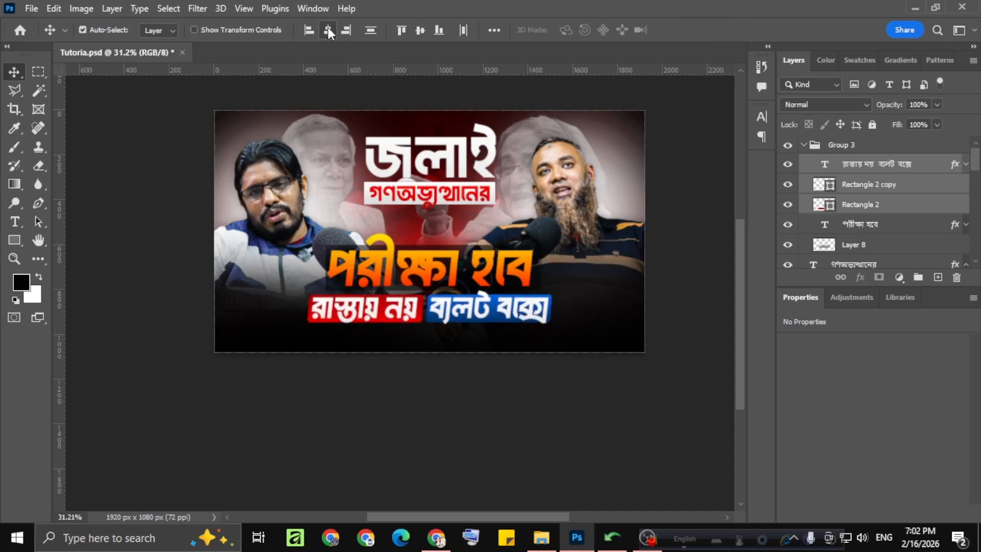
Move the whole lower headline group slightly down and check its placement on the thumbnail
{"action": "left_click", "coordinate": [843, 147]}
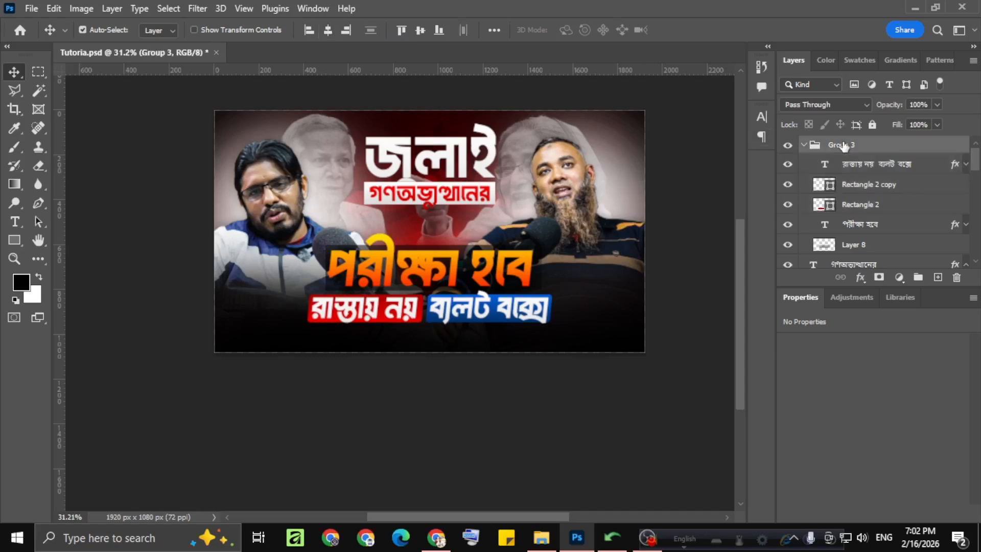
{"action": "key", "text": "shift+Down"}
{"action": "key", "text": "shift+Down"}
{"action": "key", "text": "shift+Down"}
{"action": "key", "text": "shift+Down"}
{"action": "key", "text": "shift+Down"}
{"action": "key", "text": "shift+Down"}
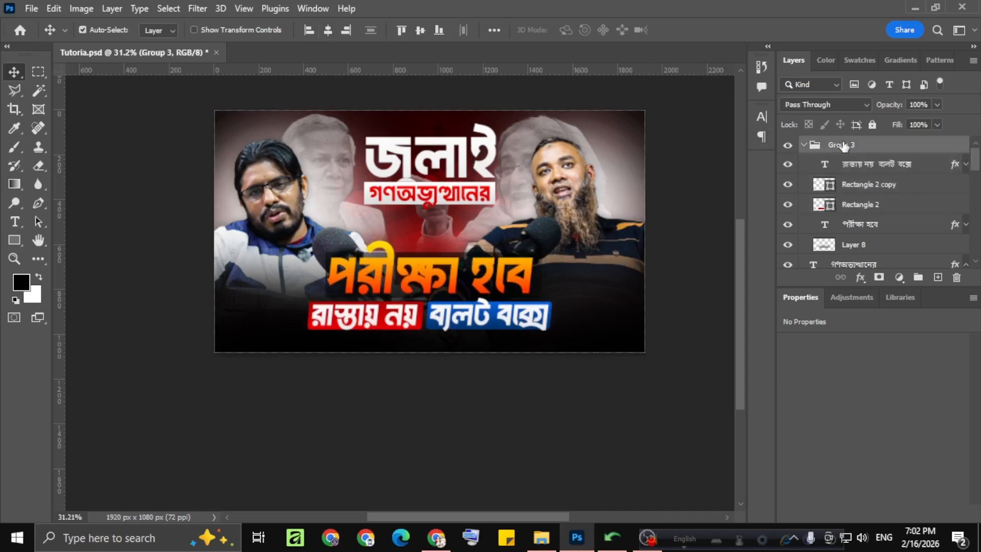
{"action": "scroll", "coordinate": [525, 289], "scroll_direction": "down", "scroll_amount": 2}
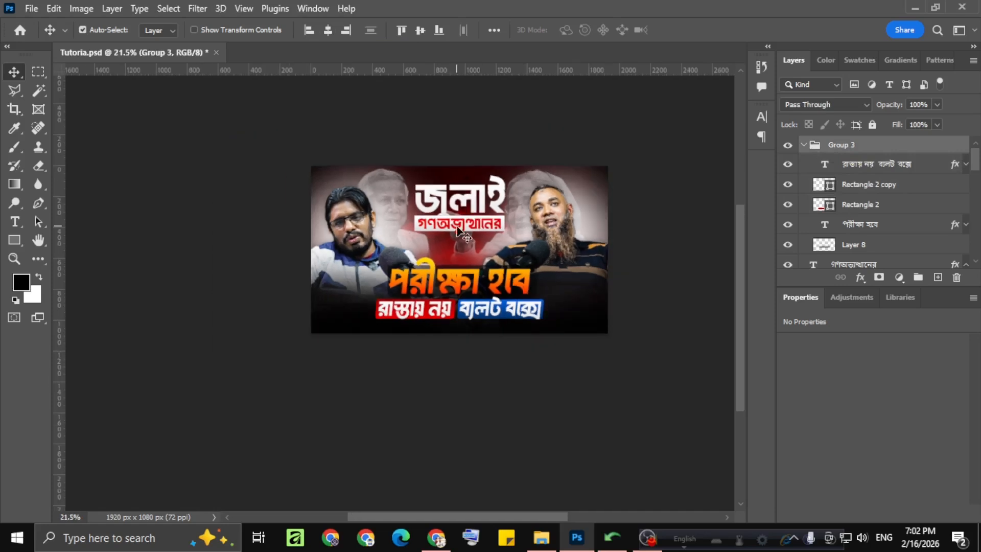
{"action": "scroll", "coordinate": [458, 228], "scroll_direction": "up", "scroll_amount": 2}
{"action": "scroll", "coordinate": [457, 226], "scroll_direction": "up", "scroll_amount": 1}
{"action": "scroll", "coordinate": [460, 230], "scroll_direction": "down", "scroll_amount": 1}
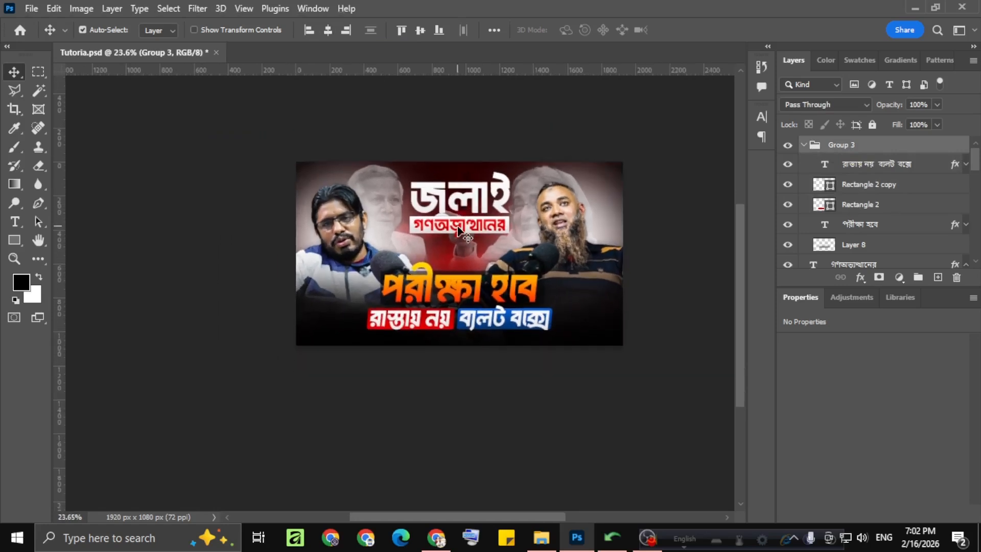
{"action": "scroll", "coordinate": [330, 288], "scroll_direction": "up", "scroll_amount": 1}
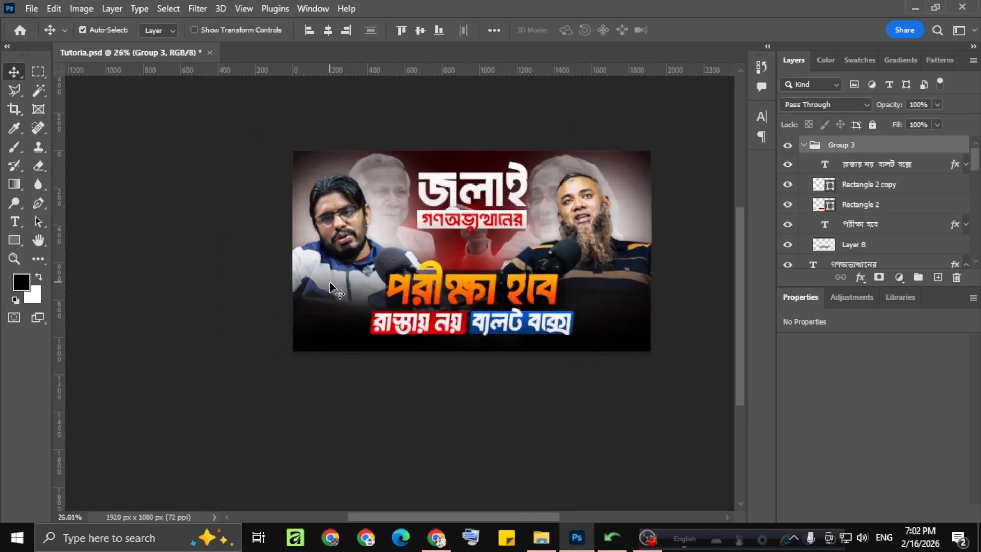
{"action": "scroll", "coordinate": [436, 267], "scroll_direction": "down", "scroll_amount": 1}
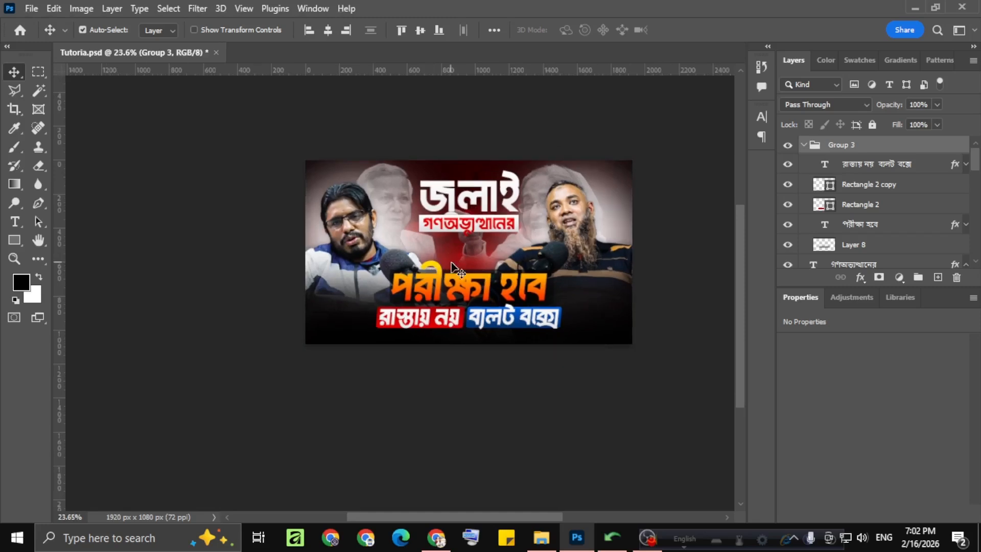
Examine the whole thumbnail composition, including both headlines, the two speakers and the background
{"action": "scroll", "coordinate": [451, 262], "scroll_direction": "down", "scroll_amount": 1}
{"action": "scroll", "coordinate": [451, 262], "scroll_direction": "down", "scroll_amount": 2}
{"action": "scroll", "coordinate": [451, 262], "scroll_direction": "up", "scroll_amount": 3}
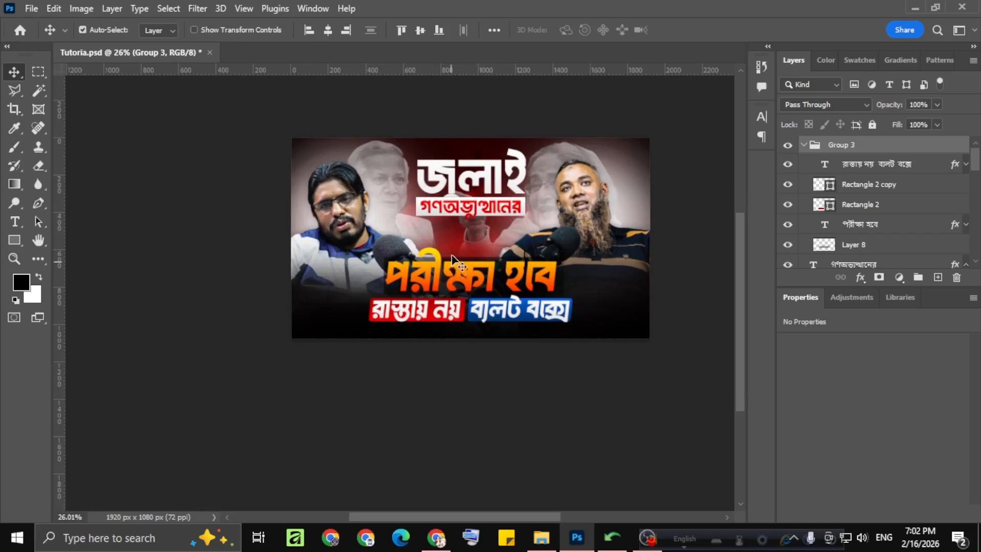
{"action": "scroll", "coordinate": [473, 178], "scroll_direction": "up", "scroll_amount": 2}
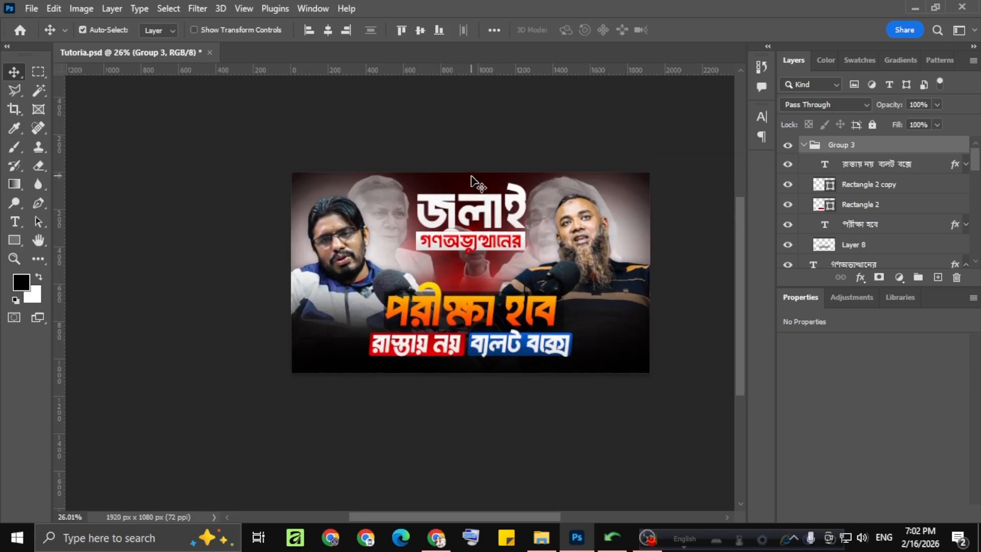
{"action": "scroll", "coordinate": [445, 238], "scroll_direction": "up", "scroll_amount": 1}
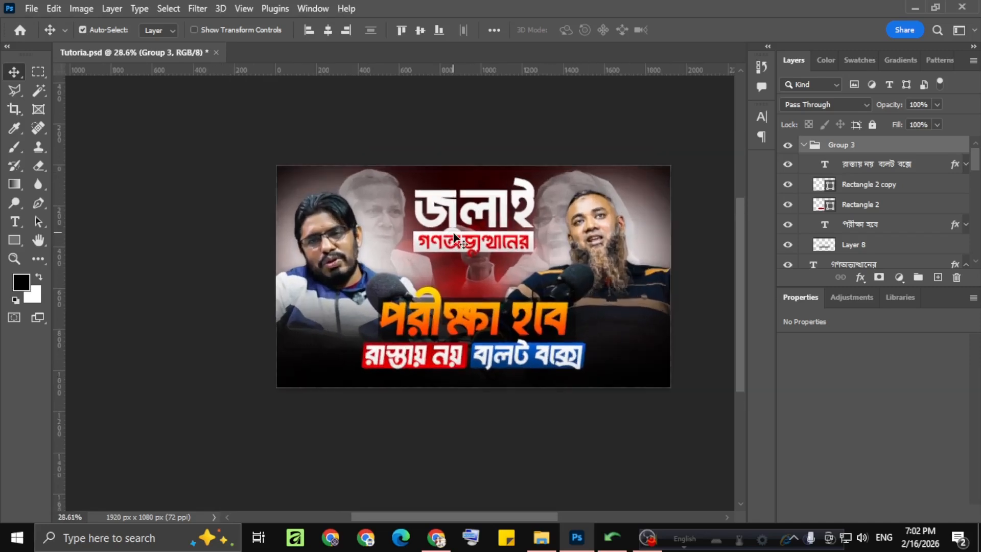
{"action": "scroll", "coordinate": [454, 233], "scroll_direction": "down", "scroll_amount": 3}
{"action": "scroll", "coordinate": [456, 236], "scroll_direction": "up", "scroll_amount": 1}
{"action": "scroll", "coordinate": [531, 238], "scroll_direction": "down", "scroll_amount": 1}
{"action": "scroll", "coordinate": [406, 248], "scroll_direction": "up", "scroll_amount": 2}
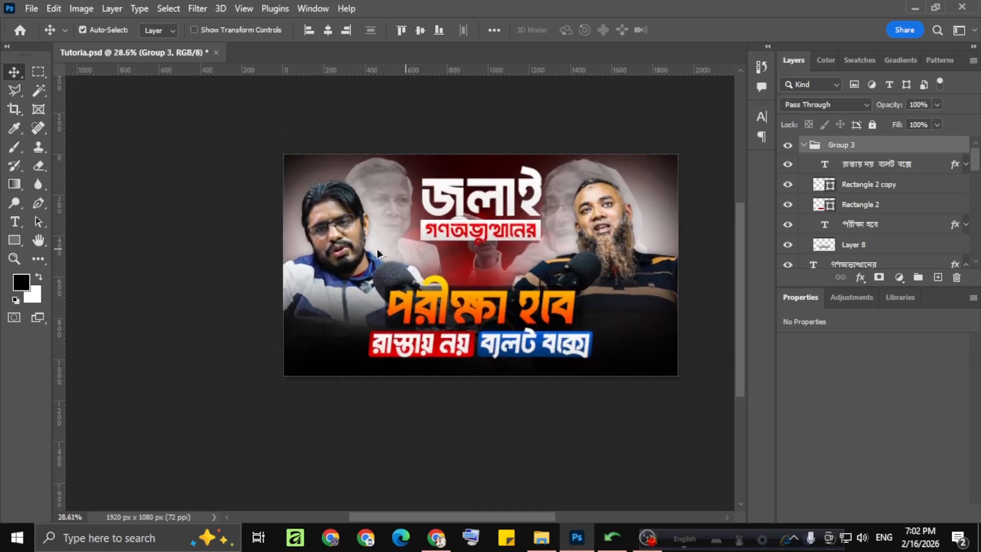
{"action": "scroll", "coordinate": [377, 250], "scroll_direction": "up", "scroll_amount": 1}
{"action": "scroll", "coordinate": [327, 248], "scroll_direction": "down", "scroll_amount": 1}
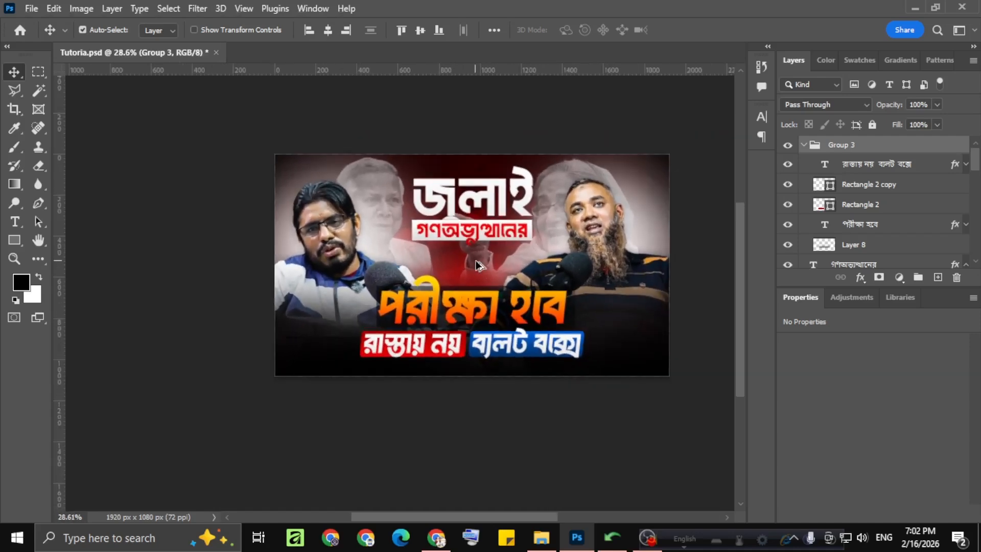
{"action": "scroll", "coordinate": [480, 258], "scroll_direction": "up", "scroll_amount": 1}
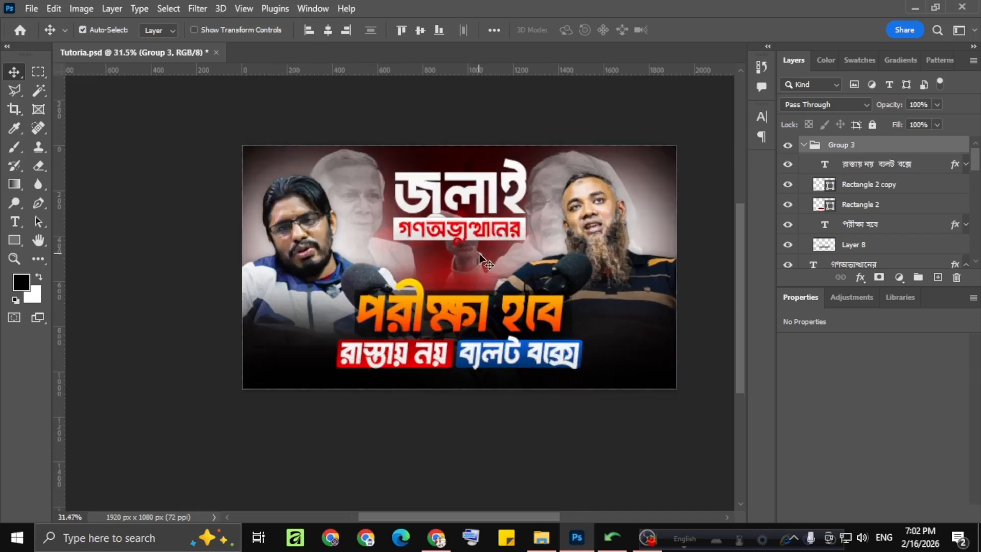
{"action": "scroll", "coordinate": [368, 264], "scroll_direction": "down", "scroll_amount": 1}
{"action": "scroll", "coordinate": [367, 263], "scroll_direction": "down", "scroll_amount": 2}
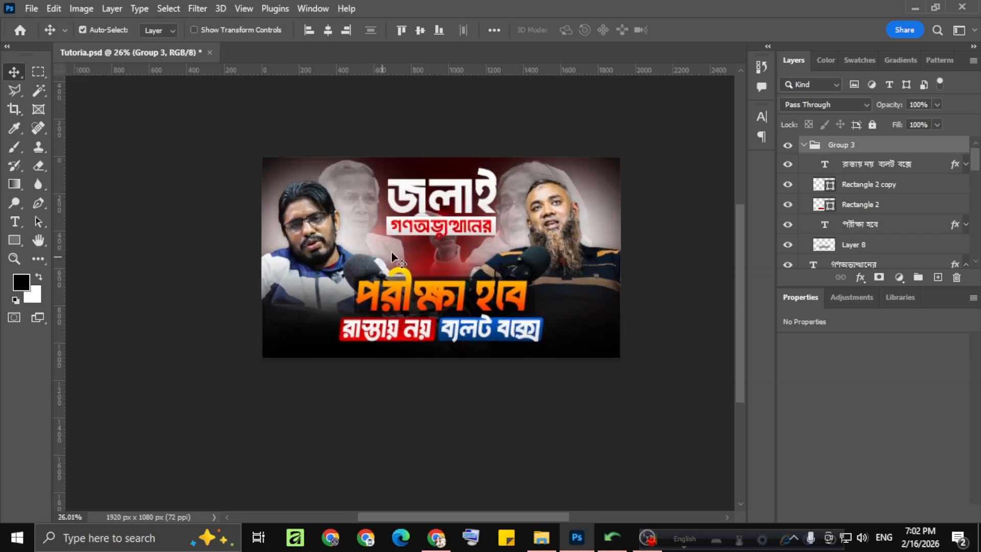
{"action": "scroll", "coordinate": [395, 255], "scroll_direction": "up", "scroll_amount": 3}
{"action": "scroll", "coordinate": [400, 246], "scroll_direction": "up", "scroll_amount": 3}
{"action": "scroll", "coordinate": [387, 248], "scroll_direction": "down", "scroll_amount": 1}
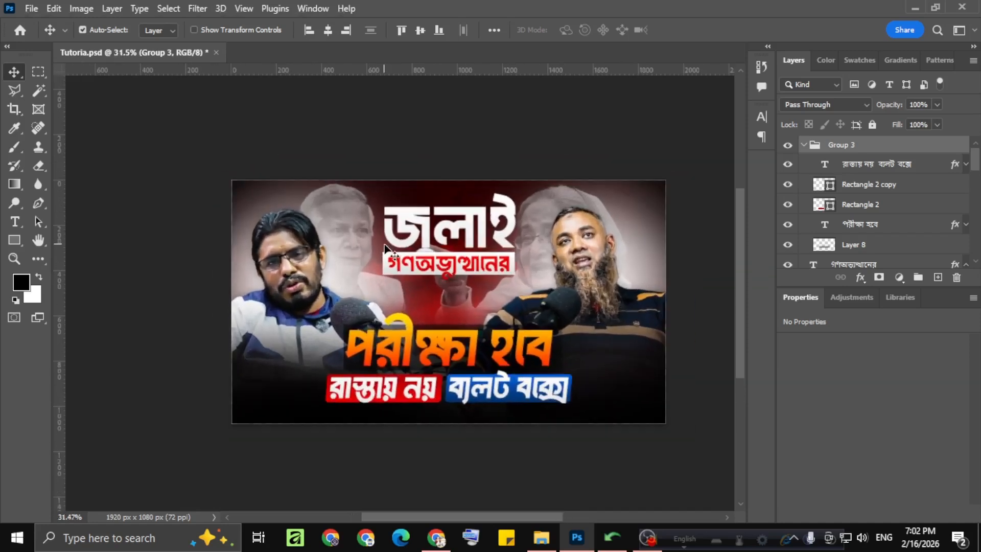
Hide the Gradient Fill 1 layer and show the white Background layer beneath the thumbnail artwork
{"action": "left_click", "coordinate": [444, 197]}
{"action": "scroll", "coordinate": [800, 211], "scroll_direction": "down", "scroll_amount": 2}
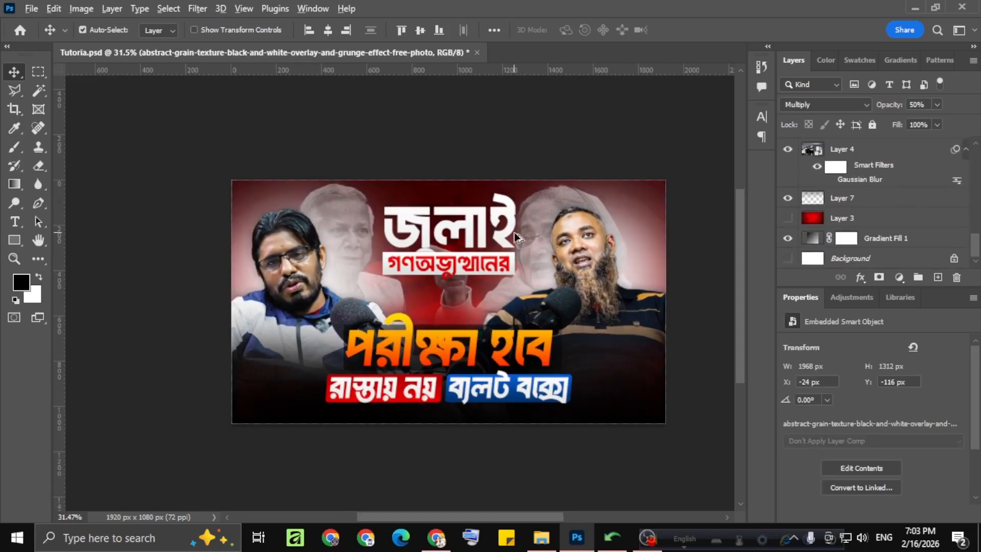
{"action": "scroll", "coordinate": [514, 231], "scroll_direction": "down", "scroll_amount": 2}
{"action": "left_click", "coordinate": [787, 238]}
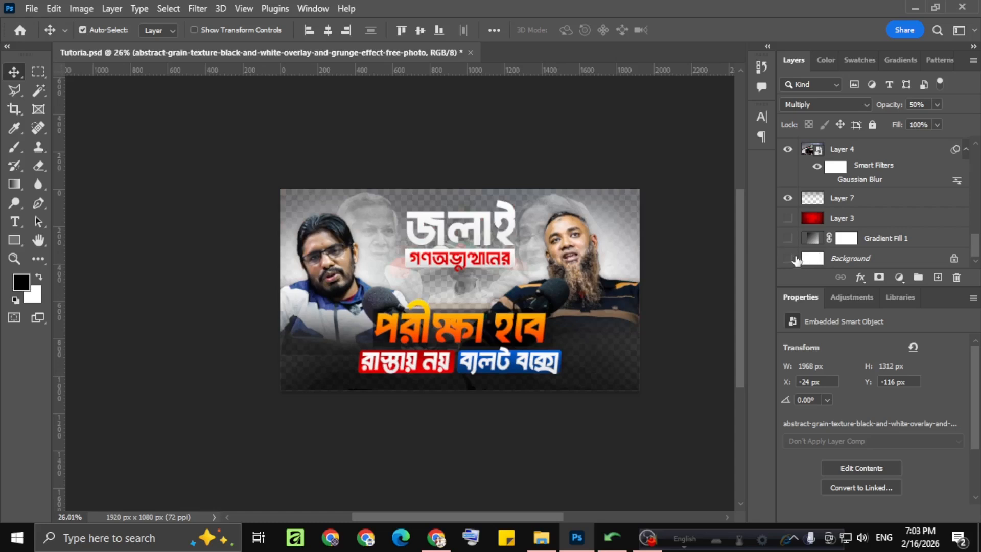
{"action": "left_click", "coordinate": [787, 258]}
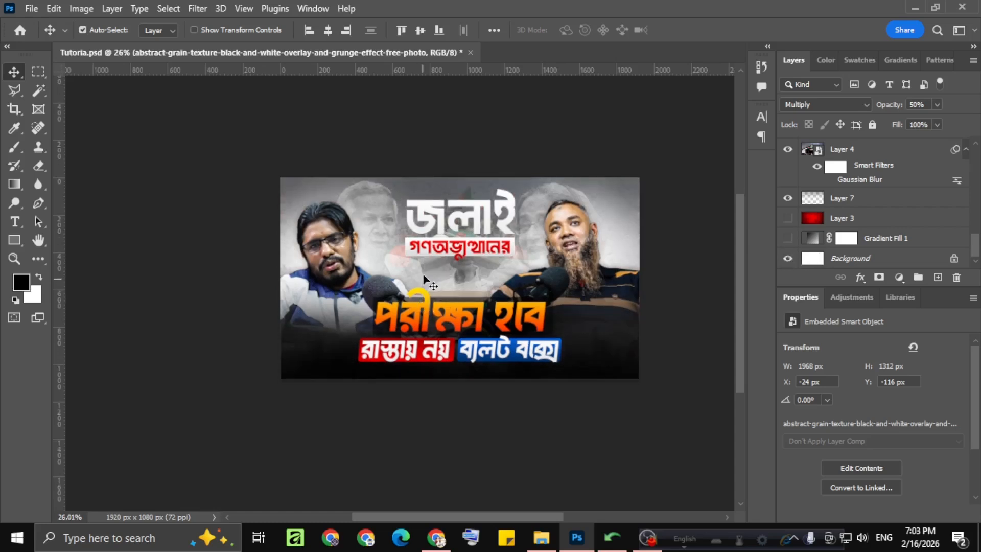
{"action": "scroll", "coordinate": [429, 286], "scroll_direction": "up", "scroll_amount": 2}
{"action": "scroll", "coordinate": [375, 291], "scroll_direction": "down", "scroll_amount": 2}
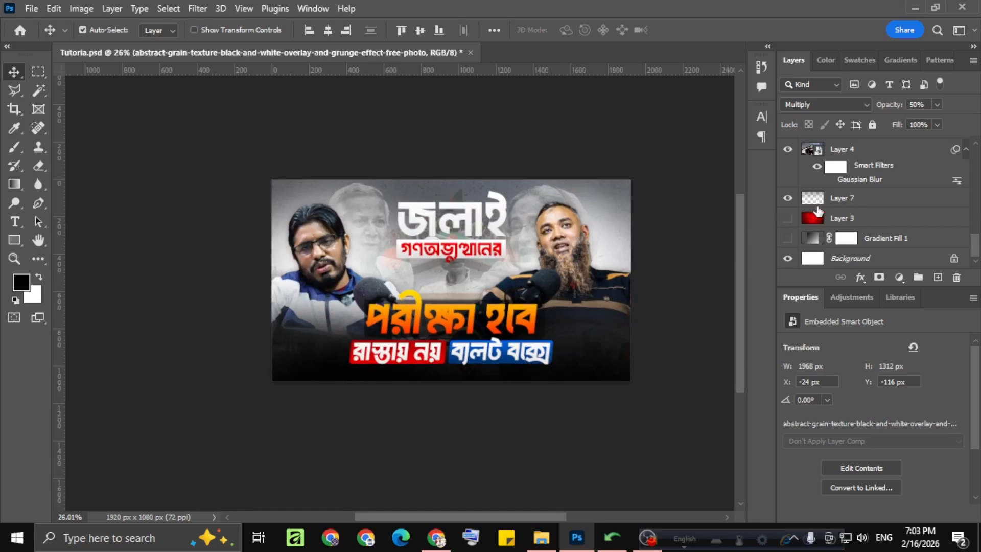
Add an empty layer directly above Layer 5 and hide Layer 5
{"action": "left_click", "coordinate": [609, 247]}
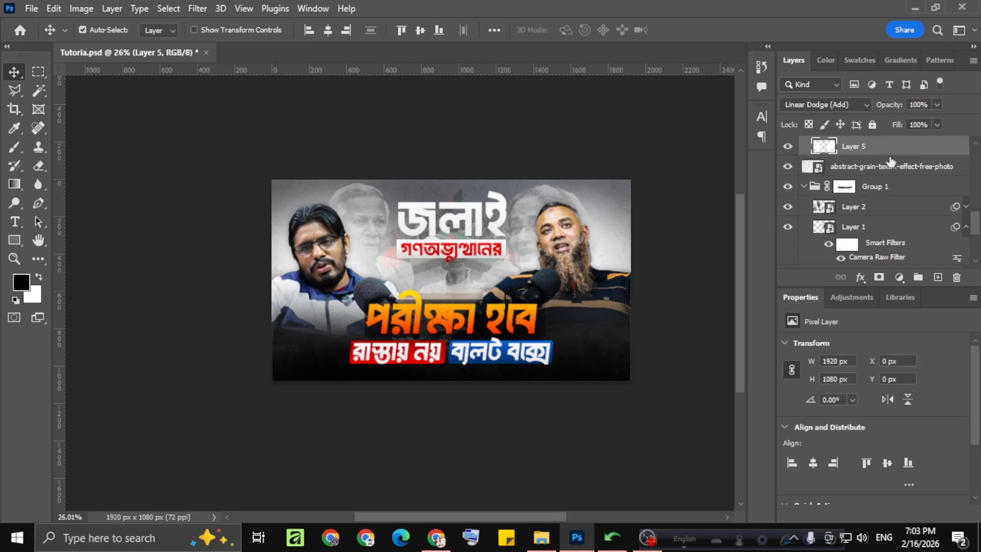
{"action": "scroll", "coordinate": [879, 156], "scroll_direction": "up", "scroll_amount": 2}
{"action": "left_click", "coordinate": [937, 277]}
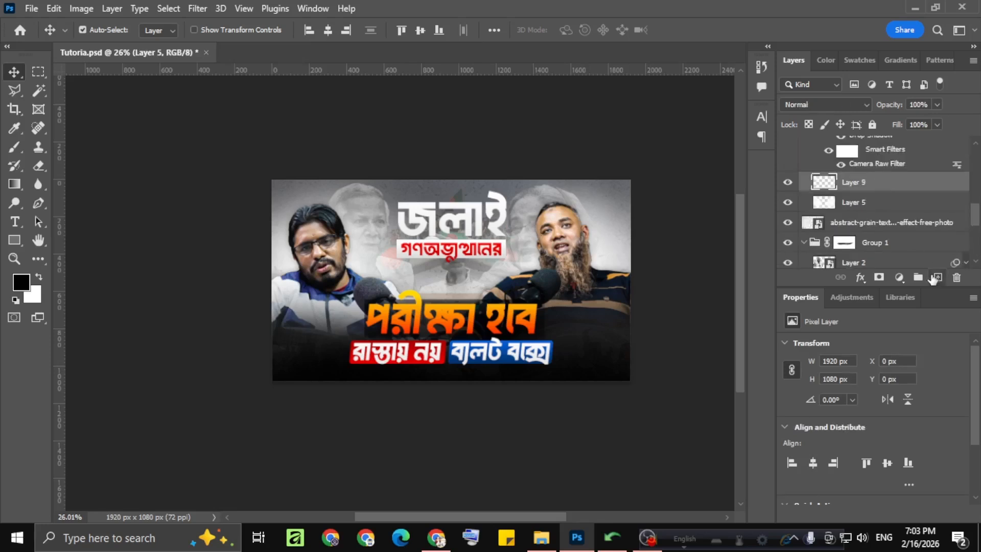
{"action": "left_click", "coordinate": [787, 201]}
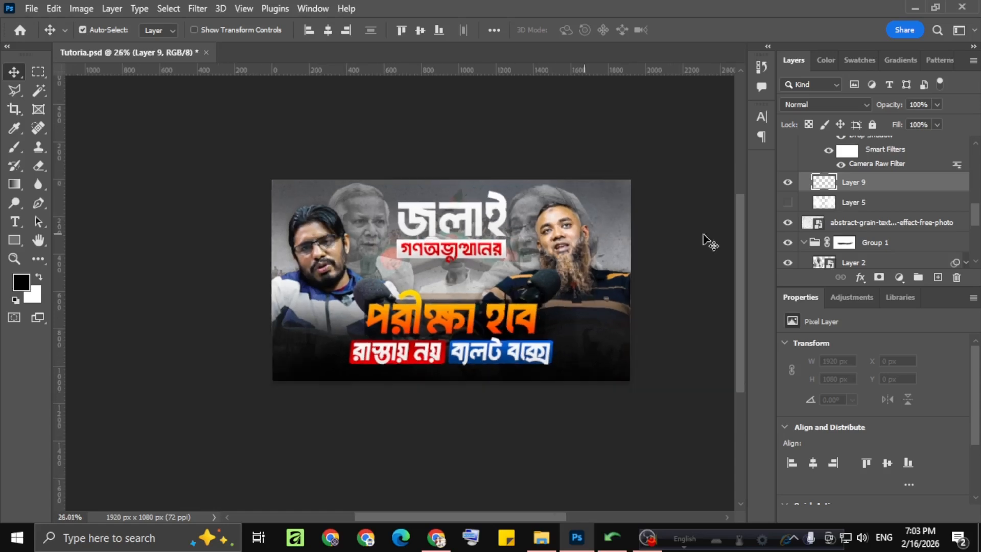
Place the investigating bg 01 texture in a new layer above Background and scale it to 327.87% to cover the canvas
{"action": "scroll", "coordinate": [870, 219], "scroll_direction": "down", "scroll_amount": 6}
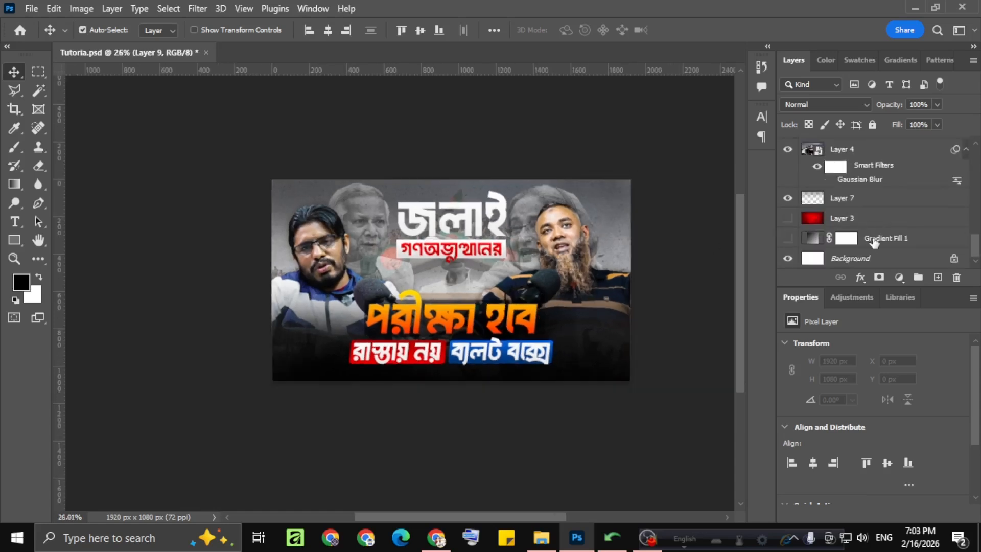
{"action": "left_click", "coordinate": [874, 243]}
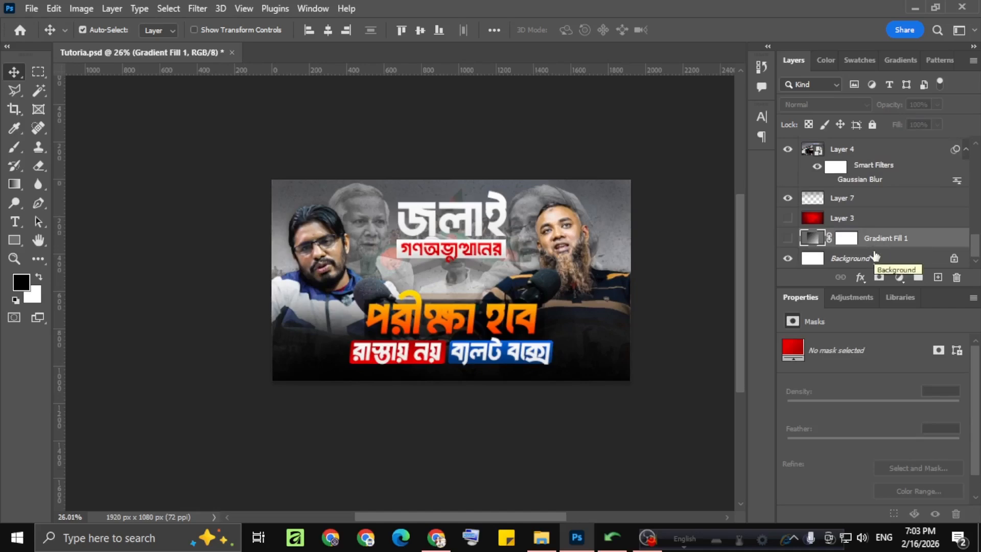
{"action": "left_click", "coordinate": [878, 261]}
{"action": "left_click", "coordinate": [937, 277]}
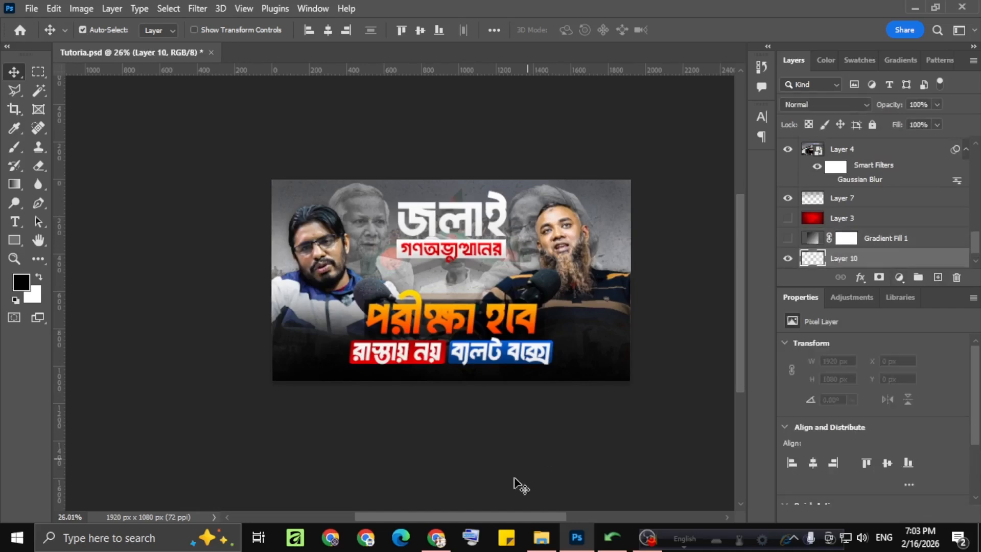
{"action": "left_click", "coordinate": [546, 533]}
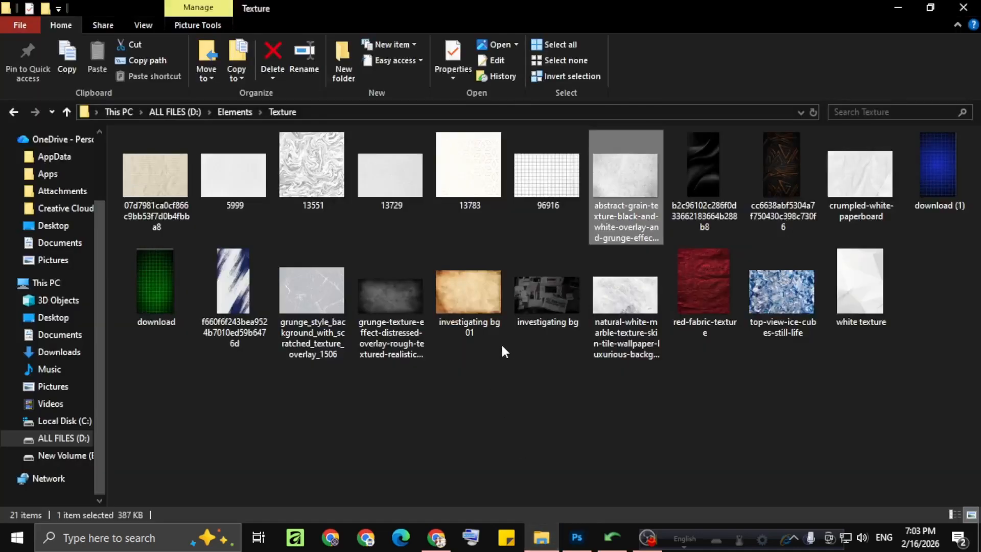
{"action": "left_click_drag", "start_coordinate": [467, 333], "coordinate": [480, 412]}
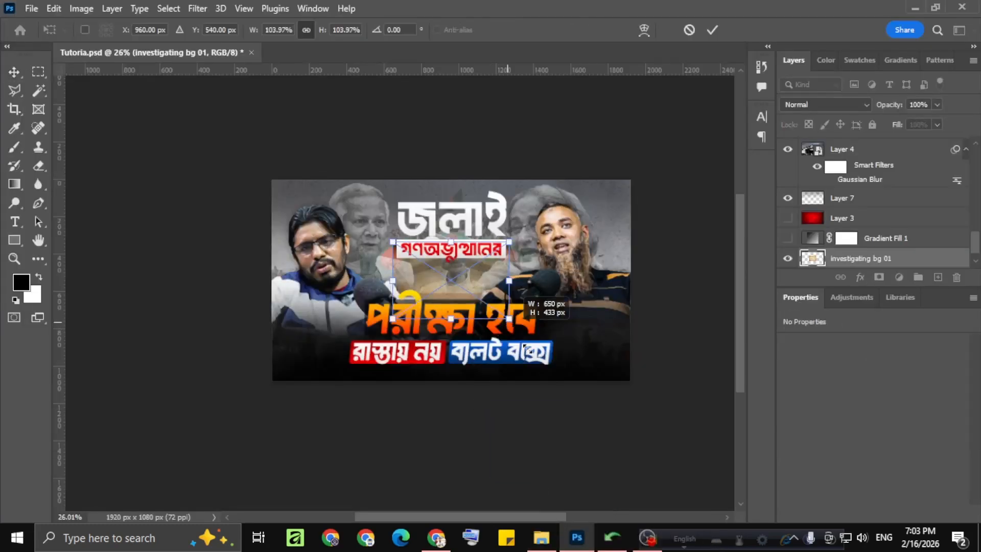
{"action": "left_click_drag", "start_coordinate": [524, 347], "coordinate": [627, 430]}
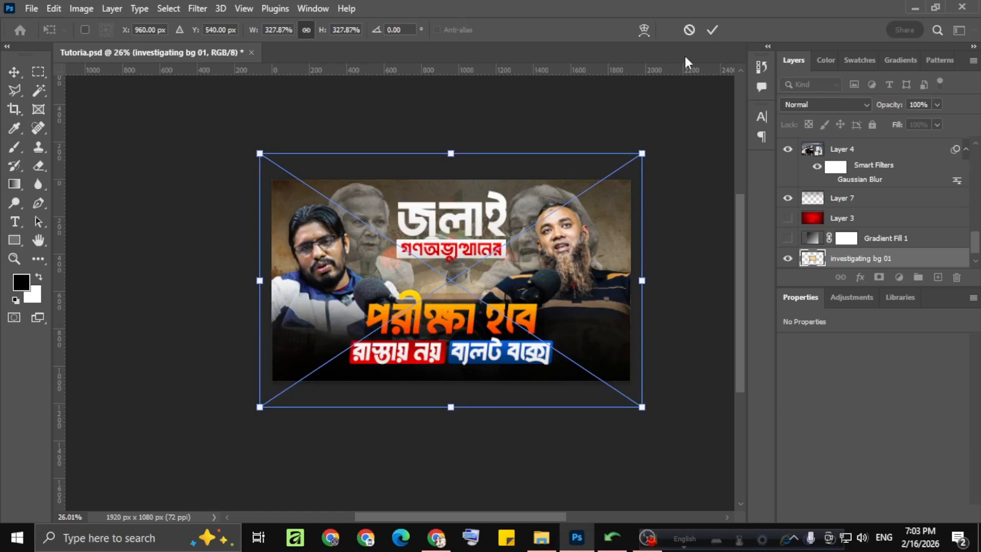
{"action": "left_click", "coordinate": [712, 30]}
Set the investigating bg 01 texture to Multiply blending at 53% opacity and check the result
{"action": "left_click", "coordinate": [842, 104]}
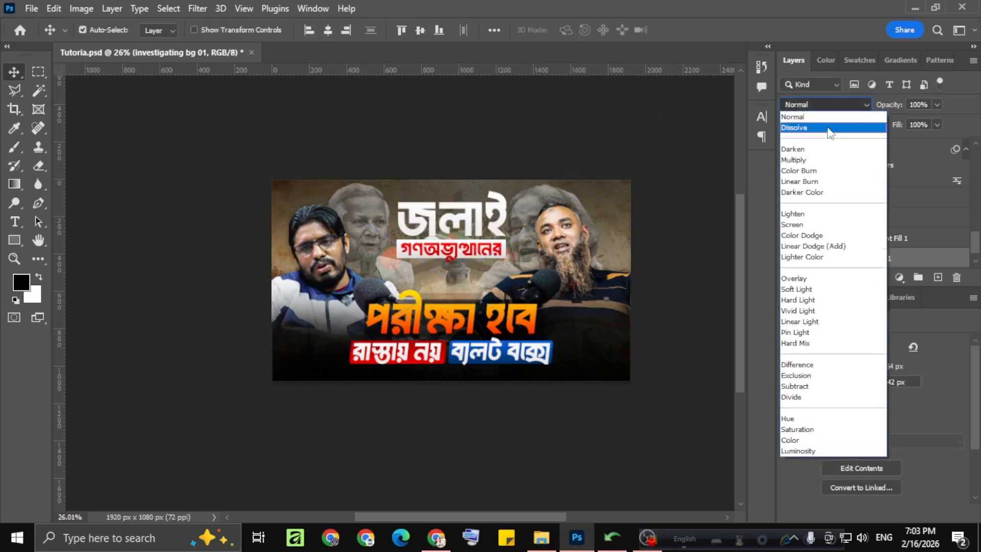
{"action": "left_click", "coordinate": [806, 160]}
{"action": "left_click", "coordinate": [919, 104]}
{"action": "type", "text": "31"}
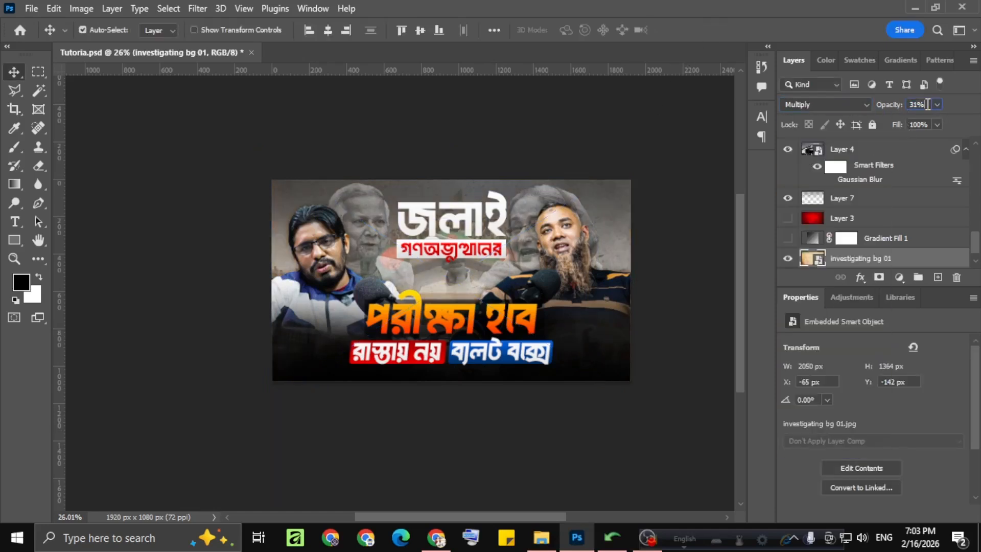
{"action": "scroll", "coordinate": [928, 104], "scroll_direction": "up", "scroll_amount": 5}
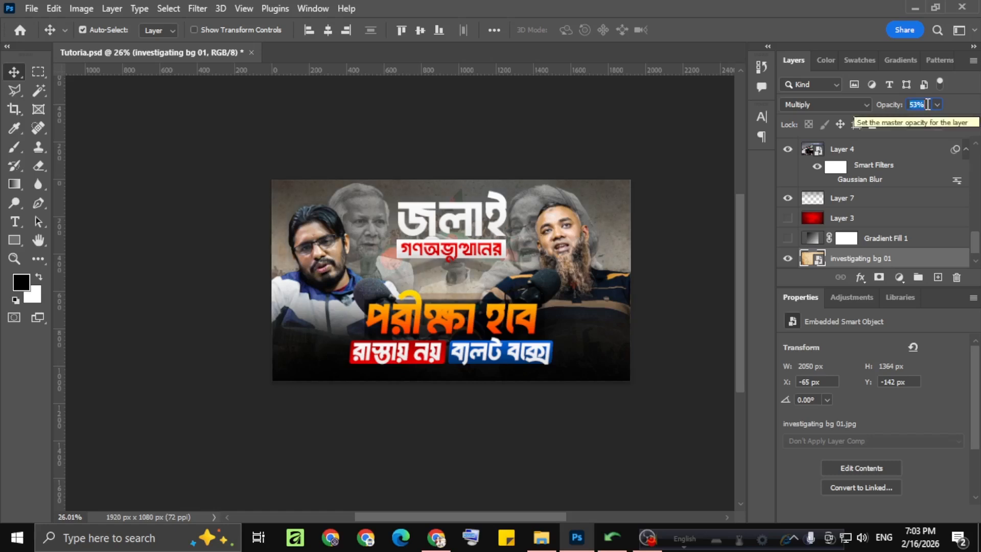
{"action": "left_click", "coordinate": [532, 153]}
{"action": "scroll", "coordinate": [491, 203], "scroll_direction": "up", "scroll_amount": 2}
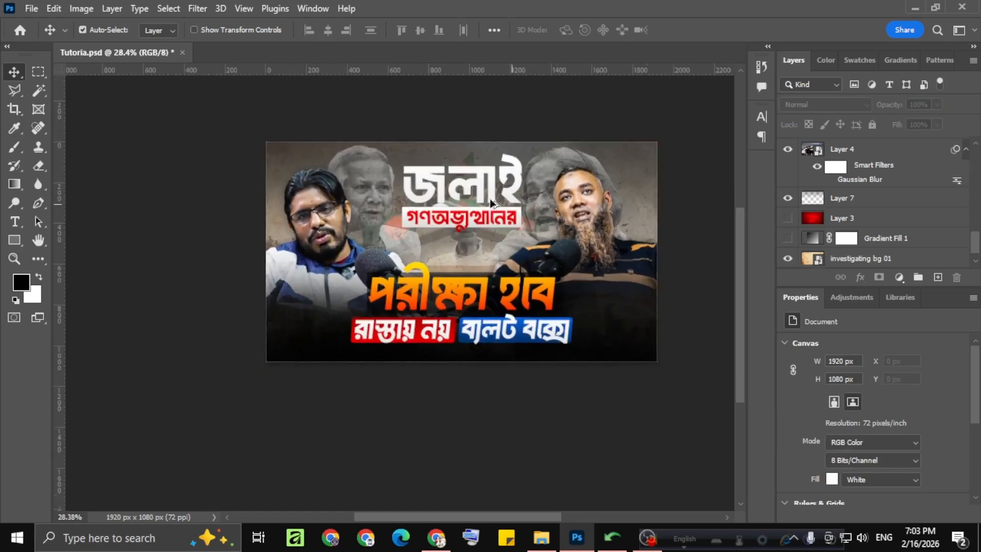
{"action": "scroll", "coordinate": [460, 221], "scroll_direction": "up", "scroll_amount": 1}
{"action": "scroll", "coordinate": [460, 219], "scroll_direction": "down", "scroll_amount": 1}
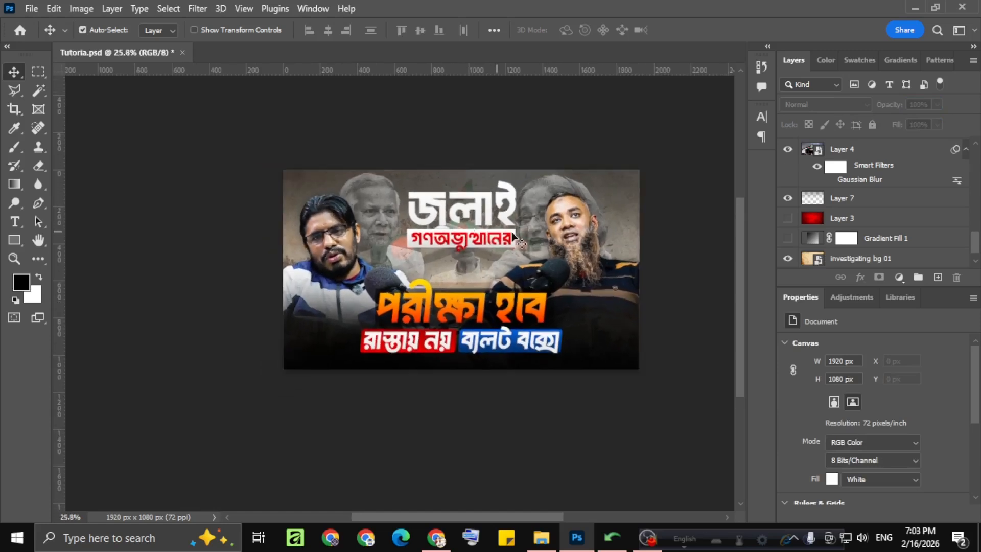
Make Layer 9 active and set the Brush tool's foreground colour to red
{"action": "left_click", "coordinate": [569, 231]}
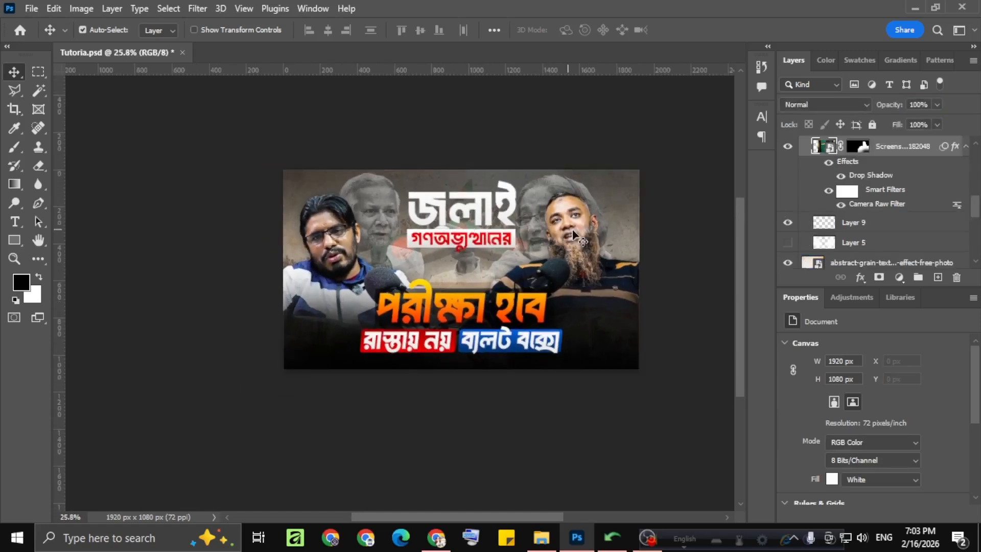
{"action": "left_click", "coordinate": [862, 231]}
{"action": "scroll", "coordinate": [336, 246], "scroll_direction": "up", "scroll_amount": 1}
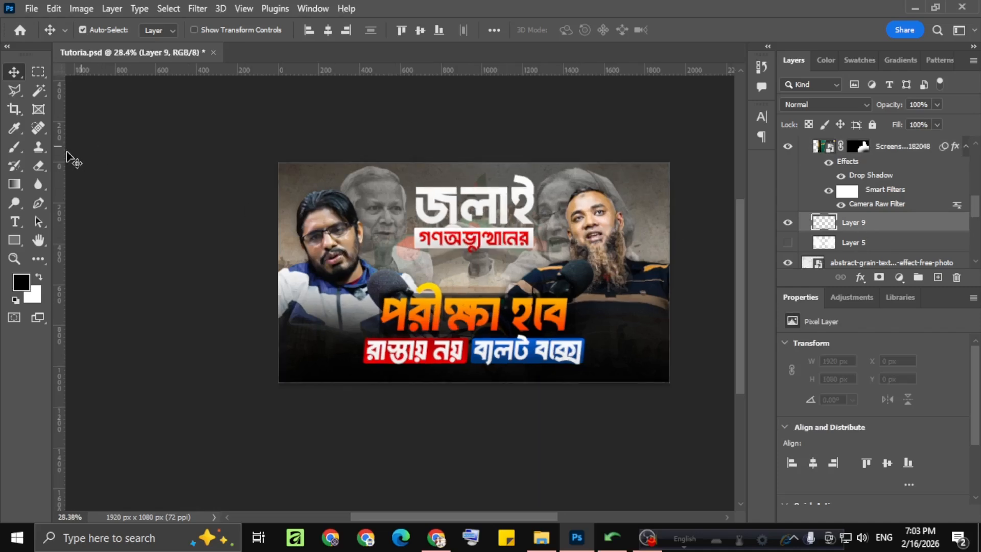
{"action": "key", "text": "b"}
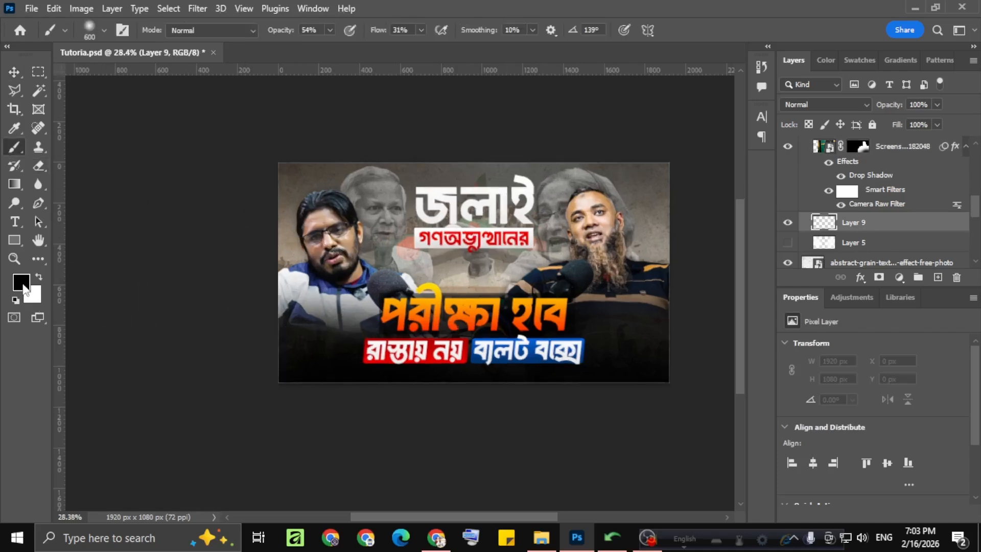
{"action": "left_click", "coordinate": [23, 286]}
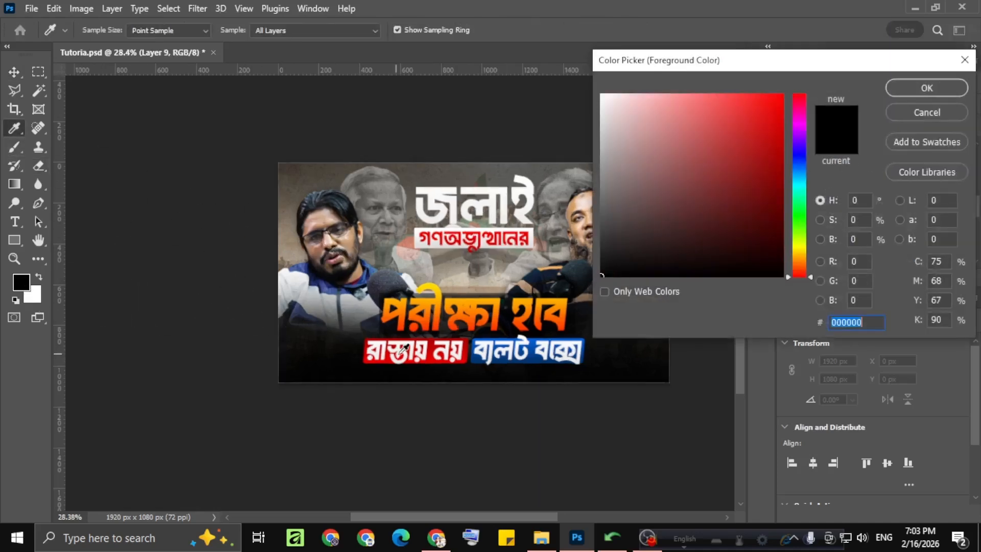
{"action": "left_click", "coordinate": [926, 88]}
{"action": "key", "text": "b"}
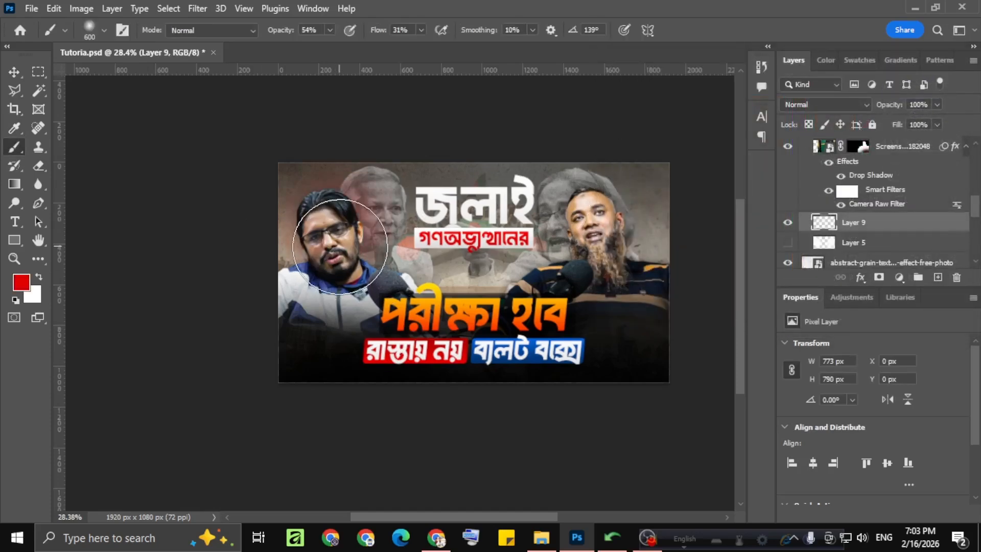
Paint a soft red glow on Layer 9 behind the speaker in glasses with a 1000 px brush
{"action": "key", "text": "bracketright"}
{"action": "key", "text": "bracketright"}
{"action": "key", "text": "bracketright"}
{"action": "key", "text": "bracketright"}
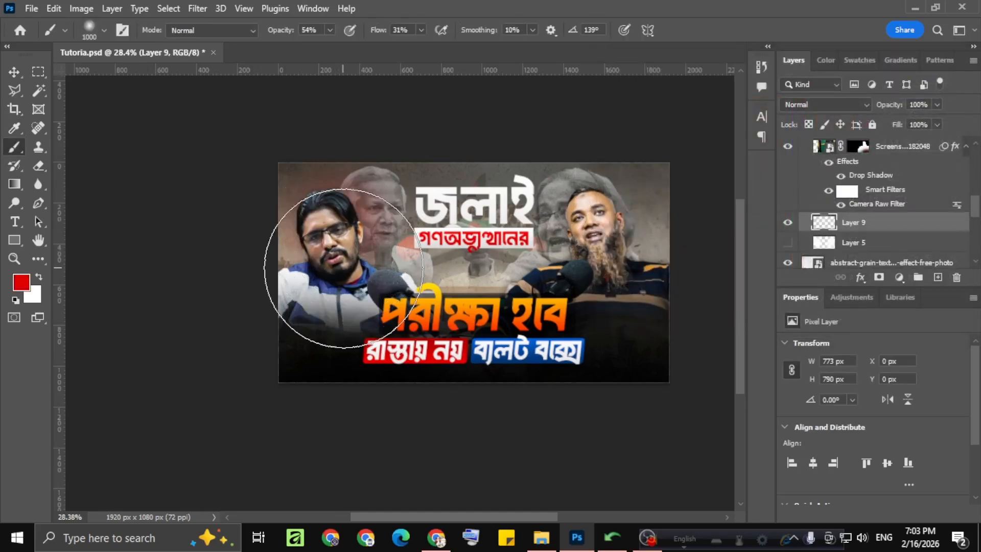
{"action": "left_click_drag", "start_coordinate": [343, 266], "coordinate": [344, 268]}
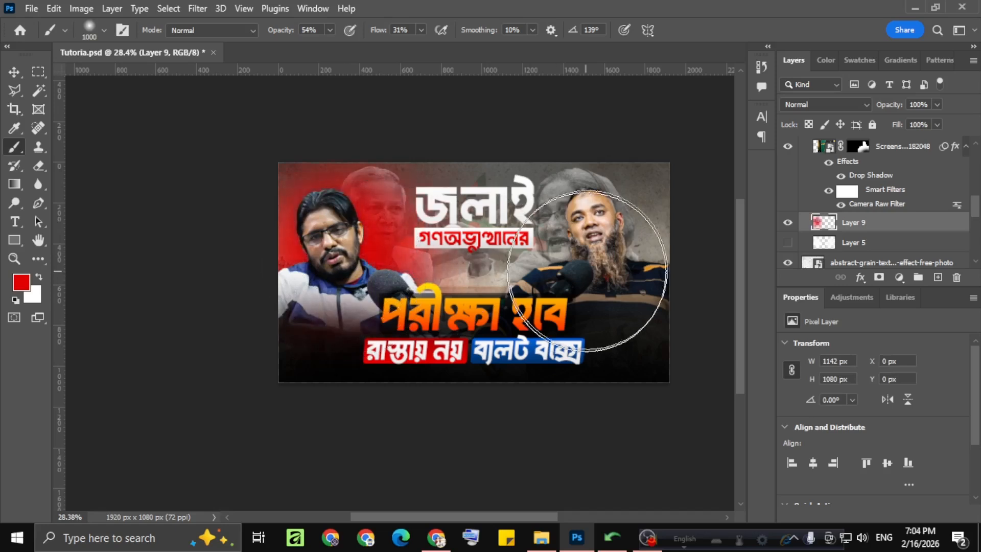
Paint the same red glow behind the bearded speaker, reinforcing it around his shoulder with a 700 px brush
{"action": "left_click_drag", "start_coordinate": [598, 246], "coordinate": [602, 249]}
{"action": "key", "text": "bracketleft"}
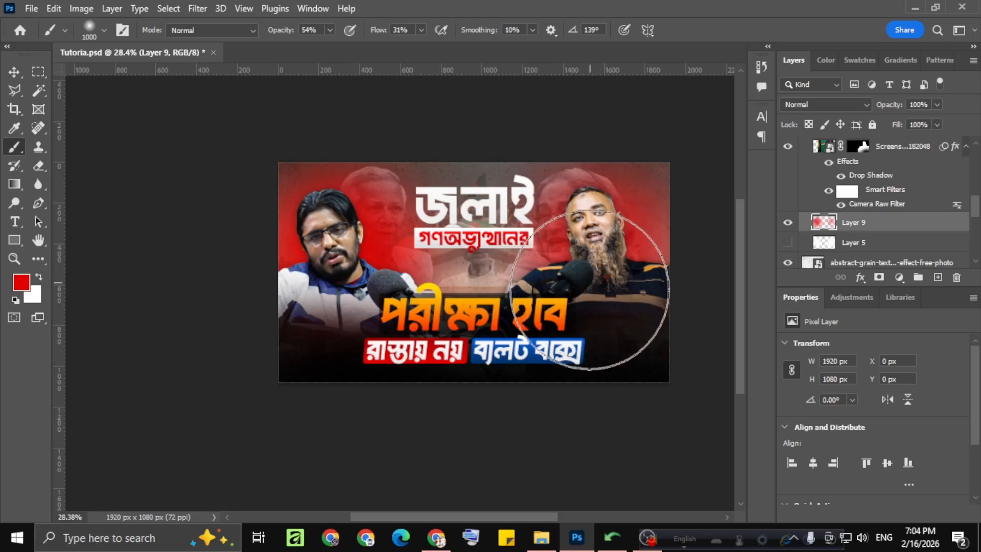
{"action": "key", "text": "bracketleft"}
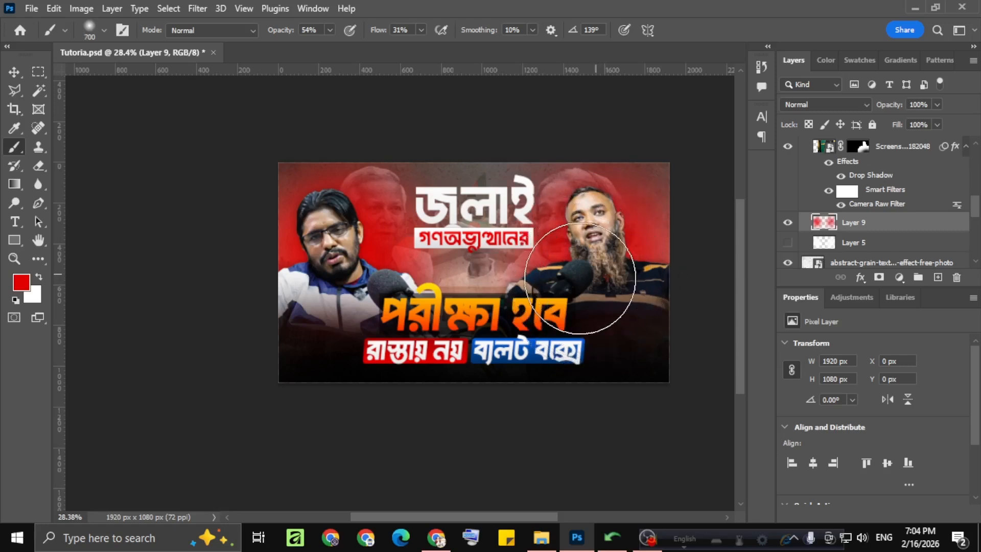
{"action": "left_click_drag", "start_coordinate": [582, 280], "coordinate": [588, 282]}
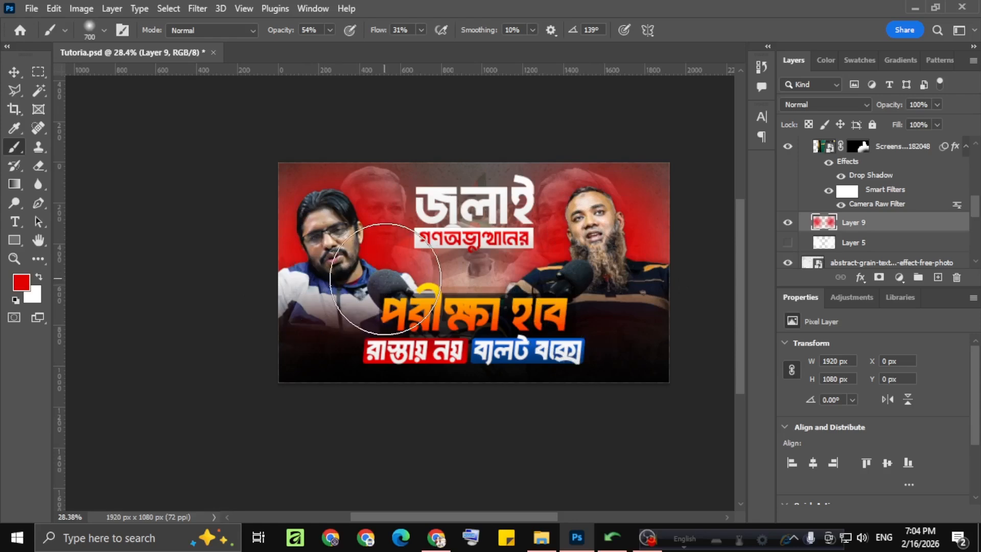
Examine the red glow behind both speakers across the whole thumbnail and check the recording status in OBS
{"action": "scroll", "coordinate": [393, 284], "scroll_direction": "up", "scroll_amount": 2}
{"action": "scroll", "coordinate": [394, 282], "scroll_direction": "down", "scroll_amount": 4}
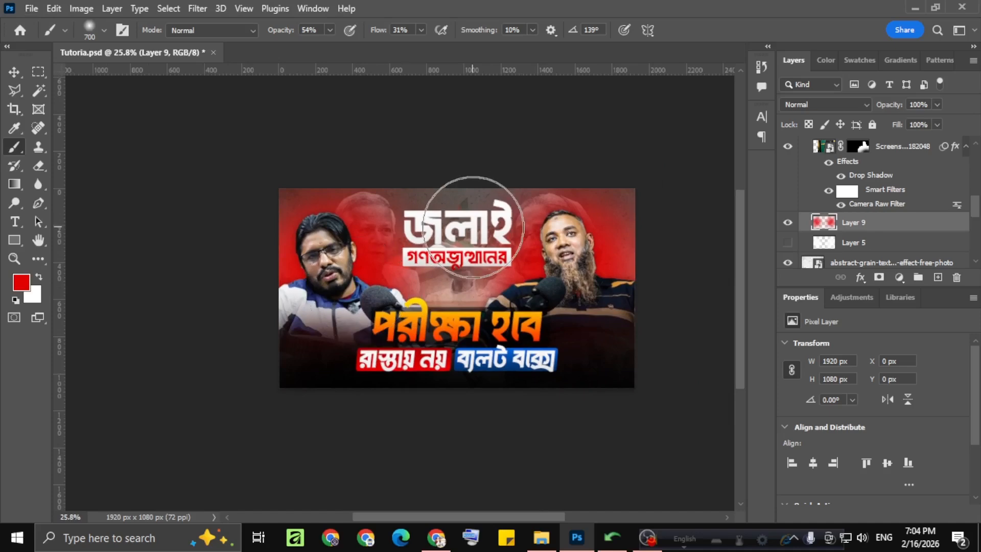
{"action": "scroll", "coordinate": [501, 229], "scroll_direction": "up", "scroll_amount": 2}
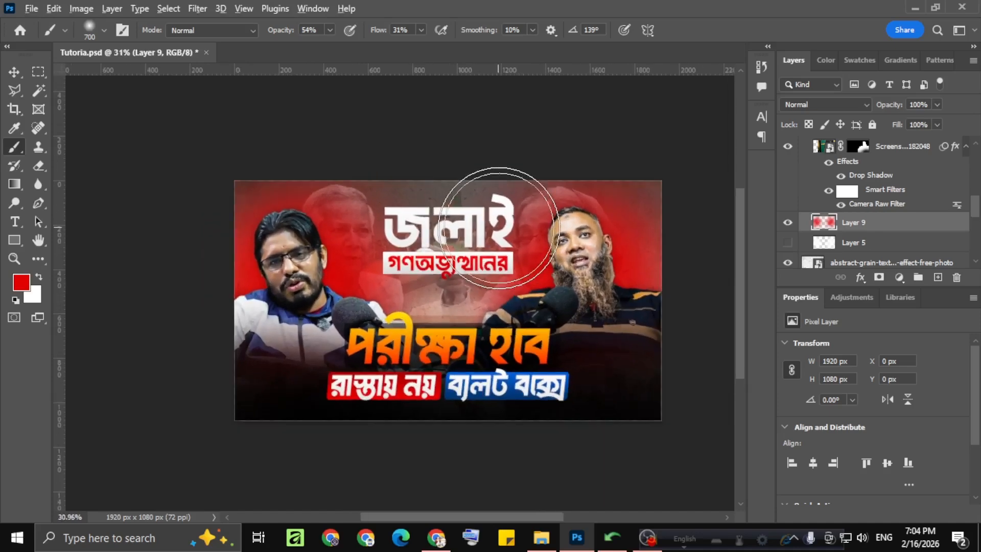
{"action": "scroll", "coordinate": [490, 233], "scroll_direction": "down", "scroll_amount": 2}
{"action": "scroll", "coordinate": [468, 244], "scroll_direction": "up", "scroll_amount": 3}
{"action": "scroll", "coordinate": [475, 247], "scroll_direction": "down", "scroll_amount": 4}
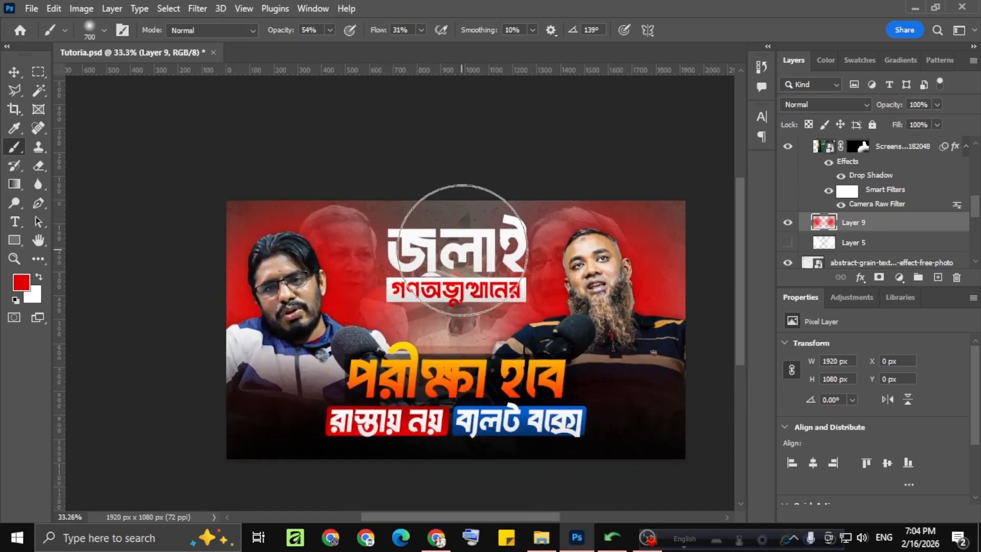
{"action": "scroll", "coordinate": [485, 250], "scroll_direction": "up", "scroll_amount": 2}
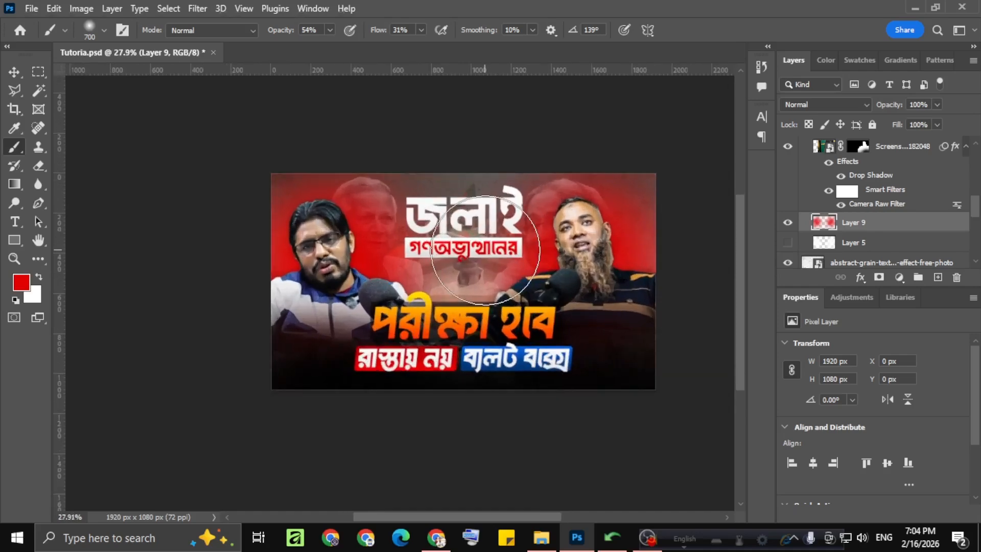
{"action": "left_click", "coordinate": [636, 538]}
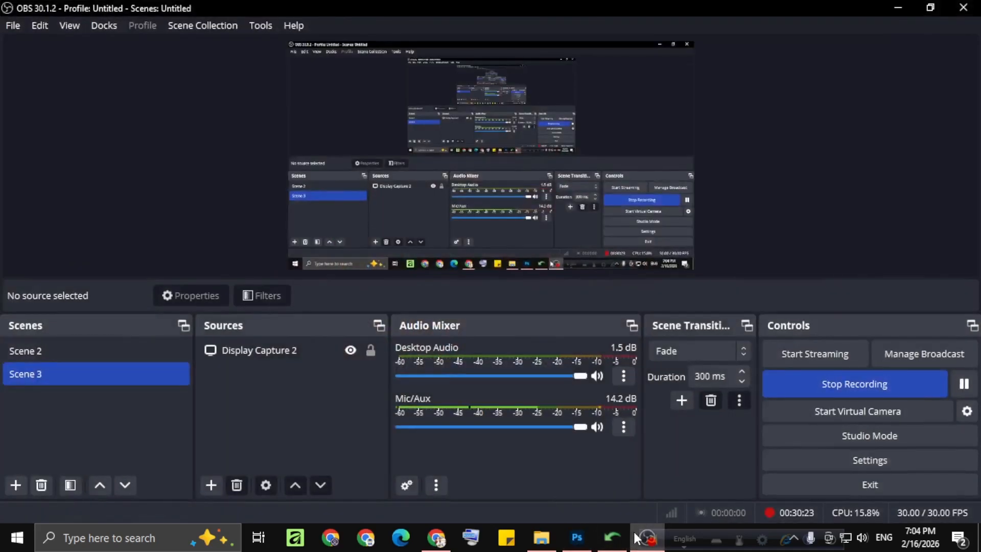
{"action": "left_click", "coordinate": [637, 536]}
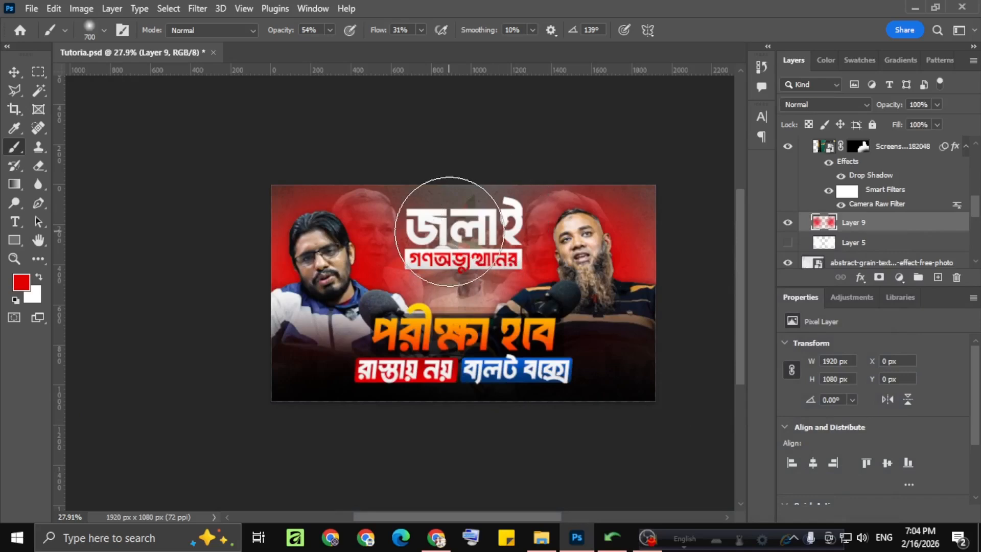
{"action": "scroll", "coordinate": [485, 214], "scroll_direction": "down", "scroll_amount": 1}
{"action": "scroll", "coordinate": [439, 245], "scroll_direction": "up", "scroll_amount": 2}
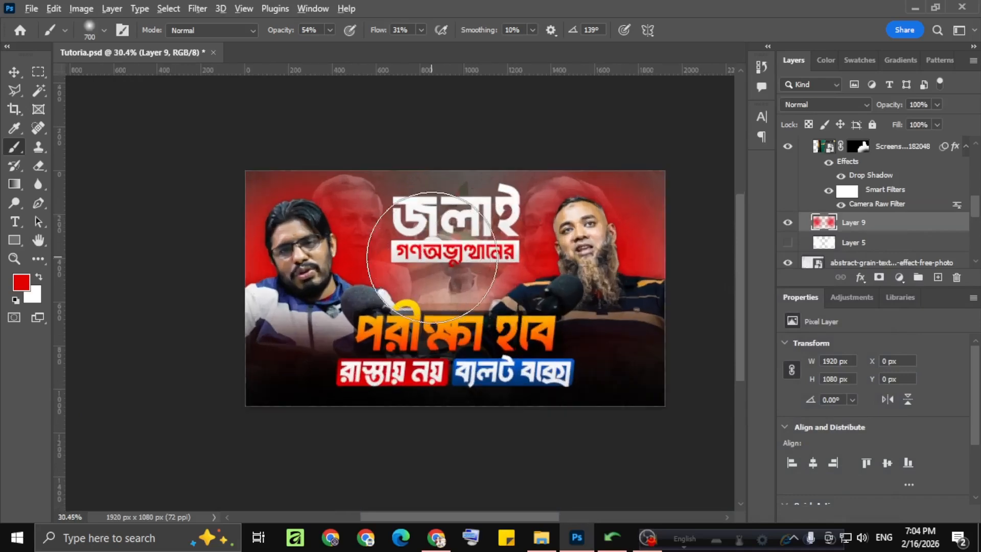
{"action": "scroll", "coordinate": [432, 257], "scroll_direction": "up", "scroll_amount": 1}
{"action": "scroll", "coordinate": [432, 256], "scroll_direction": "down", "scroll_amount": 3}
{"action": "scroll", "coordinate": [432, 257], "scroll_direction": "up", "scroll_amount": 1}
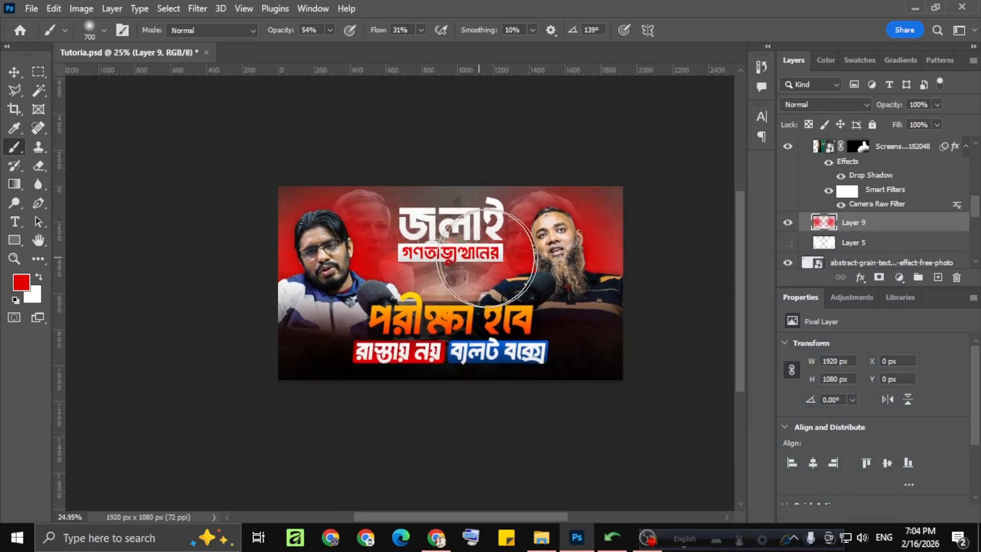
{"action": "scroll", "coordinate": [491, 258], "scroll_direction": "down", "scroll_amount": 2}
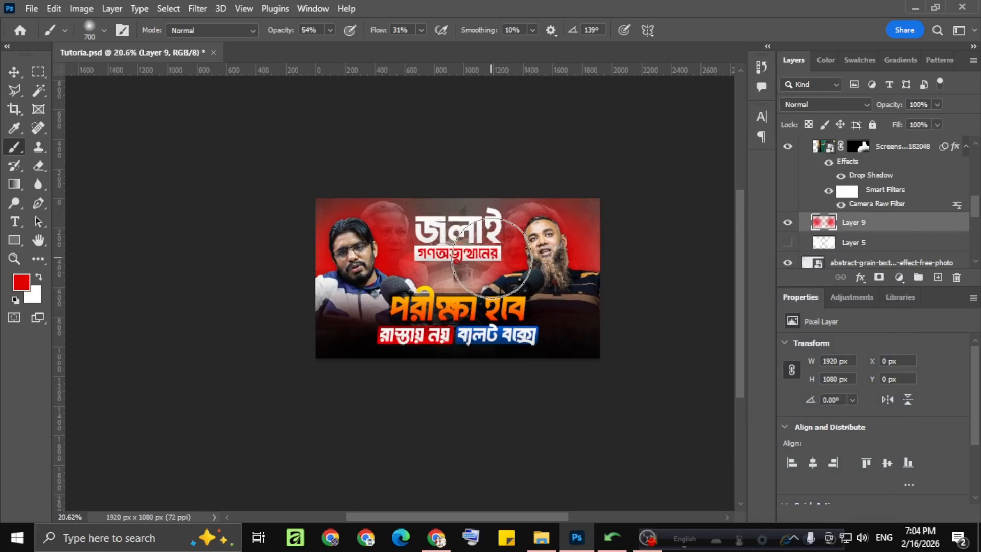
{"action": "scroll", "coordinate": [491, 258], "scroll_direction": "up", "scroll_amount": 2}
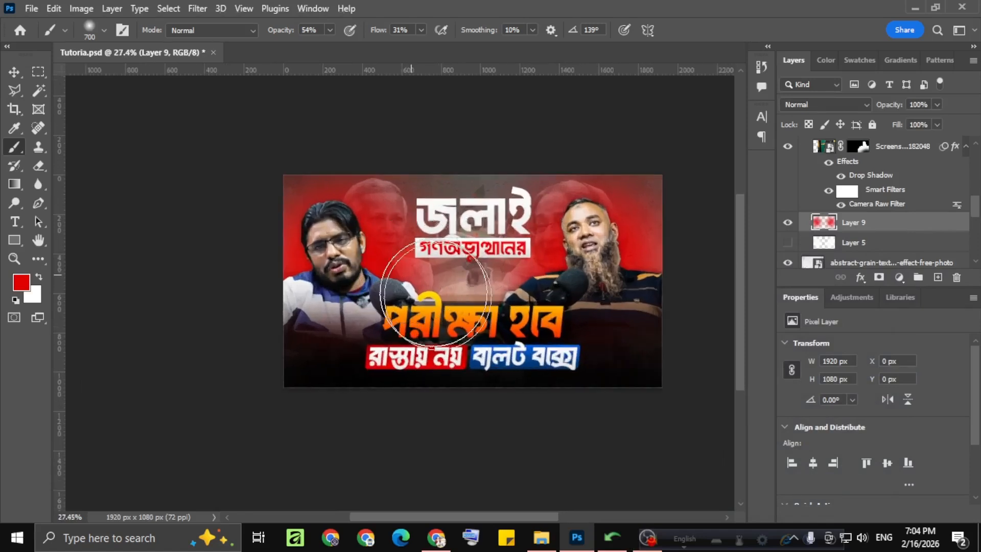
{"action": "scroll", "coordinate": [469, 313], "scroll_direction": "up", "scroll_amount": 1}
Turn off the Gradient Overlay effect on the পরীক্ষা হবে text so it shows its white fill
{"action": "left_click", "coordinate": [14, 72]}
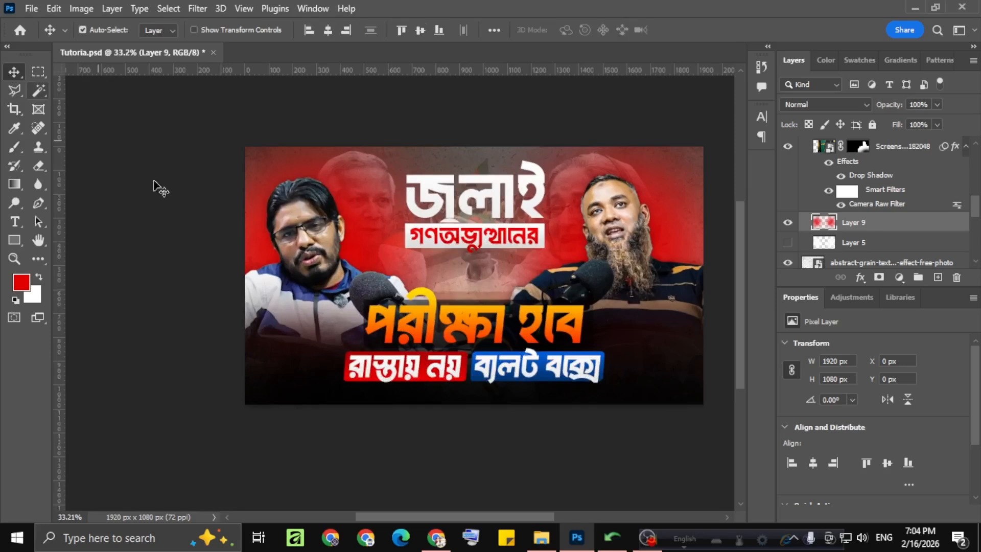
{"action": "left_click", "coordinate": [444, 305]}
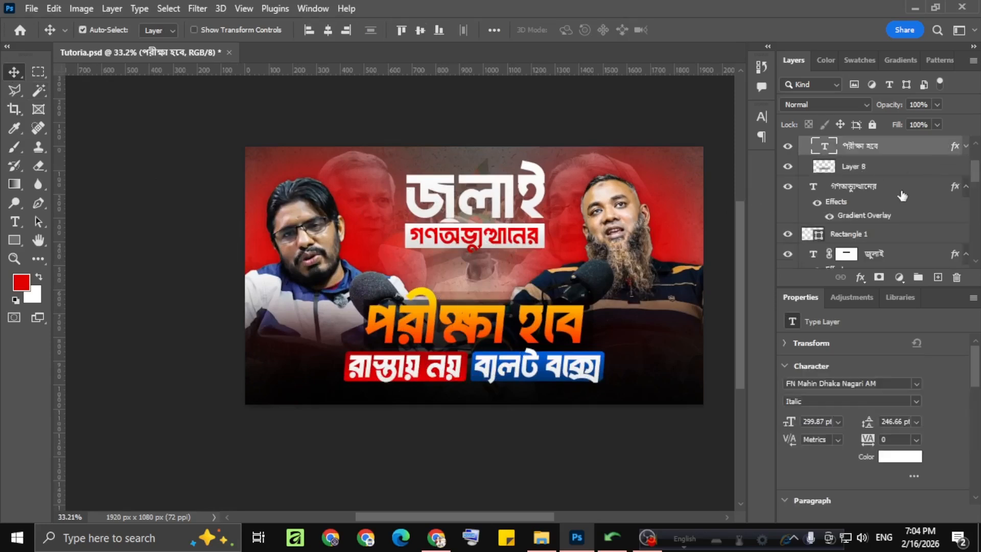
{"action": "left_click", "coordinate": [965, 147]}
{"action": "left_click", "coordinate": [839, 176]}
{"action": "scroll", "coordinate": [527, 276], "scroll_direction": "down", "scroll_amount": 1}
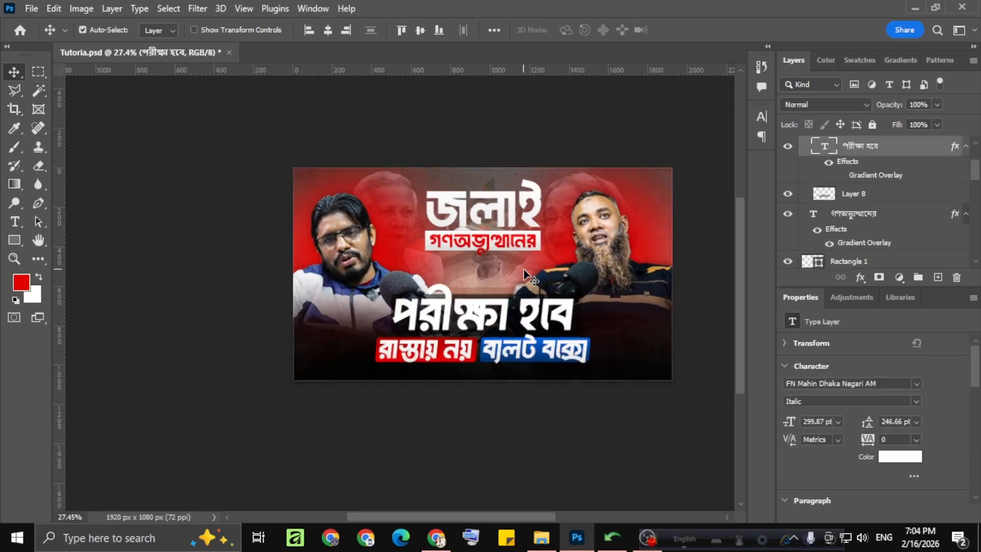
{"action": "scroll", "coordinate": [527, 275], "scroll_direction": "down", "scroll_amount": 1}
{"action": "scroll", "coordinate": [527, 275], "scroll_direction": "up", "scroll_amount": 1}
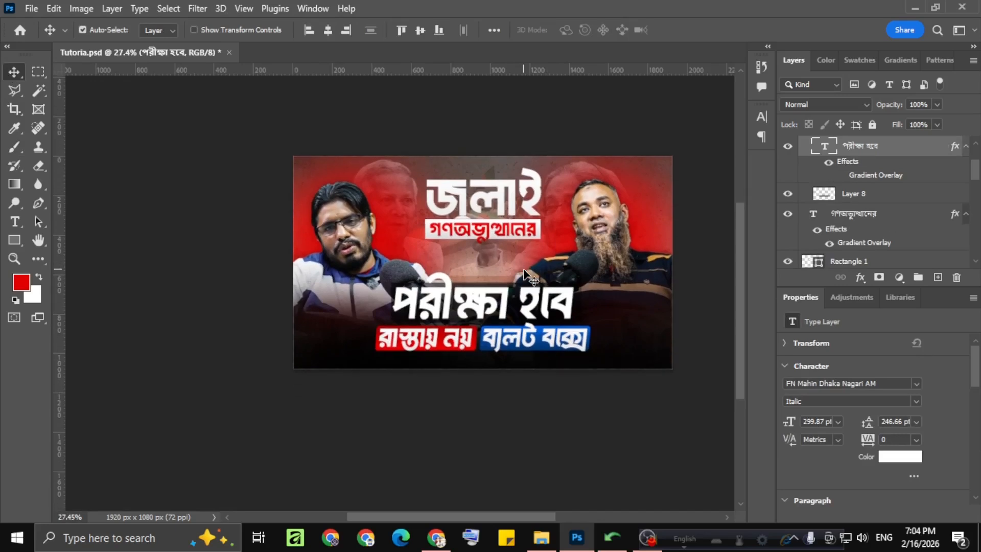
{"action": "scroll", "coordinate": [528, 276], "scroll_direction": "up", "scroll_amount": 1}
{"action": "scroll", "coordinate": [479, 303], "scroll_direction": "down", "scroll_amount": 2}
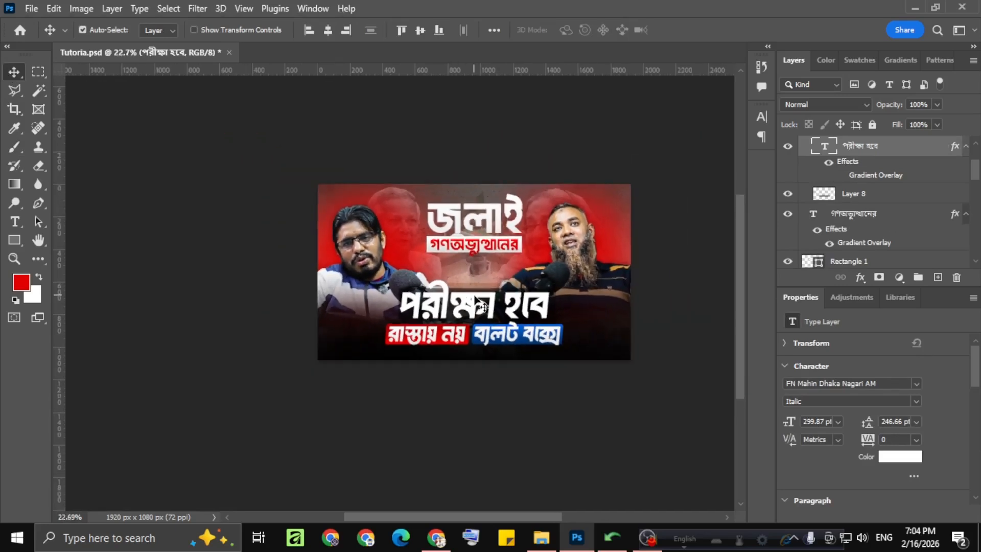
{"action": "scroll", "coordinate": [479, 303], "scroll_direction": "down", "scroll_amount": 1}
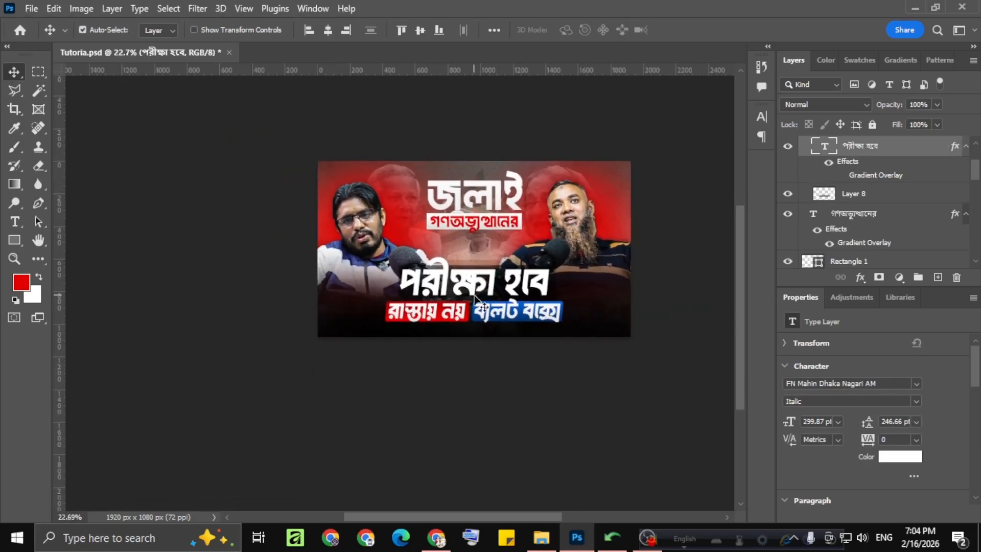
Set the font style of the জুলাই headline text to Italic
{"action": "left_click", "coordinate": [504, 200]}
{"action": "scroll", "coordinate": [897, 218], "scroll_direction": "down", "scroll_amount": 1}
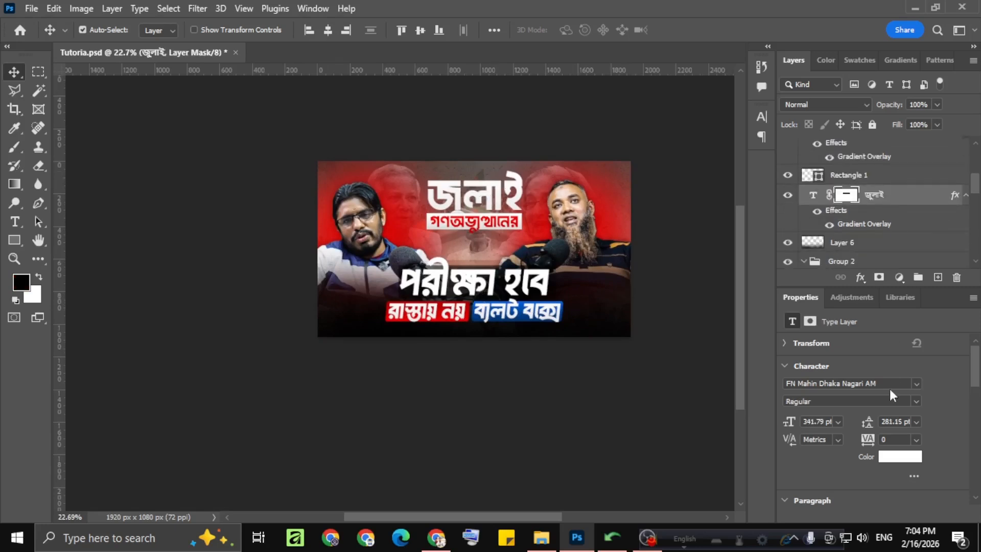
{"action": "left_click", "coordinate": [917, 401]}
{"action": "left_click", "coordinate": [838, 424]}
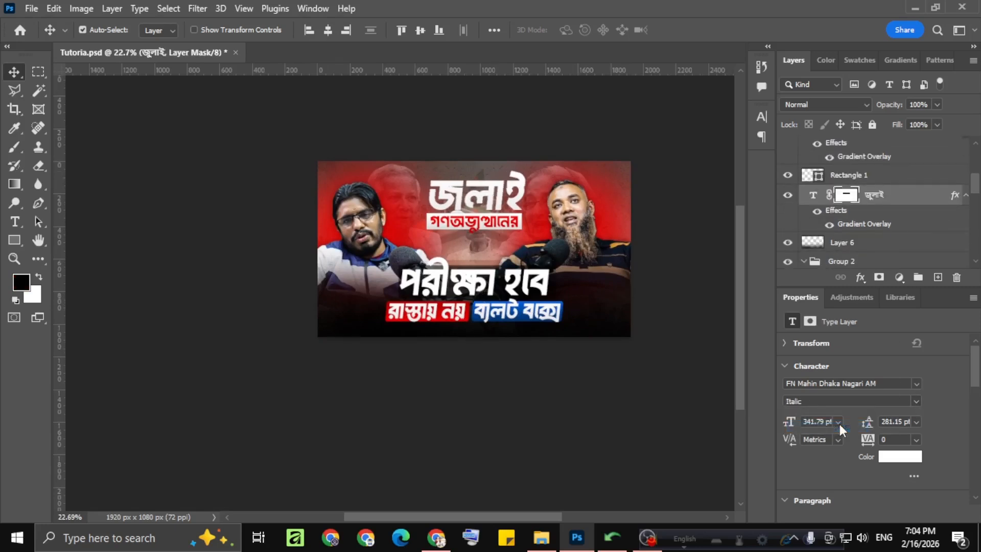
Set the font style of the গণঅভ্যুত্থানের text to Italic
{"action": "scroll", "coordinate": [877, 176], "scroll_direction": "up", "scroll_amount": 1}
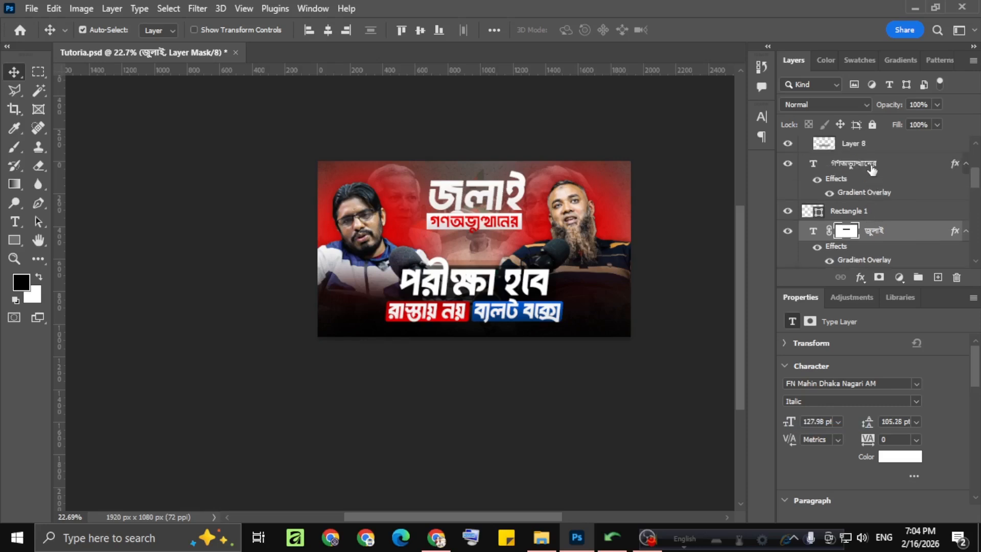
{"action": "left_click", "coordinate": [875, 179]}
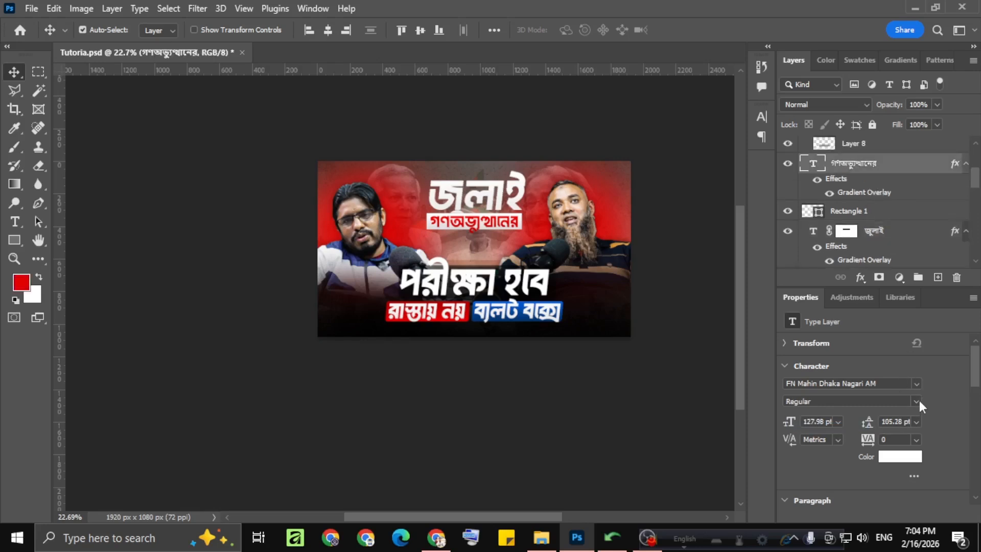
{"action": "left_click", "coordinate": [917, 401]}
{"action": "left_click", "coordinate": [815, 428]}
Skew Rectangle 1 behind the গণঅভ্যুত্থানের text horizontally by about -6.31° to match the italic slant
{"action": "scroll", "coordinate": [471, 218], "scroll_direction": "up", "scroll_amount": 1}
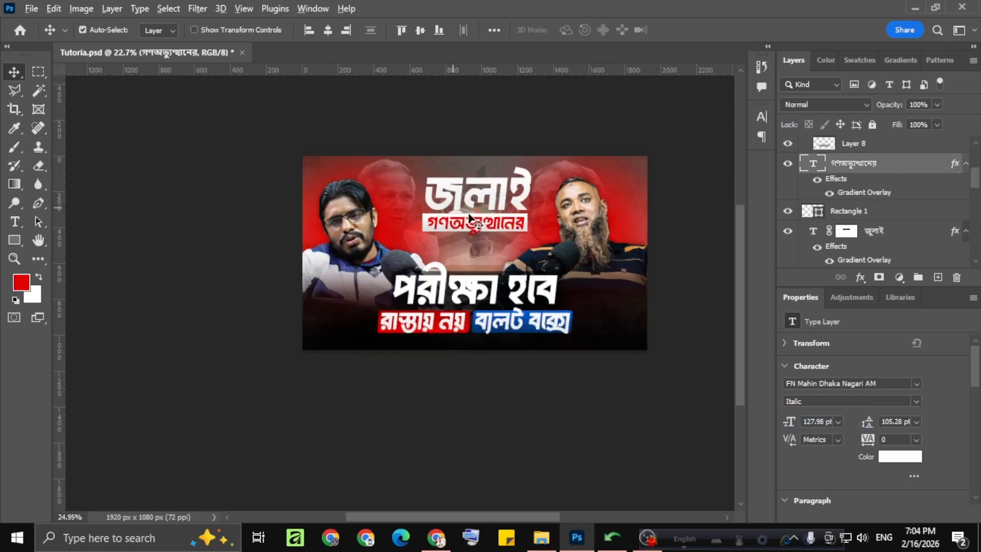
{"action": "scroll", "coordinate": [469, 215], "scroll_direction": "up", "scroll_amount": 4}
{"action": "scroll", "coordinate": [469, 219], "scroll_direction": "up", "scroll_amount": 3}
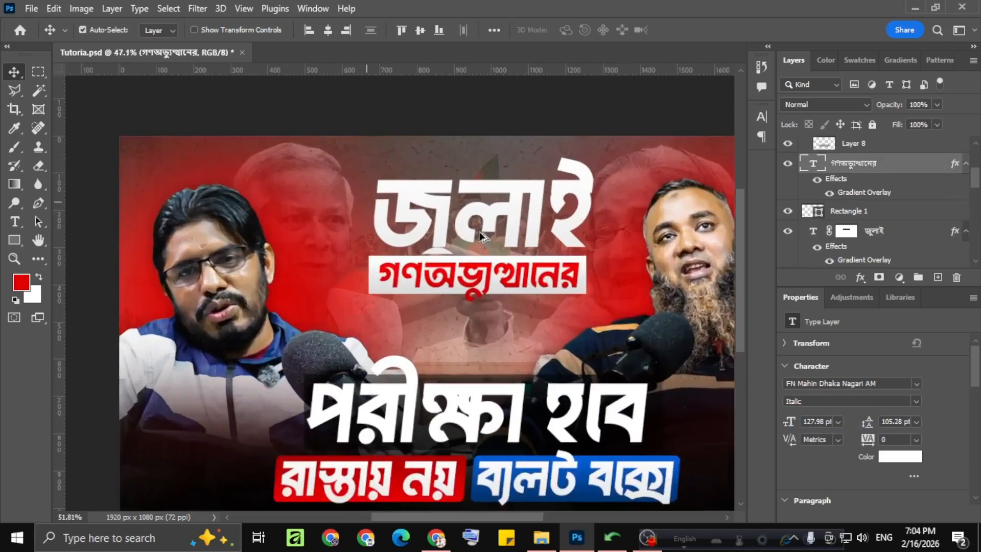
{"action": "scroll", "coordinate": [531, 251], "scroll_direction": "up", "scroll_amount": 2}
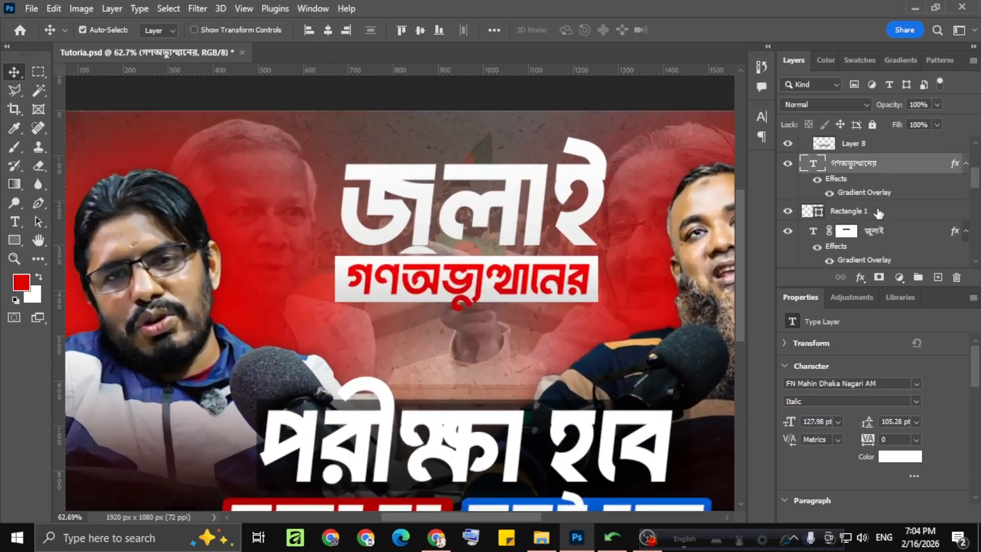
{"action": "left_click", "coordinate": [878, 213]}
{"action": "key", "text": "ctrl"}
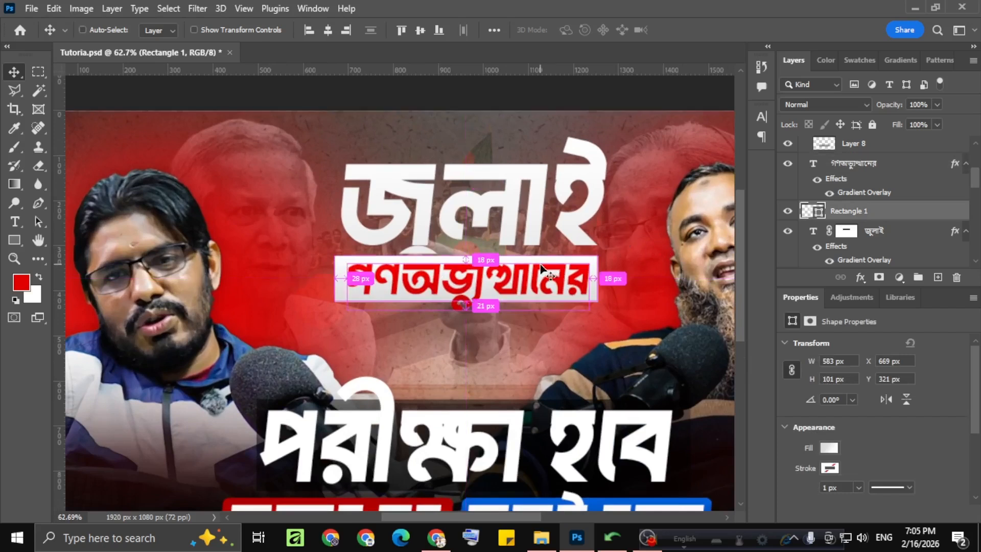
{"action": "key", "text": "ctrl+t"}
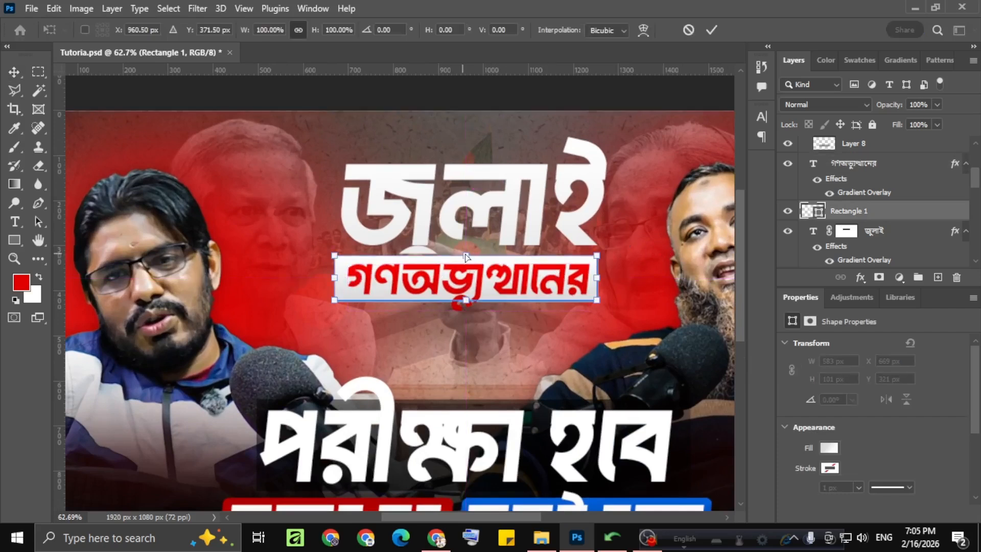
{"action": "left_click_drag", "start_coordinate": [465, 256], "coordinate": [468, 252]}
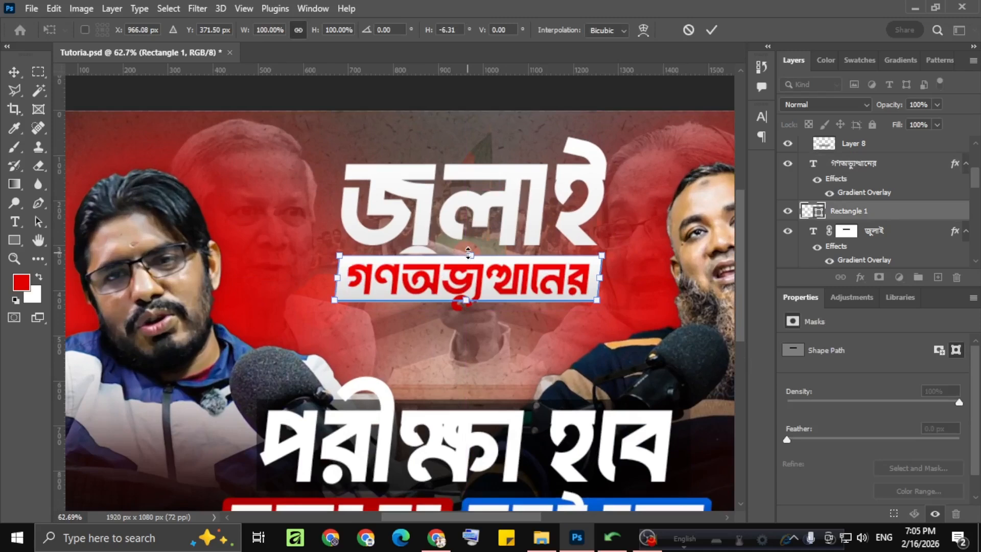
{"action": "scroll", "coordinate": [468, 253], "scroll_direction": "down", "scroll_amount": 3}
{"action": "left_click", "coordinate": [711, 29]}
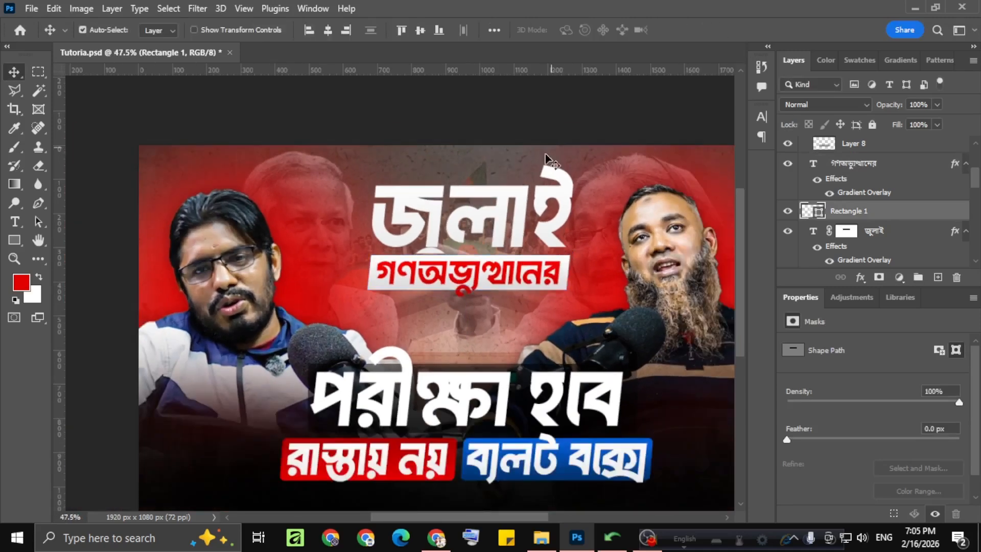
Examine how the italic headlines and slanted rectangle look within the whole thumbnail
{"action": "scroll", "coordinate": [546, 161], "scroll_direction": "down", "scroll_amount": 4}
{"action": "scroll", "coordinate": [545, 161], "scroll_direction": "up", "scroll_amount": 2}
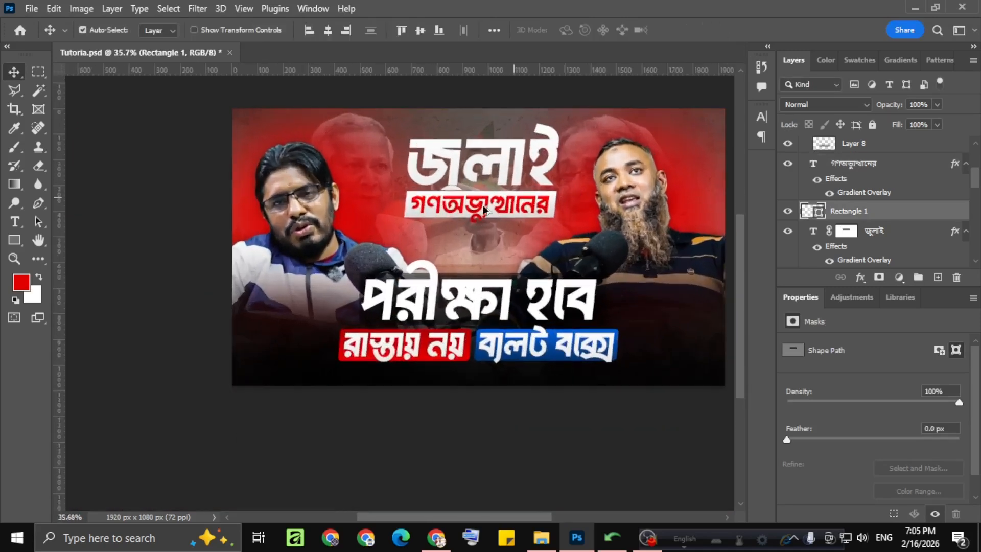
{"action": "scroll", "coordinate": [434, 212], "scroll_direction": "down", "scroll_amount": 2}
{"action": "scroll", "coordinate": [433, 210], "scroll_direction": "up", "scroll_amount": 1}
{"action": "scroll", "coordinate": [433, 211], "scroll_direction": "down", "scroll_amount": 1}
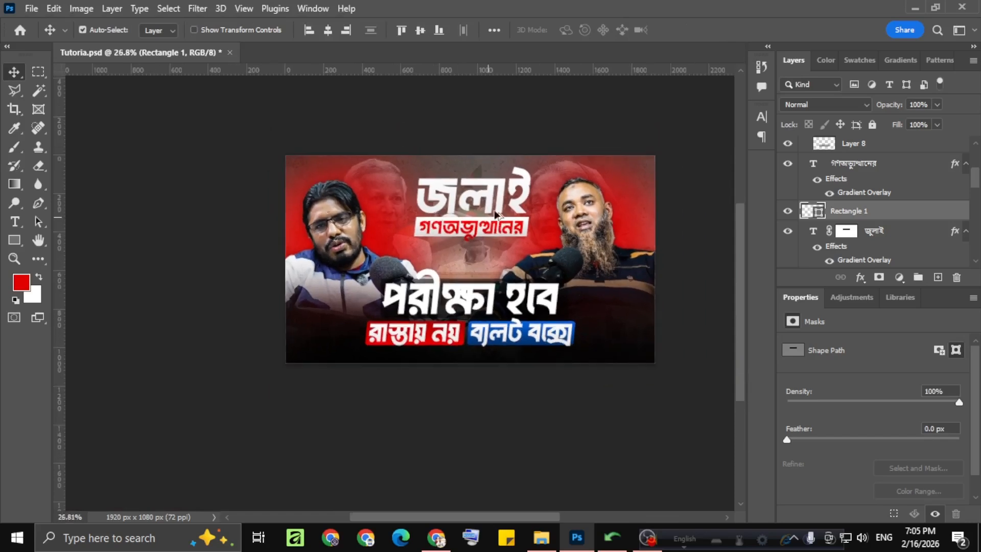
{"action": "scroll", "coordinate": [494, 209], "scroll_direction": "up", "scroll_amount": 3}
{"action": "scroll", "coordinate": [400, 217], "scroll_direction": "down", "scroll_amount": 1}
{"action": "scroll", "coordinate": [843, 200], "scroll_direction": "down", "scroll_amount": 3}
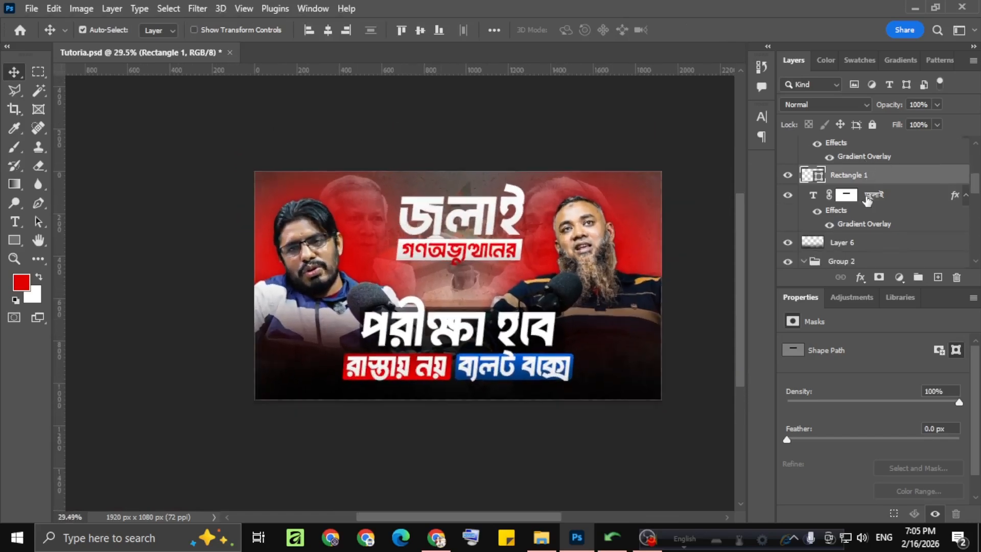
Add a new blank layer directly above the abstract grain texture layer
{"action": "left_click", "coordinate": [837, 191]}
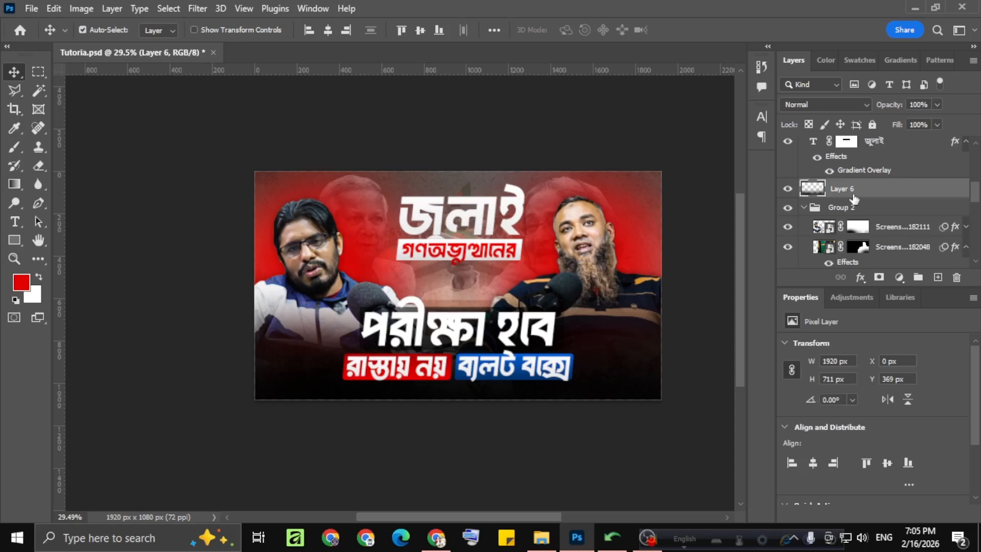
{"action": "scroll", "coordinate": [854, 198], "scroll_direction": "up", "scroll_amount": 5}
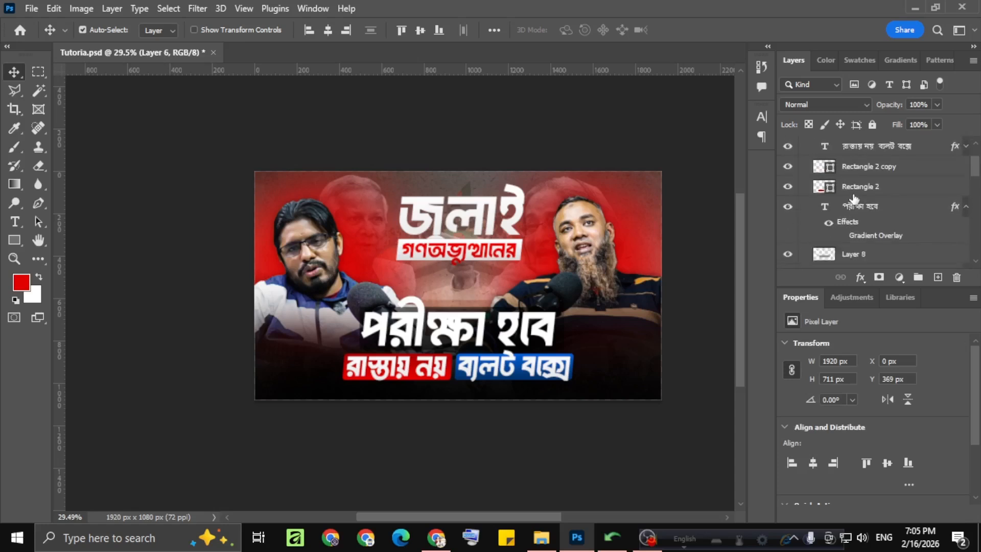
{"action": "scroll", "coordinate": [853, 198], "scroll_direction": "down", "scroll_amount": 5}
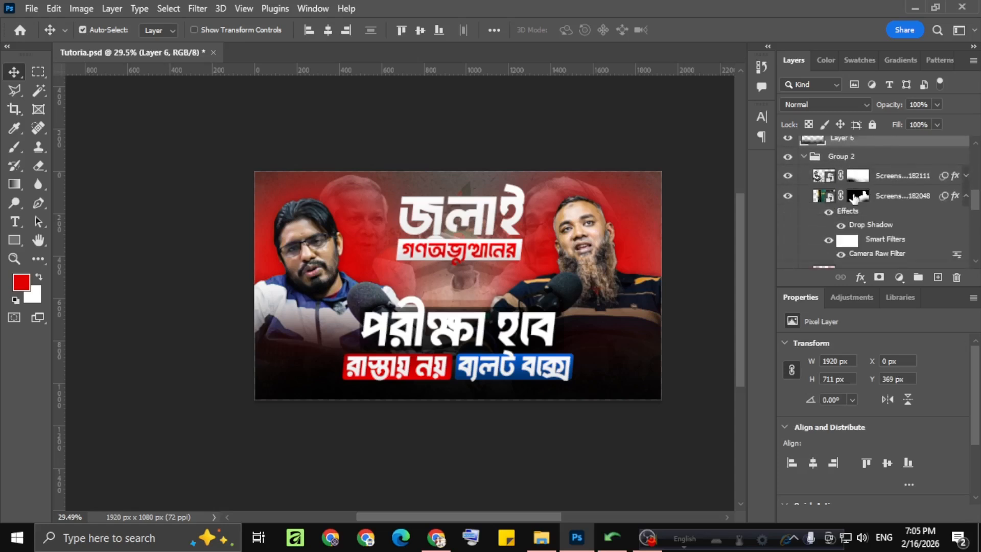
{"action": "scroll", "coordinate": [854, 198], "scroll_direction": "down", "scroll_amount": 5}
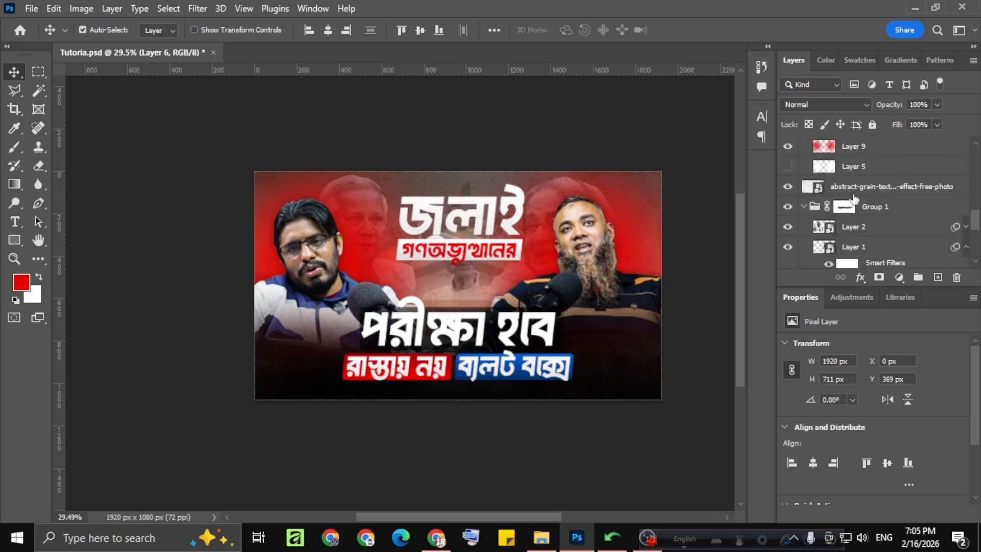
{"action": "scroll", "coordinate": [854, 198], "scroll_direction": "down", "scroll_amount": 1}
{"action": "left_click", "coordinate": [805, 190]}
{"action": "left_click", "coordinate": [844, 174]}
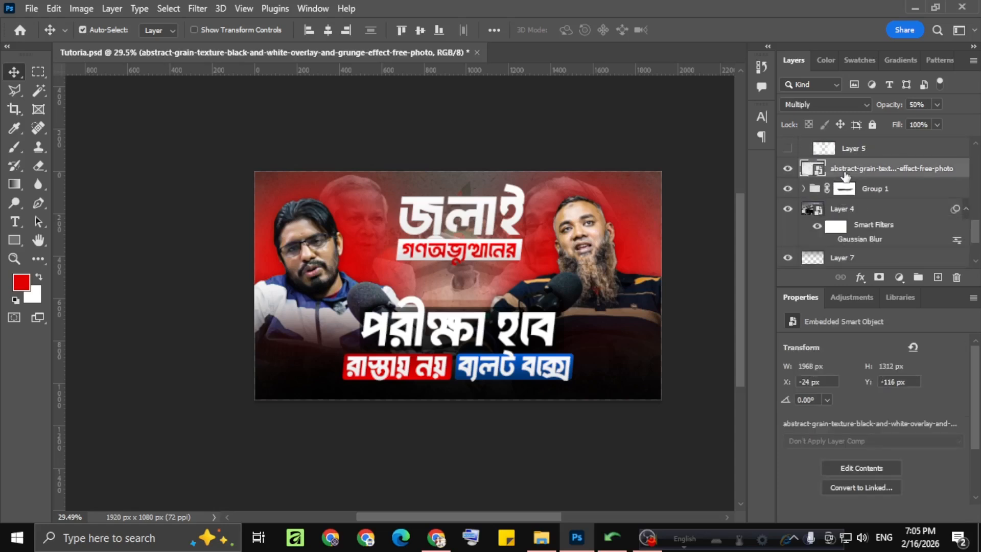
{"action": "key", "text": "ctrl+v"}
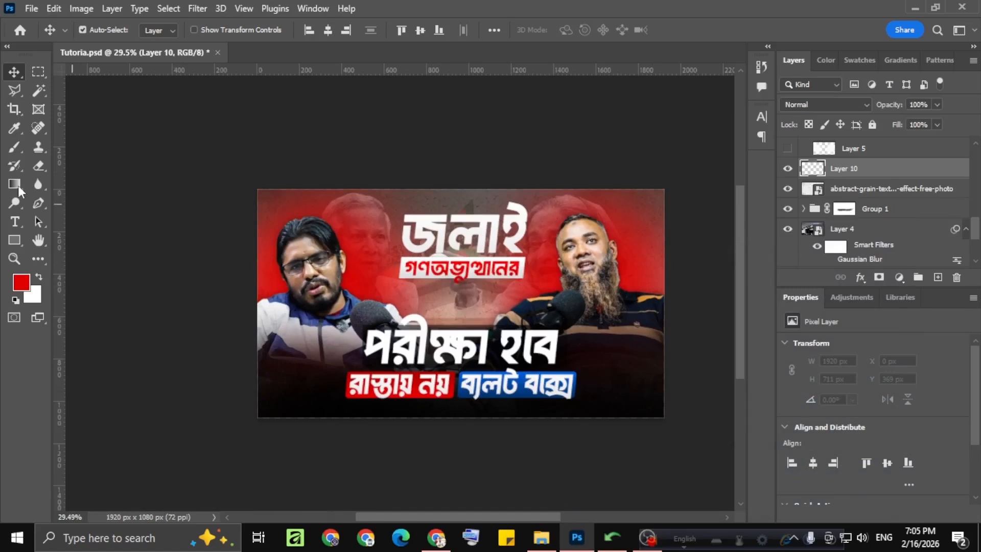
Paint soft black shading across the upper background on the new layer with a 700 px brush
{"action": "left_click", "coordinate": [14, 147]}
{"action": "left_click", "coordinate": [15, 299]}
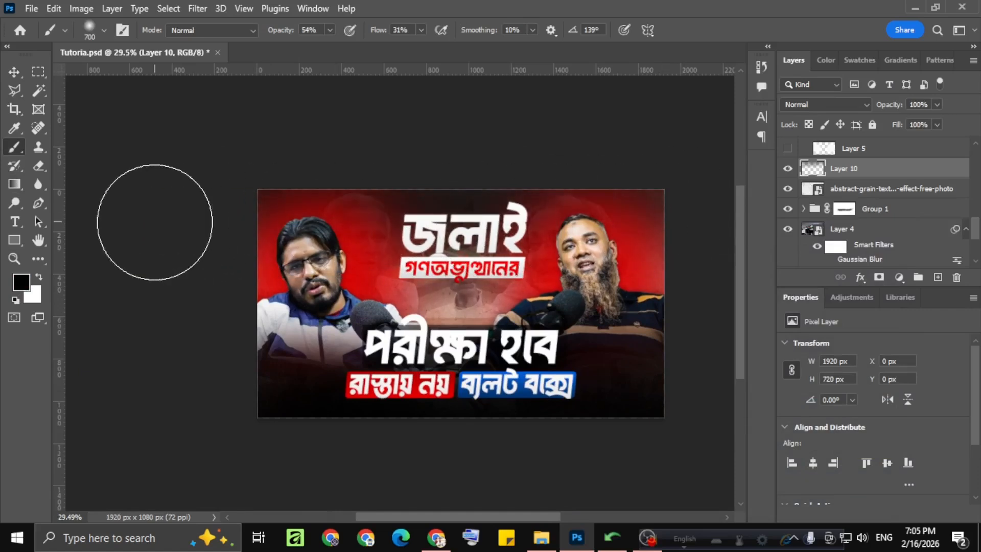
{"action": "scroll", "coordinate": [546, 197], "scroll_direction": "down", "scroll_amount": 3}
{"action": "scroll", "coordinate": [392, 240], "scroll_direction": "up", "scroll_amount": 3}
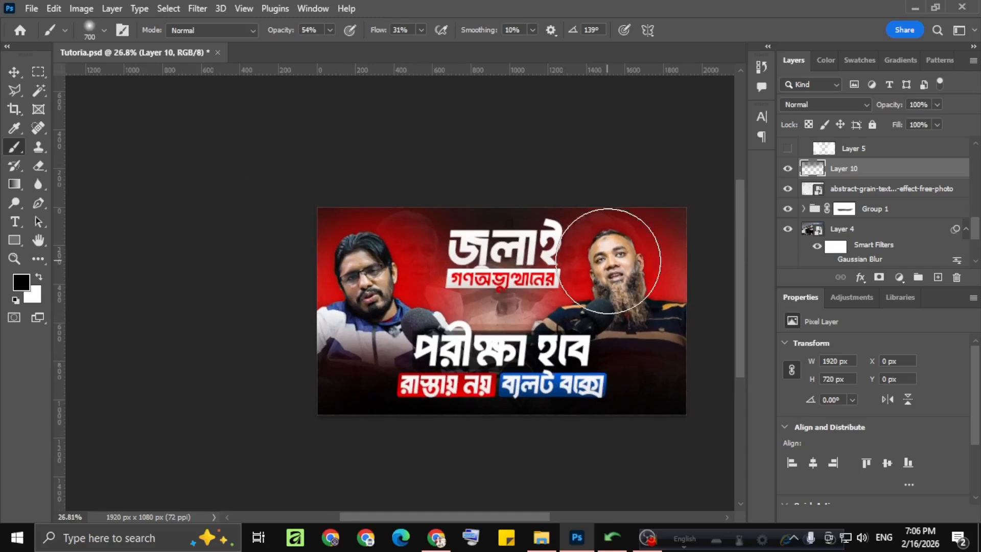
{"action": "scroll", "coordinate": [561, 266], "scroll_direction": "up", "scroll_amount": 1}
{"action": "scroll", "coordinate": [519, 275], "scroll_direction": "down", "scroll_amount": 2}
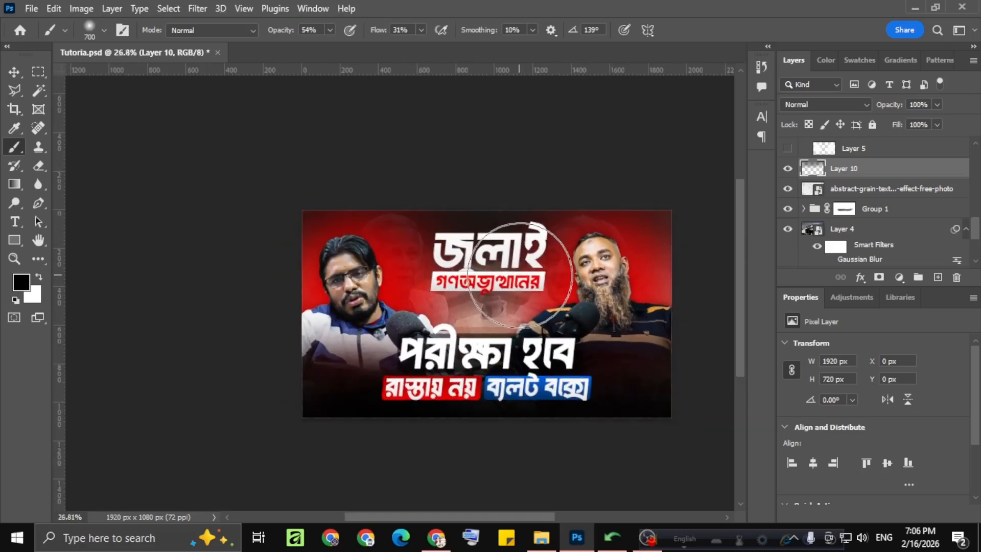
{"action": "scroll", "coordinate": [520, 274], "scroll_direction": "up", "scroll_amount": 2}
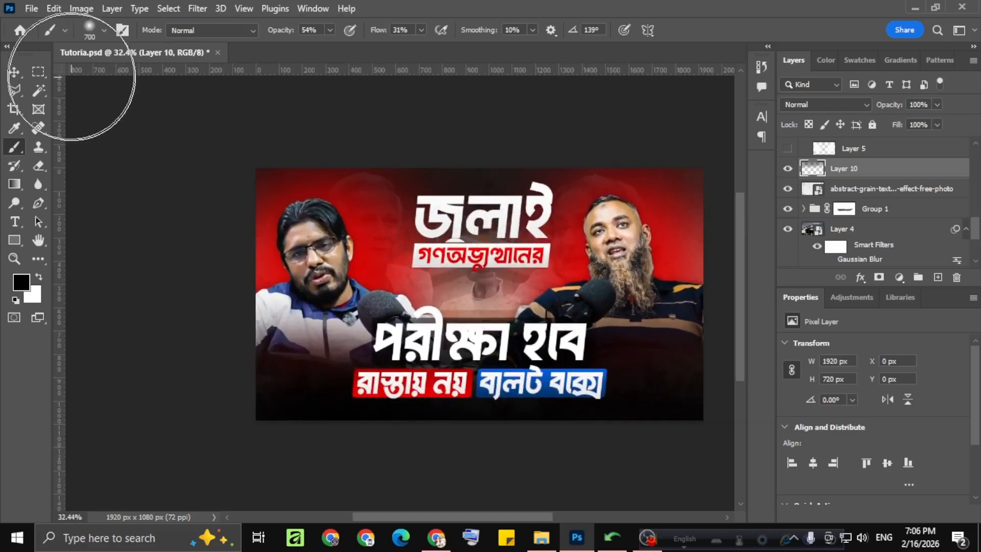
{"action": "left_click", "coordinate": [14, 72]}
Set the opacity of Layer 2 and Layer 1 in Group 1 to 77%
{"action": "scroll", "coordinate": [893, 228], "scroll_direction": "down", "scroll_amount": 4}
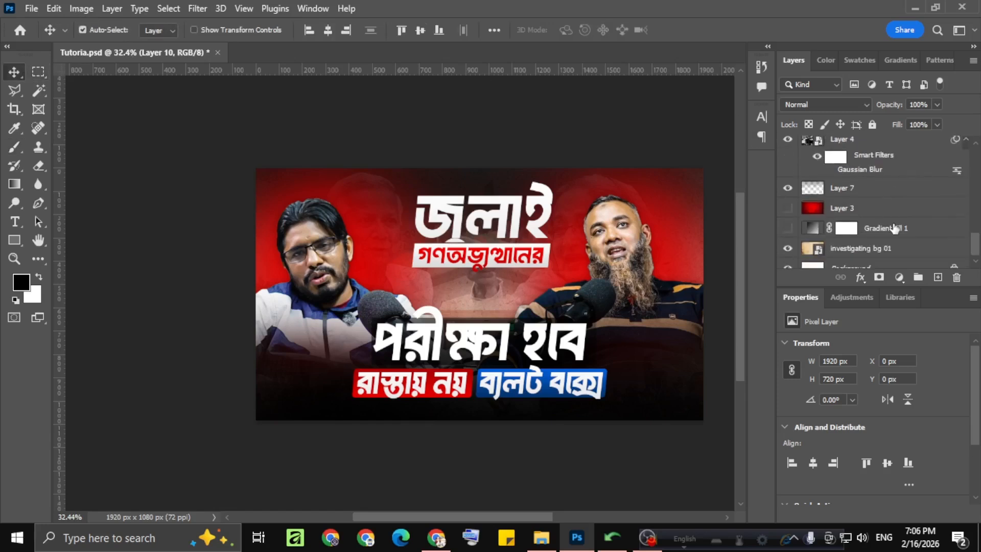
{"action": "scroll", "coordinate": [893, 229], "scroll_direction": "up", "scroll_amount": 3}
{"action": "scroll", "coordinate": [894, 229], "scroll_direction": "down", "scroll_amount": 5}
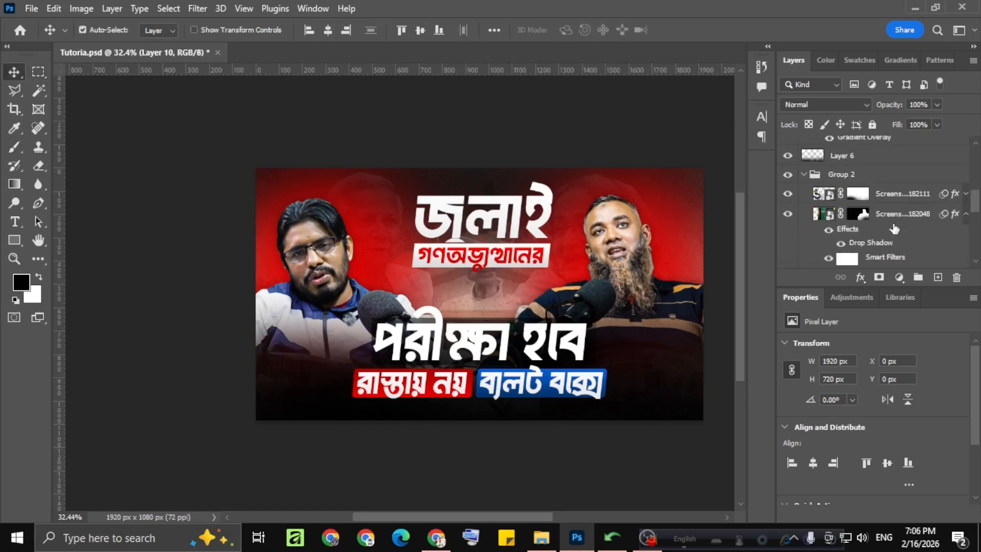
{"action": "scroll", "coordinate": [866, 199], "scroll_direction": "down", "scroll_amount": 6}
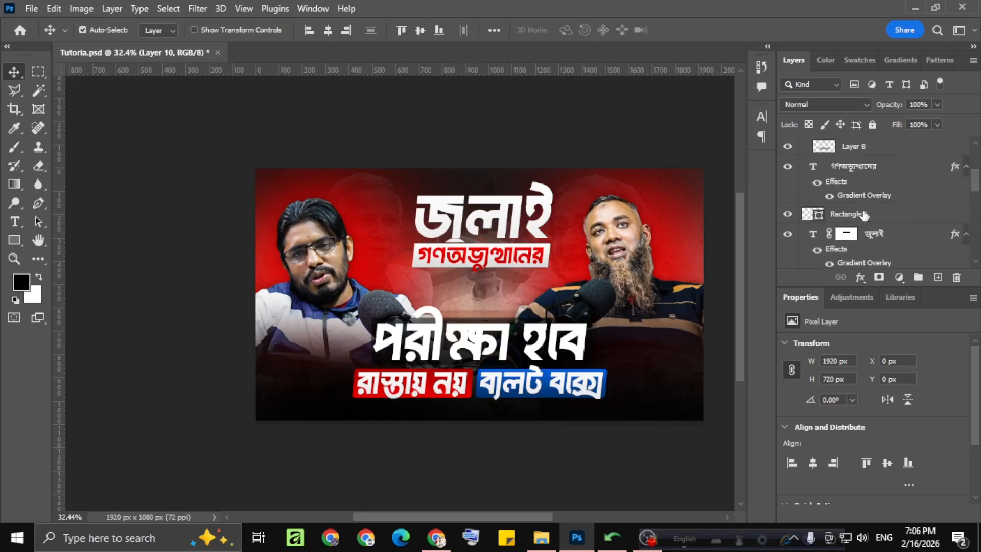
{"action": "scroll", "coordinate": [863, 216], "scroll_direction": "down", "scroll_amount": 8}
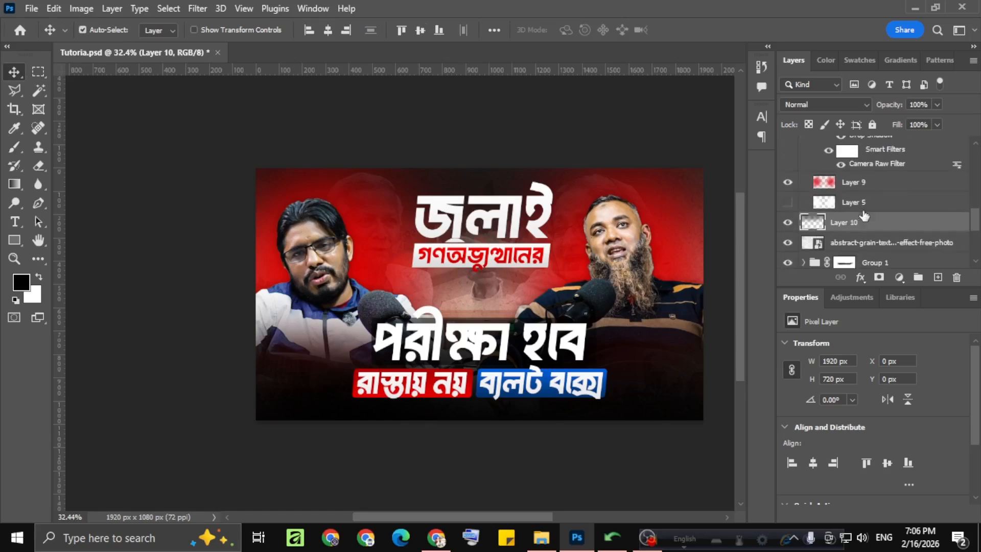
{"action": "scroll", "coordinate": [863, 216], "scroll_direction": "down", "scroll_amount": 2}
{"action": "left_click", "coordinate": [844, 191]}
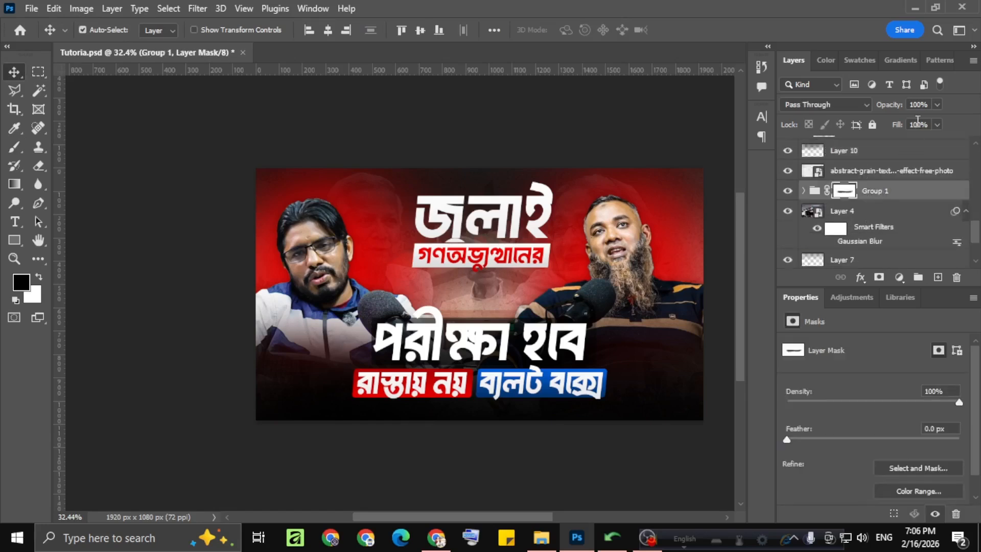
{"action": "left_click", "coordinate": [804, 191]}
{"action": "left_click", "coordinate": [863, 214]}
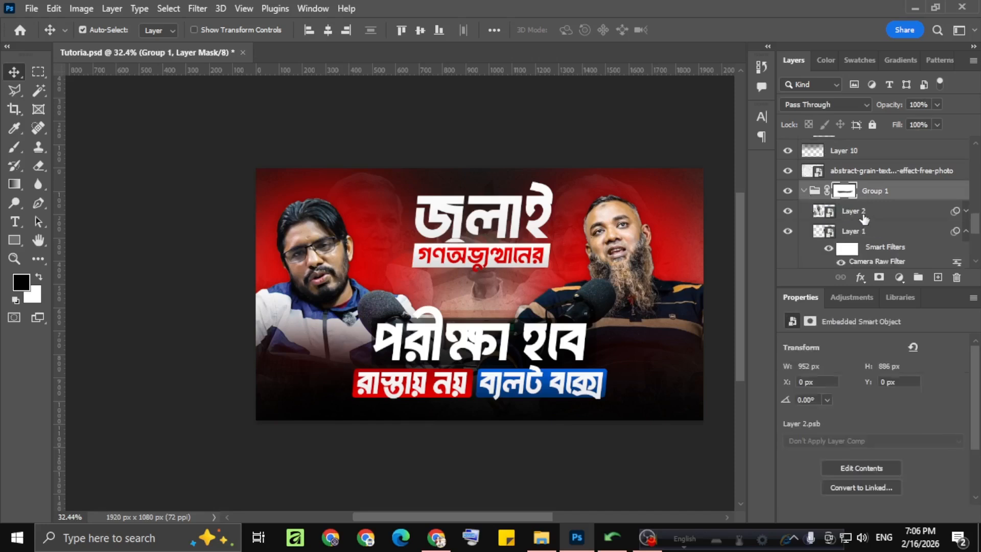
{"action": "left_click", "coordinate": [877, 232], "text": "shift"}
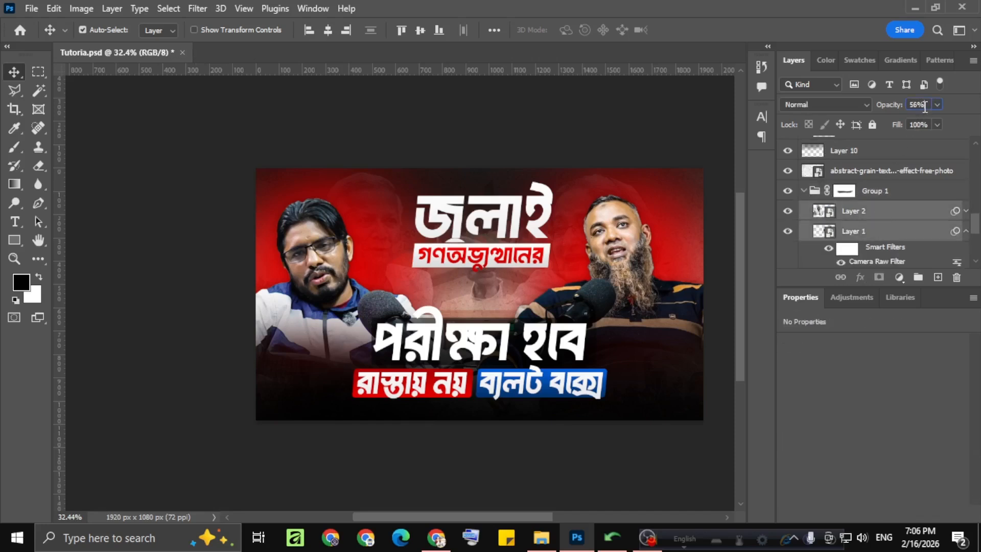
{"action": "scroll", "coordinate": [925, 106], "scroll_direction": "up", "scroll_amount": 4}
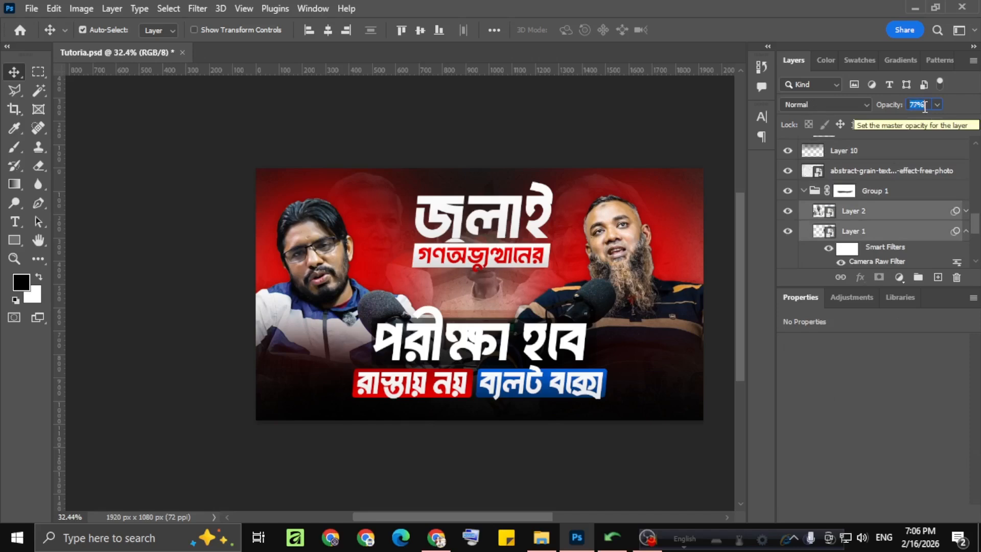
{"action": "left_click", "coordinate": [147, 137]}
{"action": "scroll", "coordinate": [309, 259], "scroll_direction": "down", "scroll_amount": 2}
{"action": "scroll", "coordinate": [450, 280], "scroll_direction": "down", "scroll_amount": 2}
{"action": "scroll", "coordinate": [450, 280], "scroll_direction": "up", "scroll_amount": 1}
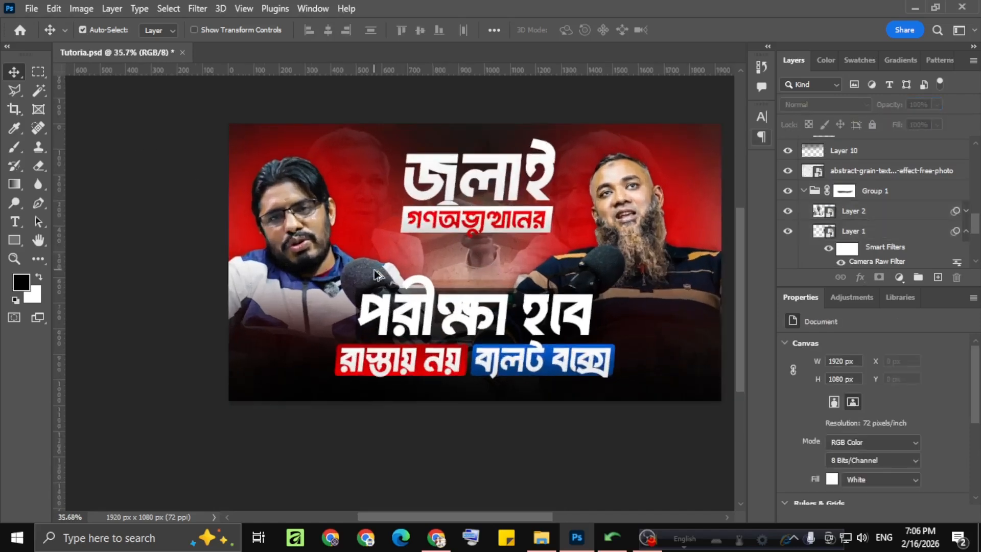
{"action": "scroll", "coordinate": [437, 262], "scroll_direction": "down", "scroll_amount": 2}
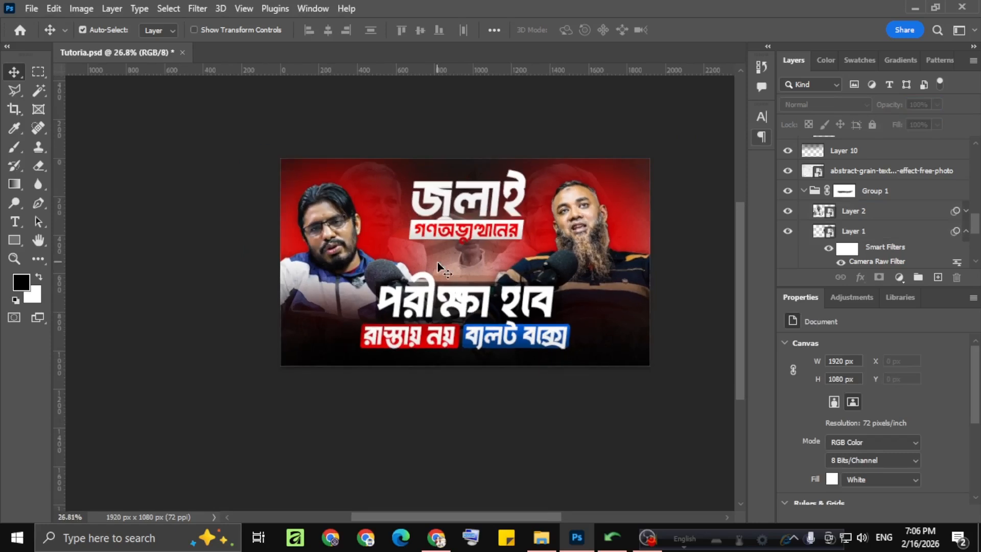
{"action": "left_click", "coordinate": [321, 234]}
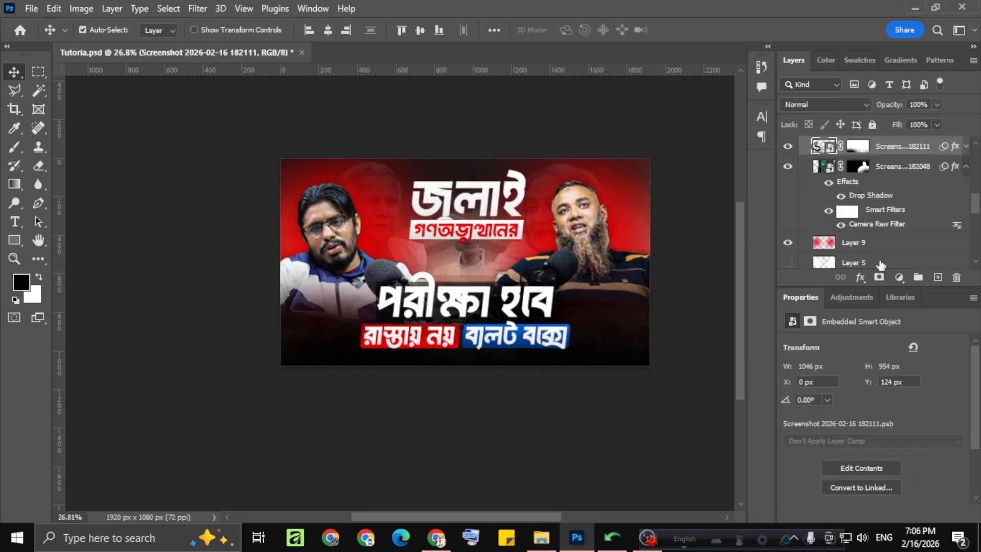
{"action": "left_click", "coordinate": [862, 280]}
{"action": "left_click", "coordinate": [883, 407]}
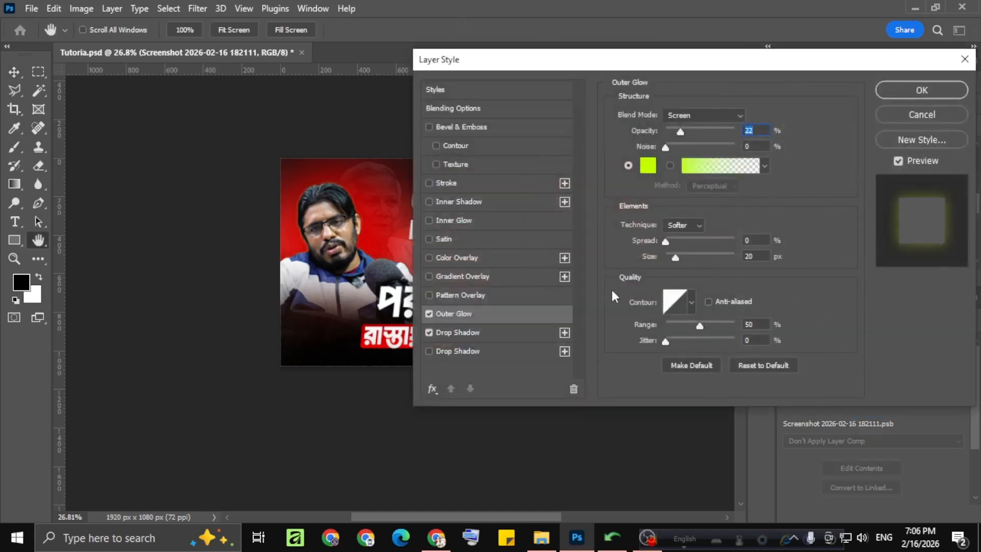
{"action": "left_click", "coordinate": [648, 165]}
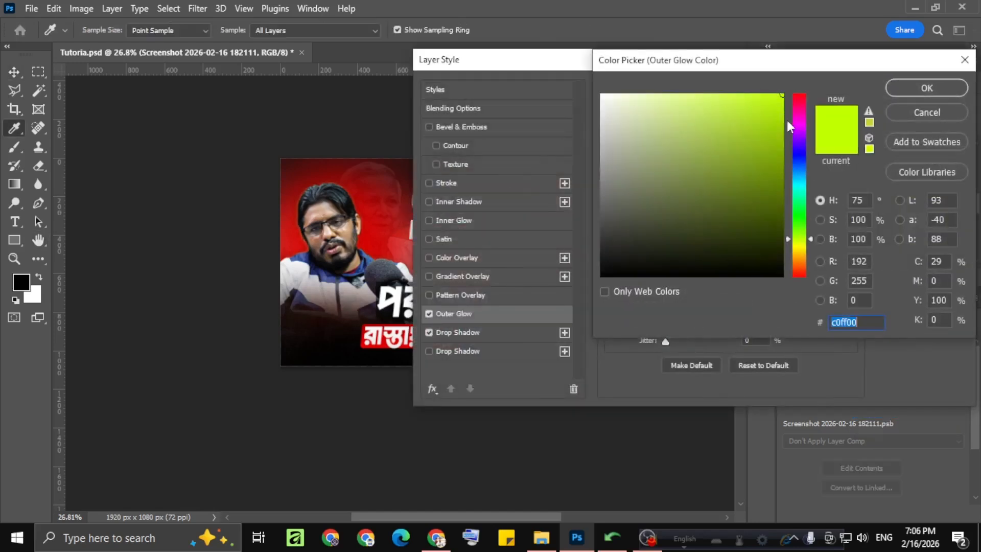
{"action": "left_click", "coordinate": [801, 253]}
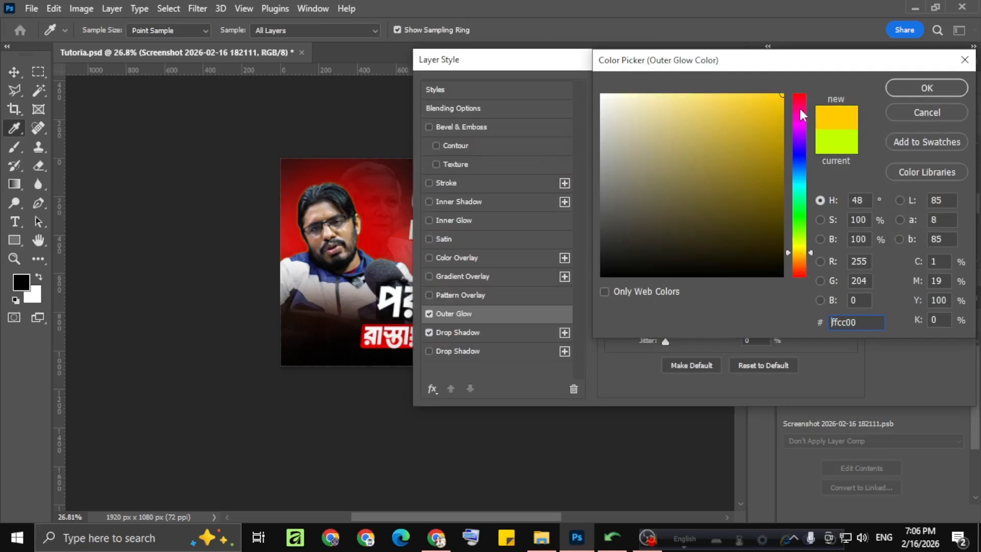
{"action": "left_click_drag", "start_coordinate": [799, 106], "coordinate": [804, 84]}
{"action": "left_click", "coordinate": [679, 94]}
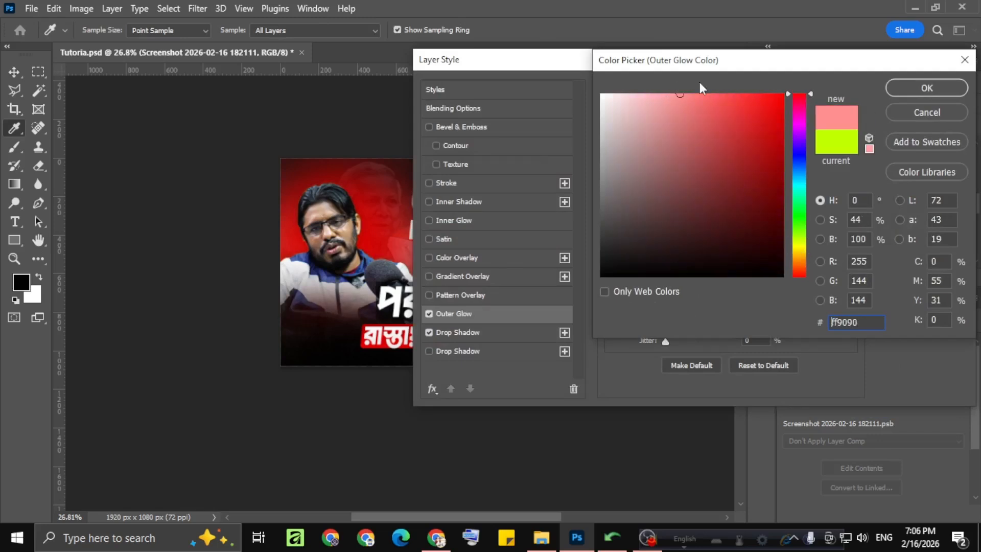
{"action": "left_click", "coordinate": [917, 84]}
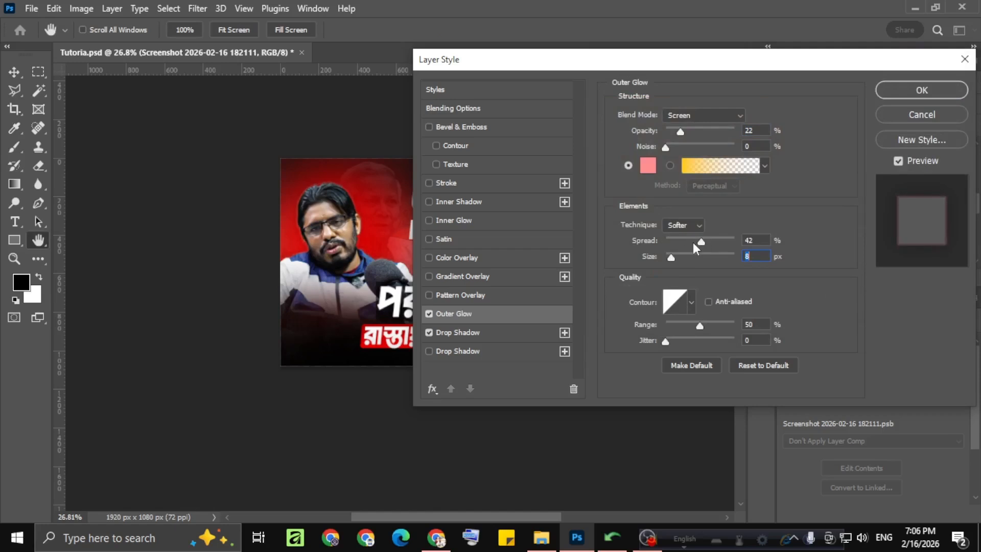
Change the speaker's Outer Glow to white with 75% opacity, 0% spread and 40 px size, and apply it
{"action": "left_click_drag", "start_coordinate": [670, 257], "coordinate": [678, 257]}
{"action": "mouse_move", "coordinate": [701, 242]}
{"action": "left_mouse_down"}
{"action": "mouse_move", "coordinate": [682, 242]}
{"action": "mouse_move", "coordinate": [676, 256]}
{"action": "mouse_move", "coordinate": [696, 242]}
{"action": "left_mouse_up"}
{"action": "left_click", "coordinate": [648, 165]}
{"action": "left_click", "coordinate": [601, 94]}
{"action": "left_click", "coordinate": [918, 87]}
{"action": "left_click_drag", "start_coordinate": [693, 131], "coordinate": [681, 135]}
{"action": "left_click_drag", "start_coordinate": [677, 257], "coordinate": [677, 237]}
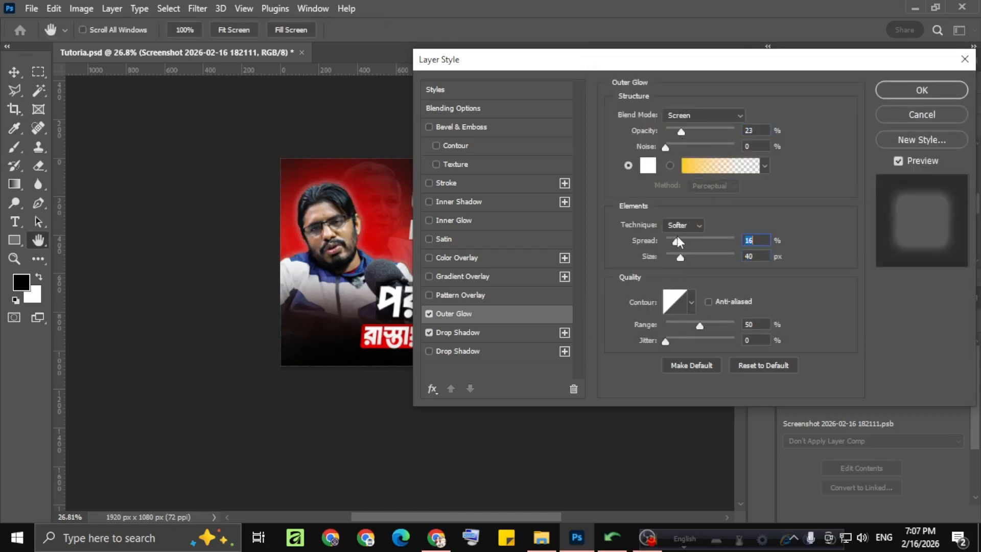
{"action": "left_click_drag", "start_coordinate": [681, 132], "coordinate": [718, 138]}
{"action": "left_click_drag", "start_coordinate": [677, 241], "coordinate": [657, 244]}
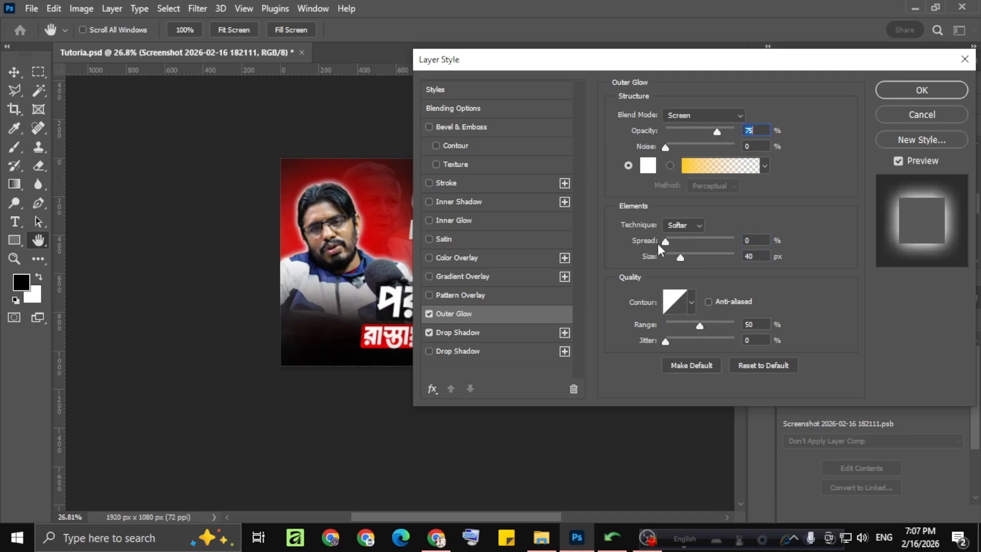
{"action": "left_click", "coordinate": [922, 90]}
{"action": "scroll", "coordinate": [430, 250], "scroll_direction": "up", "scroll_amount": 1}
{"action": "scroll", "coordinate": [326, 242], "scroll_direction": "up", "scroll_amount": 2}
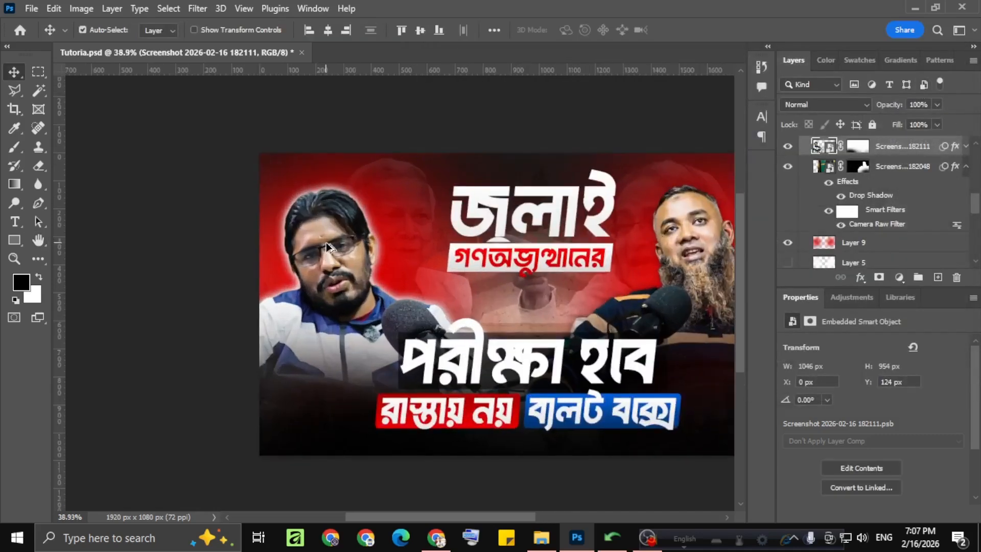
{"action": "scroll", "coordinate": [325, 242], "scroll_direction": "down", "scroll_amount": 2}
Move Layer 5 above Layer 9 and make it visible
{"action": "left_click", "coordinate": [873, 248]}
{"action": "scroll", "coordinate": [875, 244], "scroll_direction": "down", "scroll_amount": 1}
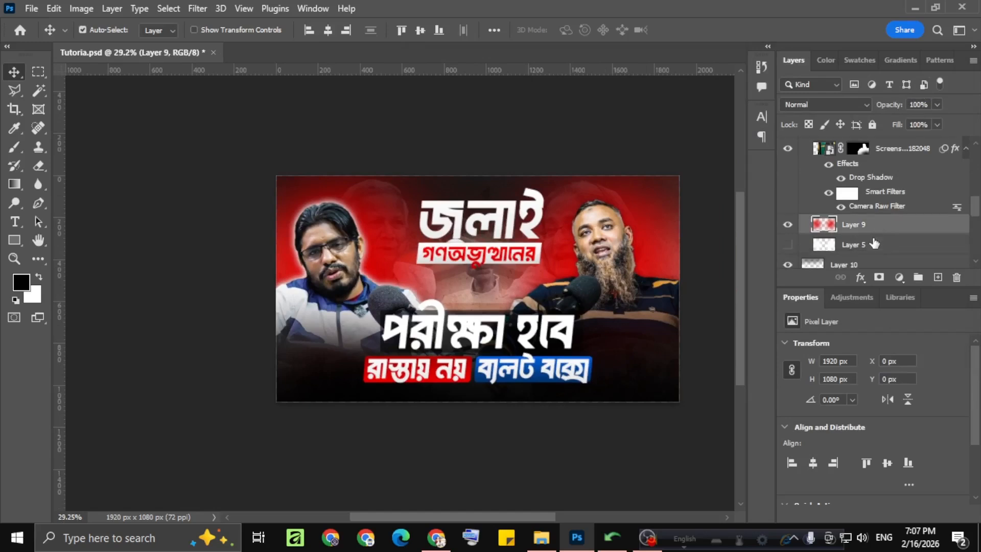
{"action": "left_click_drag", "start_coordinate": [847, 247], "coordinate": [821, 225]}
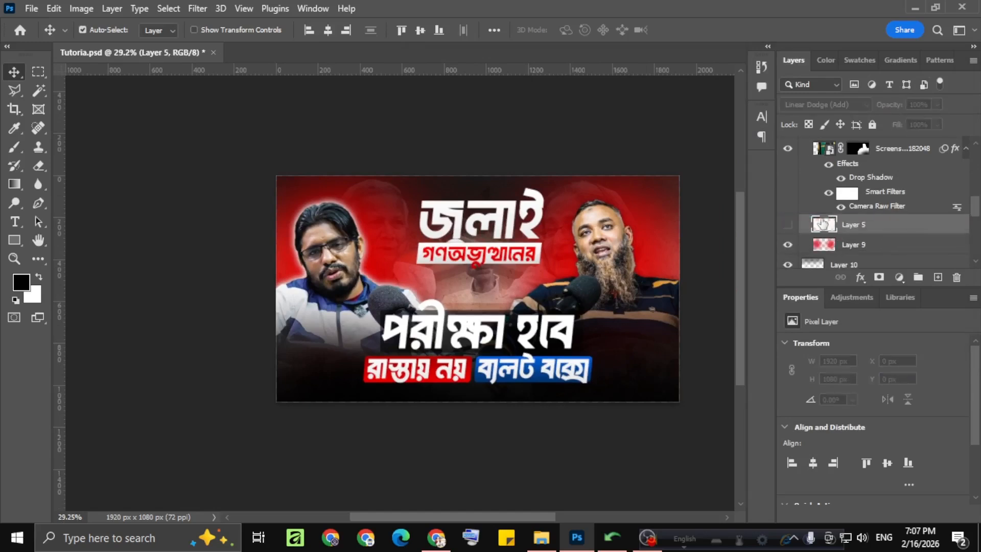
{"action": "left_click", "coordinate": [786, 226]}
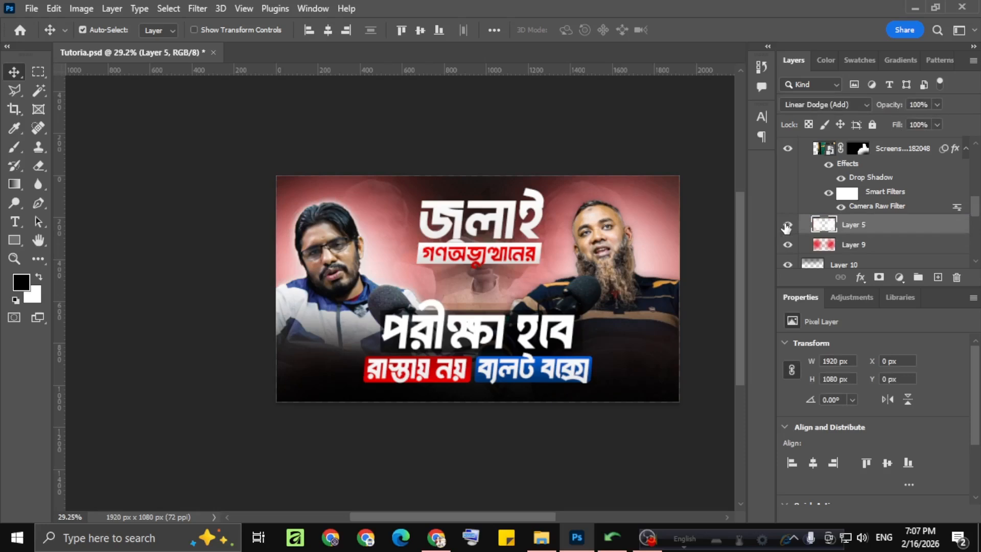
Set the opacity of Layer 5 to 32%
{"action": "left_click", "coordinate": [919, 103]}
{"action": "scroll", "coordinate": [919, 102], "scroll_direction": "down", "scroll_amount": 1}
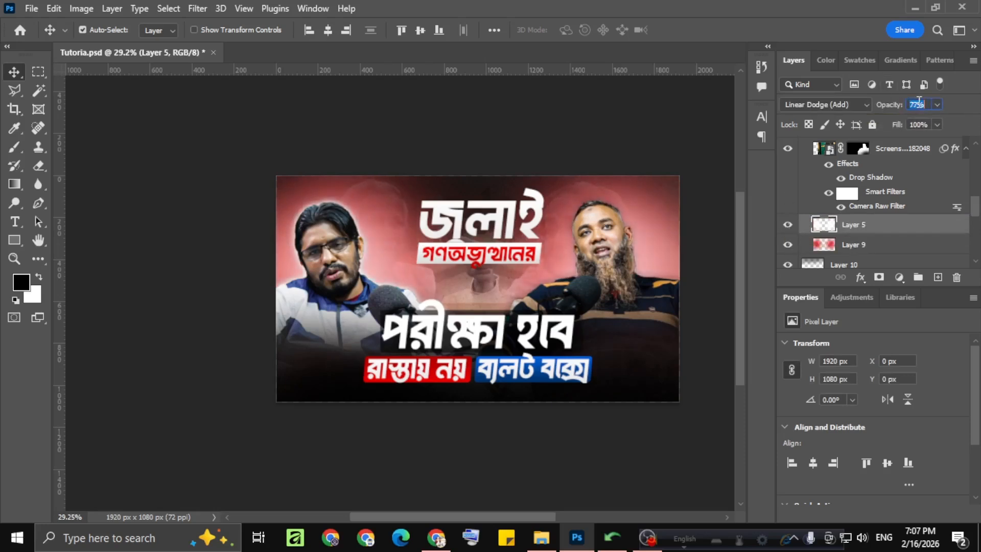
{"action": "key", "text": "BackSpace"}
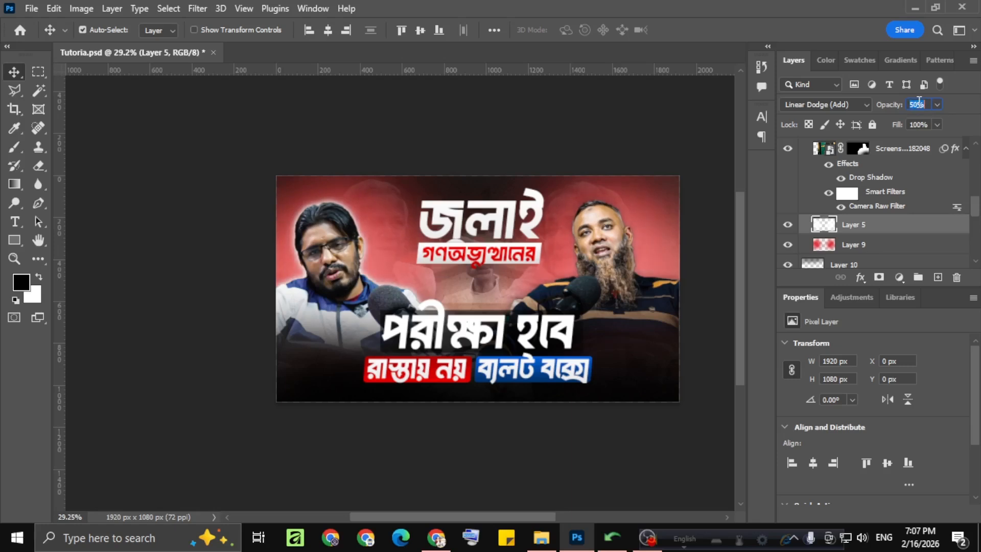
{"action": "scroll", "coordinate": [918, 102], "scroll_direction": "down", "scroll_amount": 6}
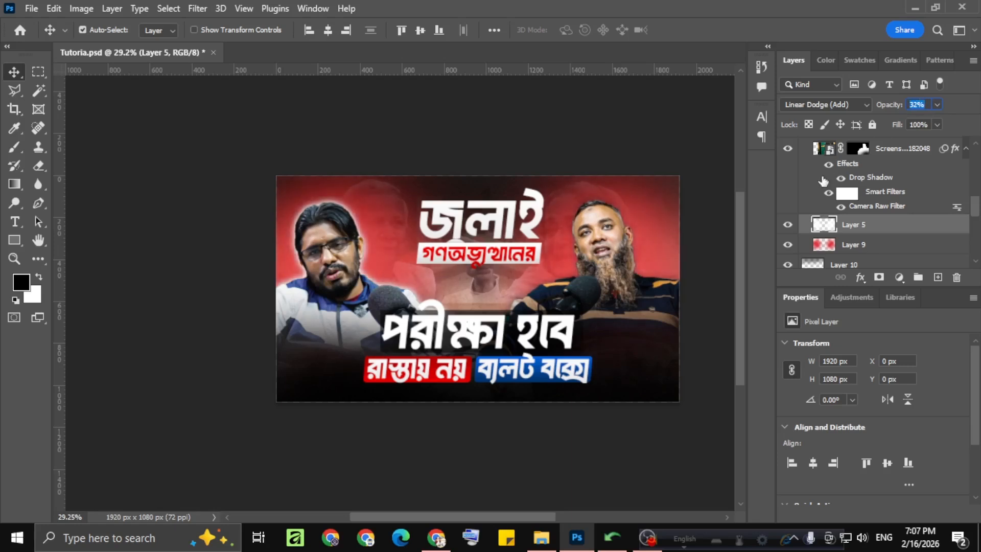
Copy the Outer Glow from the Screenshot 182111 layer onto the Screenshot 182048 layer of the bearded speaker
{"action": "scroll", "coordinate": [902, 196], "scroll_direction": "up", "scroll_amount": 2}
{"action": "scroll", "coordinate": [887, 231], "scroll_direction": "up", "scroll_amount": 2}
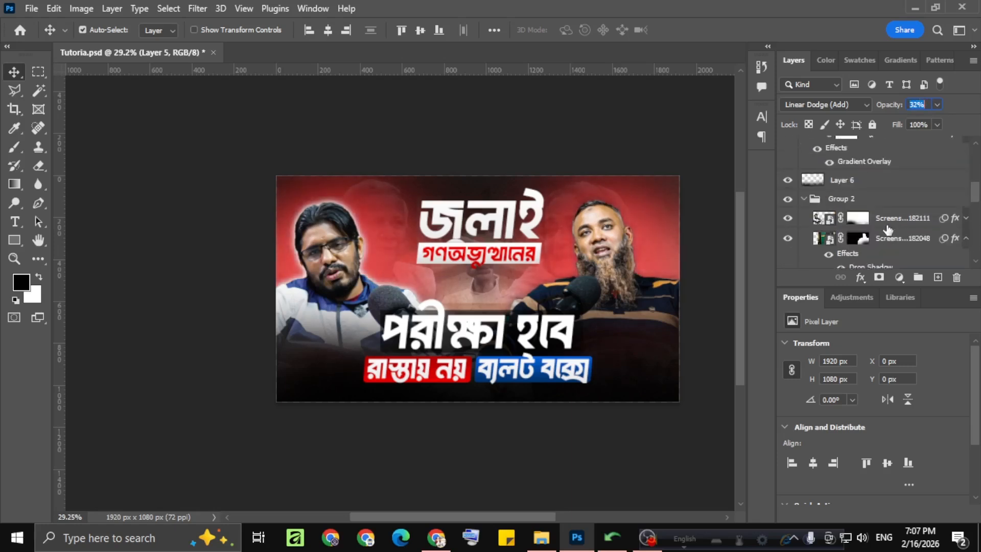
{"action": "scroll", "coordinate": [887, 231], "scroll_direction": "down", "scroll_amount": 4}
{"action": "scroll", "coordinate": [887, 231], "scroll_direction": "up", "scroll_amount": 2}
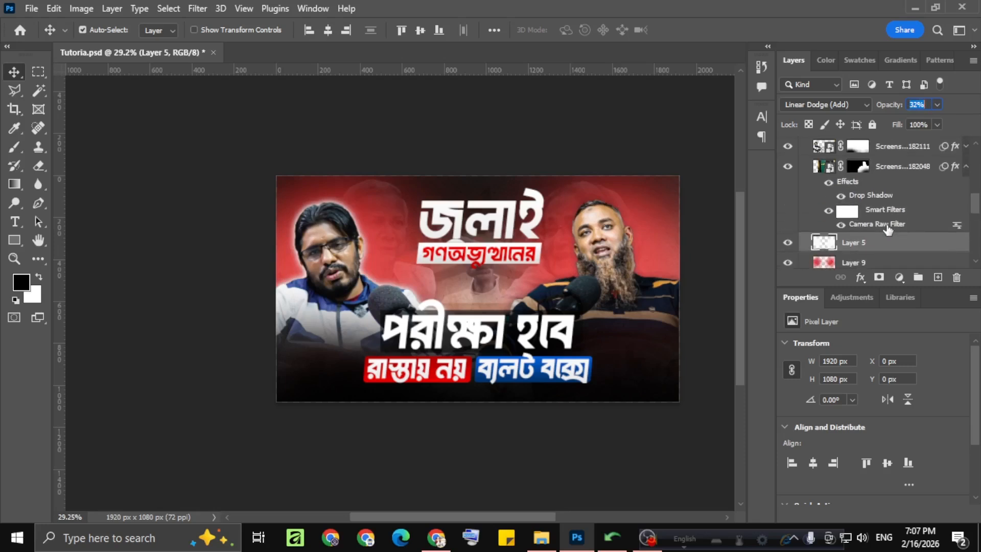
{"action": "left_click", "coordinate": [966, 166]}
{"action": "scroll", "coordinate": [922, 207], "scroll_direction": "down", "scroll_amount": 1}
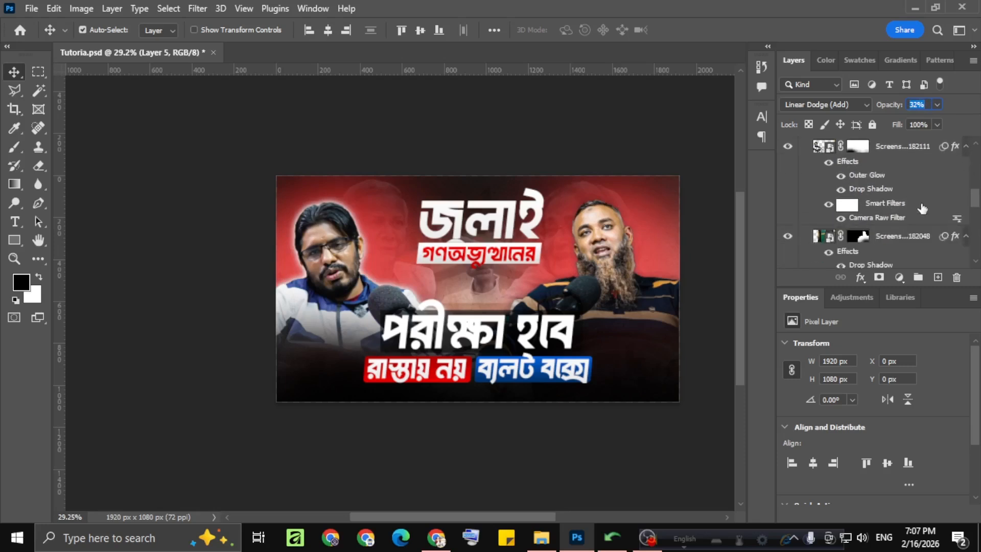
{"action": "scroll", "coordinate": [863, 175], "scroll_direction": "down", "scroll_amount": 1}
{"action": "left_click_drag", "start_coordinate": [875, 141], "coordinate": [897, 208]}
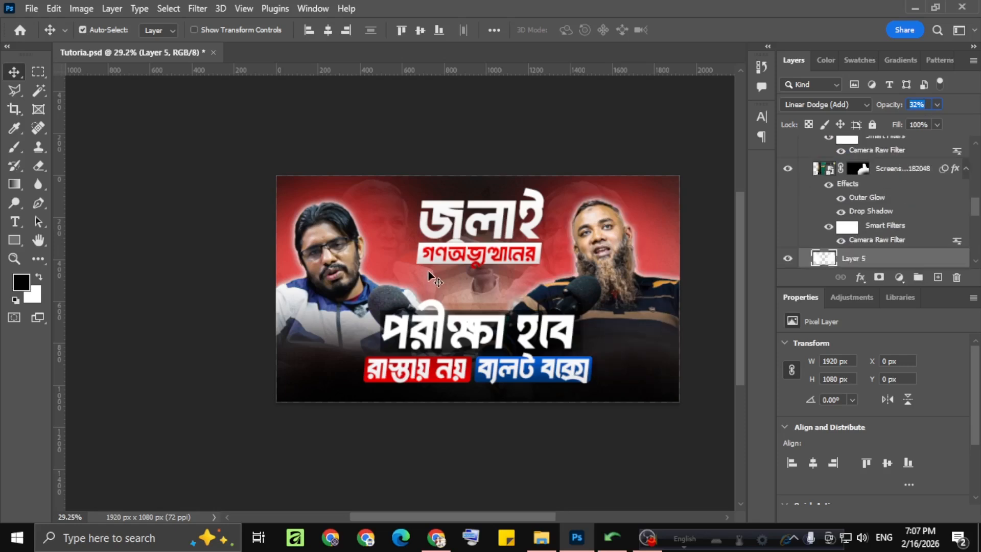
Examine the overall thumbnail, including the glow around both speakers, at several zoom levels
{"action": "scroll", "coordinate": [355, 257], "scroll_direction": "down", "scroll_amount": 4}
{"action": "scroll", "coordinate": [453, 255], "scroll_direction": "up", "scroll_amount": 4}
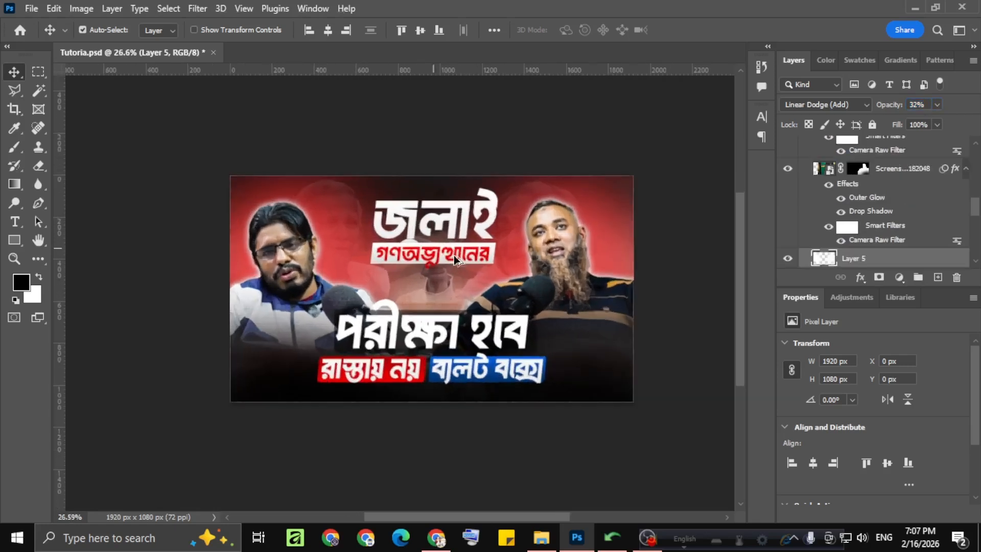
{"action": "scroll", "coordinate": [453, 255], "scroll_direction": "up", "scroll_amount": 1}
{"action": "scroll", "coordinate": [399, 280], "scroll_direction": "down", "scroll_amount": 3}
{"action": "scroll", "coordinate": [400, 280], "scroll_direction": "up", "scroll_amount": 5}
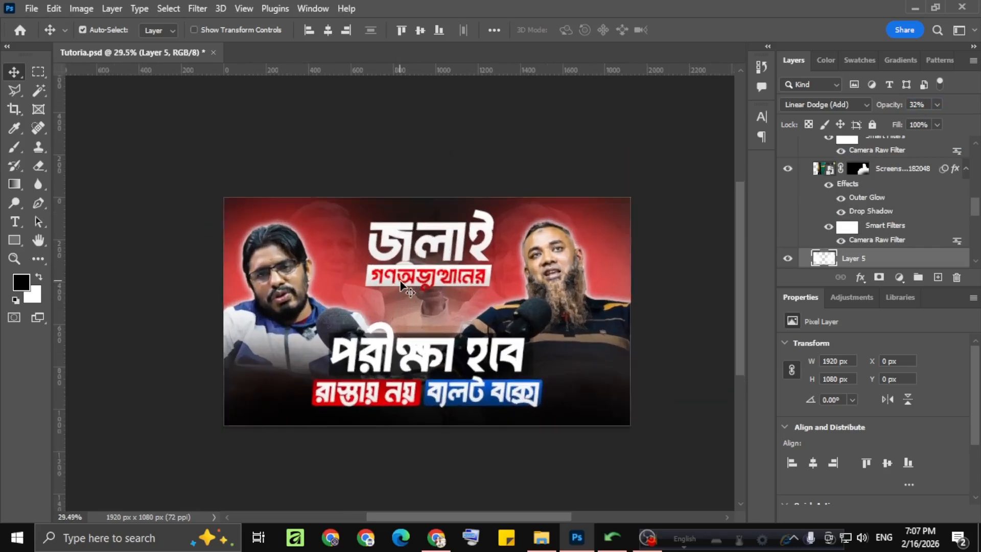
{"action": "scroll", "coordinate": [400, 281], "scroll_direction": "down", "scroll_amount": 5}
{"action": "scroll", "coordinate": [400, 281], "scroll_direction": "up", "scroll_amount": 3}
{"action": "scroll", "coordinate": [400, 280], "scroll_direction": "down", "scroll_amount": 5}
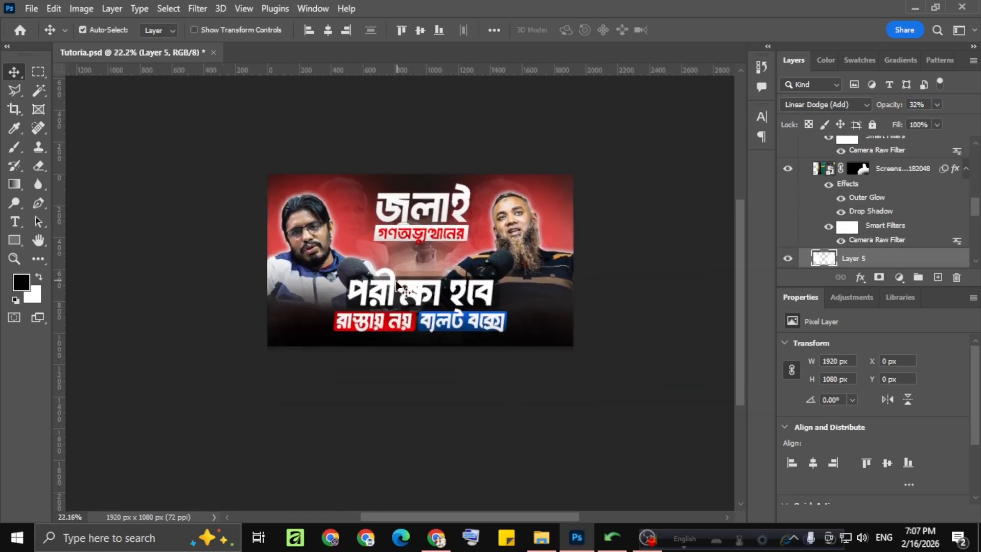
{"action": "scroll", "coordinate": [498, 280], "scroll_direction": "up", "scroll_amount": 2}
{"action": "left_click_drag", "start_coordinate": [438, 234], "coordinate": [513, 237]}
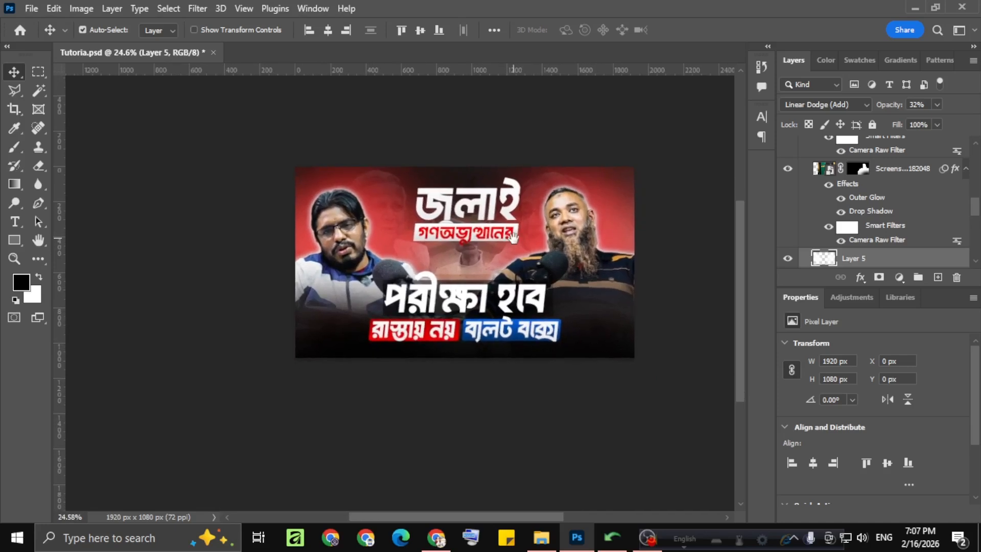
{"action": "scroll", "coordinate": [506, 337], "scroll_direction": "up", "scroll_amount": 4}
Change the fill of Rectangle 2 copy, behind the second half of the lowest headline, to a green gradient
{"action": "left_click", "coordinate": [516, 347]}
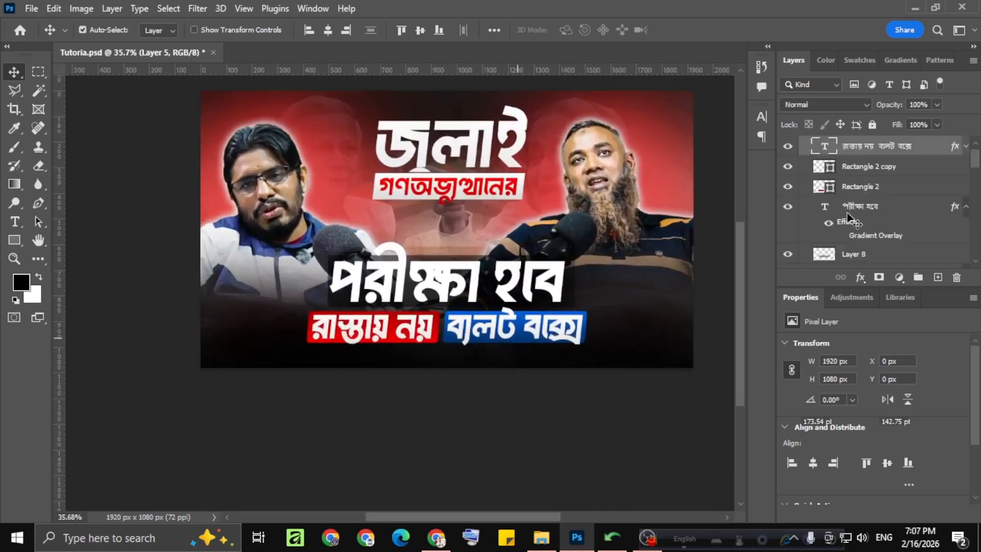
{"action": "left_click", "coordinate": [878, 172]}
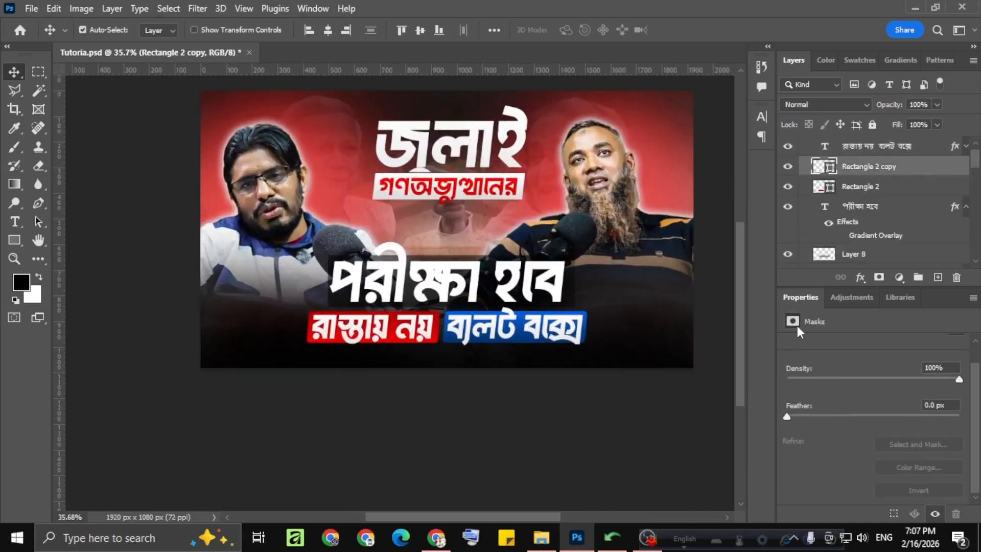
{"action": "left_click", "coordinate": [38, 203]}
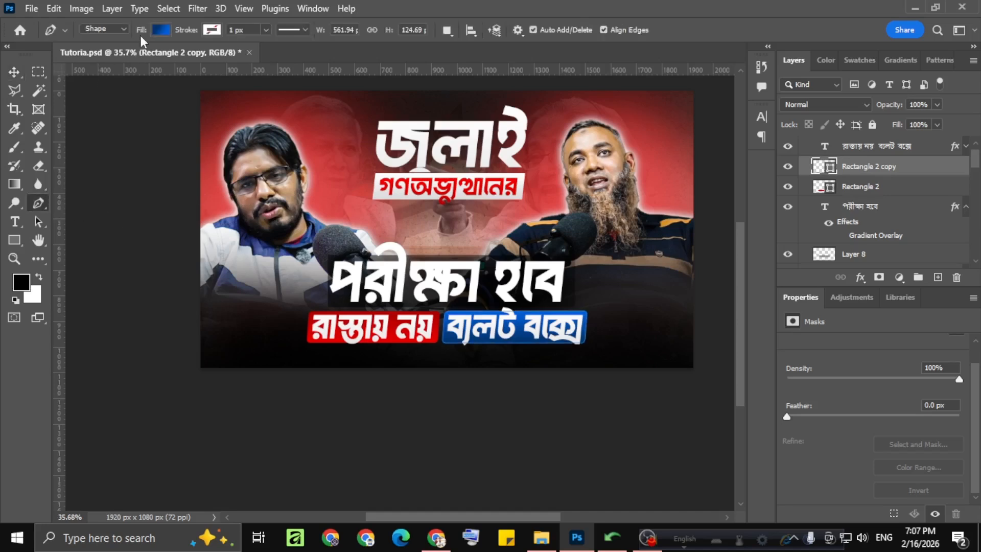
{"action": "left_click", "coordinate": [158, 30]}
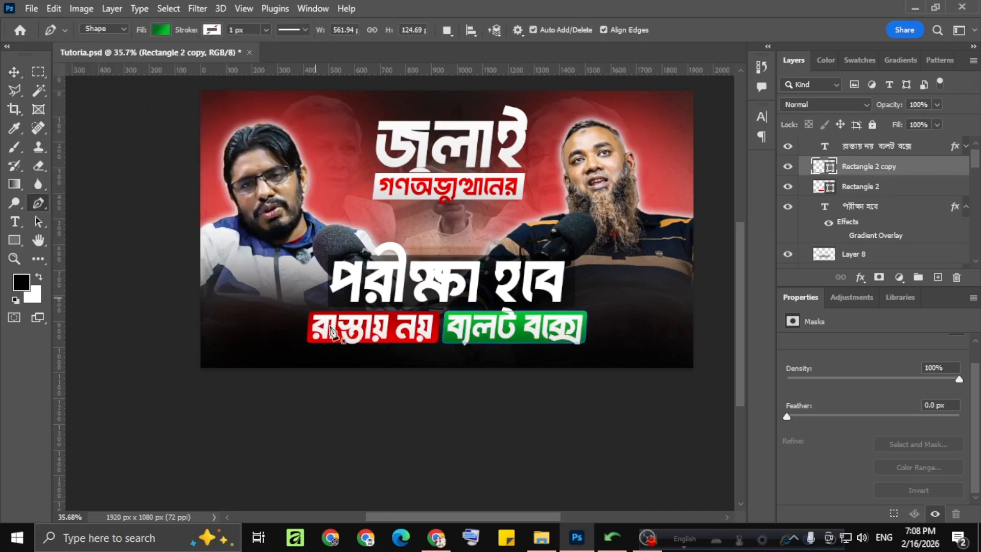
{"action": "left_click", "coordinate": [412, 400]}
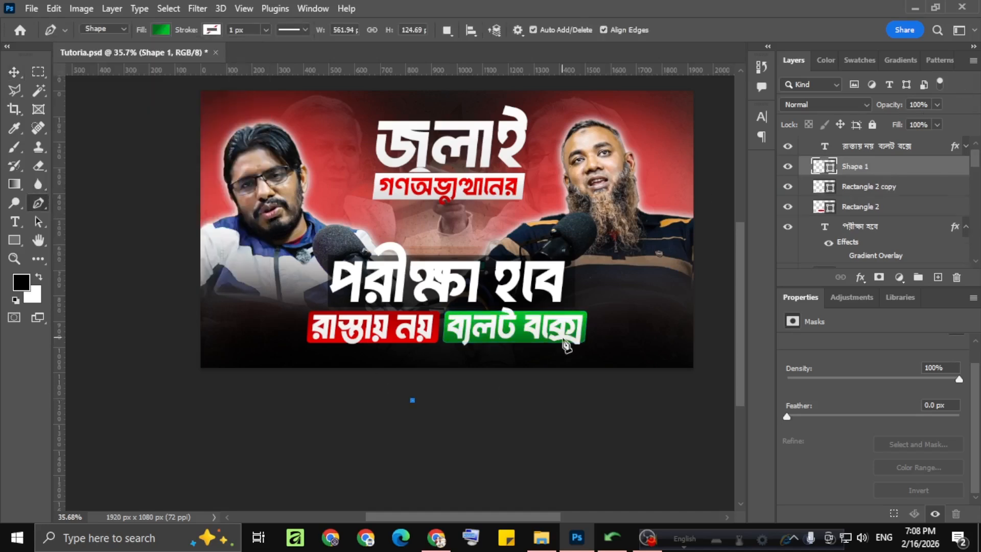
{"action": "scroll", "coordinate": [566, 347], "scroll_direction": "down", "scroll_amount": 2}
{"action": "left_click", "coordinate": [15, 72]}
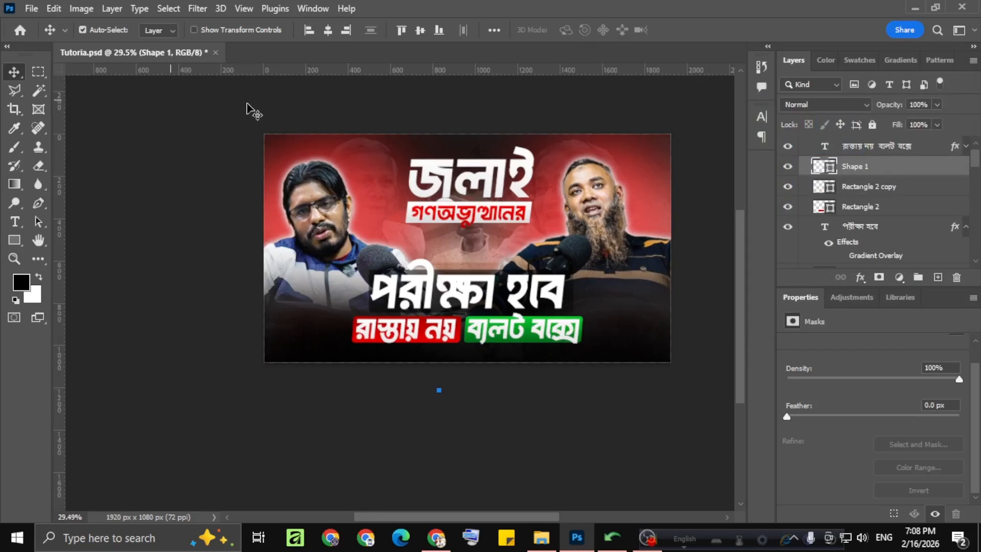
{"action": "left_click", "coordinate": [956, 276]}
{"action": "scroll", "coordinate": [446, 277], "scroll_direction": "down", "scroll_amount": 1}
{"action": "scroll", "coordinate": [449, 265], "scroll_direction": "left", "scroll_amount": 2}
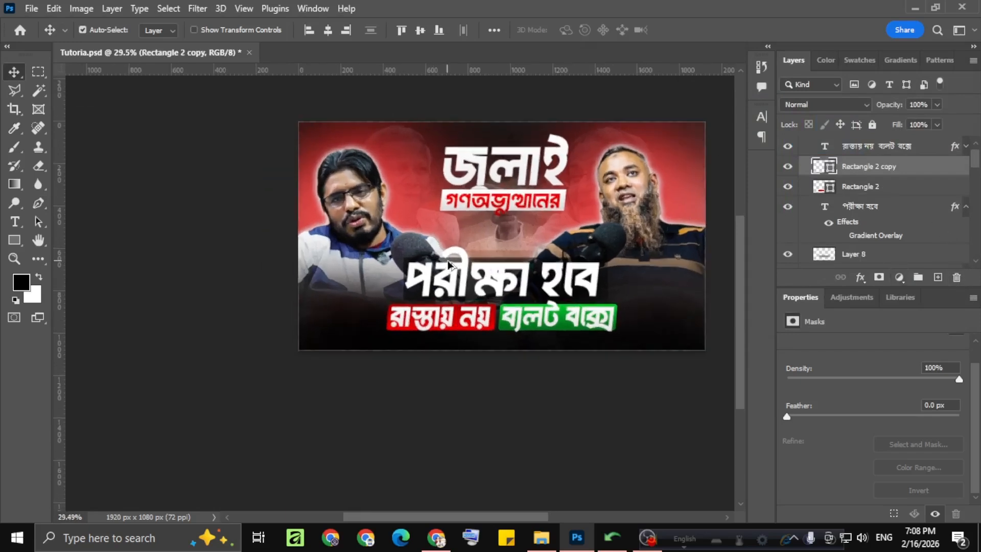
{"action": "scroll", "coordinate": [447, 264], "scroll_direction": "down", "scroll_amount": 2}
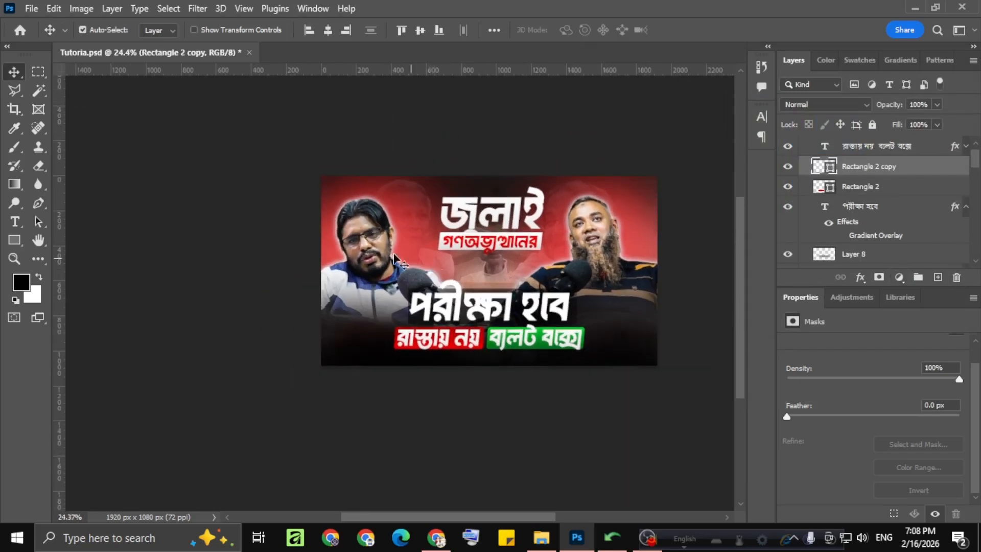
{"action": "scroll", "coordinate": [397, 259], "scroll_direction": "down", "scroll_amount": 1}
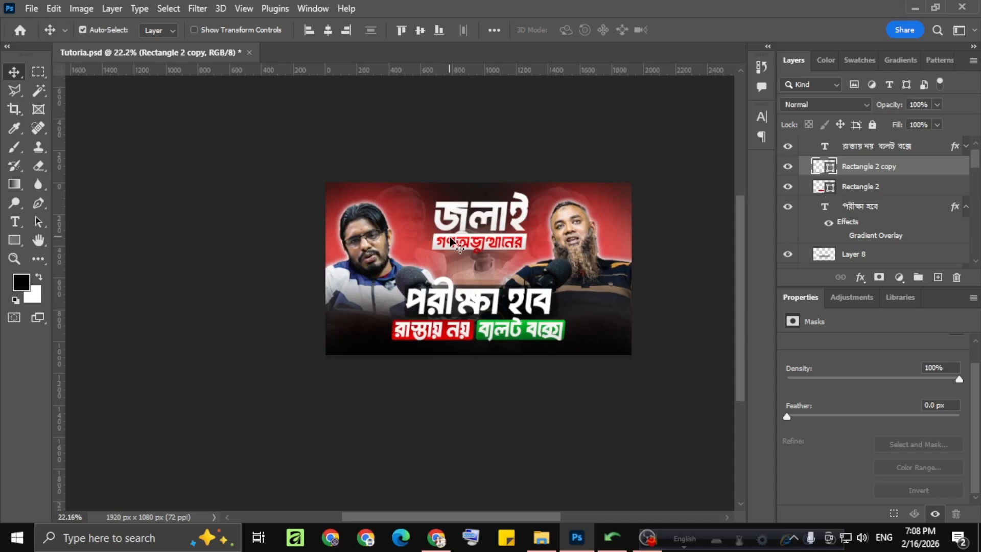
{"action": "scroll", "coordinate": [451, 240], "scroll_direction": "up", "scroll_amount": 2}
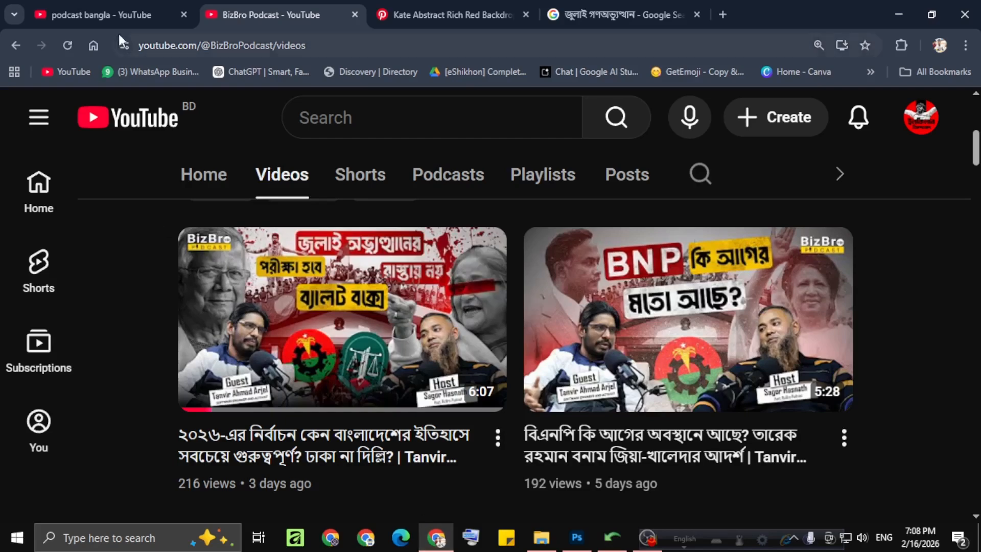
In Chrome, look through the YouTube results for podcast bangla and the BizBro Podcast videos for reference thumbnails, and return to Photoshop
{"action": "left_click", "coordinate": [107, 14]}
{"action": "scroll", "coordinate": [745, 284], "scroll_direction": "up", "scroll_amount": 5}
{"action": "scroll", "coordinate": [745, 283], "scroll_direction": "down", "scroll_amount": 15}
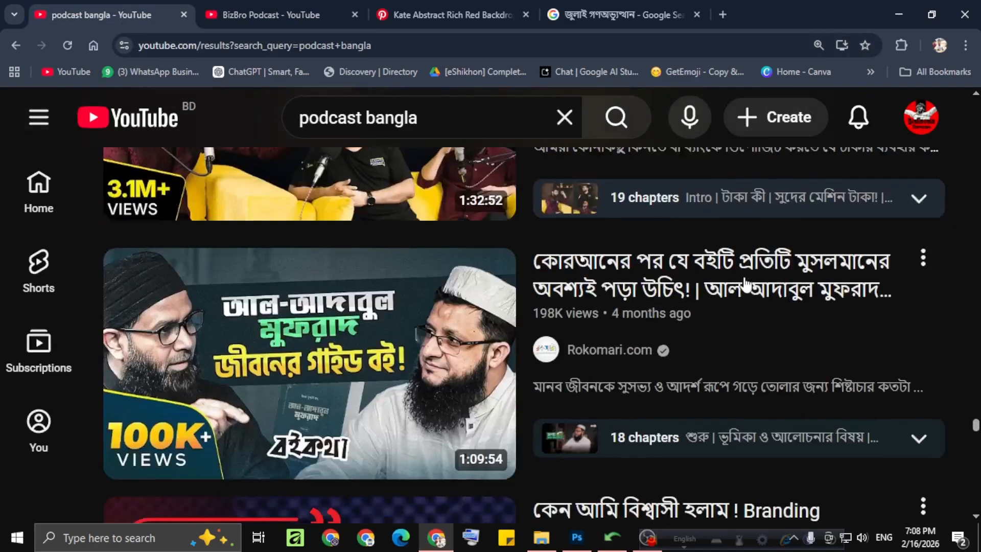
{"action": "scroll", "coordinate": [746, 284], "scroll_direction": "up", "scroll_amount": 2}
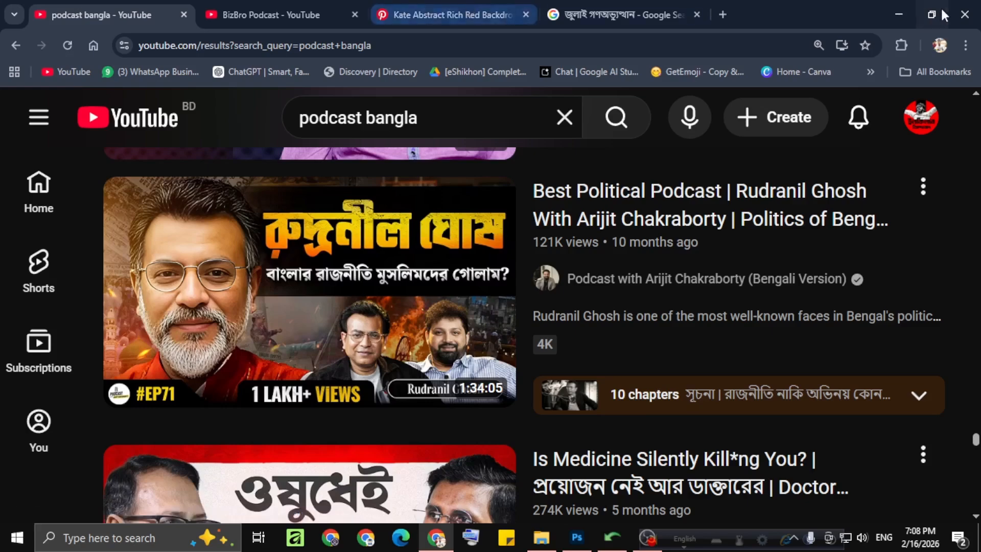
{"action": "left_click", "coordinate": [308, 13]}
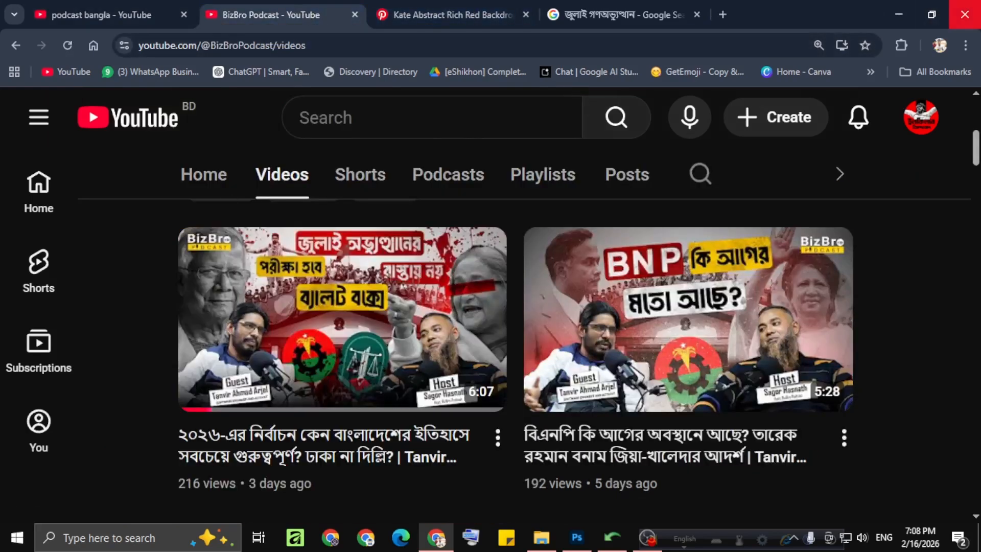
{"action": "left_click", "coordinate": [898, 7]}
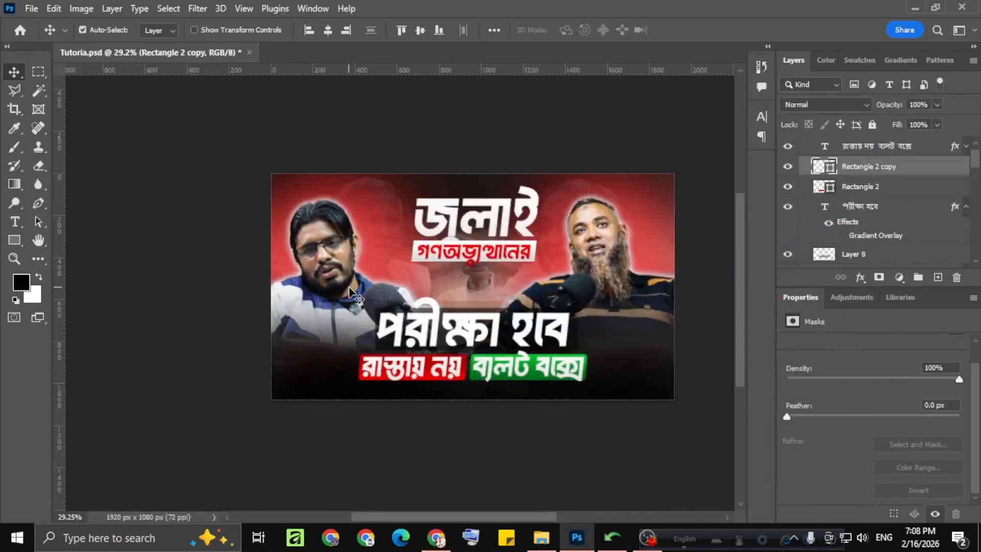
{"action": "scroll", "coordinate": [360, 296], "scroll_direction": "up", "scroll_amount": 2}
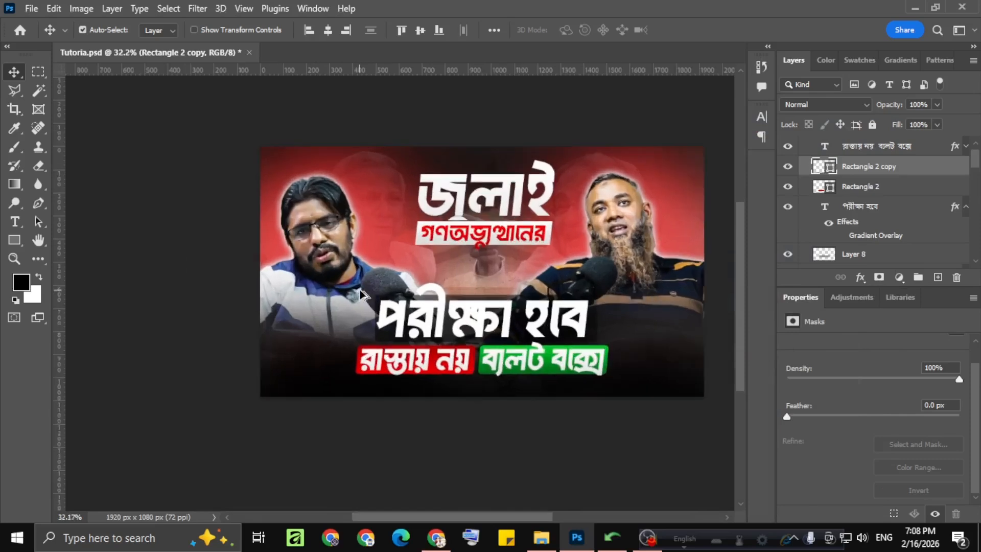
{"action": "scroll", "coordinate": [251, 331], "scroll_direction": "up", "scroll_amount": 1}
{"action": "scroll", "coordinate": [250, 331], "scroll_direction": "up", "scroll_amount": 1}
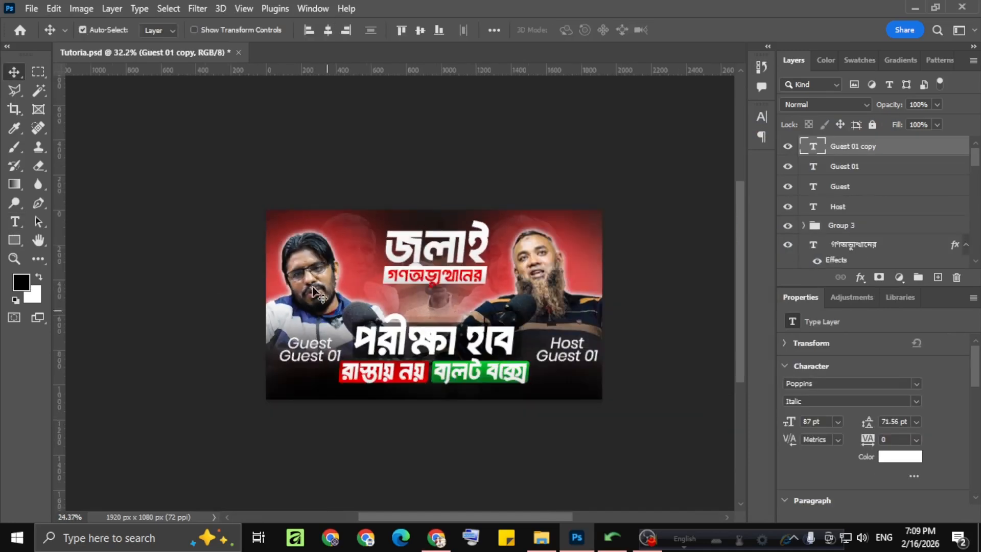
Delete the four text layers Guest 01 copy, Guest 01, Guest and Host
{"action": "scroll", "coordinate": [547, 327], "scroll_direction": "down", "scroll_amount": 2}
{"action": "scroll", "coordinate": [595, 335], "scroll_direction": "up", "scroll_amount": 1}
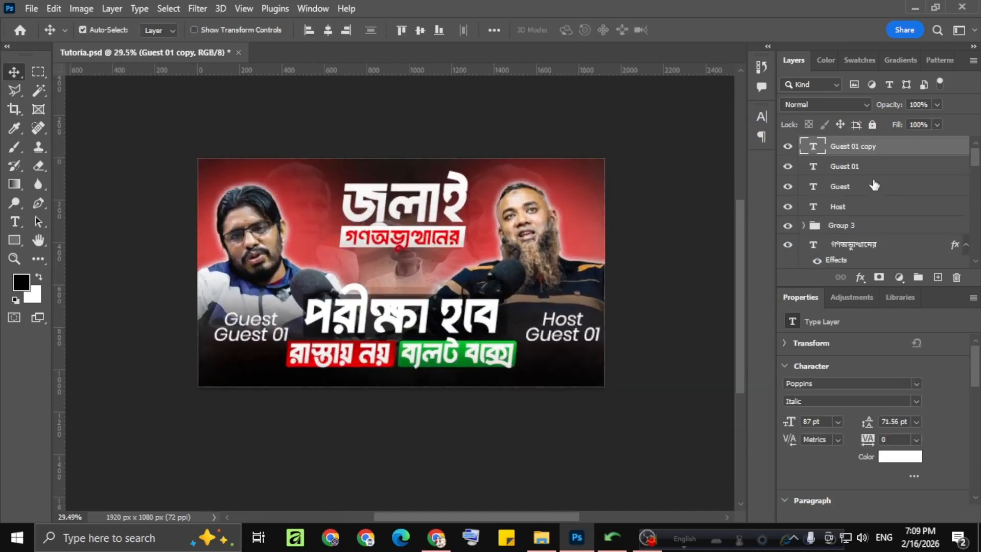
{"action": "left_click", "coordinate": [867, 211], "text": "shift"}
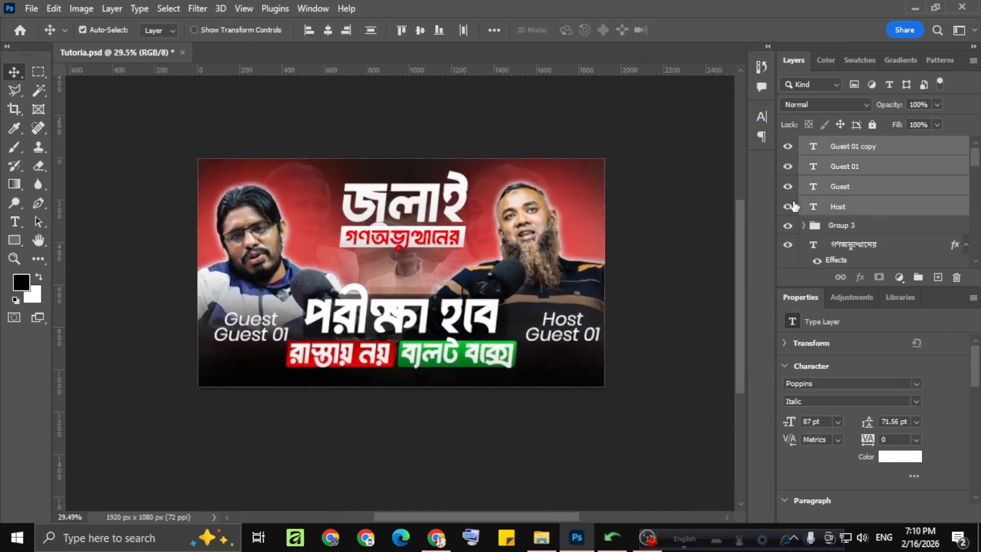
{"action": "left_click", "coordinate": [955, 278]}
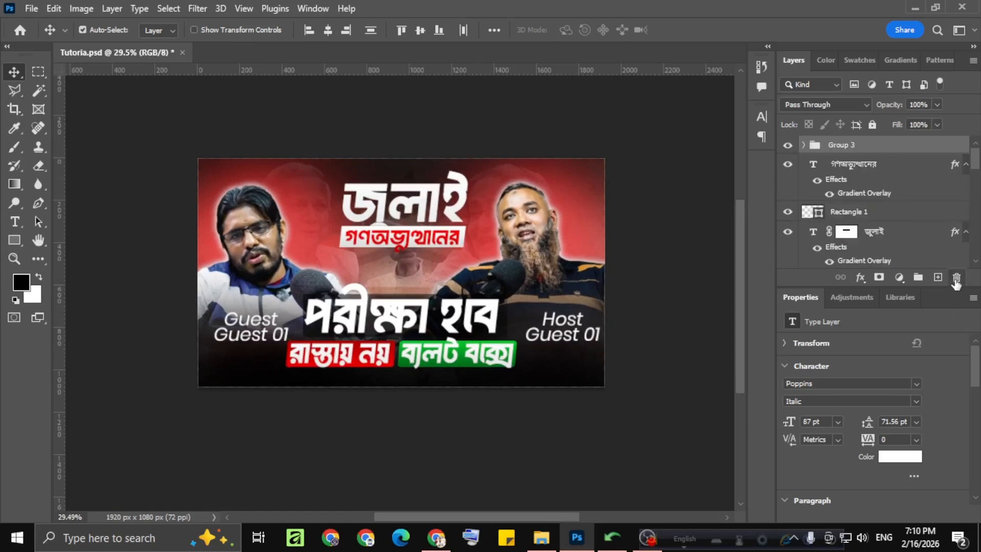
Examine the complete thumbnail without the speaker labels, checking headlines, speakers and background at different zoom levels
{"action": "scroll", "coordinate": [511, 327], "scroll_direction": "down", "scroll_amount": 1}
{"action": "scroll", "coordinate": [370, 320], "scroll_direction": "up", "scroll_amount": 2}
{"action": "scroll", "coordinate": [503, 302], "scroll_direction": "down", "scroll_amount": 1}
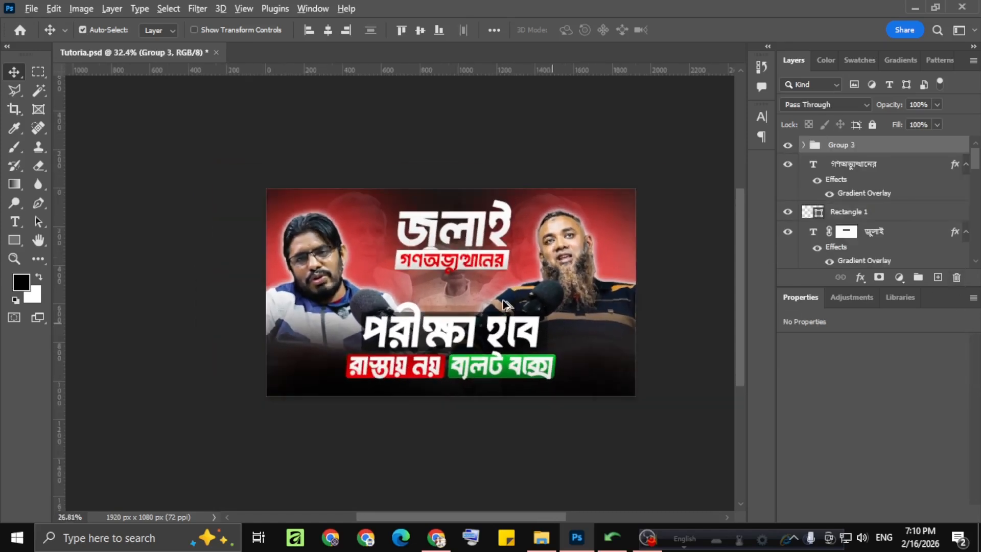
{"action": "scroll", "coordinate": [487, 291], "scroll_direction": "up", "scroll_amount": 2}
{"action": "scroll", "coordinate": [454, 263], "scroll_direction": "down", "scroll_amount": 2}
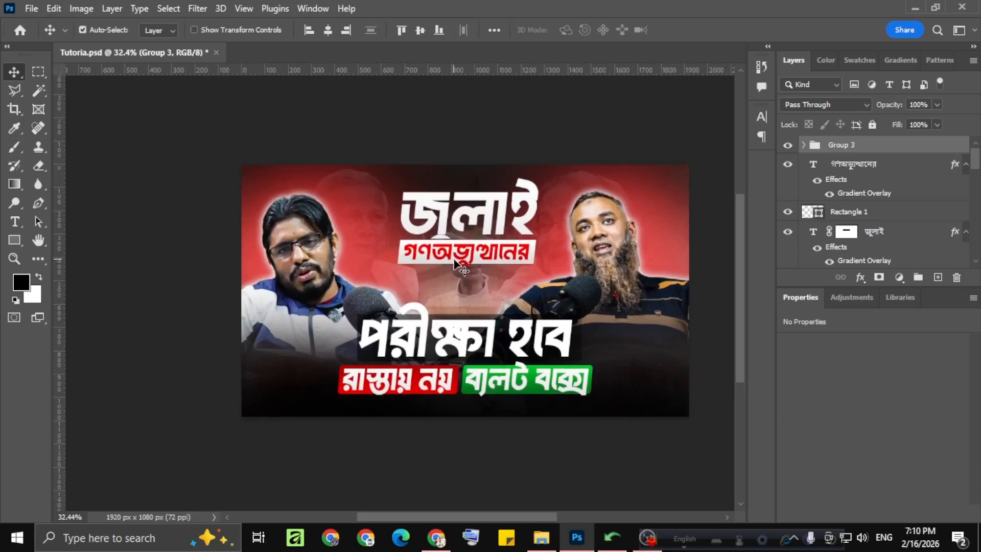
{"action": "scroll", "coordinate": [455, 263], "scroll_direction": "up", "scroll_amount": 1}
{"action": "scroll", "coordinate": [455, 263], "scroll_direction": "down", "scroll_amount": 2}
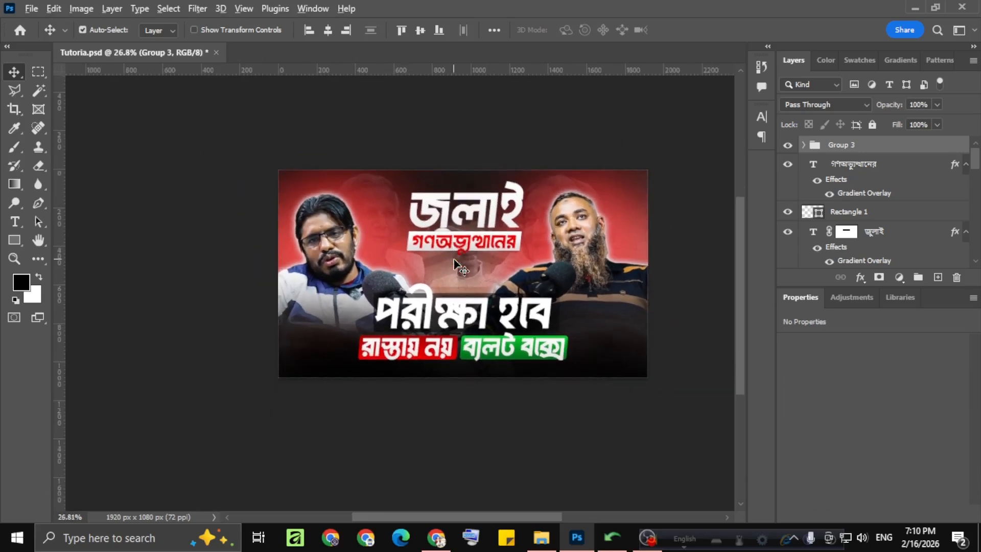
{"action": "scroll", "coordinate": [453, 259], "scroll_direction": "down", "scroll_amount": 1}
{"action": "scroll", "coordinate": [454, 259], "scroll_direction": "down", "scroll_amount": 1}
{"action": "scroll", "coordinate": [454, 259], "scroll_direction": "up", "scroll_amount": 1}
{"action": "scroll", "coordinate": [281, 286], "scroll_direction": "down", "scroll_amount": 1}
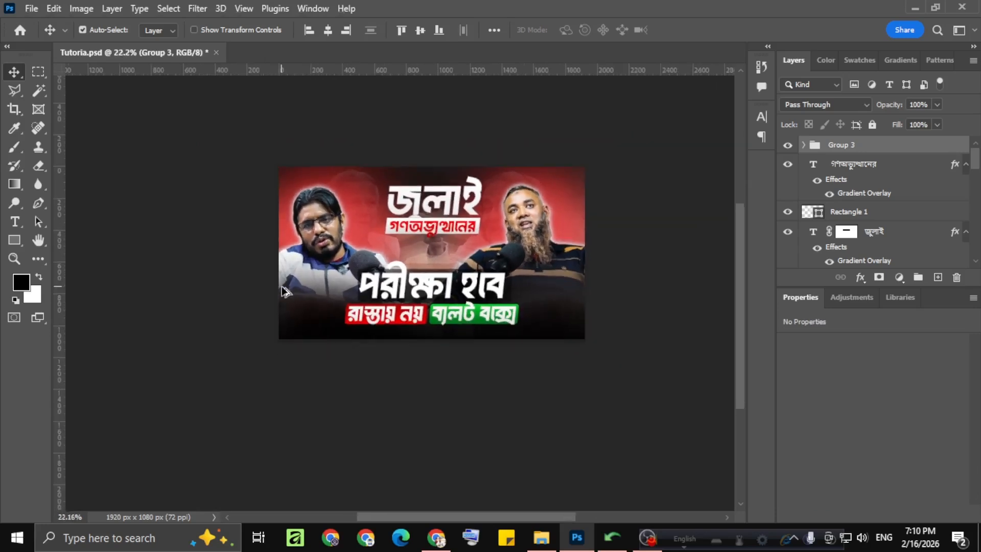
{"action": "scroll", "coordinate": [355, 294], "scroll_direction": "up", "scroll_amount": 1}
{"action": "scroll", "coordinate": [356, 294], "scroll_direction": "up", "scroll_amount": 1}
{"action": "scroll", "coordinate": [356, 294], "scroll_direction": "up", "scroll_amount": 1}
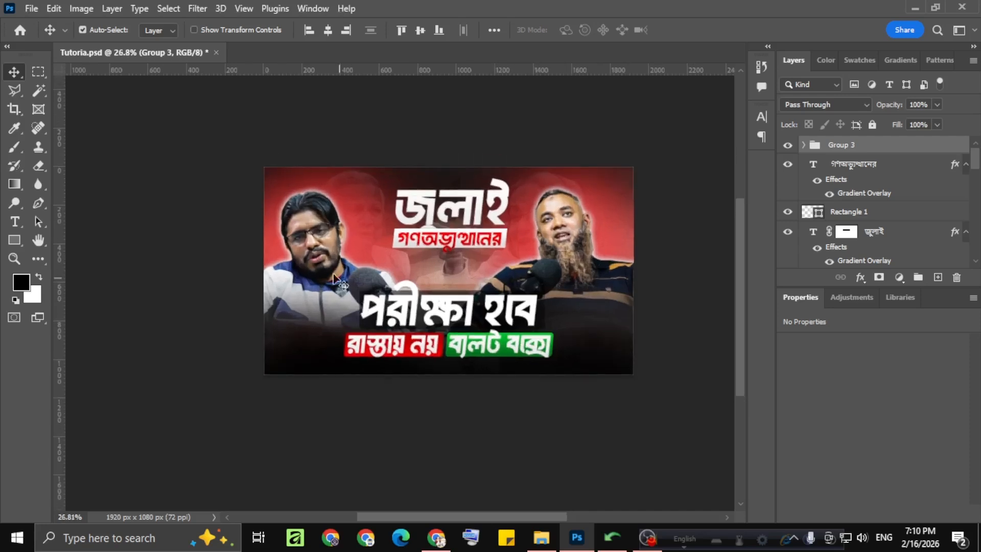
{"action": "scroll", "coordinate": [324, 265], "scroll_direction": "down", "scroll_amount": 1}
{"action": "scroll", "coordinate": [324, 266], "scroll_direction": "up", "scroll_amount": 2}
{"action": "scroll", "coordinate": [324, 265], "scroll_direction": "down", "scroll_amount": 1}
Stamp all visible layers into a new layer above Group 3 and convert it to a smart object
{"action": "key", "text": "ctrl+shift+alt+e"}
{"action": "right_click", "coordinate": [829, 147]}
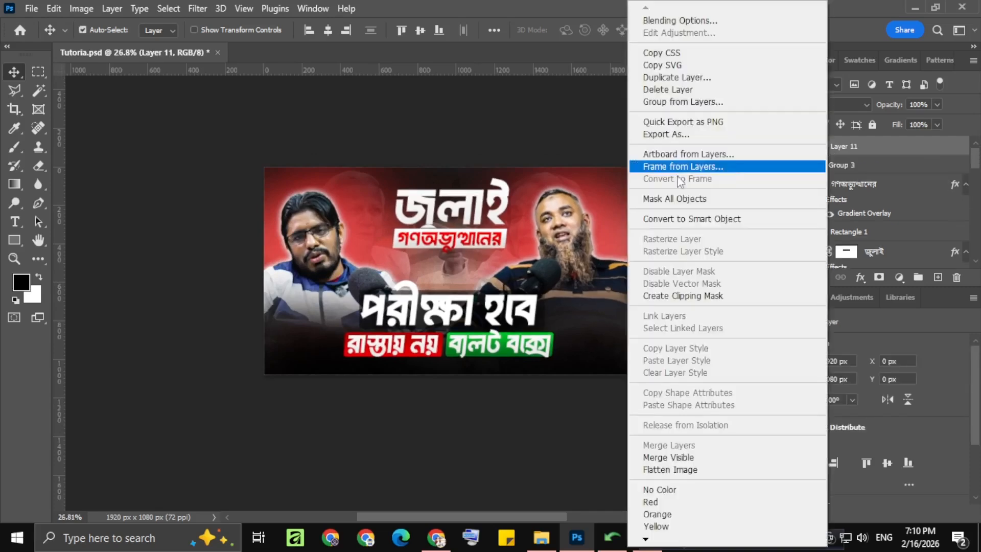
{"action": "left_click", "coordinate": [677, 218]}
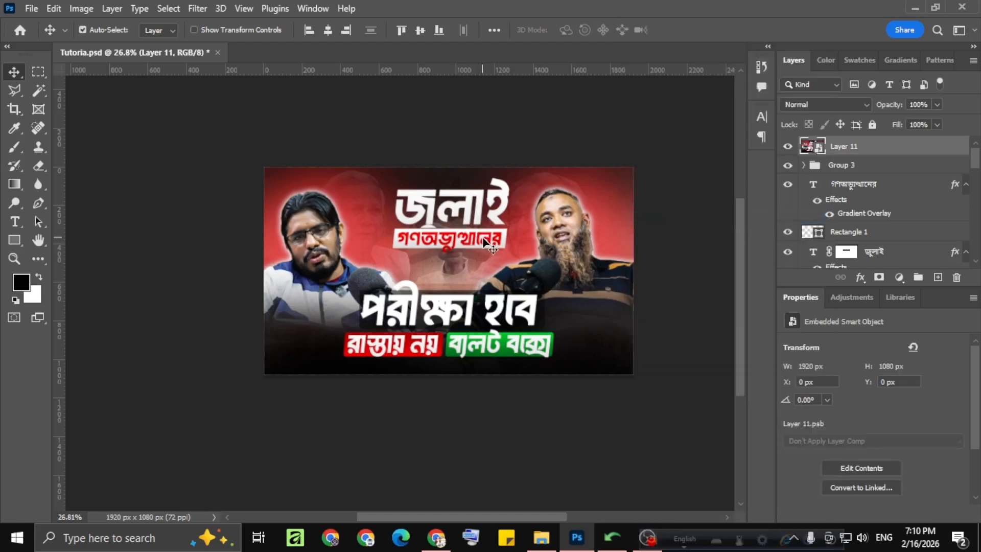
Open the Export As settings for the finished thumbnail
{"action": "left_click", "coordinate": [32, 8]}
{"action": "mouse_move", "coordinate": [109, 234]}
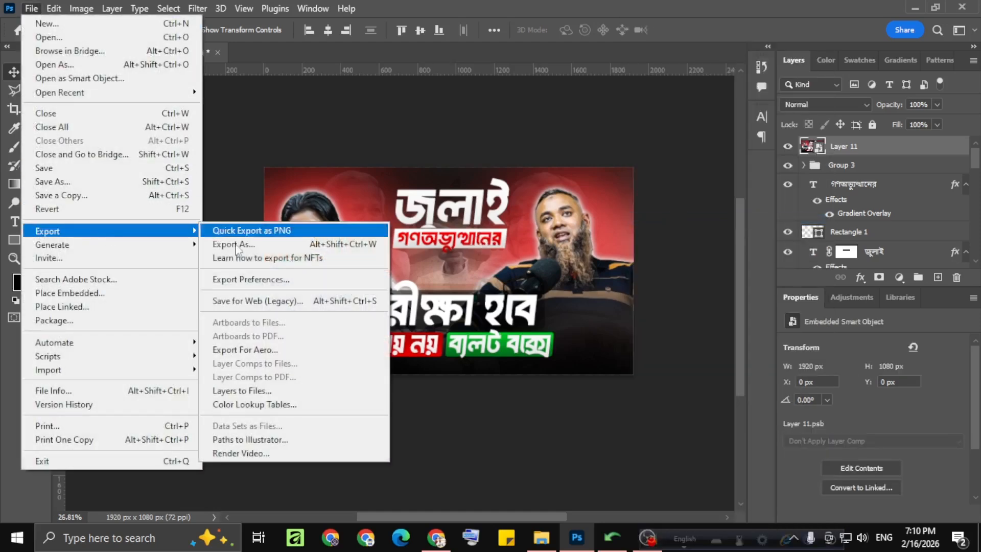
{"action": "left_click", "coordinate": [247, 244]}
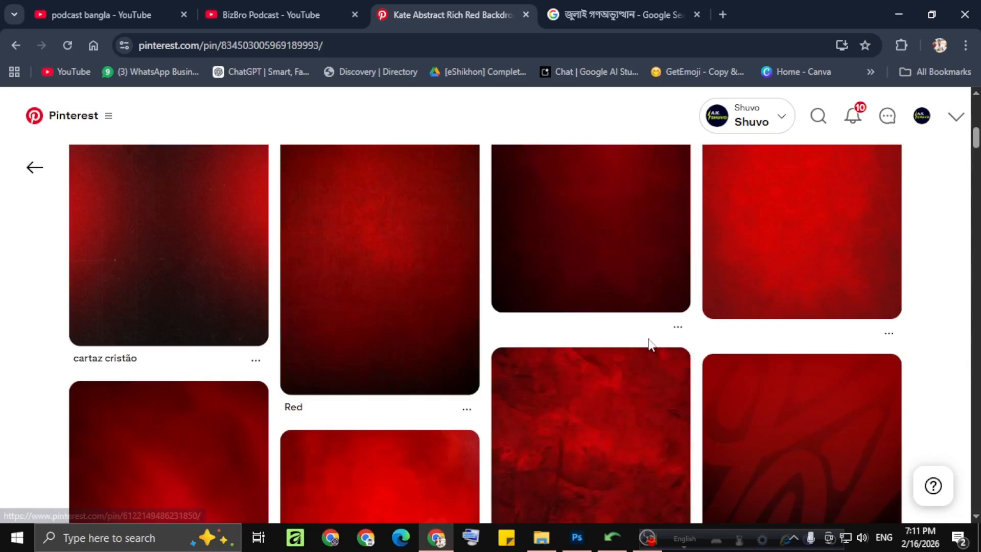
On Pinterest, find a dark red grunge texture, enlarge it, copy the image and return to Photoshop
{"action": "scroll", "coordinate": [589, 363], "scroll_direction": "down", "scroll_amount": 2}
{"action": "left_click", "coordinate": [589, 364]}
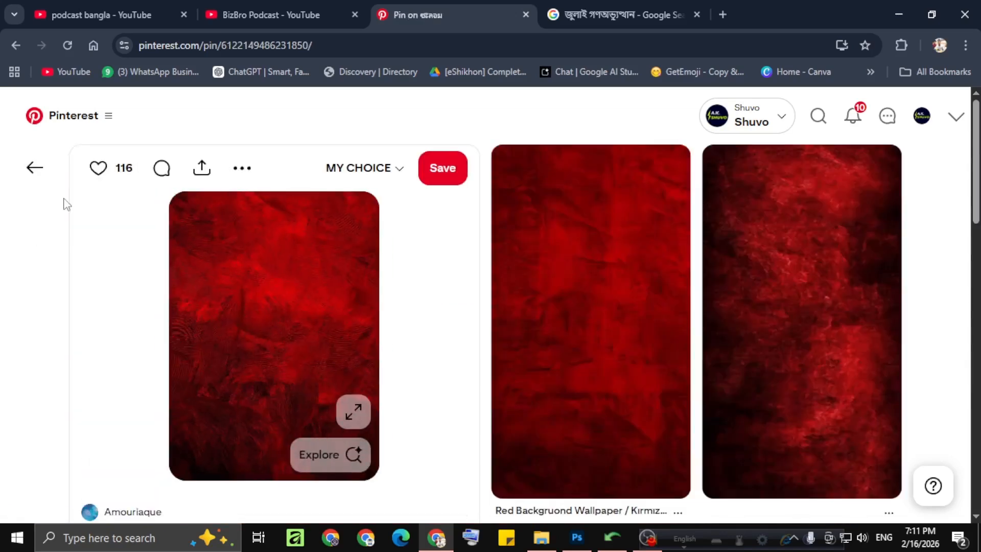
{"action": "left_click", "coordinate": [793, 263]}
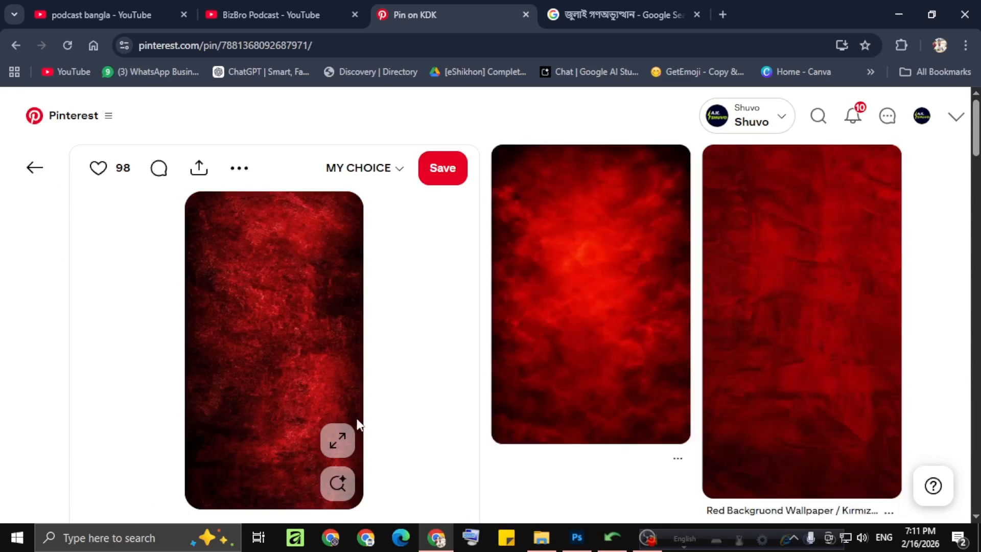
{"action": "left_click", "coordinate": [338, 438]}
{"action": "right_click", "coordinate": [467, 253]}
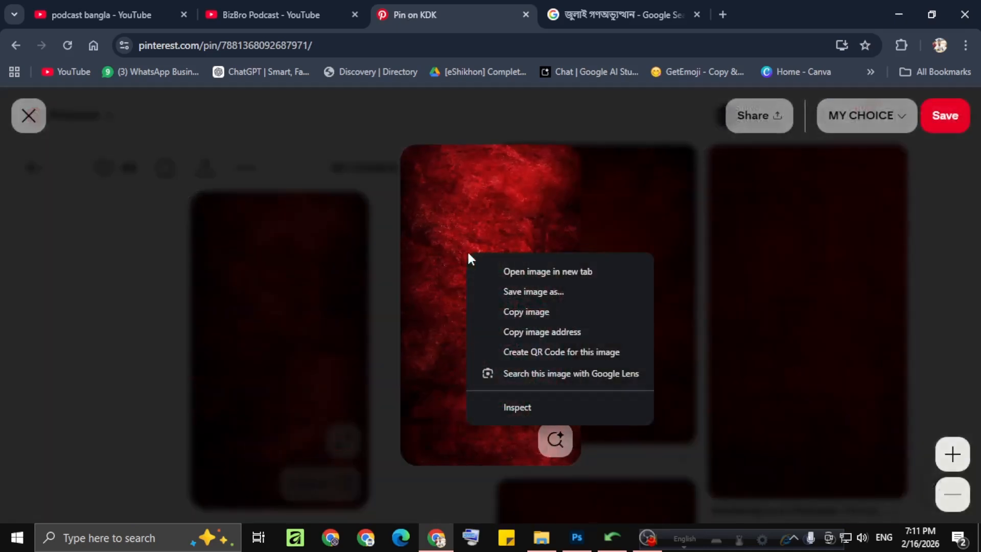
{"action": "left_click", "coordinate": [543, 313]}
{"action": "left_click", "coordinate": [898, 9]}
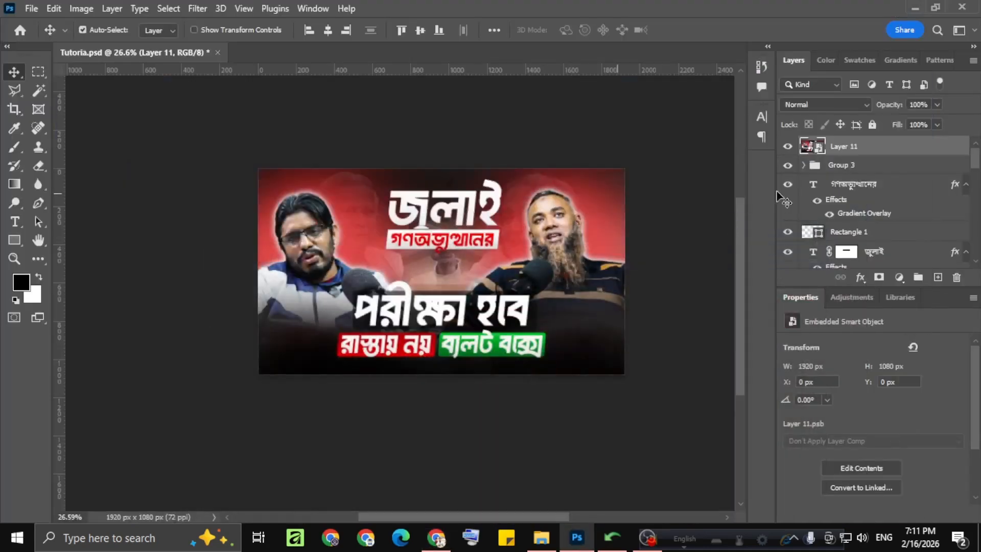
Delete the stamped smart object Layer 11 and add a new empty layer directly above Layer 10
{"action": "left_click", "coordinate": [788, 147]}
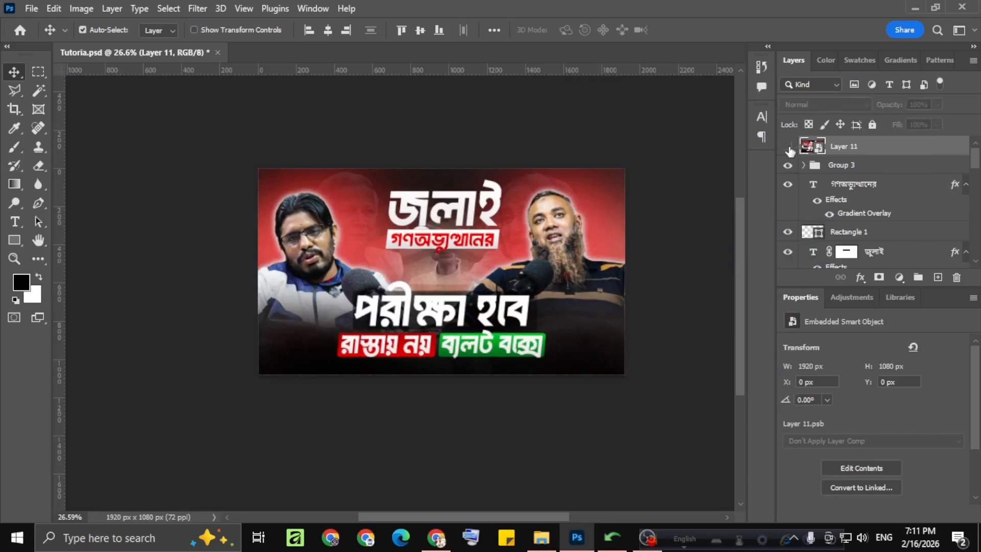
{"action": "left_click", "coordinate": [956, 278]}
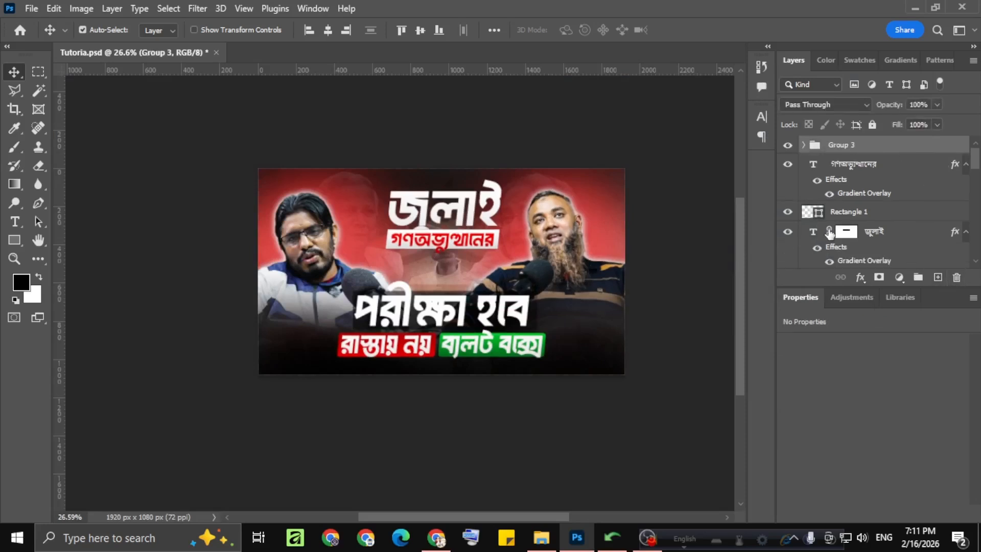
{"action": "scroll", "coordinate": [884, 207], "scroll_direction": "down", "scroll_amount": 10}
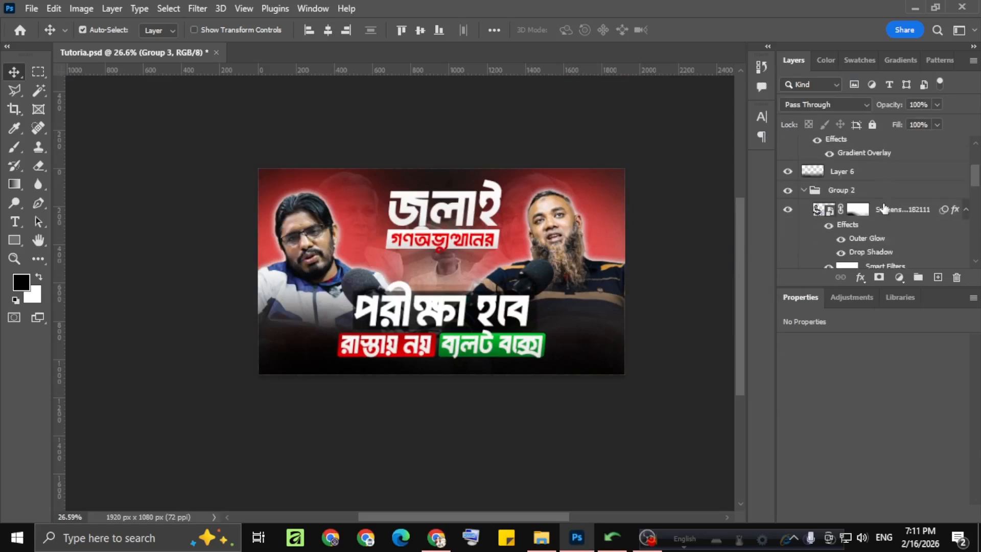
{"action": "scroll", "coordinate": [883, 207], "scroll_direction": "down", "scroll_amount": 10}
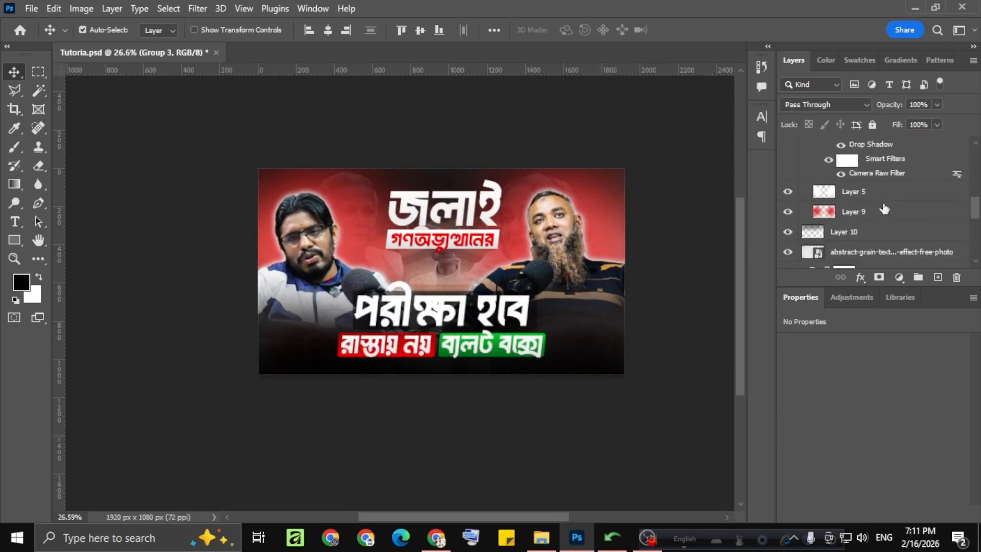
{"action": "scroll", "coordinate": [884, 208], "scroll_direction": "down", "scroll_amount": 2}
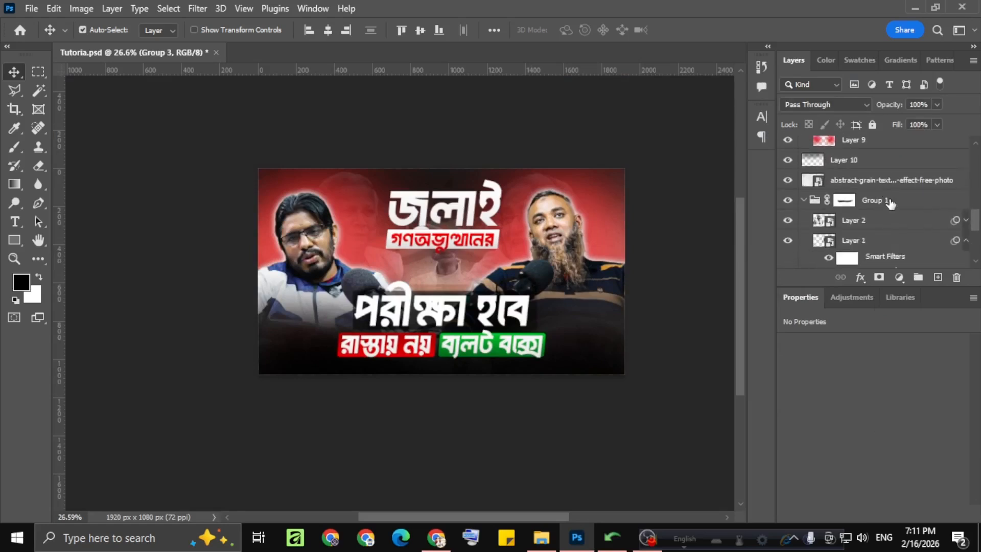
{"action": "scroll", "coordinate": [890, 204], "scroll_direction": "up", "scroll_amount": 4}
{"action": "left_click", "coordinate": [867, 210]}
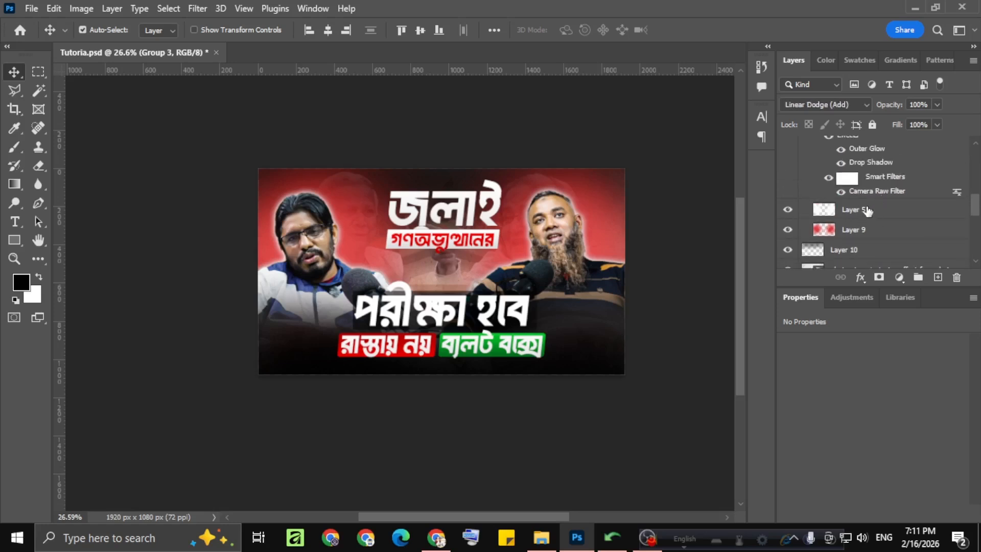
{"action": "left_click", "coordinate": [866, 210]}
{"action": "scroll", "coordinate": [858, 228], "scroll_direction": "down", "scroll_amount": 2}
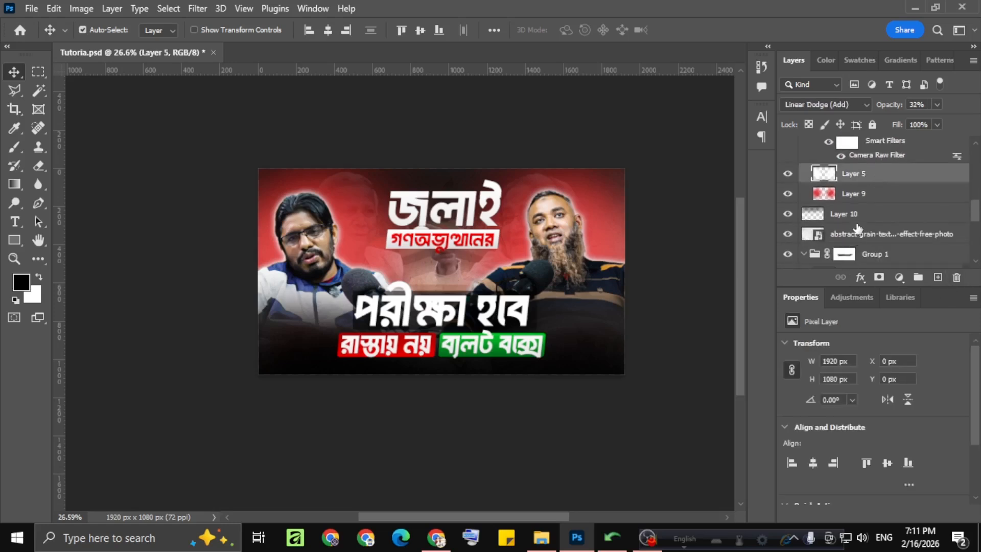
{"action": "scroll", "coordinate": [859, 228], "scroll_direction": "down", "scroll_amount": 1}
{"action": "left_click", "coordinate": [872, 202]}
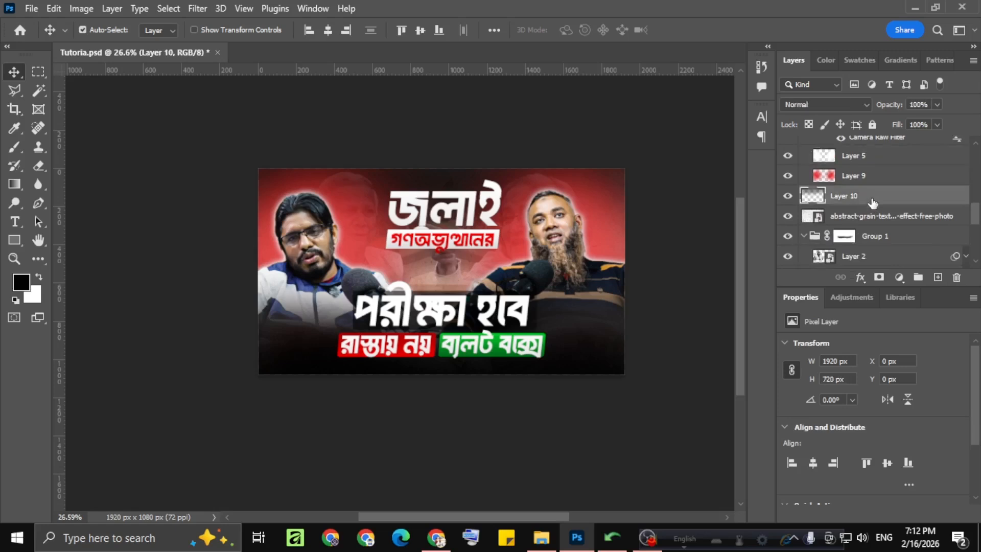
{"action": "left_click", "coordinate": [937, 275]}
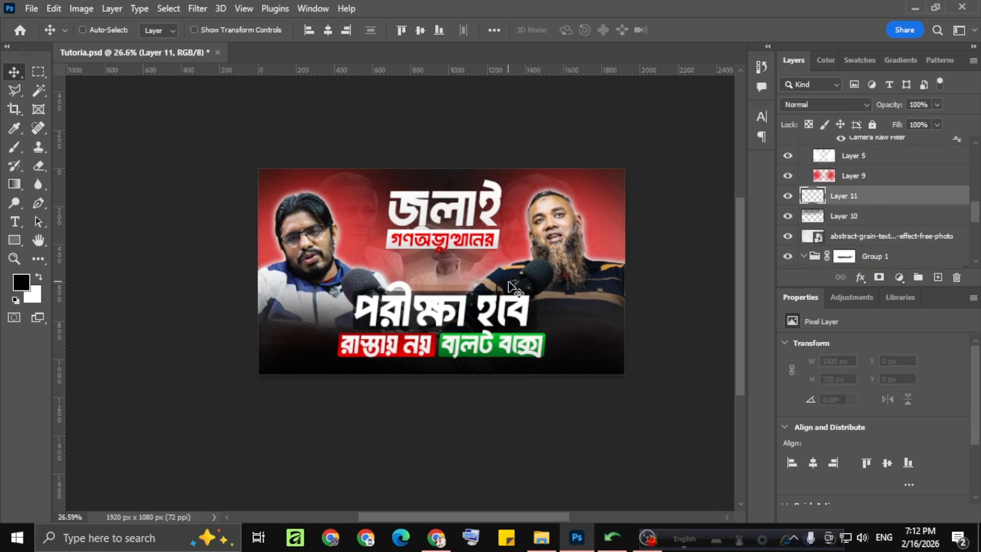
Paste the copied red texture, rotate it 90° and scale it to about 183% so it covers the whole canvas
{"action": "key", "text": "ctrl+v"}
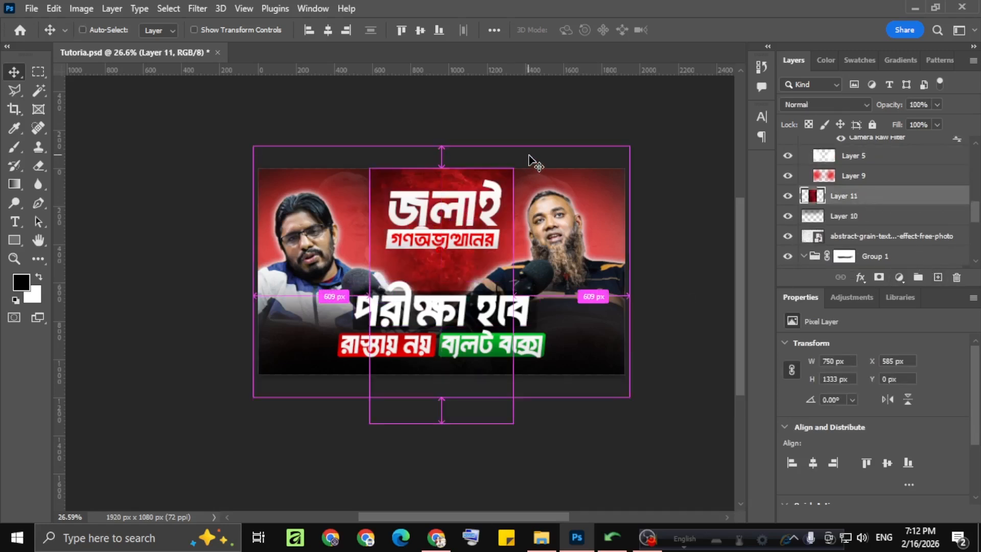
{"action": "key", "text": "ctrl+t"}
{"action": "left_click_drag", "start_coordinate": [526, 149], "coordinate": [674, 429]}
{"action": "left_click_drag", "start_coordinate": [548, 361], "coordinate": [541, 343]}
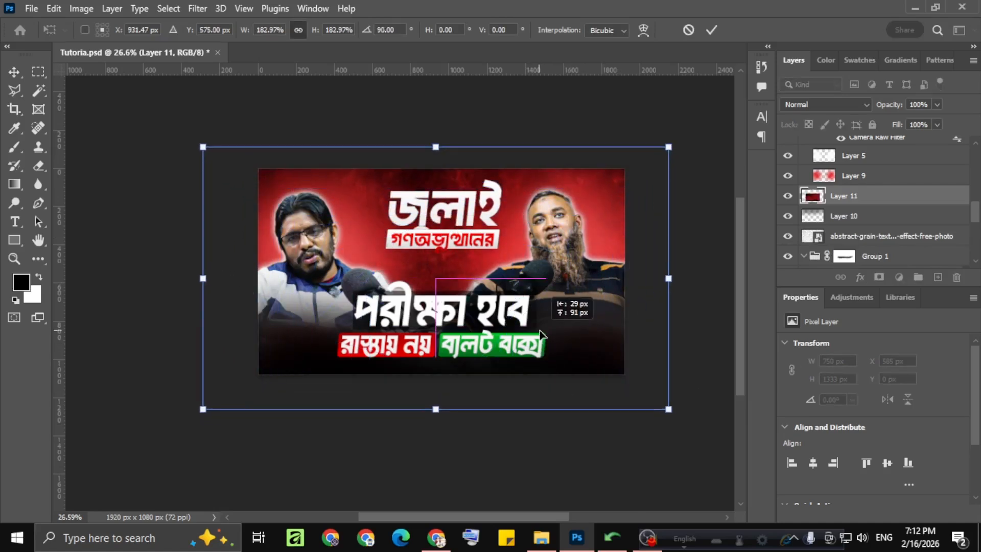
{"action": "left_click", "coordinate": [711, 31]}
Set the red texture layer's blend mode to Multiply and its opacity to 59%
{"action": "left_click", "coordinate": [818, 104]}
{"action": "left_click", "coordinate": [797, 160]}
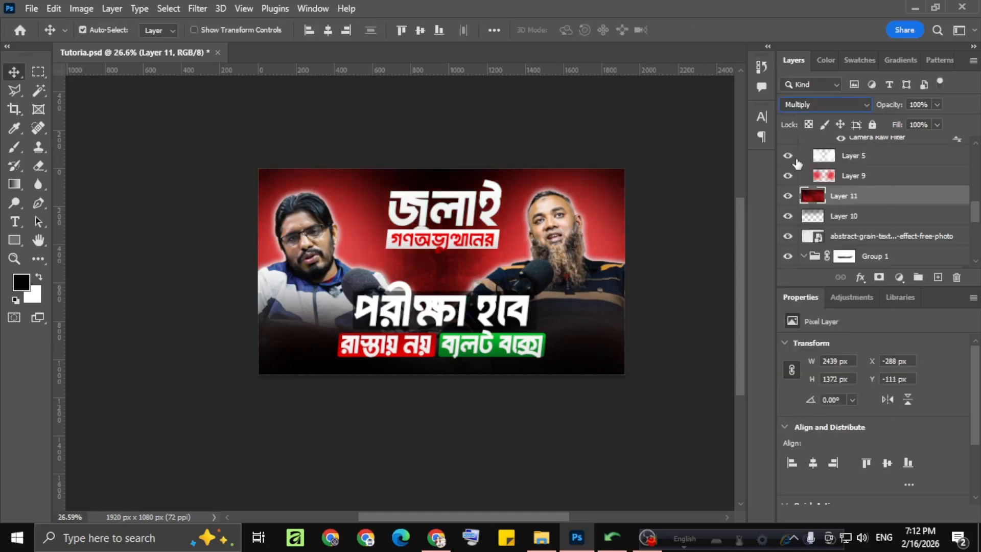
{"action": "left_click_drag", "start_coordinate": [883, 107], "coordinate": [664, 120]}
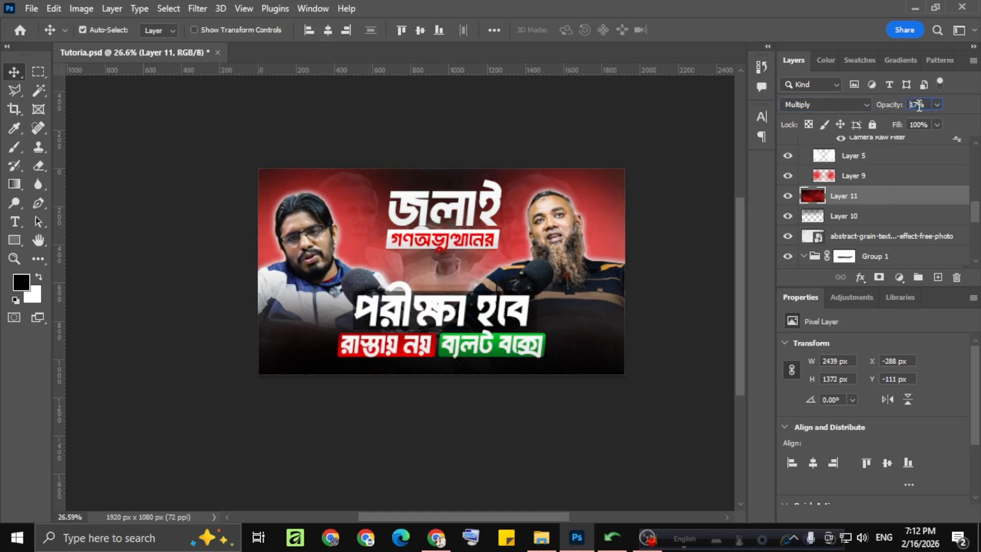
{"action": "scroll", "coordinate": [919, 105], "scroll_direction": "up", "scroll_amount": 5}
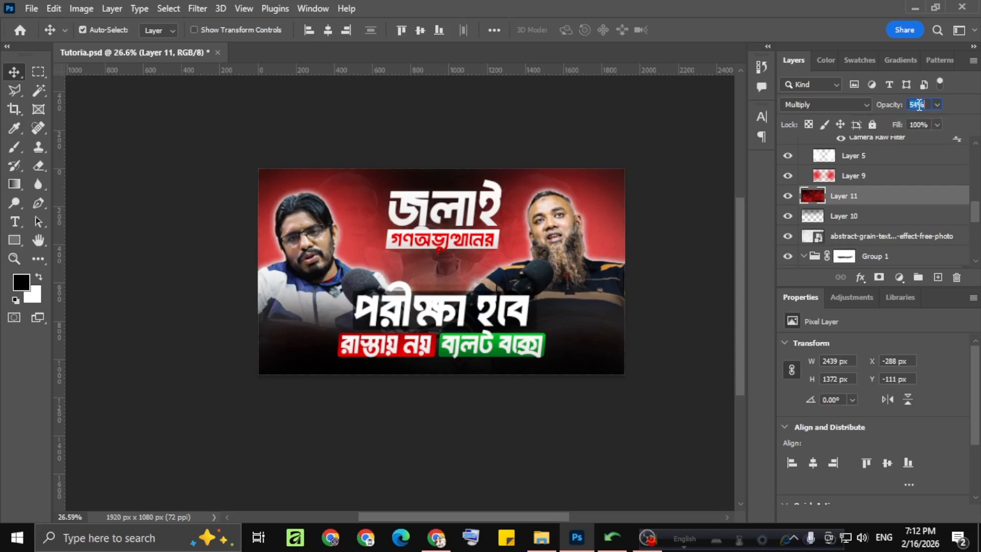
Collapse Group 1 and move Layer 10 down the stack to sit between Layer 4 and Layer 7
{"action": "scroll", "coordinate": [868, 204], "scroll_direction": "down", "scroll_amount": 2}
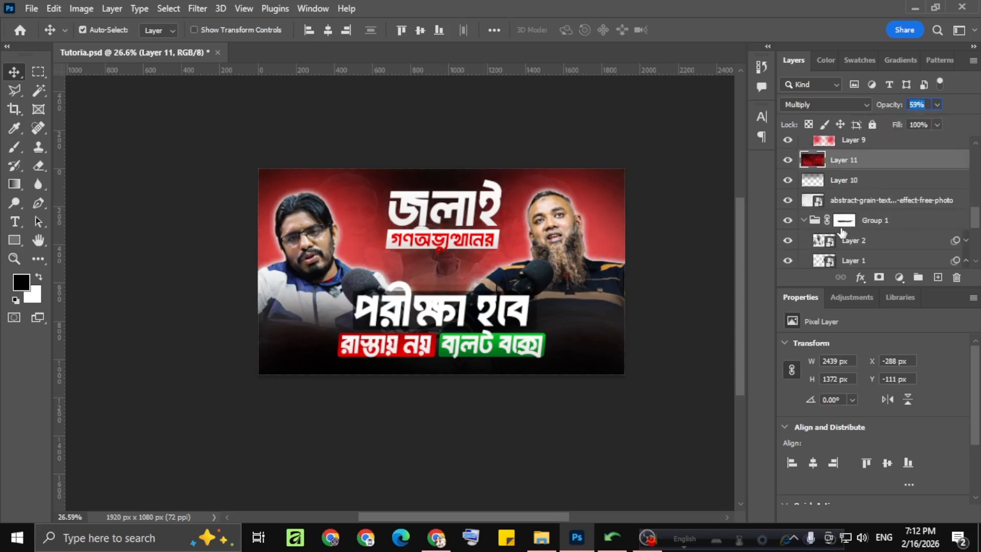
{"action": "left_click", "coordinate": [801, 224]}
{"action": "left_click", "coordinate": [802, 222]}
{"action": "scroll", "coordinate": [879, 226], "scroll_direction": "down", "scroll_amount": 1}
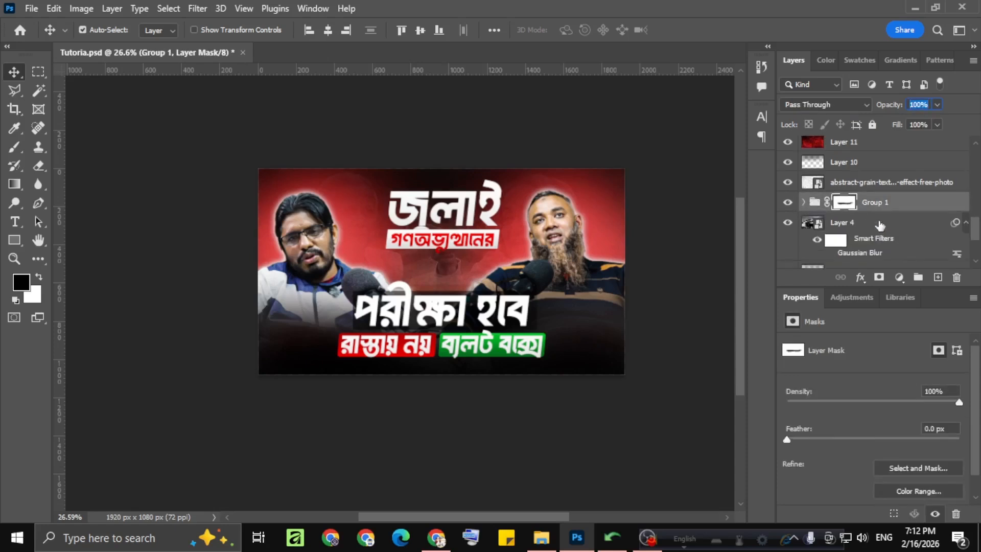
{"action": "left_click_drag", "start_coordinate": [849, 163], "coordinate": [849, 219]}
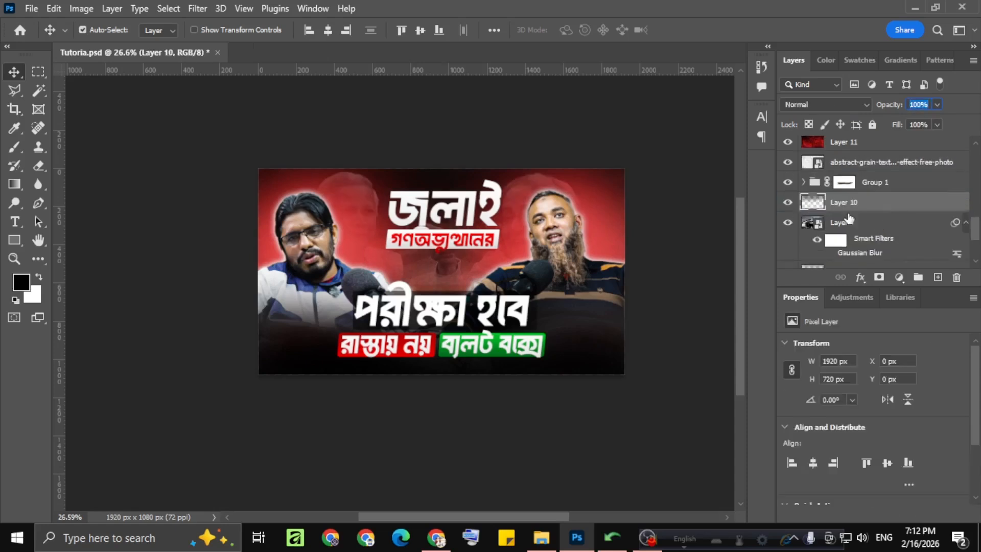
{"action": "scroll", "coordinate": [883, 213], "scroll_direction": "down", "scroll_amount": 2}
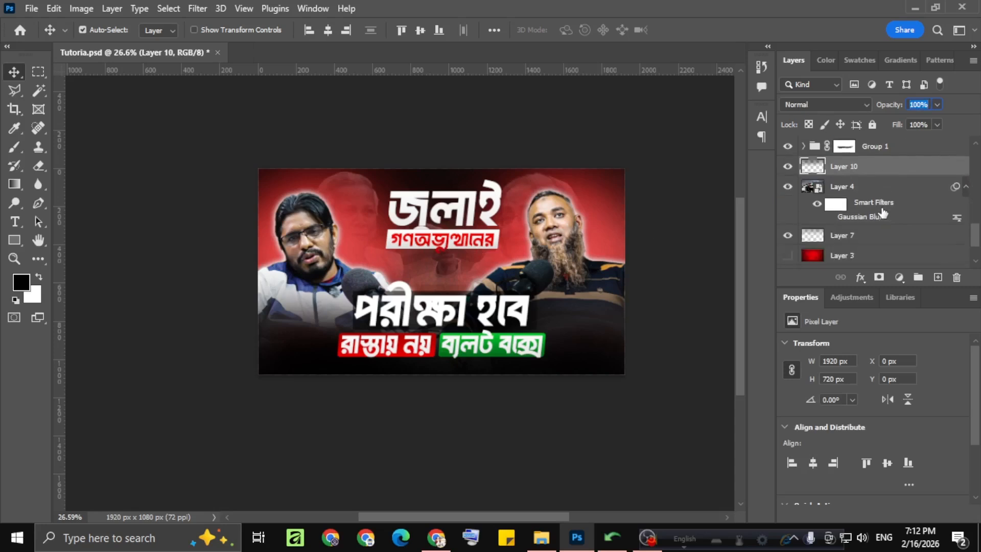
{"action": "left_click_drag", "start_coordinate": [869, 180], "coordinate": [865, 228]}
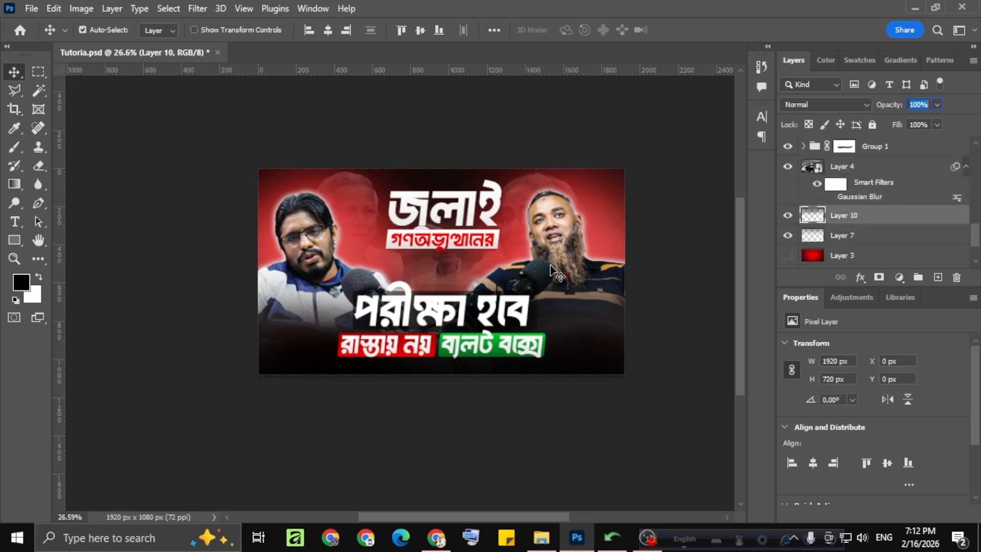
Examine the thumbnail at different zoom levels and compare the background with Layer 10 hidden and shown
{"action": "left_click", "coordinate": [439, 243]}
{"action": "scroll", "coordinate": [436, 227], "scroll_direction": "up", "scroll_amount": 2}
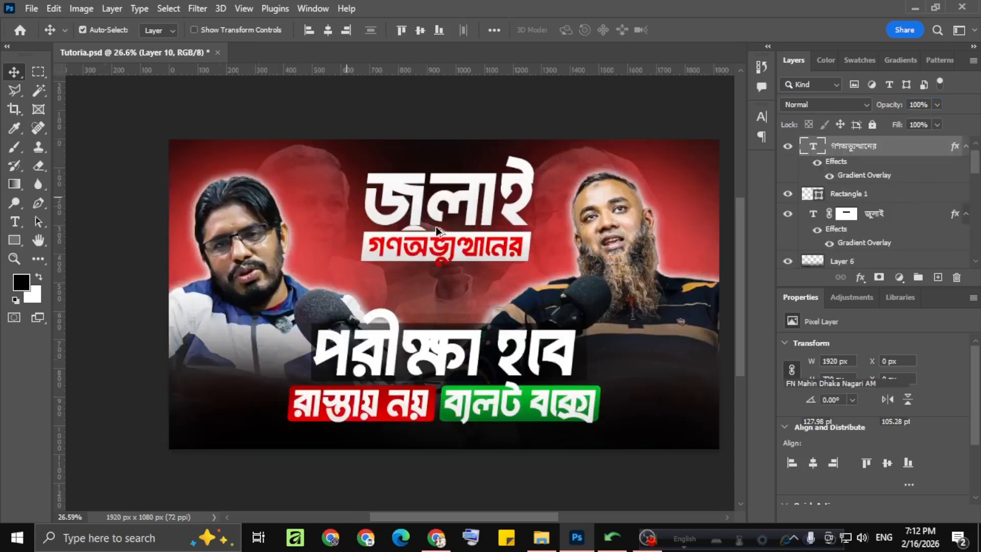
{"action": "scroll", "coordinate": [445, 276], "scroll_direction": "up", "scroll_amount": 2}
{"action": "scroll", "coordinate": [445, 274], "scroll_direction": "down", "scroll_amount": 4}
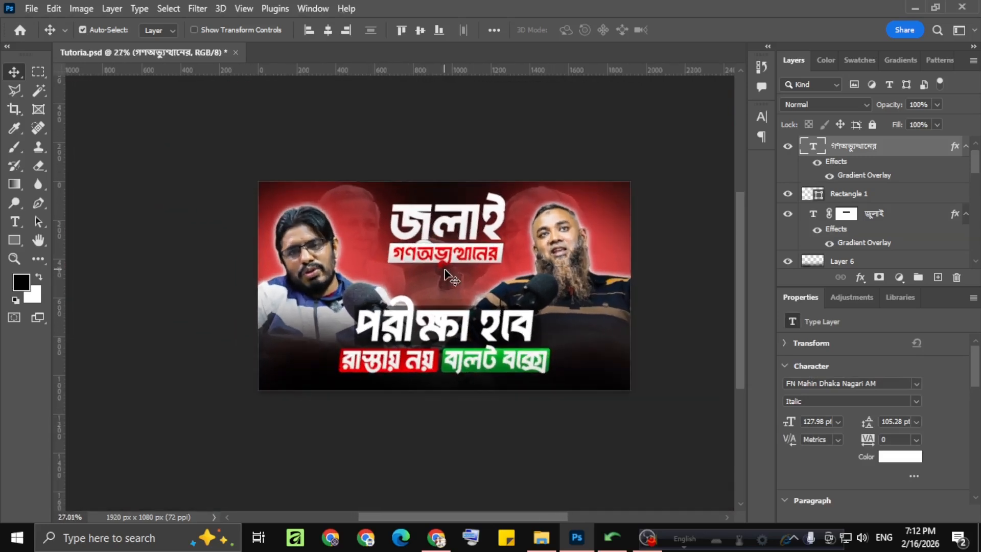
{"action": "scroll", "coordinate": [843, 194], "scroll_direction": "up", "scroll_amount": 1}
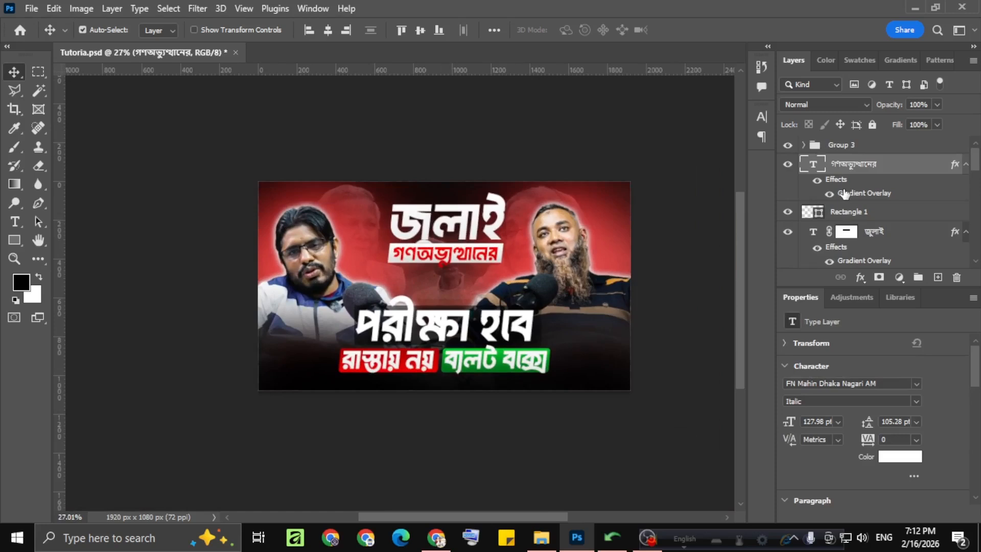
{"action": "scroll", "coordinate": [843, 194], "scroll_direction": "down", "scroll_amount": 5}
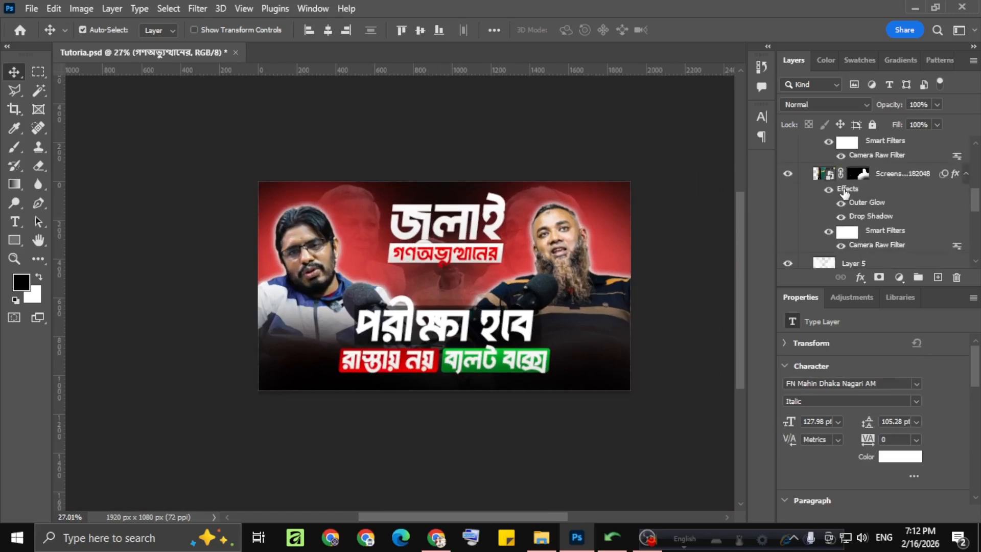
{"action": "scroll", "coordinate": [844, 193], "scroll_direction": "down", "scroll_amount": 5}
{"action": "scroll", "coordinate": [805, 197], "scroll_direction": "down", "scroll_amount": 8}
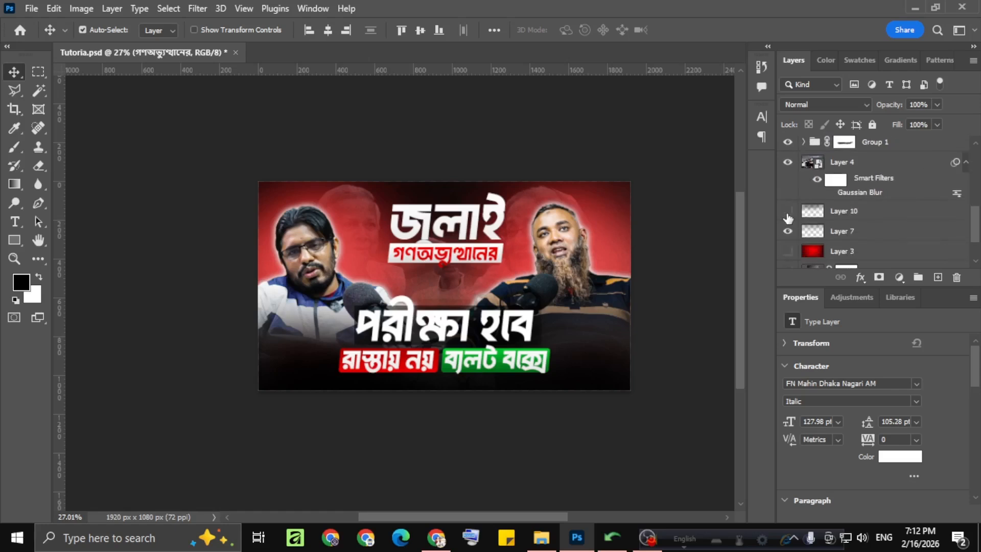
{"action": "left_click", "coordinate": [788, 219]}
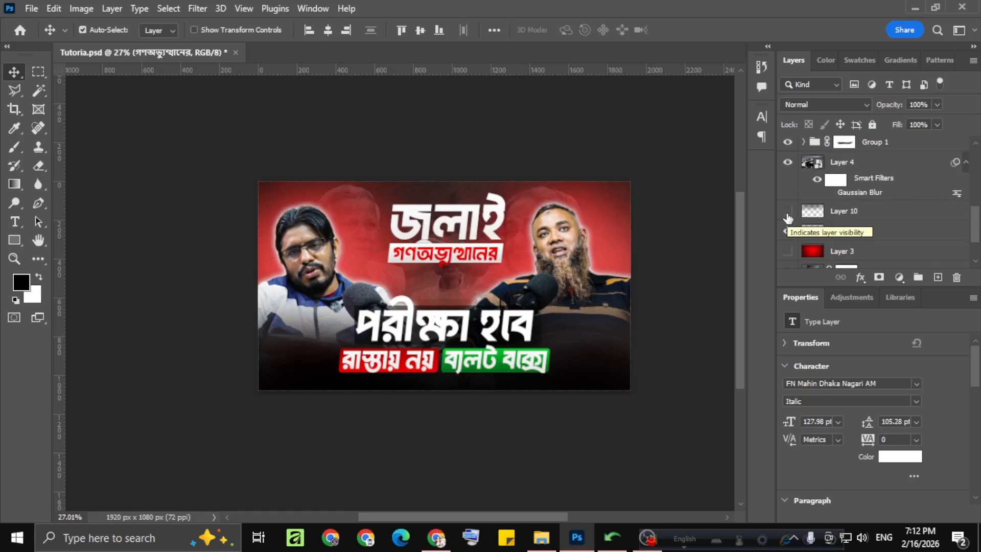
{"action": "scroll", "coordinate": [394, 237], "scroll_direction": "down", "scroll_amount": 3}
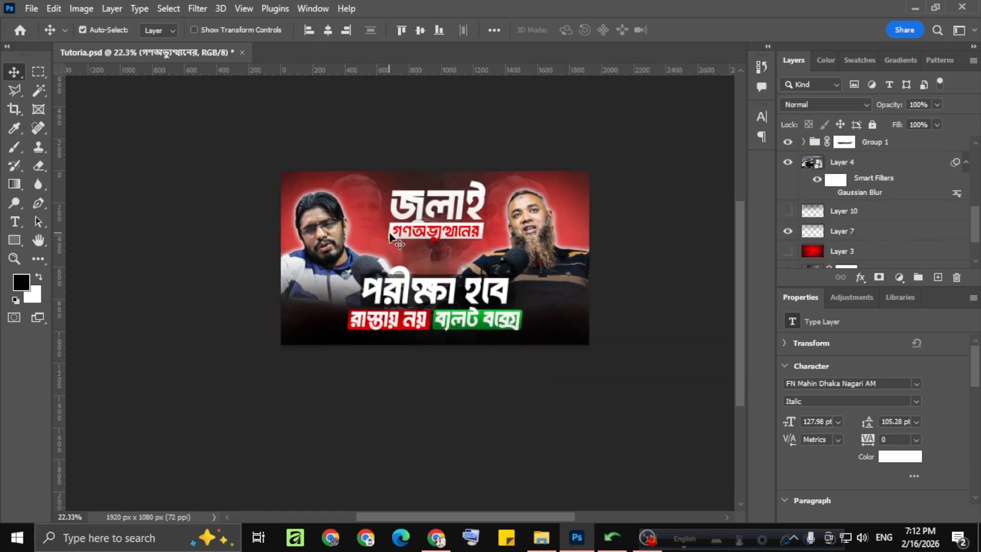
{"action": "scroll", "coordinate": [393, 238], "scroll_direction": "up", "scroll_amount": 1}
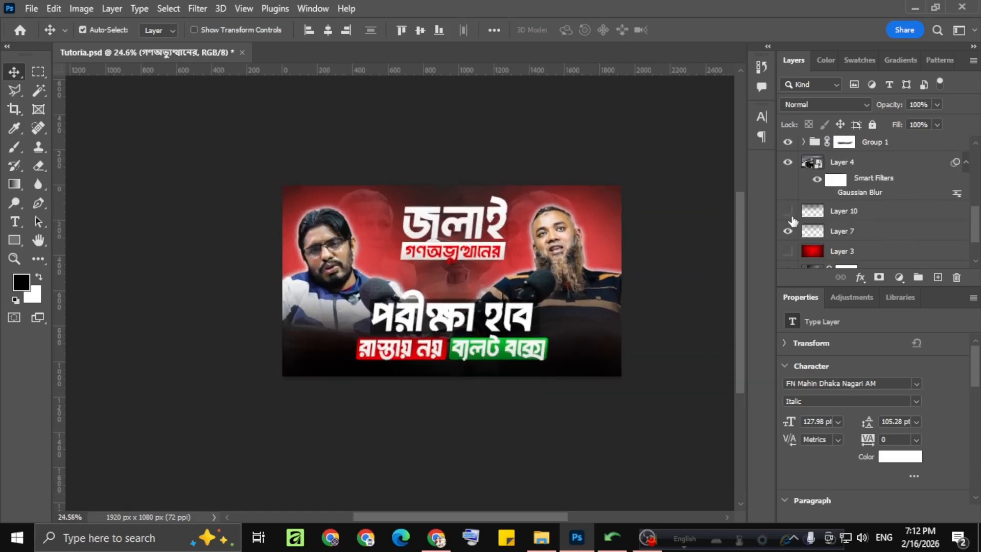
{"action": "scroll", "coordinate": [559, 258], "scroll_direction": "down", "scroll_amount": 2}
{"action": "scroll", "coordinate": [416, 274], "scroll_direction": "up", "scroll_amount": 4}
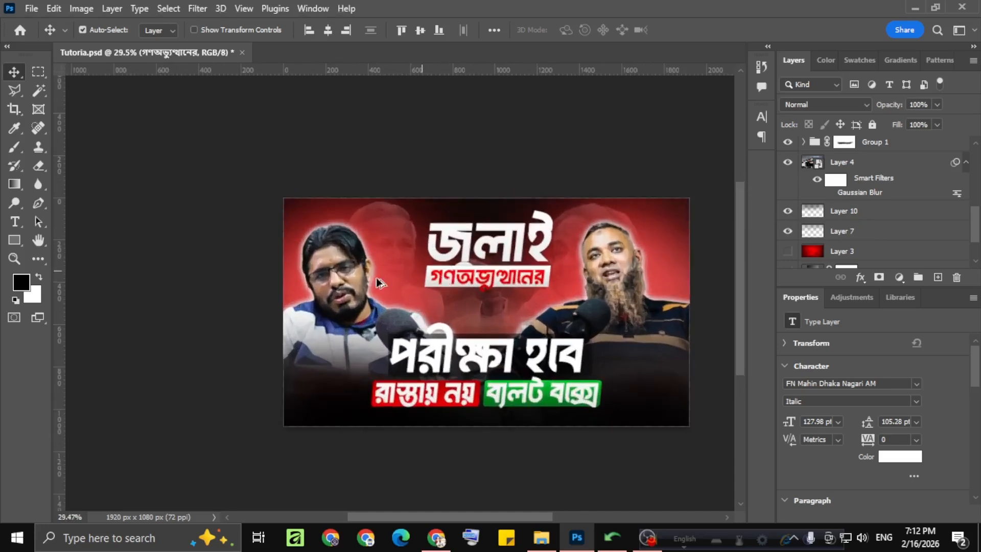
{"action": "scroll", "coordinate": [353, 279], "scroll_direction": "down", "scroll_amount": 2}
{"action": "scroll", "coordinate": [353, 278], "scroll_direction": "down", "scroll_amount": 1}
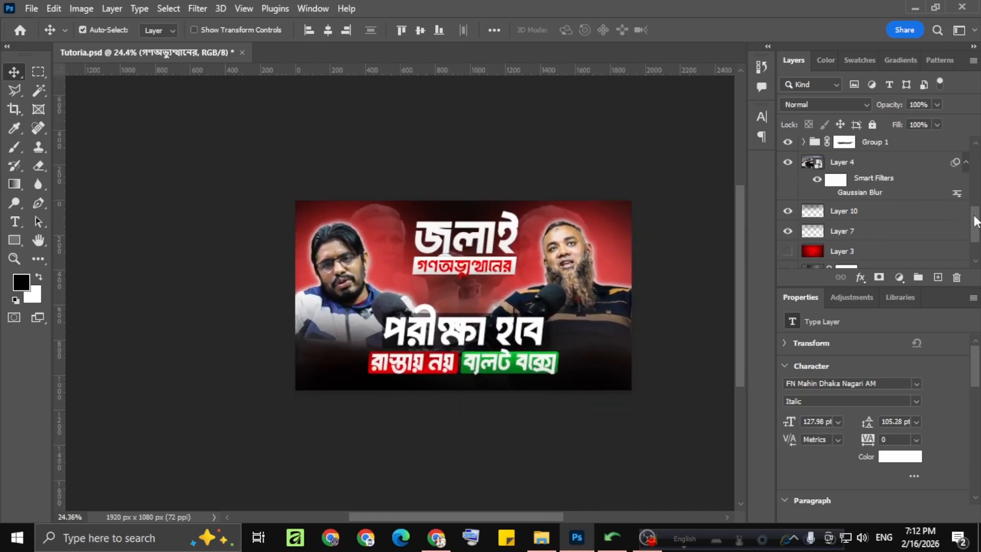
Stamp all visible layers into a new layer above Group 3 and convert it to a smart object
{"action": "left_click_drag", "start_coordinate": [975, 220], "coordinate": [975, 156]}
{"action": "left_click", "coordinate": [879, 148]}
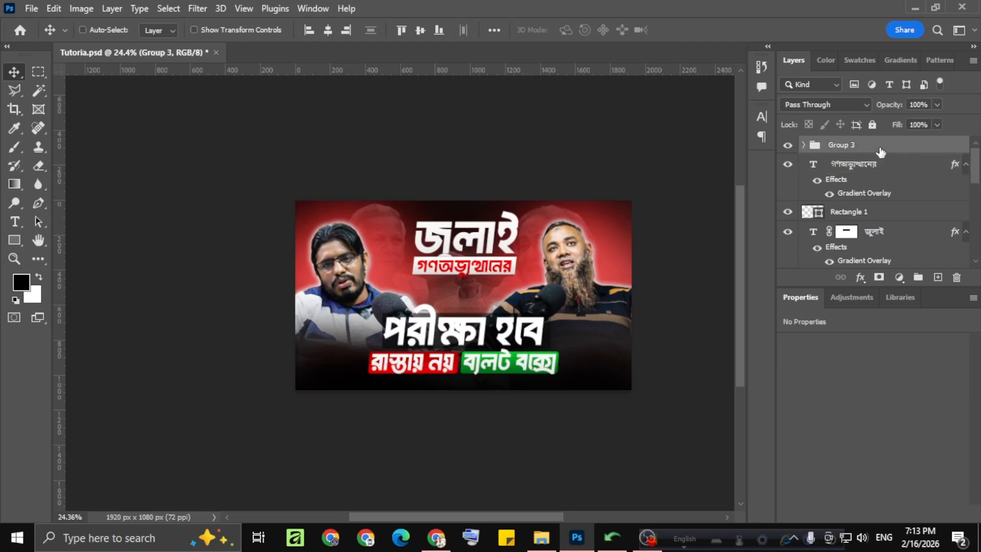
{"action": "key", "text": "ctrl+shift+alt+e"}
{"action": "right_click", "coordinate": [880, 149]}
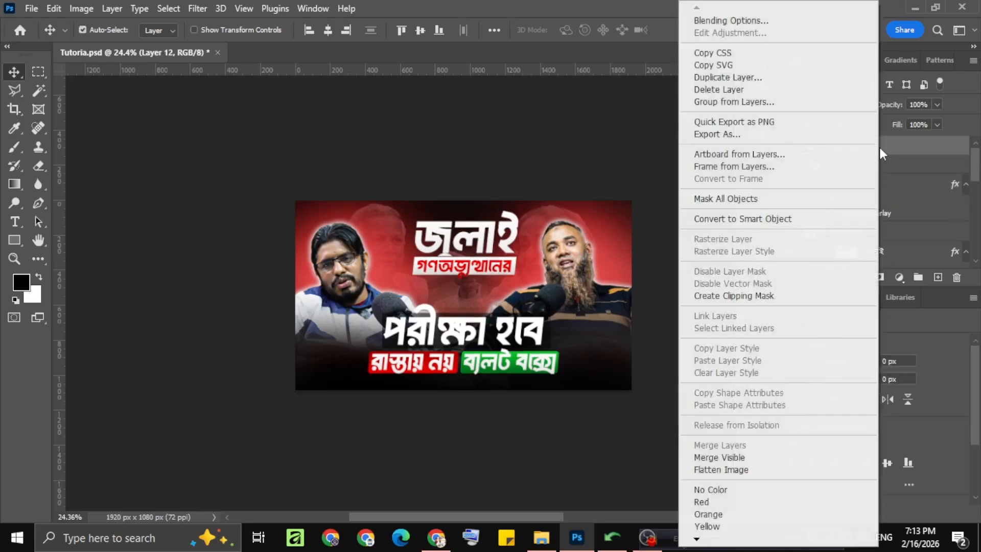
{"action": "left_click", "coordinate": [740, 218]}
Apply a Camera Raw Filter to the stamped layer with Contrast +26, Texture +33 and Clarity +17
{"action": "left_click", "coordinate": [197, 9]}
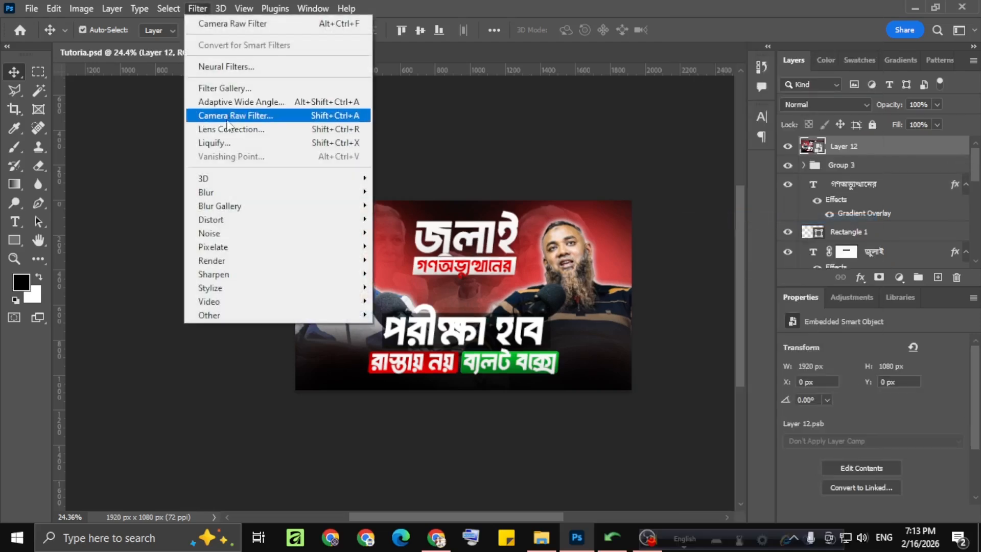
{"action": "left_click", "coordinate": [240, 116]}
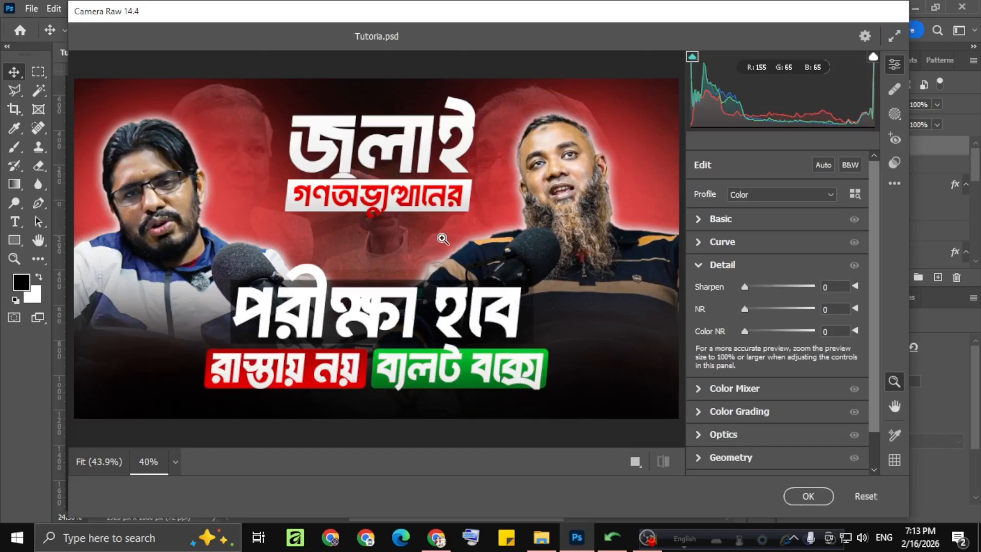
{"action": "left_click", "coordinate": [442, 239], "text": "alt"}
{"action": "left_click", "coordinate": [700, 265]}
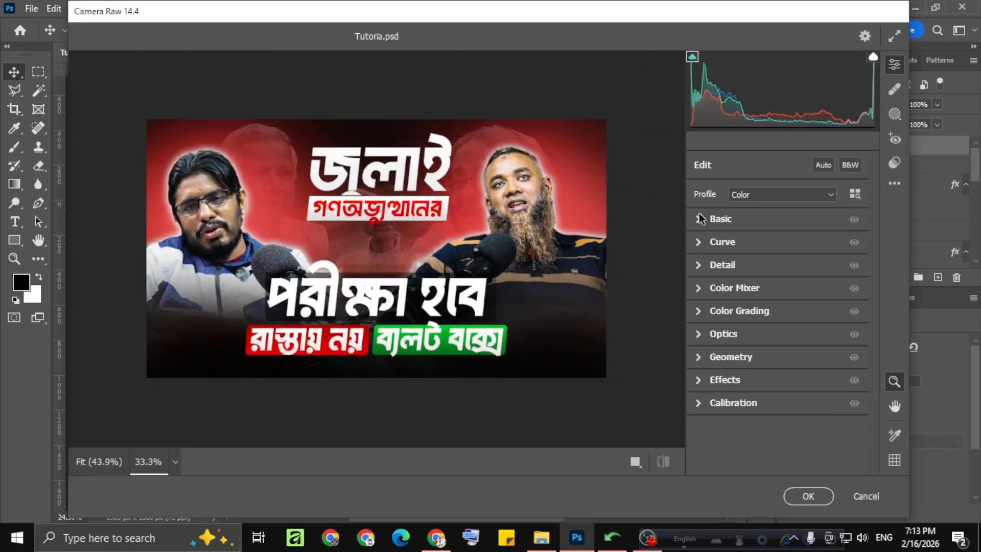
{"action": "left_click", "coordinate": [699, 214]}
{"action": "left_click_drag", "start_coordinate": [784, 281], "coordinate": [799, 284]}
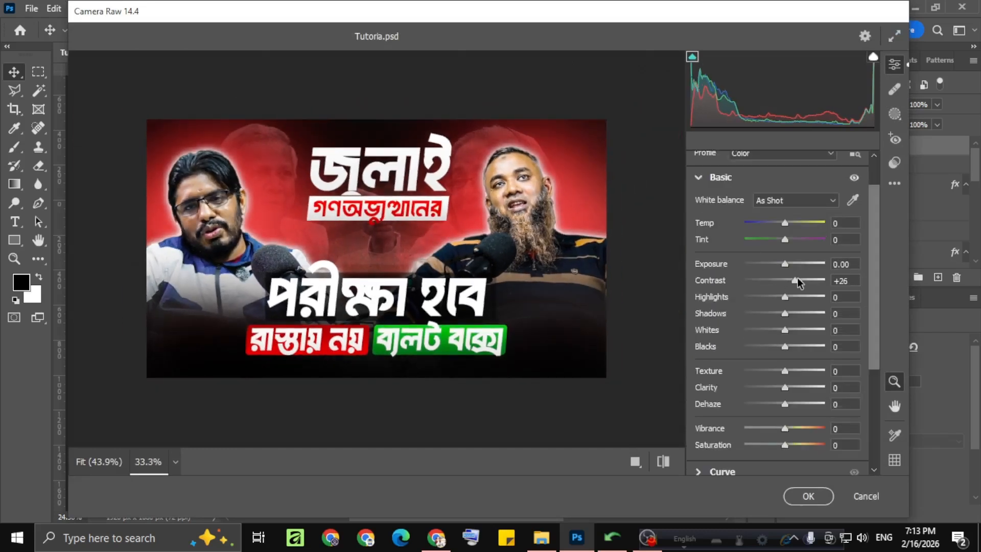
{"action": "mouse_move", "coordinate": [784, 370]}
{"action": "left_mouse_down"}
{"action": "mouse_move", "coordinate": [798, 371]}
{"action": "mouse_move", "coordinate": [792, 389]}
{"action": "left_mouse_up"}
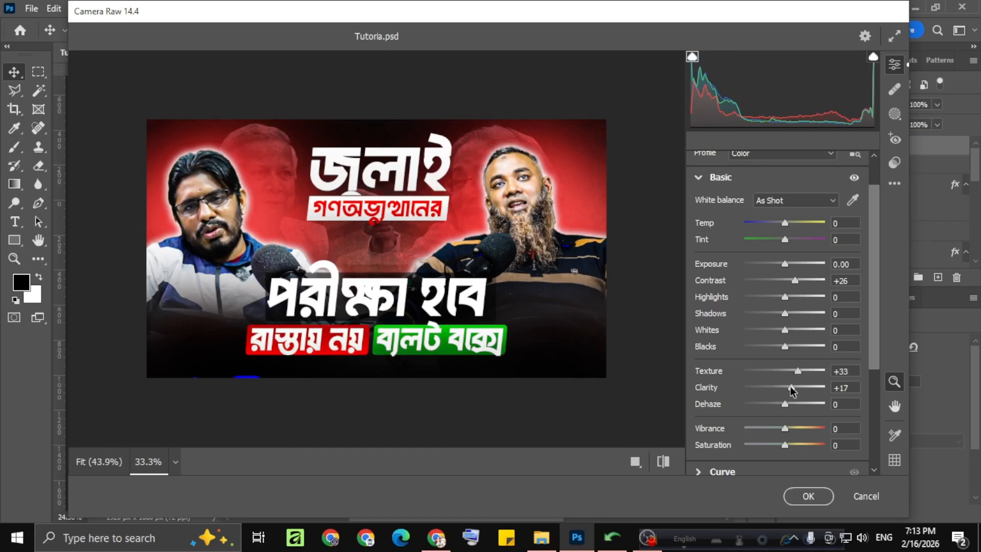
{"action": "left_click", "coordinate": [806, 497]}
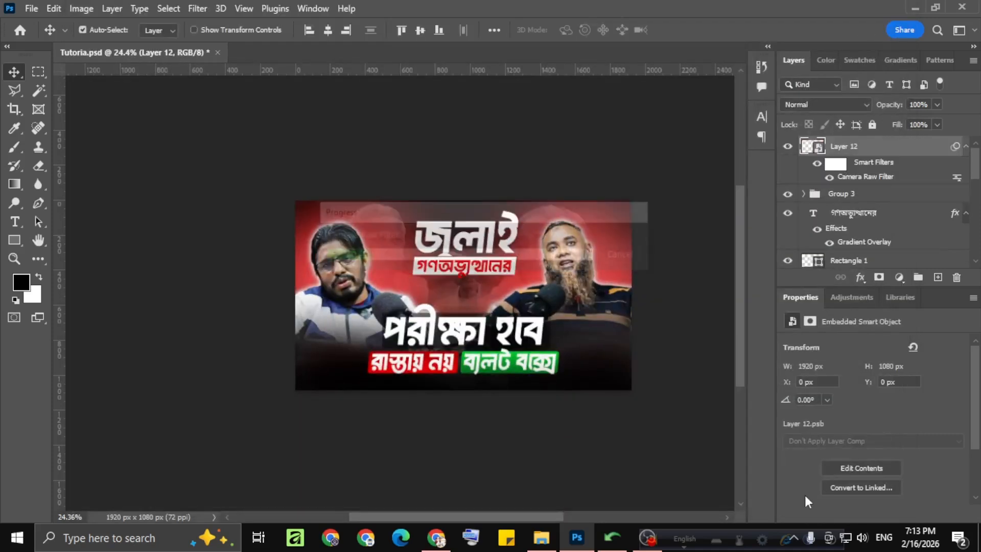
Examine the filtered thumbnail at different zoom levels to judge its overall look and the legibility of the headlines
{"action": "scroll", "coordinate": [393, 302], "scroll_direction": "down", "scroll_amount": 3}
{"action": "scroll", "coordinate": [453, 289], "scroll_direction": "down", "scroll_amount": 2}
{"action": "scroll", "coordinate": [454, 290], "scroll_direction": "up", "scroll_amount": 1}
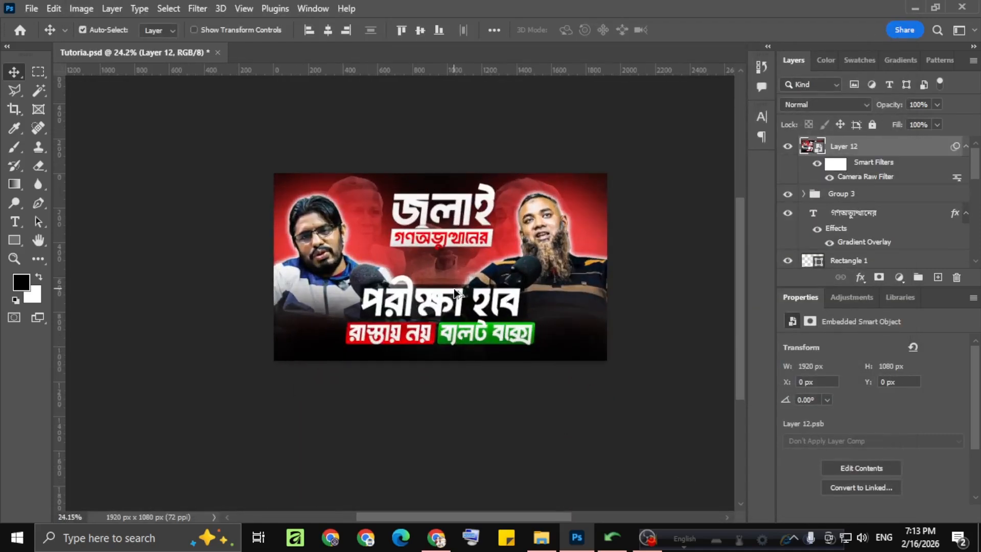
{"action": "scroll", "coordinate": [454, 291], "scroll_direction": "up", "scroll_amount": 2}
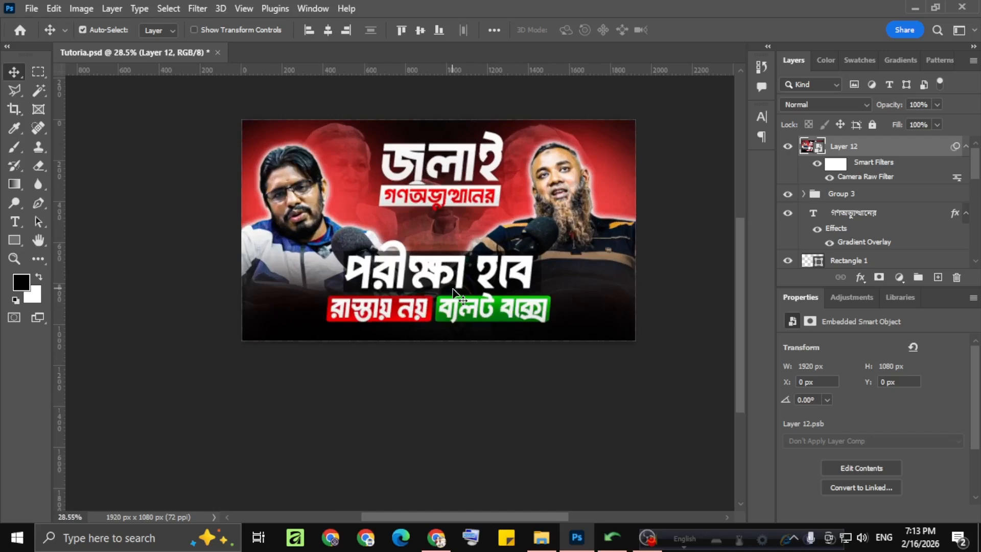
{"action": "scroll", "coordinate": [454, 292], "scroll_direction": "up", "scroll_amount": 2}
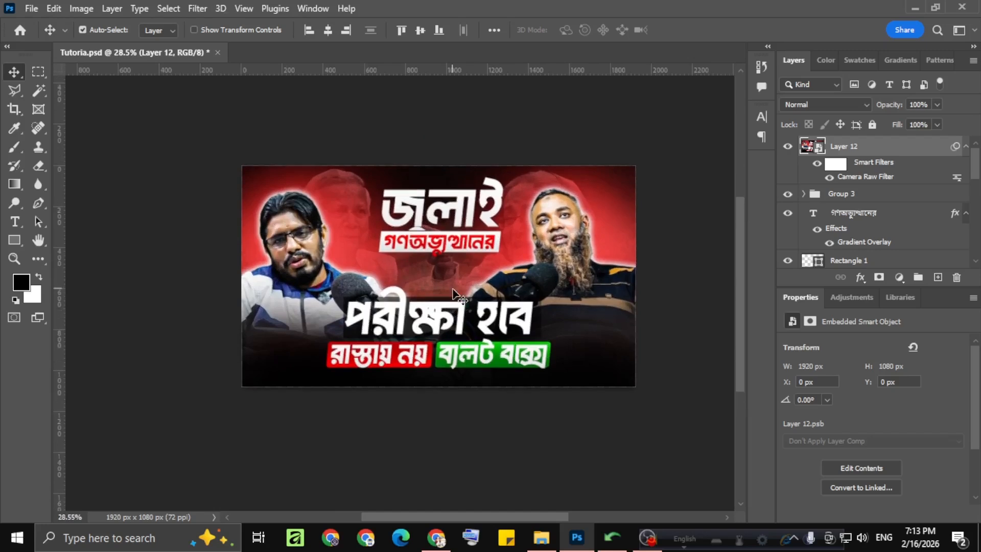
{"action": "scroll", "coordinate": [454, 293], "scroll_direction": "up", "scroll_amount": 1}
{"action": "scroll", "coordinate": [453, 293], "scroll_direction": "down", "scroll_amount": 3}
{"action": "scroll", "coordinate": [454, 294], "scroll_direction": "up", "scroll_amount": 3}
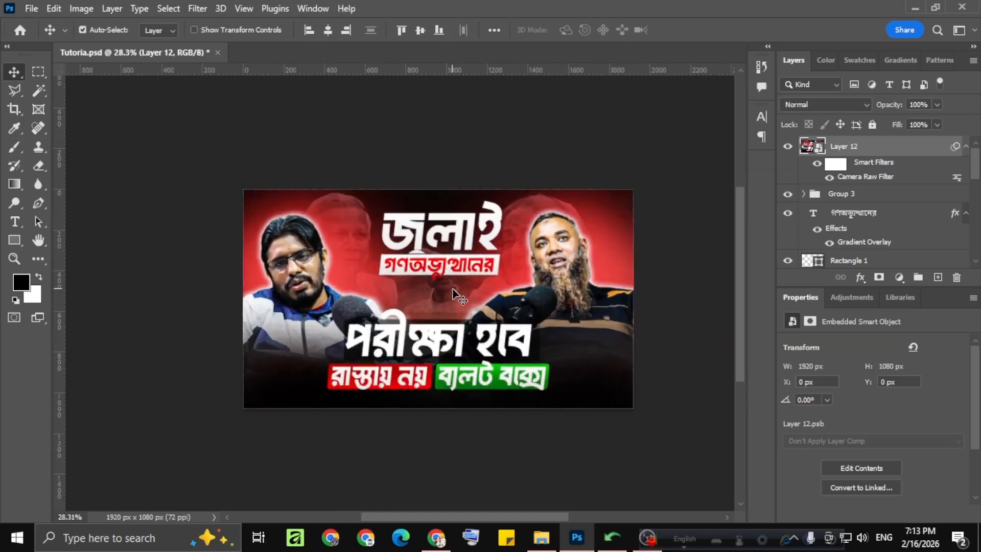
{"action": "scroll", "coordinate": [456, 295], "scroll_direction": "down", "scroll_amount": 1}
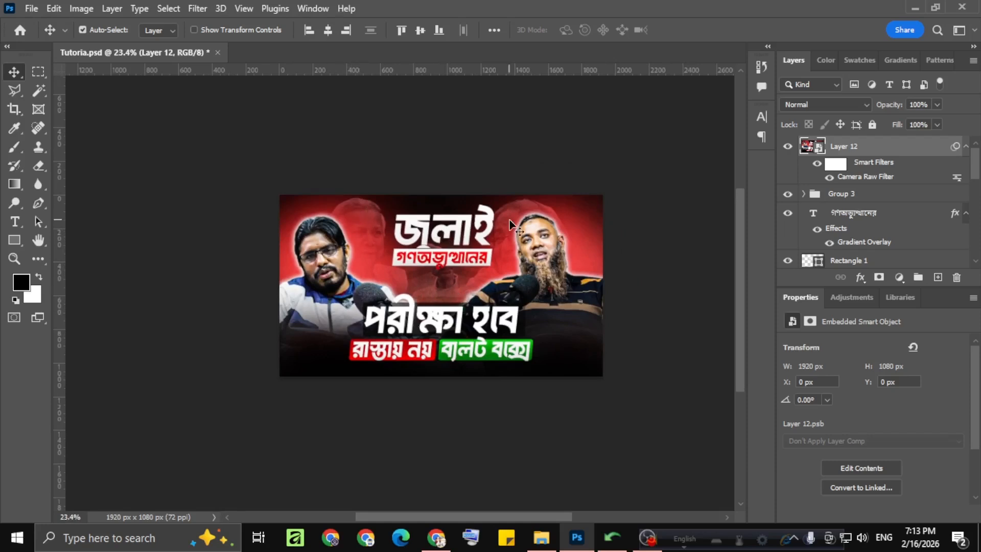
{"action": "scroll", "coordinate": [509, 220], "scroll_direction": "down", "scroll_amount": 2}
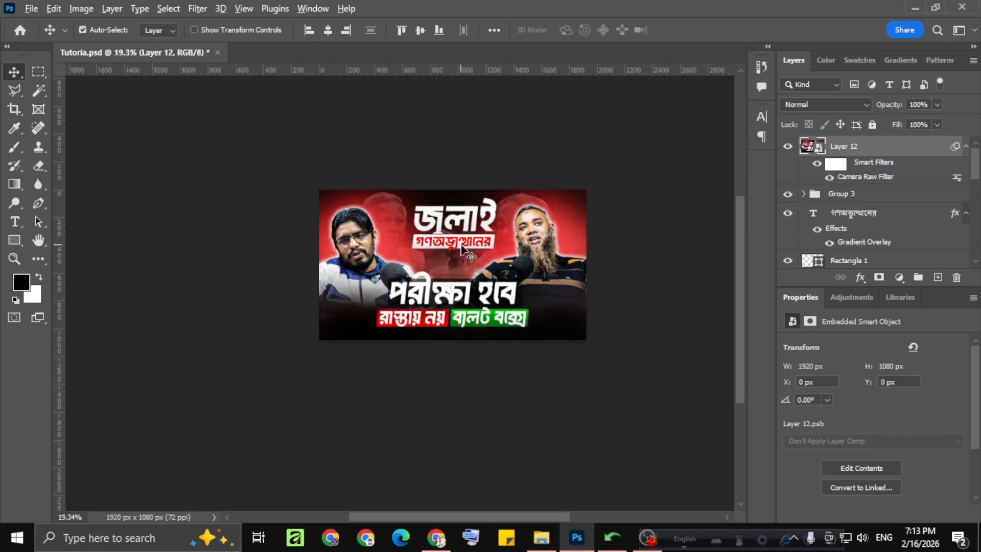
{"action": "scroll", "coordinate": [461, 245], "scroll_direction": "left", "scroll_amount": 1}
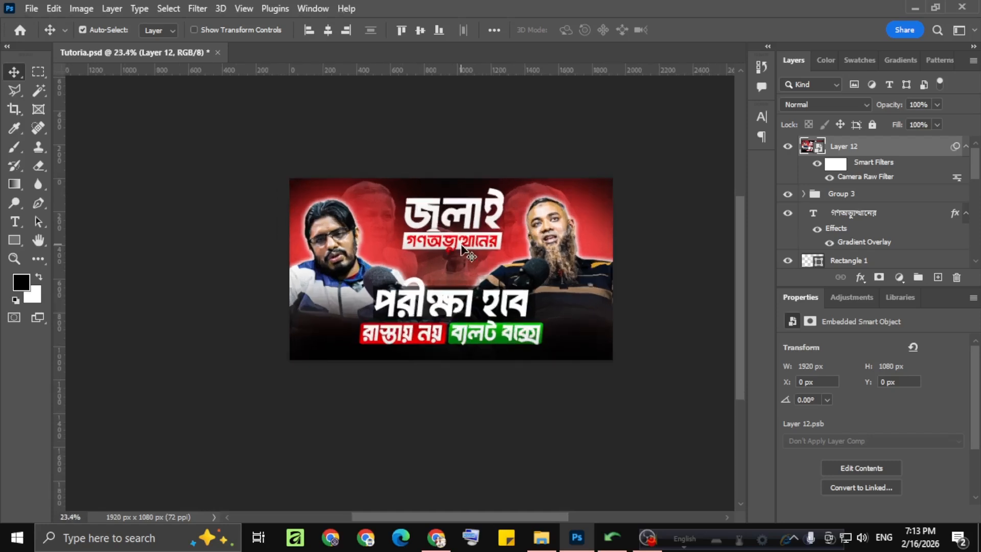
{"action": "scroll", "coordinate": [461, 251], "scroll_direction": "down", "scroll_amount": 3}
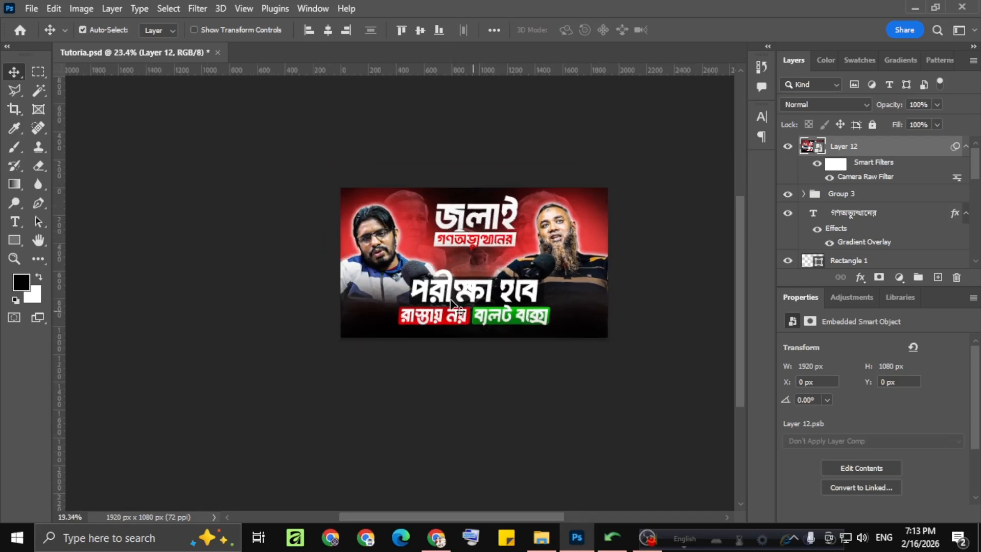
{"action": "scroll", "coordinate": [451, 305], "scroll_direction": "up", "scroll_amount": 2}
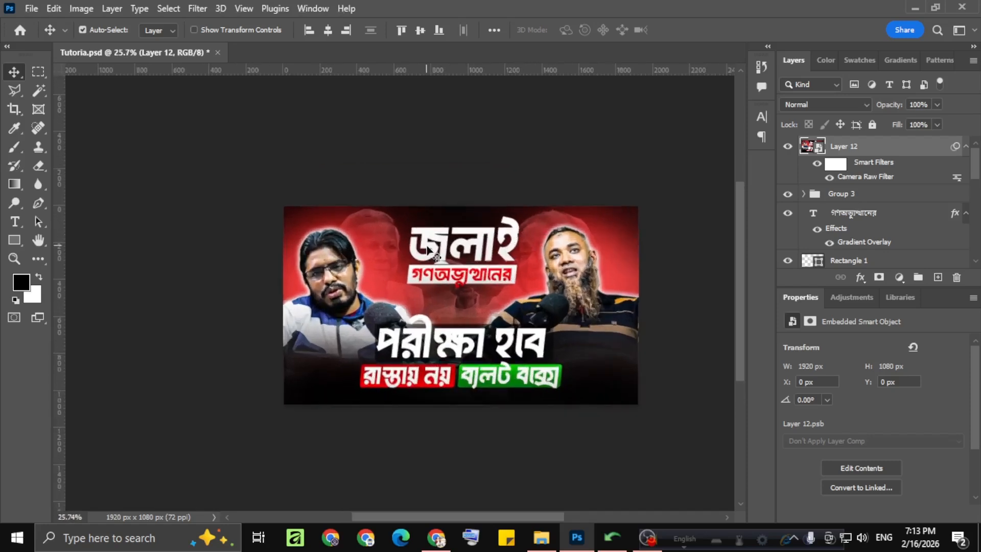
{"action": "scroll", "coordinate": [428, 251], "scroll_direction": "down", "scroll_amount": 1}
{"action": "scroll", "coordinate": [490, 285], "scroll_direction": "down", "scroll_amount": 2}
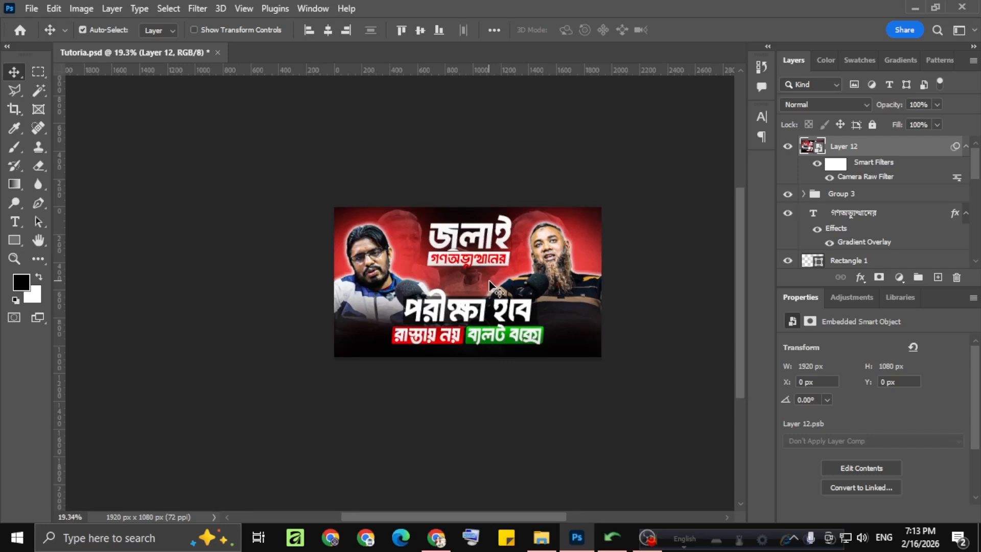
{"action": "scroll", "coordinate": [489, 281], "scroll_direction": "up", "scroll_amount": 2}
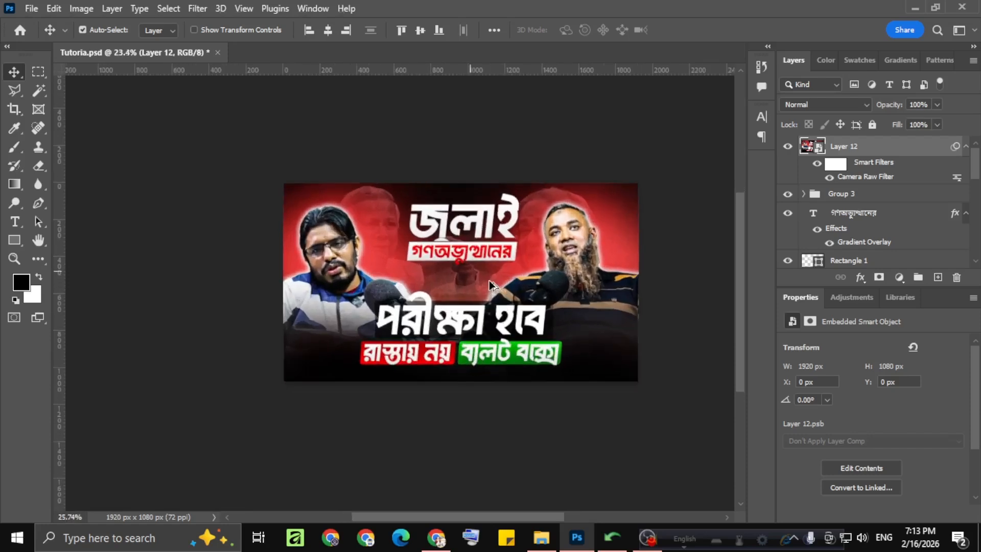
{"action": "scroll", "coordinate": [489, 284], "scroll_direction": "down", "scroll_amount": 1}
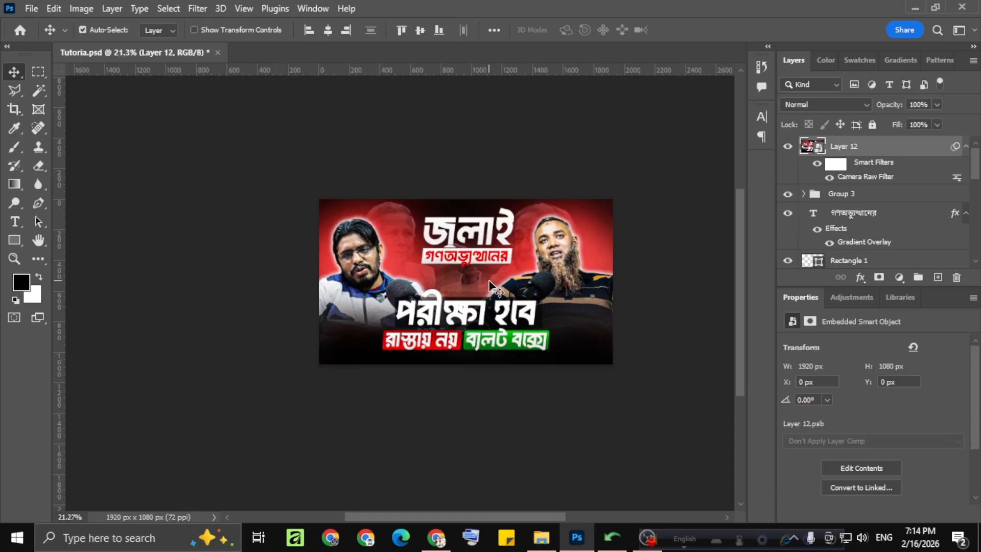